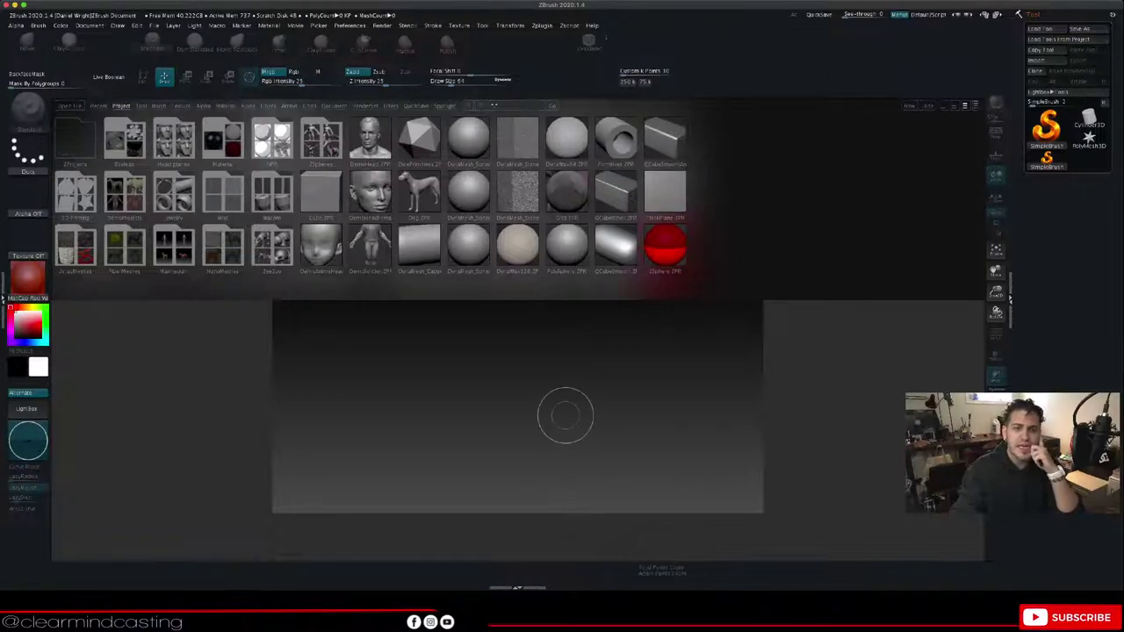
Step: Load the DynaMesh_Sphere_32 project to start from a sphere
double_click(468, 190)
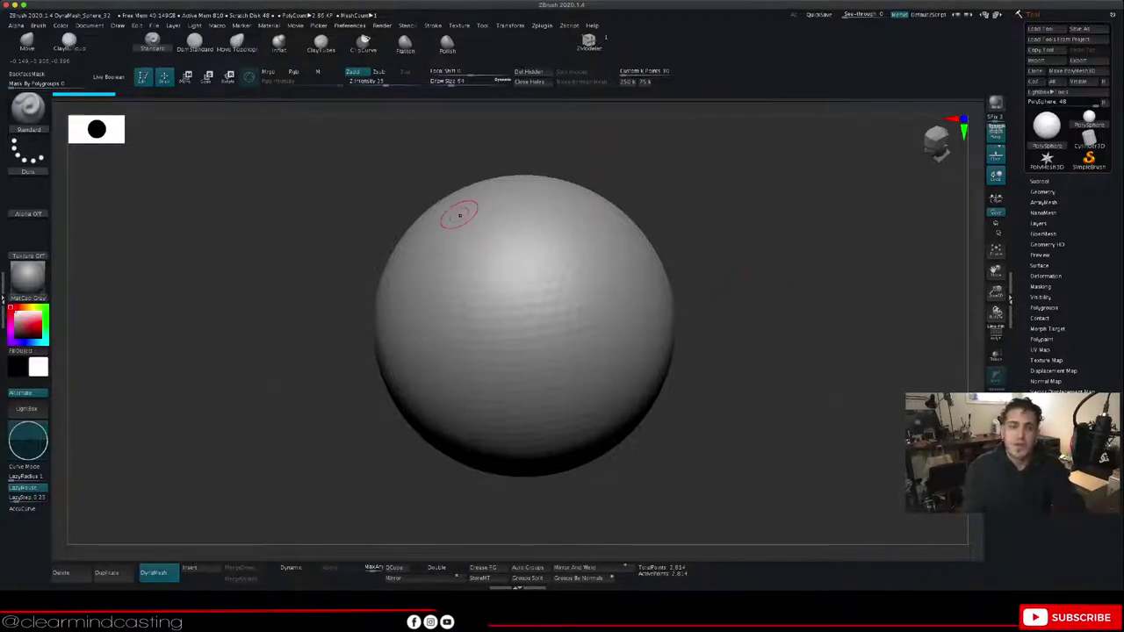
mouse_move(747, 360)
left_mouse_down()
mouse_move(757, 289)
mouse_move(768, 360)
mouse_move(746, 307)
left_mouse_up()
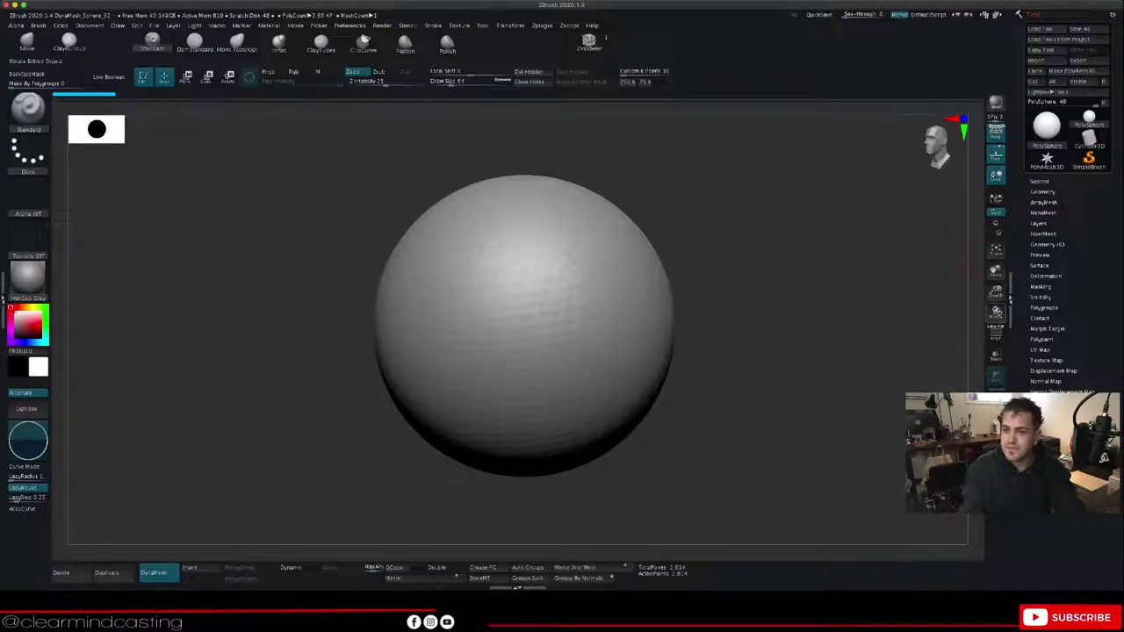
left_click_drag(996, 292, 983, 263)
left_click_drag(780, 323, 817, 325)
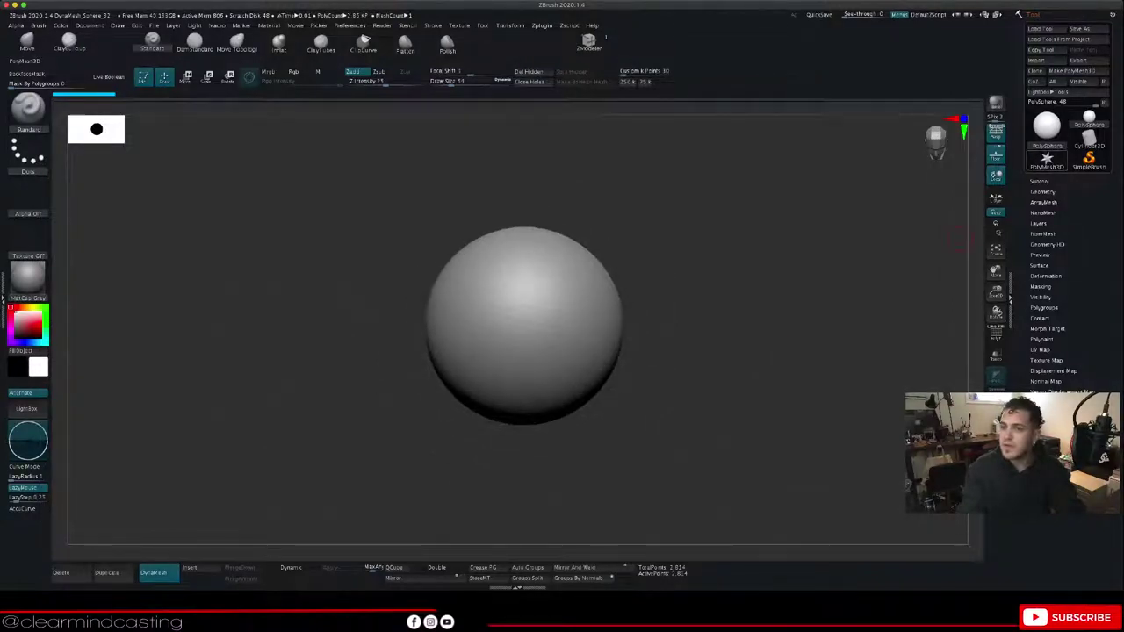
Step: Append a 3D cone as a new subtool and make it the active subtool
left_click(1040, 182)
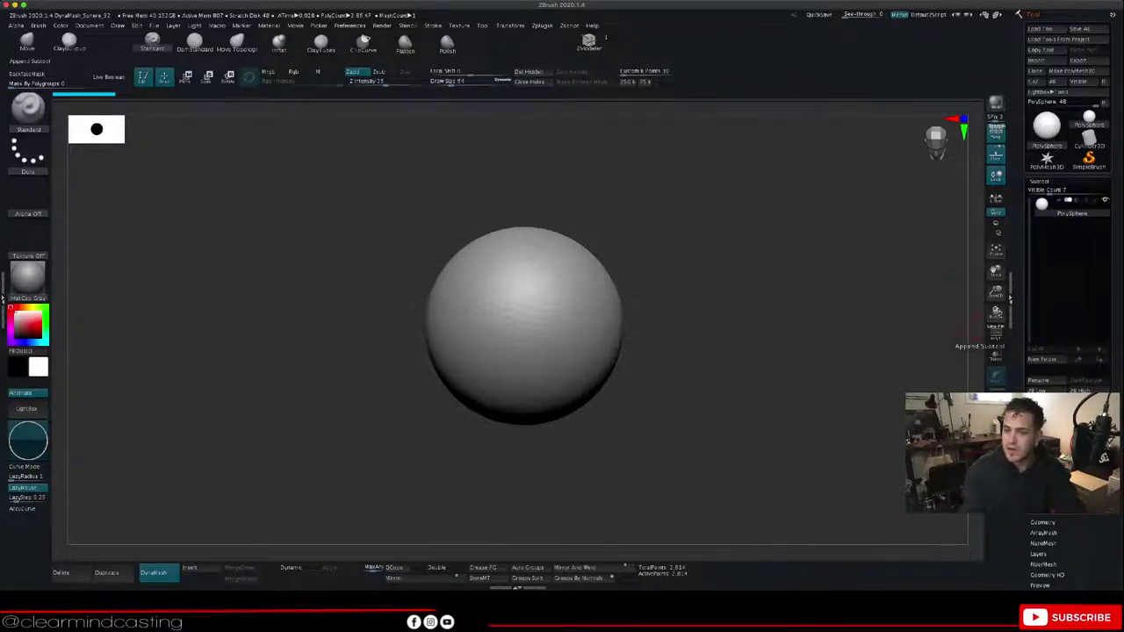
left_click(1087, 417)
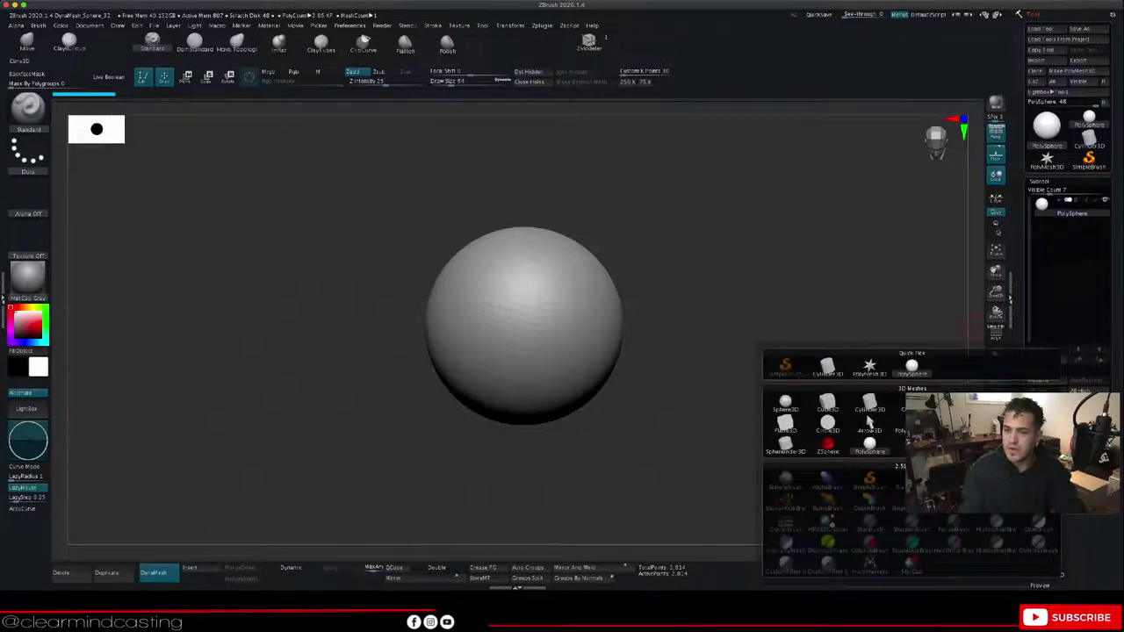
left_click(913, 407)
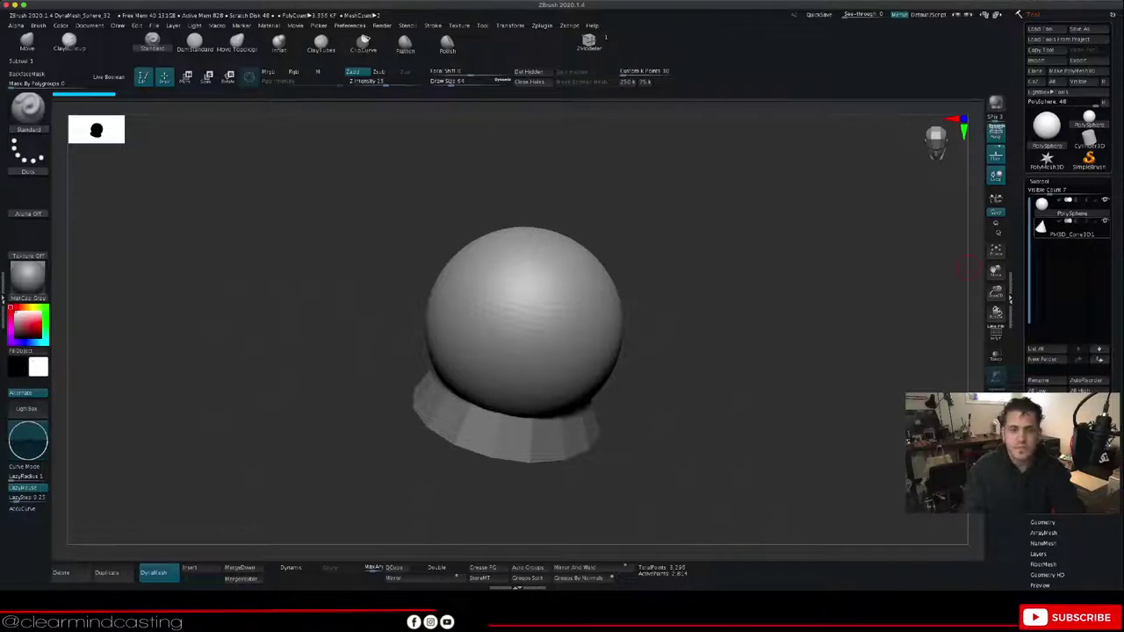
left_click(1071, 229)
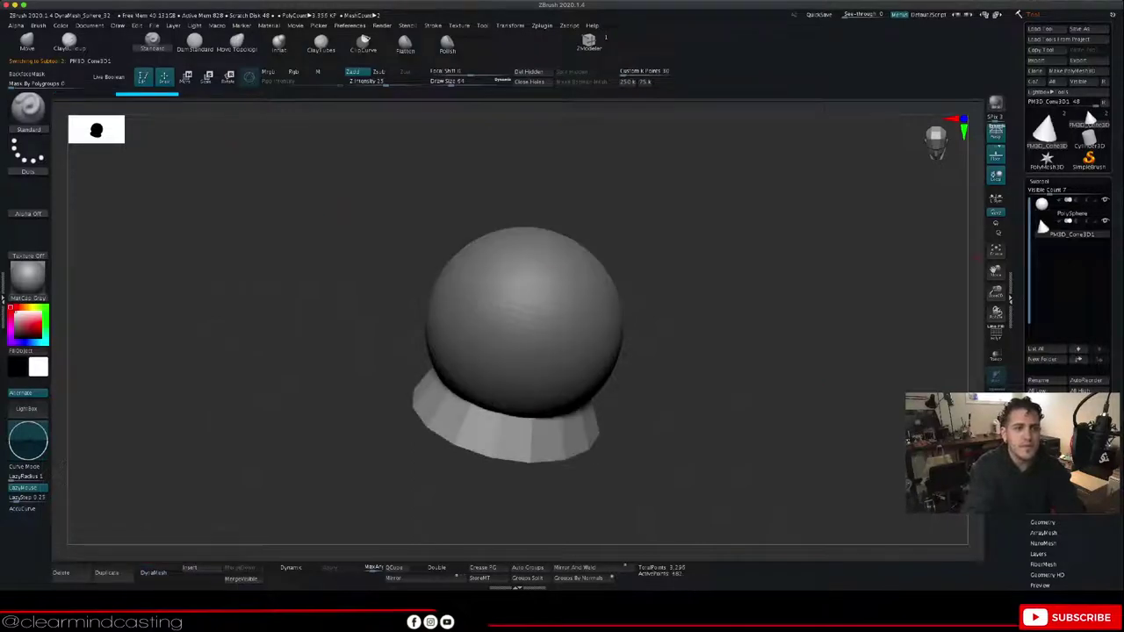
Step: Rotate the cone so its point faces away from the sphere and move its base up against the sphere
key("w")
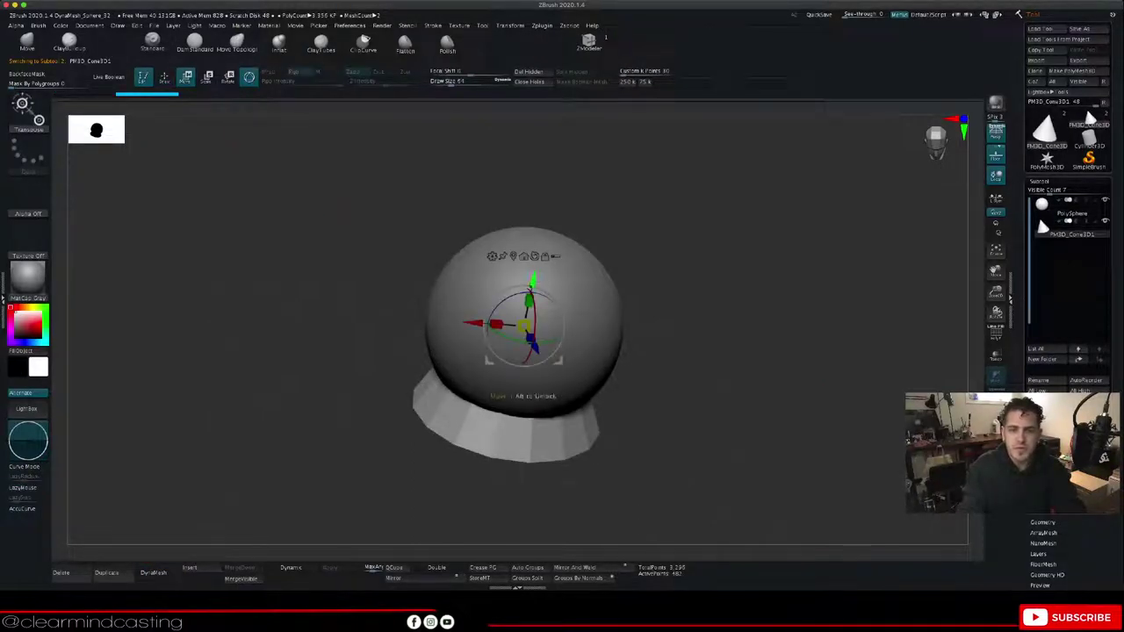
mouse_move(533, 278)
left_mouse_down()
mouse_move(558, 147)
mouse_move(557, 231)
mouse_move(625, 336)
left_mouse_up()
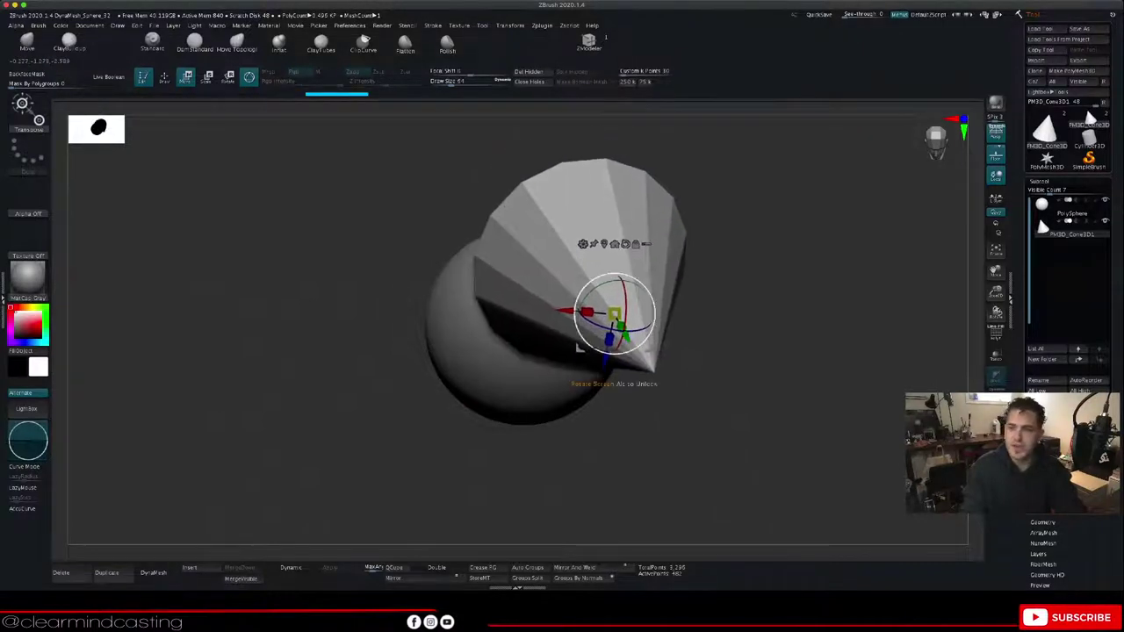
left_click_drag(746, 369, 694, 413, "shift")
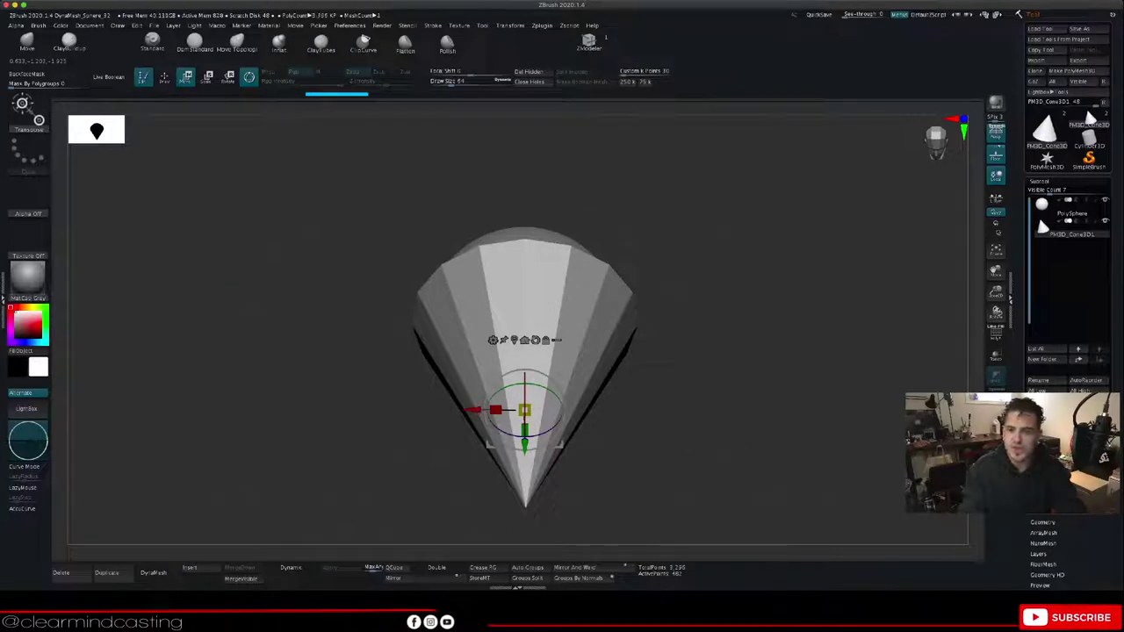
left_click_drag(746, 351, 764, 466)
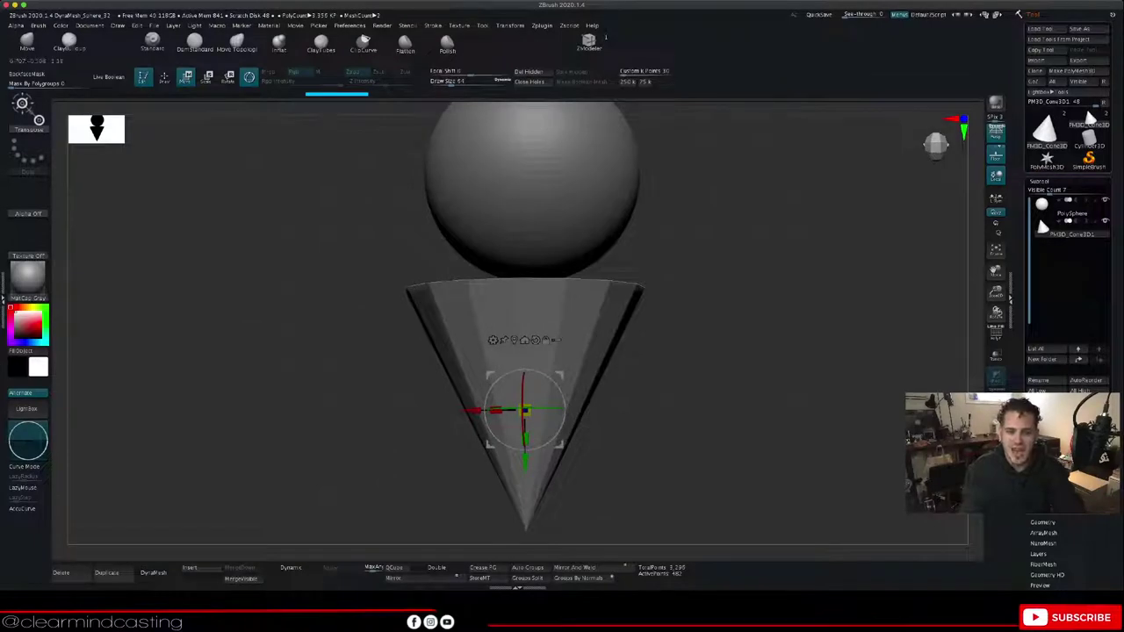
left_click_drag(764, 465, 769, 467, "shift")
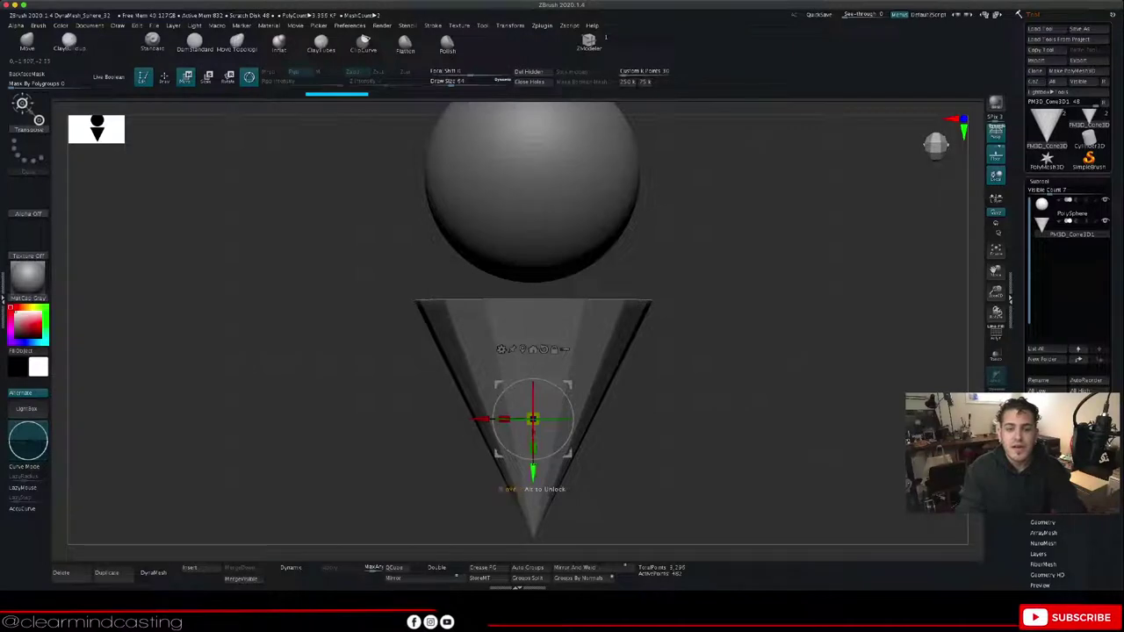
left_click_drag(533, 472, 533, 428)
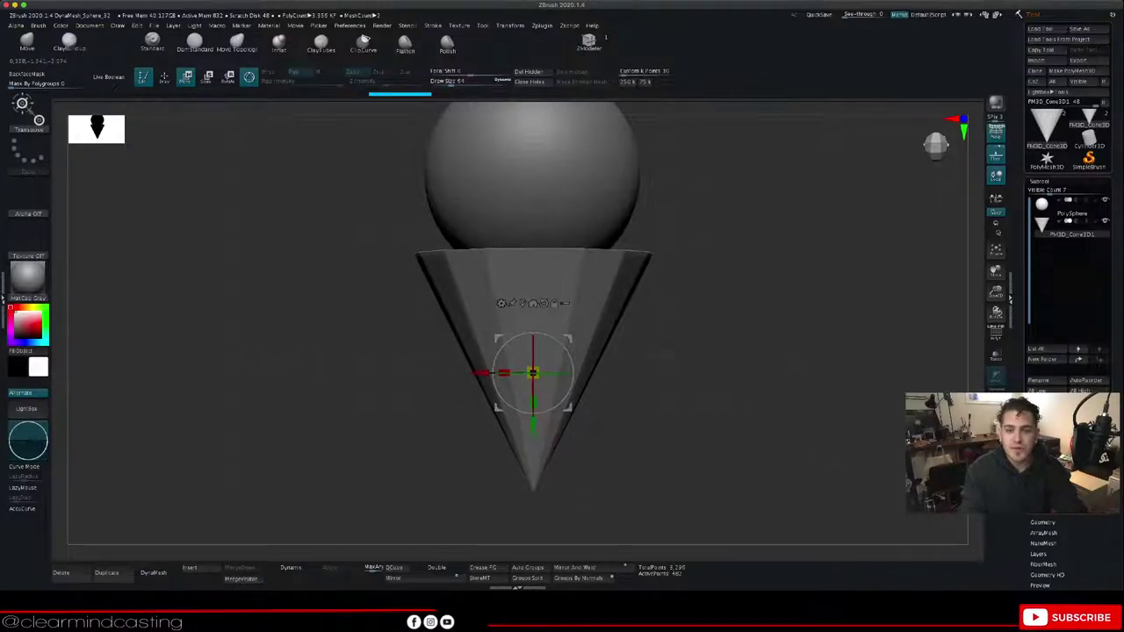
Step: Scale the cone down to roughly half its size and reposition it with its base touching the sphere
left_click_drag(400, 378, 514, 329)
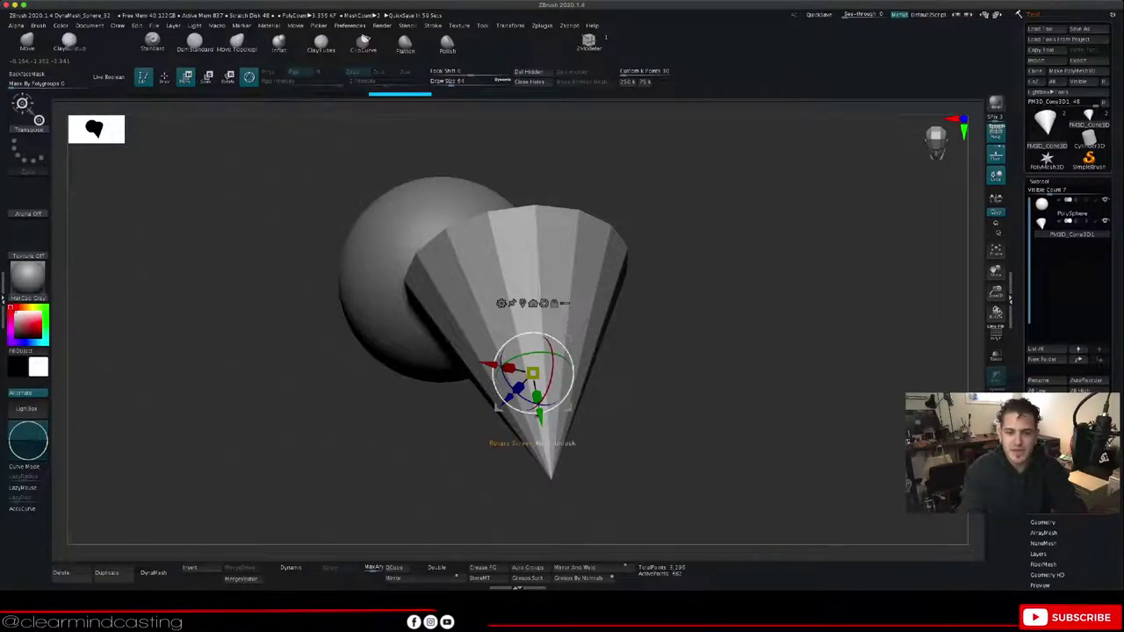
left_click_drag(533, 373, 474, 402)
left_click_drag(481, 445, 463, 416)
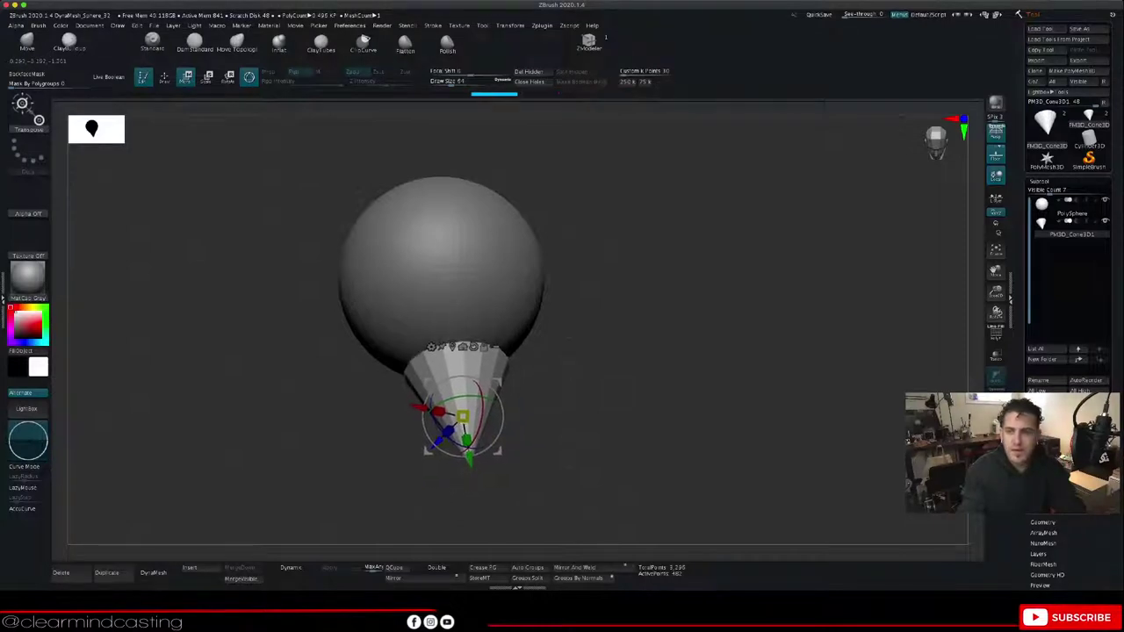
key("super+z")
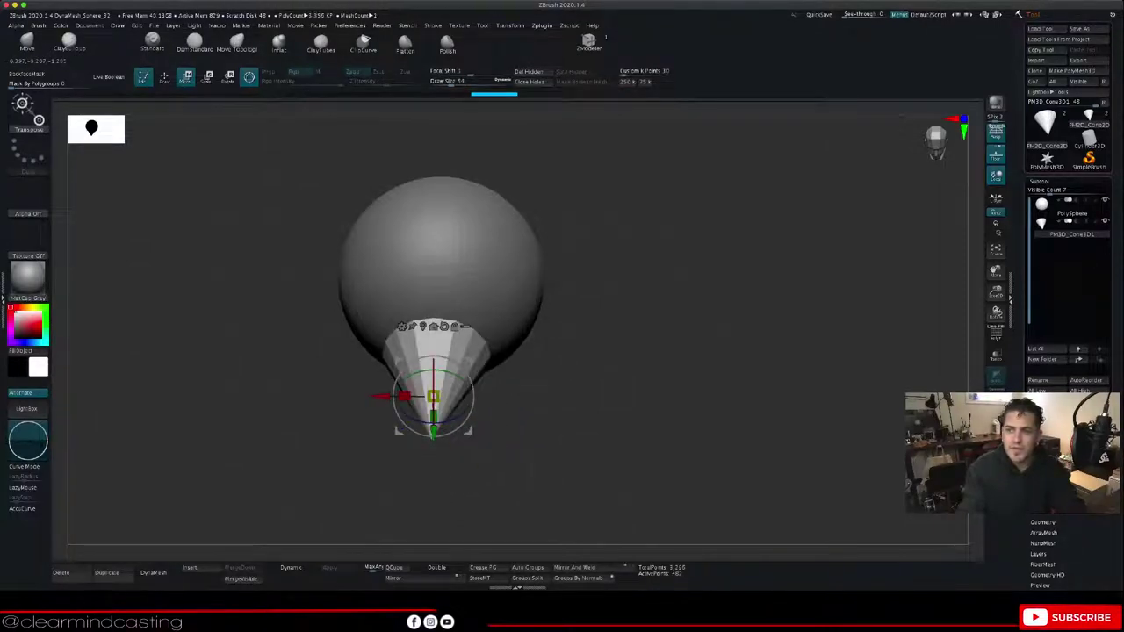
left_click_drag(606, 396, 606, 430, "shift")
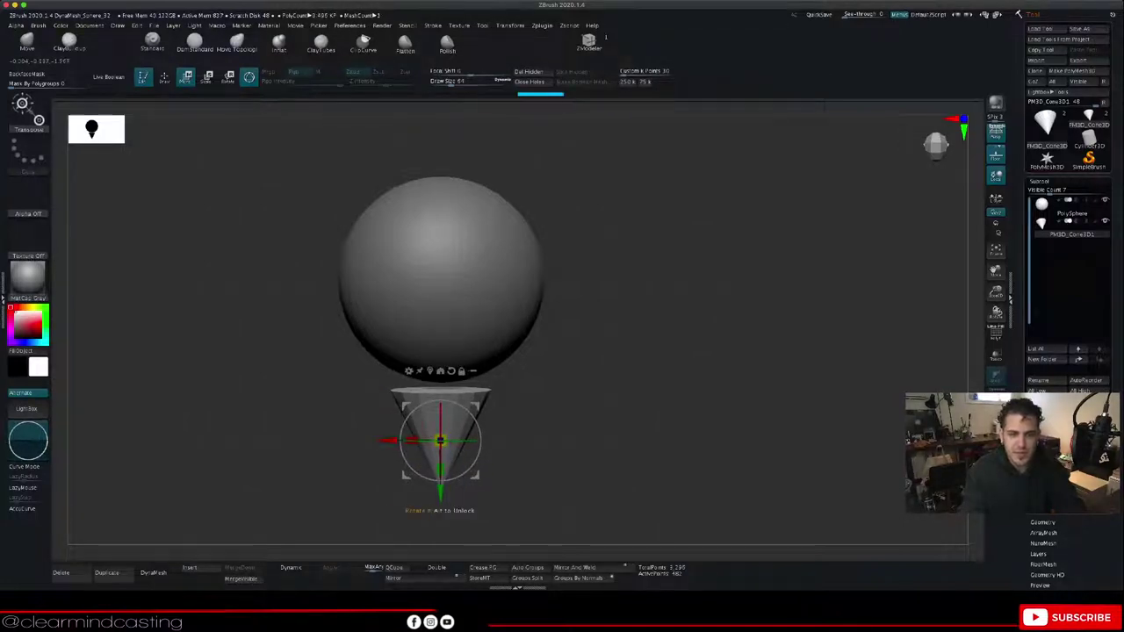
left_click_drag(441, 439, 441, 412)
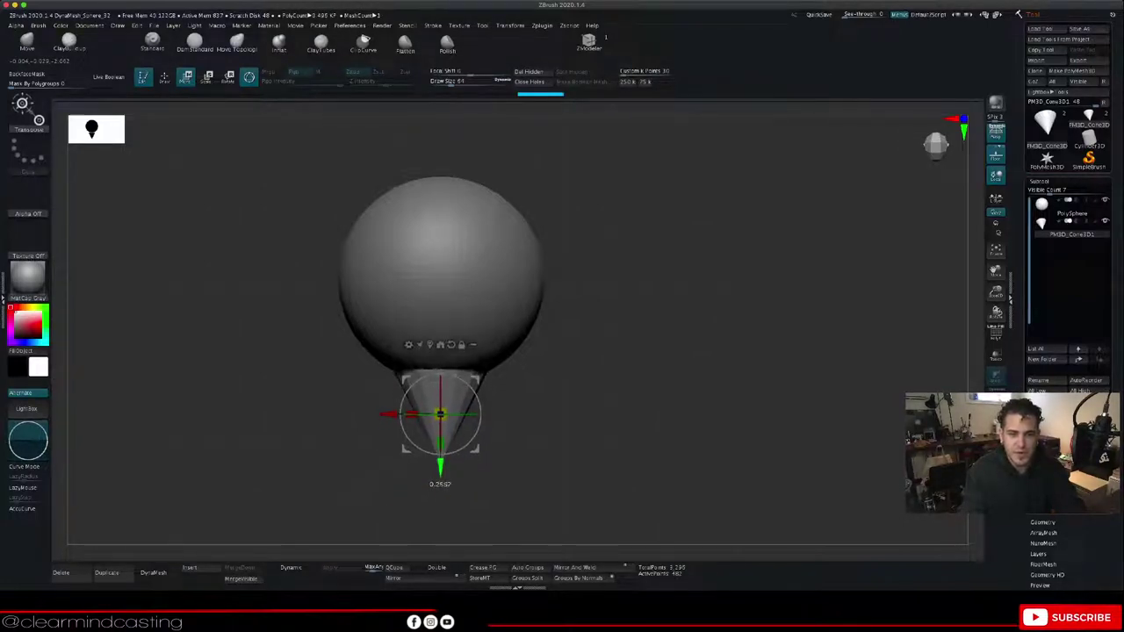
Step: Centre the cone on the sphere and scale it down a little further
left_click_drag(606, 430, 612, 323)
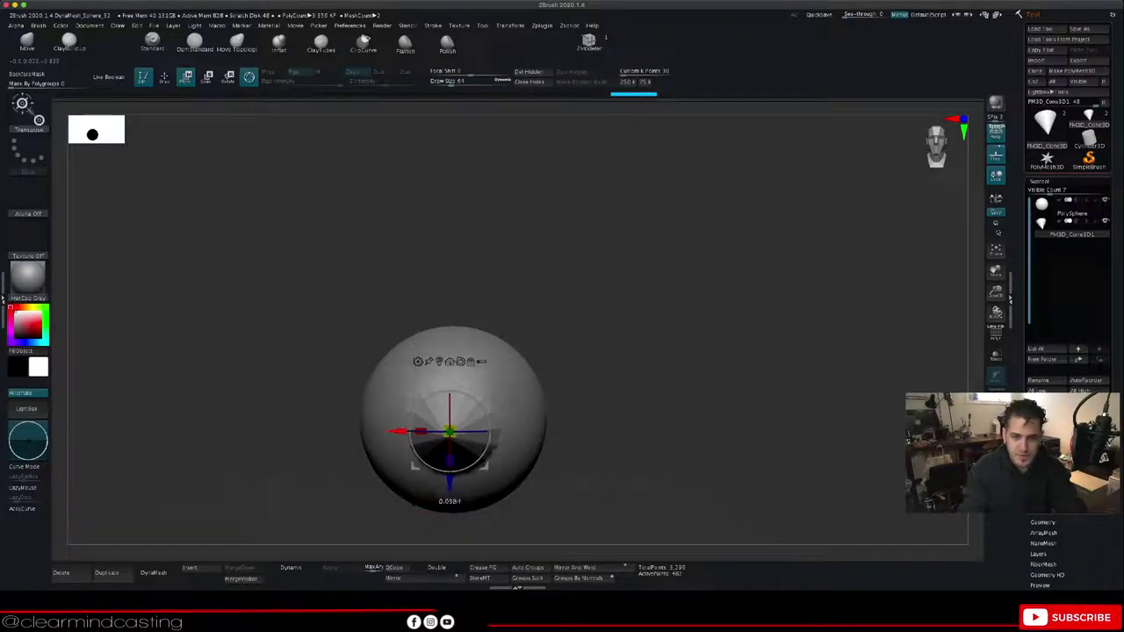
left_click_drag(398, 431, 396, 431)
left_click_drag(702, 422, 610, 470)
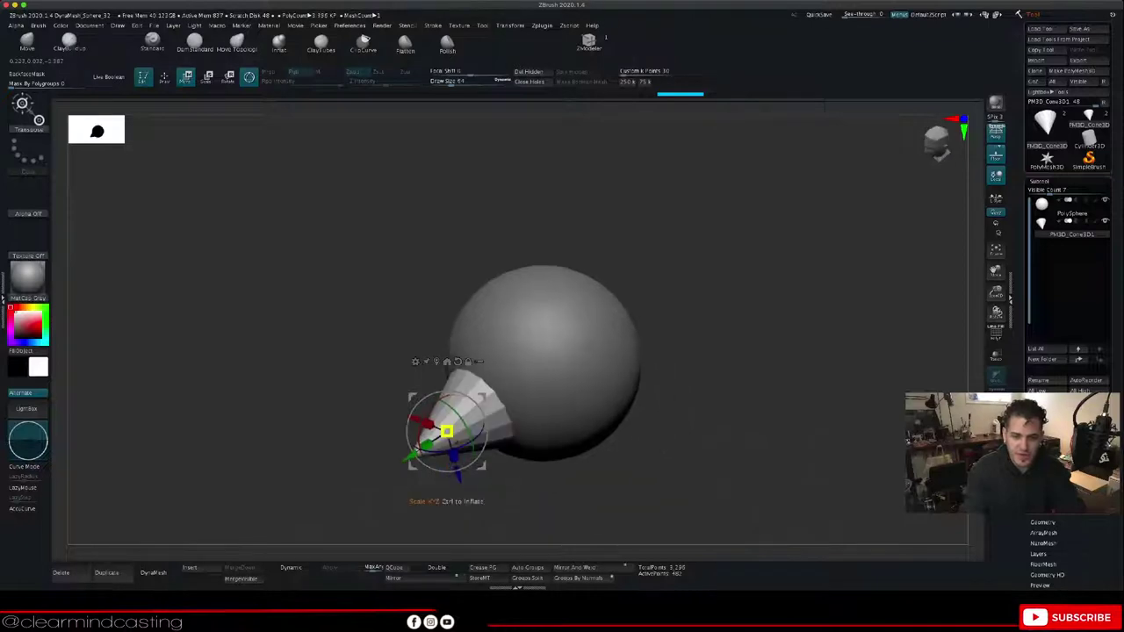
left_click_drag(447, 432, 412, 454)
mouse_move(545, 496)
left_mouse_down()
mouse_move(592, 492)
mouse_move(676, 457)
mouse_move(637, 496)
mouse_move(534, 483)
left_mouse_up()
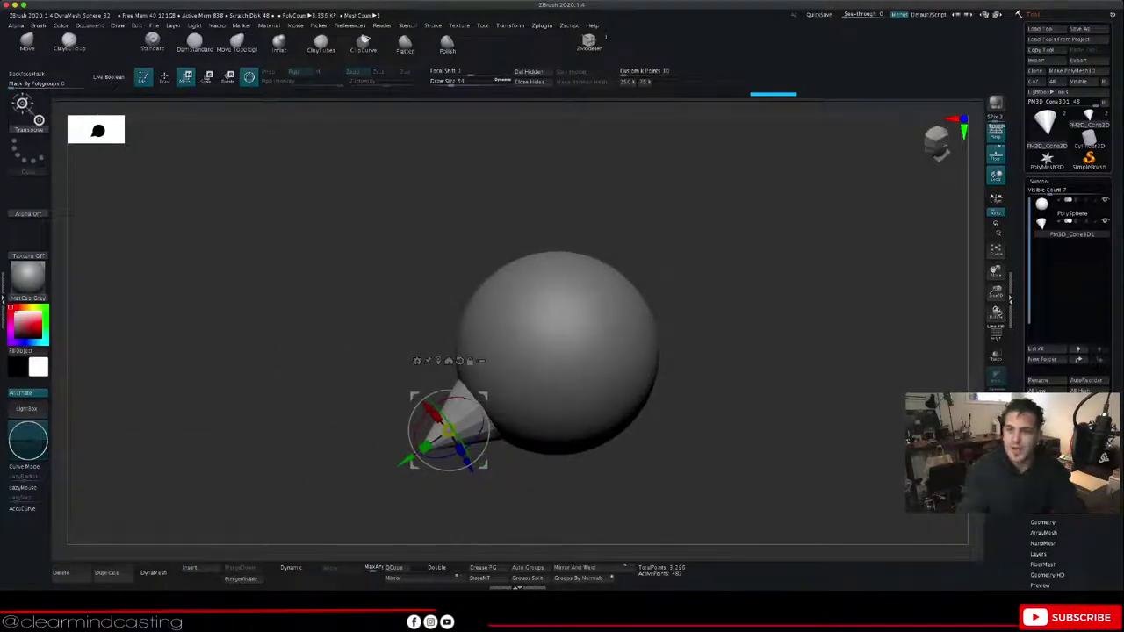
key("ctrl+z")
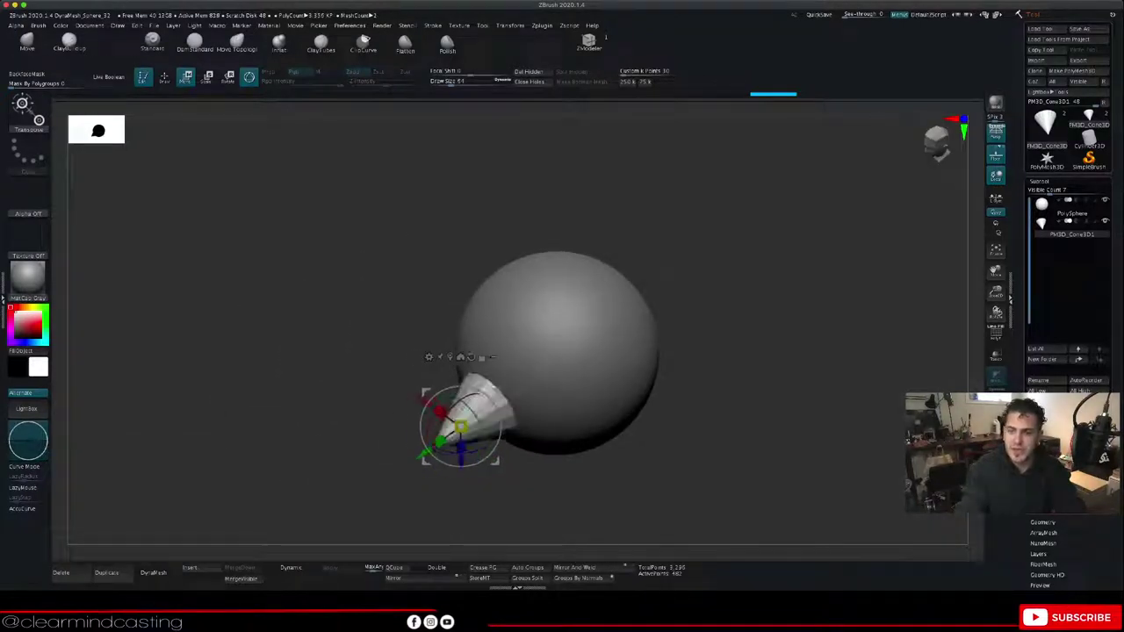
left_click_drag(540, 478, 516, 532)
key("ctrl+z")
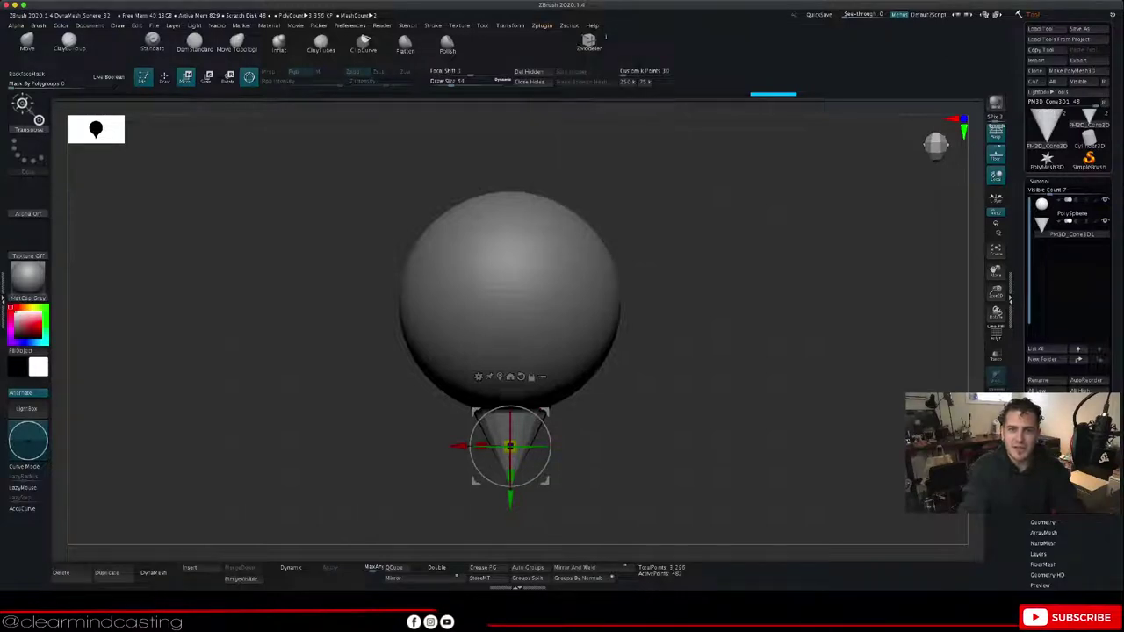
Step: Duplicate the cone and place the copy against the sphere's side, turned a quarter turn so its point faces outward
mouse_move(541, 26)
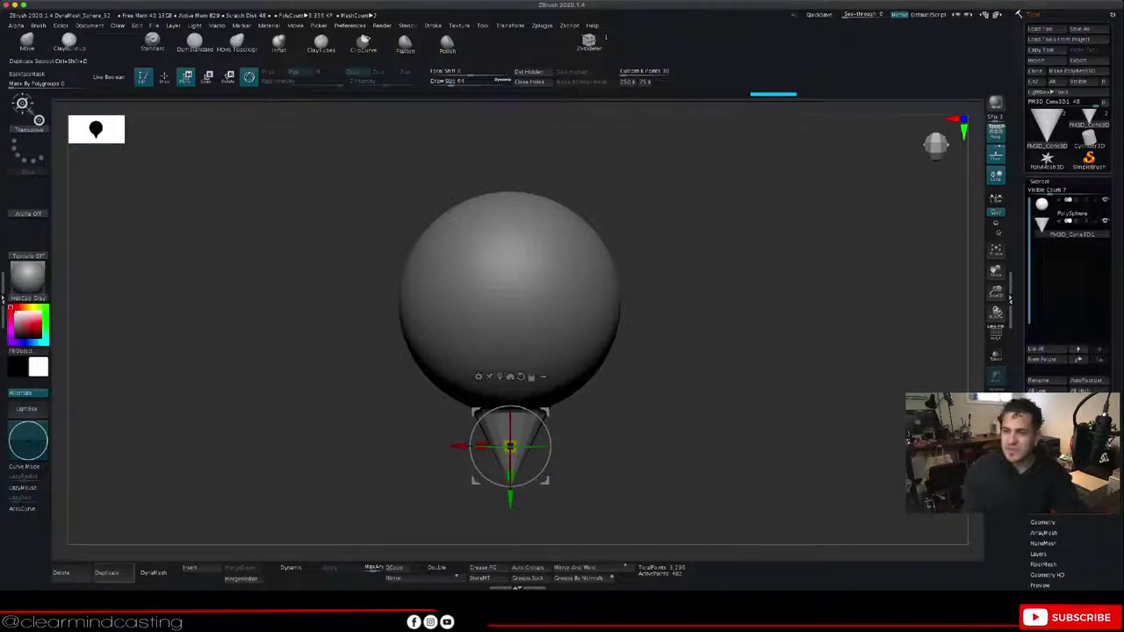
left_click(106, 573)
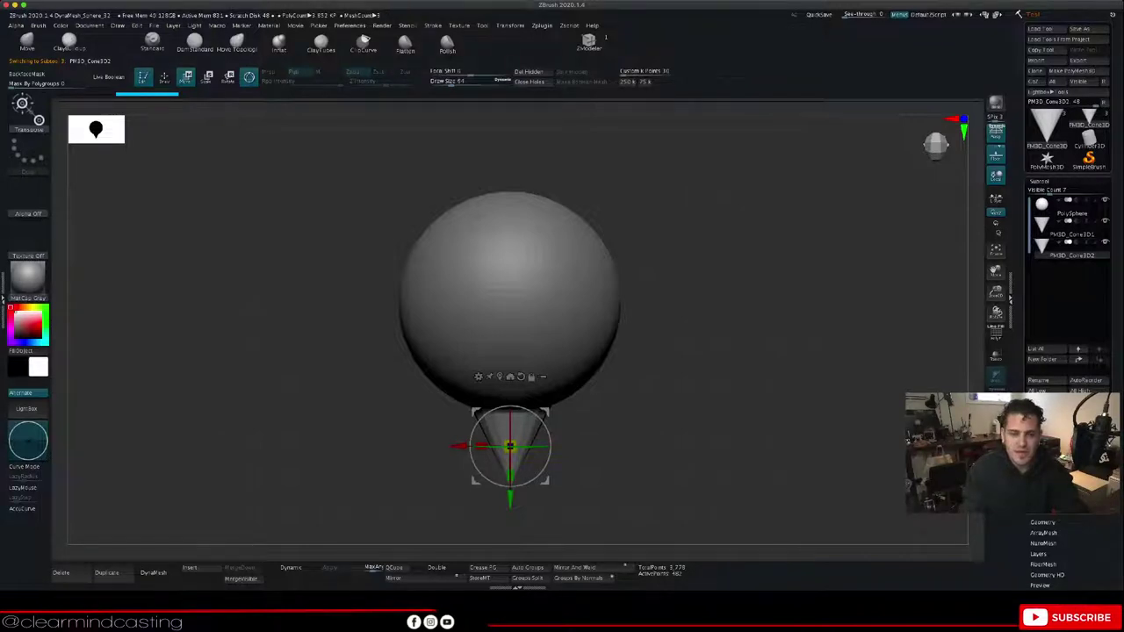
left_click_drag(458, 446, 346, 446)
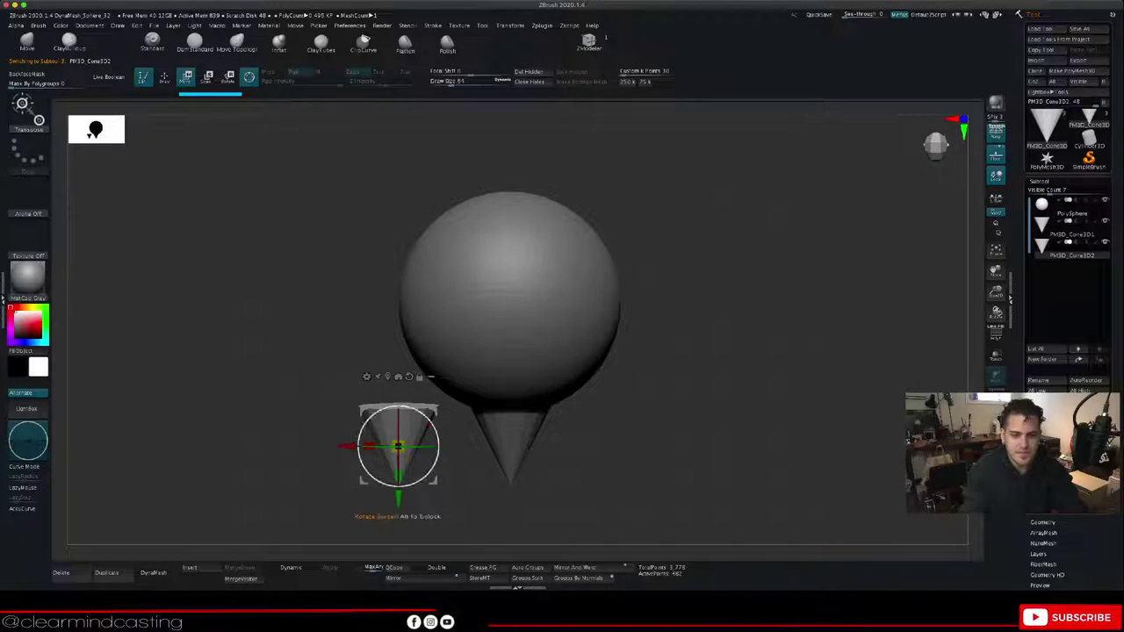
left_click_drag(430, 425, 418, 479)
left_click_drag(398, 393, 399, 254)
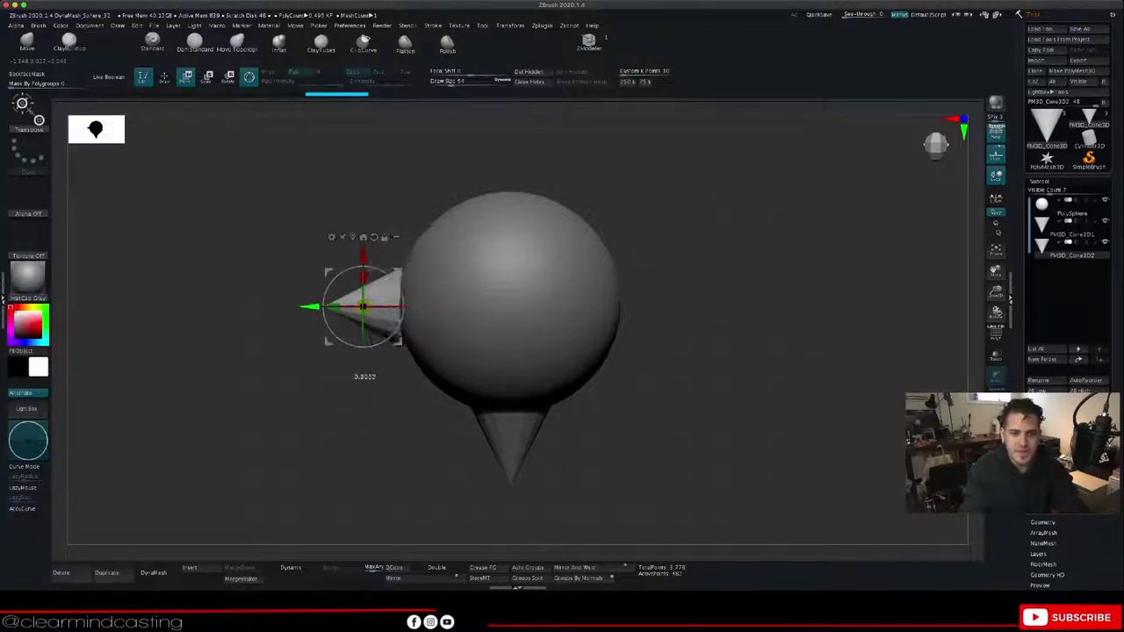
left_click_drag(312, 306, 312, 306)
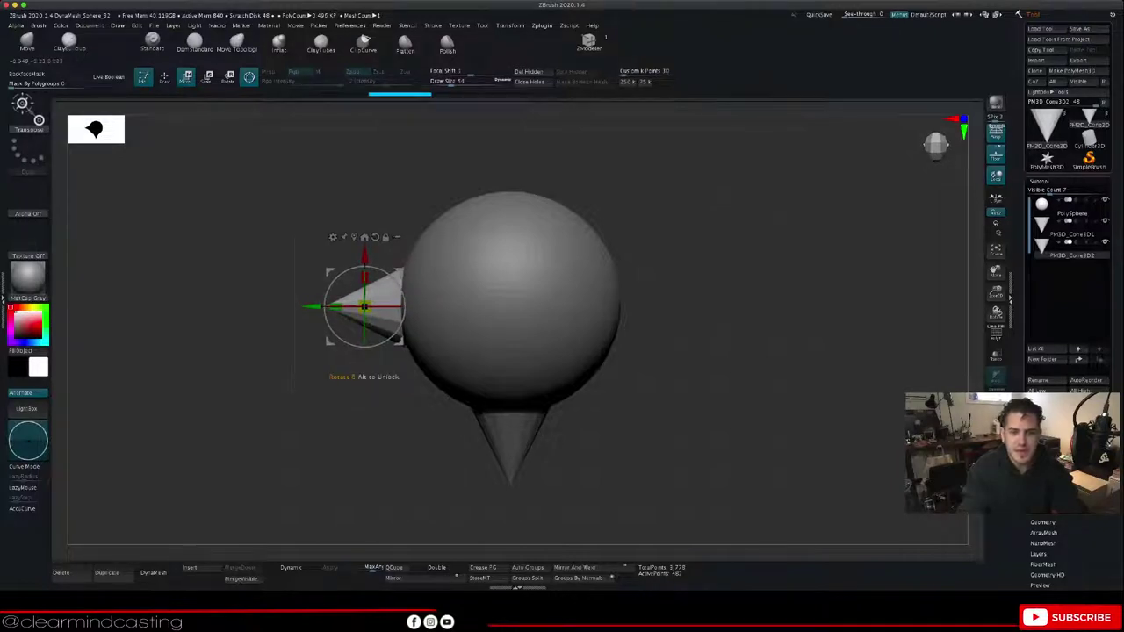
Step: Fine-tune the duplicated cone's position from several angles so its base sits against the sphere's side
left_click_drag(254, 395, 309, 388)
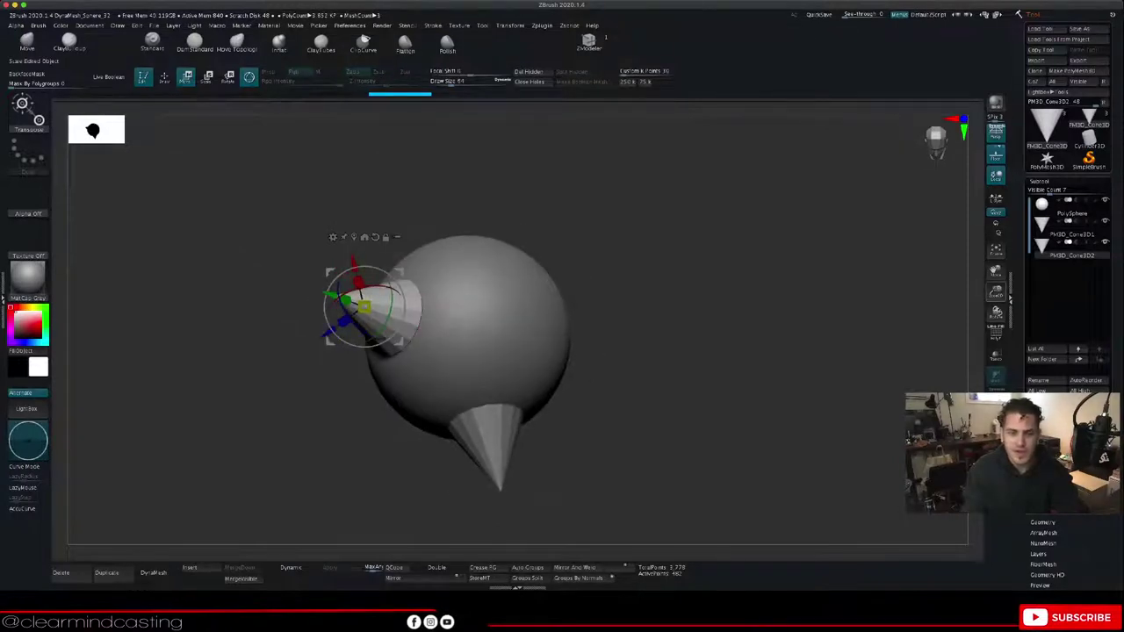
left_click_drag(995, 292, 995, 342)
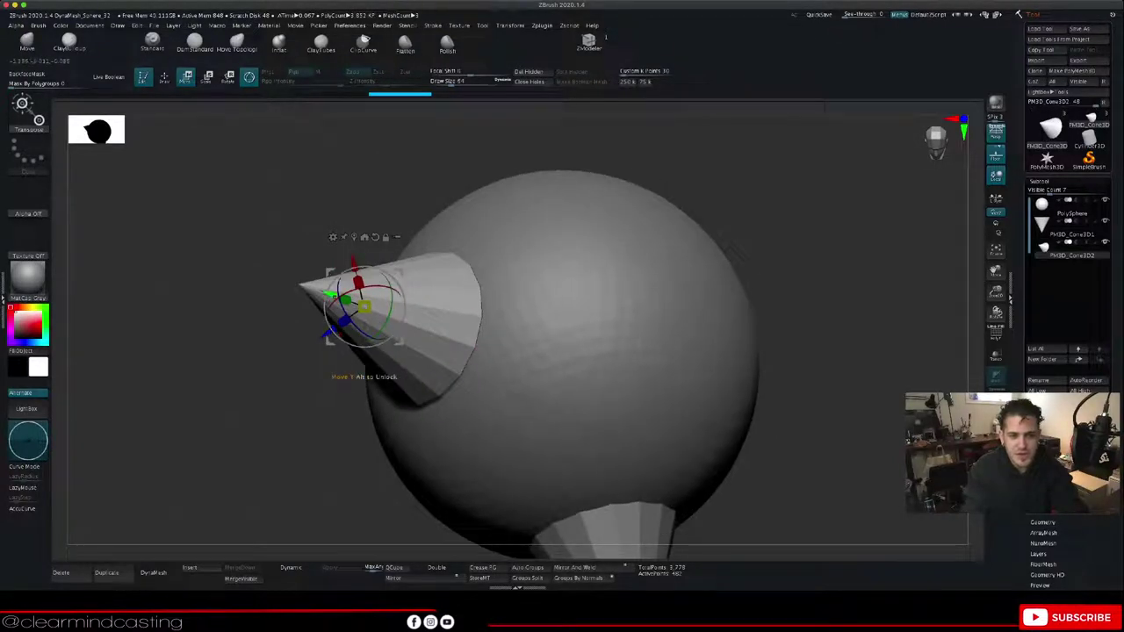
left_click_drag(334, 296, 335, 297)
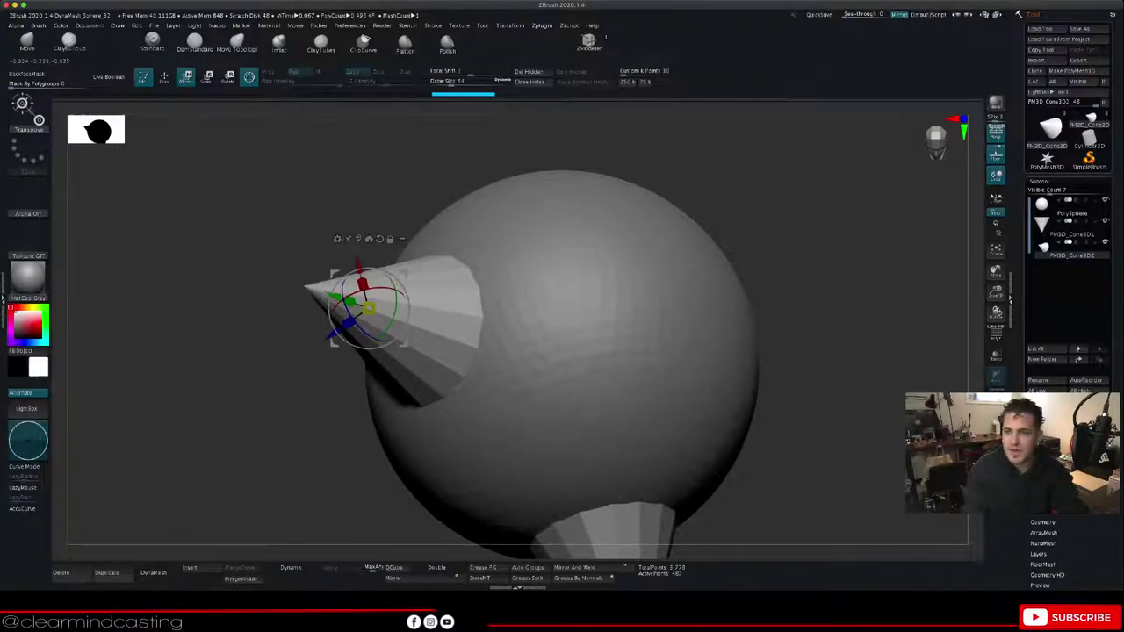
left_click_drag(219, 386, 289, 369)
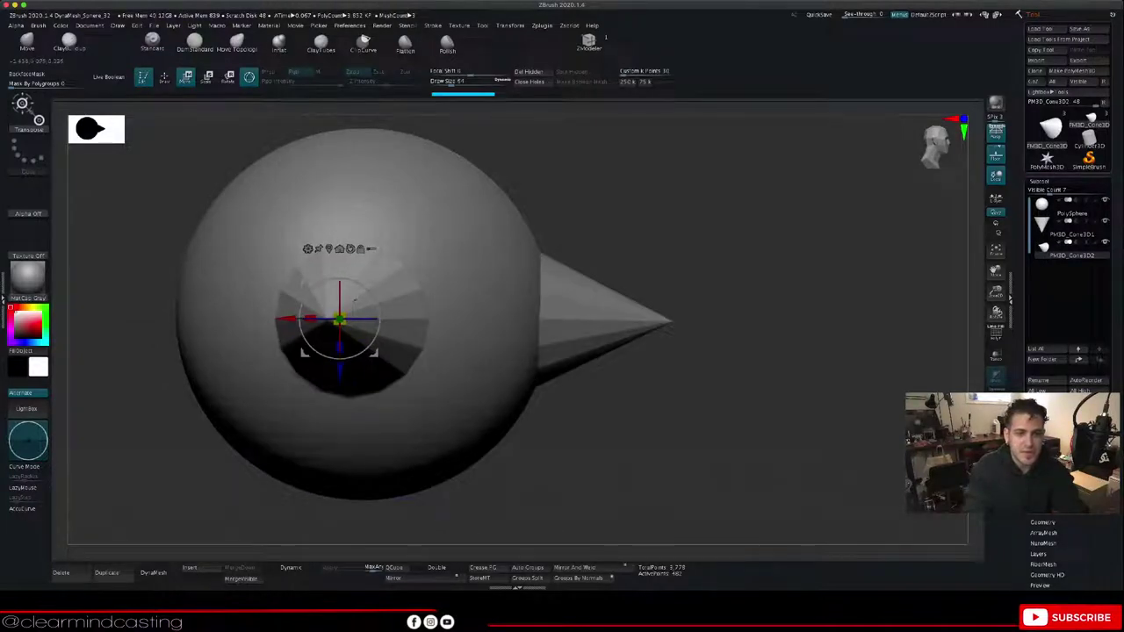
left_click_drag(286, 318, 271, 319)
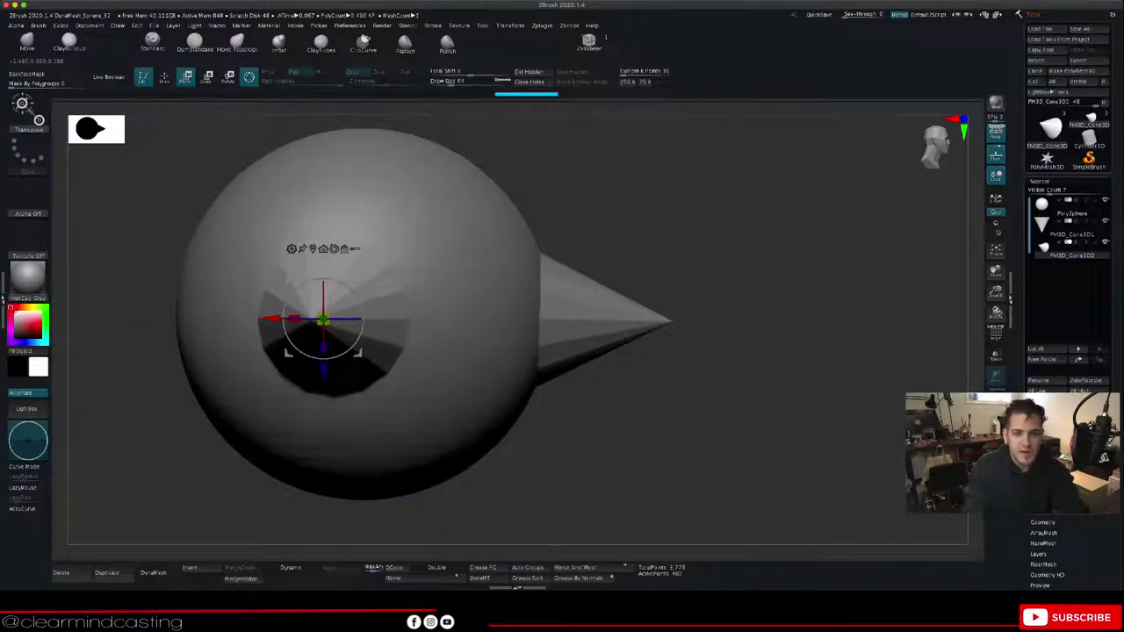
left_click_drag(158, 386, 167, 492)
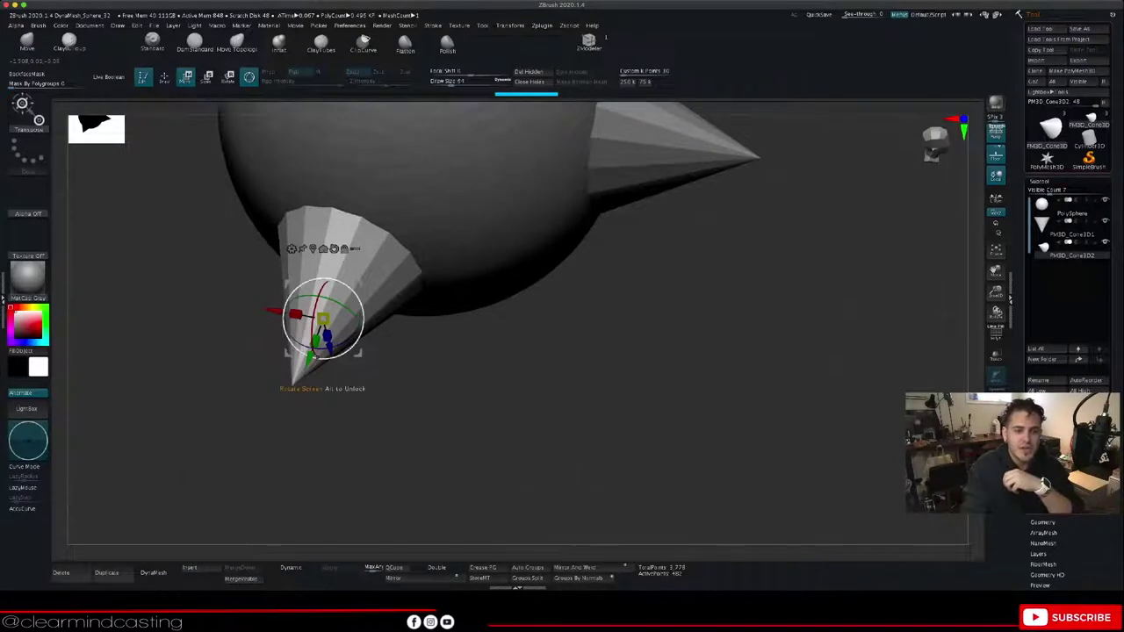
left_click_drag(309, 355, 308, 358)
left_click_drag(273, 312, 278, 312)
left_click_drag(308, 358, 308, 359)
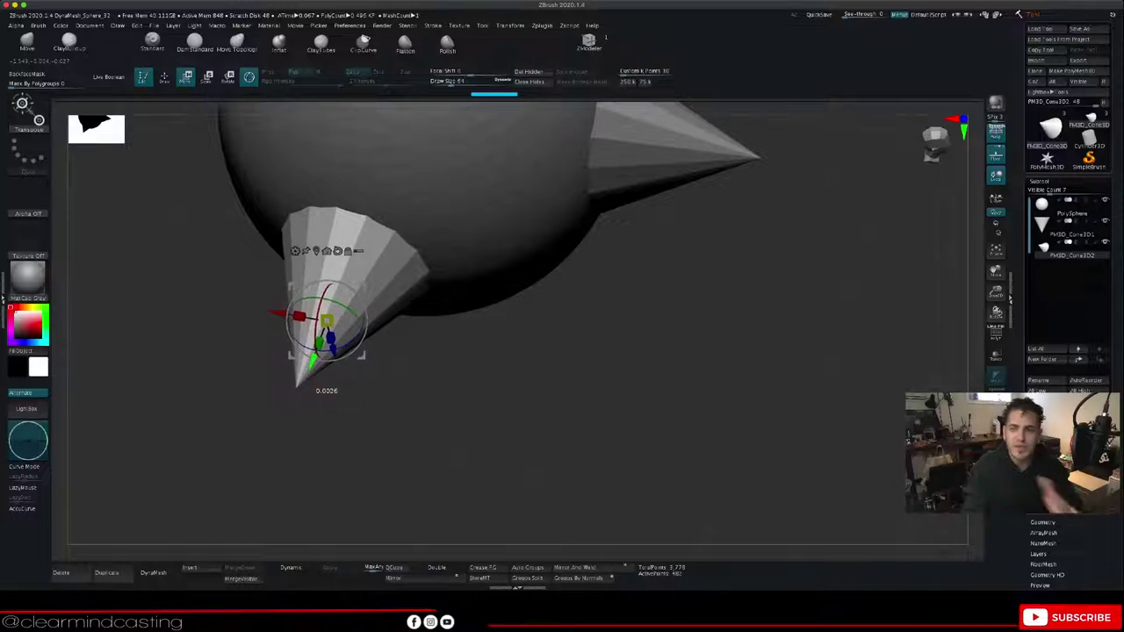
Step: Examine how the two cones sit against the sphere from several angles, and frame the sphere with the whole model in view
left_click_drag(562, 421, 509, 417)
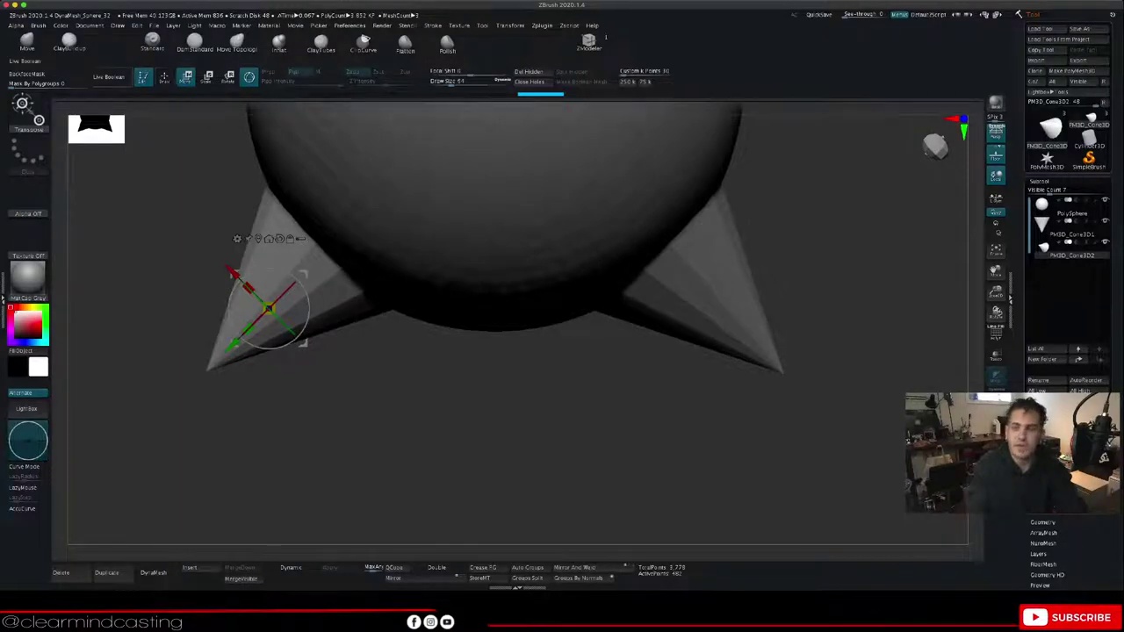
mouse_move(562, 439)
left_mouse_down()
mouse_move(430, 440)
mouse_move(553, 439)
mouse_move(548, 430)
left_mouse_up()
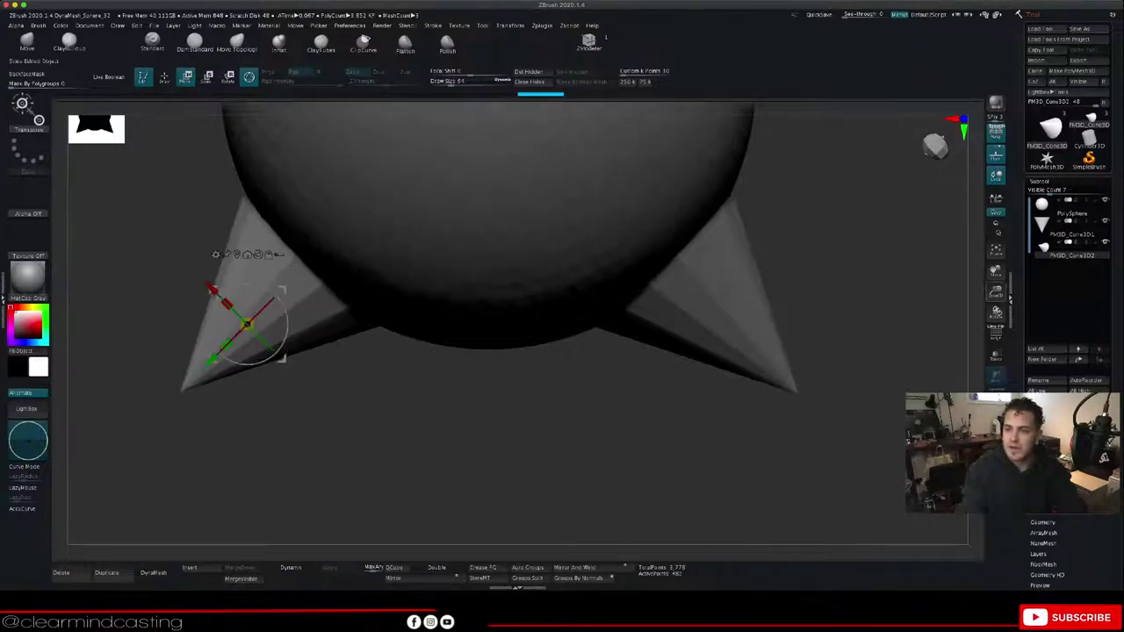
left_click(996, 251)
left_click_drag(996, 291, 996, 230)
left_click_drag(746, 352, 812, 351)
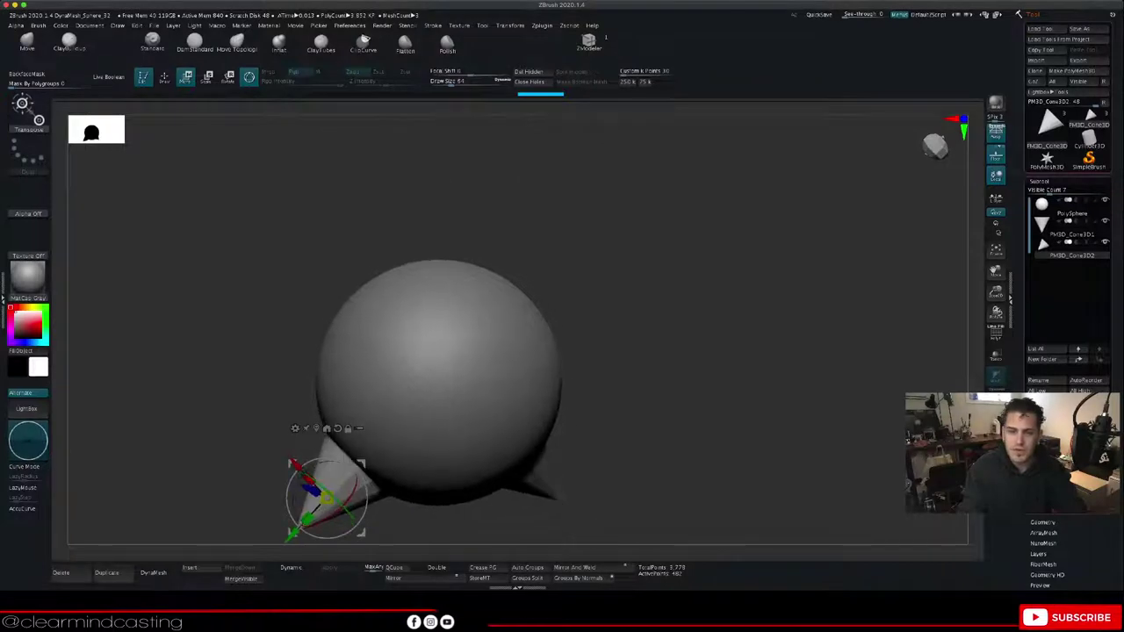
mouse_move(995, 312)
left_mouse_down()
mouse_move(966, 318)
mouse_move(988, 321)
mouse_move(985, 307)
mouse_move(966, 309)
mouse_move(982, 305)
left_mouse_up()
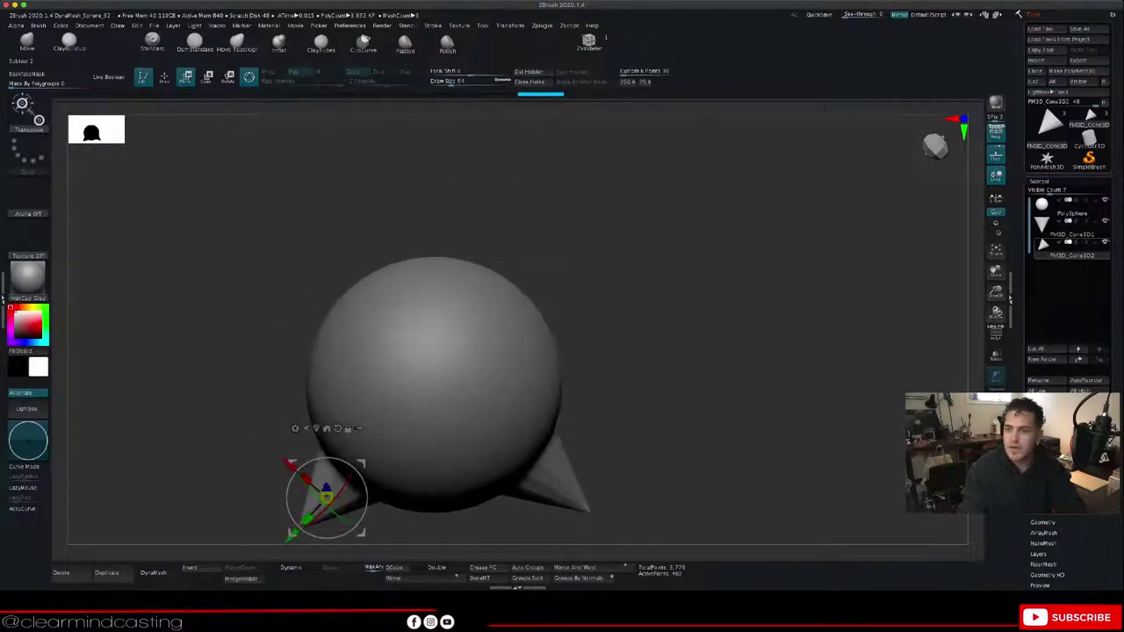
left_click(1067, 207)
left_click(996, 249)
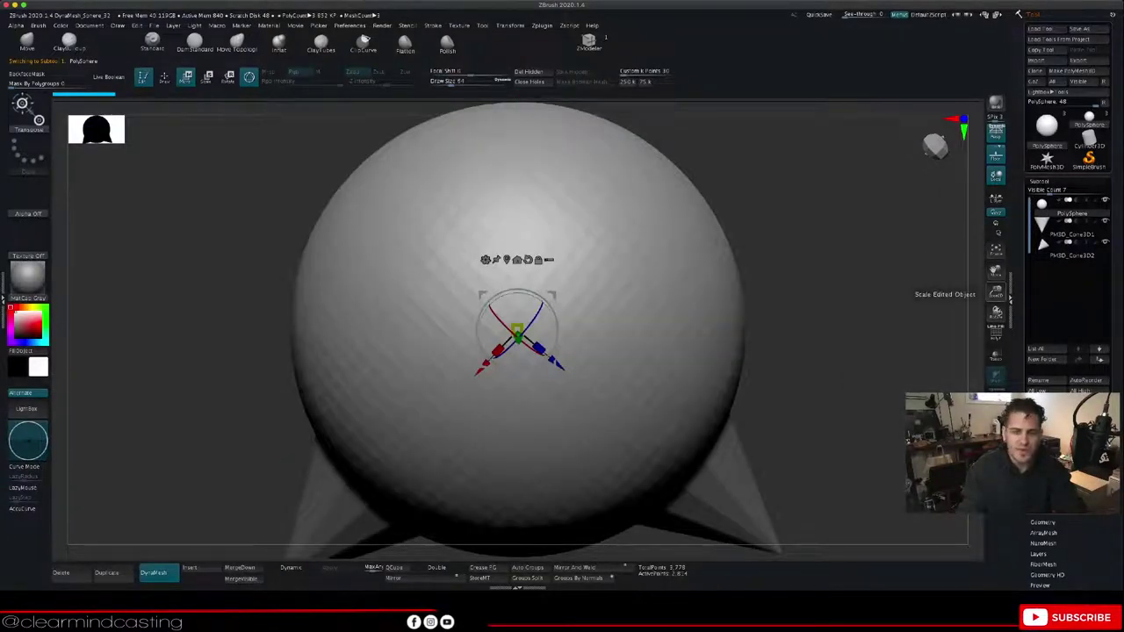
left_click_drag(995, 292, 987, 254)
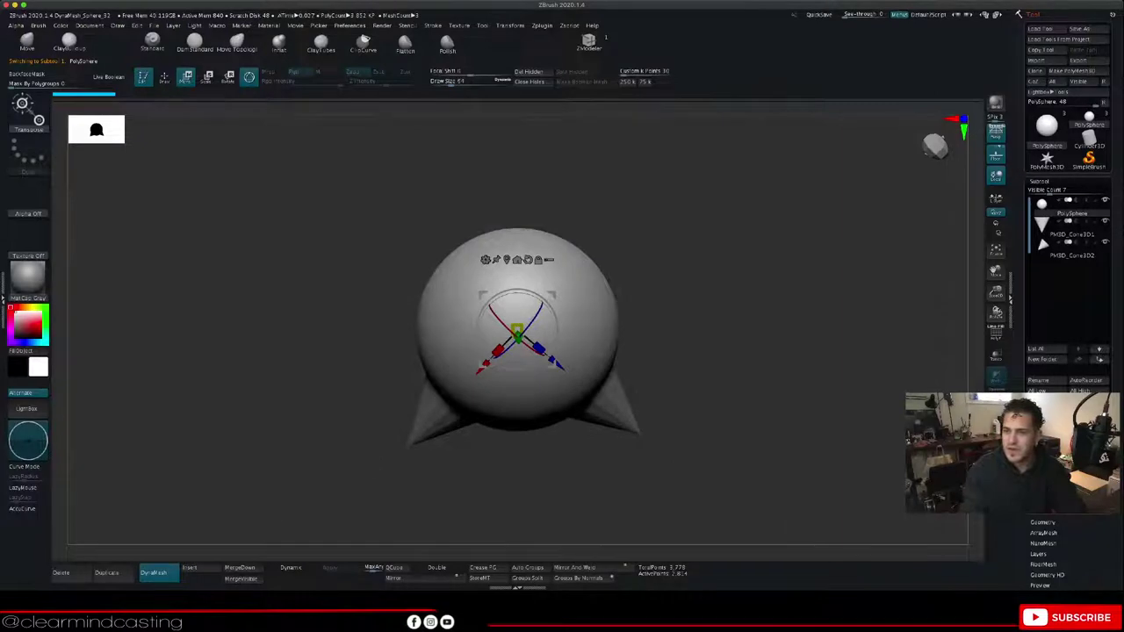
Step: Duplicate the second cone, rotate the copy a quarter turn and place it against the sphere's side opposite the first cone
left_click(1069, 250)
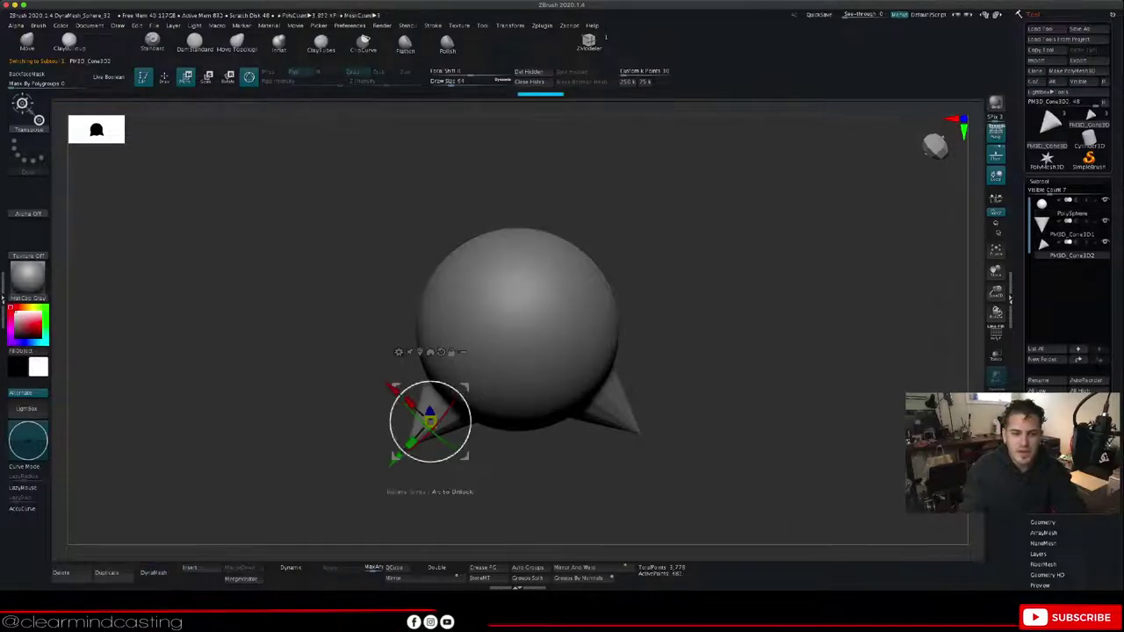
left_click_drag(351, 474, 351, 381)
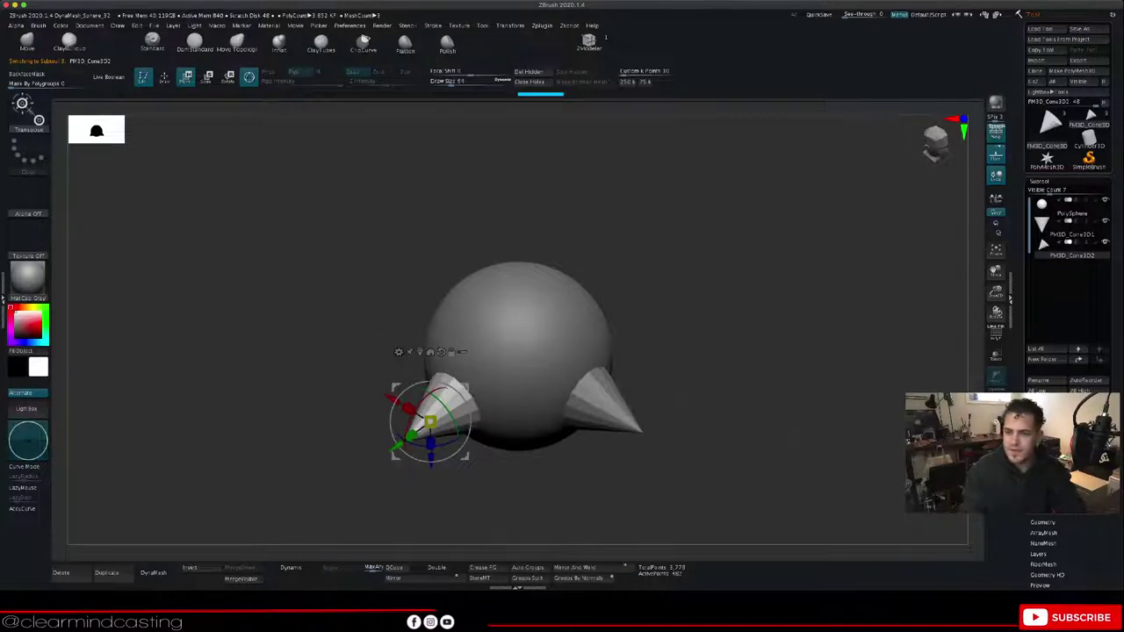
left_click(107, 573)
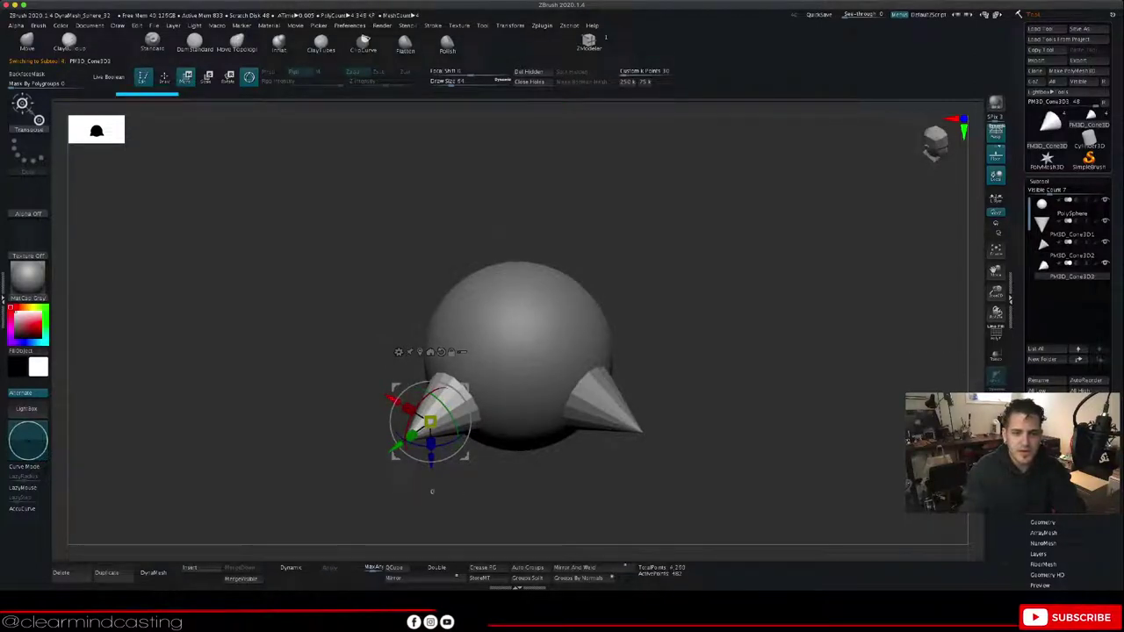
left_click_drag(393, 400, 326, 354)
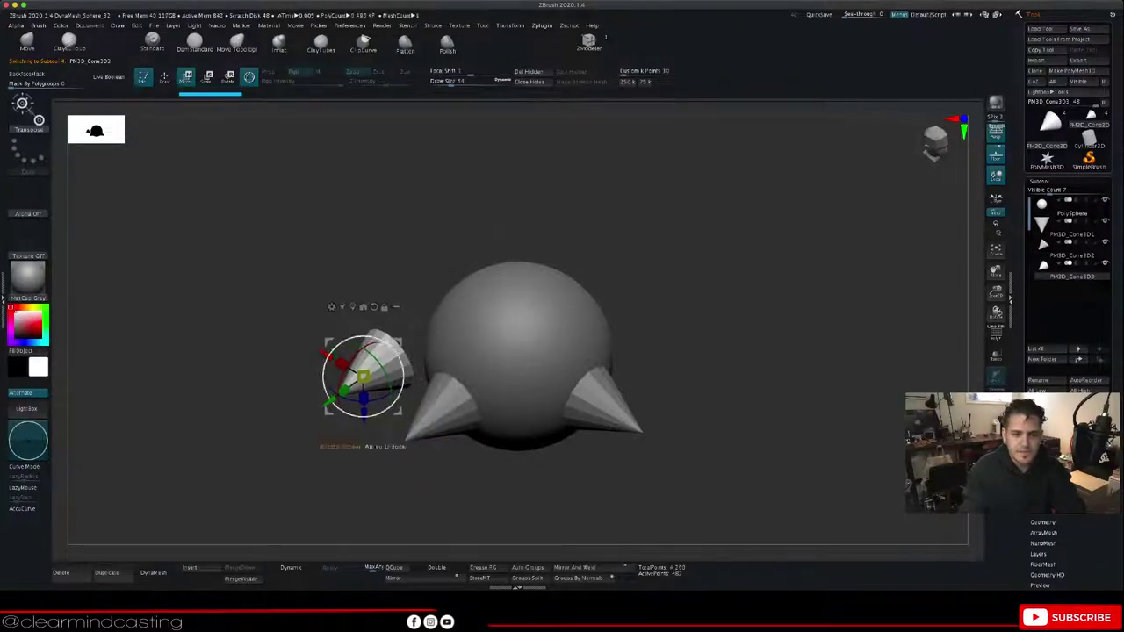
left_click_drag(376, 401, 328, 389)
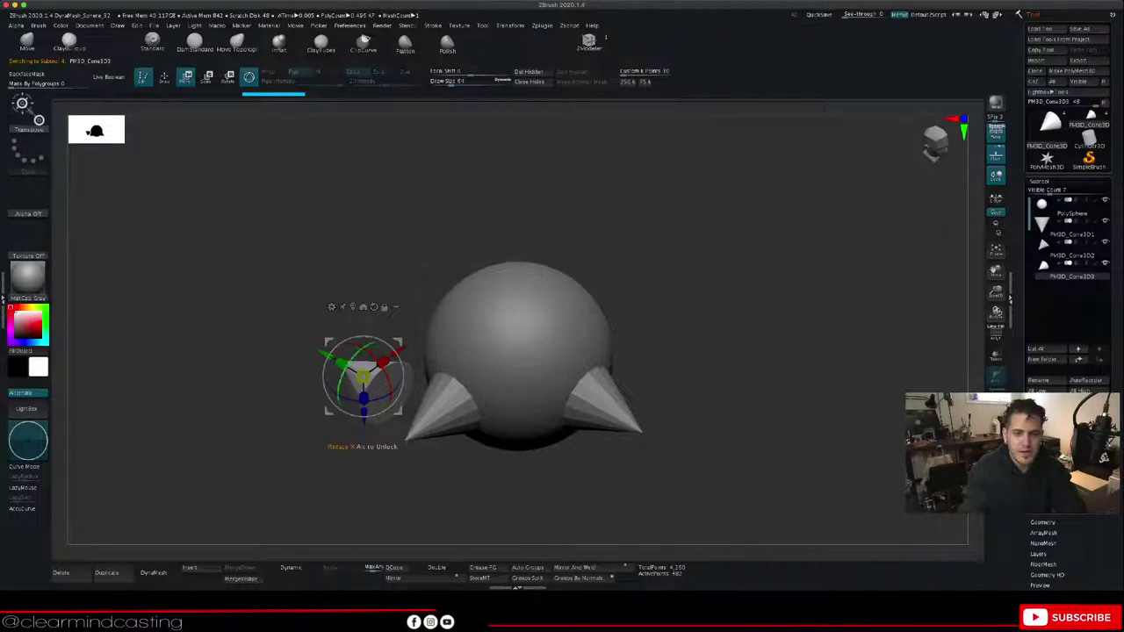
left_click_drag(399, 351, 481, 295)
left_click_drag(377, 373, 453, 395)
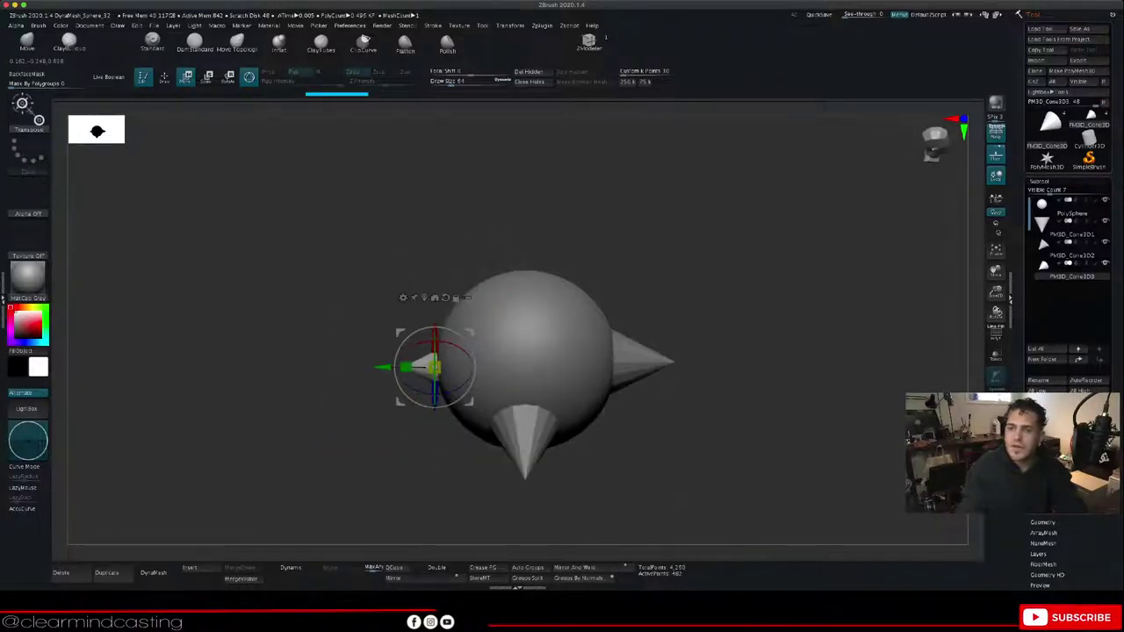
Step: Fine-tune the third cone's position and rotation so its base meets the sphere and it lines up with the opposite cone
left_click_drag(694, 466, 680, 493)
left_click_drag(375, 380, 347, 379)
left_click_drag(401, 450, 399, 442)
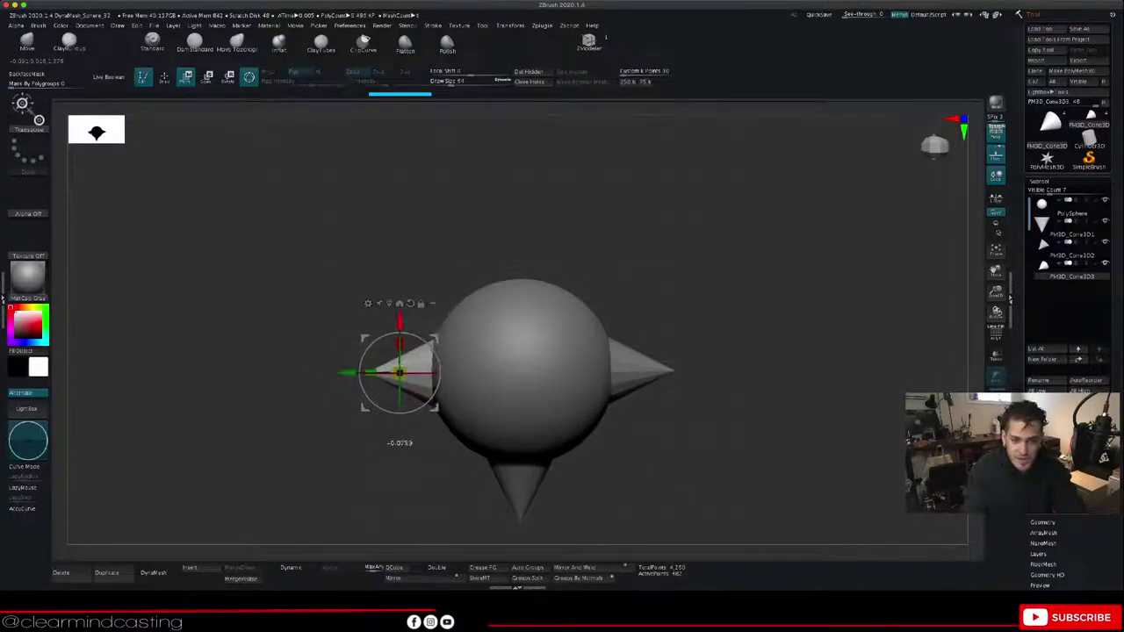
left_click_drag(400, 323, 399, 325)
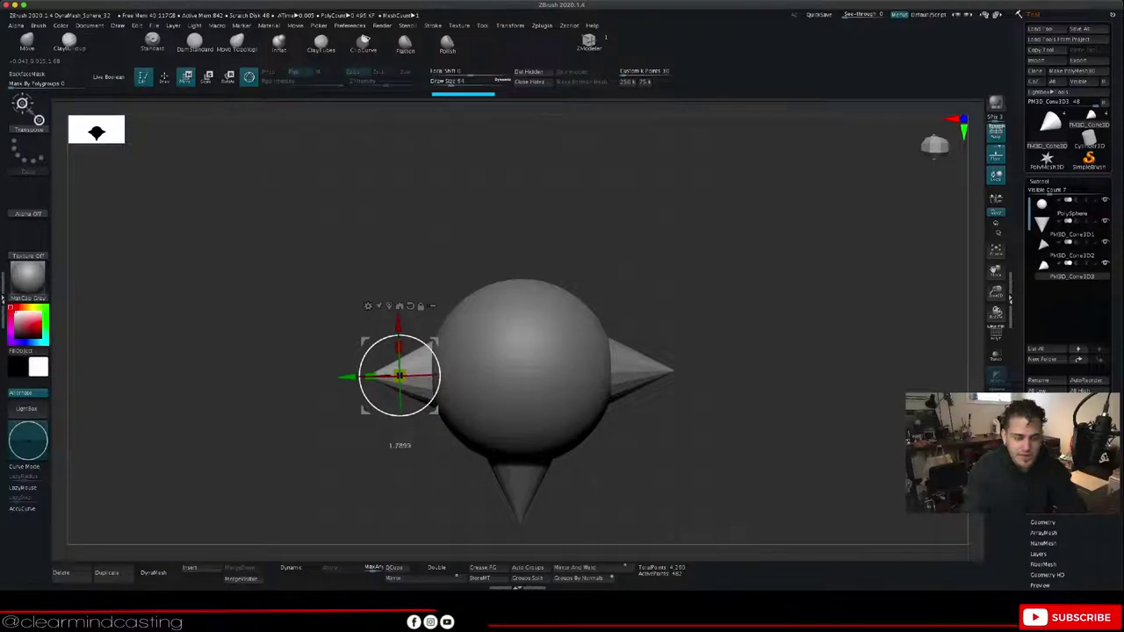
left_click_drag(362, 391, 347, 376)
key("ctrl+z")
left_click_drag(281, 439, 365, 443)
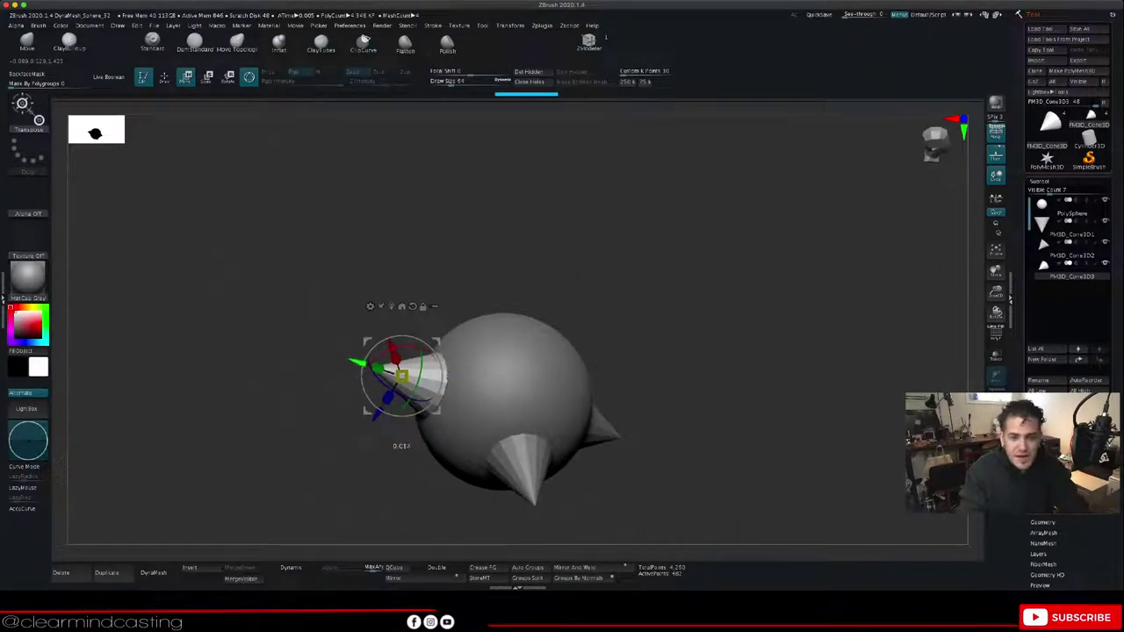
left_click_drag(357, 362, 390, 345)
left_click_drag(299, 439, 281, 417)
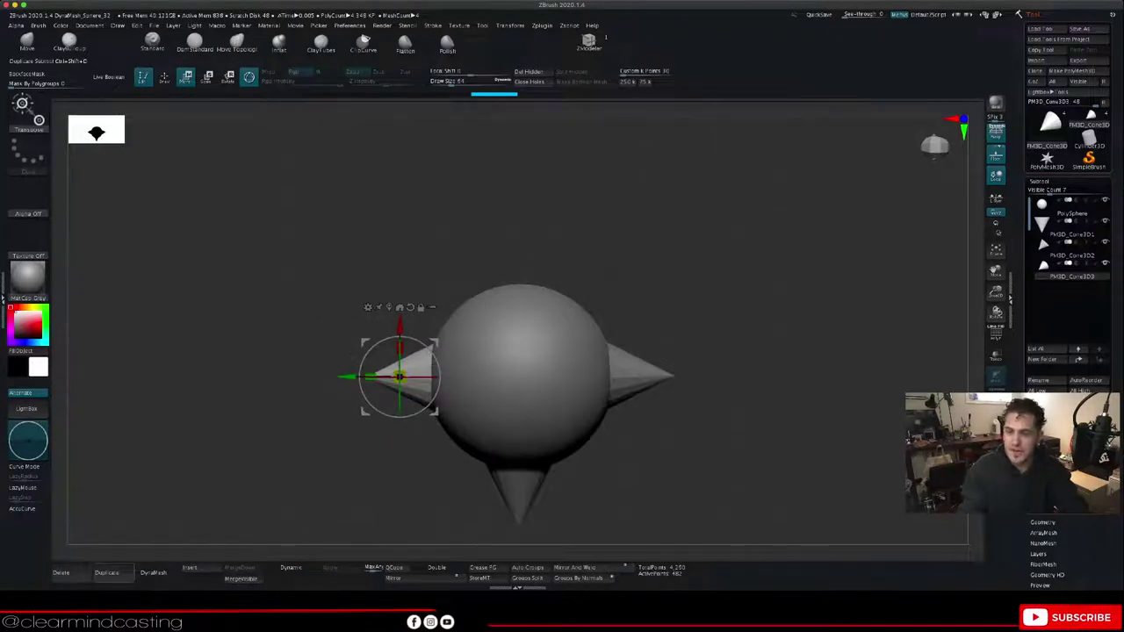
Step: Duplicate the third cone, turn the copy a quarter turn and seat it on the sphere opposite the second cone
left_click(106, 573)
left_click_drag(400, 327, 516, 265)
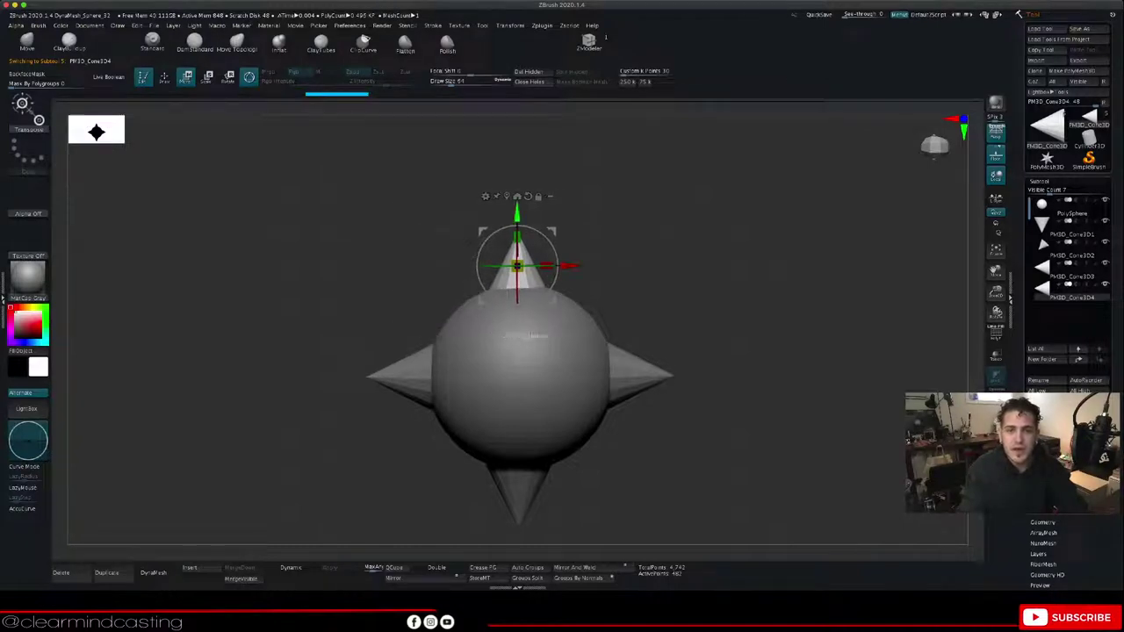
left_click_drag(516, 214, 516, 203)
left_click_drag(517, 255, 518, 258)
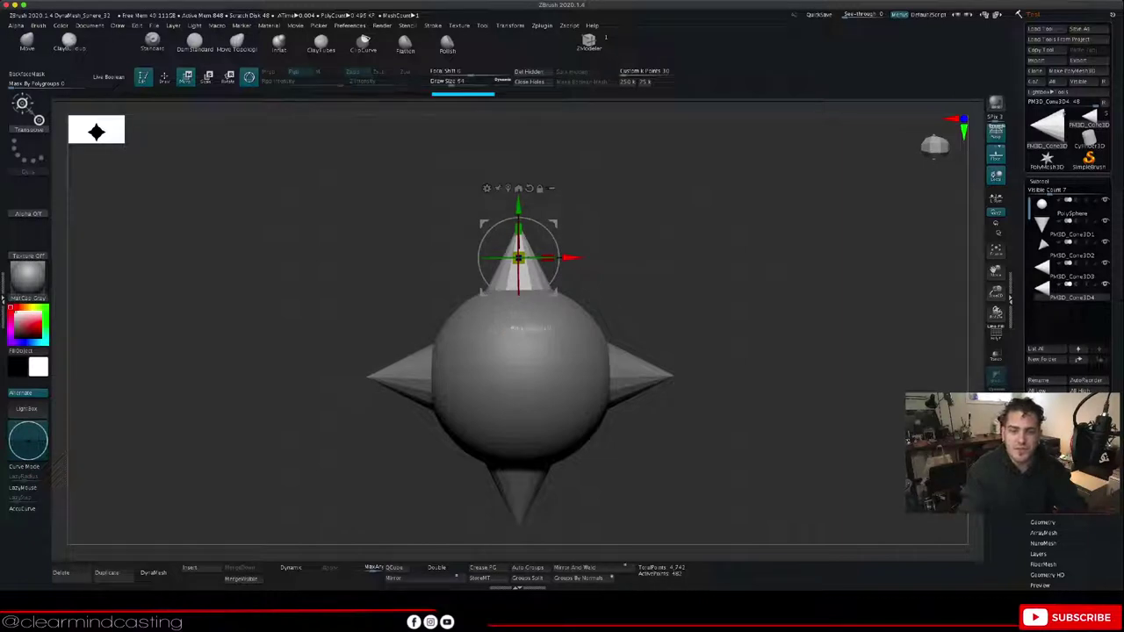
left_click_drag(685, 272, 724, 259)
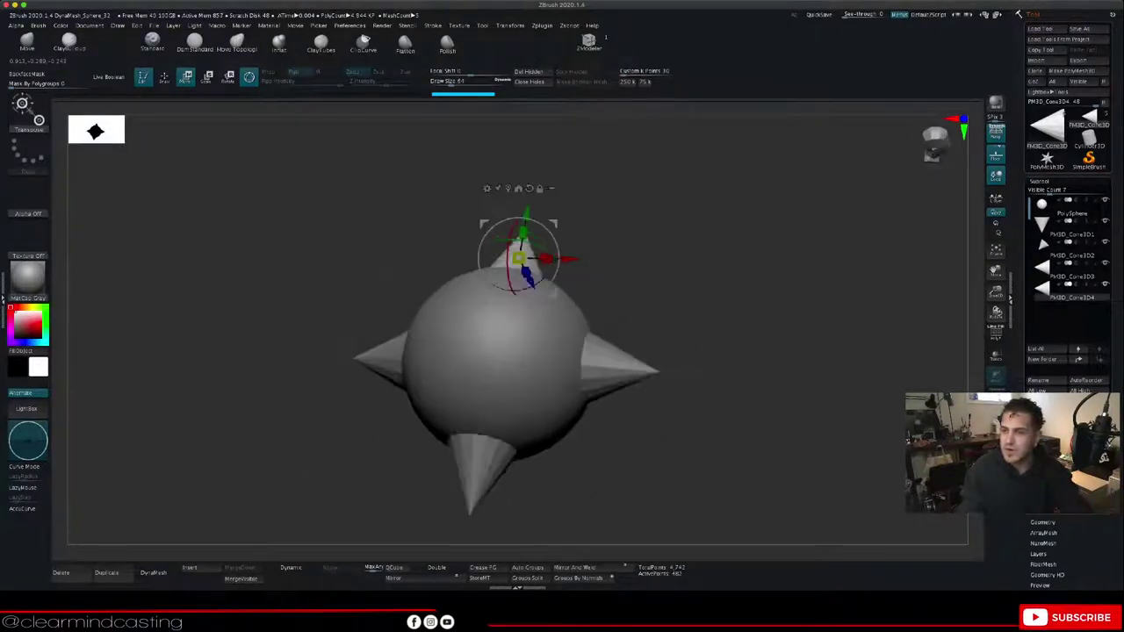
Step: Examine the cone subtools from several angles, switching between them to identify which spike each one is
left_click(1071, 229)
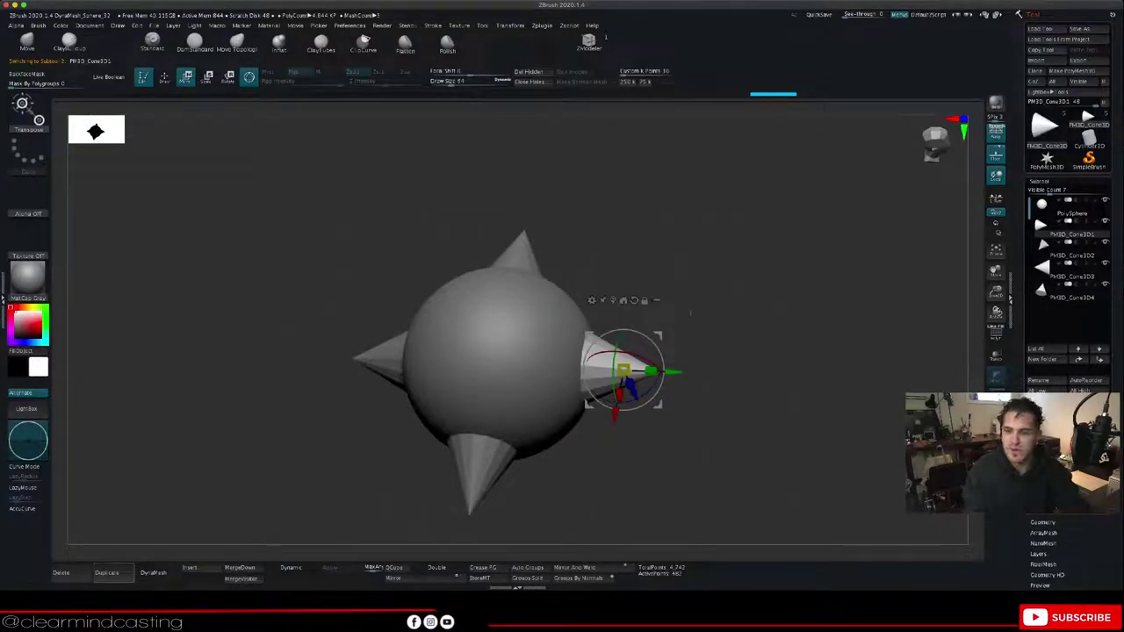
left_click_drag(690, 313, 587, 324)
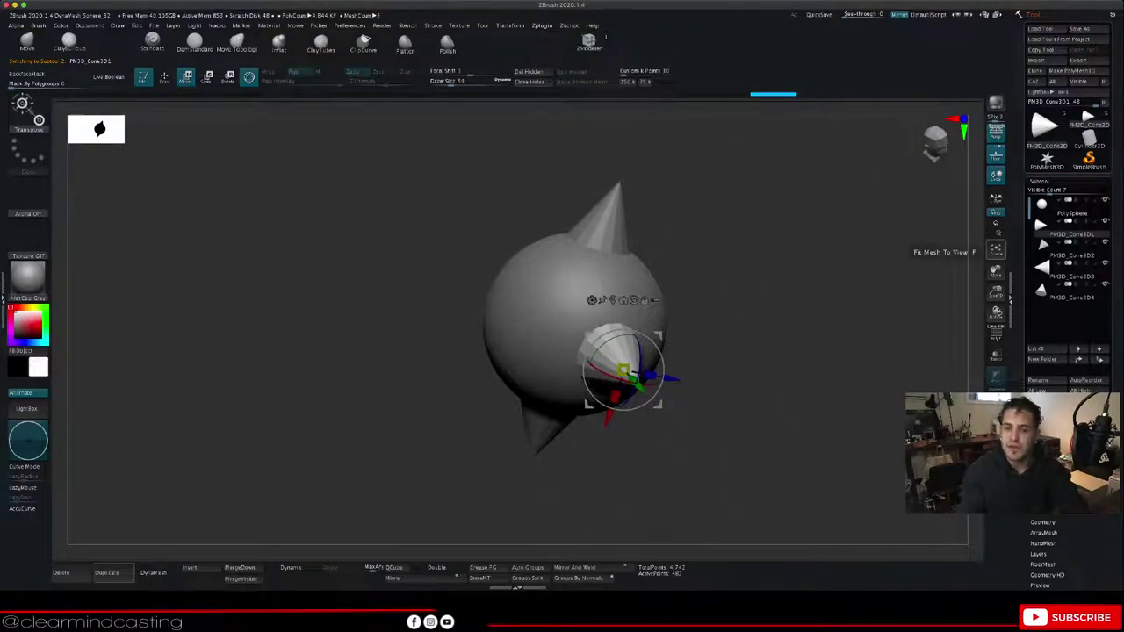
left_click_drag(586, 324, 766, 362)
left_click(1058, 249)
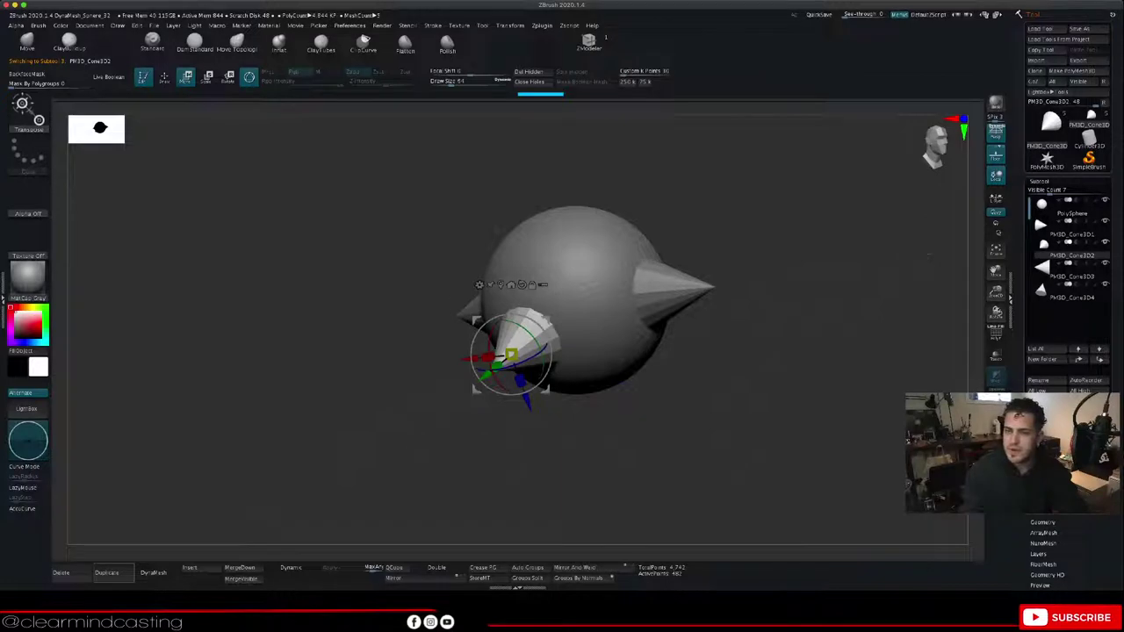
left_click(1058, 292)
left_click_drag(852, 378, 760, 424)
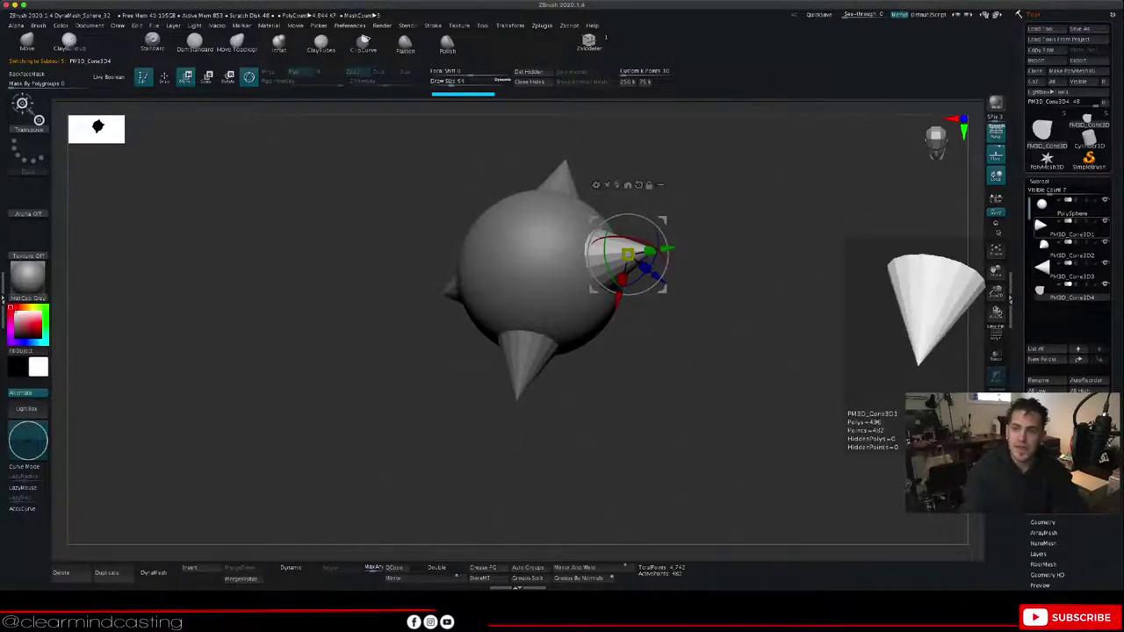
left_click(1065, 228)
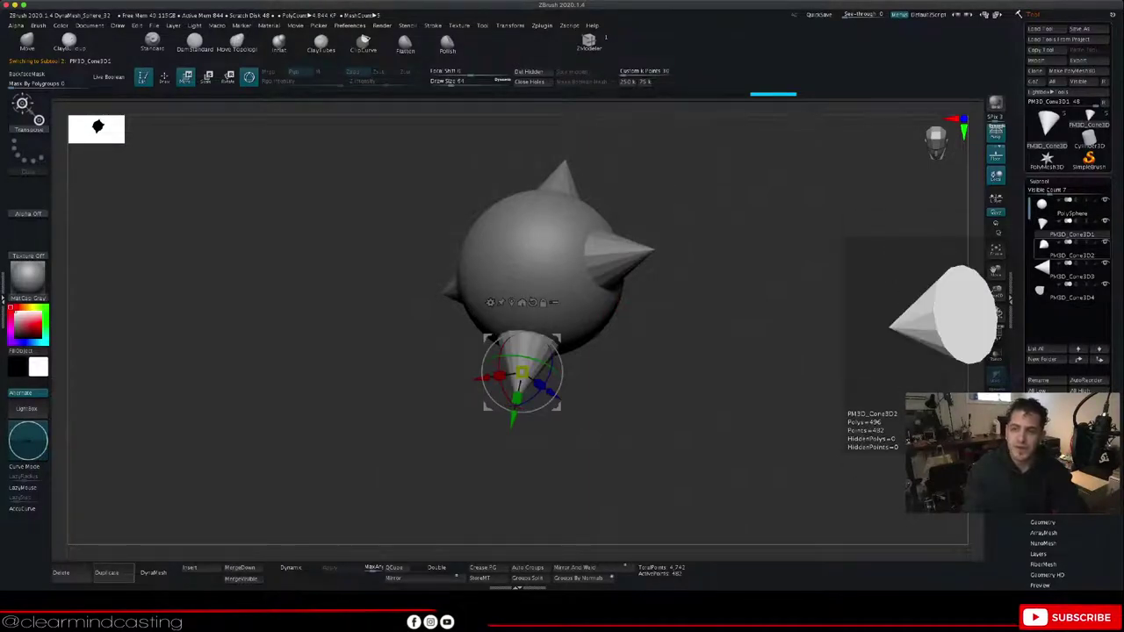
Step: Duplicate the fourth cone, then move and rotate the copy into the gap between two neighbouring spikes
left_click(1064, 293)
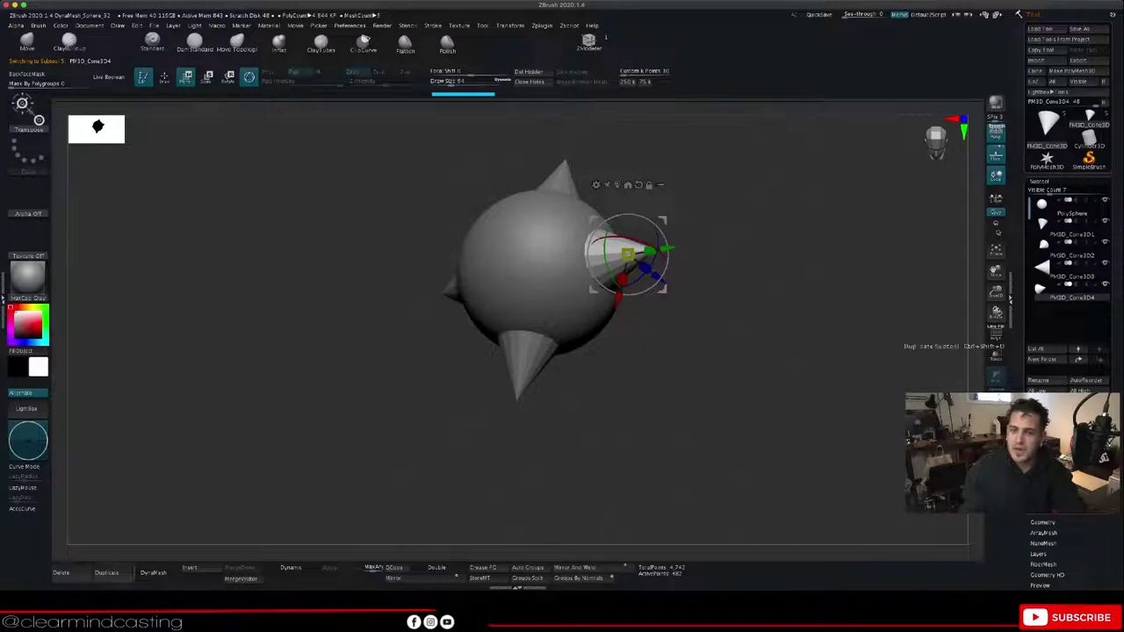
left_click(1046, 412)
left_click_drag(791, 369, 676, 368)
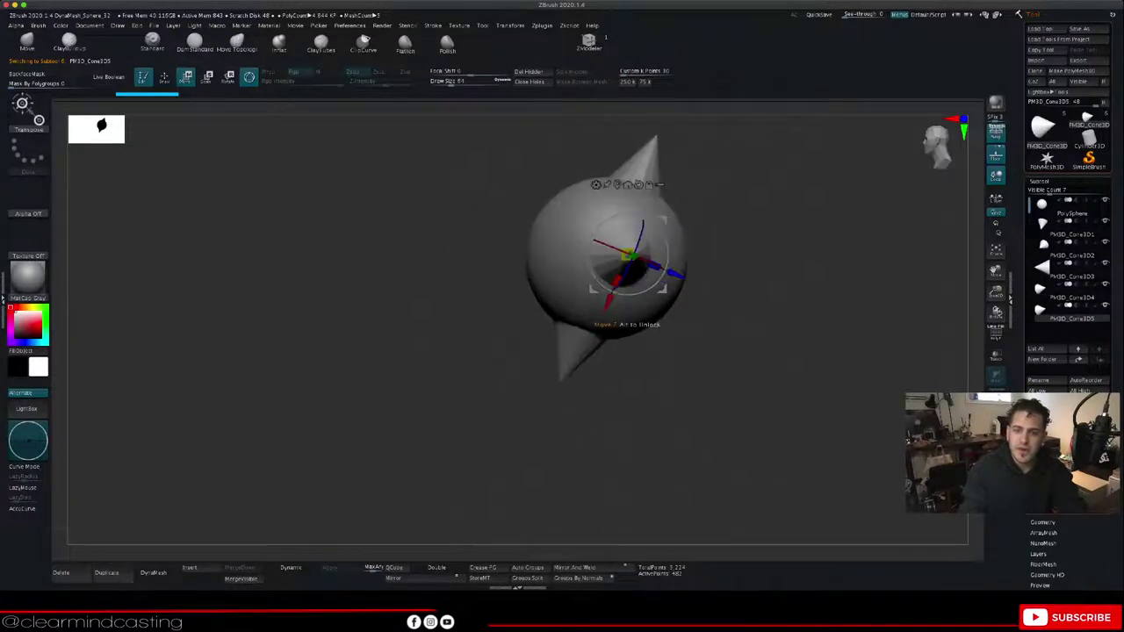
left_click_drag(675, 273, 736, 300)
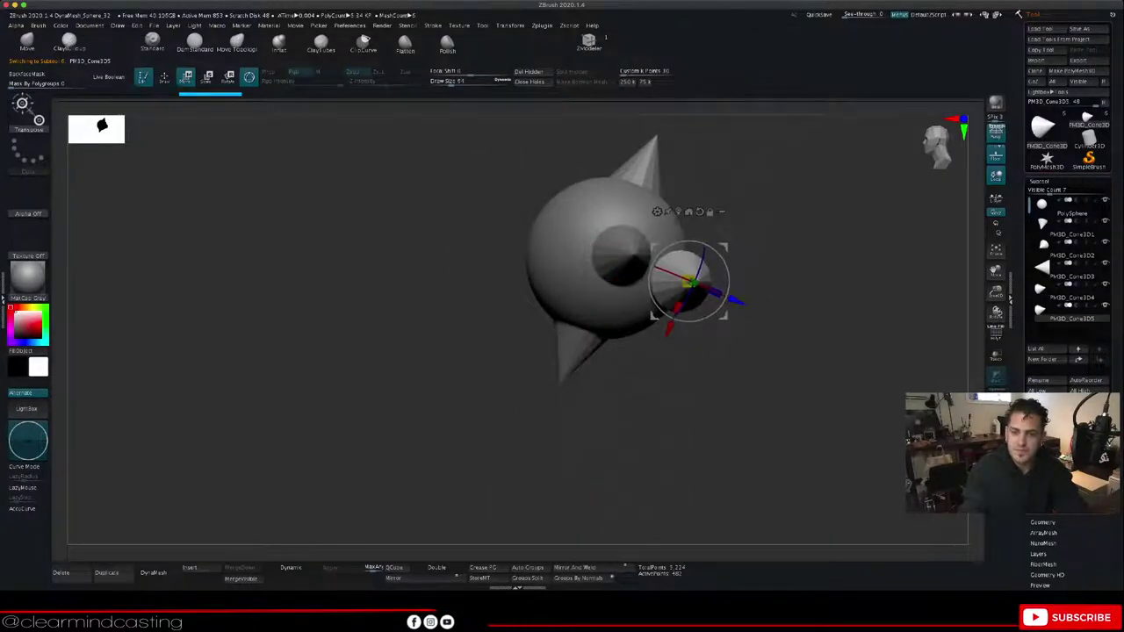
left_click_drag(728, 377, 834, 378)
left_click_drag(729, 279, 717, 311)
left_click_drag(647, 305, 583, 342)
left_click_drag(738, 386, 731, 298)
left_click_drag(648, 307, 646, 343)
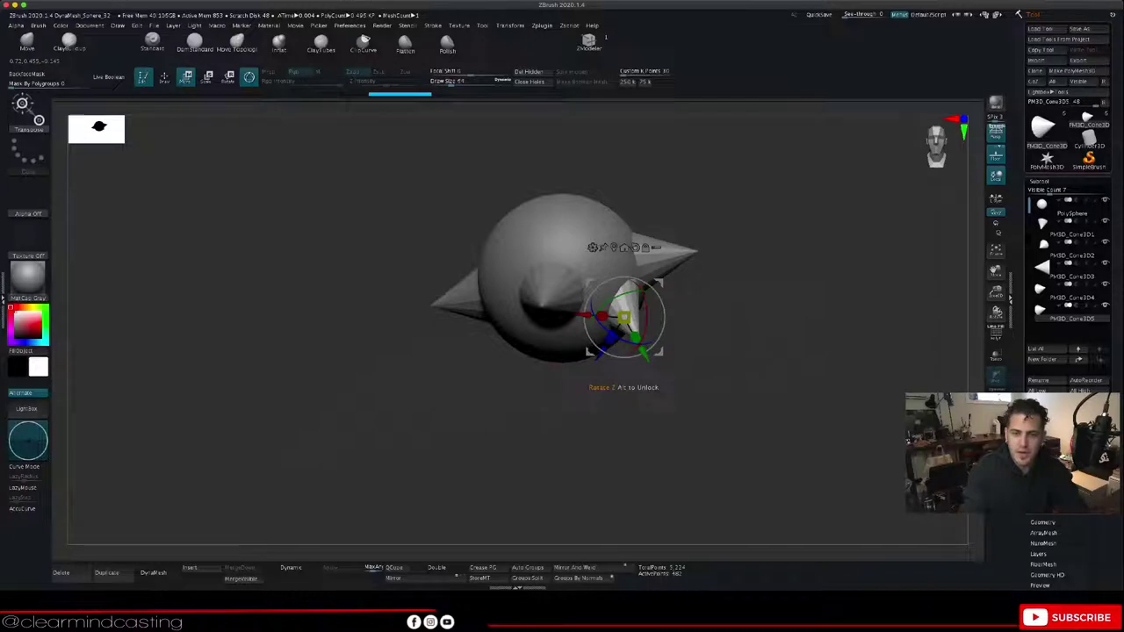
Step: Adjust the fifth cone's position and rotation from several angles so its base sits on the sphere, pointing outward between its neighbours
left_click_drag(562, 396, 448, 392)
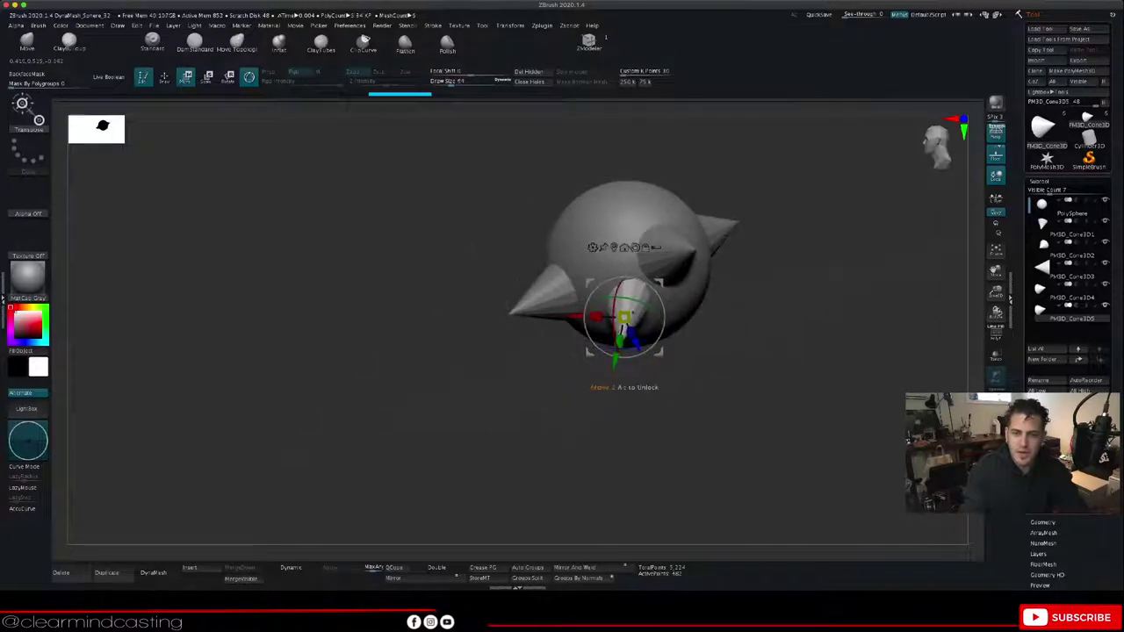
left_click_drag(634, 340, 618, 308)
mouse_move(625, 361)
left_mouse_down()
mouse_move(623, 373)
mouse_move(626, 343)
left_mouse_up()
left_click_drag(562, 404, 446, 402)
left_click_drag(644, 318, 645, 318)
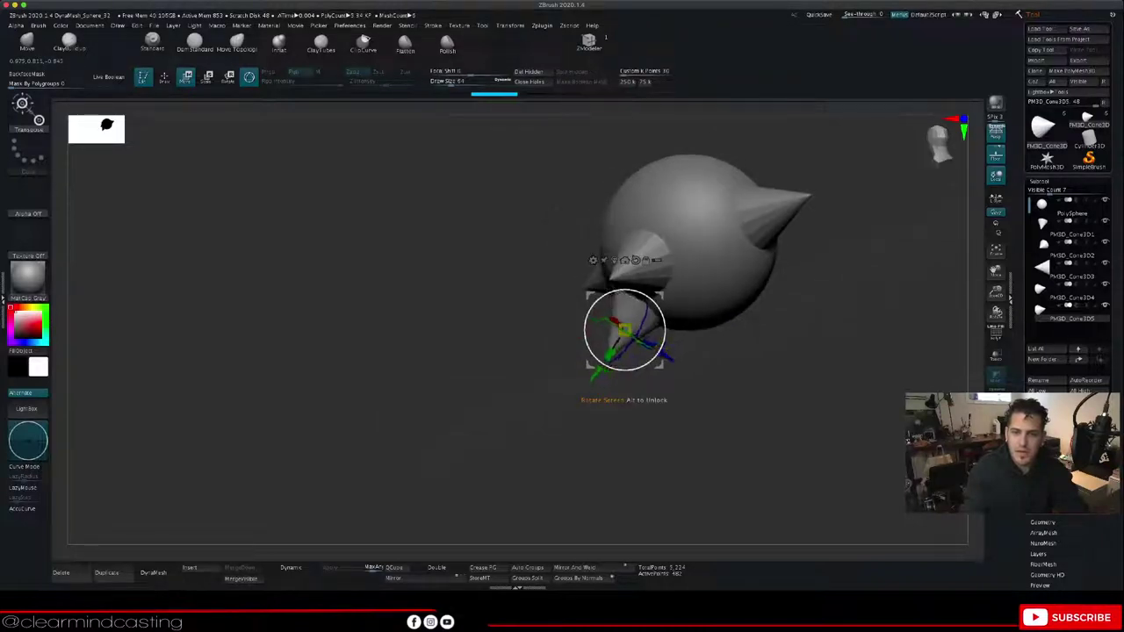
left_click_drag(456, 411, 555, 405)
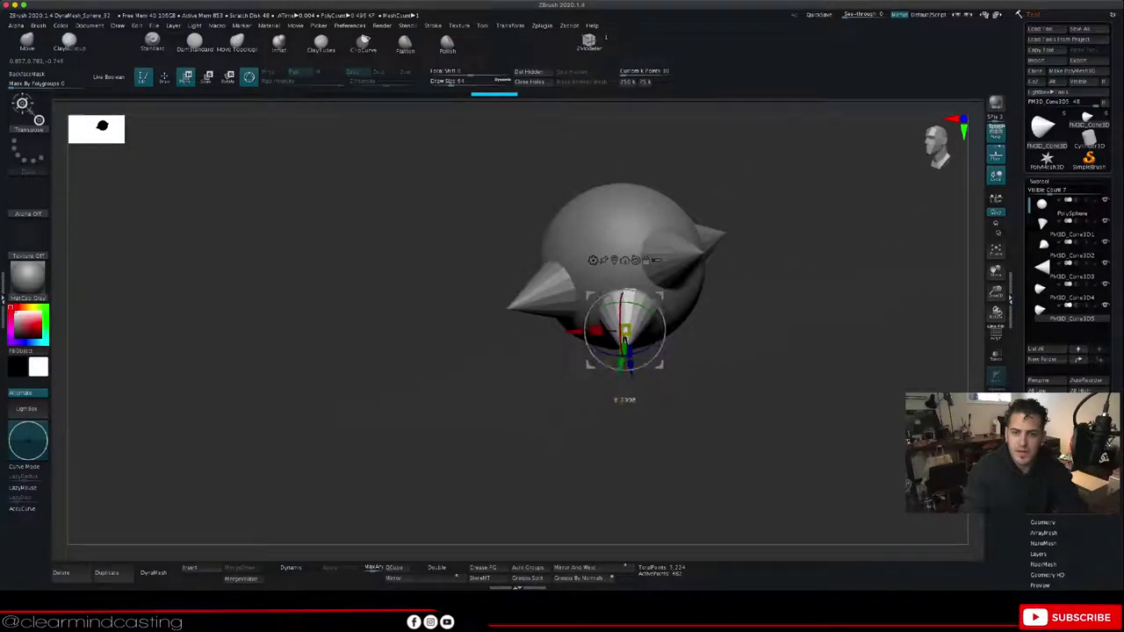
left_click_drag(626, 341, 625, 342)
left_click_drag(544, 439, 547, 393)
left_click_drag(626, 367, 626, 373)
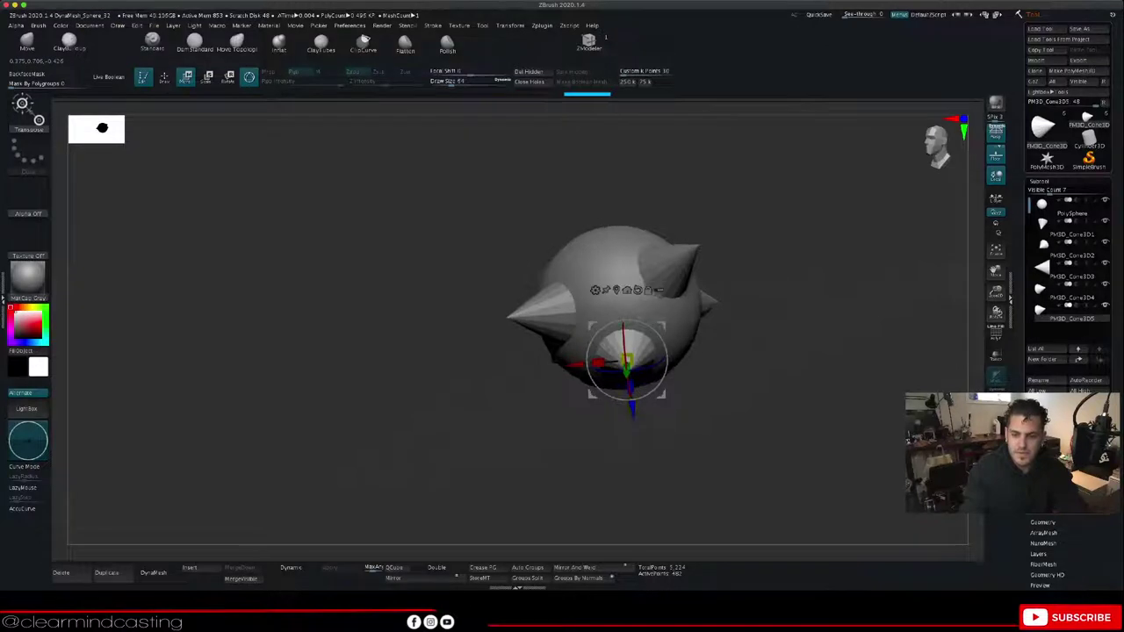
Step: Rotate the fifth cone slightly so it points straight out from the sphere's surface
left_click_drag(773, 422, 780, 267)
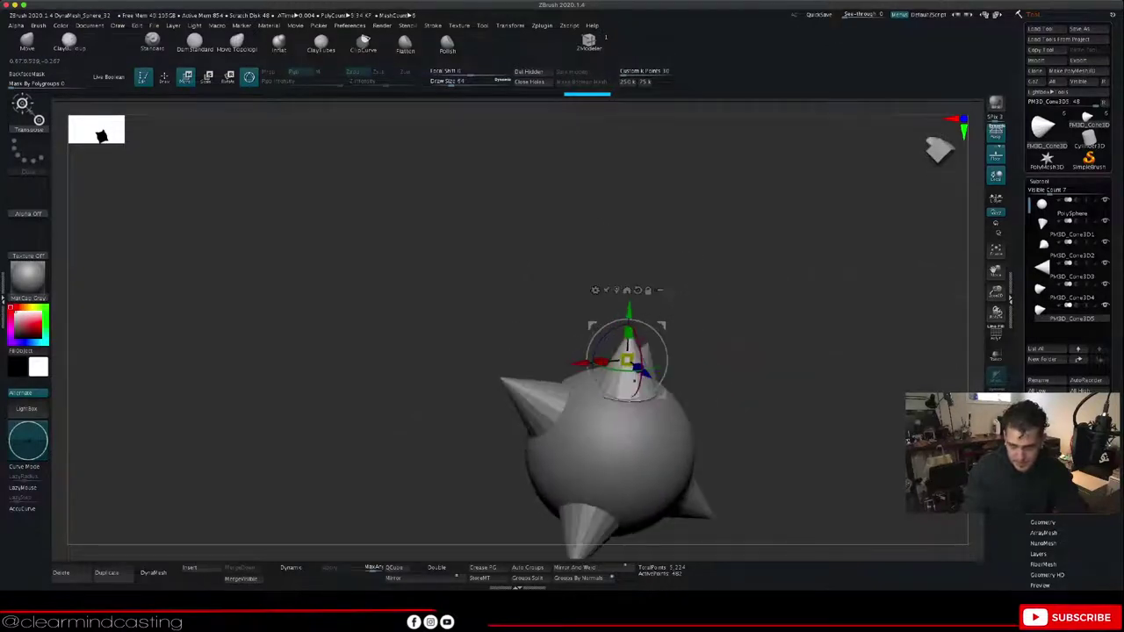
left_click_drag(640, 341, 645, 362)
left_click_drag(773, 351, 746, 491)
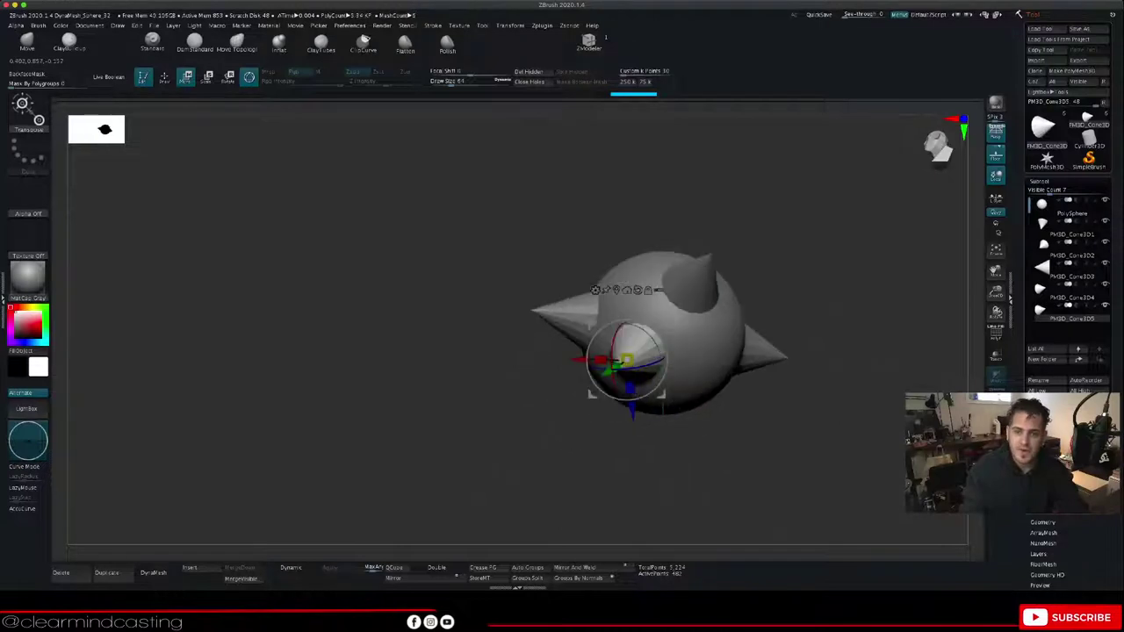
left_click_drag(996, 271, 902, 254)
left_click_drag(996, 292, 971, 382)
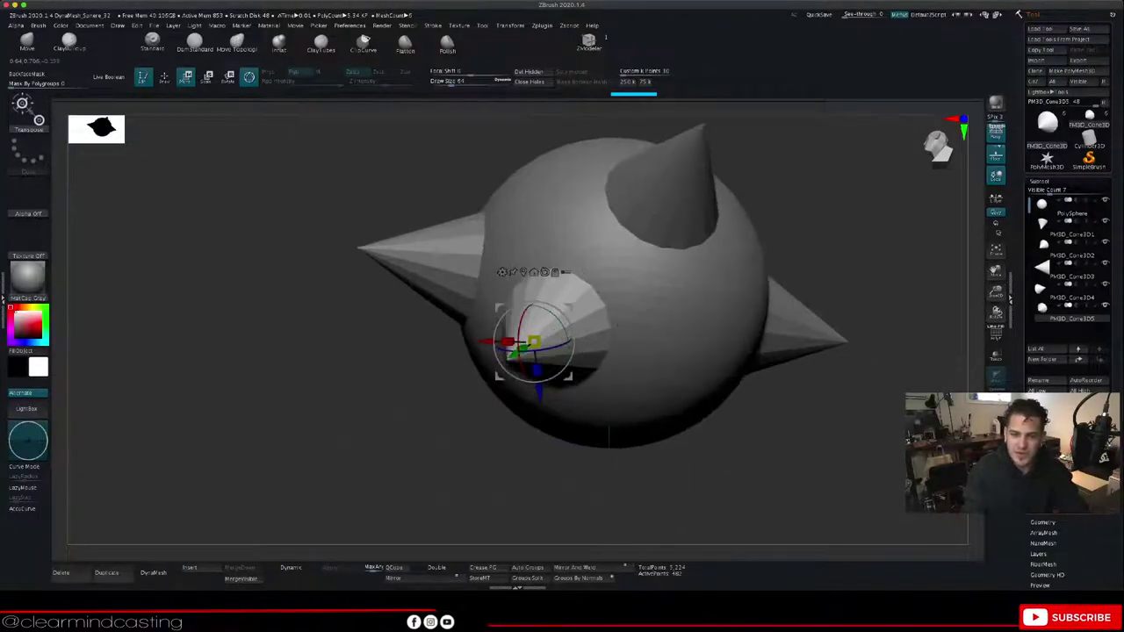
left_click_drag(773, 395, 843, 349)
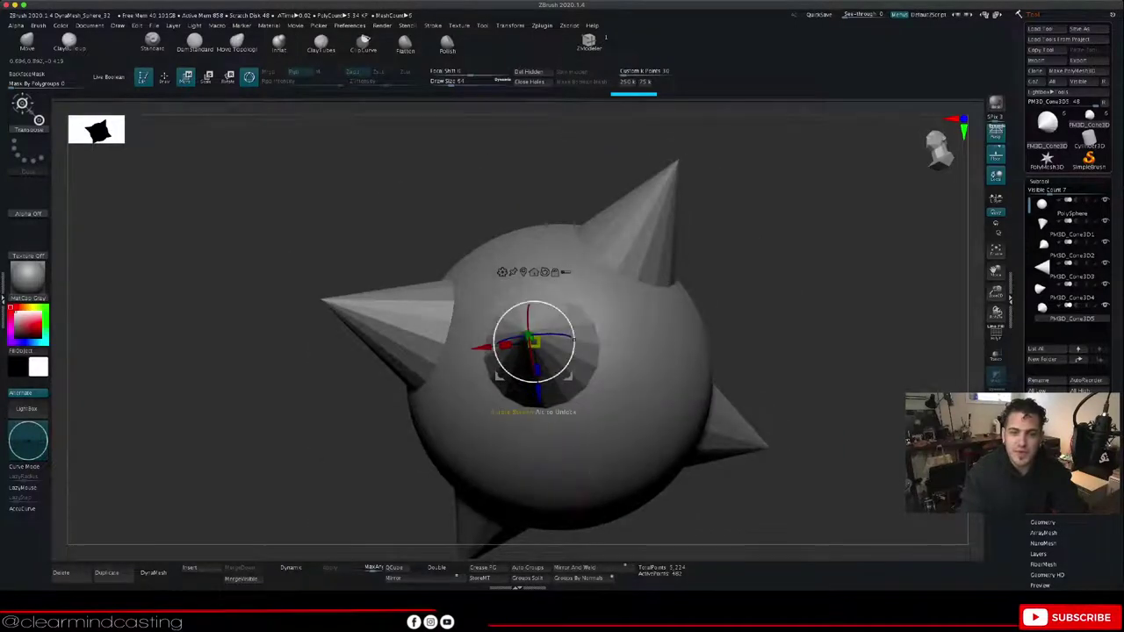
left_click_drag(534, 382, 554, 378)
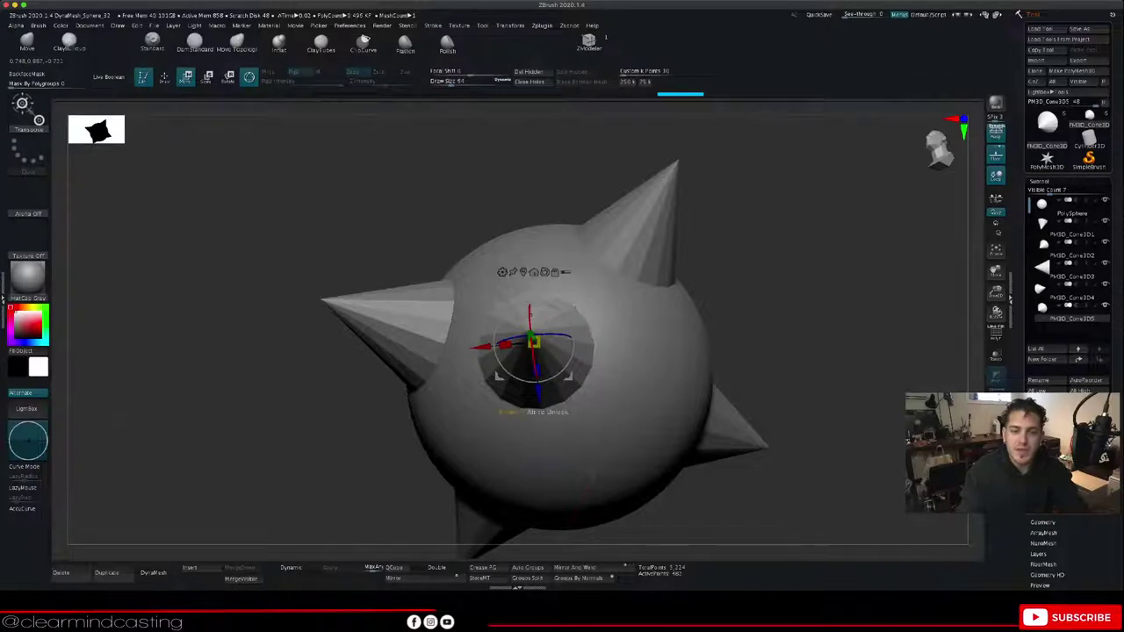
Step: Nudge the fifth cone along its individual axes to centre it between the neighbouring spikes
left_click_drag(530, 315, 532, 324)
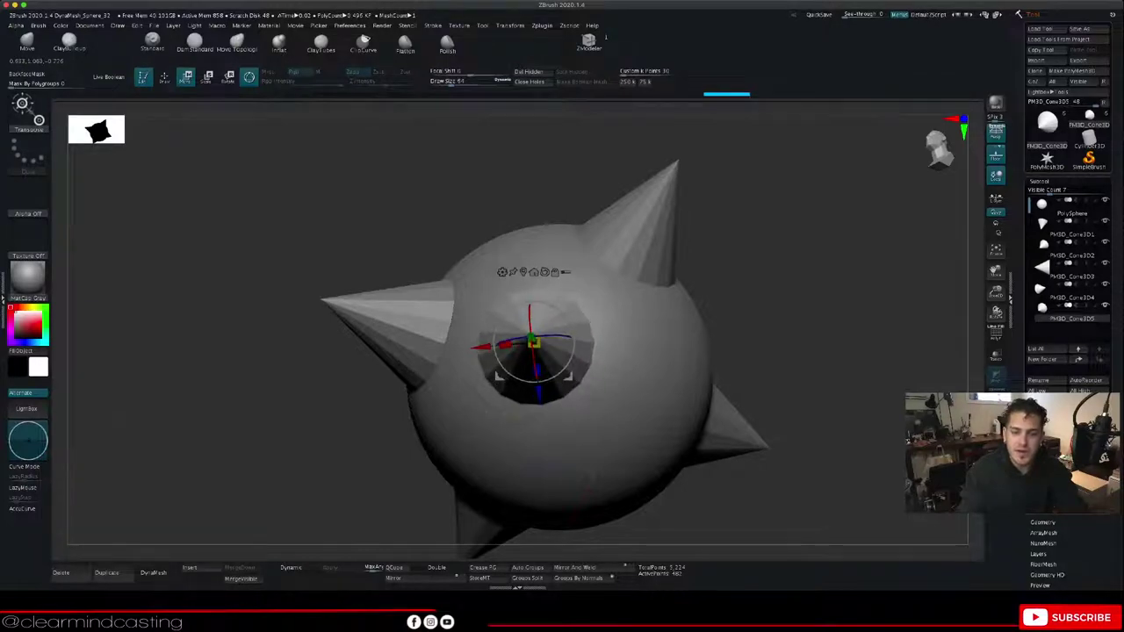
left_click_drag(539, 393, 540, 410)
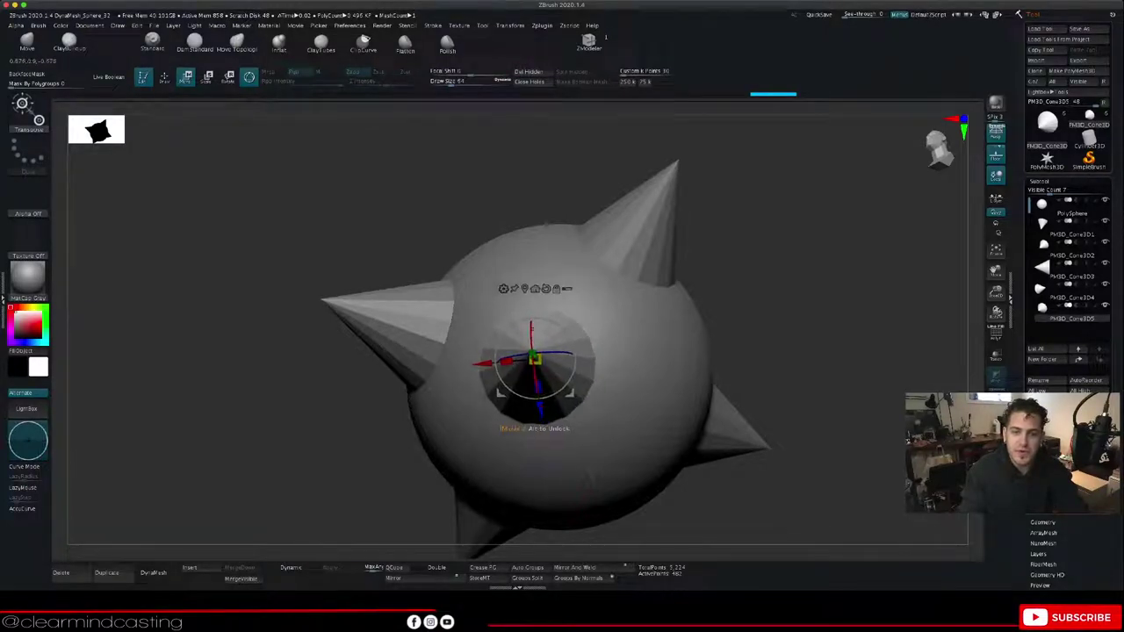
left_click_drag(531, 330, 532, 334)
left_click_drag(482, 363, 488, 362)
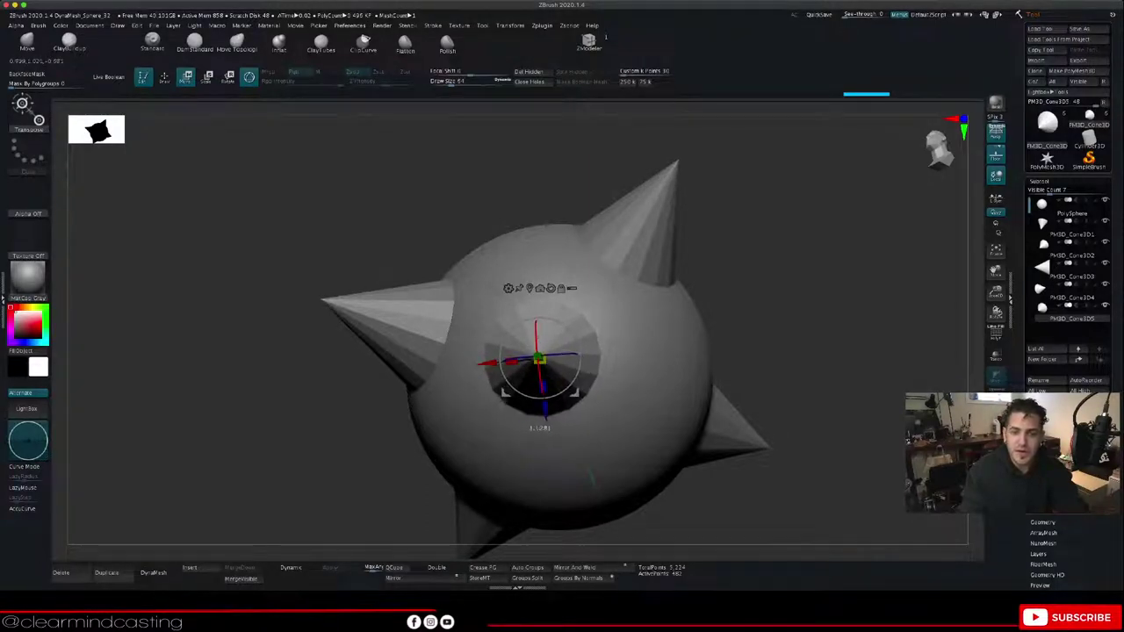
Step: Fine-tune the fifth cone's depth and tilt so its base is embedded in the sphere all the way round
left_click_drag(878, 303, 851, 306)
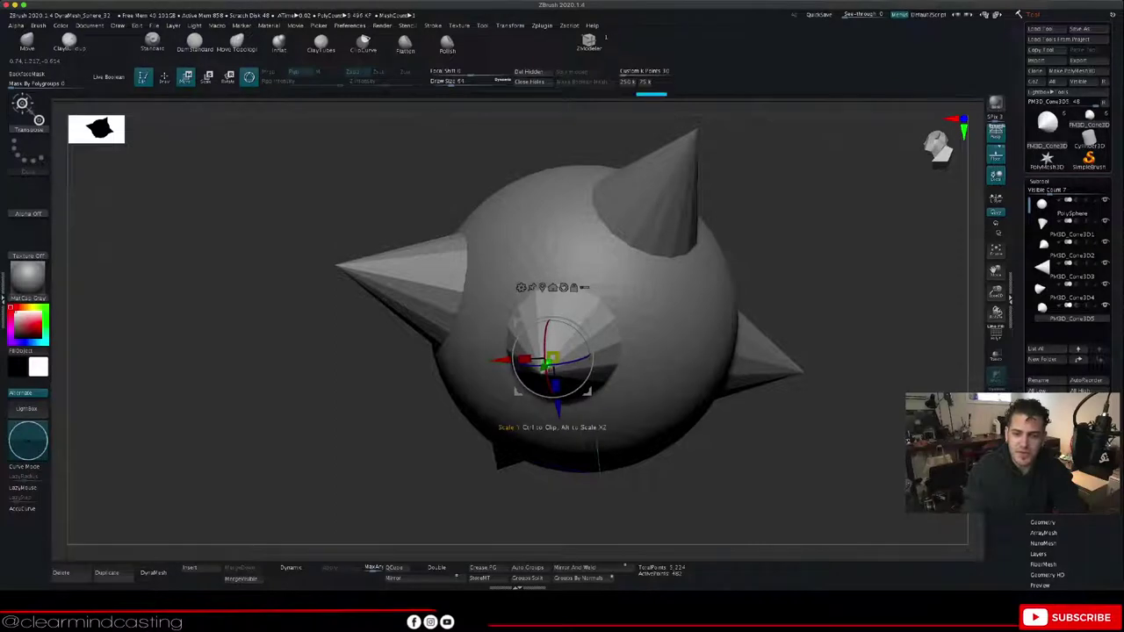
left_click_drag(544, 360, 544, 364)
left_click_drag(838, 303, 838, 344)
left_click_drag(547, 362, 546, 363)
left_click_drag(838, 290, 882, 408)
left_click_drag(685, 437, 848, 400)
left_click_drag(577, 343, 589, 370)
left_click_drag(703, 421, 847, 422)
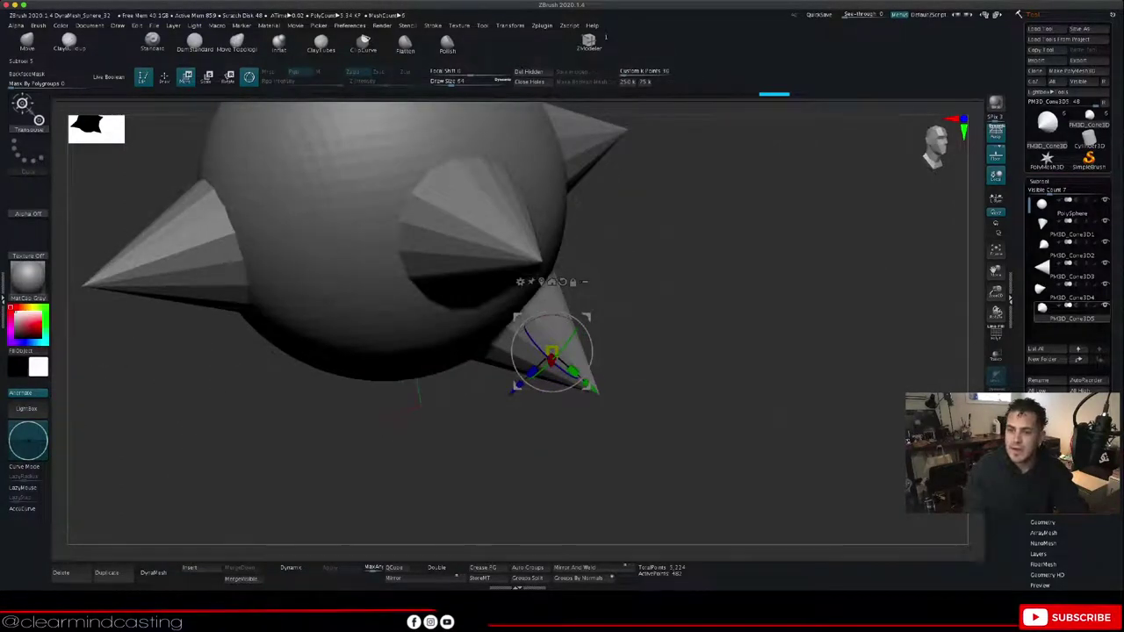
Step: Duplicate the fifth cone and slide the copy along its X axis, clear of the original beneath the sphere
left_click(1071, 312)
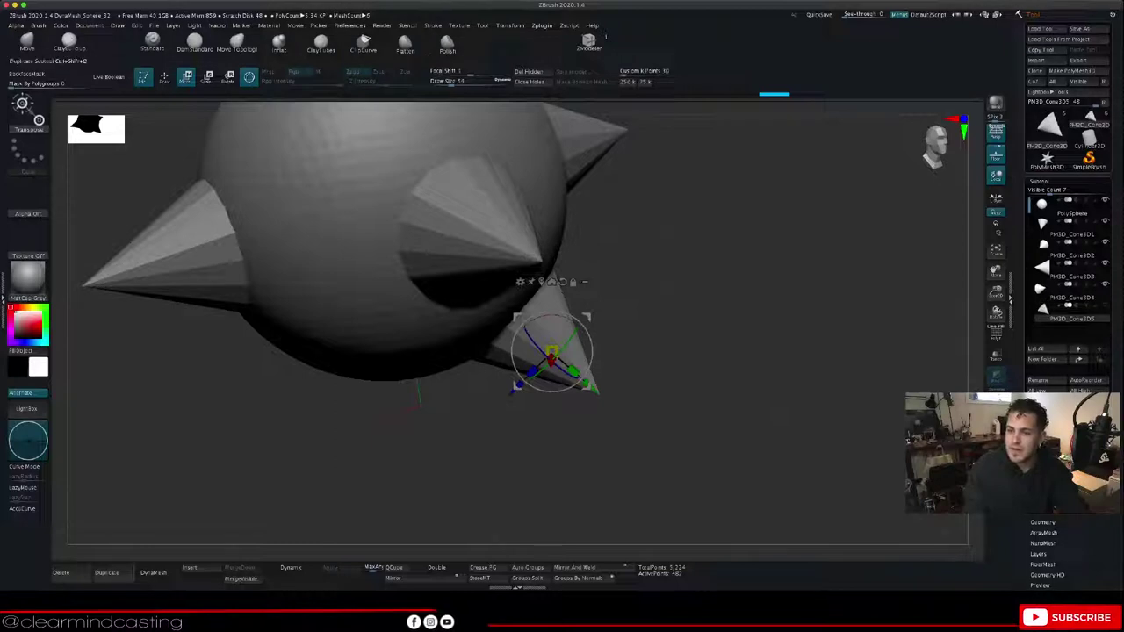
left_click(109, 573)
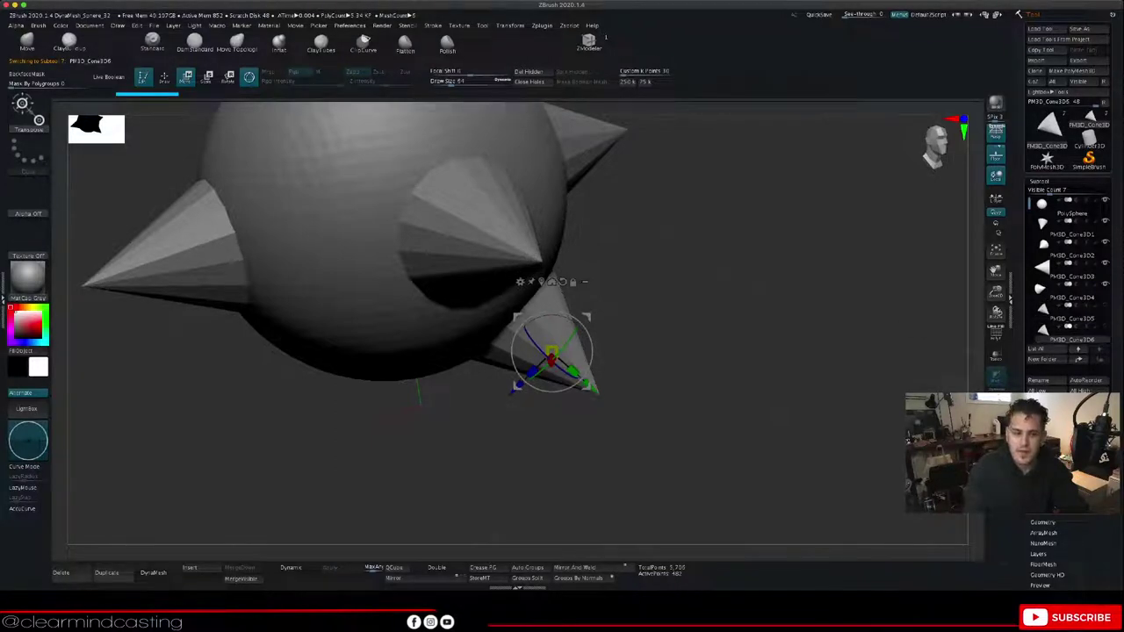
left_click_drag(520, 384, 483, 421)
key("ctrl+z")
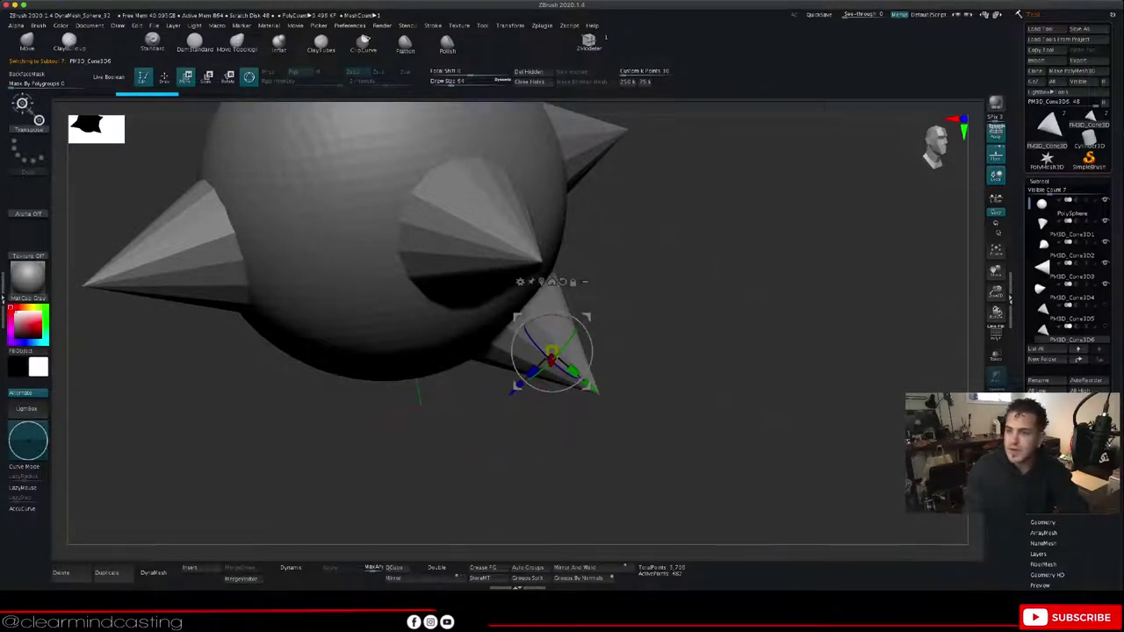
left_click_drag(702, 412, 606, 411)
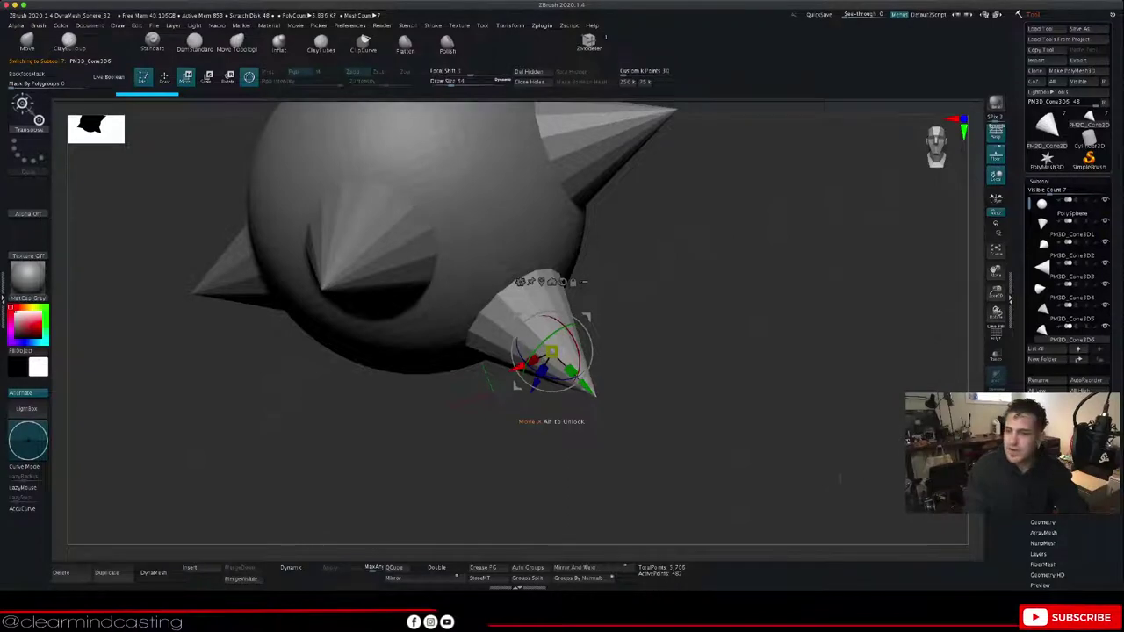
left_click_drag(518, 368, 383, 436)
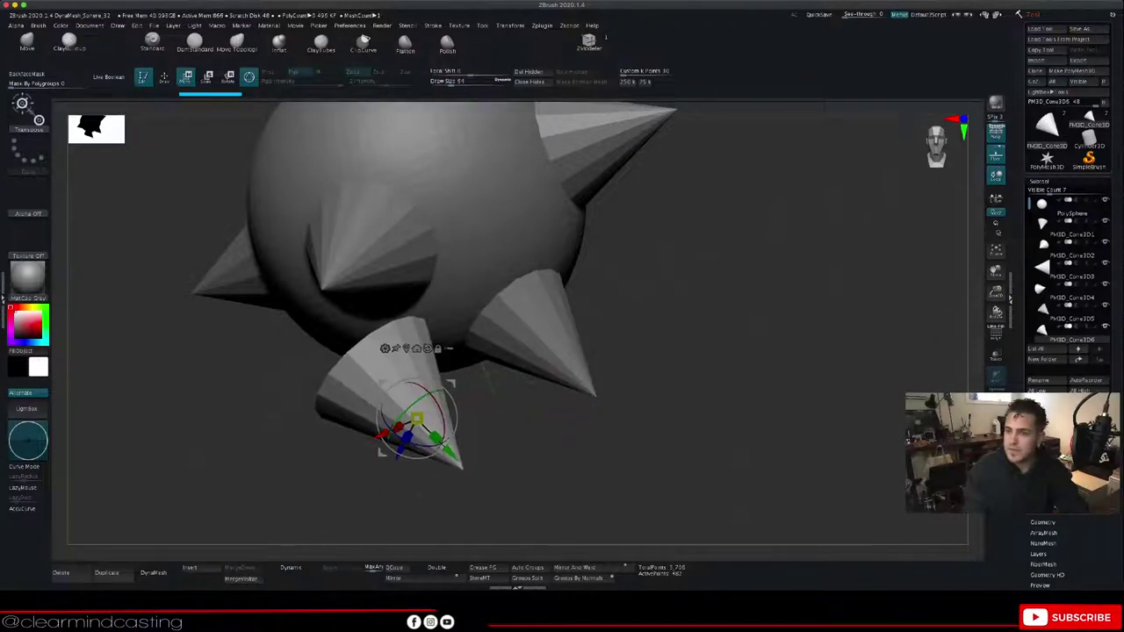
left_click(1064, 313)
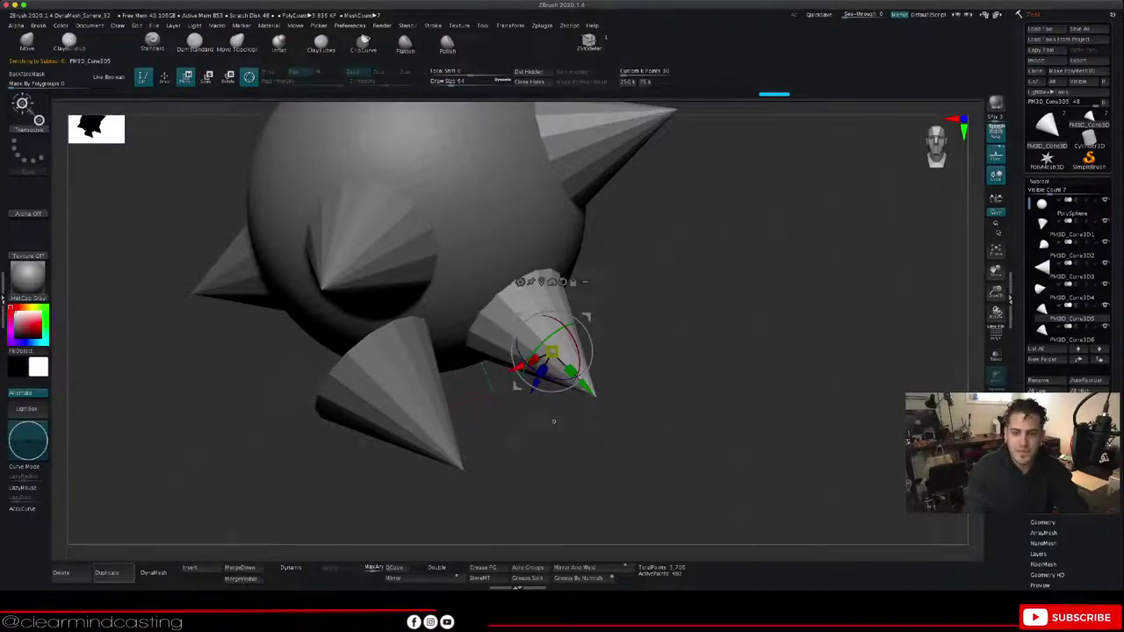
left_click_drag(518, 368, 592, 330)
key("ctrl+z")
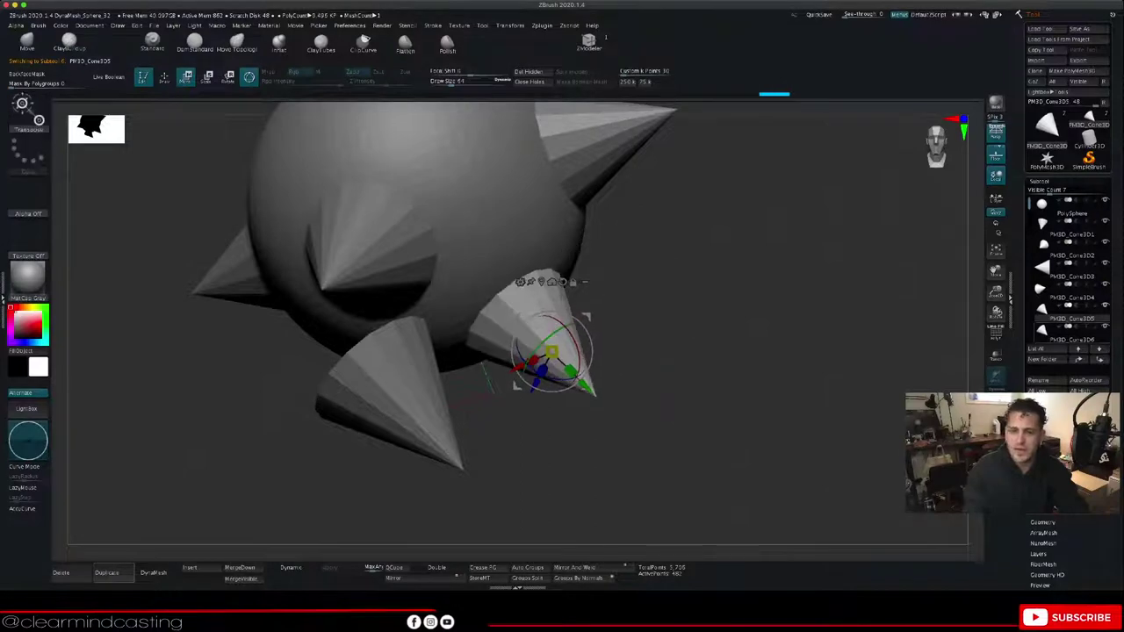
left_click(1067, 334)
Step: Rotate the sixth cone and move it over the sphere to the open gap between the next two spikes
left_click_drag(615, 421, 684, 417)
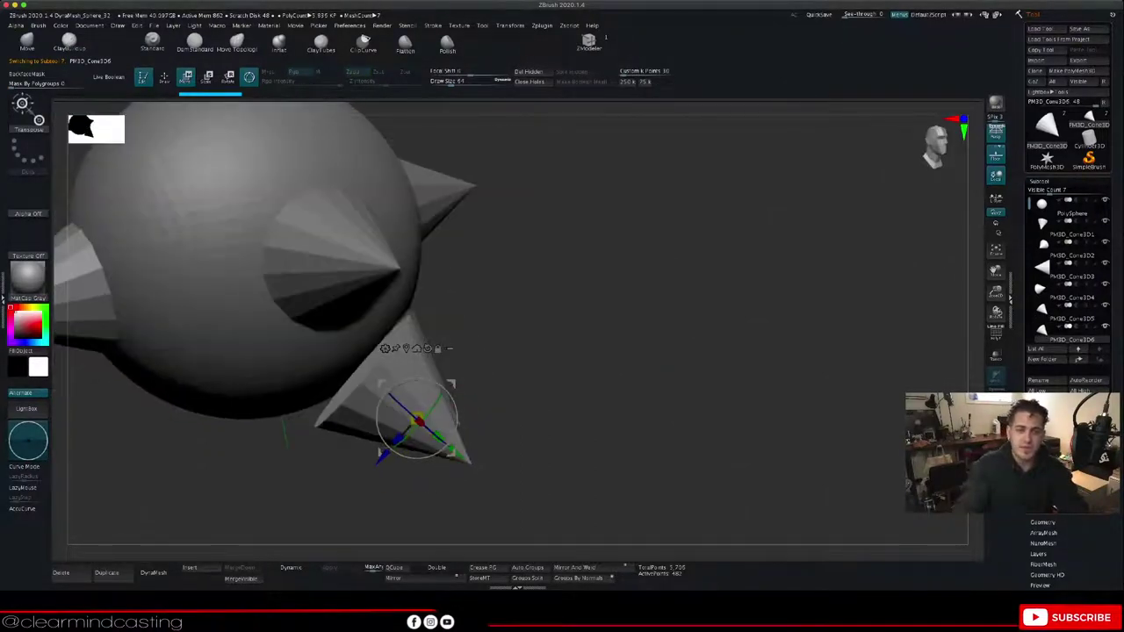
left_click_drag(615, 431, 702, 378)
left_click_drag(996, 272, 1071, 249)
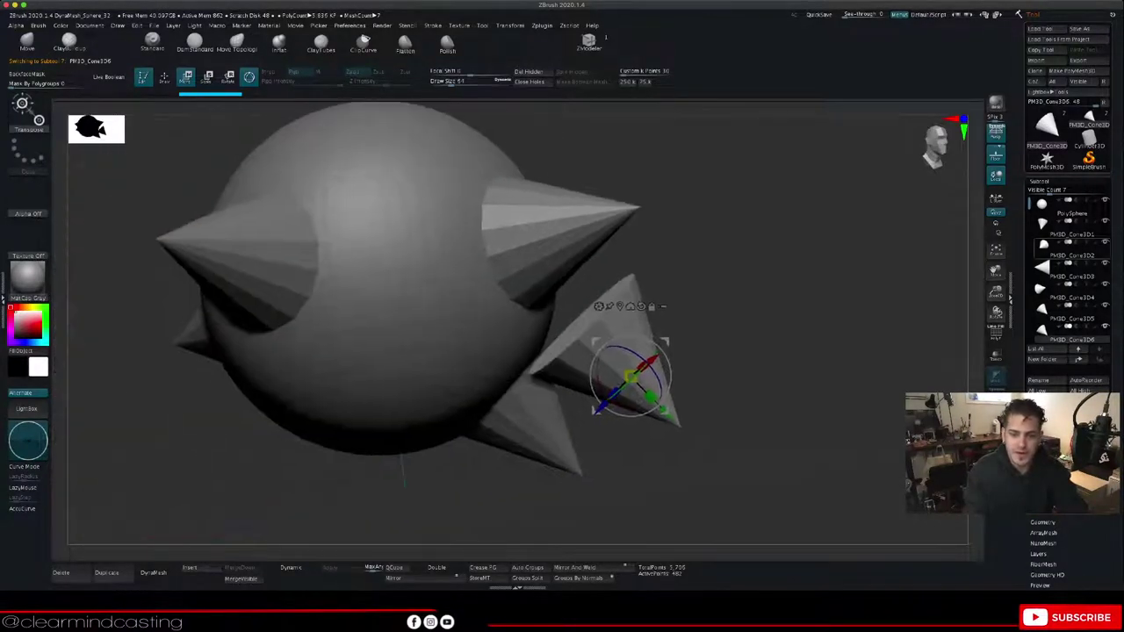
left_click_drag(711, 413, 715, 483)
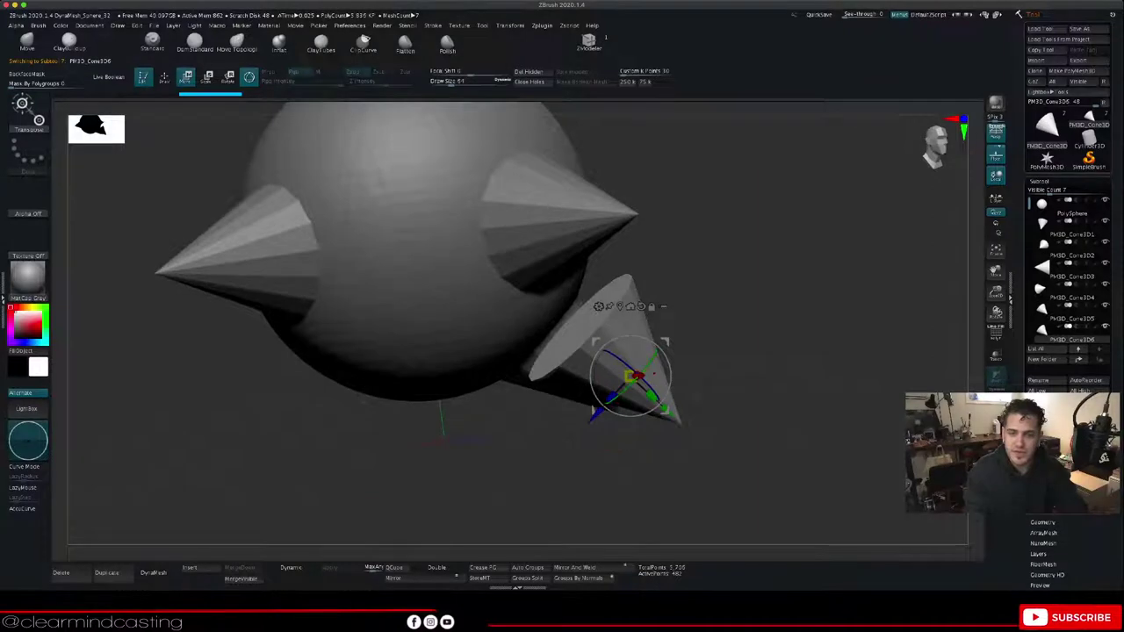
left_click_drag(652, 356, 606, 406)
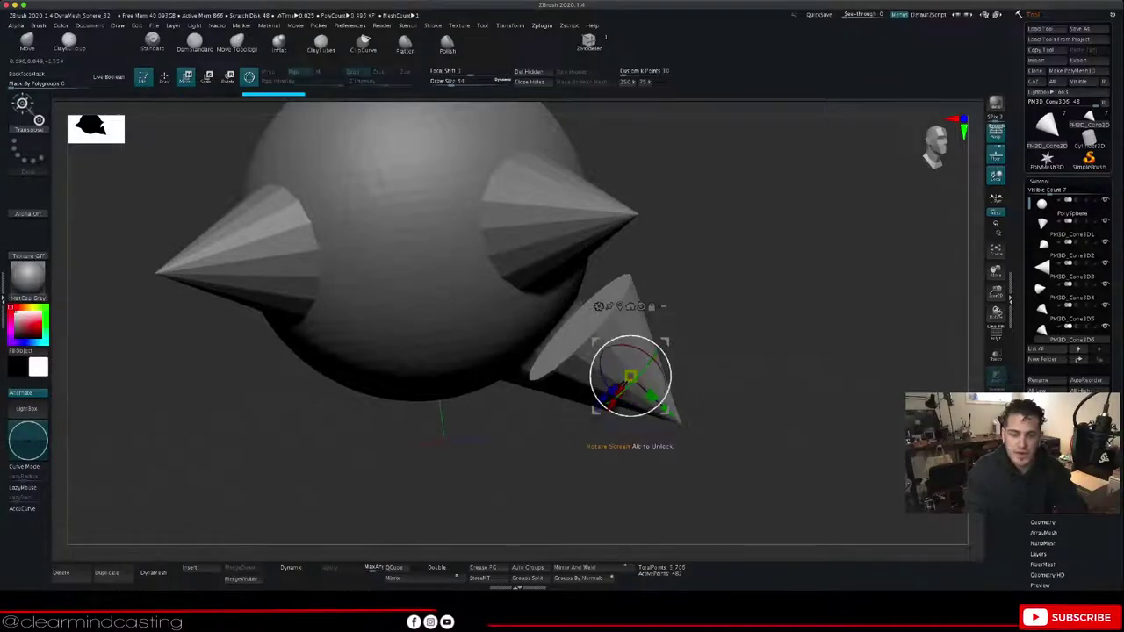
left_click_drag(755, 439, 668, 430)
left_click_drag(650, 354, 605, 363)
mouse_move(662, 395)
left_mouse_down()
mouse_move(535, 397)
mouse_move(420, 372)
left_mouse_up()
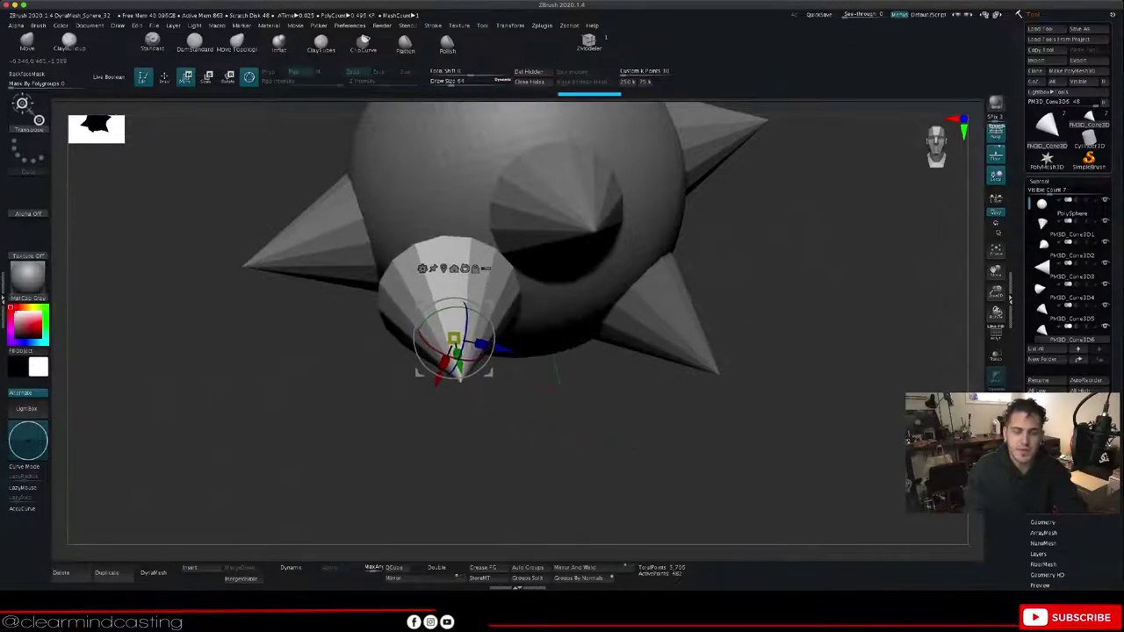
Step: Turn the sixth cone to point outward and shift it lower and sideways into the gap between its neighbours
left_click_drag(369, 439, 562, 413)
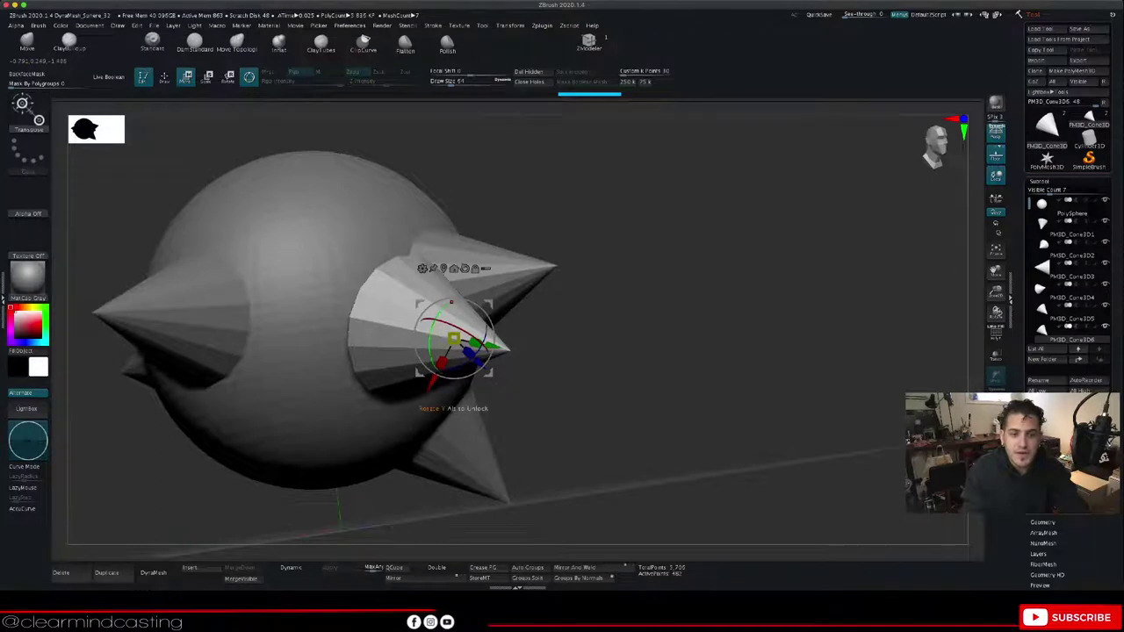
mouse_move(430, 345)
left_mouse_down()
mouse_move(439, 369)
mouse_move(427, 334)
left_mouse_up()
left_click_drag(447, 391, 439, 437)
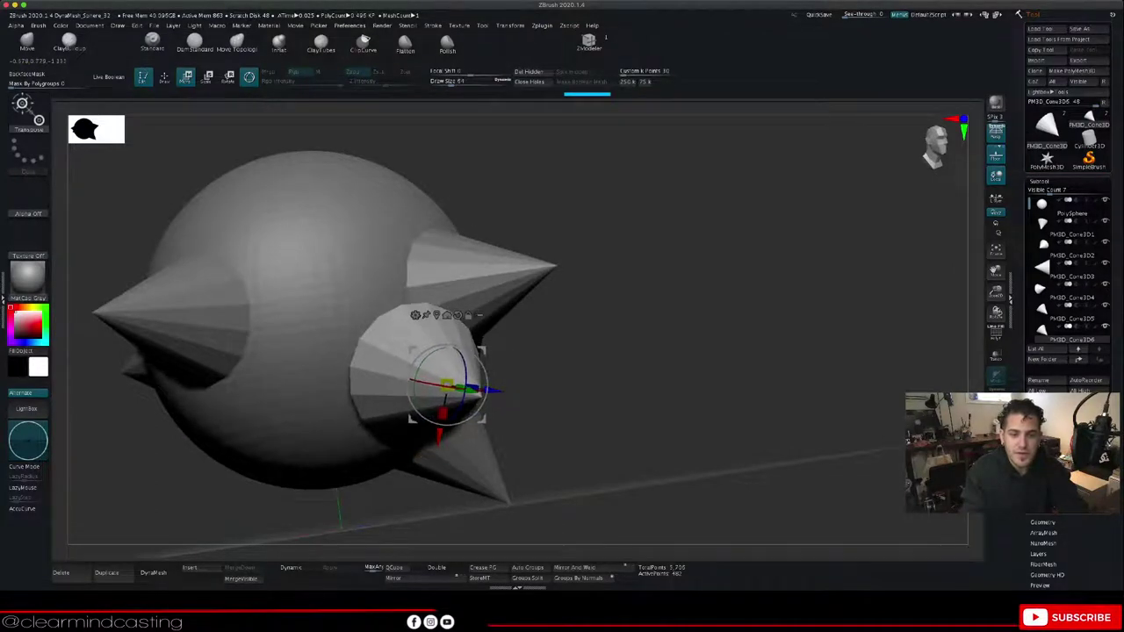
left_click_drag(597, 421, 512, 468)
left_click_drag(499, 384, 455, 385)
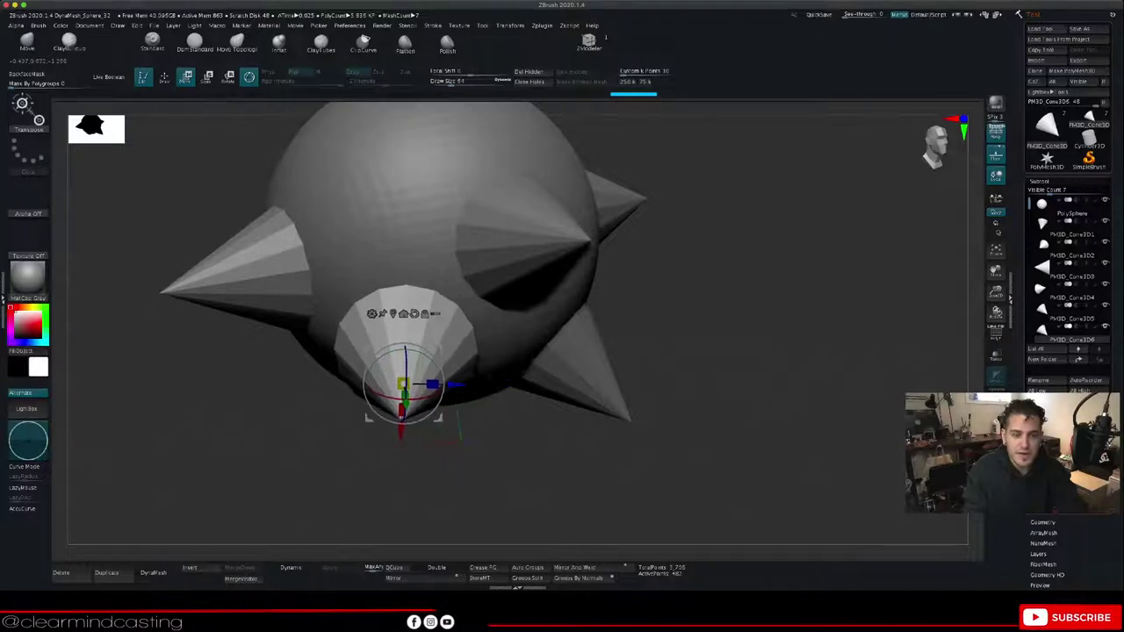
left_click_drag(491, 457, 500, 508)
left_click_drag(456, 385, 448, 385)
left_click_drag(654, 492, 641, 389)
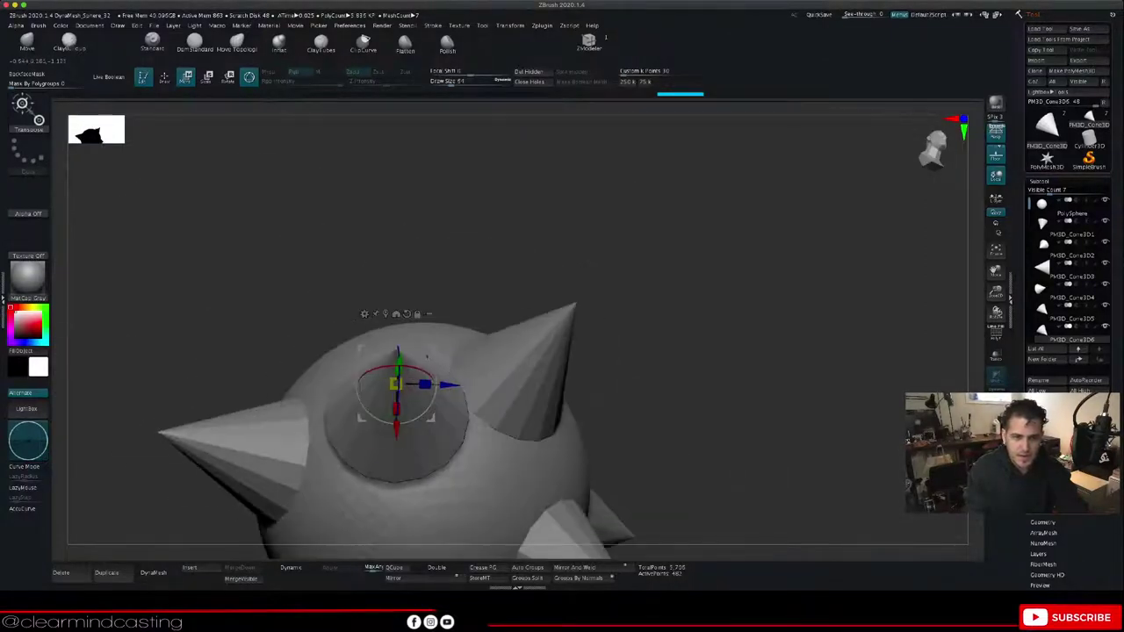
mouse_move(429, 367)
left_mouse_down()
mouse_move(446, 383)
mouse_move(437, 383)
left_mouse_up()
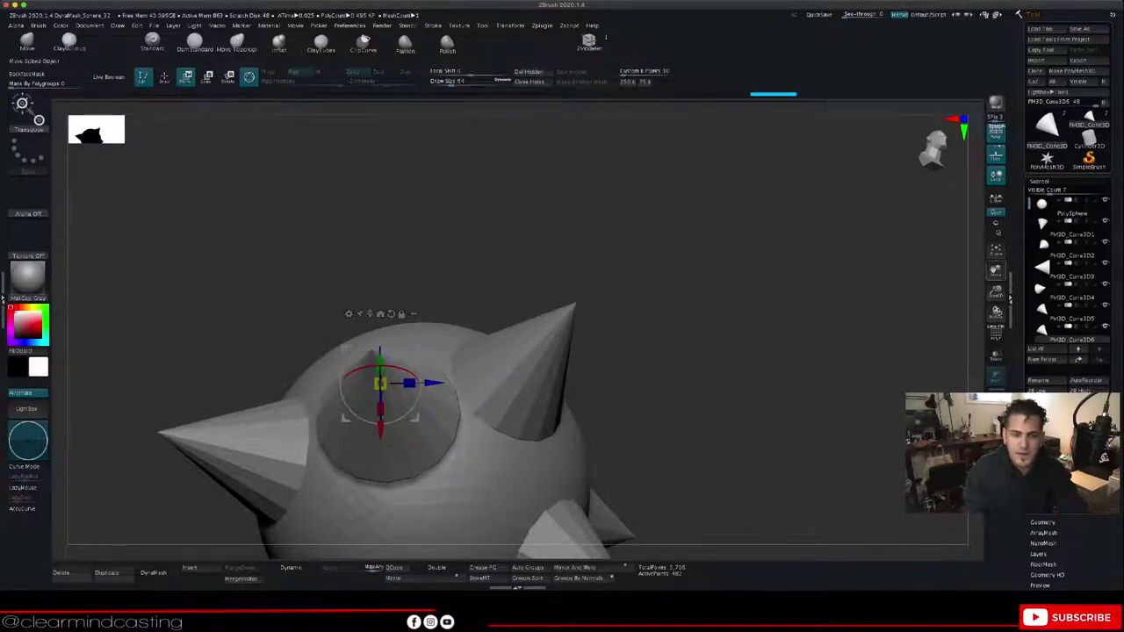
Step: Refine the sixth cone's tilt and position from above and below to line it up with the adjacent spikes
left_click_drag(659, 500, 749, 369, "alt")
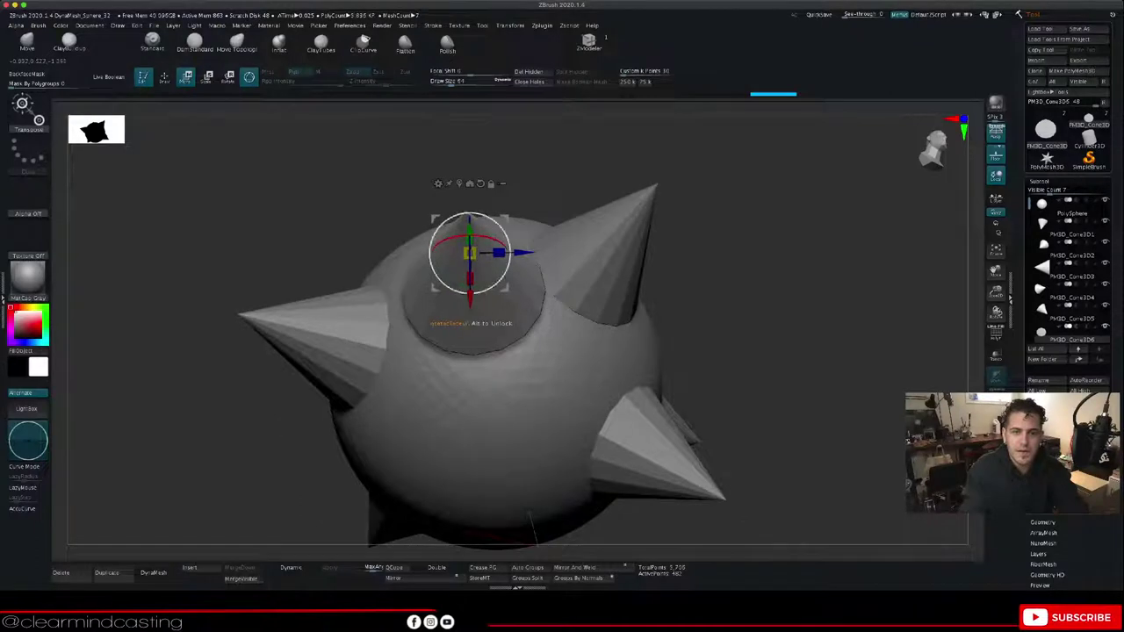
left_click_drag(492, 287, 496, 284)
left_click_drag(526, 246, 518, 248)
left_click_drag(764, 351, 760, 443)
left_click_drag(461, 235, 465, 260)
left_click_drag(467, 300, 468, 303)
Step: Pull the sixth cone off the sphere, push it back in along its axis and seat its base in the surface
mouse_move(463, 257)
left_mouse_down()
mouse_move(472, 334)
mouse_move(517, 329)
left_mouse_up()
mouse_move(632, 422)
left_mouse_down()
mouse_move(817, 412)
mouse_move(777, 432)
left_mouse_up()
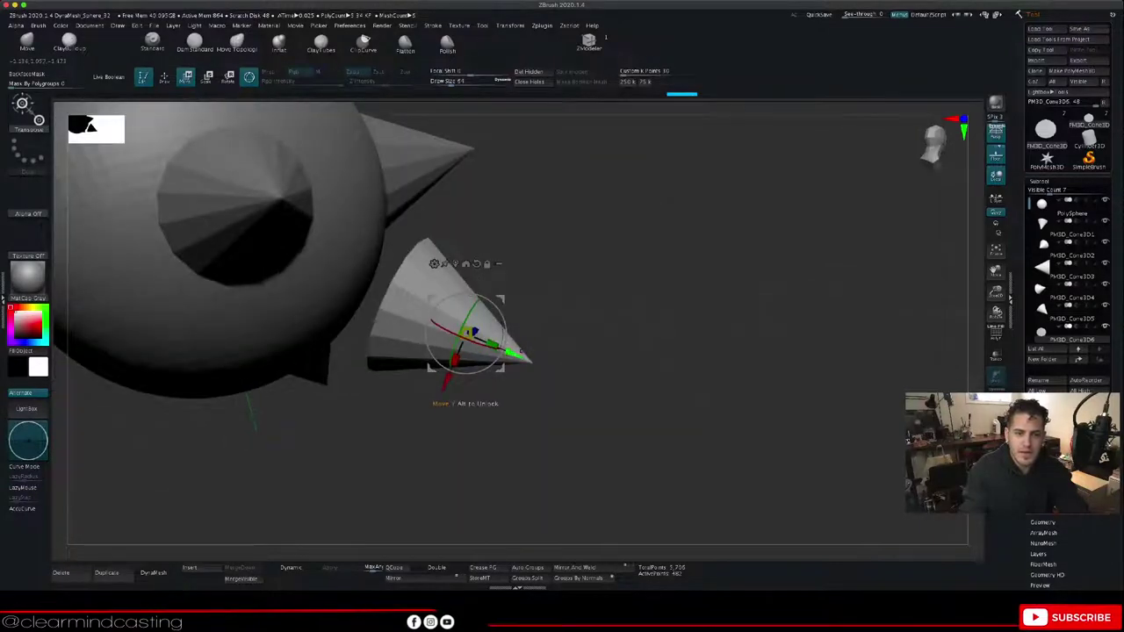
left_click_drag(522, 352, 448, 320)
left_click_drag(615, 317, 440, 298)
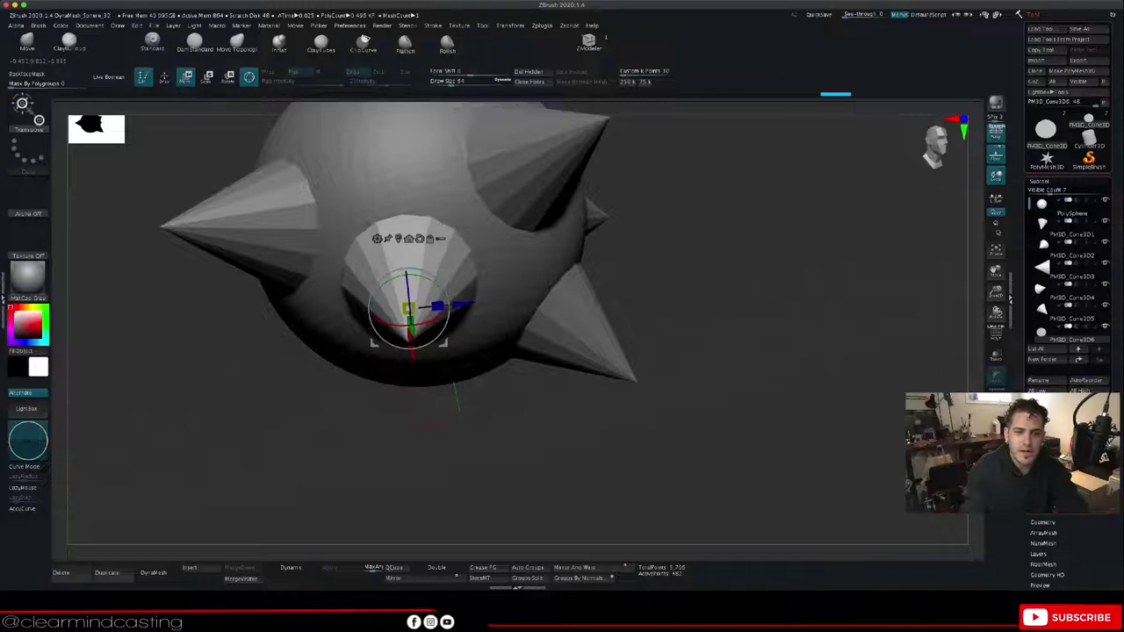
left_click_drag(411, 355, 410, 345)
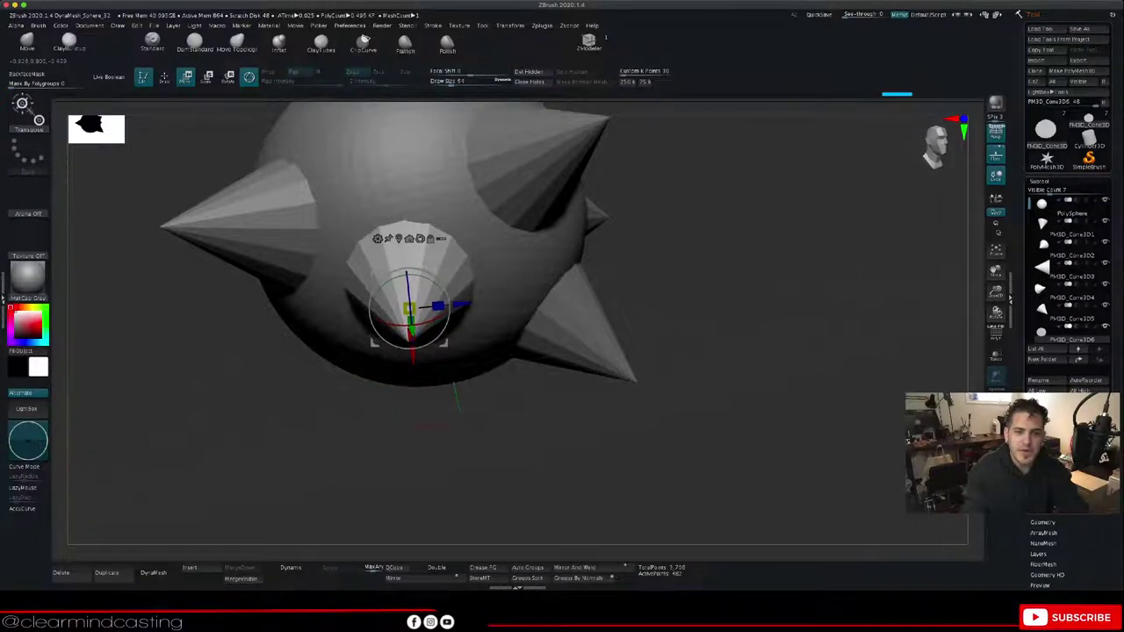
left_click_drag(615, 351, 651, 268)
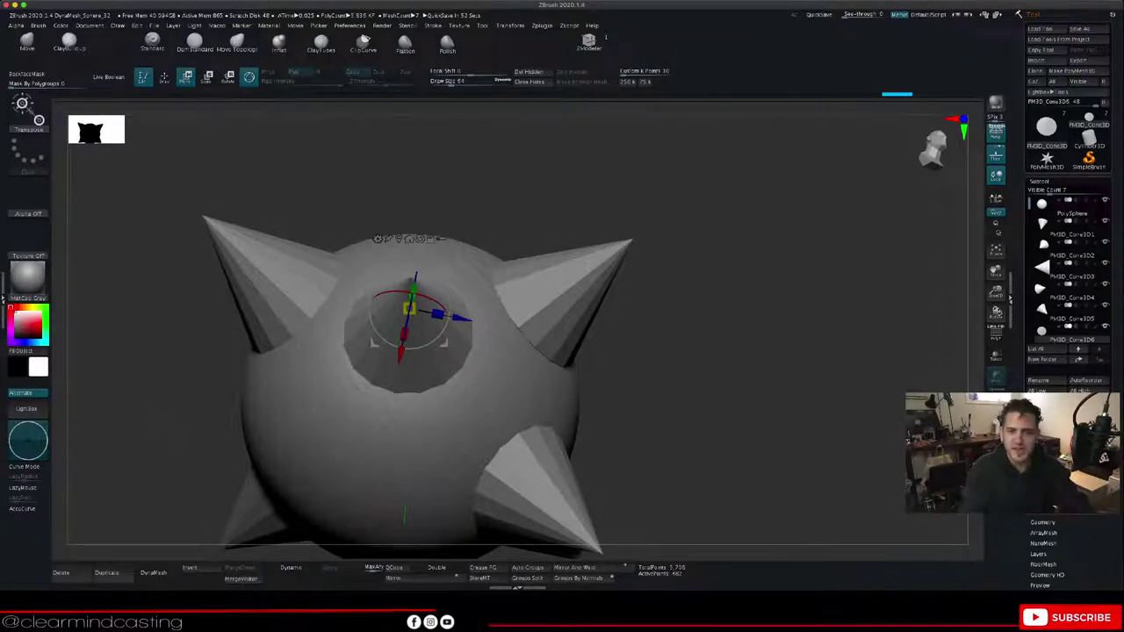
left_click_drag(746, 307, 747, 408)
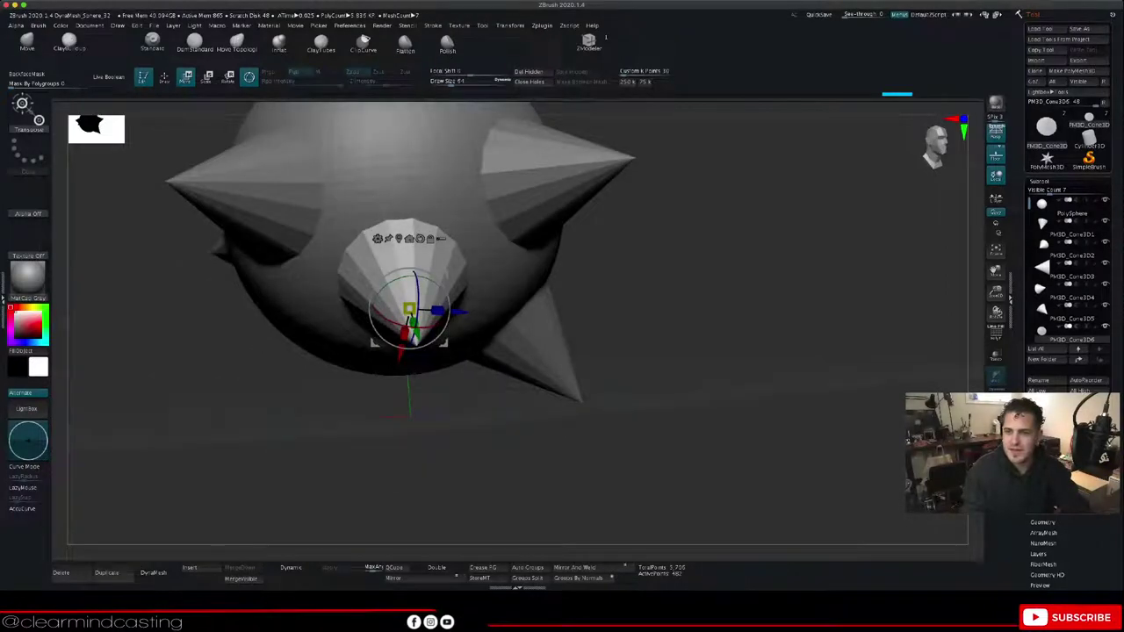
left_click(996, 251)
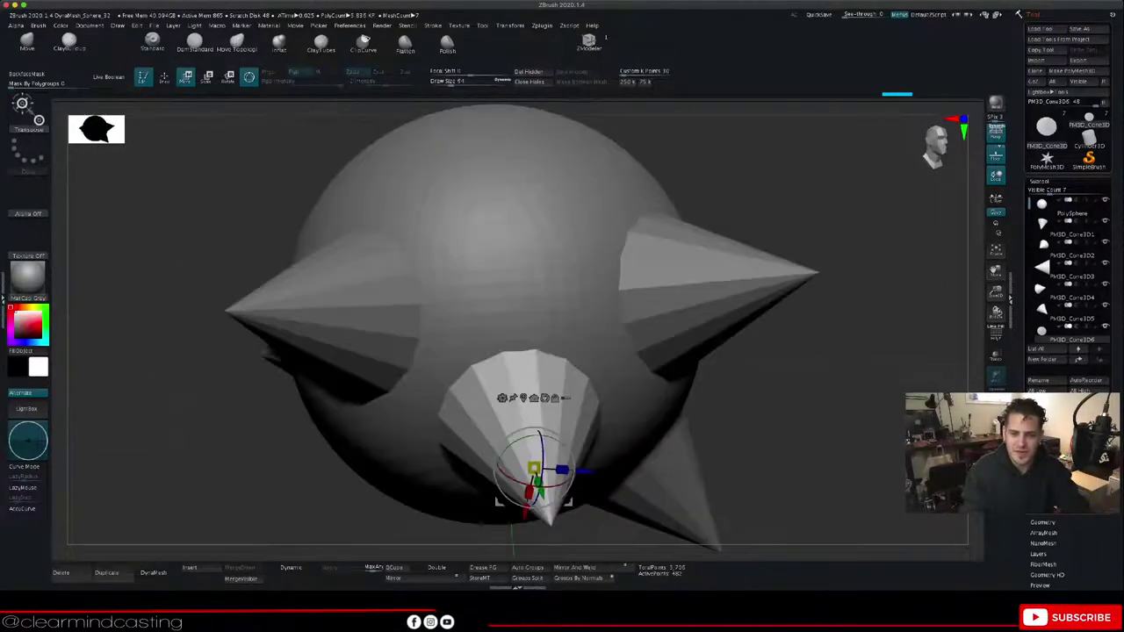
left_click_drag(772, 413, 773, 380)
left_click_drag(996, 270, 968, 152)
left_click(995, 252)
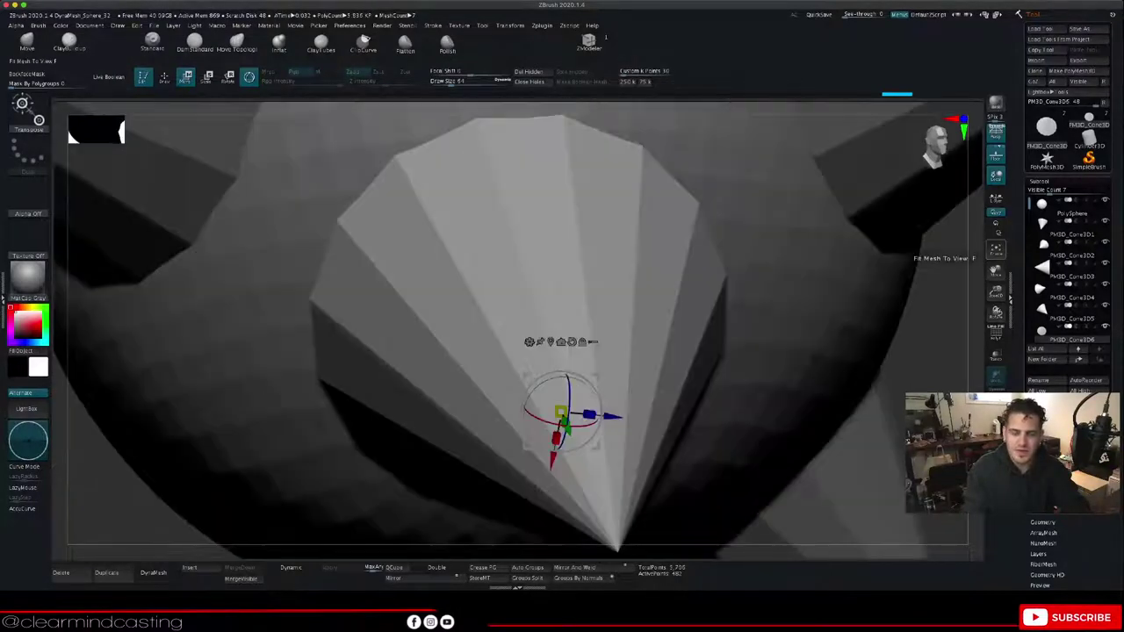
Step: Shift the sixth cone slightly lower on the sphere, between the two larger neighbouring spikes
left_click_drag(995, 292, 996, 181)
left_click_drag(996, 270, 966, 251)
left_click_drag(996, 313, 996, 341)
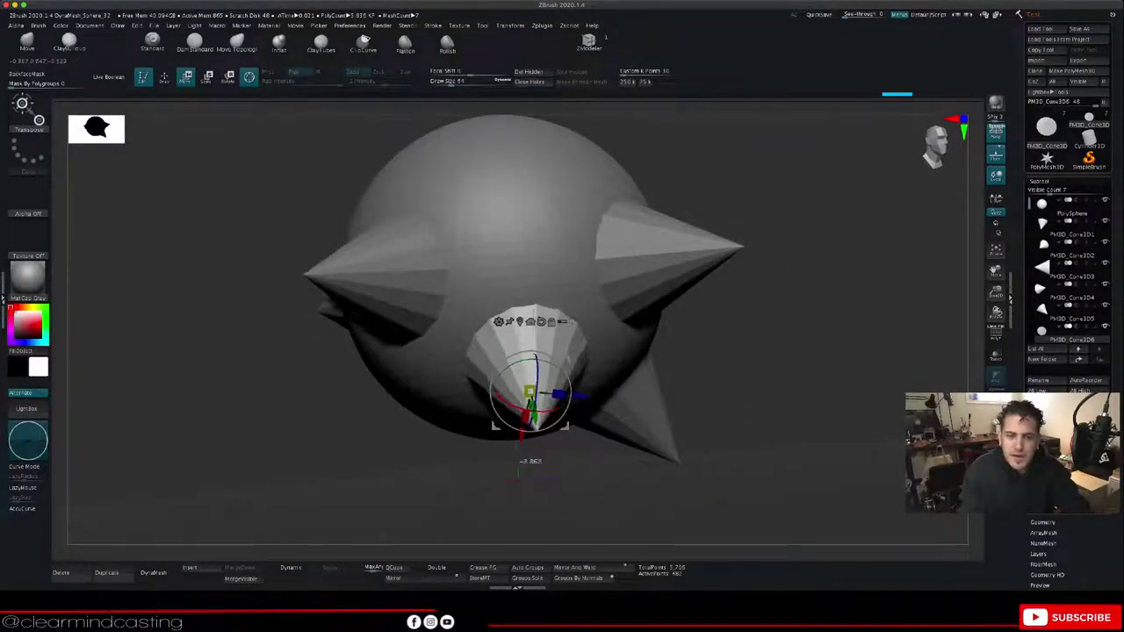
left_click_drag(531, 400, 525, 425)
key("super+z")
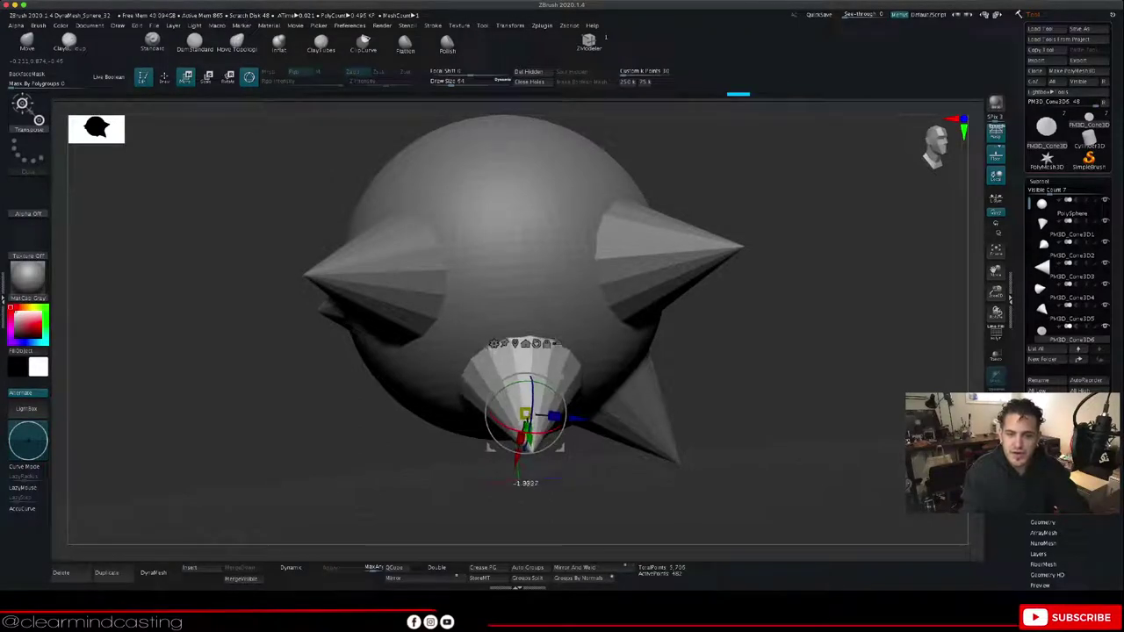
mouse_move(865, 483)
left_mouse_down()
mouse_move(708, 490)
mouse_move(847, 413)
mouse_move(843, 493)
mouse_move(857, 494)
left_mouse_up()
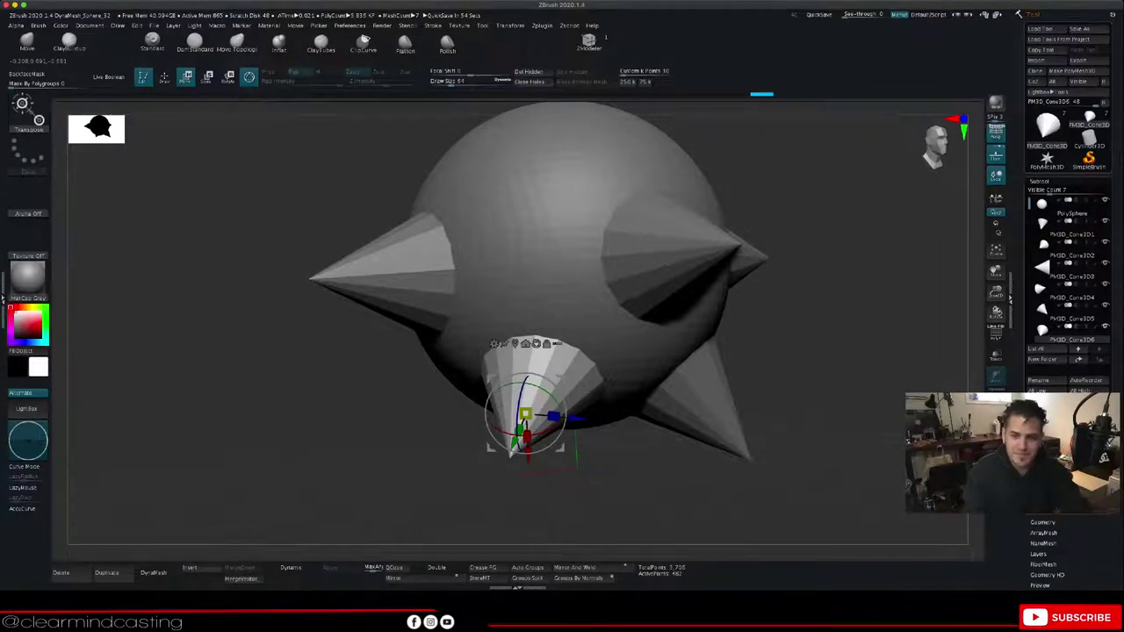
Step: Correct the sixth cone's tilt with small rotations so that it points straight out of the sphere
left_click_drag(667, 501, 817, 497)
left_click_drag(564, 419, 563, 425)
left_click_drag(693, 474, 606, 479)
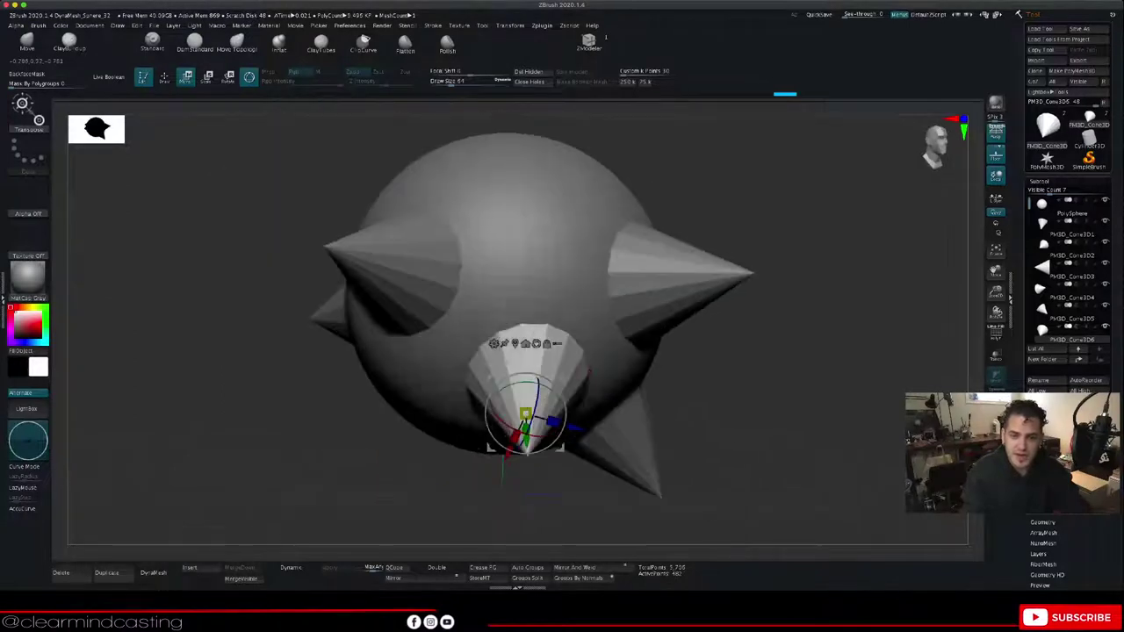
left_click_drag(524, 431, 532, 435)
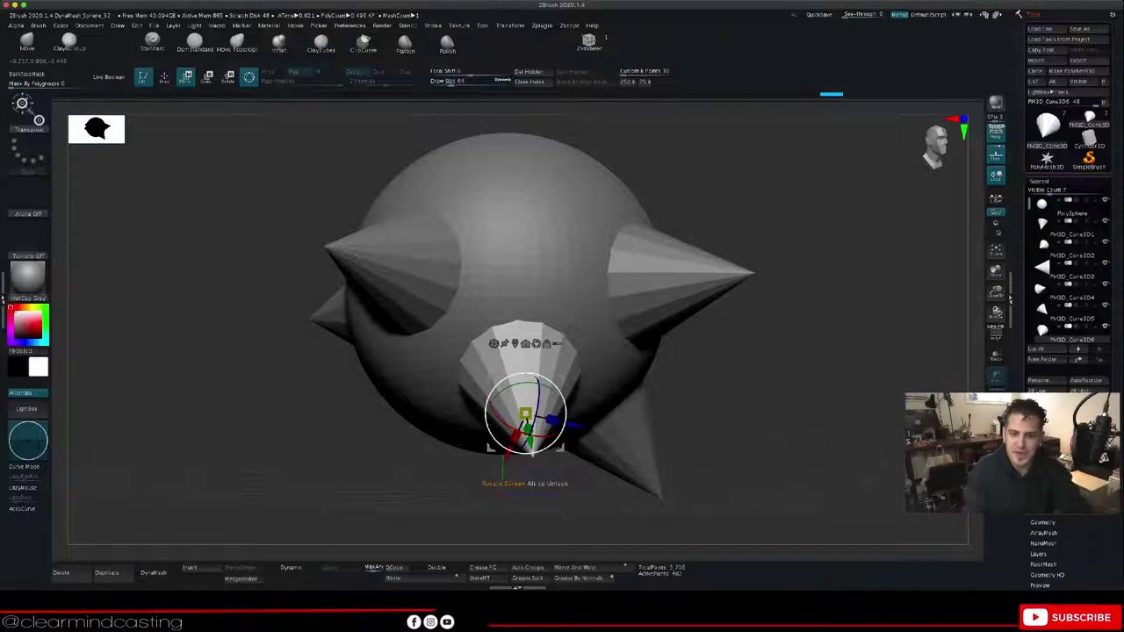
Step: Nudge the sixth cone sideways and down, viewed toward its tip, to centre it between the surrounding spikes
left_click_drag(562, 500, 685, 494)
left_click_drag(667, 439, 704, 325)
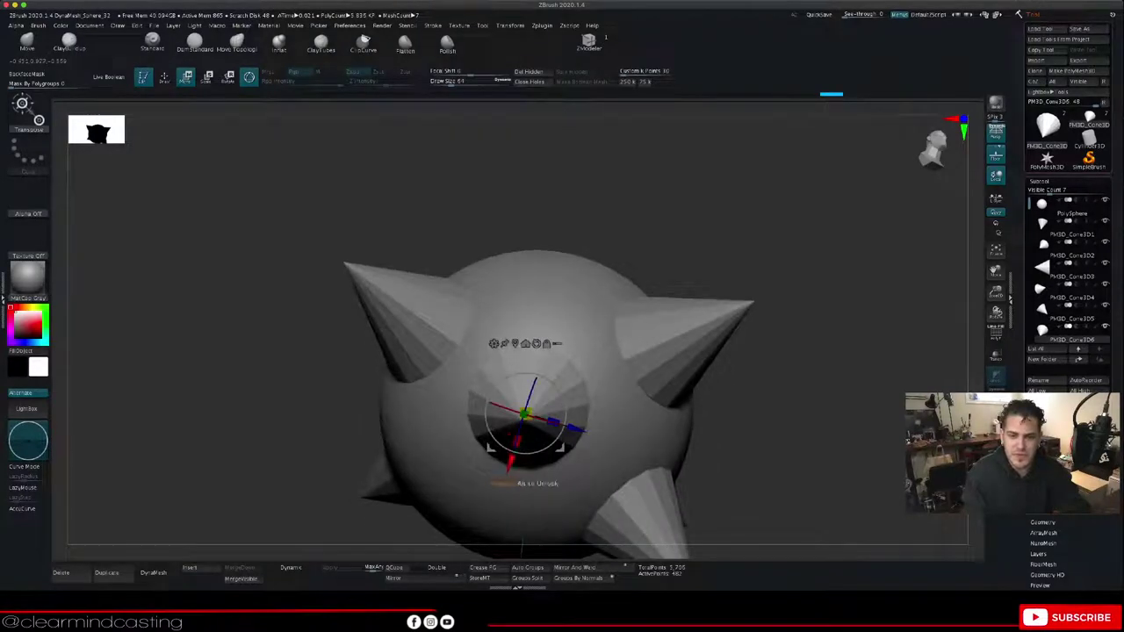
left_click_drag(526, 415, 523, 420)
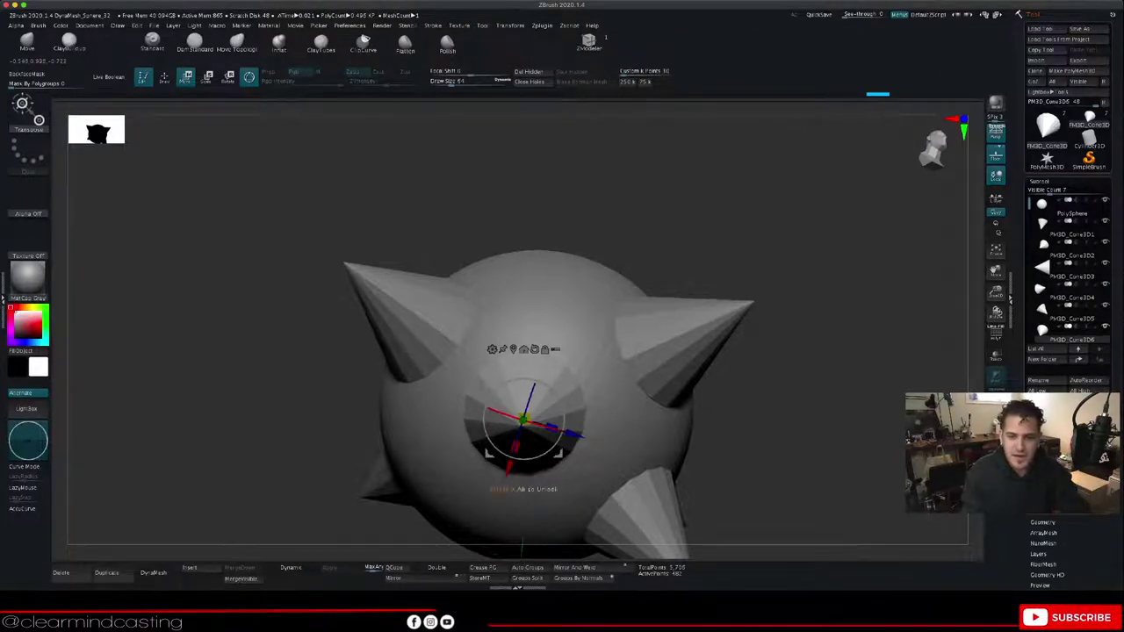
left_click_drag(791, 289, 756, 351)
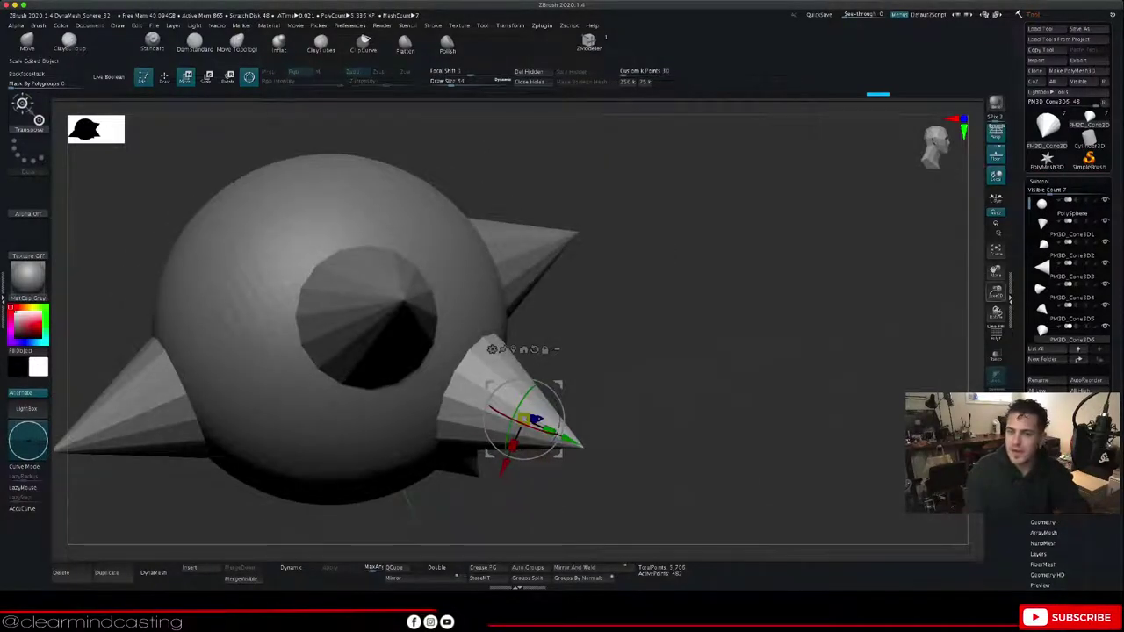
Step: Duplicate the sixth cone and move the copy off the surface to the open area beneath the sphere
left_click_drag(996, 272, 1069, 218)
left_click_drag(773, 378, 870, 367)
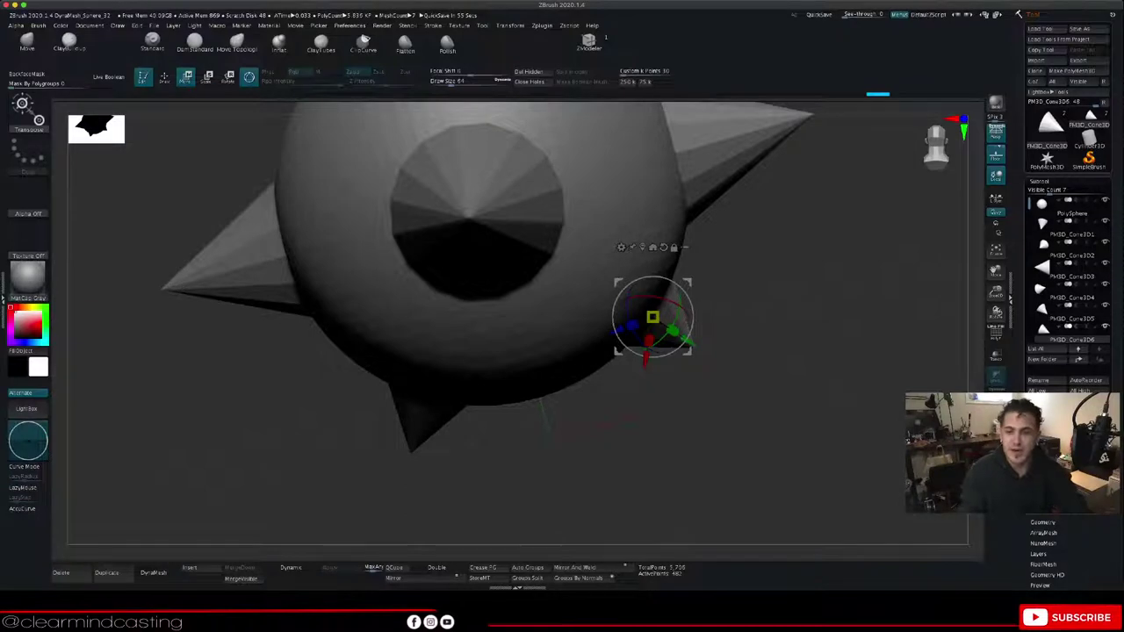
left_click_drag(684, 388, 838, 392)
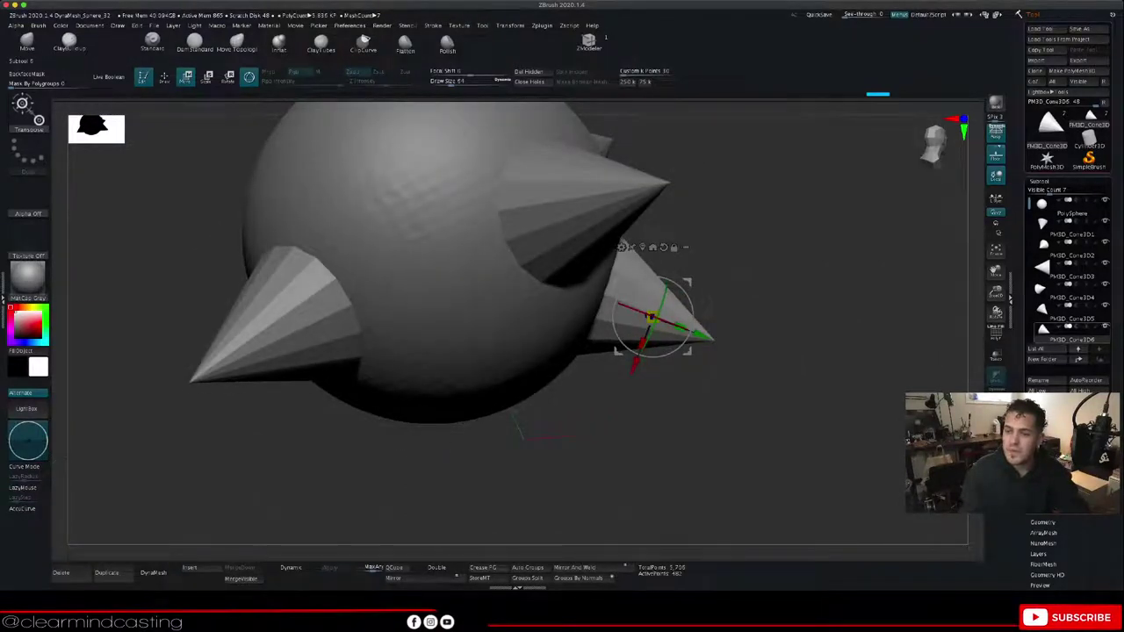
left_click_drag(816, 391, 747, 432)
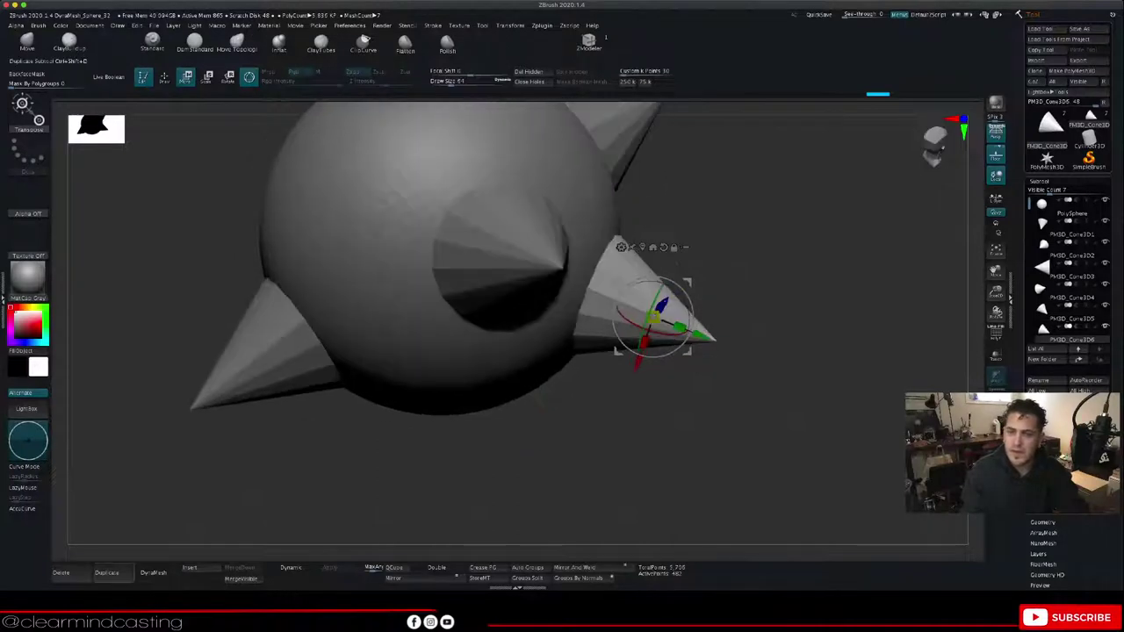
key("ctrl+shift+d")
left_click_drag(619, 283, 570, 408)
left_click_drag(817, 430, 590, 454)
left_click_drag(617, 414, 638, 439)
left_click_drag(773, 436, 674, 444)
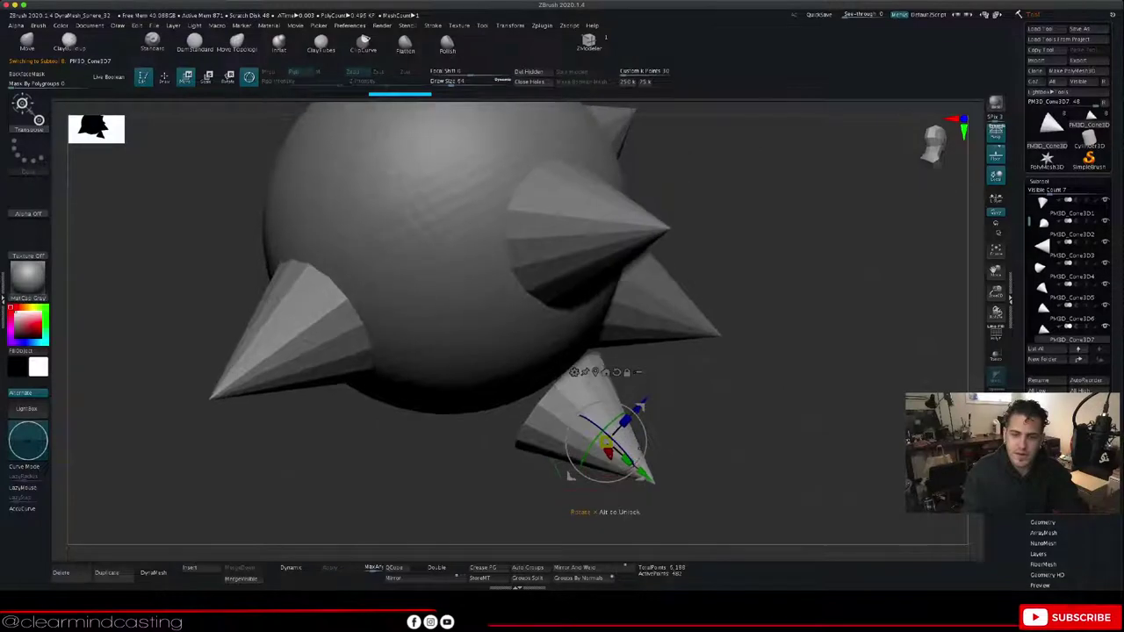
left_click_drag(643, 401, 632, 417)
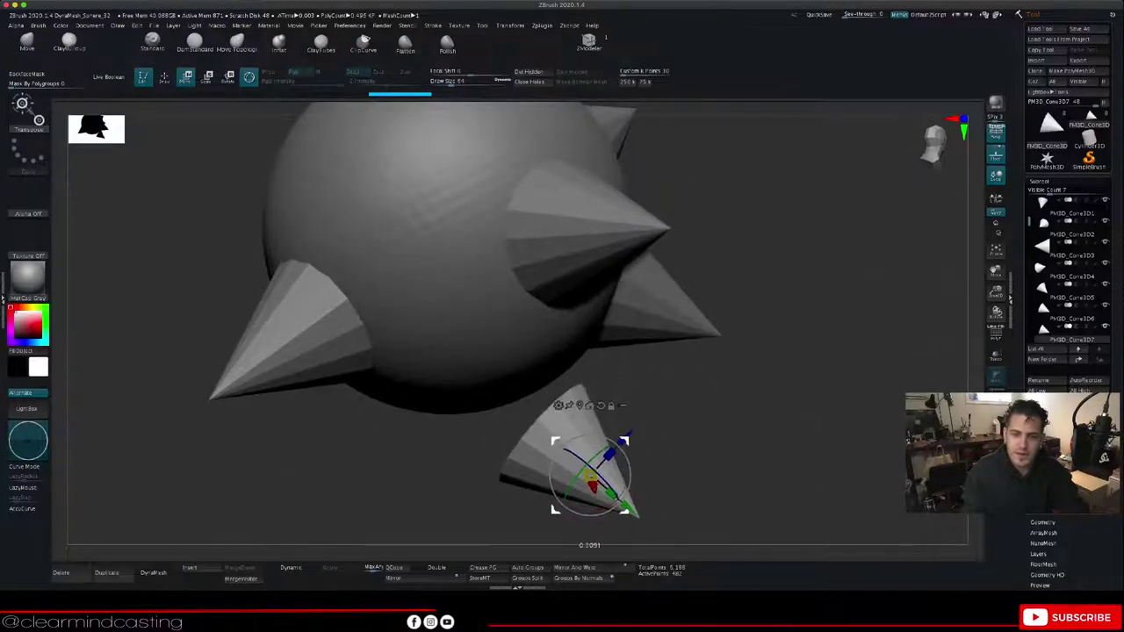
Step: Rotate the seventh cone to point downward and outward, and move it toward the gap on the sphere's underside
left_click_drag(720, 456, 790, 387)
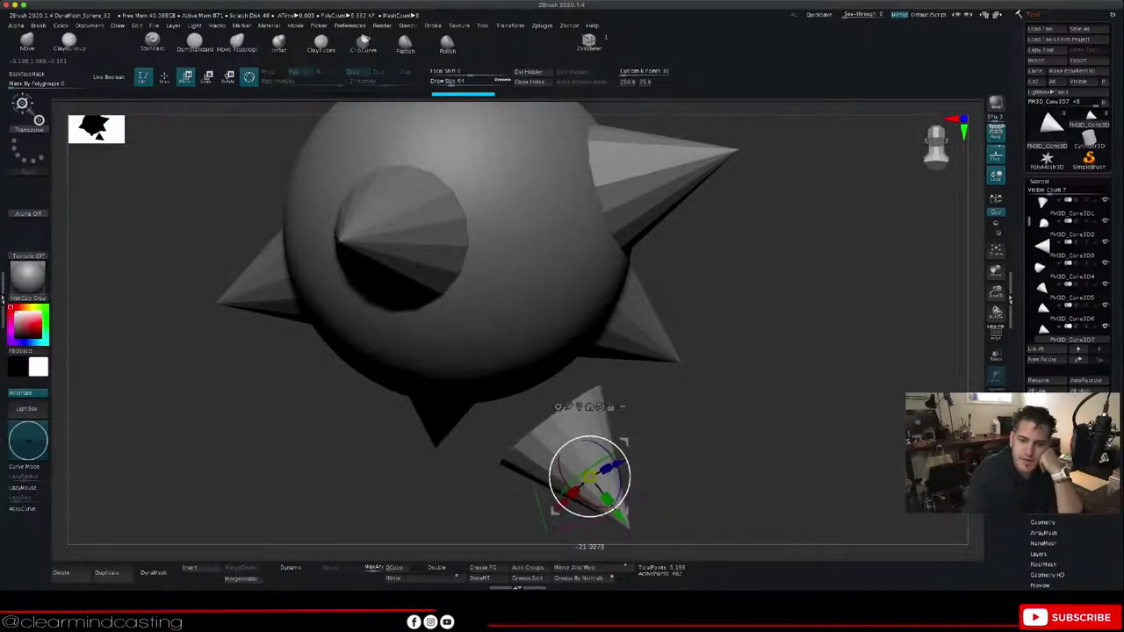
left_click_drag(443, 492, 558, 487)
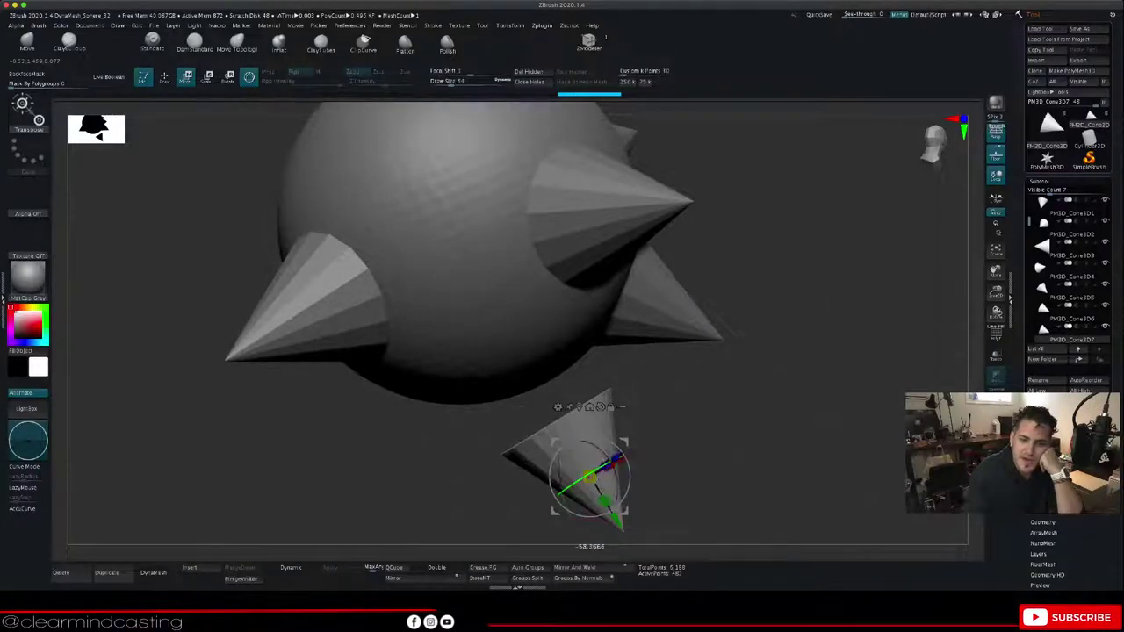
left_click_drag(560, 492, 560, 490)
left_click_drag(755, 457, 738, 397)
left_click_drag(630, 479, 550, 457)
left_click_drag(527, 421, 539, 405)
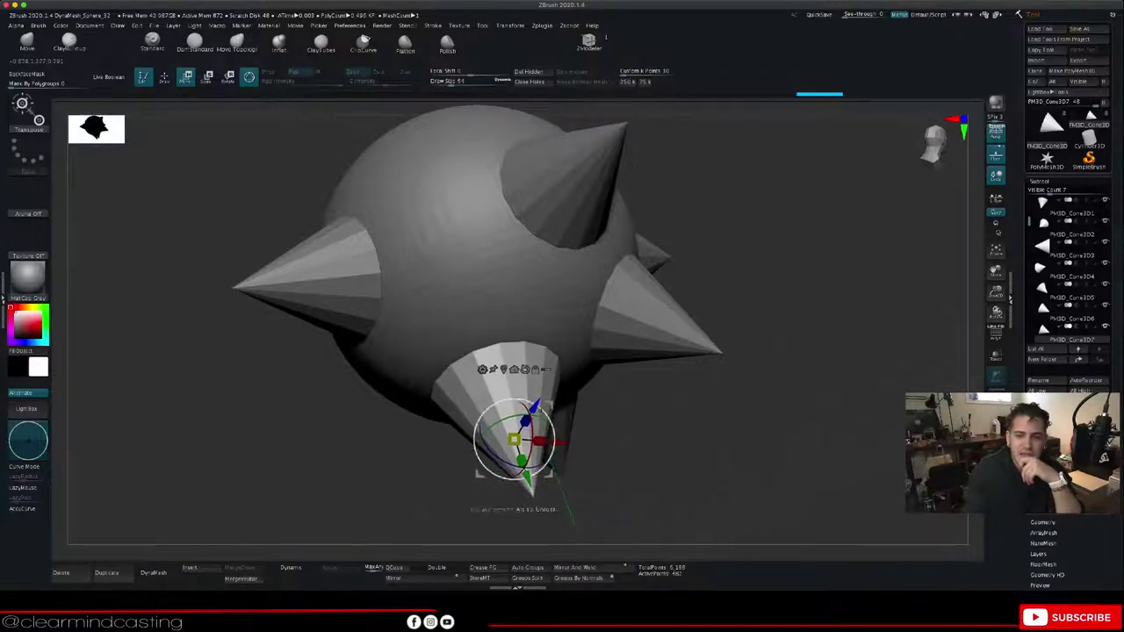
Step: Push the seventh cone along its axis up to the sphere and tilt it to face outward
left_click_drag(649, 457, 825, 417)
left_click_drag(553, 448, 553, 423)
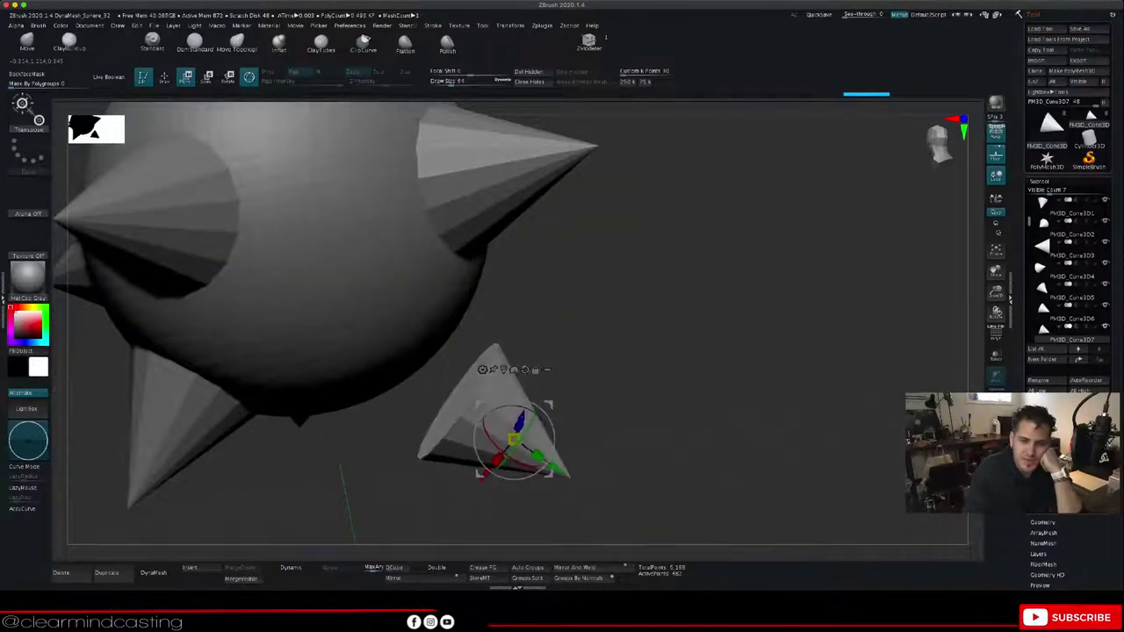
left_click_drag(685, 439, 582, 443)
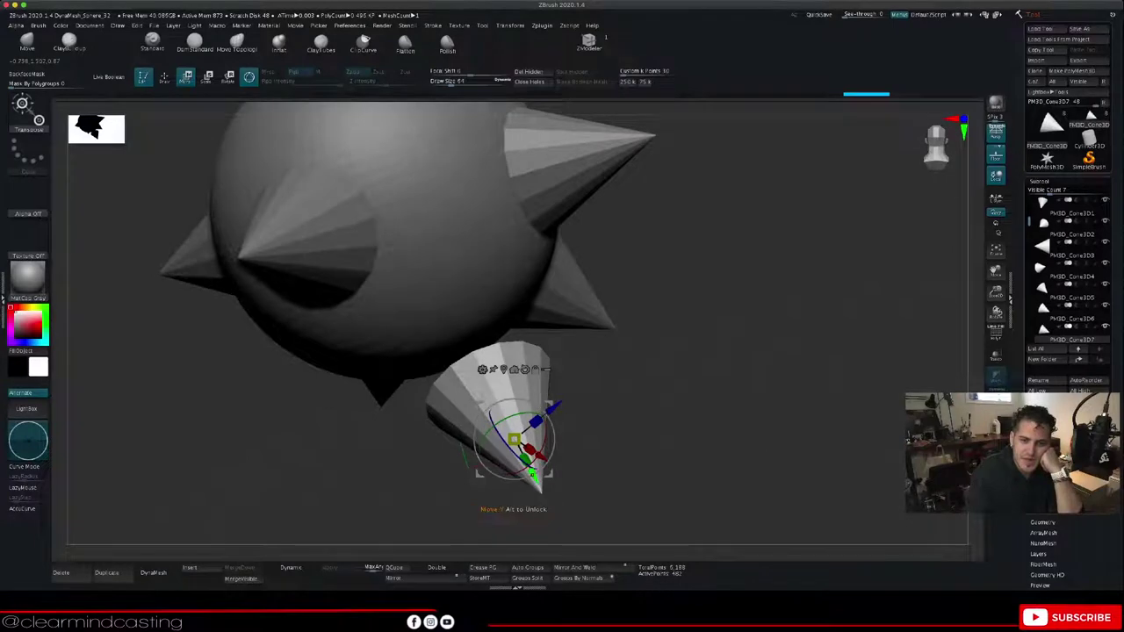
left_click_drag(533, 475, 510, 427)
left_click_drag(579, 439, 733, 421)
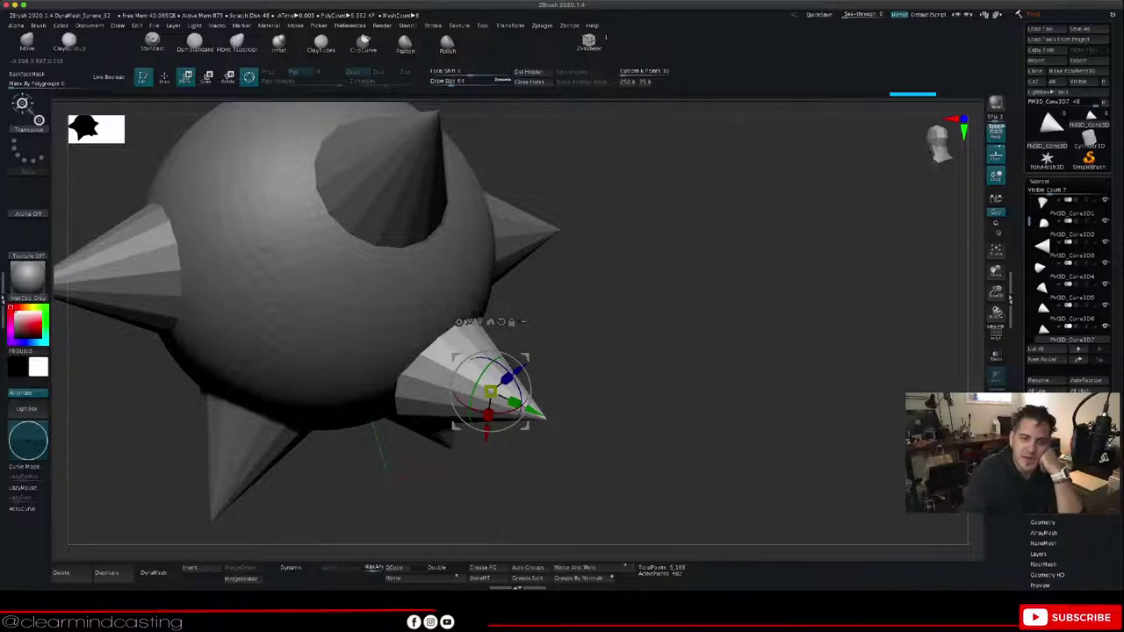
left_click_drag(524, 411, 512, 425)
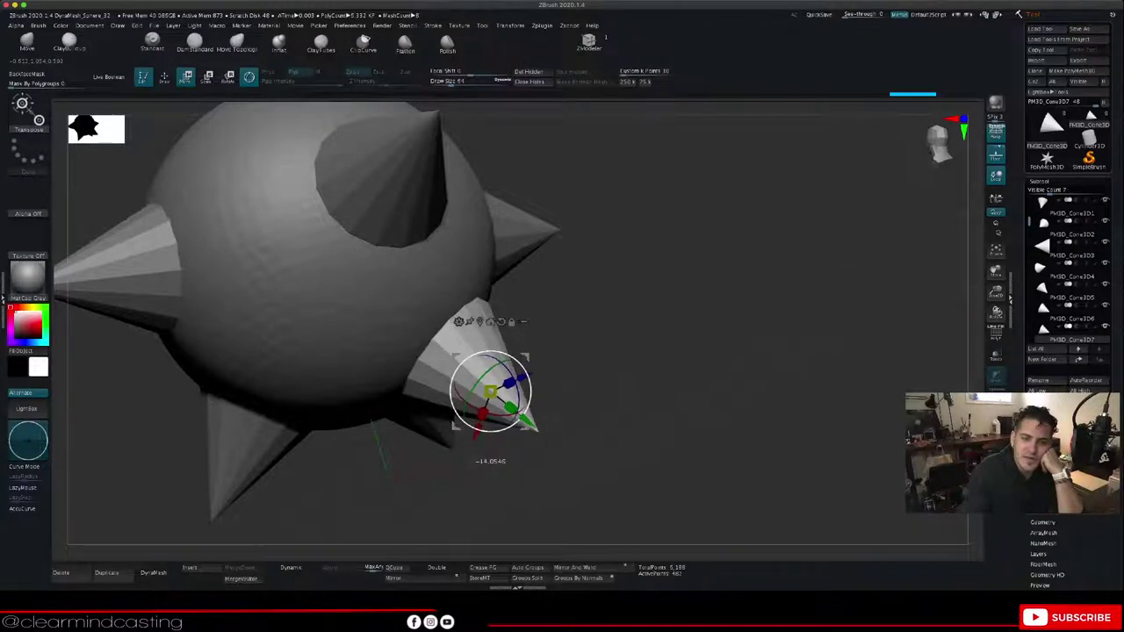
Step: Rotate the seventh cone to match the sphere's curvature and seat its base in the surface
left_click_drag(614, 439, 417, 428)
left_click_drag(490, 391, 483, 395)
key("ctrl+z")
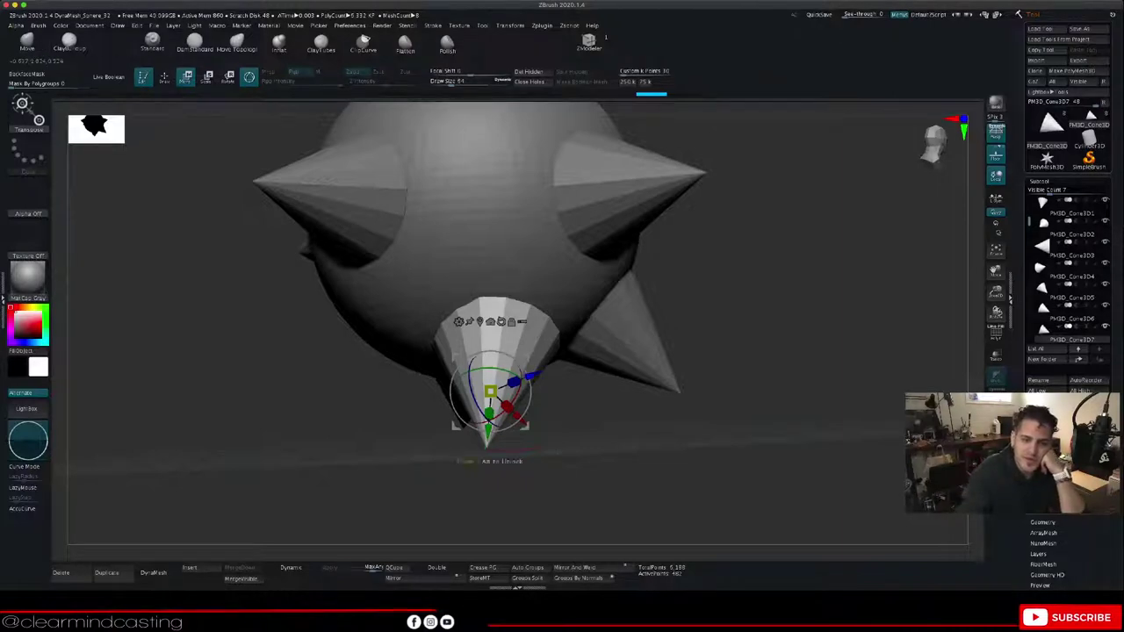
left_click_drag(511, 408, 520, 390)
left_click_drag(615, 439, 745, 439)
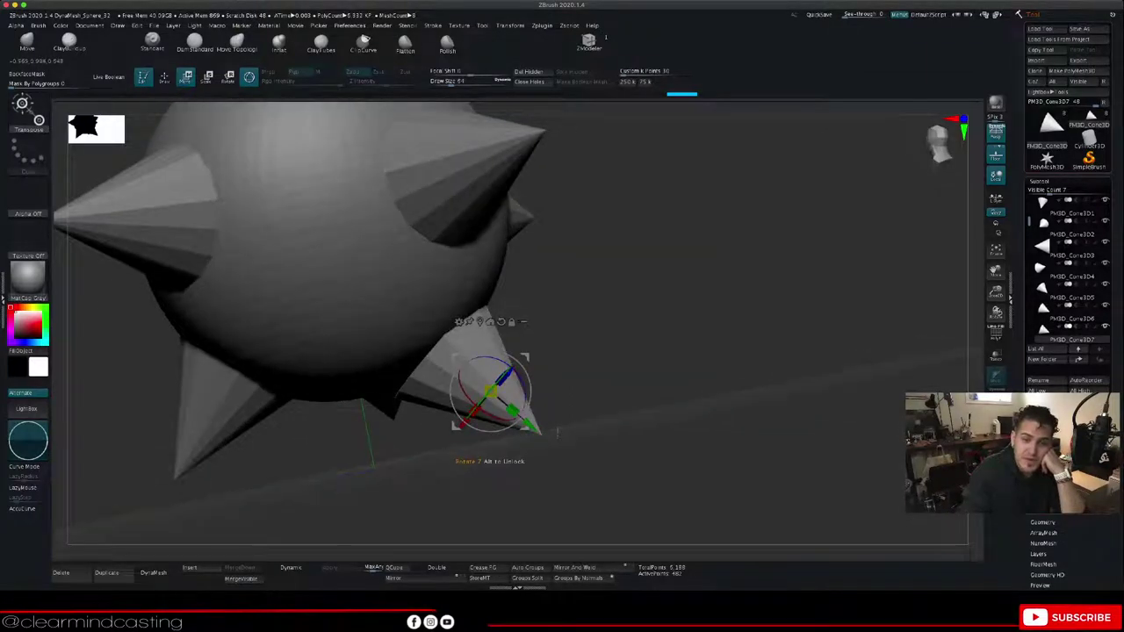
left_click_drag(558, 428, 645, 450)
left_click_drag(521, 435, 509, 417)
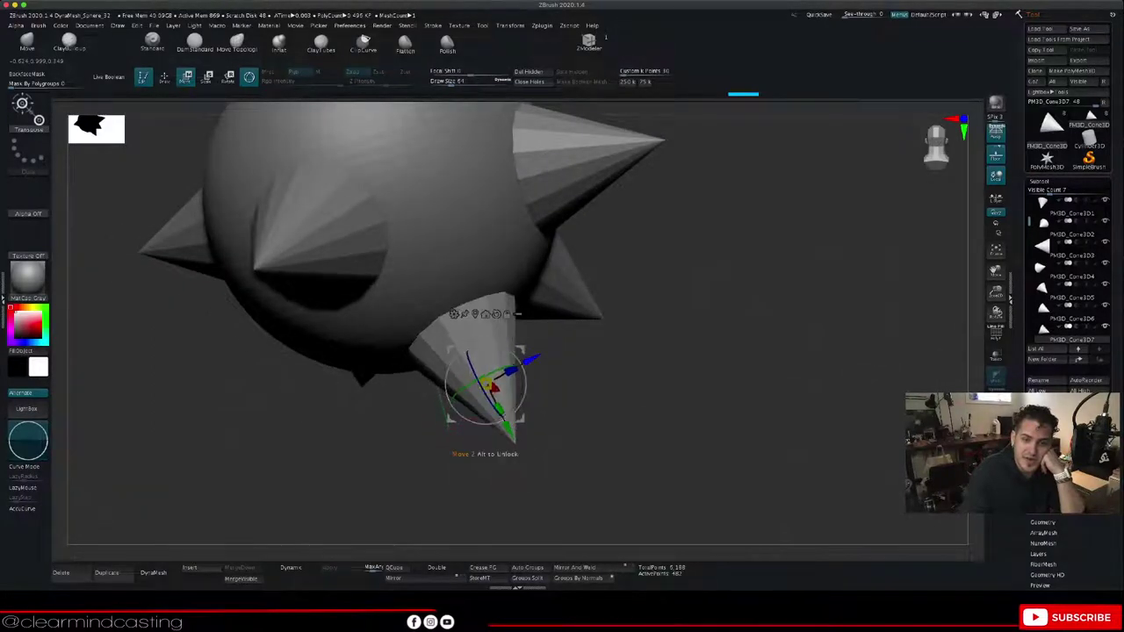
Step: Adjust the seventh cone's position and tilt slightly to even out its spacing from the adjacent spikes
left_click_drag(694, 441, 606, 452)
left_click_drag(538, 430, 581, 453)
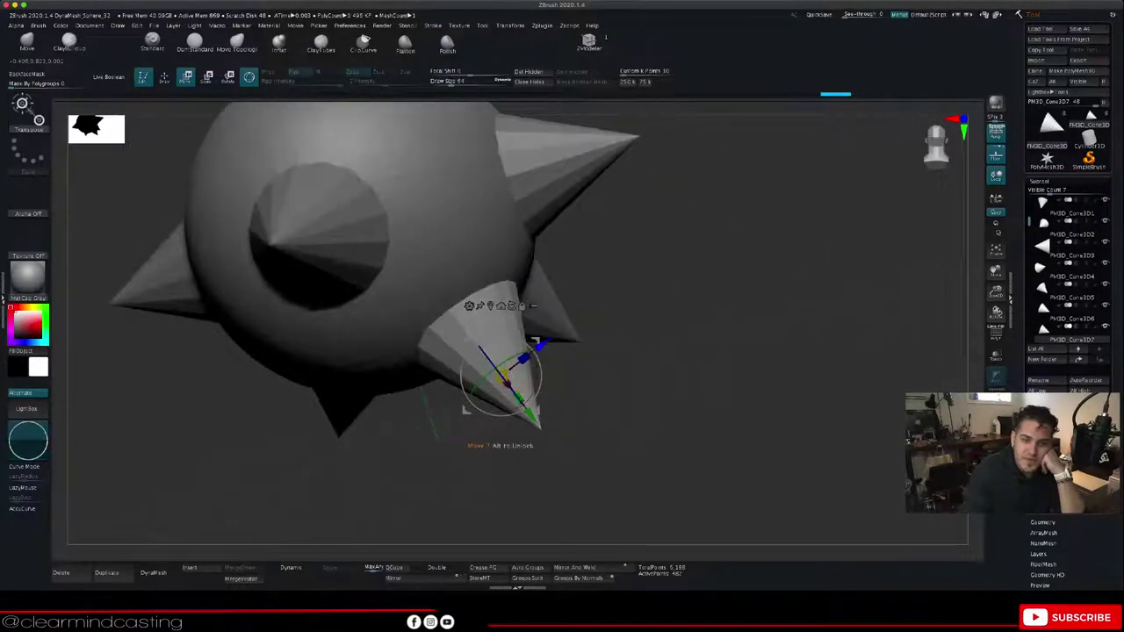
left_click_drag(541, 344, 536, 348)
left_click_drag(526, 456, 598, 451)
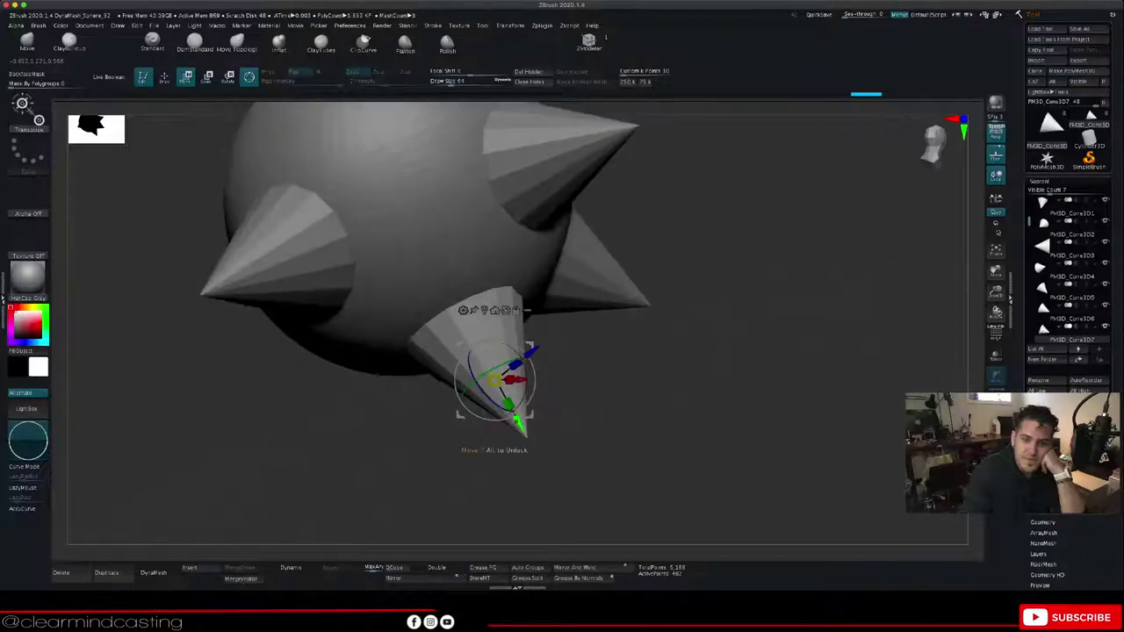
mouse_move(509, 457)
left_mouse_down()
mouse_move(622, 449)
mouse_move(503, 457)
left_mouse_up()
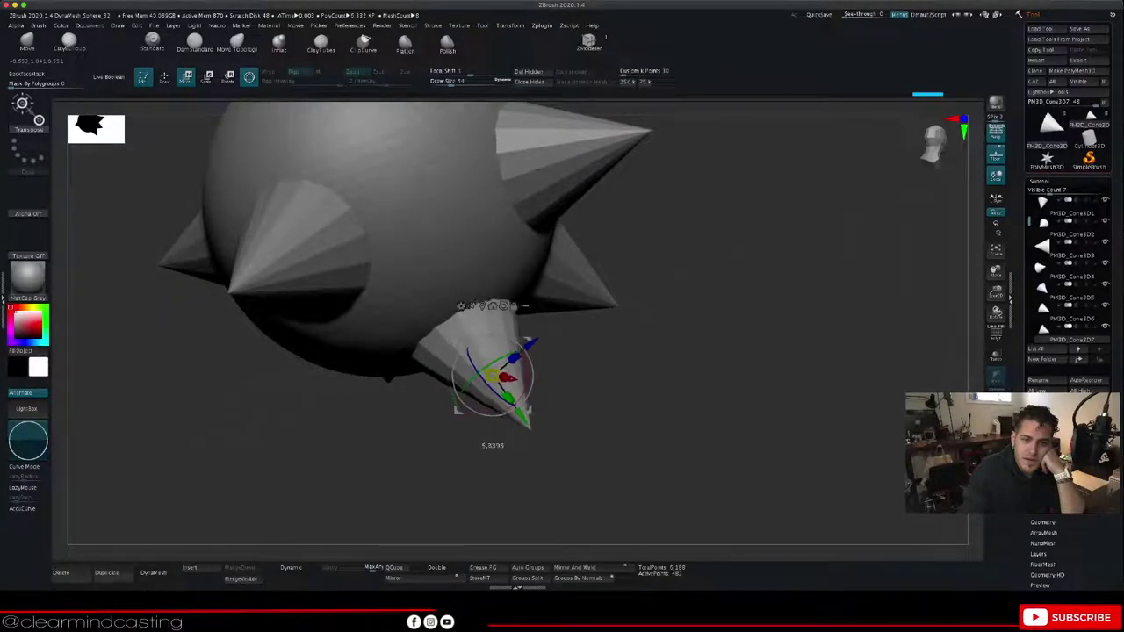
left_click_drag(509, 379, 504, 377)
Step: Fine-tune the seventh cone's placement from below and from the side, sliding it sideways across the surface
left_click_drag(562, 466, 535, 383)
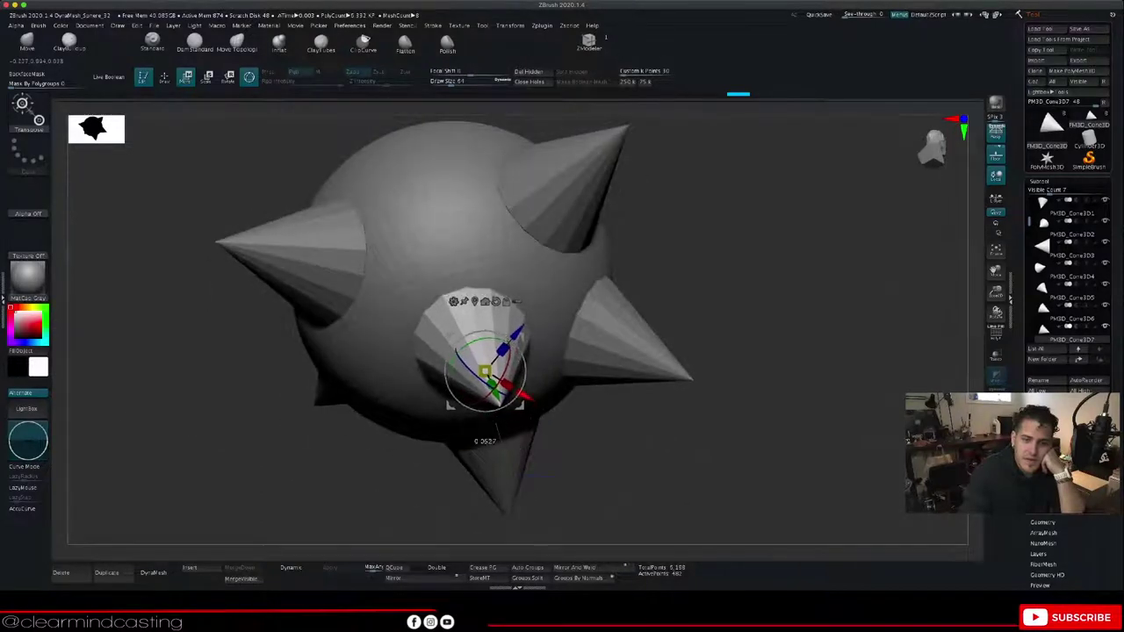
left_click_drag(549, 421, 555, 497)
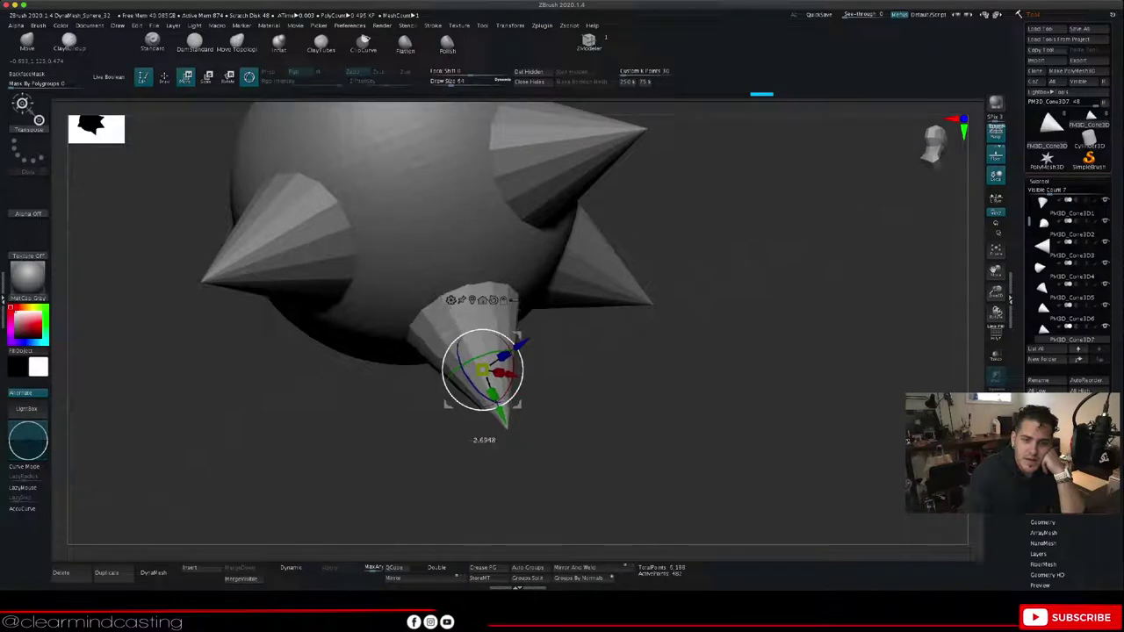
mouse_move(597, 421)
left_mouse_down()
mouse_move(703, 413)
mouse_move(597, 417)
left_mouse_up()
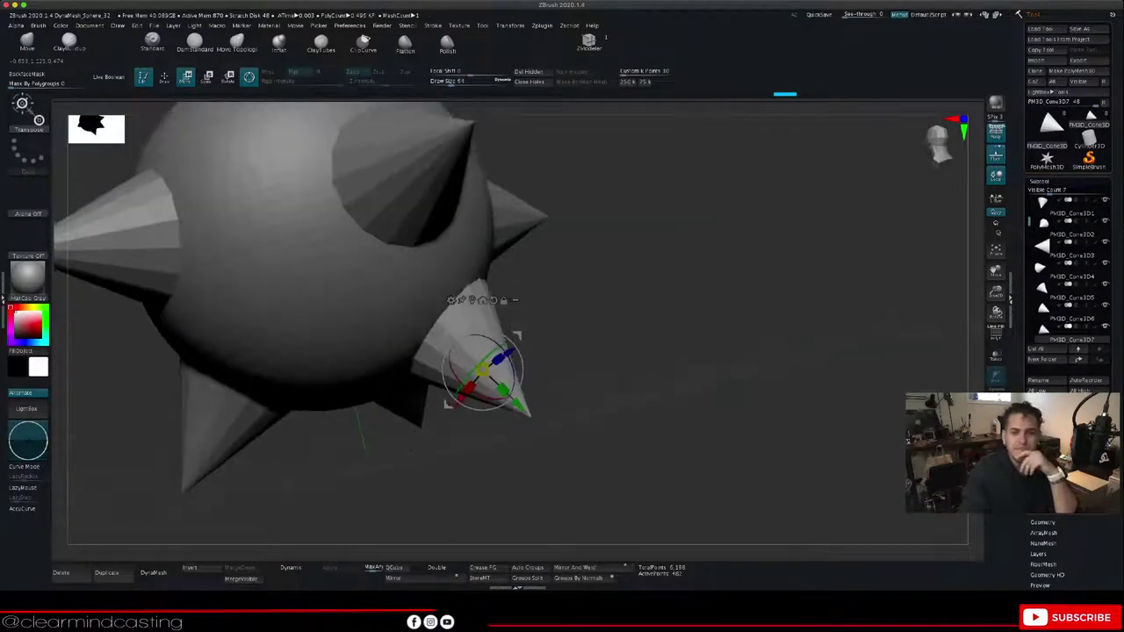
left_click_drag(527, 424, 529, 423)
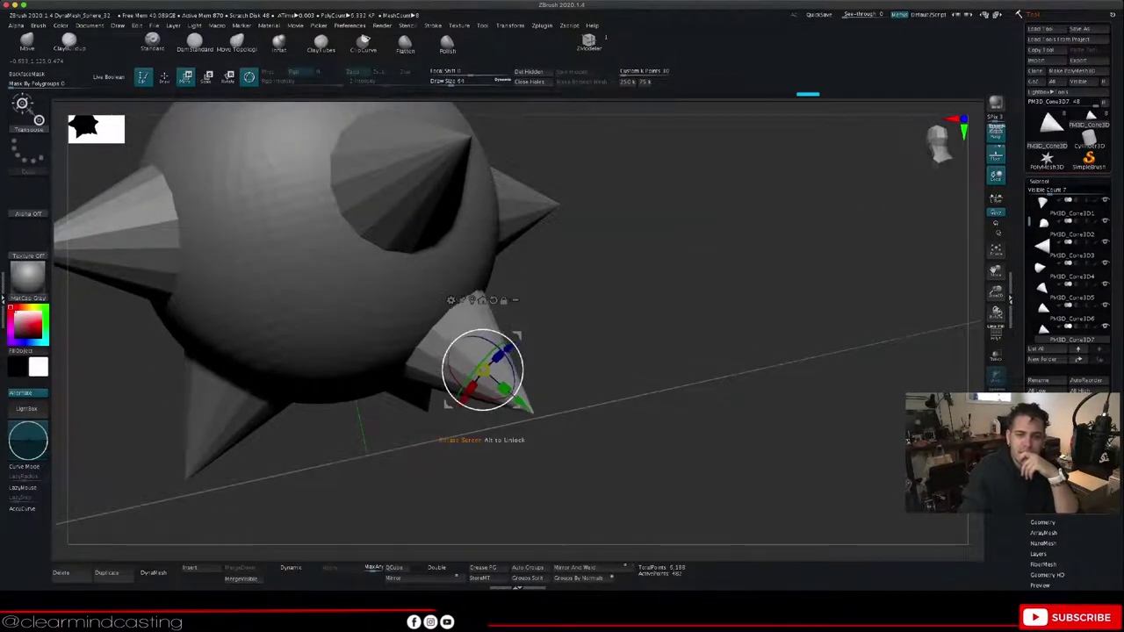
left_click_drag(509, 347, 516, 341)
Step: Adjust the seventh cone's depth along its axis so that its base stays embedded in the sphere
left_click_drag(650, 439, 549, 422)
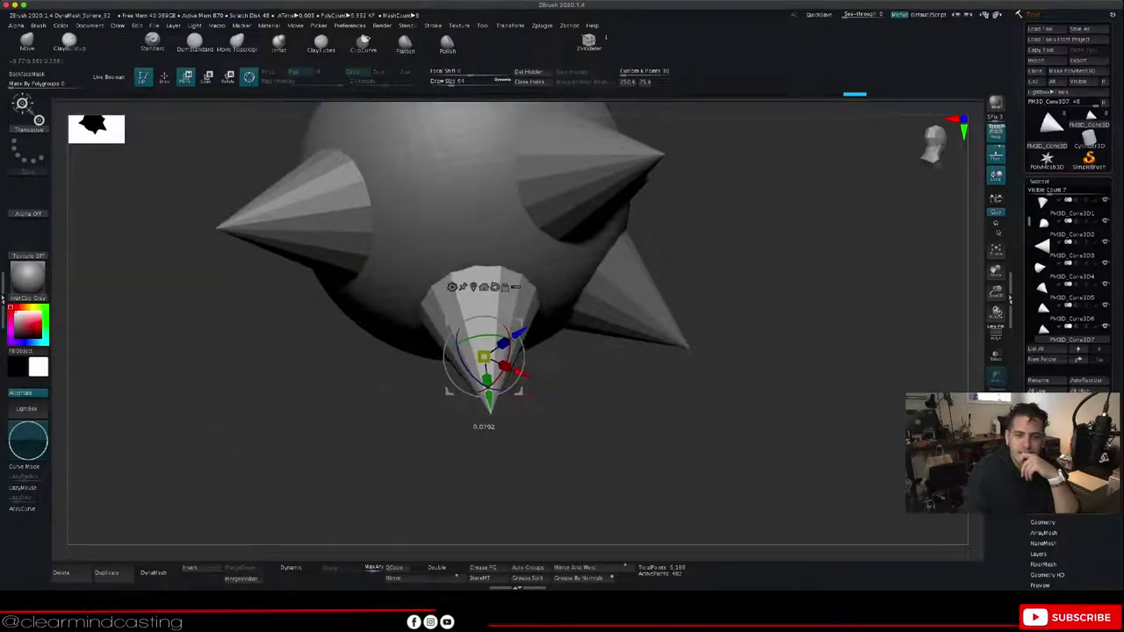
left_click_drag(562, 439, 671, 436)
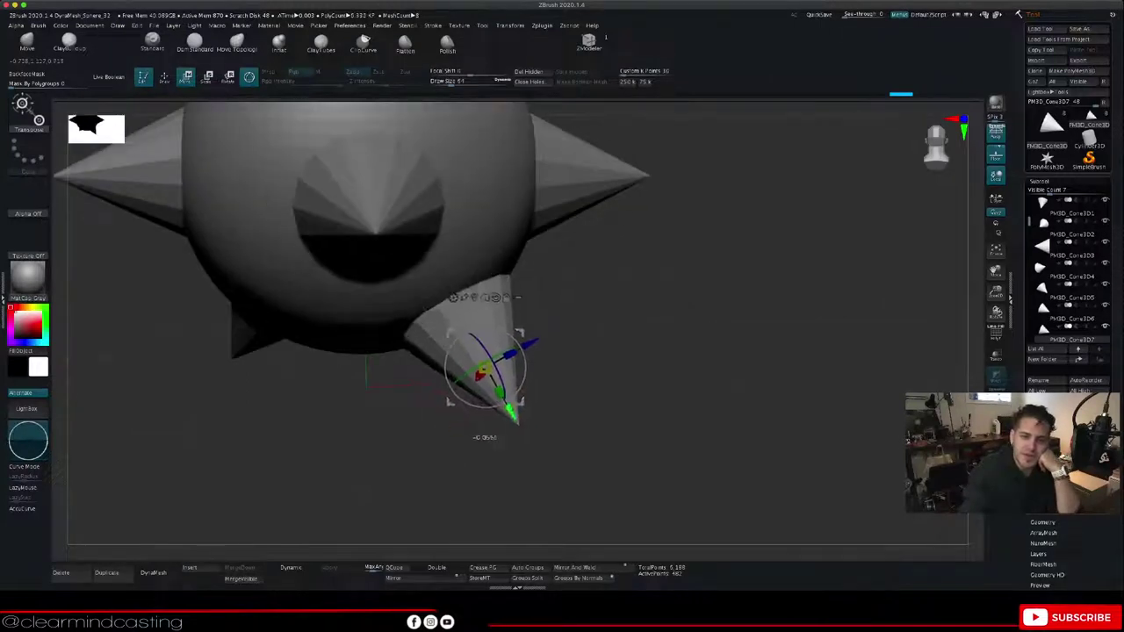
left_click_drag(513, 391, 509, 407)
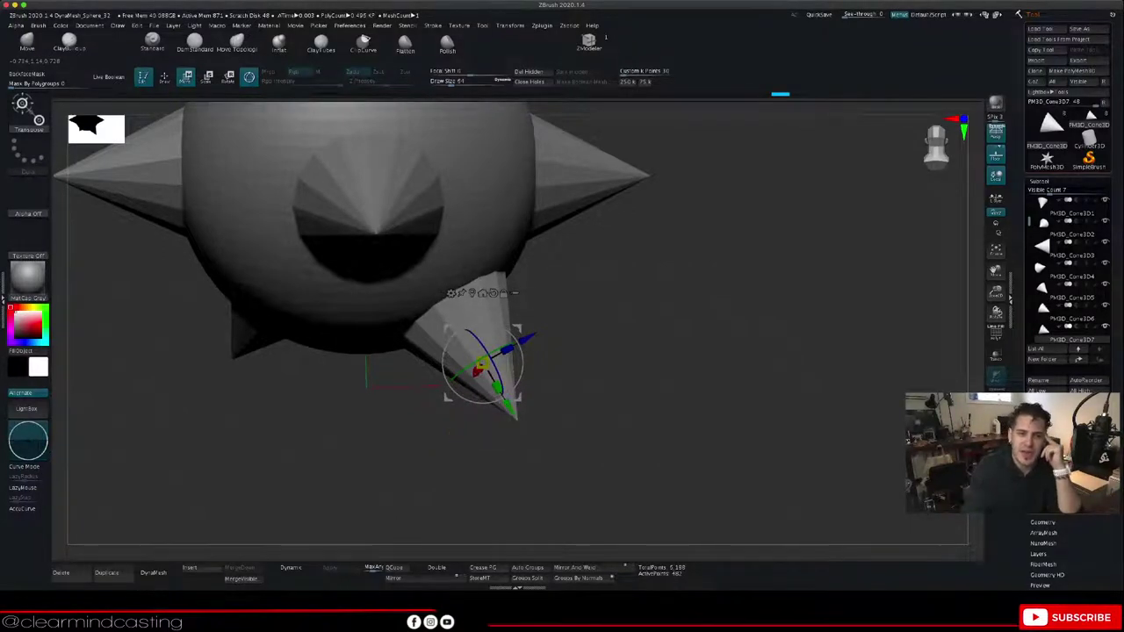
left_click_drag(685, 386, 636, 430)
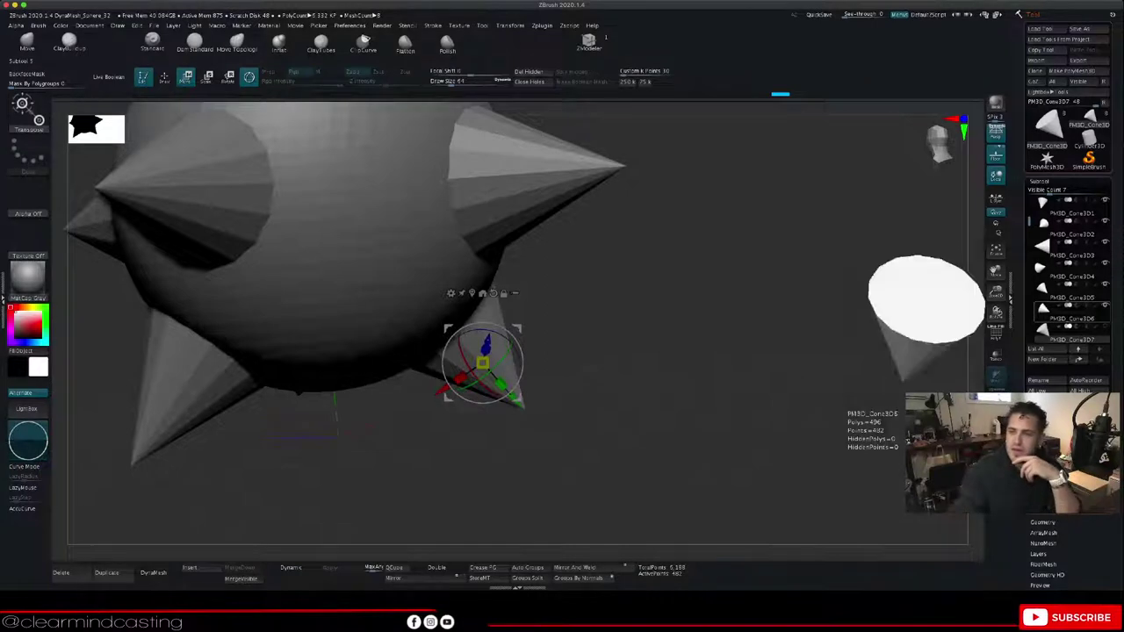
left_click_drag(1029, 222, 1029, 237)
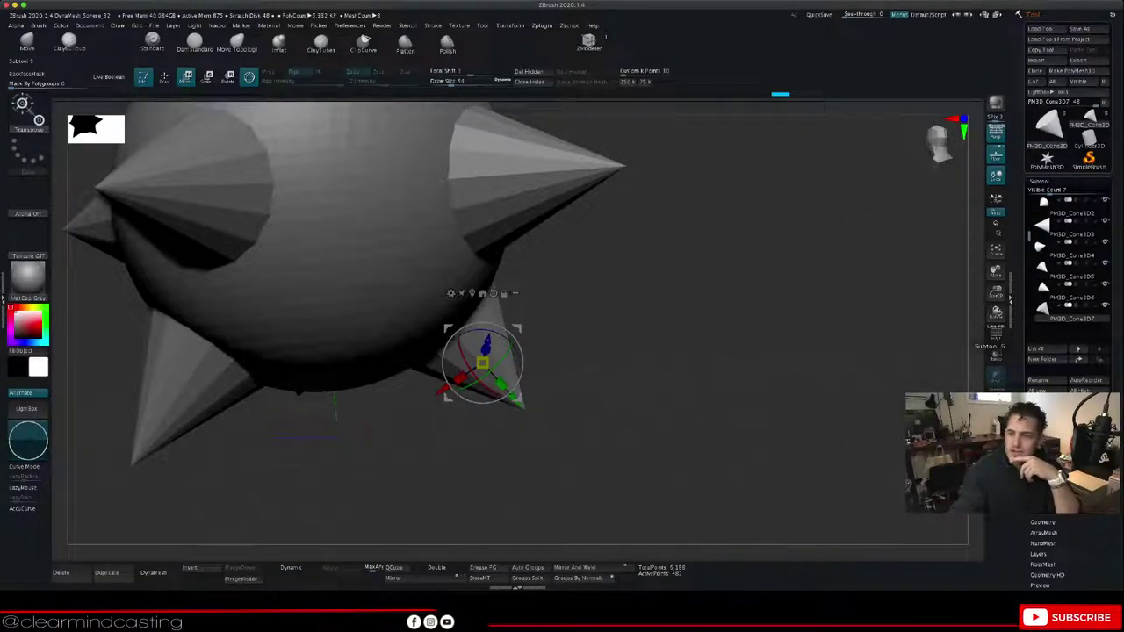
Step: Duplicate the seventh cone and move the copy under the sphere, into the gap between the existing spikes
left_click(1042, 422)
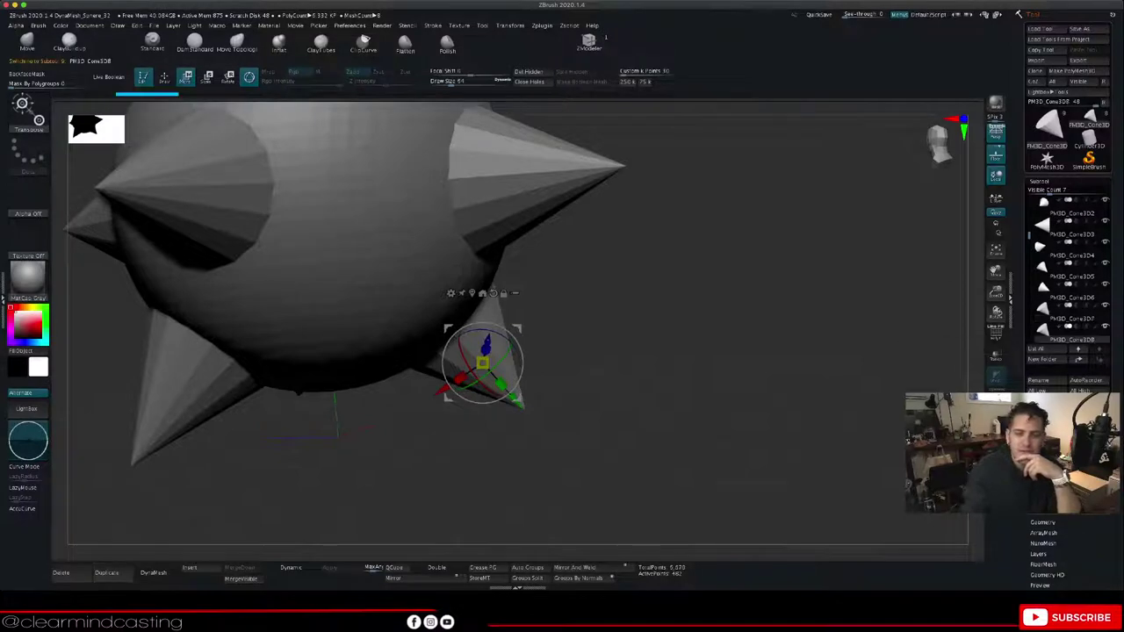
left_click_drag(442, 391, 342, 460)
mouse_move(388, 411)
left_mouse_down()
mouse_move(414, 338)
mouse_move(394, 392)
left_mouse_up()
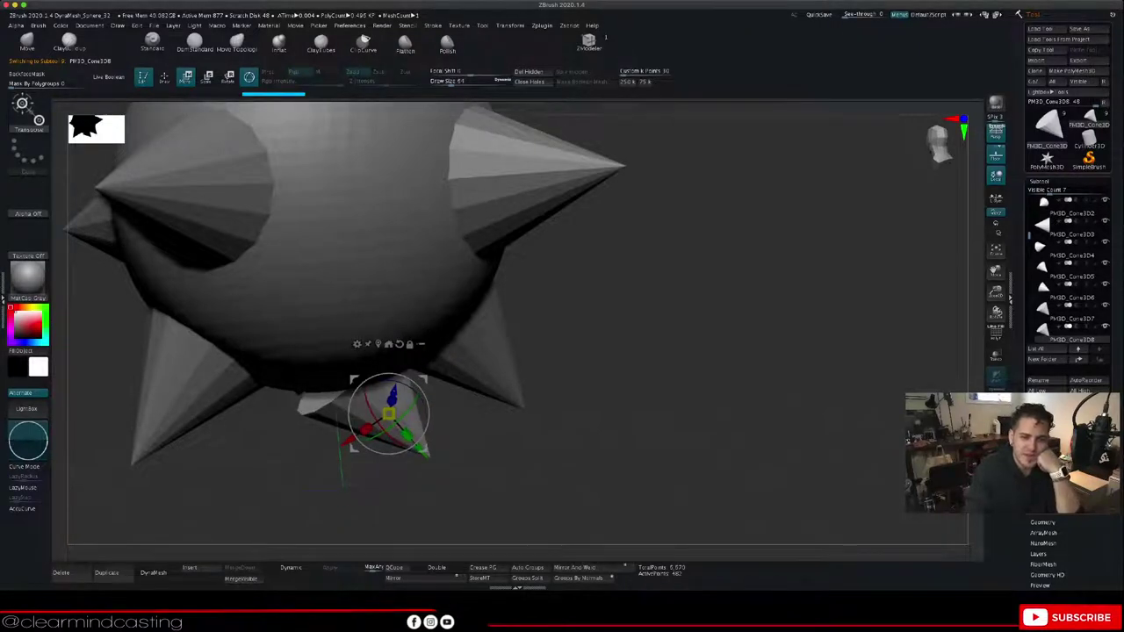
left_click_drag(562, 457, 722, 430)
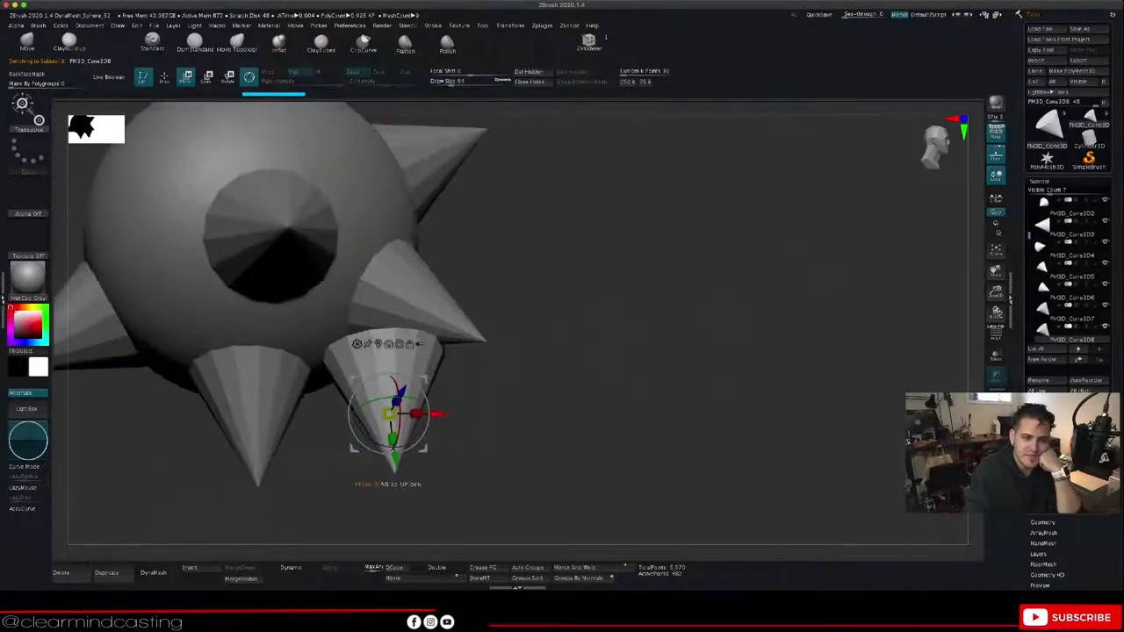
left_click_drag(437, 414, 386, 414)
Step: Move the eighth cone inward against the sphere's underside and rotate it so that its base faces the surface
left_click_drag(562, 447, 334, 454)
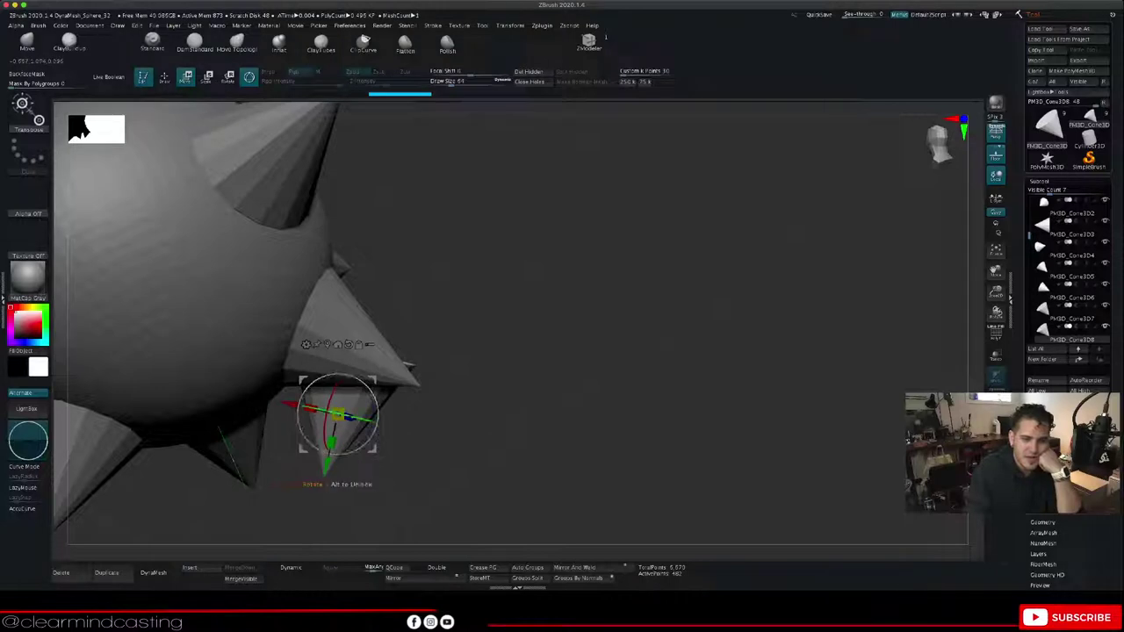
mouse_move(364, 419)
left_mouse_down()
mouse_move(201, 368)
mouse_move(139, 362)
left_mouse_up()
left_click_drag(466, 290, 795, 307)
left_click_drag(474, 389, 470, 361)
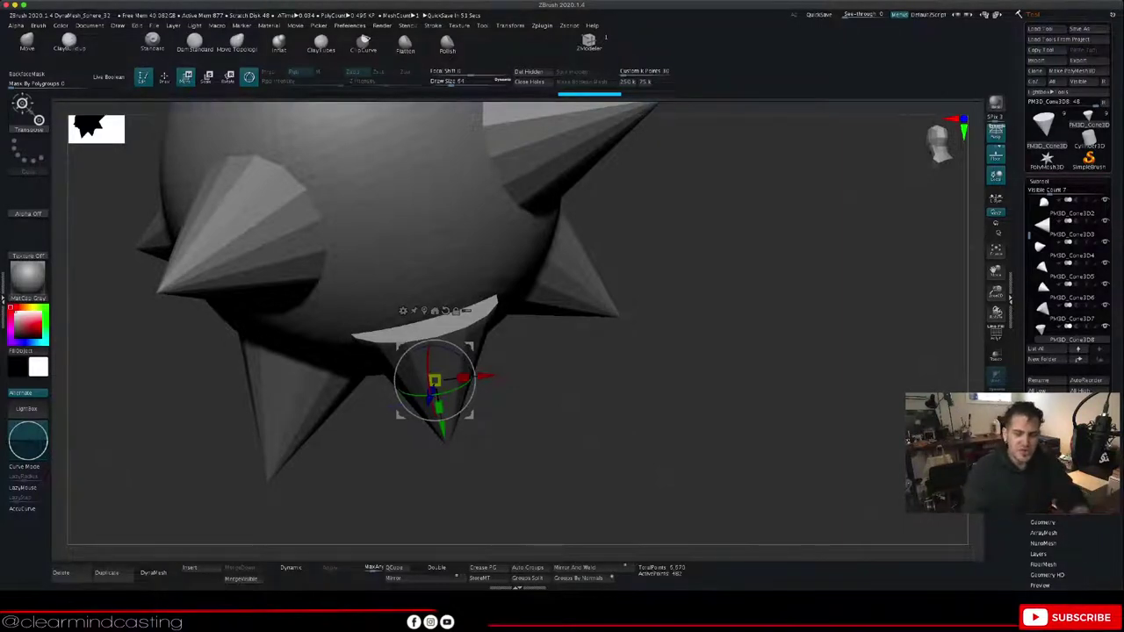
Step: Tilt the eighth cone so that its tip points outward from the sphere's center
left_click_drag(632, 422, 746, 408)
left_click_drag(457, 392, 455, 361)
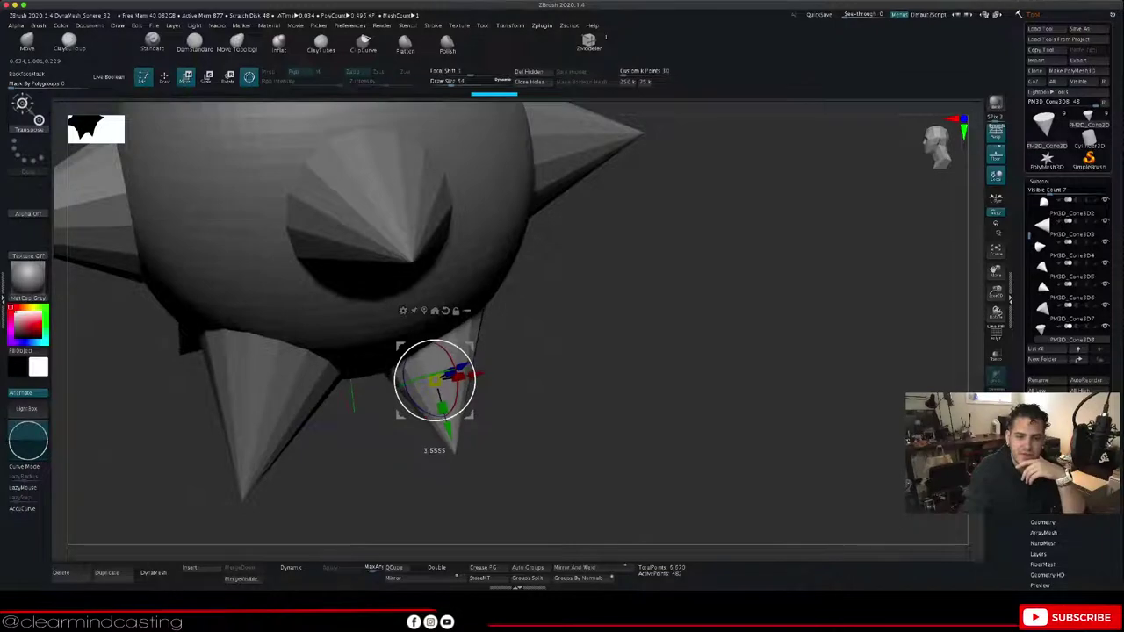
left_click_drag(476, 387, 472, 397)
left_click_drag(650, 421, 694, 395)
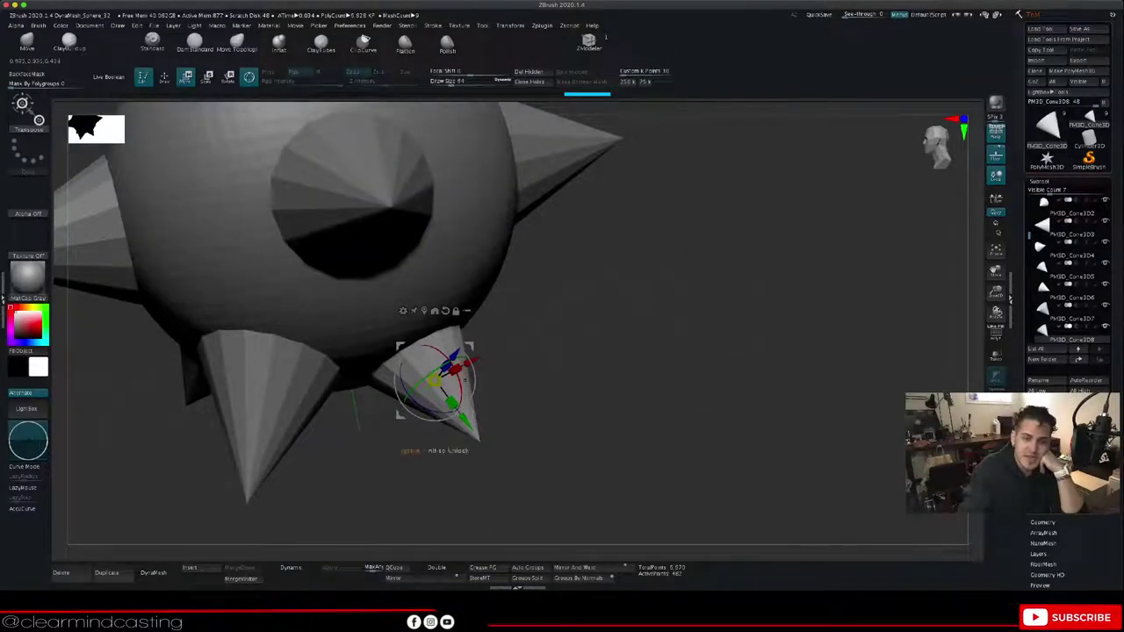
mouse_move(633, 400)
left_mouse_down()
mouse_move(487, 391)
mouse_move(467, 360)
left_mouse_up()
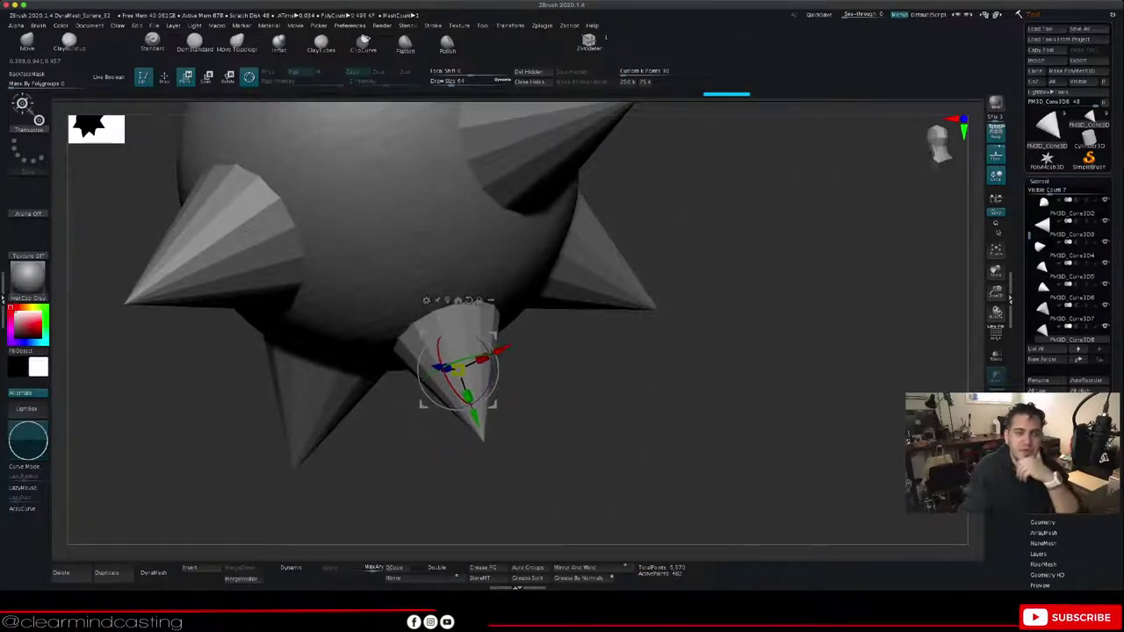
Step: Shift the eighth cone up along the sphere's surface and adjust its placement between the neighboring spikes
mouse_move(545, 343)
left_mouse_down()
mouse_move(531, 391)
mouse_move(480, 397)
mouse_move(467, 356)
left_mouse_up()
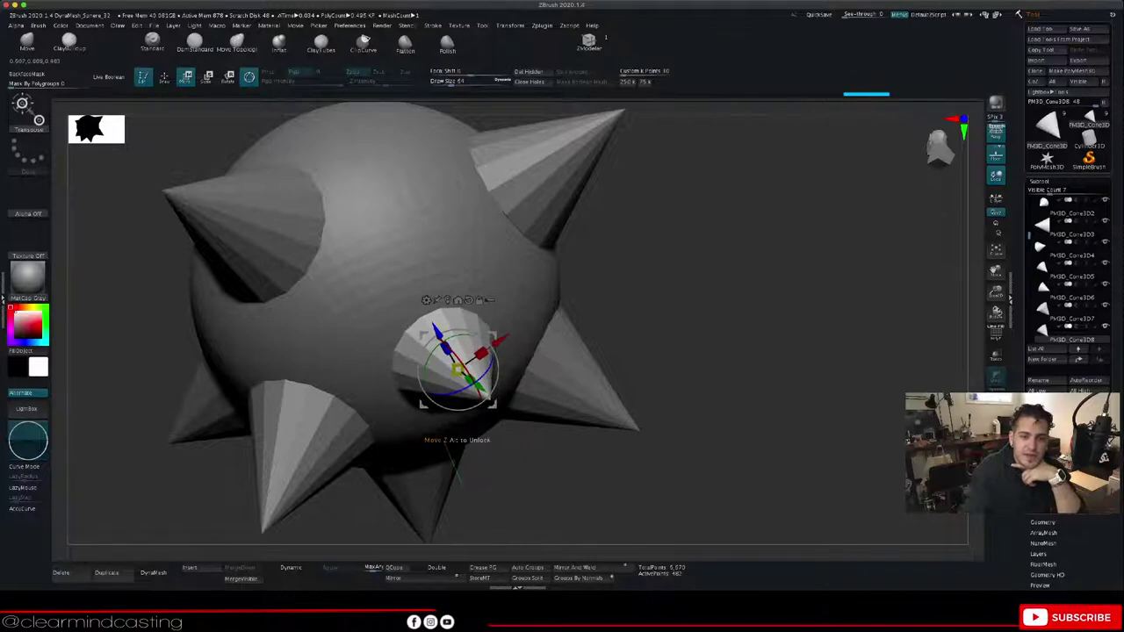
left_click_drag(485, 388, 493, 371)
left_click_drag(437, 299, 431, 291)
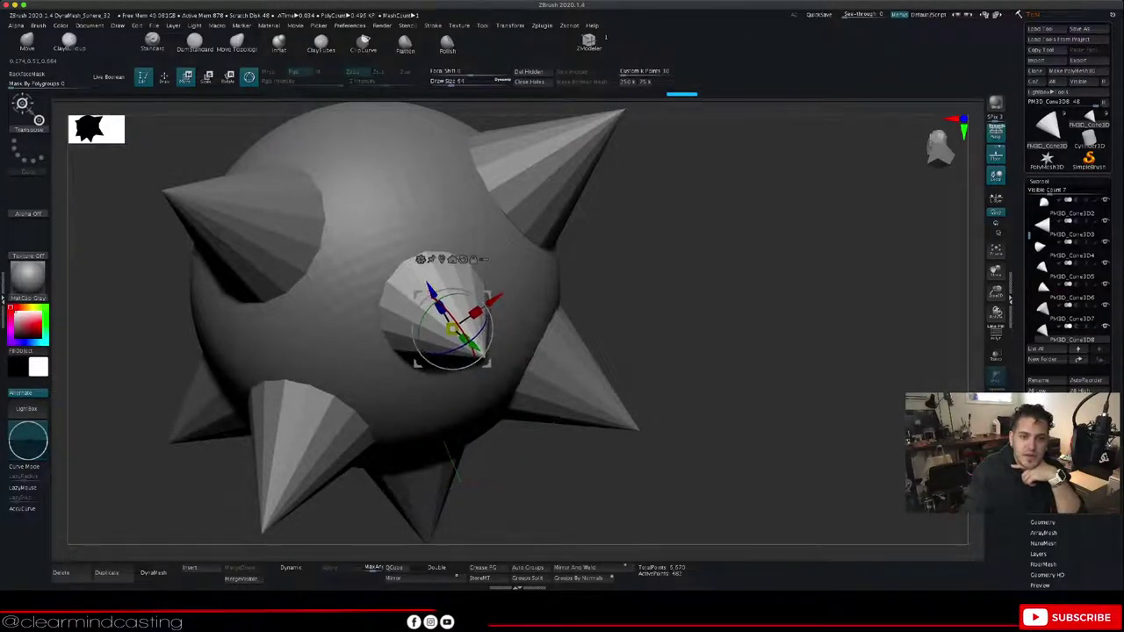
mouse_move(614, 474)
left_mouse_down()
mouse_move(613, 352)
mouse_move(612, 386)
left_mouse_up()
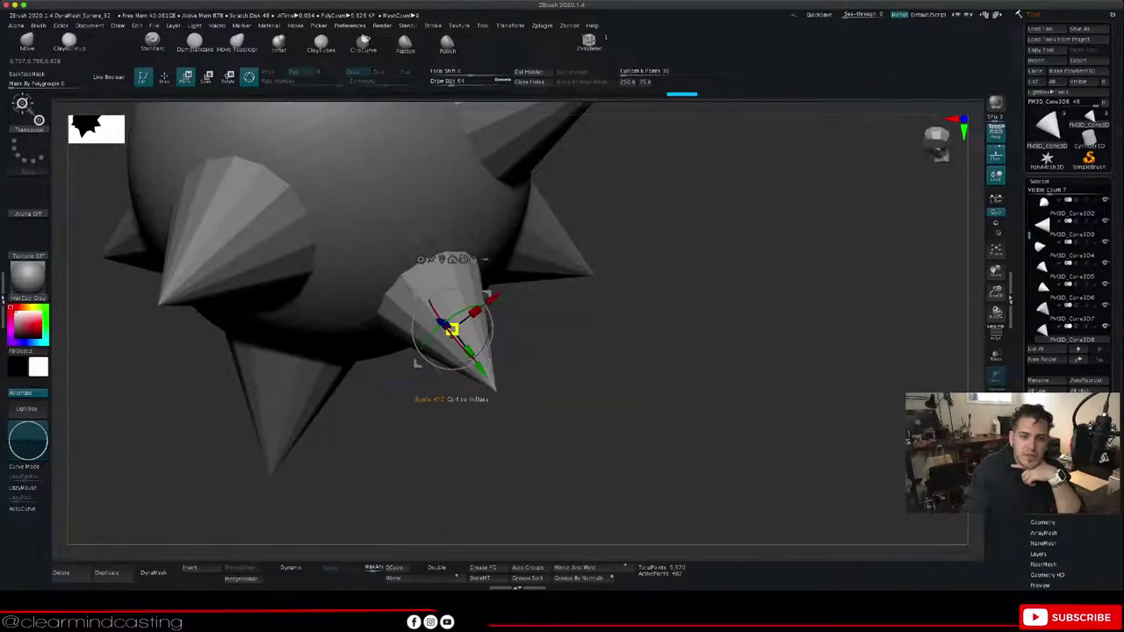
left_click_drag(479, 307, 463, 307)
Step: Fine-tune the eighth cone's alignment from head-on and push it along its axis to embed its base in the sphere
mouse_move(614, 474)
left_mouse_down()
mouse_move(566, 382)
mouse_move(508, 372)
left_mouse_up()
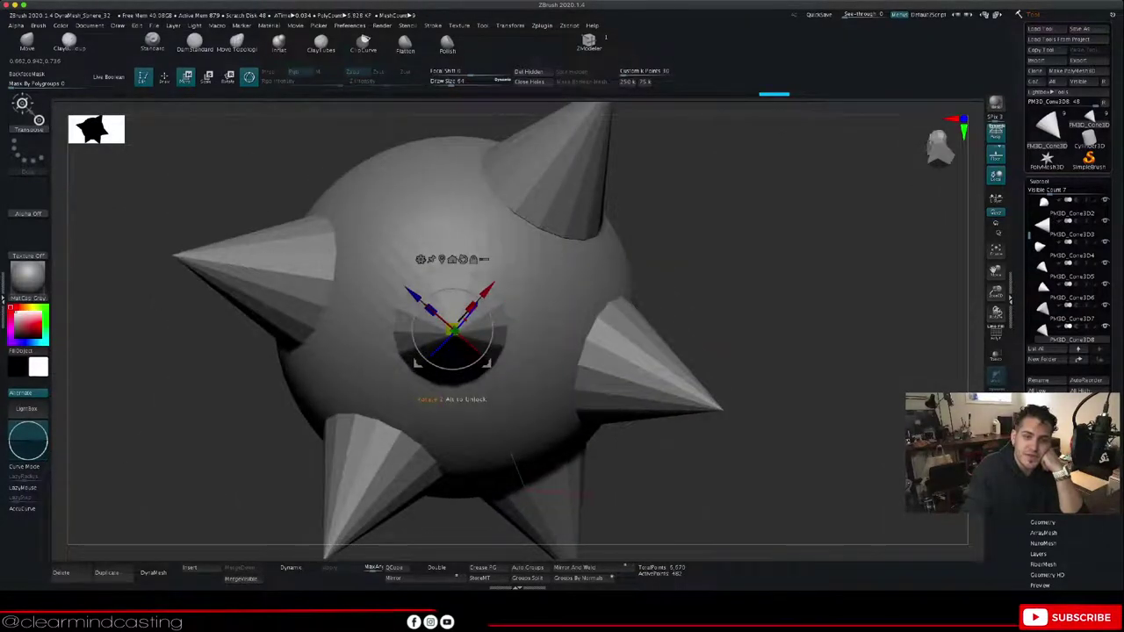
left_click_drag(477, 305, 478, 306)
left_click_drag(614, 474, 711, 470)
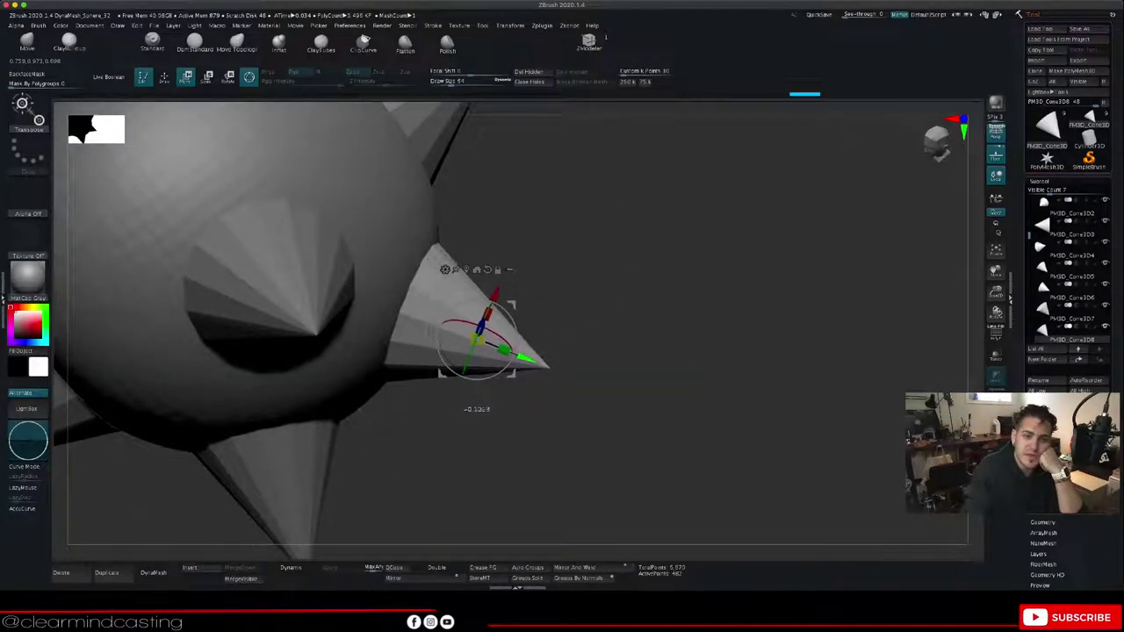
mouse_move(525, 357)
left_mouse_down()
mouse_move(534, 361)
mouse_move(526, 357)
left_mouse_up()
mouse_move(702, 465)
left_mouse_down()
mouse_move(602, 430)
mouse_move(628, 421)
mouse_move(702, 444)
mouse_move(696, 465)
mouse_move(685, 461)
mouse_move(781, 440)
mouse_move(768, 391)
mouse_move(777, 409)
left_mouse_up()
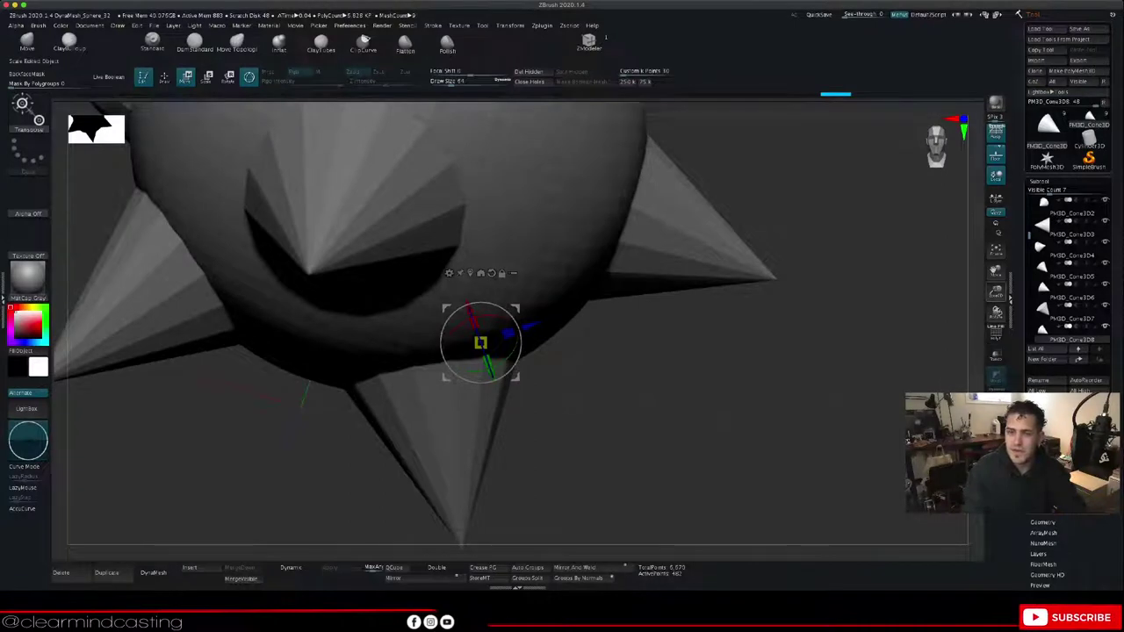
Step: Append a ring primitive as a new subtool and select it
left_click_drag(996, 291, 995, 202)
mouse_move(721, 387)
left_mouse_down()
mouse_move(694, 439)
mouse_move(654, 474)
mouse_move(698, 395)
mouse_move(663, 465)
mouse_move(694, 479)
mouse_move(645, 430)
mouse_move(702, 421)
mouse_move(658, 391)
mouse_move(680, 369)
mouse_move(710, 370)
left_mouse_up()
left_click_drag(996, 270, 1080, 348)
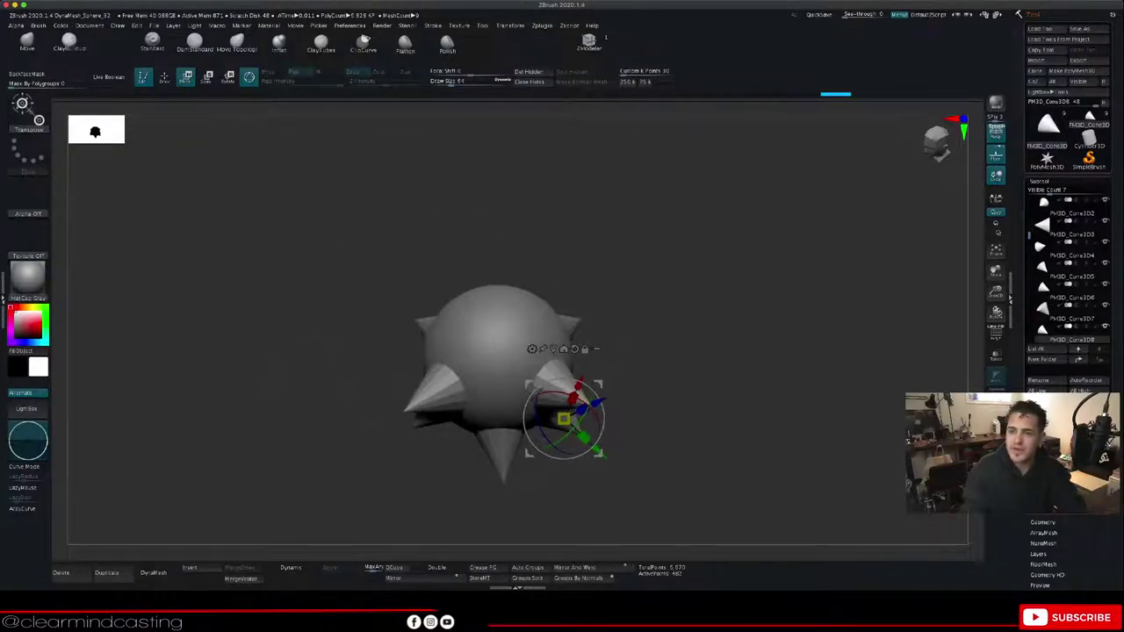
mouse_move(1063, 270)
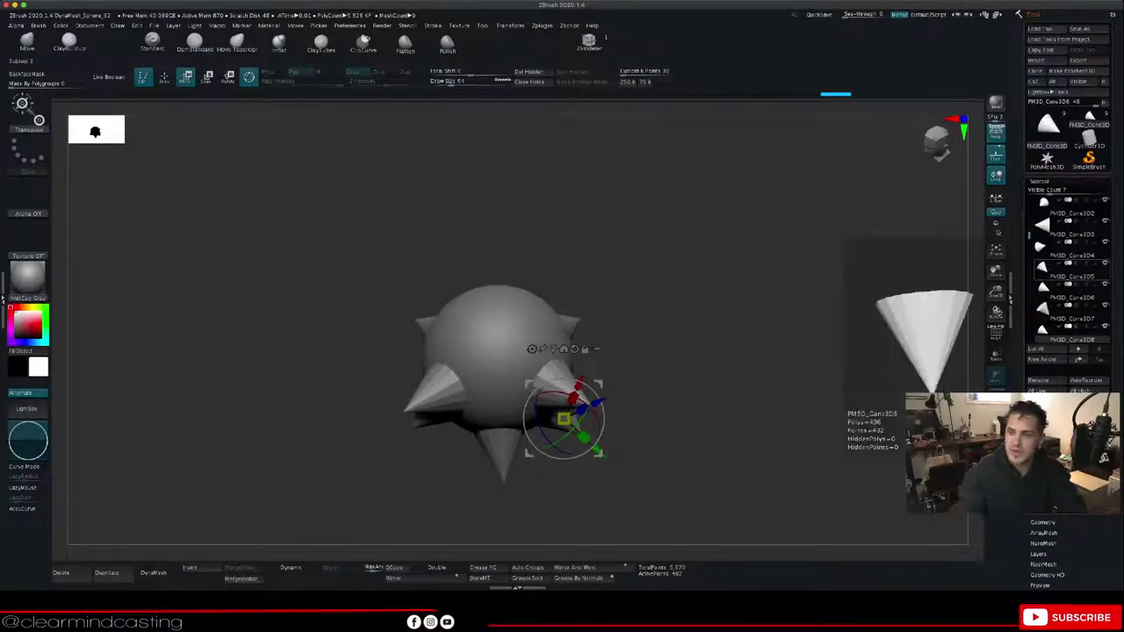
left_click_drag(1029, 235, 1030, 274)
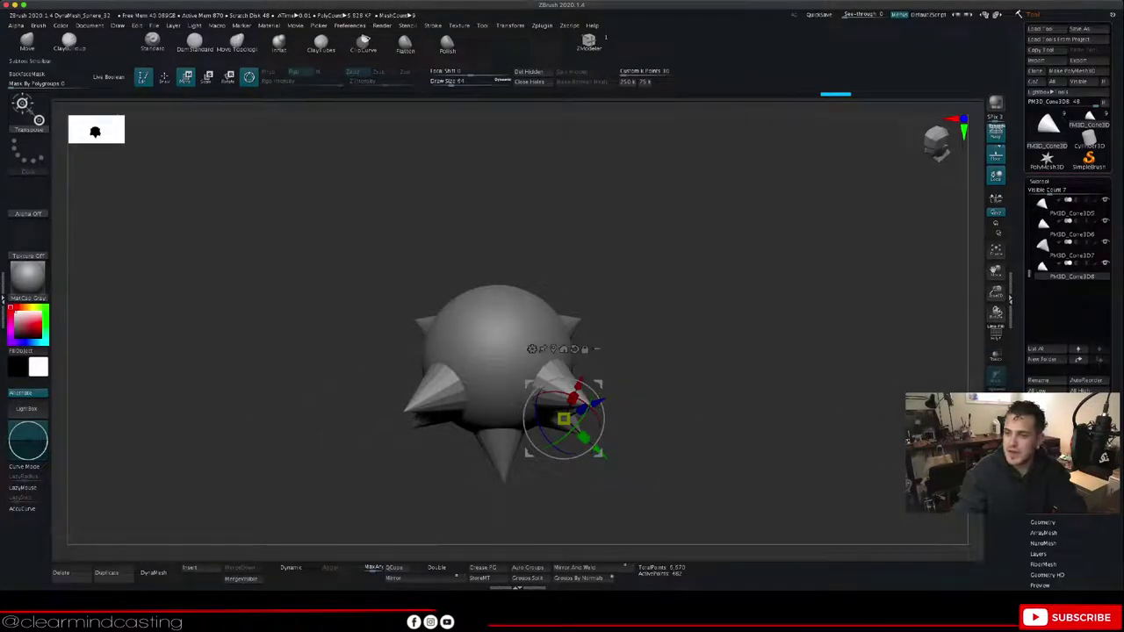
left_click(1086, 424)
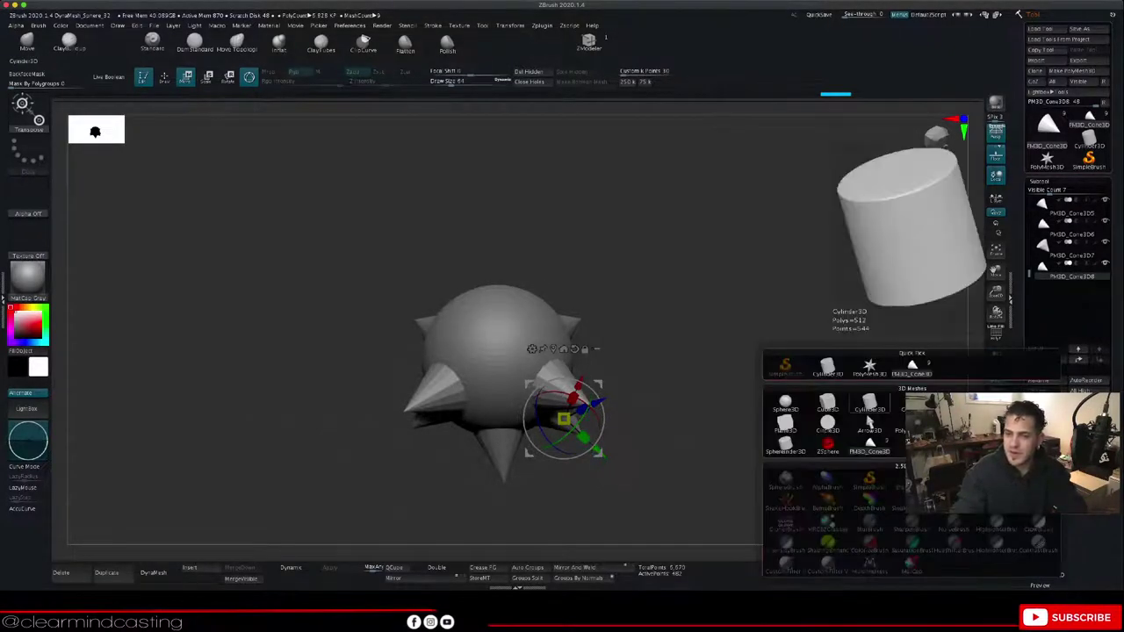
left_click(827, 422)
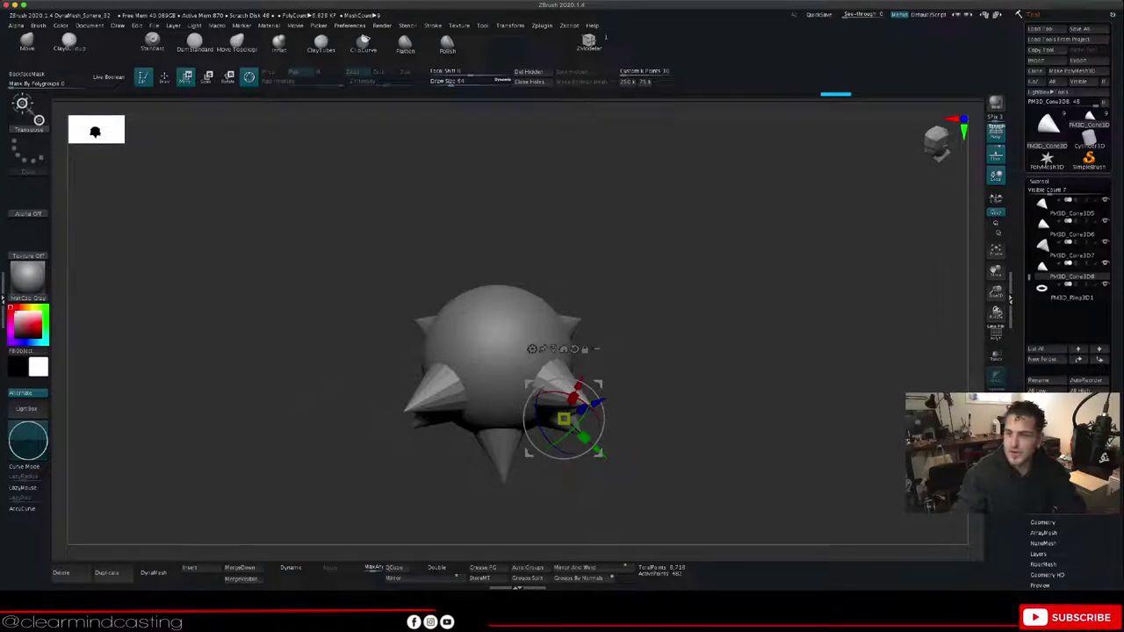
left_click(1067, 291)
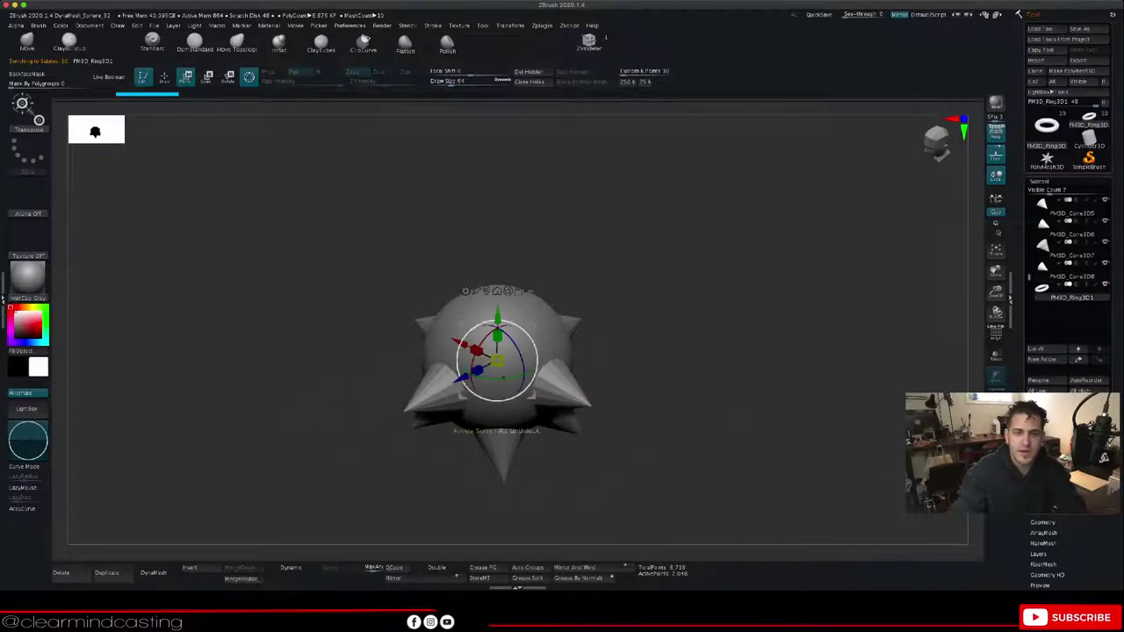
Step: Raise the ring above the sphere, scale it down and tilt it
left_click_drag(498, 313, 498, 208)
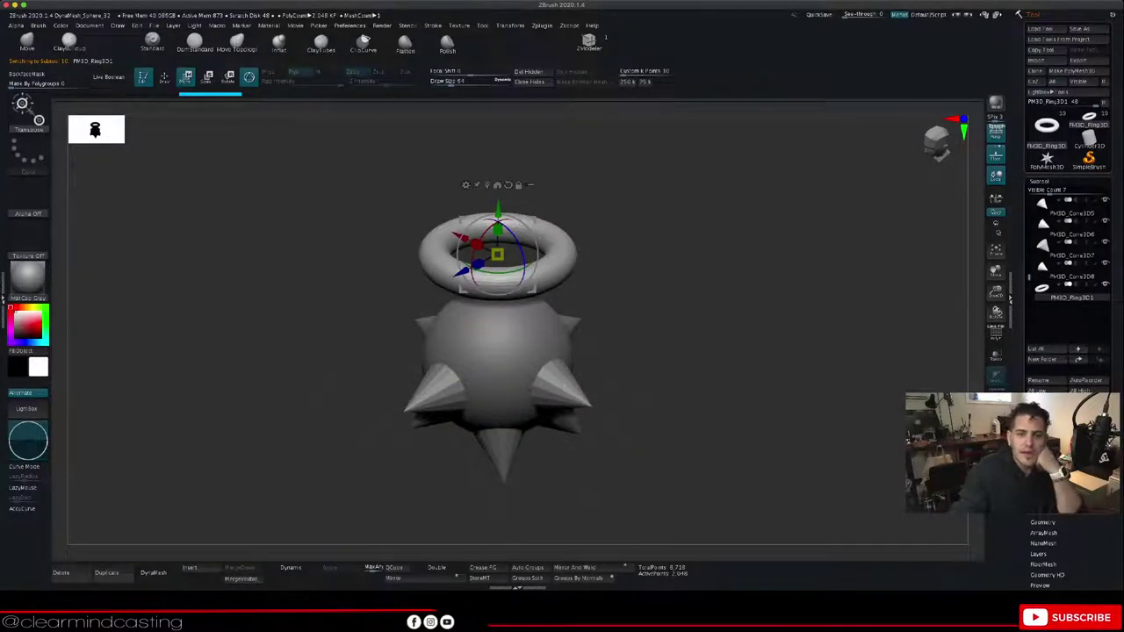
left_click_drag(649, 290, 658, 351)
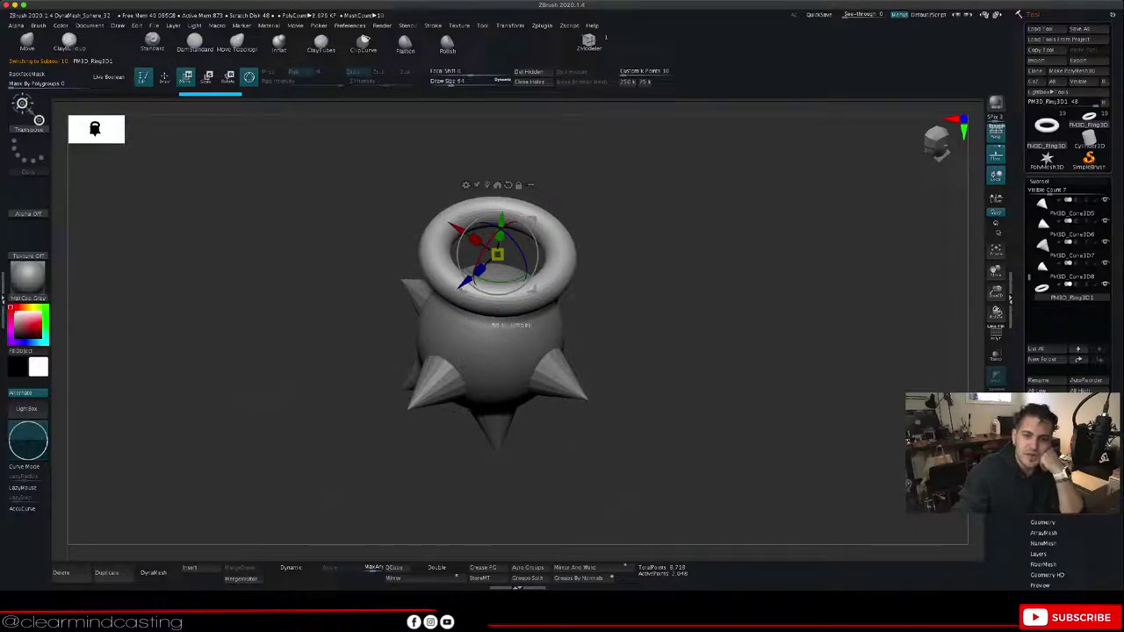
mouse_move(475, 239)
left_mouse_down()
mouse_move(496, 254)
mouse_move(486, 247)
left_mouse_up()
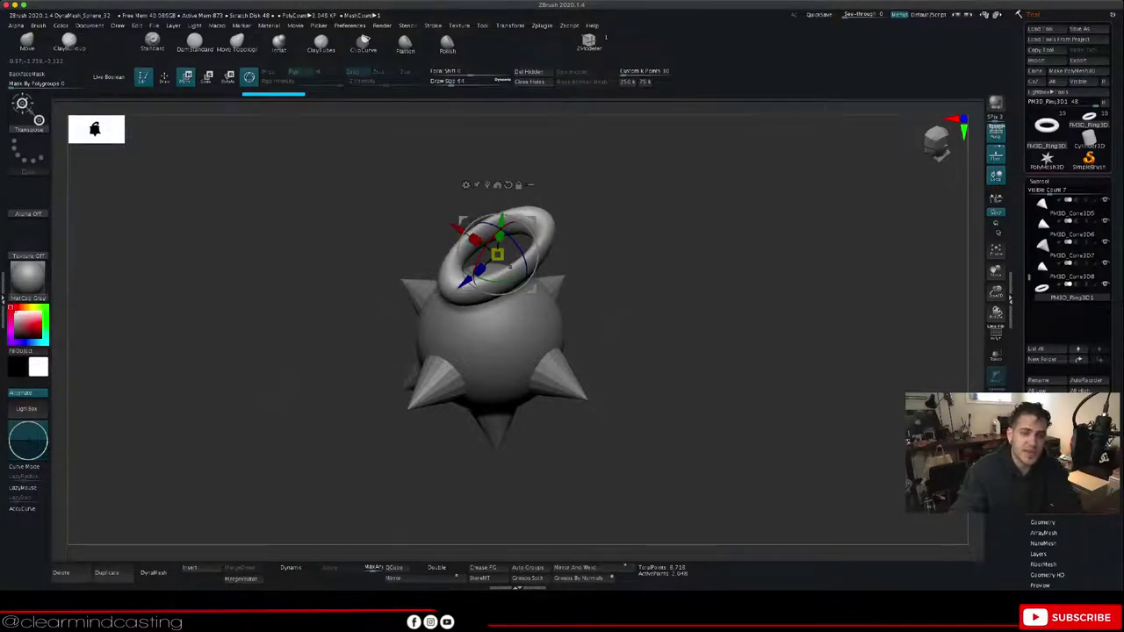
left_click_drag(615, 324, 614, 348)
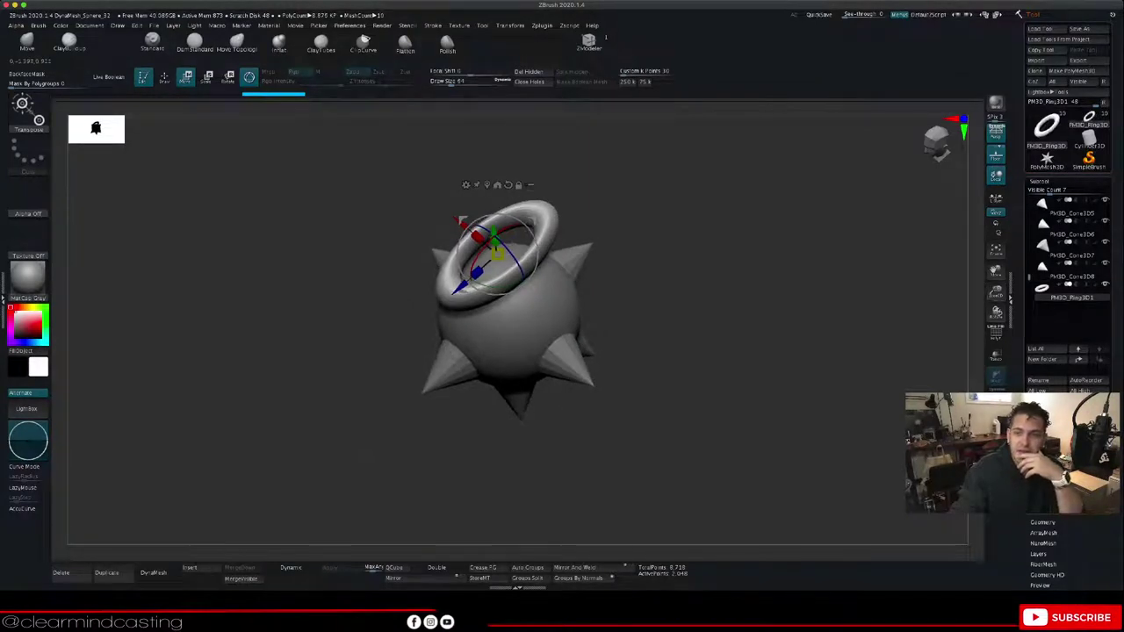
left_click_drag(996, 292, 996, 314)
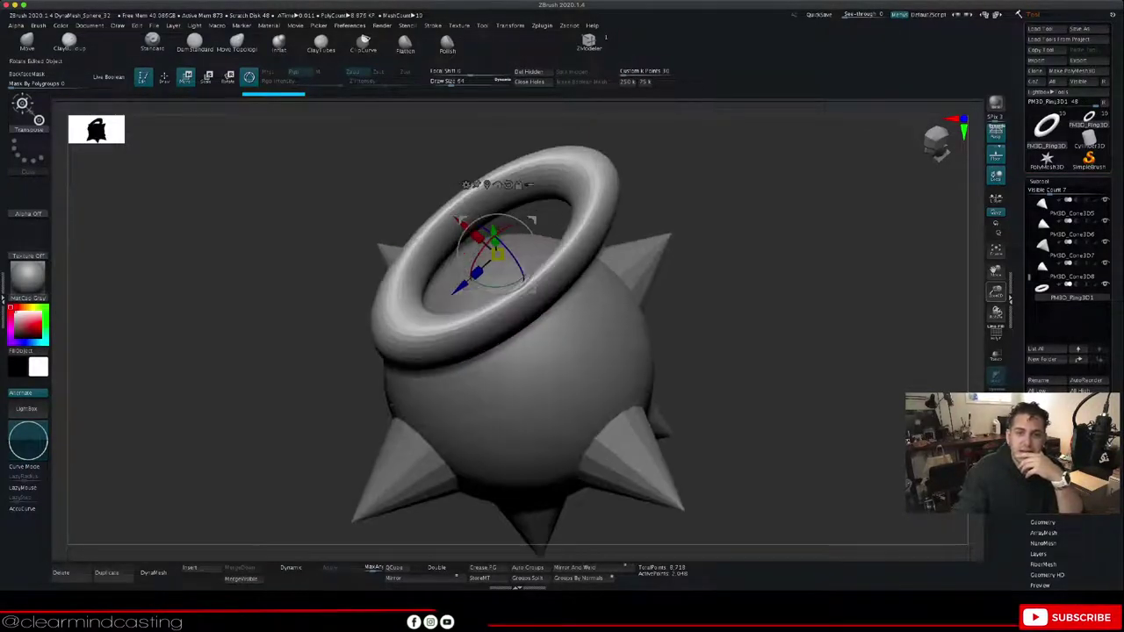
left_click_drag(746, 352, 829, 353)
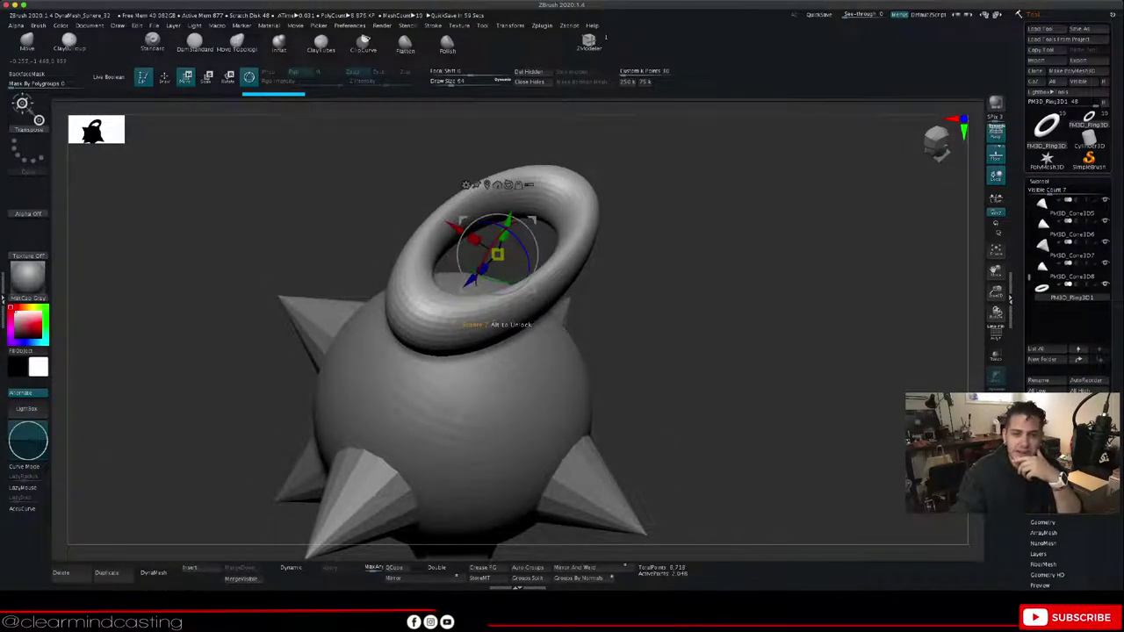
Step: Rotate the ring upright on top of the sphere and reduce its size
left_click_drag(476, 279, 460, 336)
left_click_drag(498, 254, 479, 289)
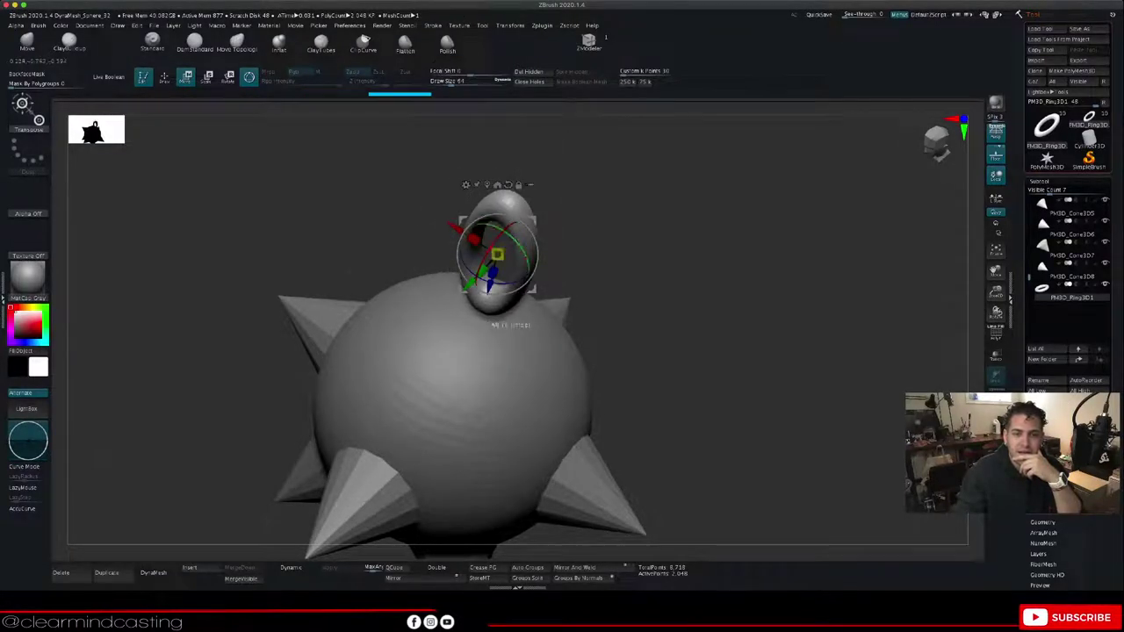
left_click_drag(408, 232, 439, 235)
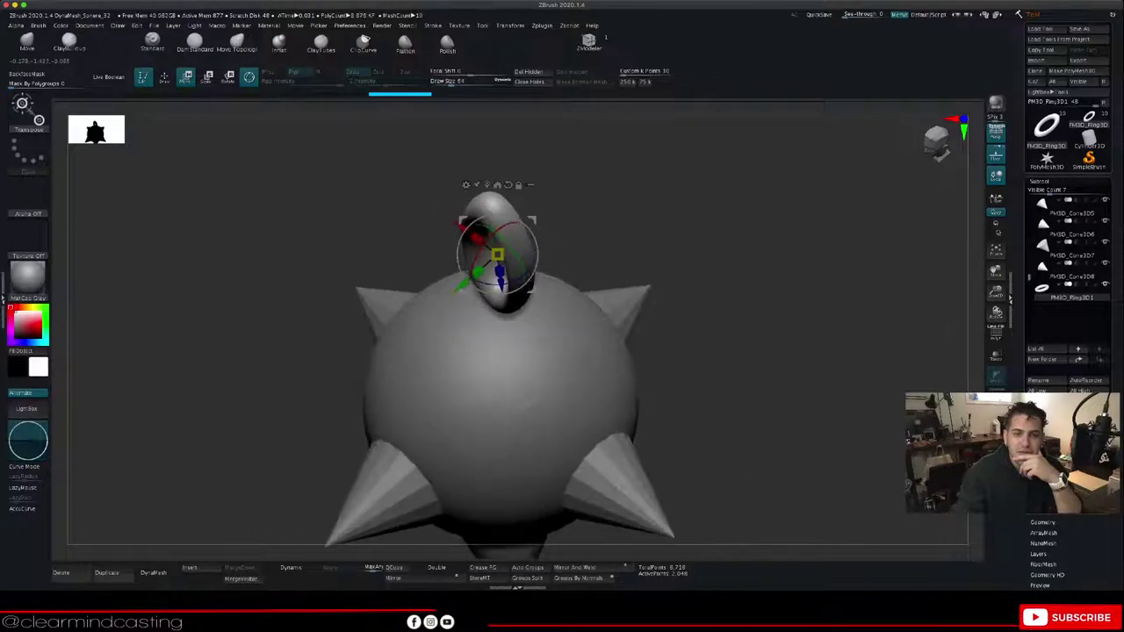
Step: Slim the ring's thickness and scale it along its height to refine its proportions
left_click_drag(477, 273, 486, 264)
left_click_drag(439, 207, 345, 210)
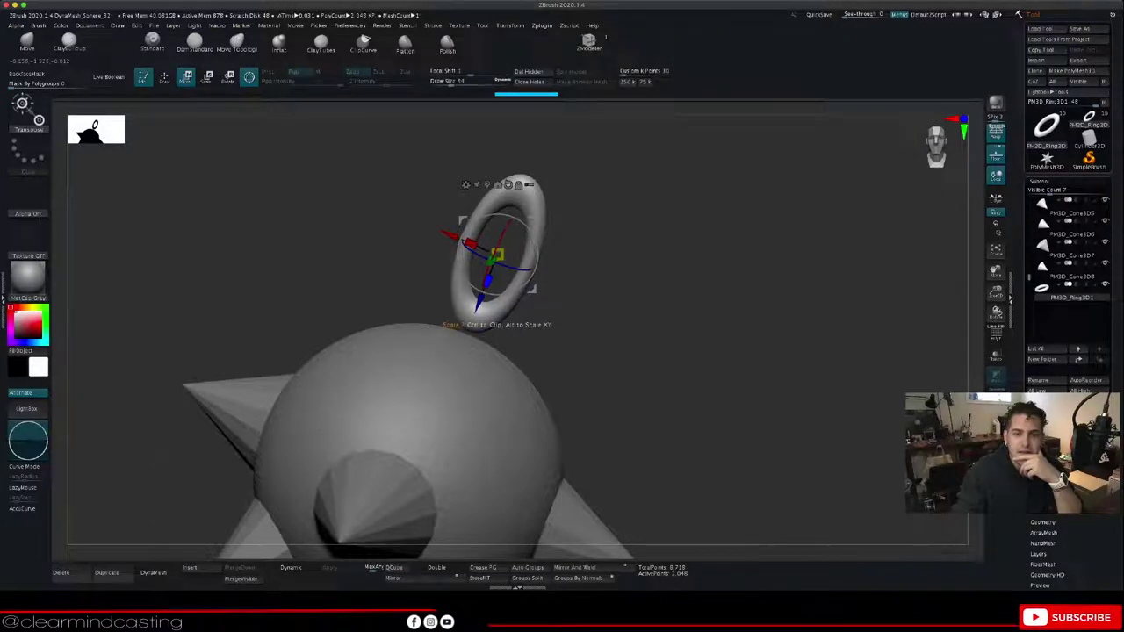
left_click_drag(489, 281, 492, 268)
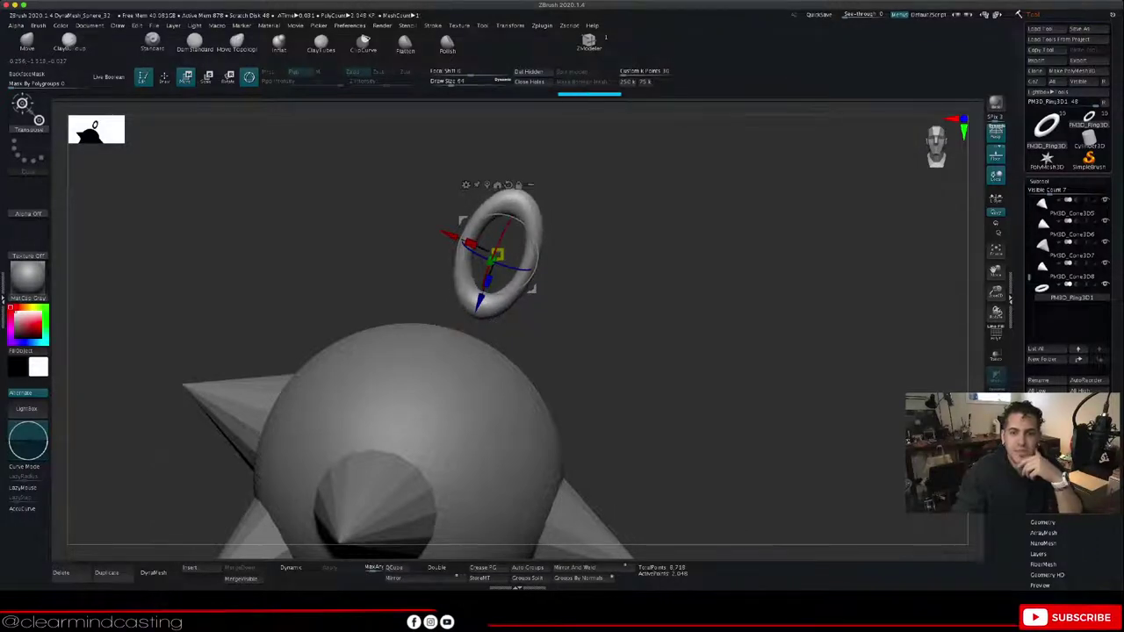
left_click_drag(351, 272, 298, 272)
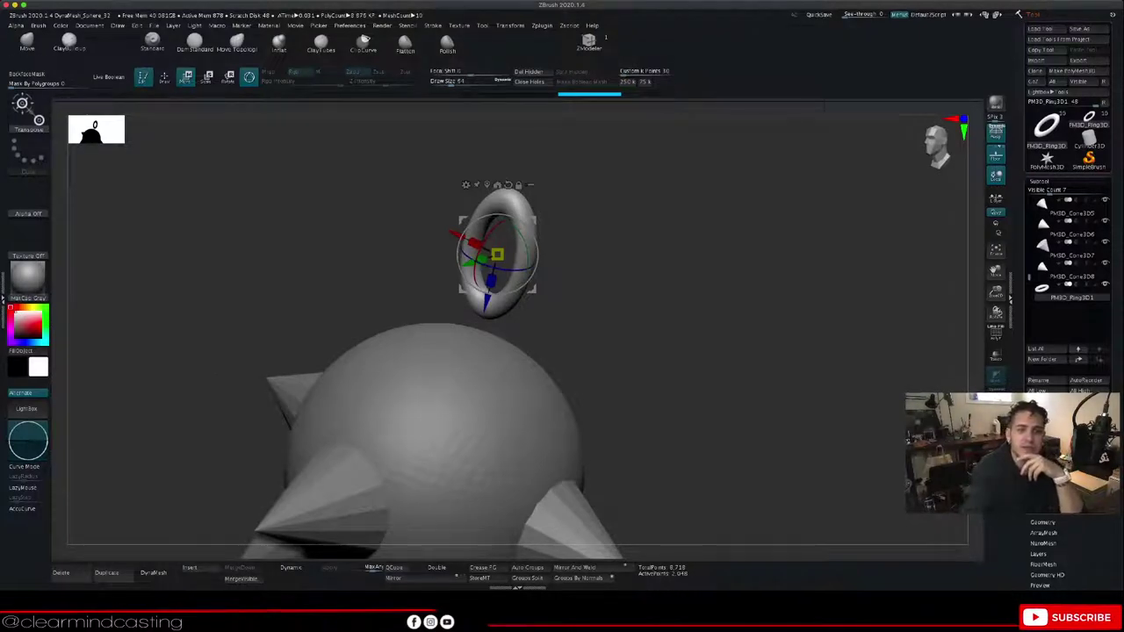
Step: Subdivide the ring twice to smooth its surface
key("q")
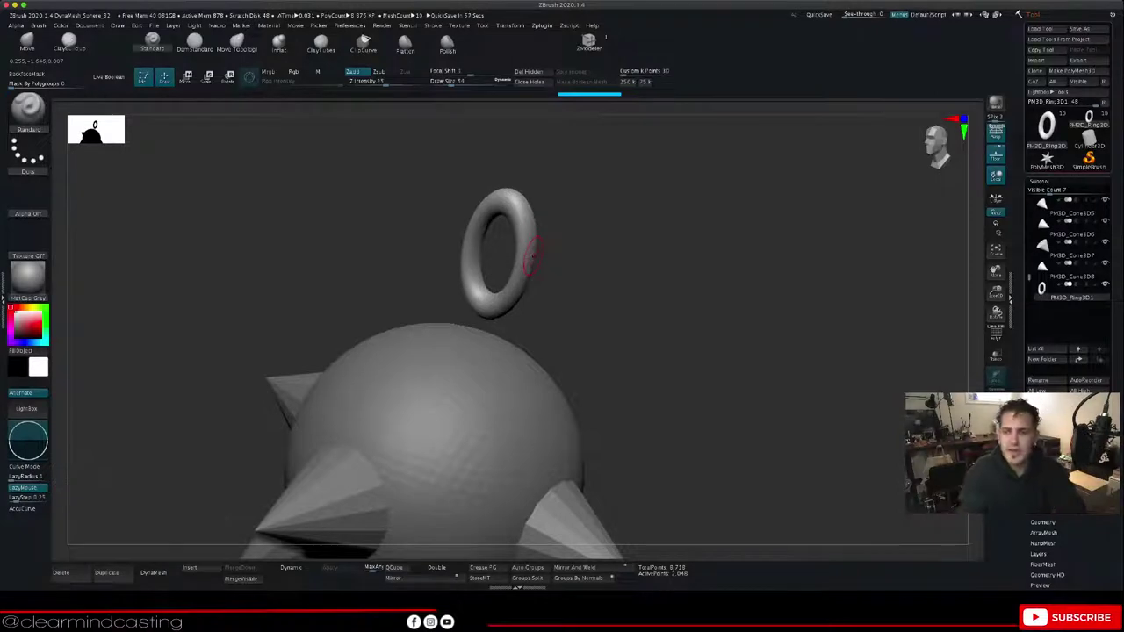
left_click_drag(702, 356, 623, 351)
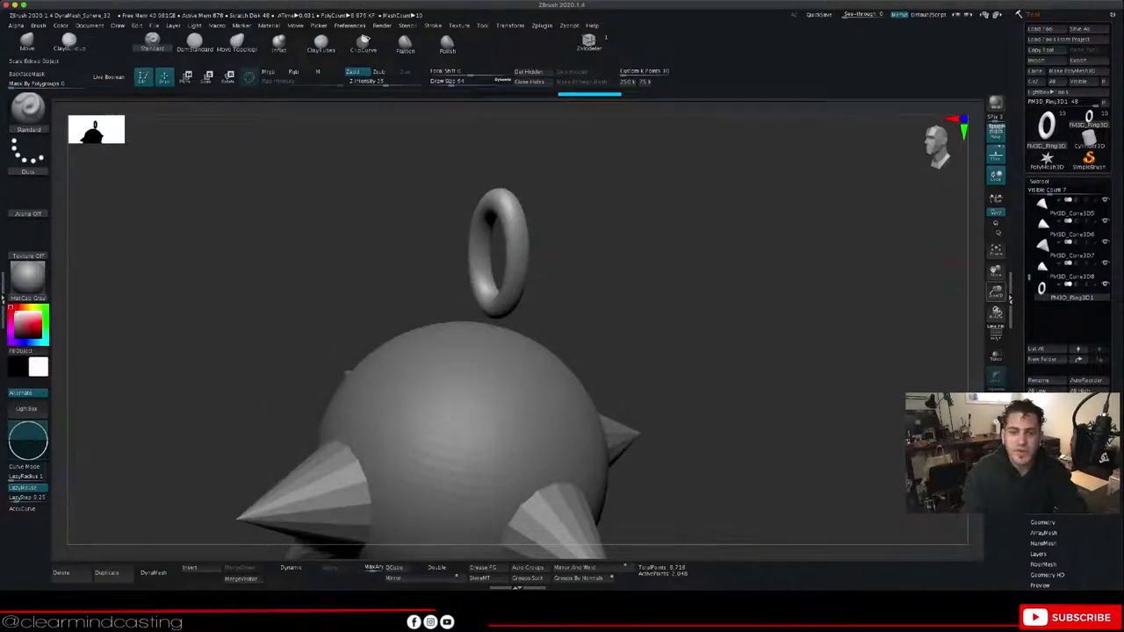
left_click_drag(996, 291, 917, 241)
left_click_drag(721, 351, 685, 351)
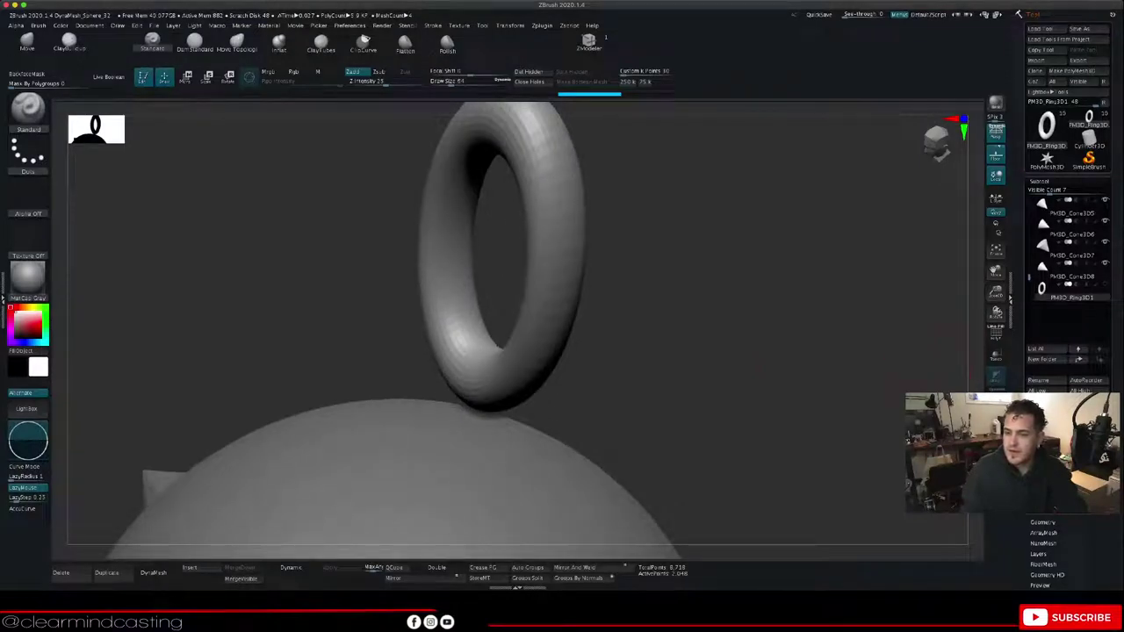
left_click(1043, 523)
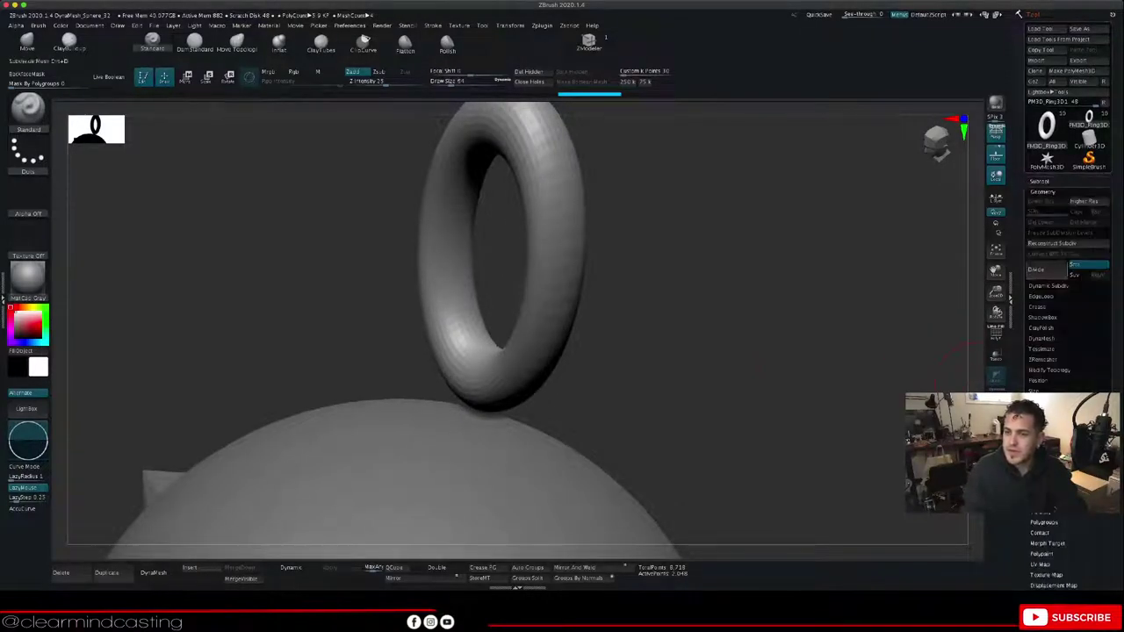
left_click(1043, 270)
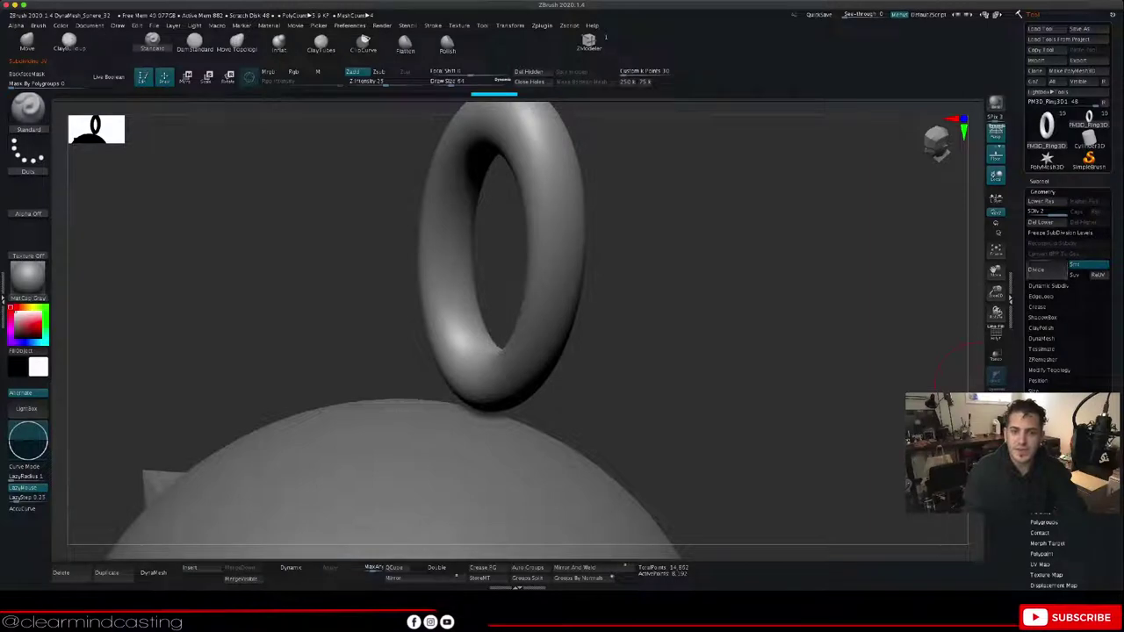
left_click(1044, 270)
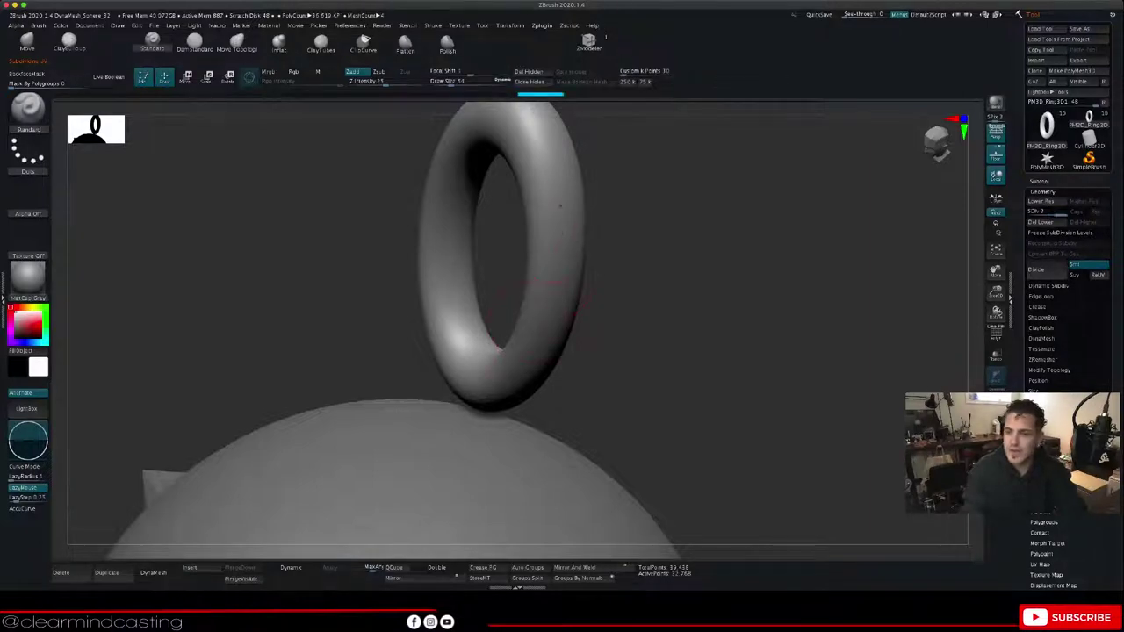
Step: Show the polyframe and compare the ring's mesh with and without its subdivisions, keeping it subdivided
key("shift+f")
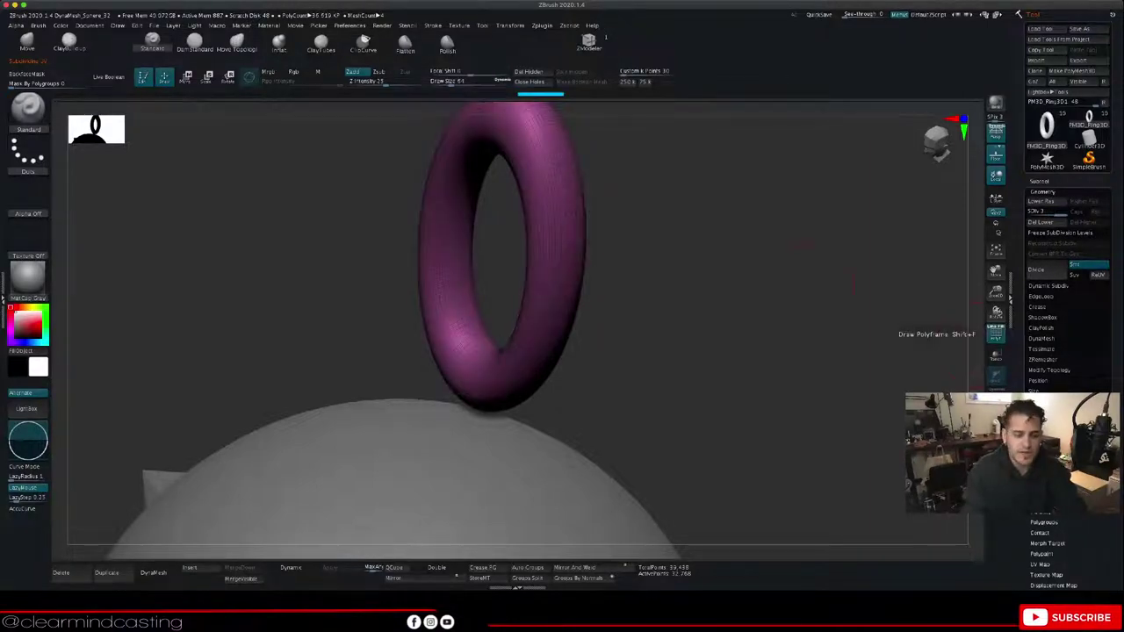
key("ctrl+z")
key("ctrl+z")
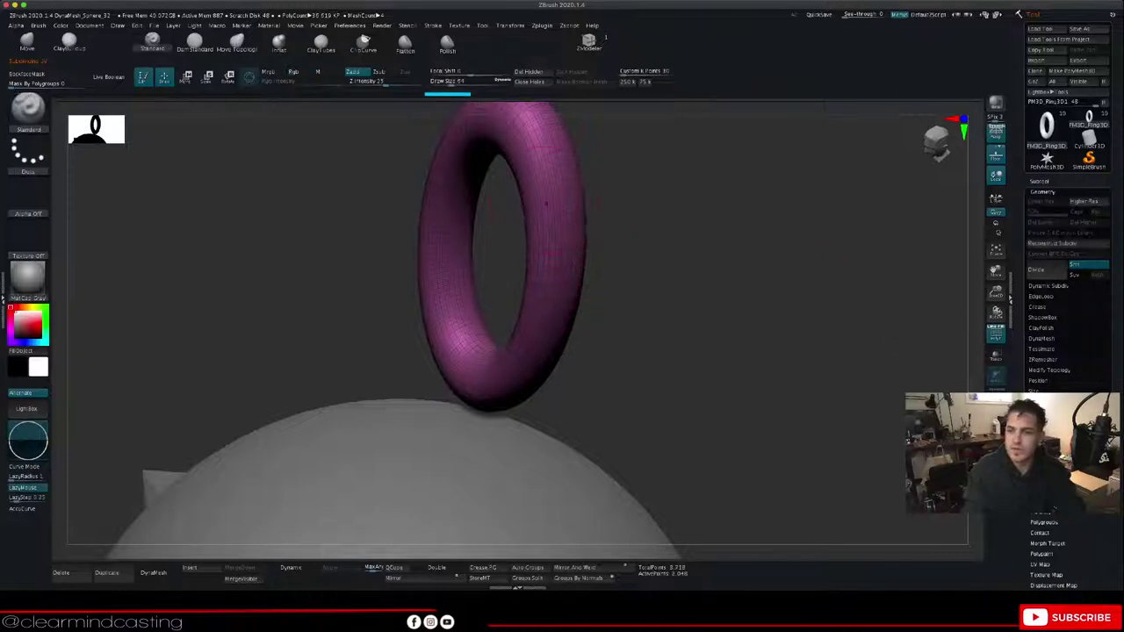
key("d")
key("d")
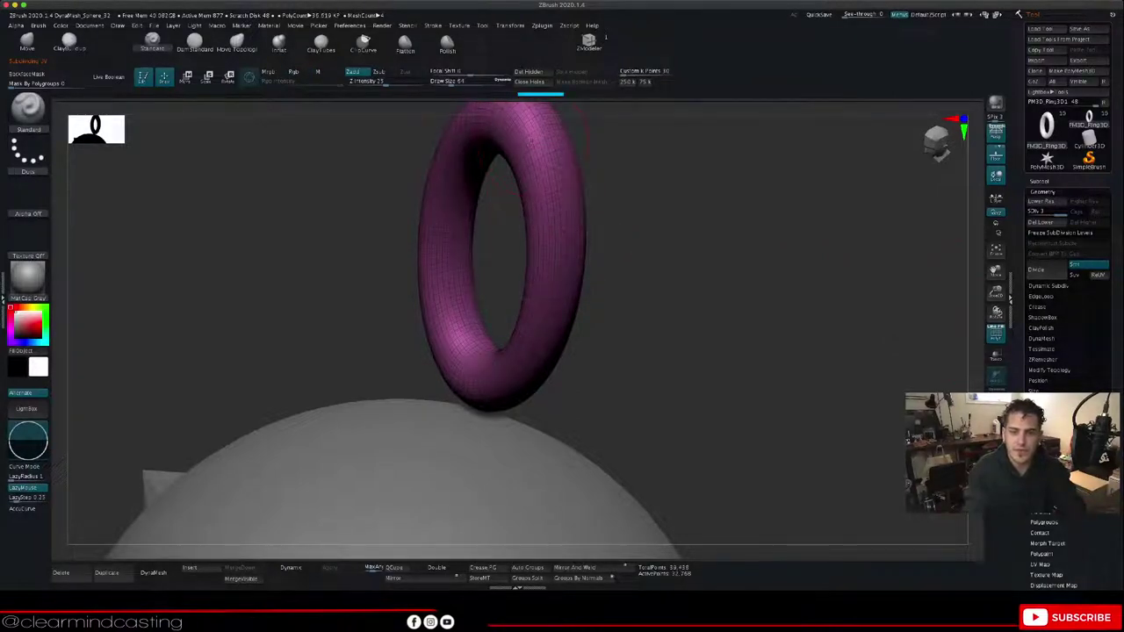
mouse_move(779, 307)
left_mouse_down()
mouse_move(691, 309)
mouse_move(814, 308)
mouse_move(762, 309)
left_mouse_up()
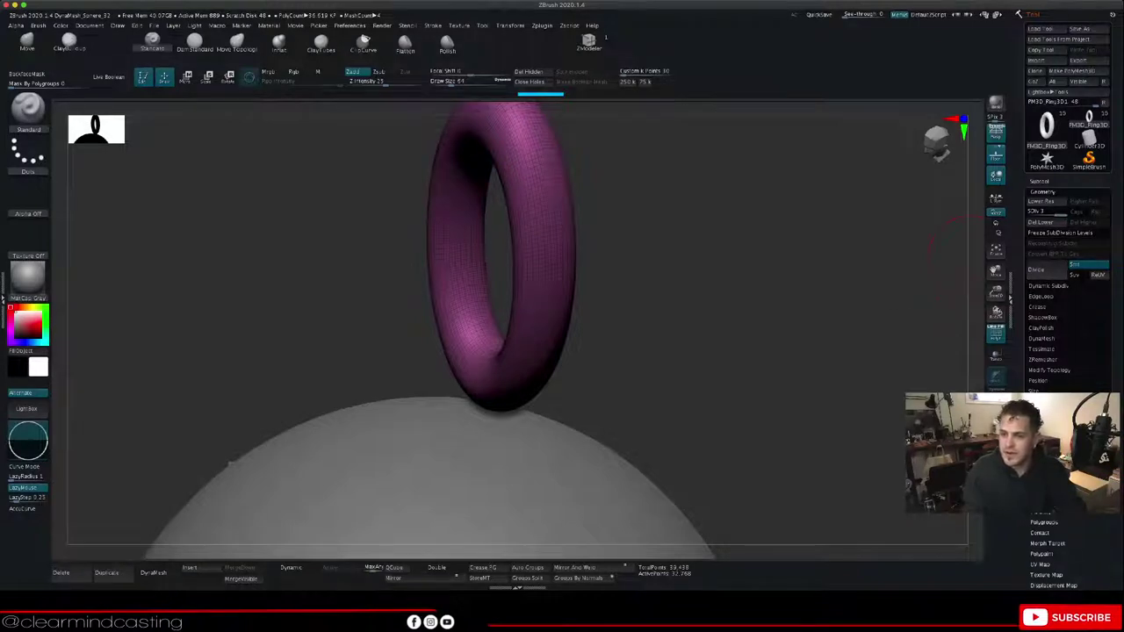
Step: Look through the ZRemesher and DynaMesh options and examine the ring's mesh from several angles
left_click(1043, 360)
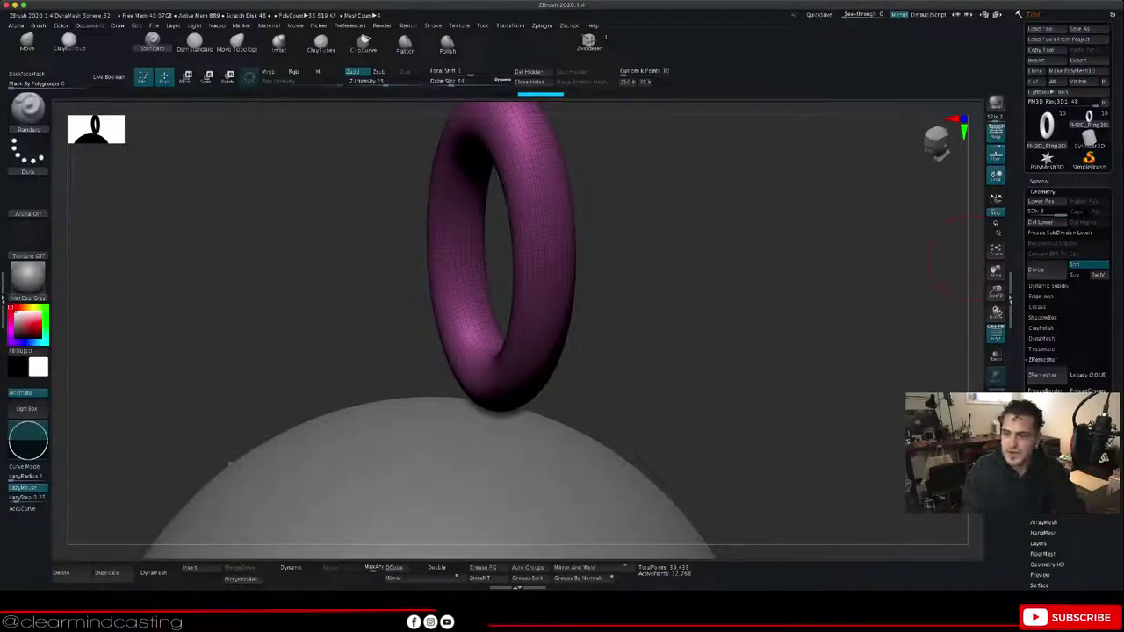
left_click(1043, 360)
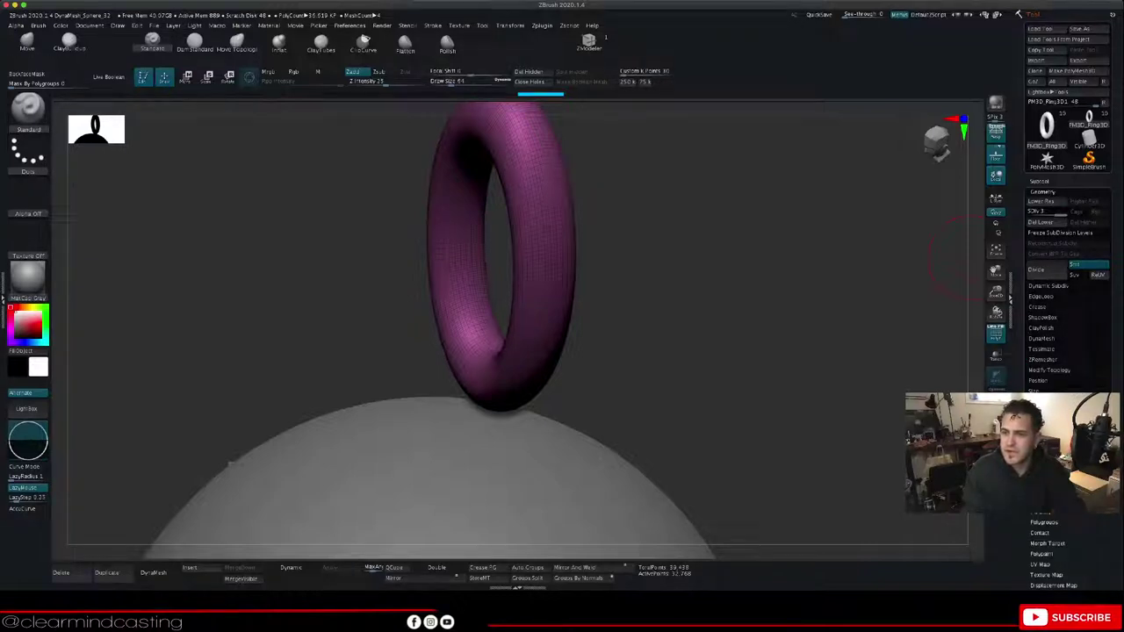
left_click(1043, 360)
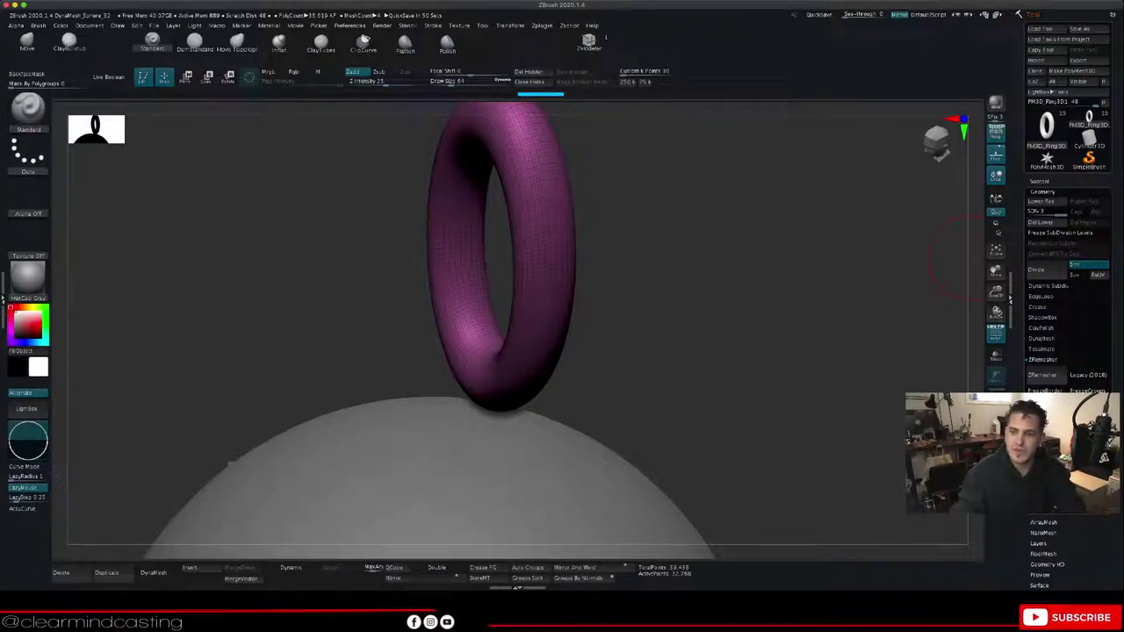
left_click(1041, 339)
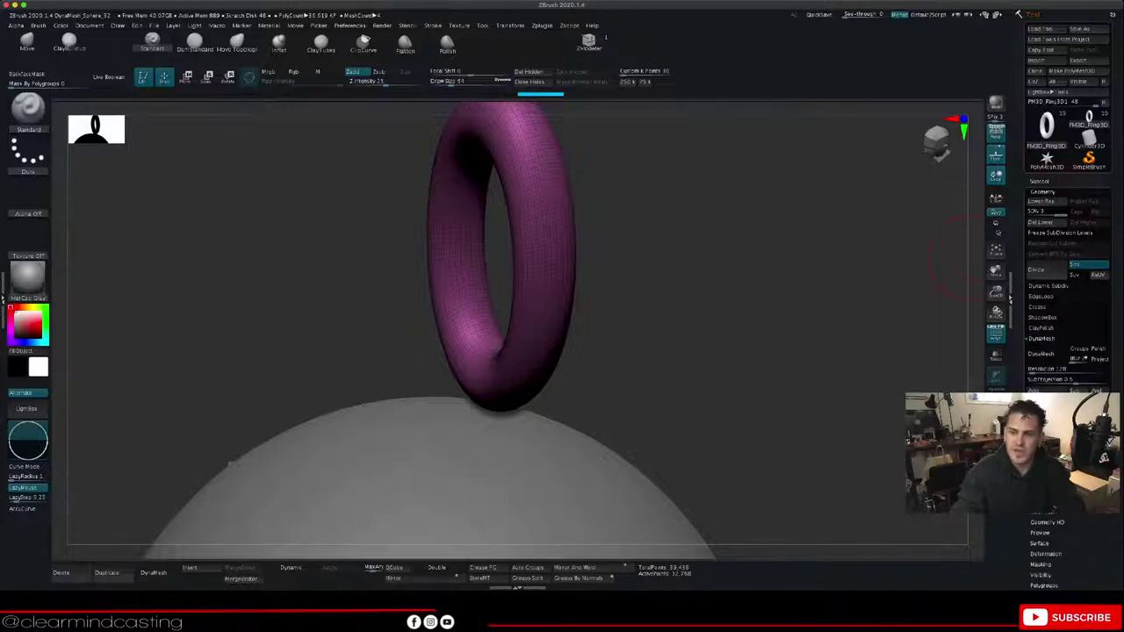
left_click(1041, 339)
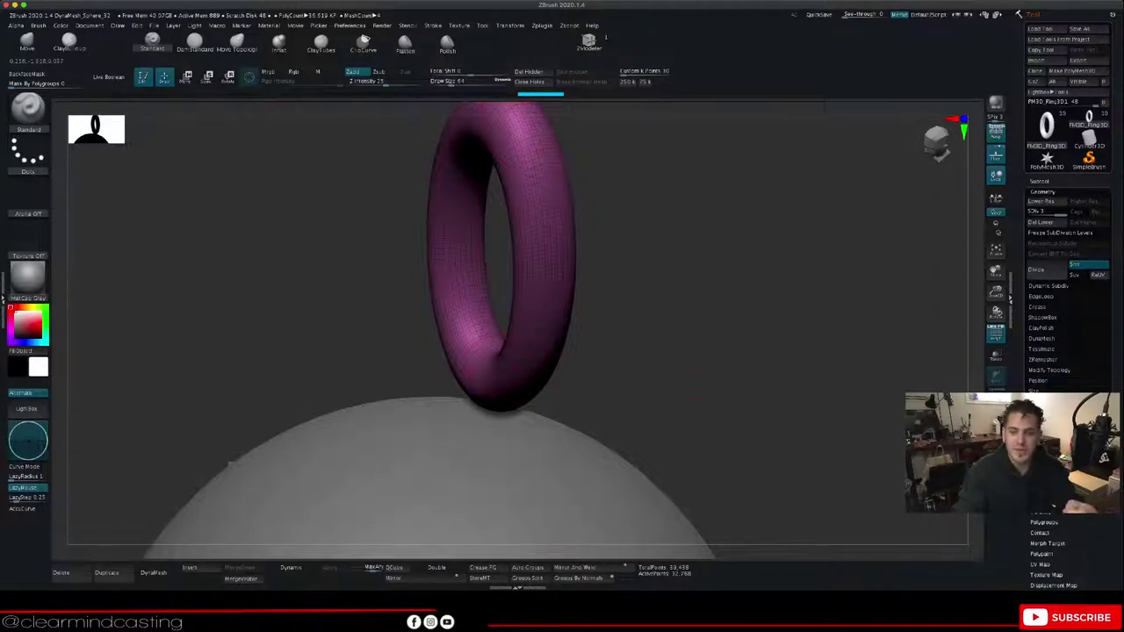
left_click_drag(695, 398, 605, 496)
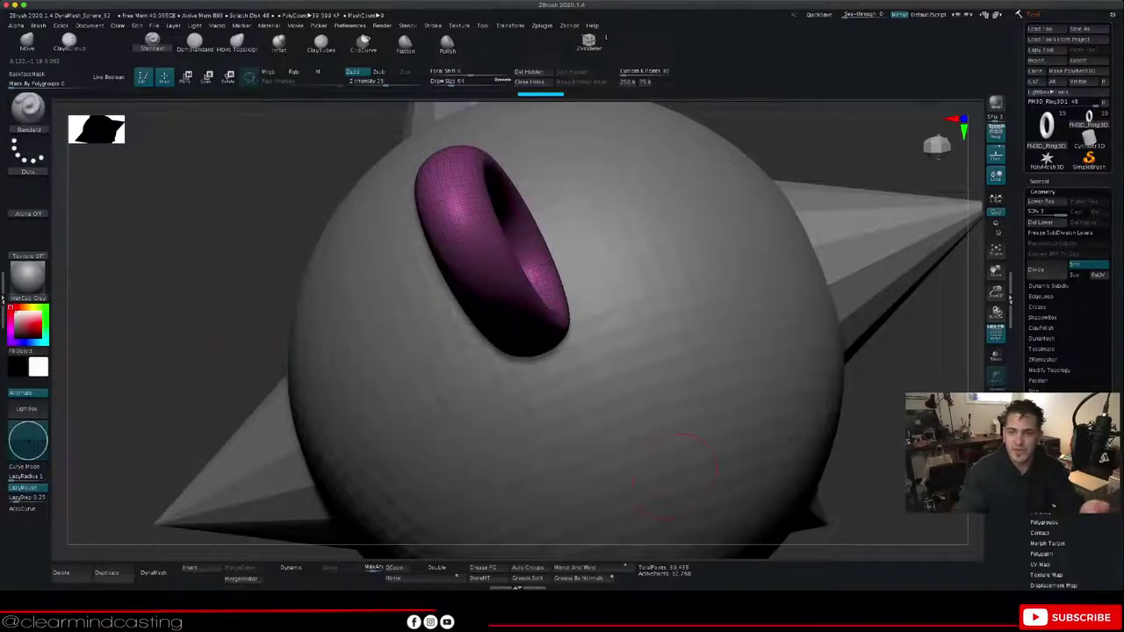
left_click_drag(913, 390, 830, 288)
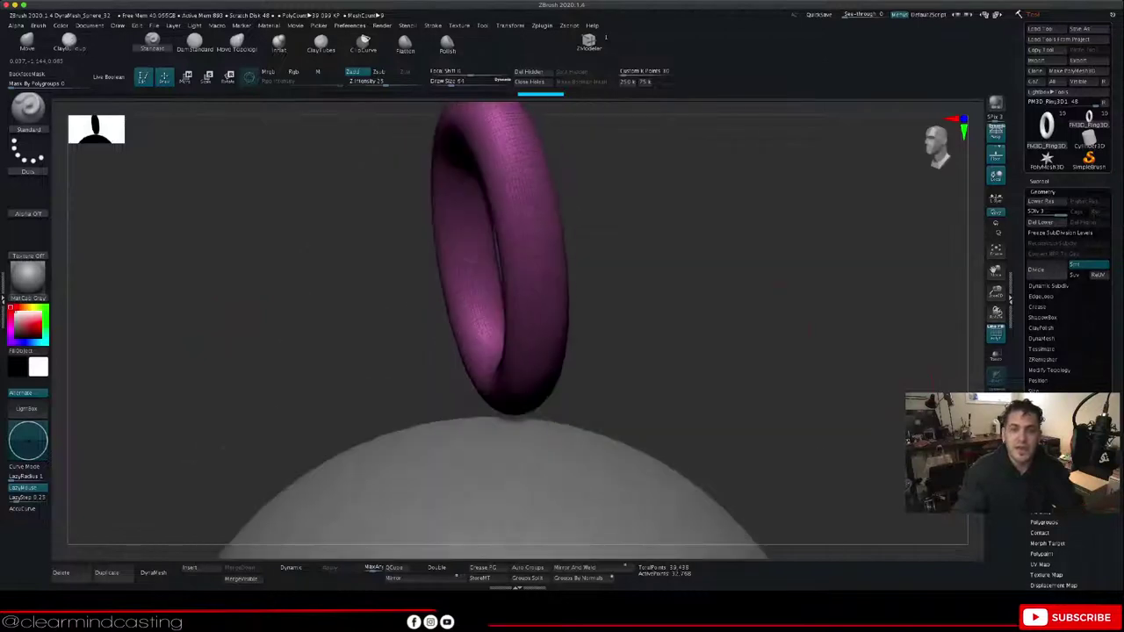
left_click_drag(722, 326, 812, 326)
left_click_drag(656, 300, 689, 303)
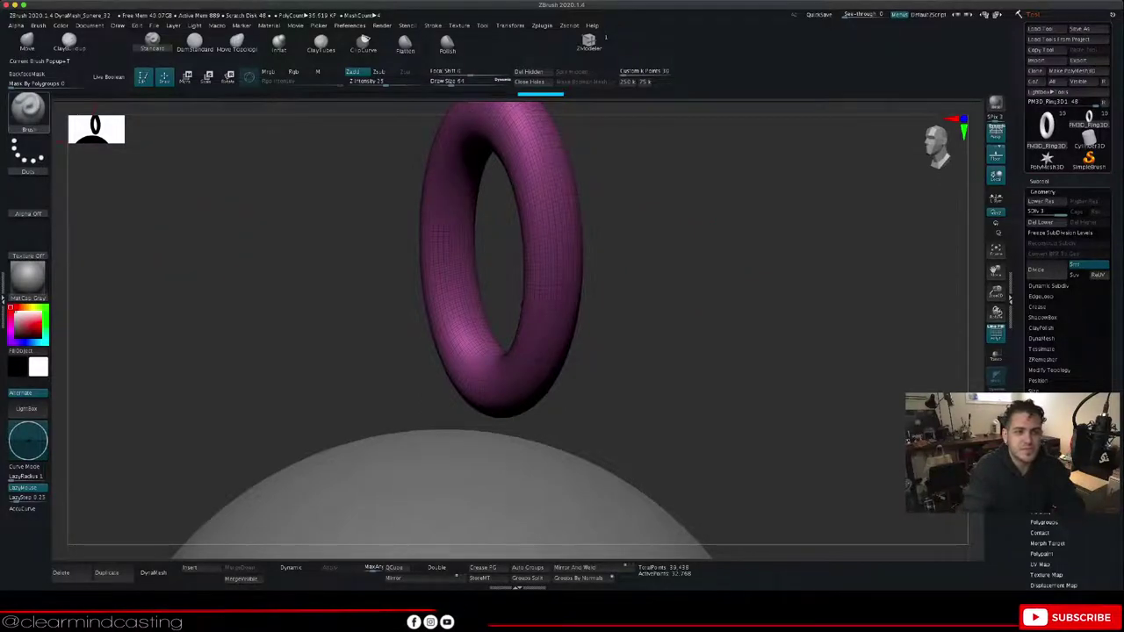
Step: Try pushing the ring's outer side slightly with the Move Topological brush, and undo the change
left_click(28, 109)
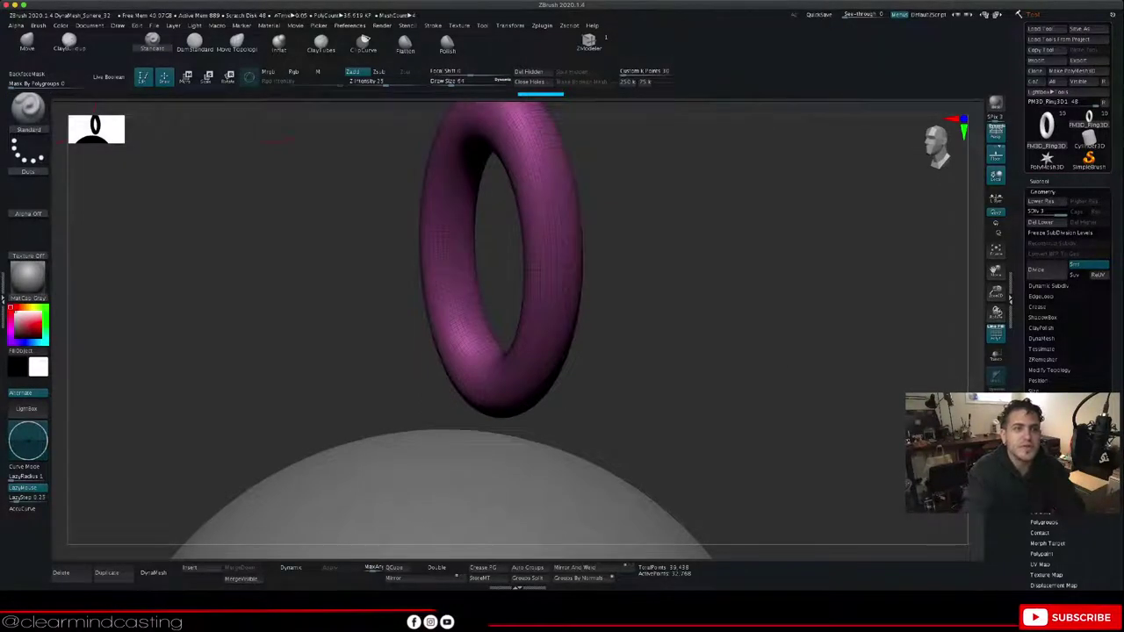
left_click(237, 44)
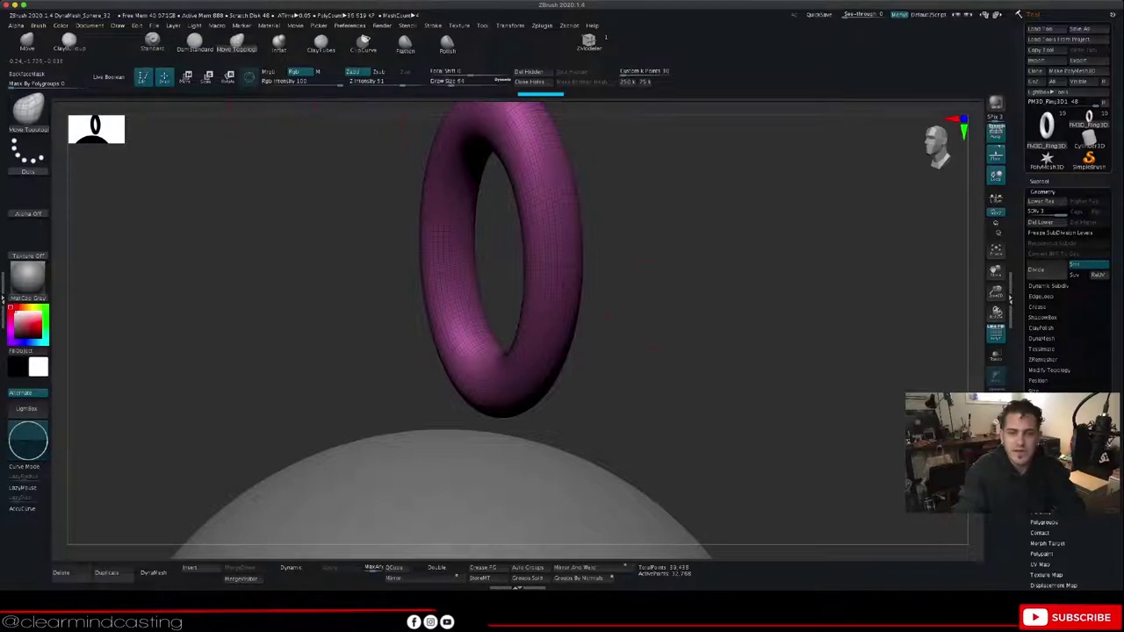
left_click_drag(652, 304, 733, 206)
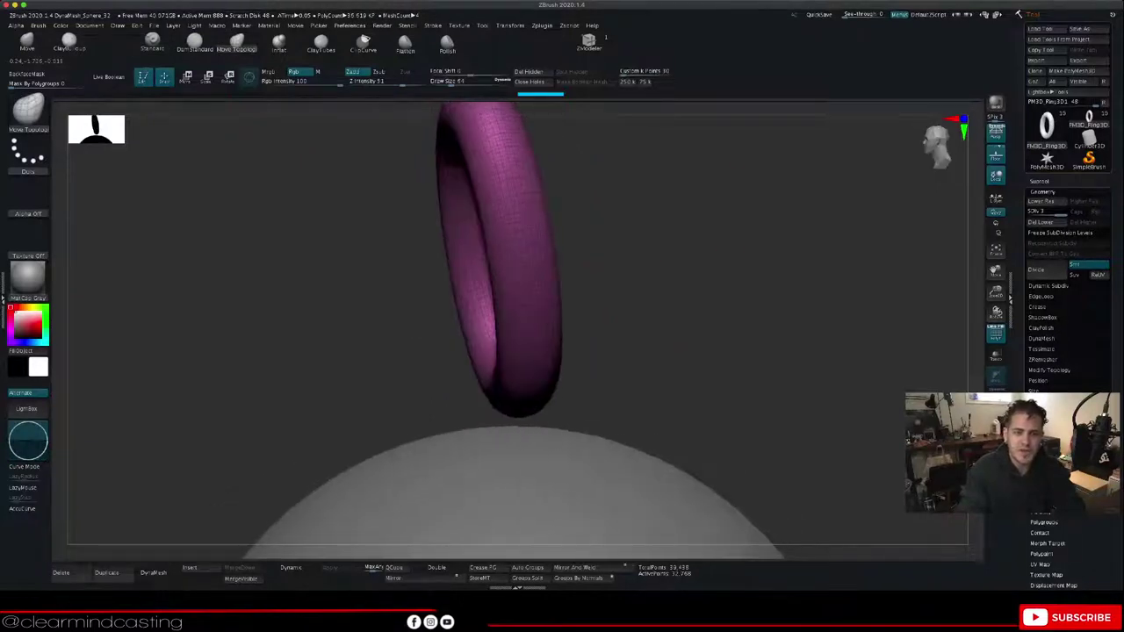
left_click_drag(560, 291, 547, 293)
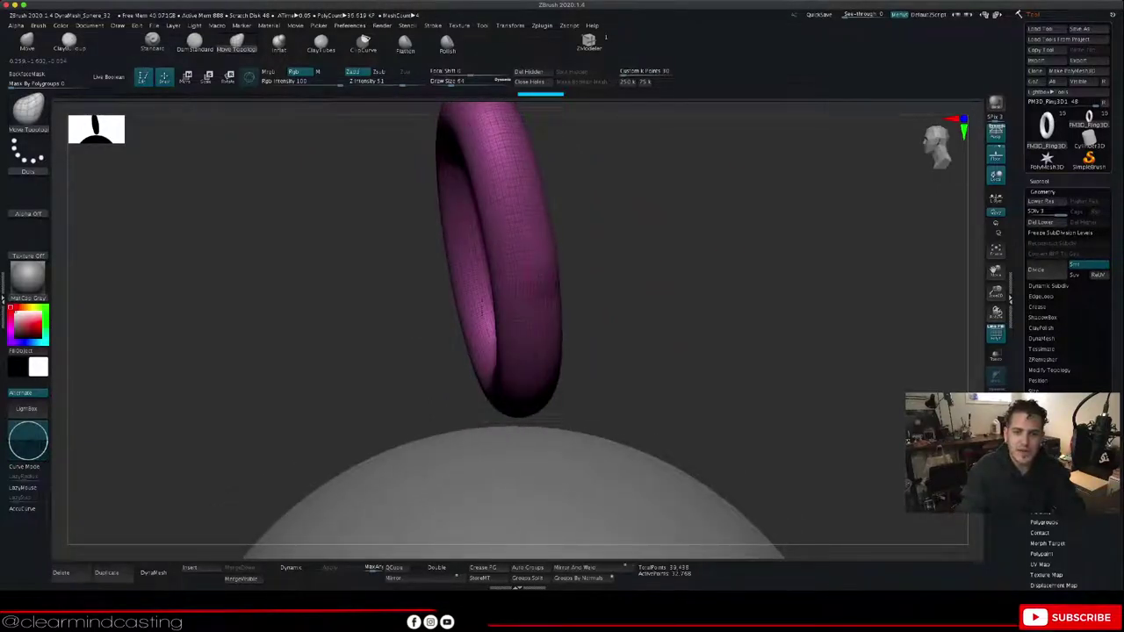
mouse_move(685, 289)
left_mouse_down()
mouse_move(584, 290)
mouse_move(616, 284)
left_mouse_up()
key("ctrl+z")
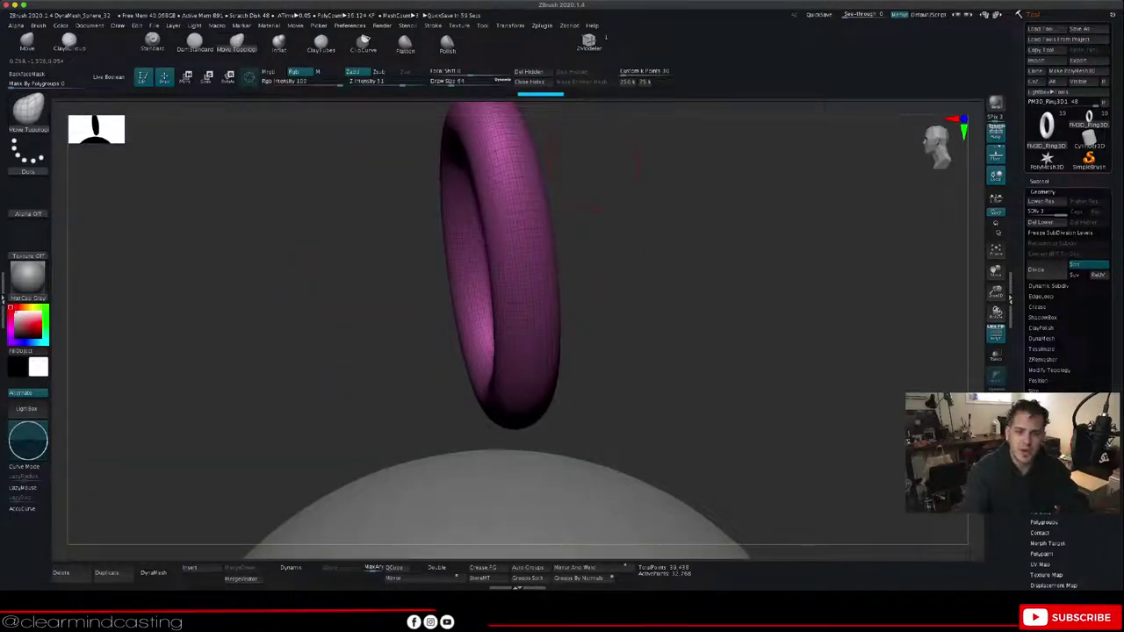
Step: Try several small outward pulls on the ring's side with the Move Topological brush, undoing each one
left_click_drag(535, 286, 555, 292)
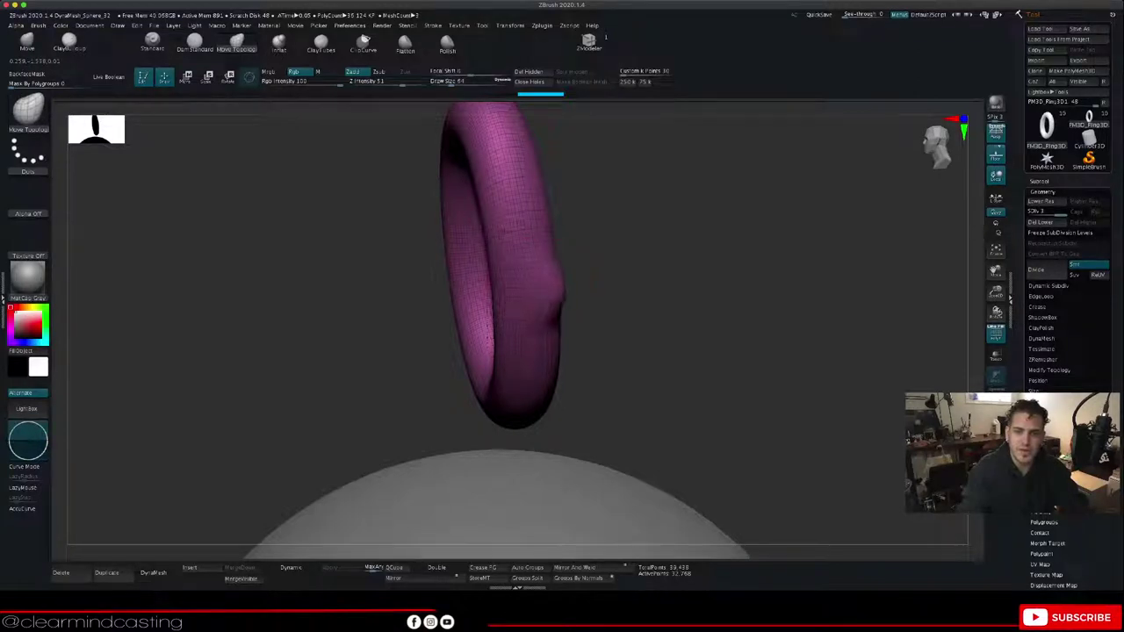
mouse_move(628, 298)
left_mouse_down()
mouse_move(790, 294)
mouse_move(623, 291)
mouse_move(747, 301)
mouse_move(690, 329)
left_mouse_up()
key("ctrl+z")
key("ctrl+z")
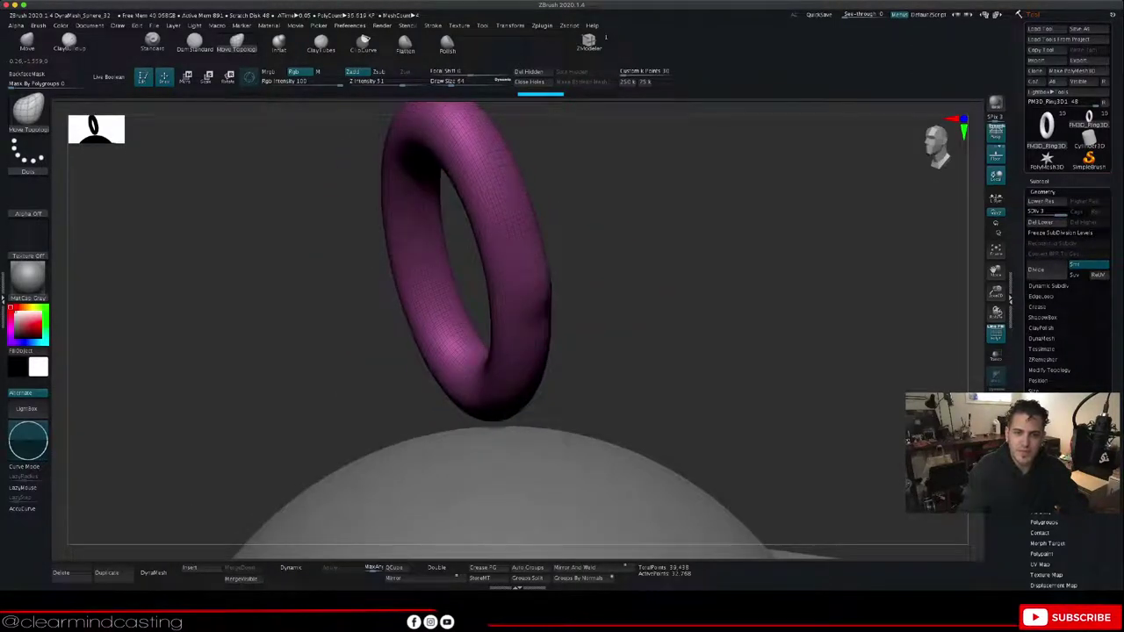
left_click_drag(535, 288, 553, 282)
mouse_move(639, 272)
left_mouse_down()
mouse_move(713, 260)
mouse_move(619, 263)
left_mouse_up()
key("ctrl+z")
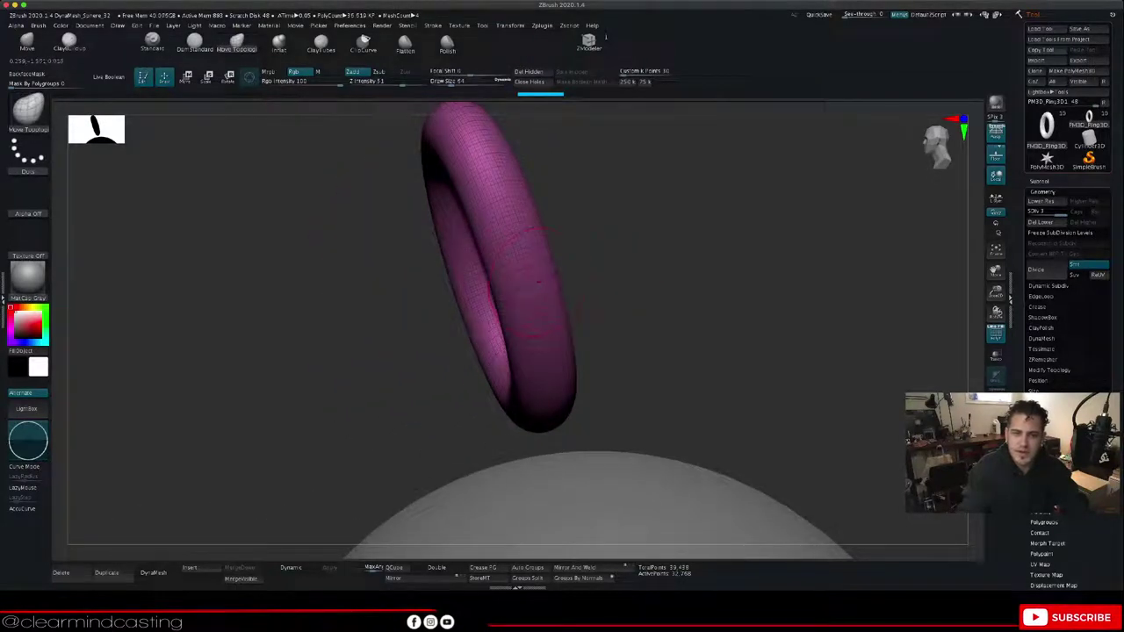
left_click_drag(539, 282, 554, 276)
mouse_move(694, 272)
left_mouse_down()
mouse_move(619, 270)
mouse_move(716, 275)
left_mouse_up()
key("ctrl+z")
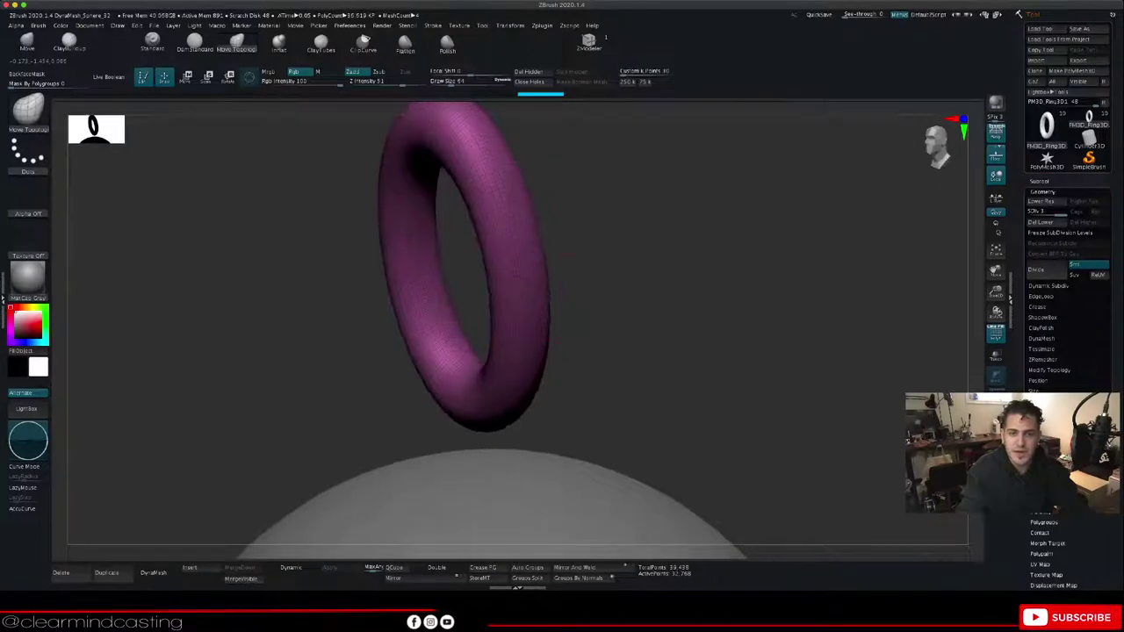
left_click_drag(537, 285, 559, 283)
mouse_move(676, 302)
left_mouse_down()
mouse_move(620, 261)
mouse_move(694, 242)
mouse_move(655, 252)
left_mouse_up()
key("ctrl+z")
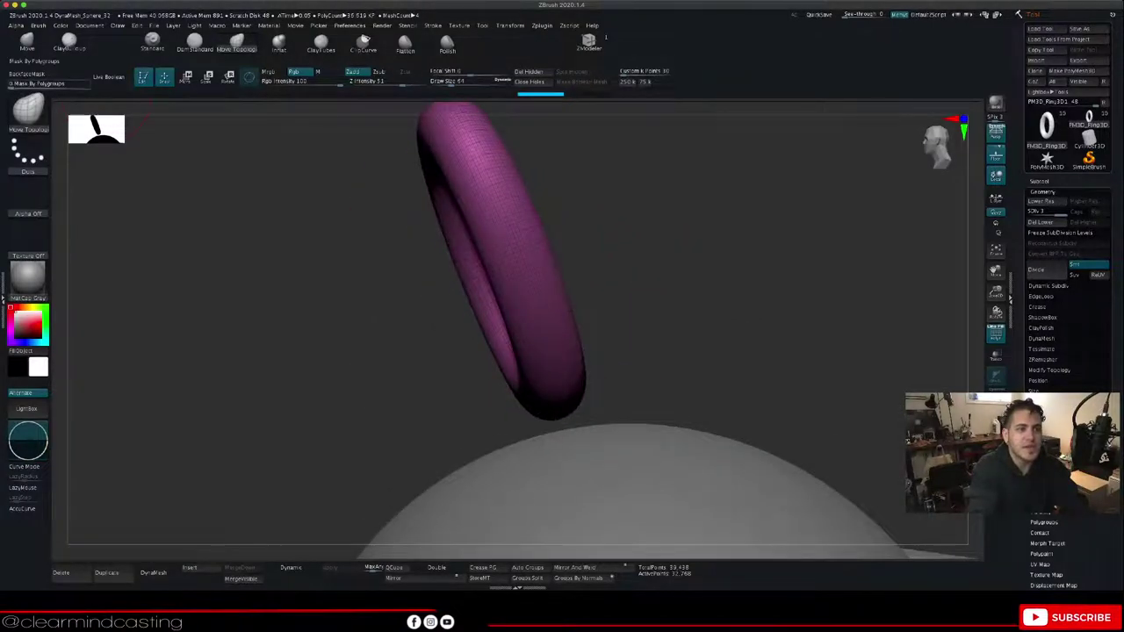
Step: Choose the Clay brush and build up a lump on the ring's outer side
left_click(28, 112)
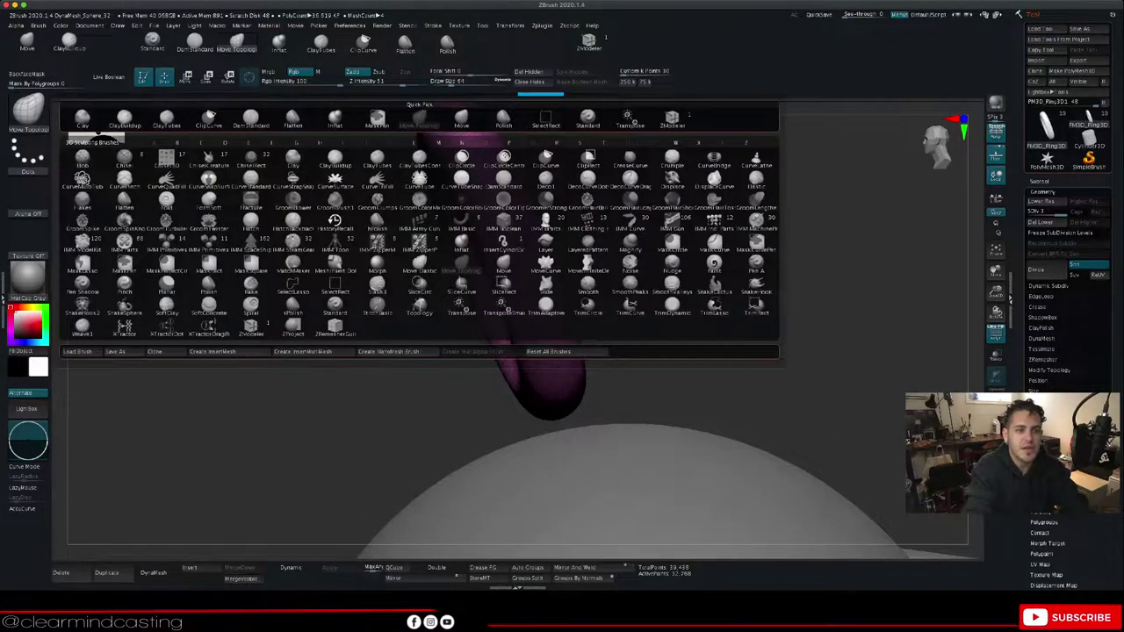
key("c")
left_click(293, 159)
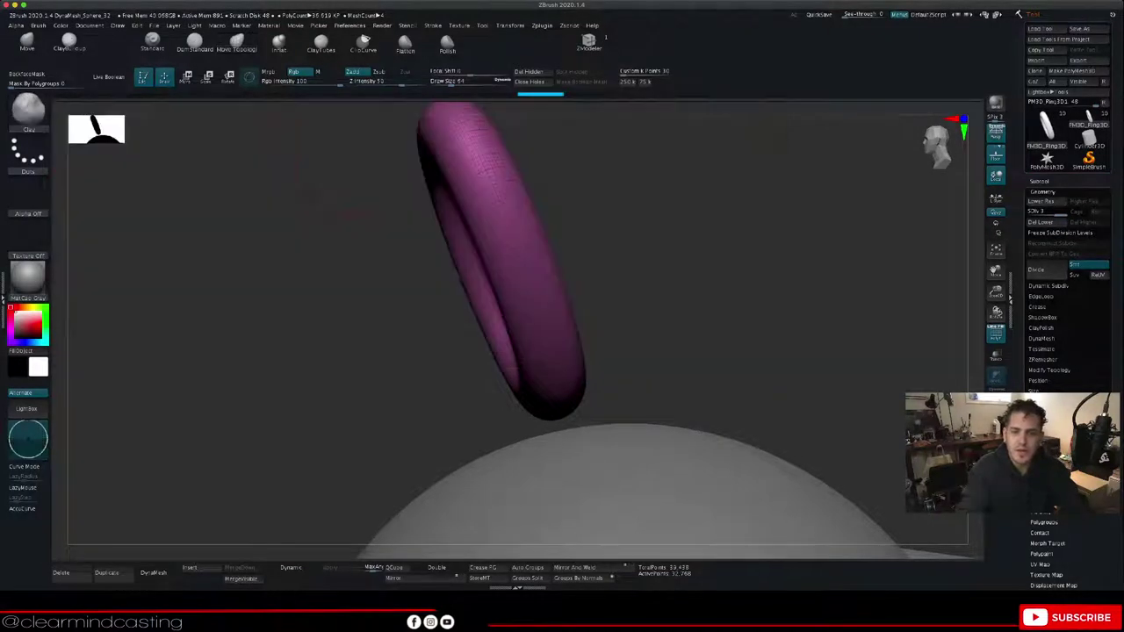
left_click_drag(521, 252, 528, 260)
mouse_move(606, 285)
left_mouse_down()
mouse_move(720, 292)
mouse_move(651, 223)
left_mouse_up()
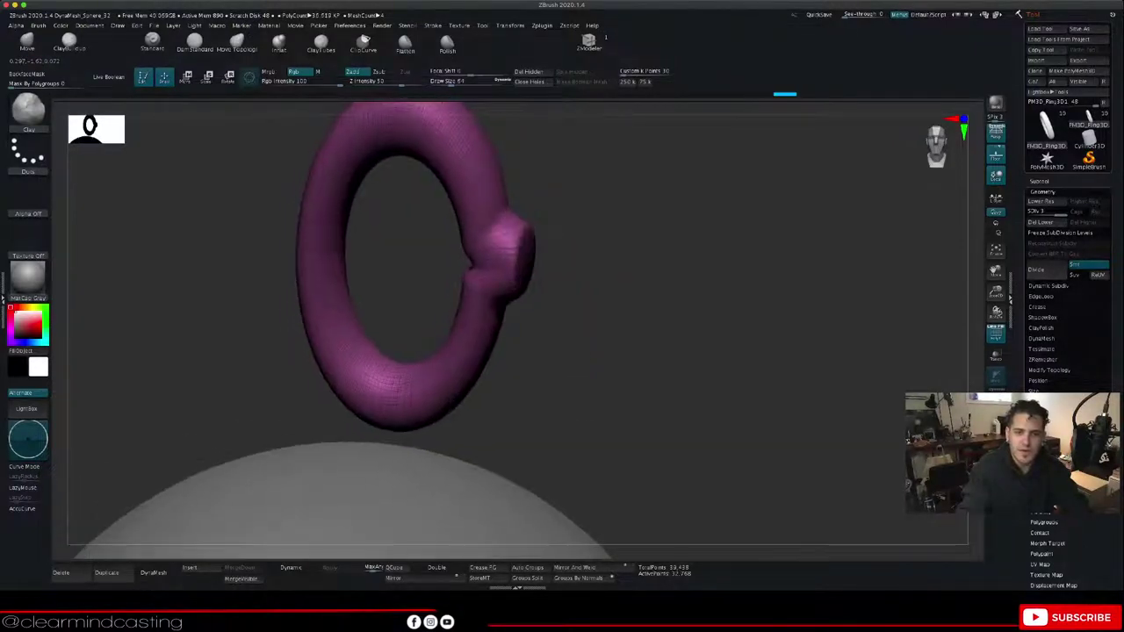
Step: Undo all the clay strokes on the ring and turn on BackfaceMask for the Clay brush
key("ctrl+z")
key("ctrl+z")
key("ctrl+z")
key("ctrl+z")
key("ctrl+z")
key("ctrl+z")
key("ctrl+z")
key("ctrl+z")
key("ctrl+z")
key("ctrl+z")
key("ctrl+z")
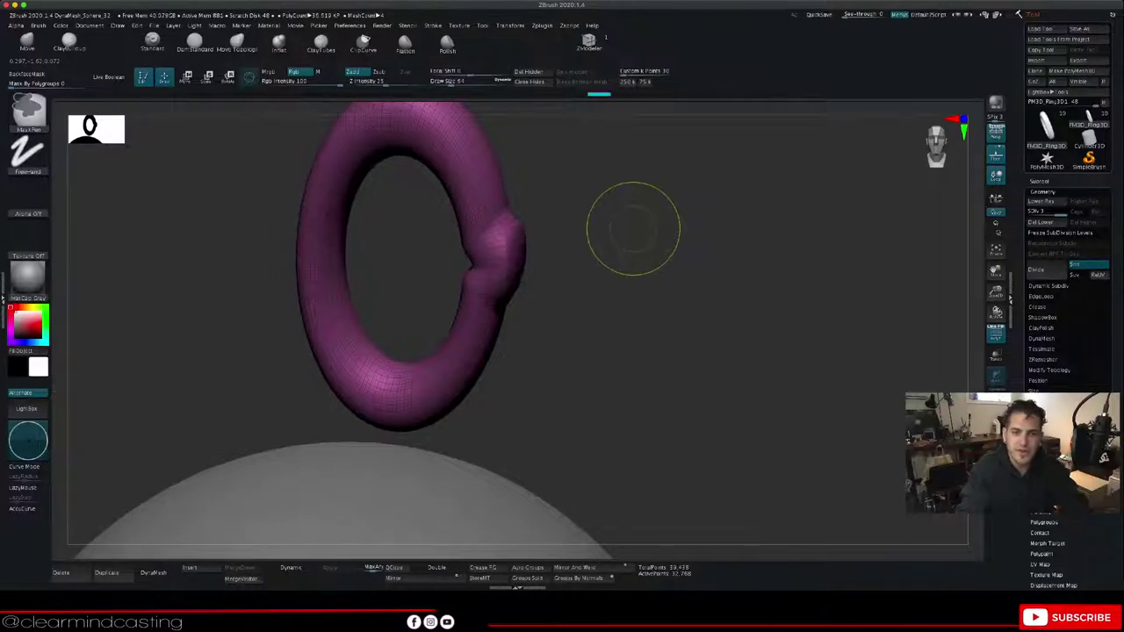
key("ctrl+z")
key("ctrl+z")
key("ctrl+z")
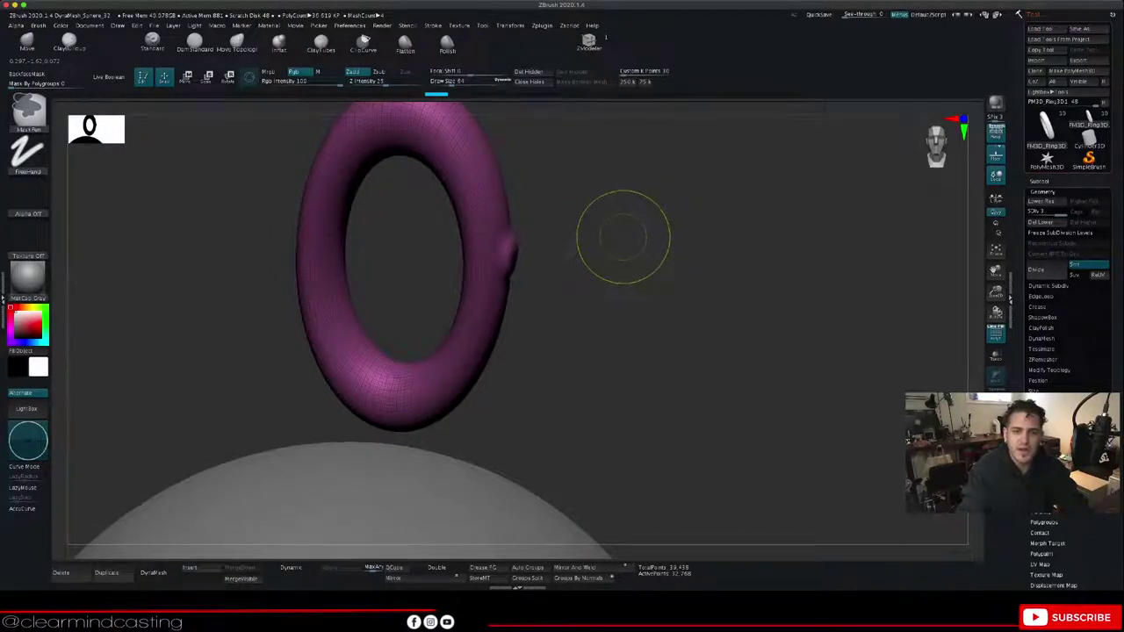
key("ctrl+z")
key("ctrl+z")
key("ctrl+z")
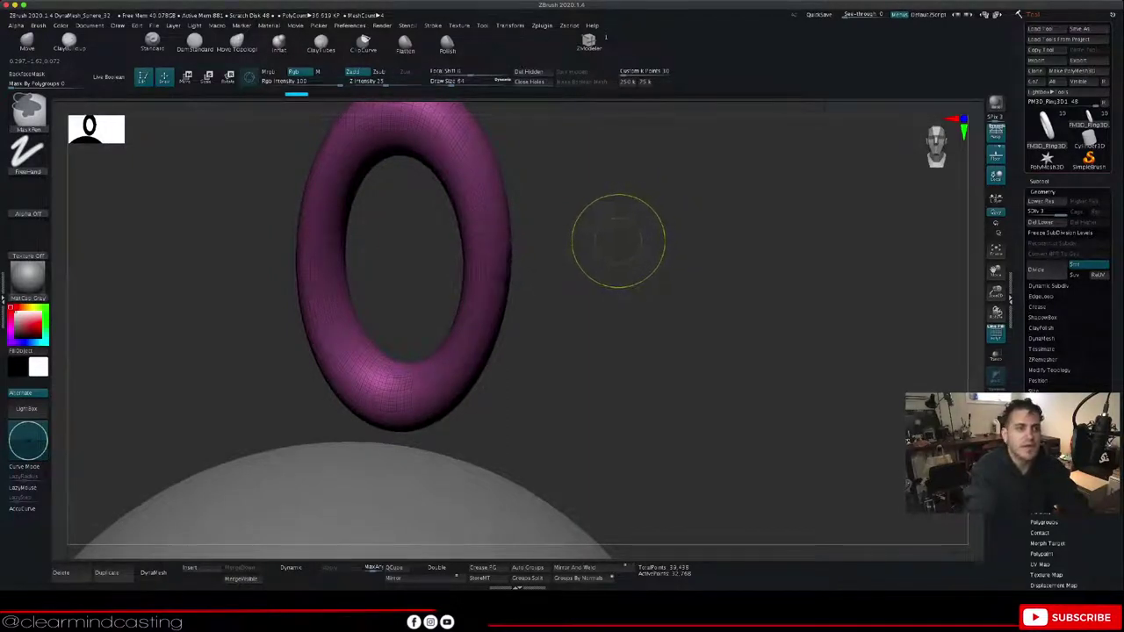
left_click(27, 76)
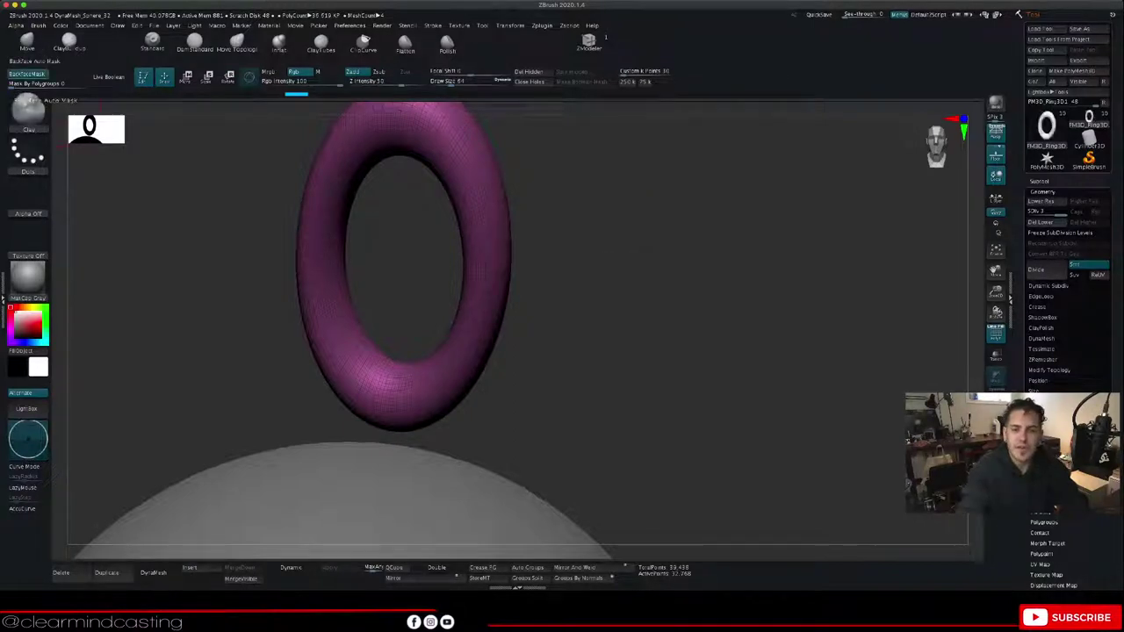
Step: Try a masked Clay stroke at draw size 64 on the ring's outer side, and undo it
left_click_drag(202, 238, 369, 242)
left_click_drag(520, 251, 520, 258)
mouse_move(632, 264)
left_mouse_down()
mouse_move(773, 263)
mouse_move(603, 261)
left_mouse_up()
key("ctrl+z")
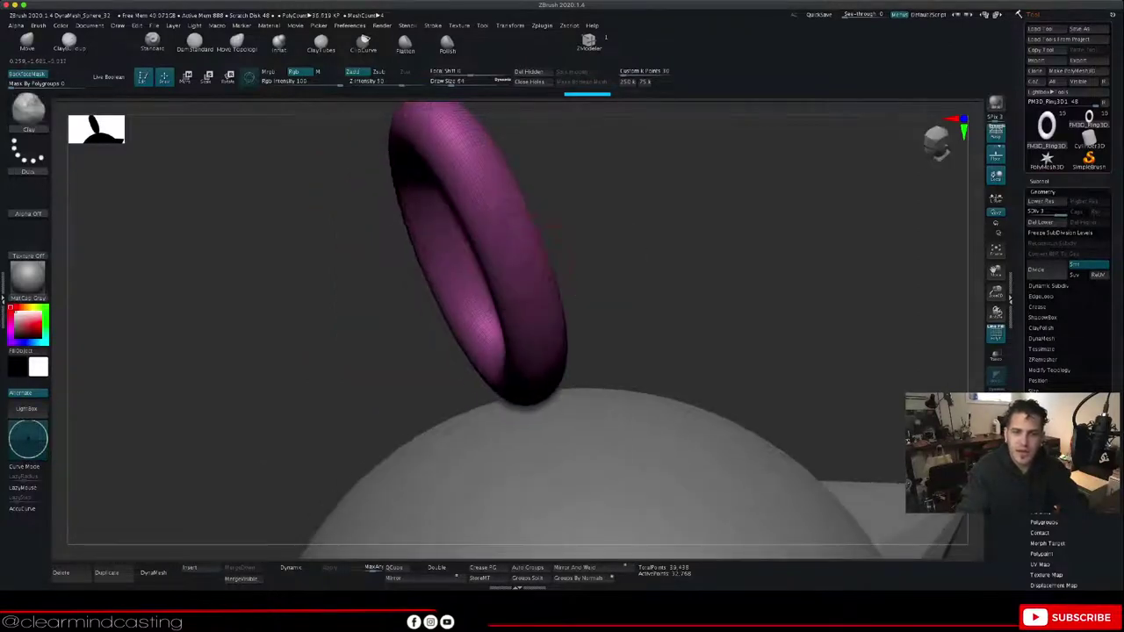
Step: Set the Clay brush's draw size to 31, build up a lump on the ring's outer side and smooth it
mouse_move(520, 261)
left_mouse_down()
mouse_move(532, 260)
mouse_move(511, 229)
left_mouse_up()
left_click(450, 81)
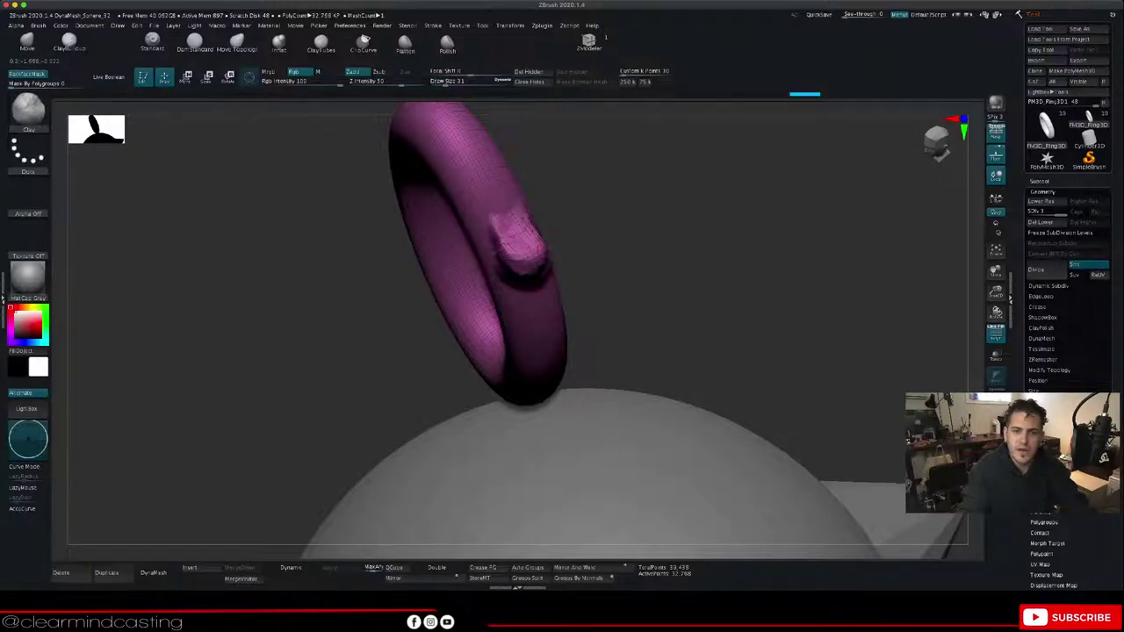
right_click_drag(516, 237, 562, 193)
mouse_move(562, 294)
left_mouse_down()
mouse_move(541, 304)
mouse_move(532, 292)
mouse_move(558, 307)
left_mouse_up()
right_click_drag(562, 303, 663, 272)
left_click_drag(497, 249, 527, 303, "shift")
left_click_drag(525, 263, 538, 300, "shift")
right_click_drag(628, 259, 492, 267)
left_click_drag(532, 251, 558, 226, "shift")
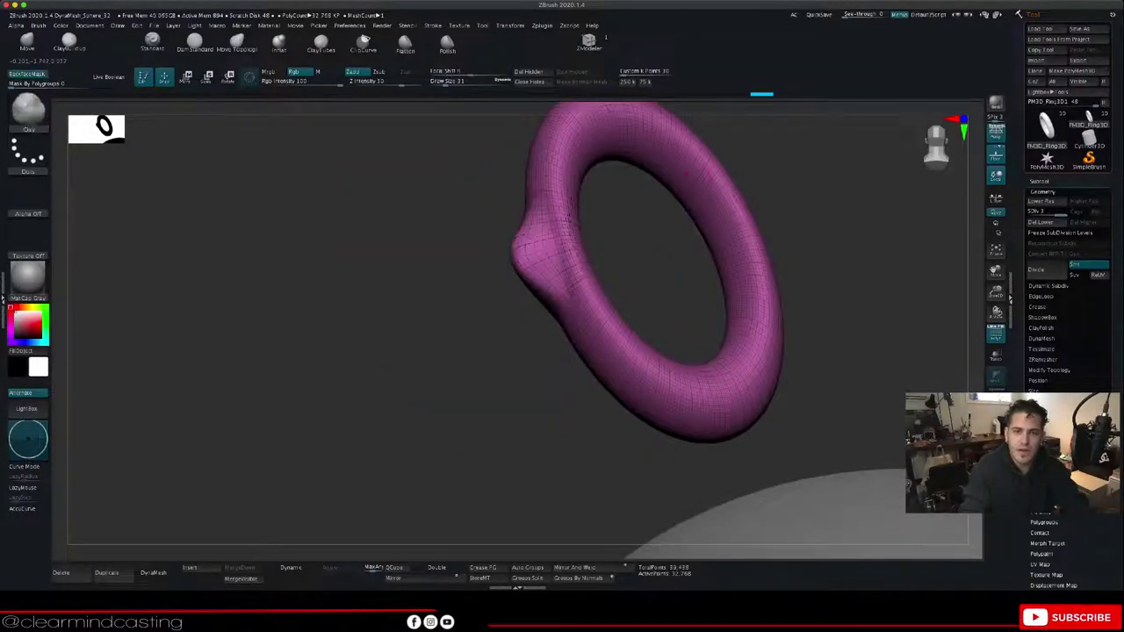
Step: Add more Clay strokes to the lump from both sides and smooth them into a rounded point
right_click_drag(481, 267, 625, 263)
mouse_move(535, 215)
left_mouse_down()
mouse_move(526, 270)
mouse_move(529, 251)
mouse_move(537, 262)
left_mouse_up()
left_click_drag(510, 218, 513, 262)
mouse_move(606, 272)
right_mouse_down()
mouse_move(703, 263)
mouse_move(676, 294)
mouse_move(689, 294)
right_mouse_up()
mouse_move(541, 241)
left_mouse_down("shift")
mouse_move(541, 264)
mouse_move(547, 255)
left_mouse_up("shift")
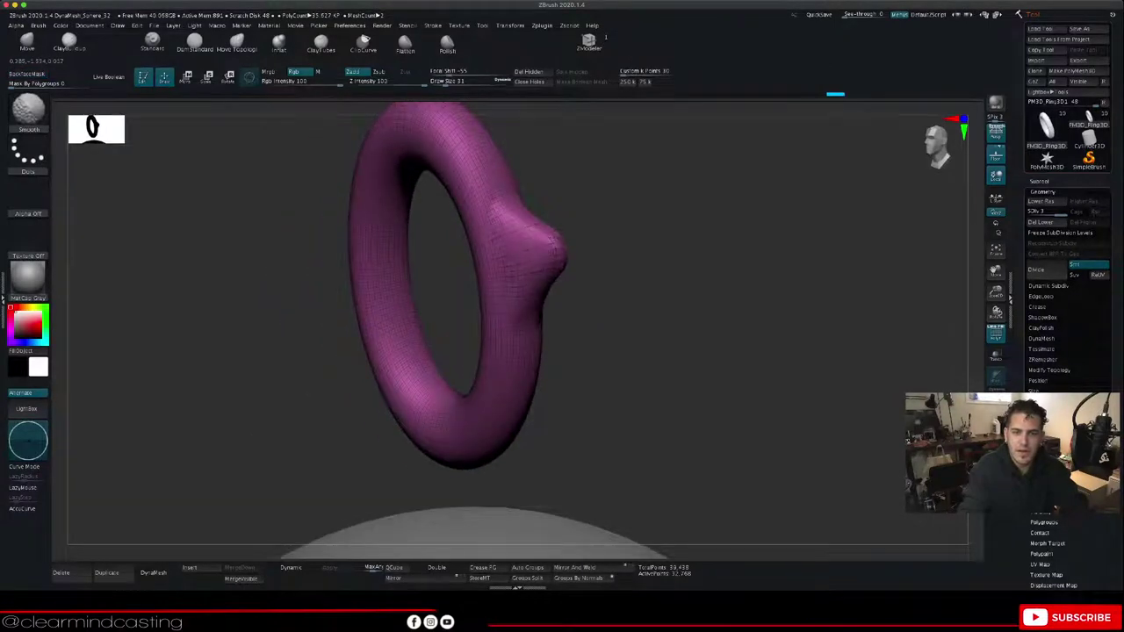
right_click_drag(694, 295, 488, 316)
mouse_move(538, 224)
left_mouse_down()
mouse_move(559, 263)
mouse_move(569, 212)
left_mouse_up()
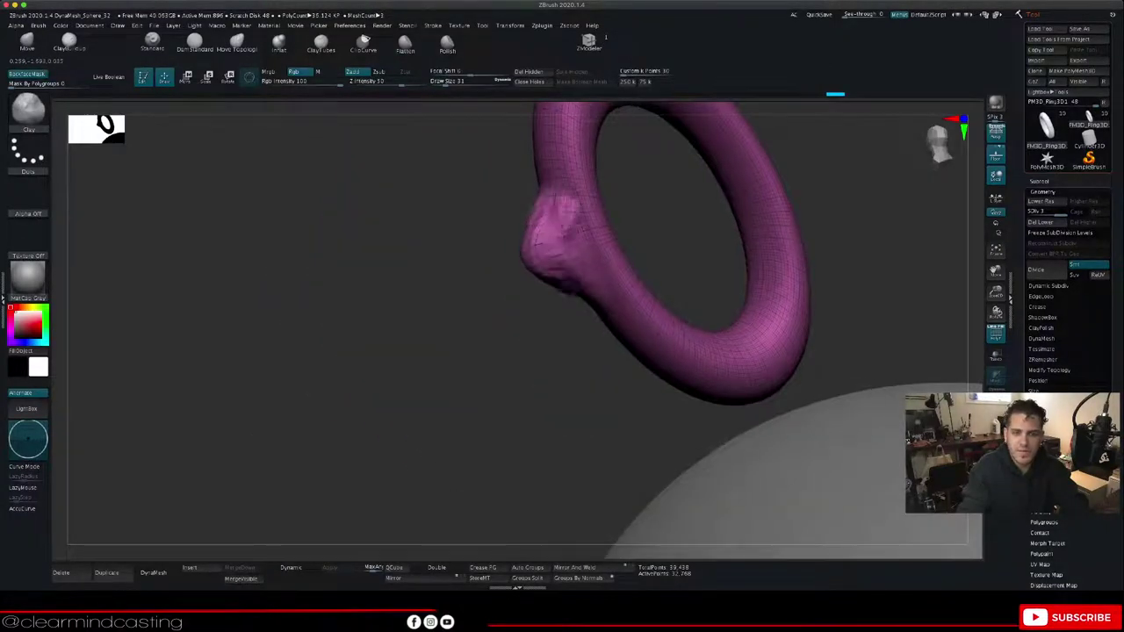
mouse_move(547, 256)
left_mouse_down("shift")
mouse_move(569, 225)
mouse_move(541, 246)
mouse_move(546, 260)
left_mouse_up("shift")
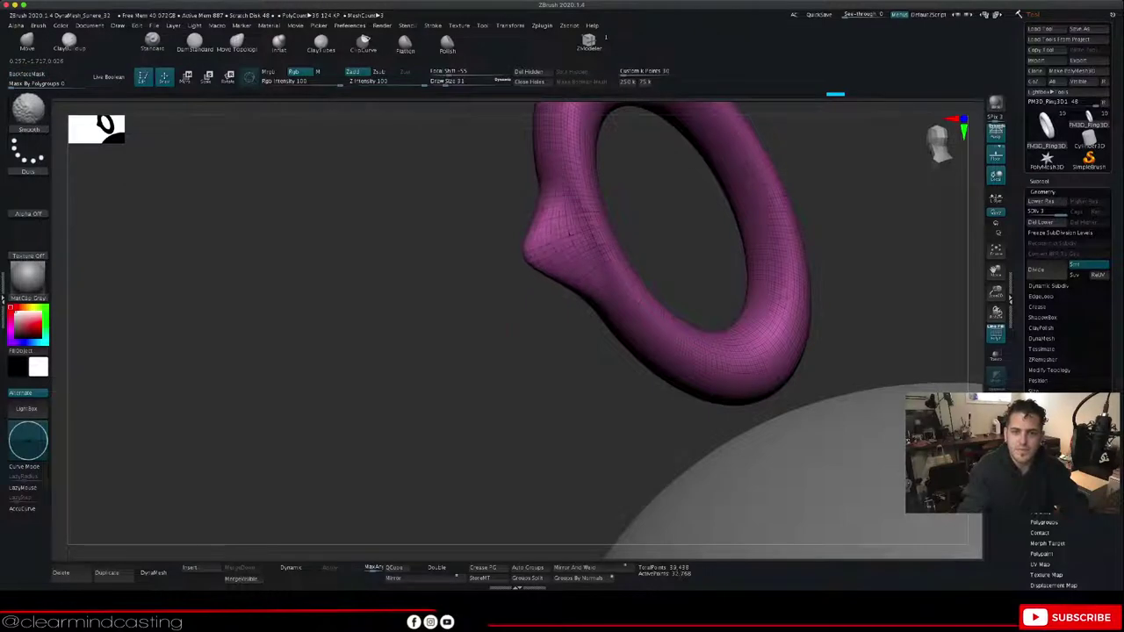
Step: Choose the DamStandard brush, try a crease where the lump meets the ring, and undo the stroke
mouse_move(457, 307)
right_mouse_down()
mouse_move(641, 308)
mouse_move(536, 312)
mouse_move(615, 374)
mouse_move(620, 362)
right_mouse_up()
left_click(195, 42)
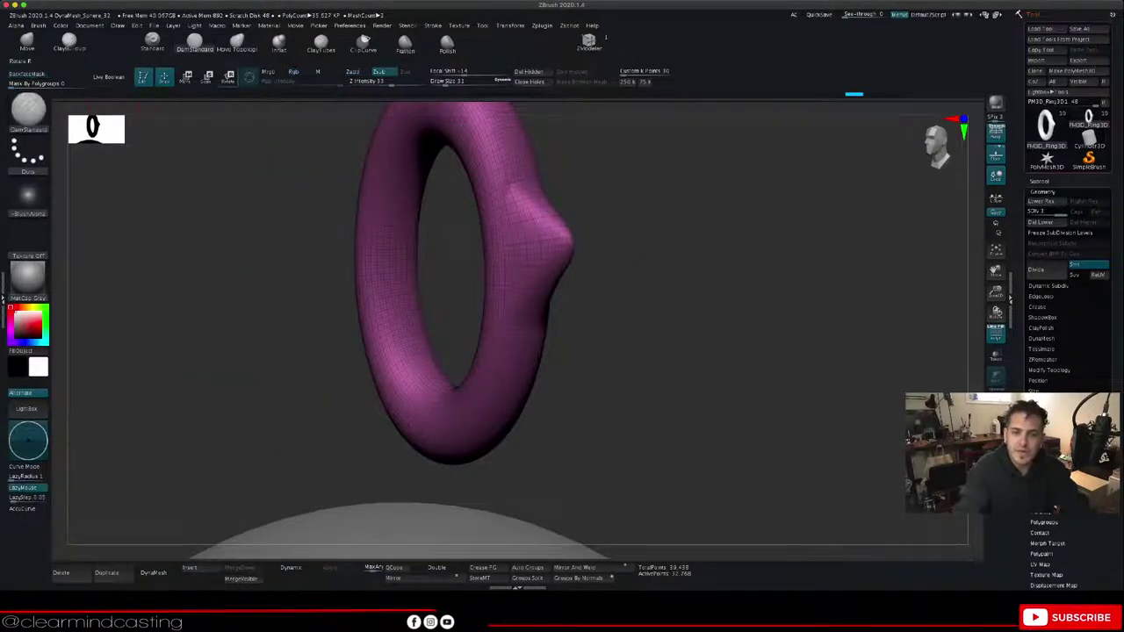
left_click_drag(511, 193, 509, 242)
key("ctrl+z")
Step: Lower the DamStandard brush's Z Intensity to 5, try a fainter crease along the lump's edge, and undo it
left_click(448, 81)
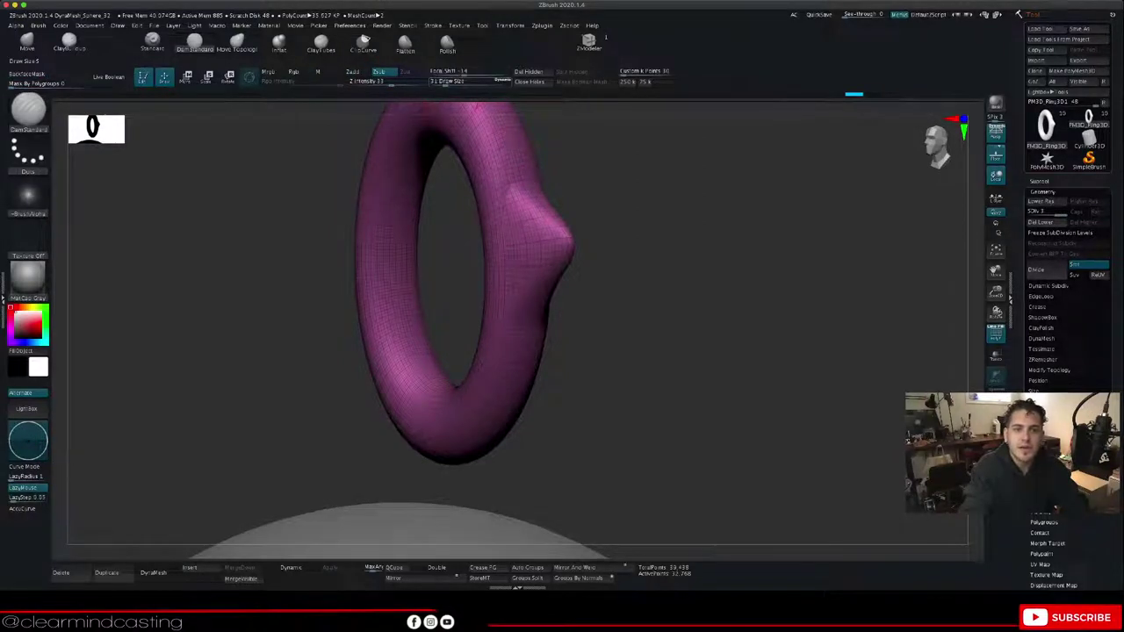
left_click_drag(391, 81, 379, 82)
type("5")
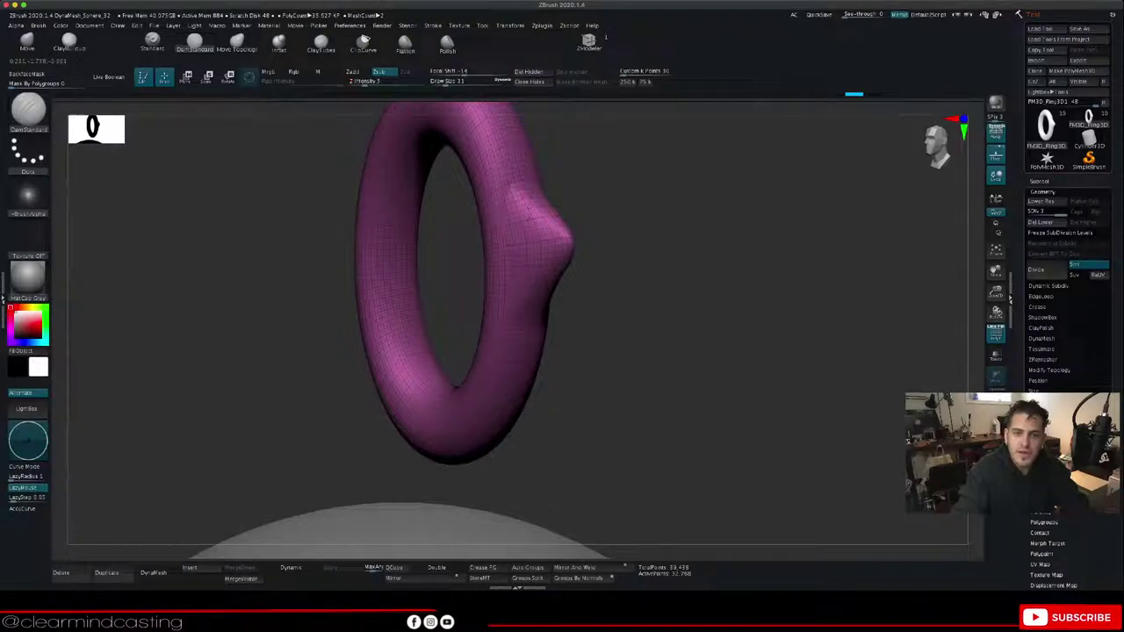
left_click_drag(513, 186, 533, 222)
key("ctrl+z")
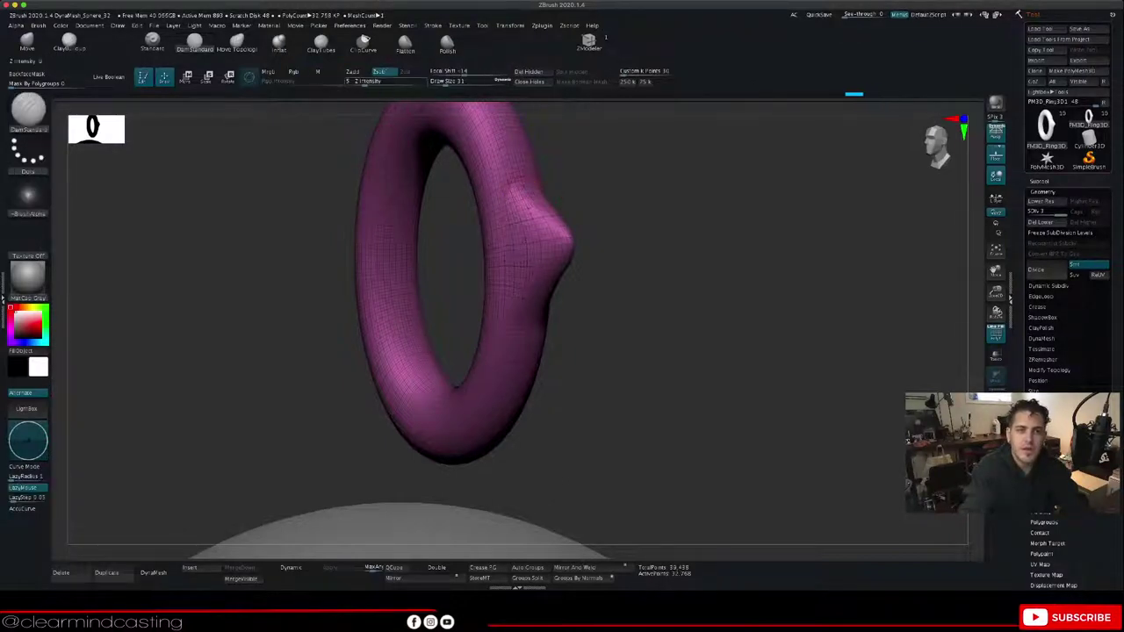
Step: Set the DamStandard brush's Z Intensity to 12 and carve a crease all around the base of the lump
left_click(366, 82)
left_click_drag(366, 81, 378, 81)
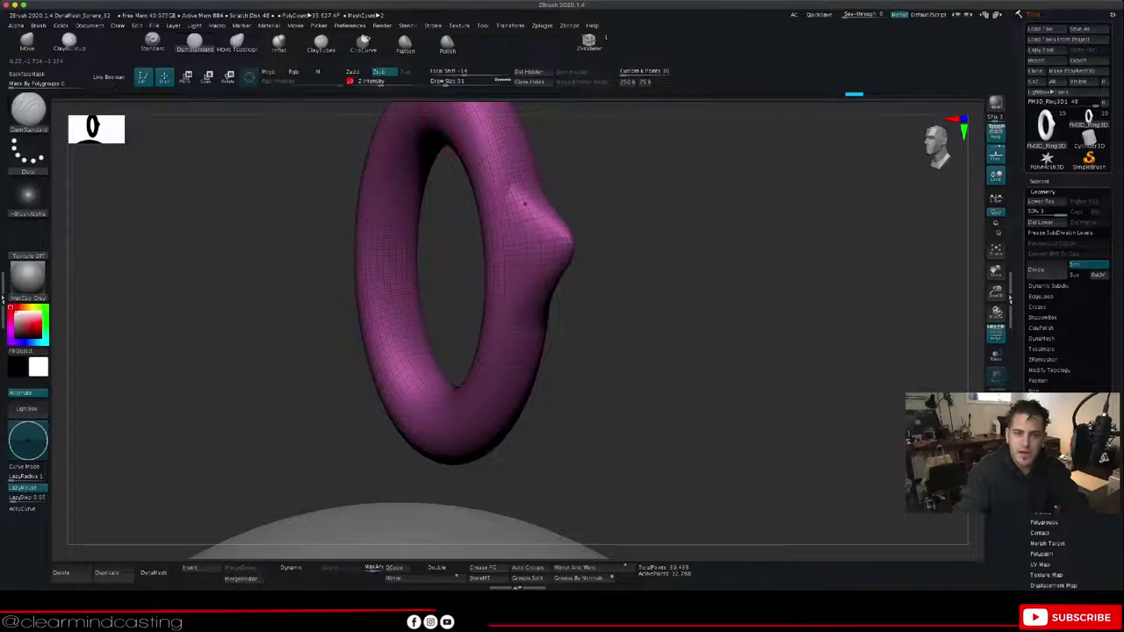
mouse_move(504, 232)
left_mouse_down()
mouse_move(499, 269)
mouse_move(518, 309)
left_mouse_up()
left_click_drag(650, 195, 527, 224)
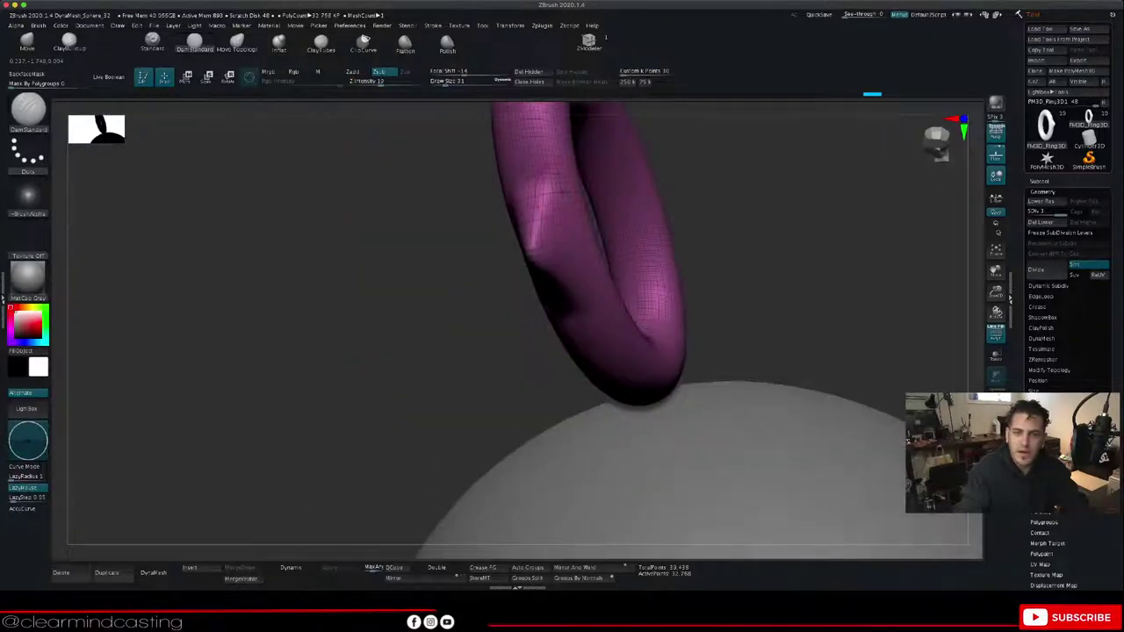
left_click_drag(550, 186, 575, 229)
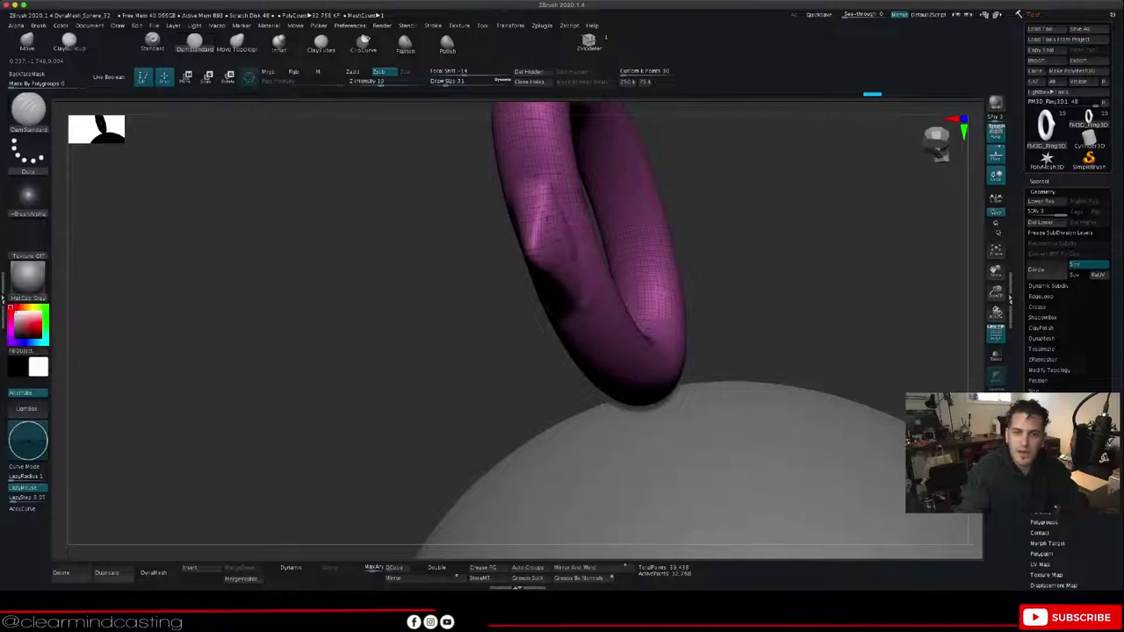
left_click_drag(579, 297, 573, 312)
left_click_drag(505, 360, 574, 277)
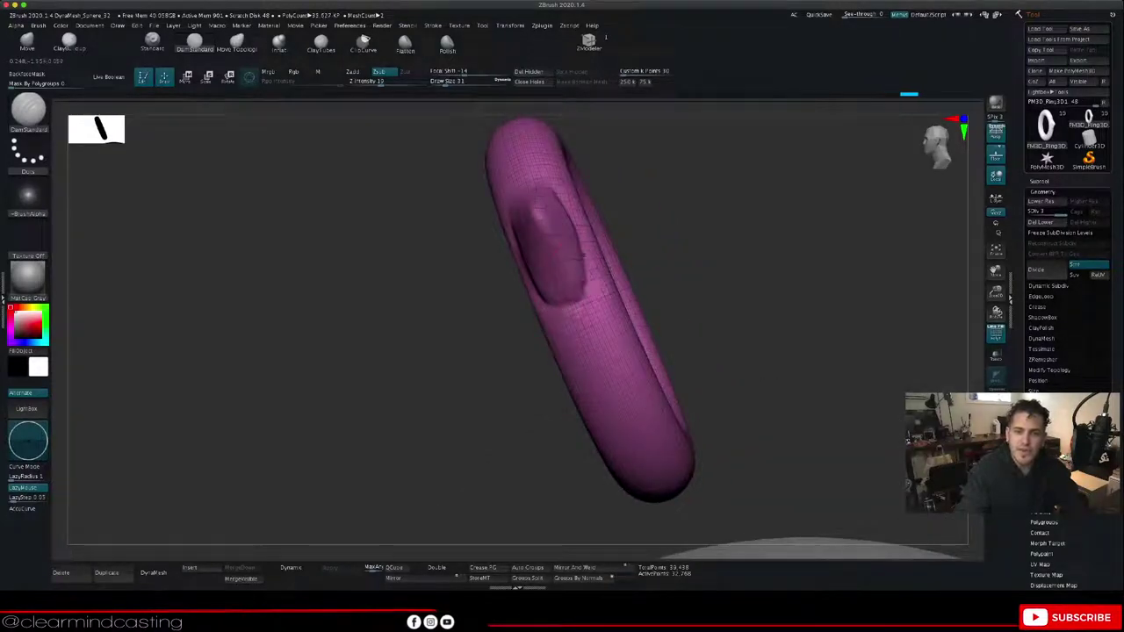
left_click_drag(583, 255, 585, 295)
mouse_move(494, 121)
left_mouse_down()
mouse_move(549, 198)
mouse_move(531, 187)
mouse_move(485, 200)
mouse_move(549, 204)
left_mouse_up()
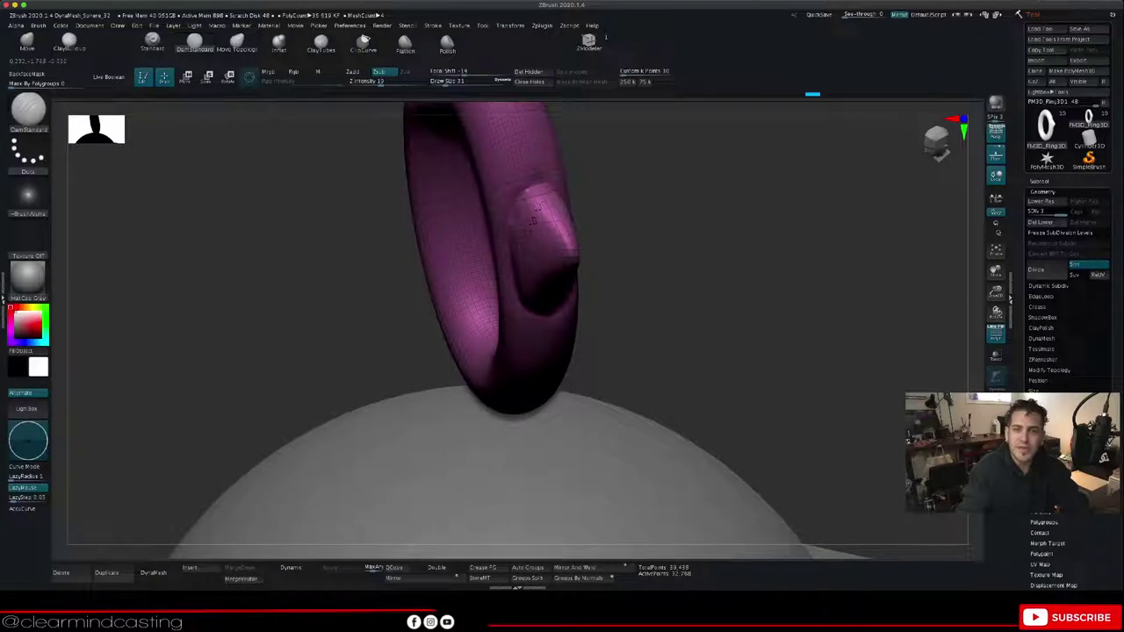
mouse_move(665, 207)
left_mouse_down()
mouse_move(562, 211)
mouse_move(606, 212)
left_mouse_up()
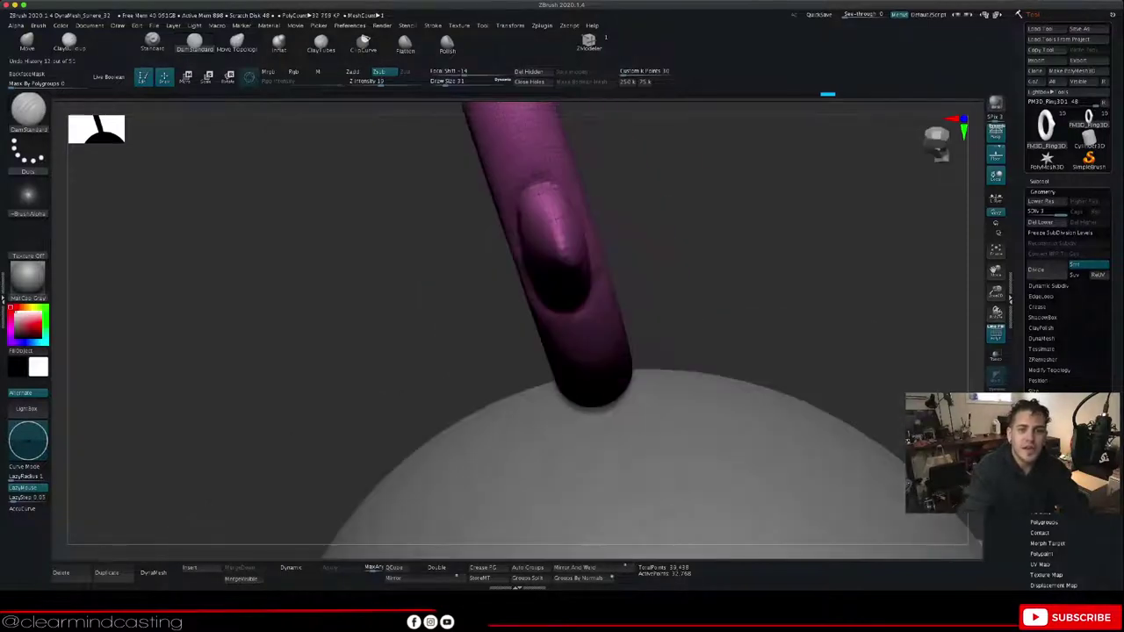
Step: Choose the Move Topological brush and nudge the front of the lump slightly upward
left_click(237, 44)
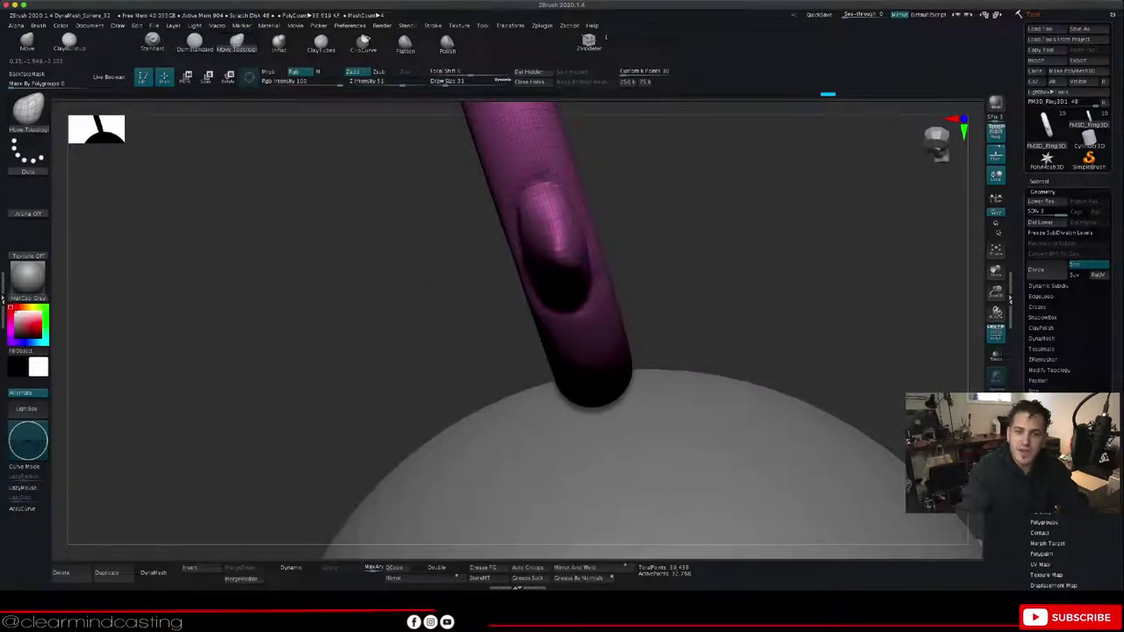
left_click_drag(545, 249, 542, 226)
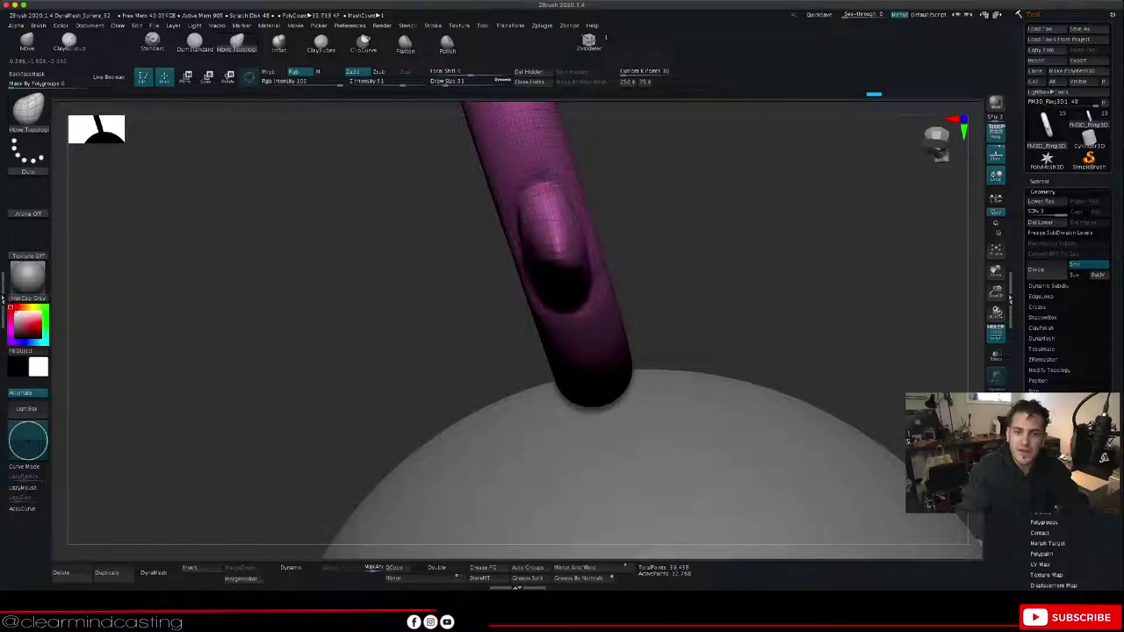
left_click_drag(662, 338, 654, 266)
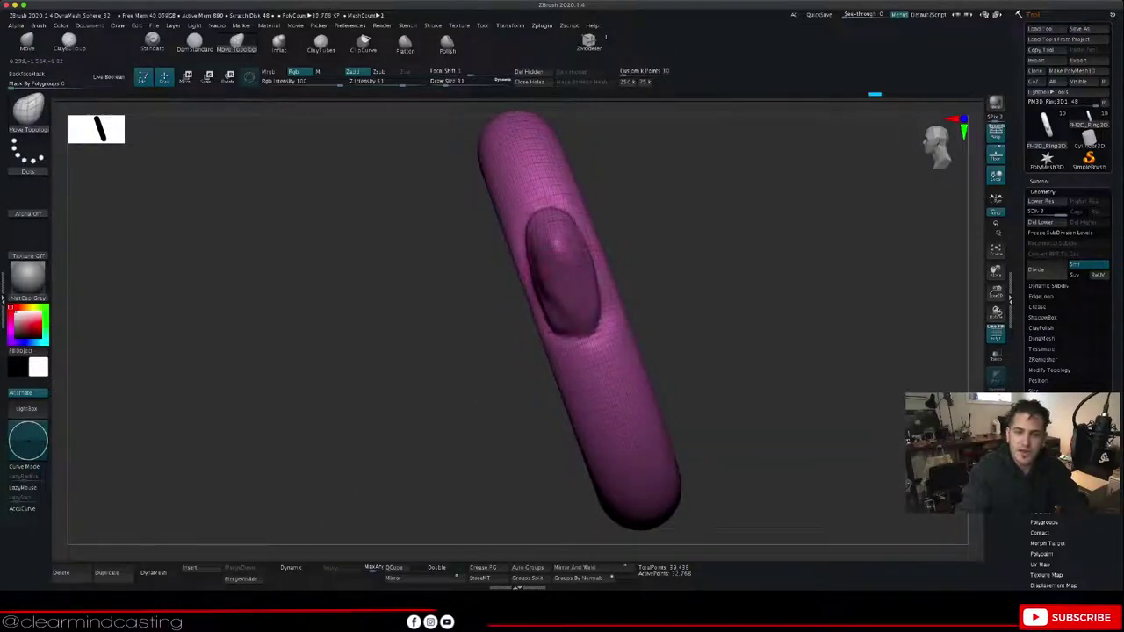
Step: Try smoothing the lump and its creased edge, and undo the smoothing
left_click_drag(693, 223, 643, 216)
mouse_move(530, 230)
left_mouse_down("shift")
mouse_move(553, 235)
mouse_move(553, 302)
left_mouse_up("shift")
mouse_move(665, 243)
left_mouse_down()
mouse_move(575, 235)
mouse_move(554, 255)
left_mouse_up()
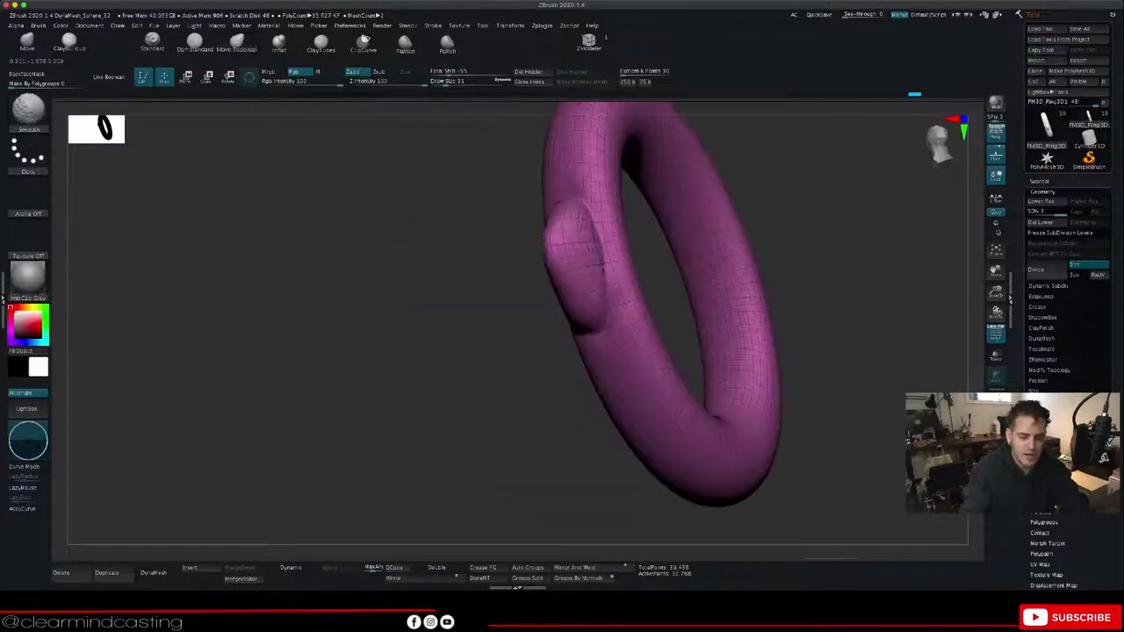
key("ctrl+z")
key("ctrl+z")
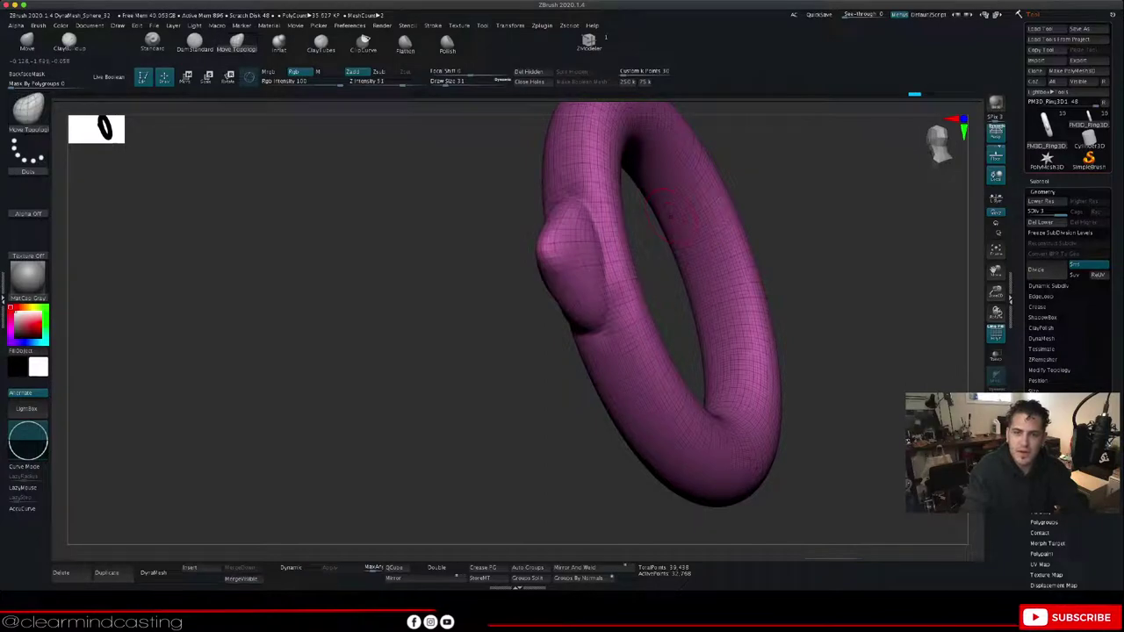
Step: Reshape the lump's lower side with the Move Topological brush, giving the bump a more pronounced point
left_click_drag(772, 220, 860, 211)
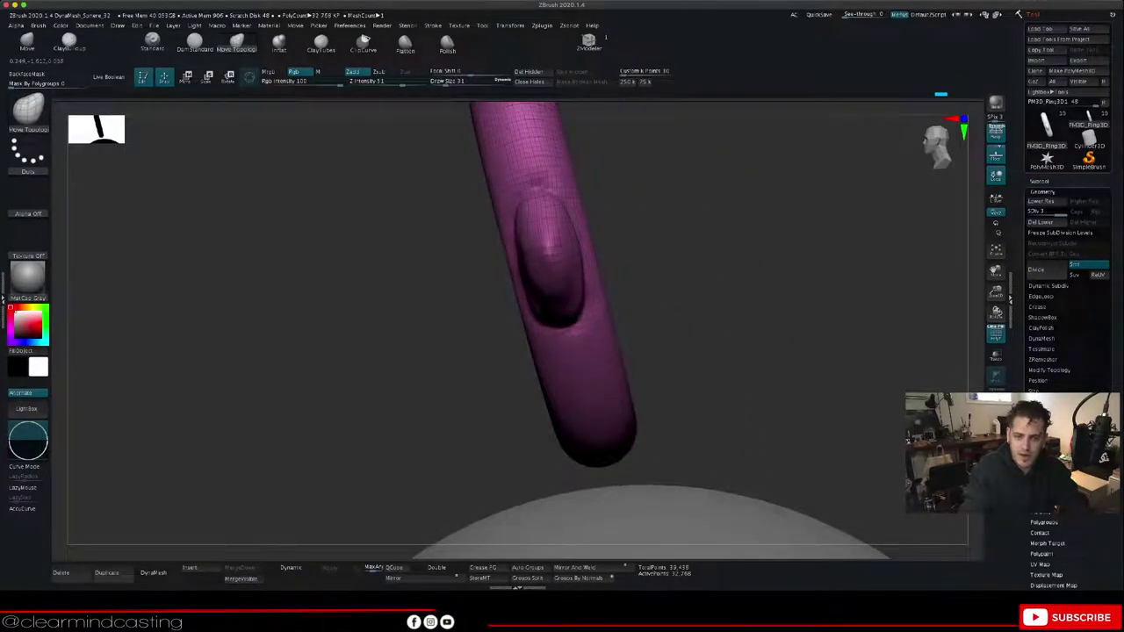
left_click_drag(755, 263, 843, 298)
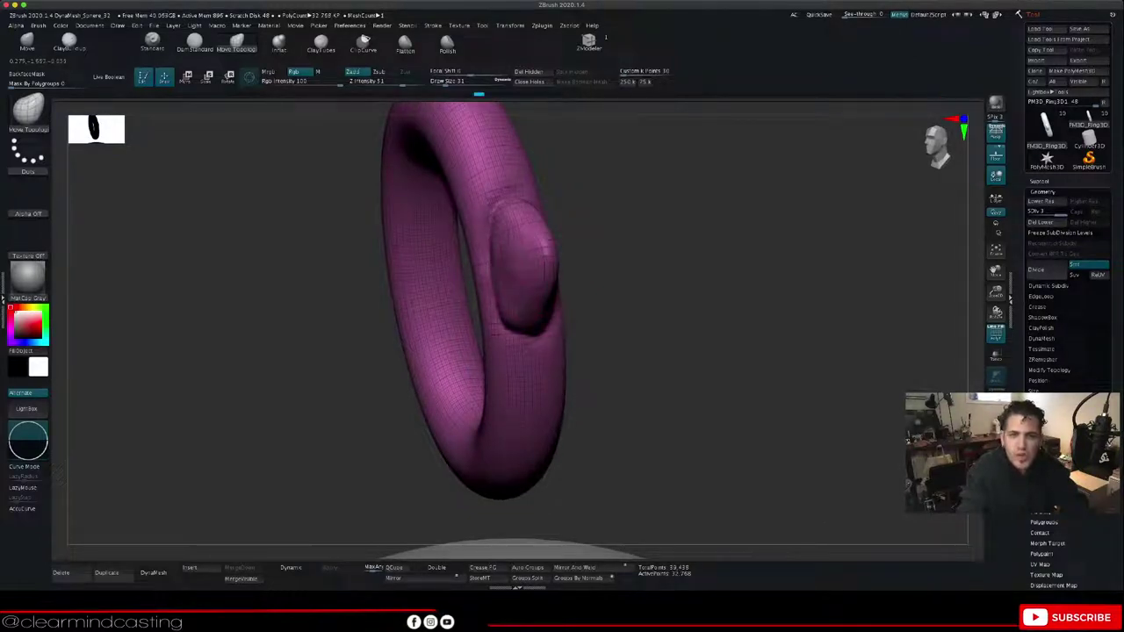
mouse_move(737, 263)
left_mouse_down()
mouse_move(624, 267)
mouse_move(650, 242)
mouse_move(665, 270)
mouse_move(773, 272)
mouse_move(757, 250)
mouse_move(746, 286)
mouse_move(865, 272)
mouse_move(750, 250)
left_mouse_up()
left_click_drag(660, 176, 649, 214)
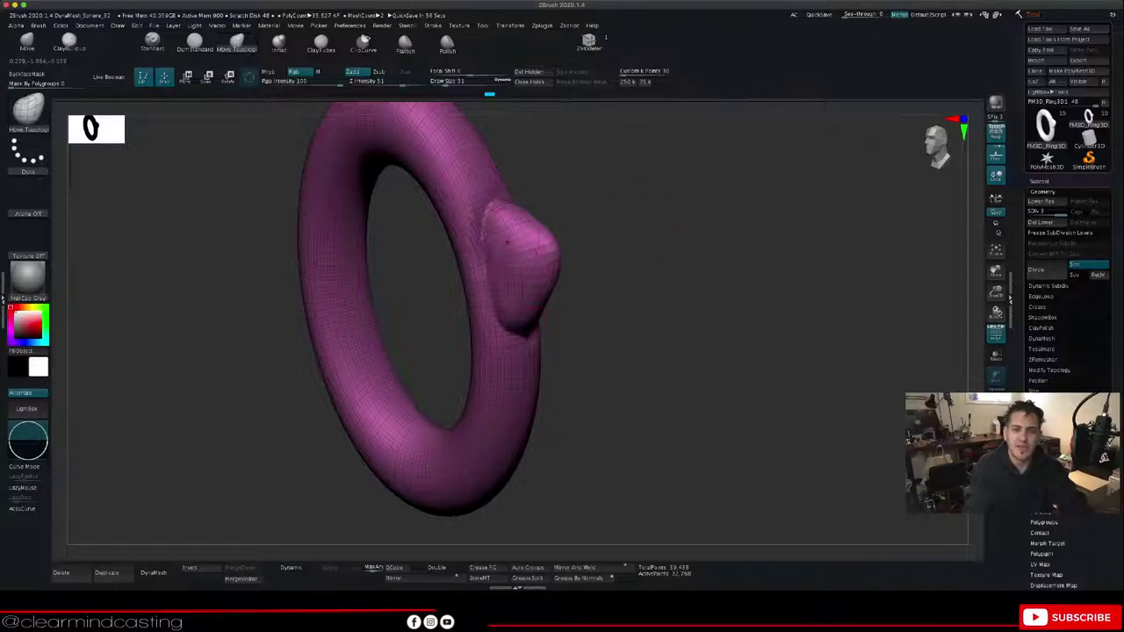
left_click_drag(645, 255, 708, 293)
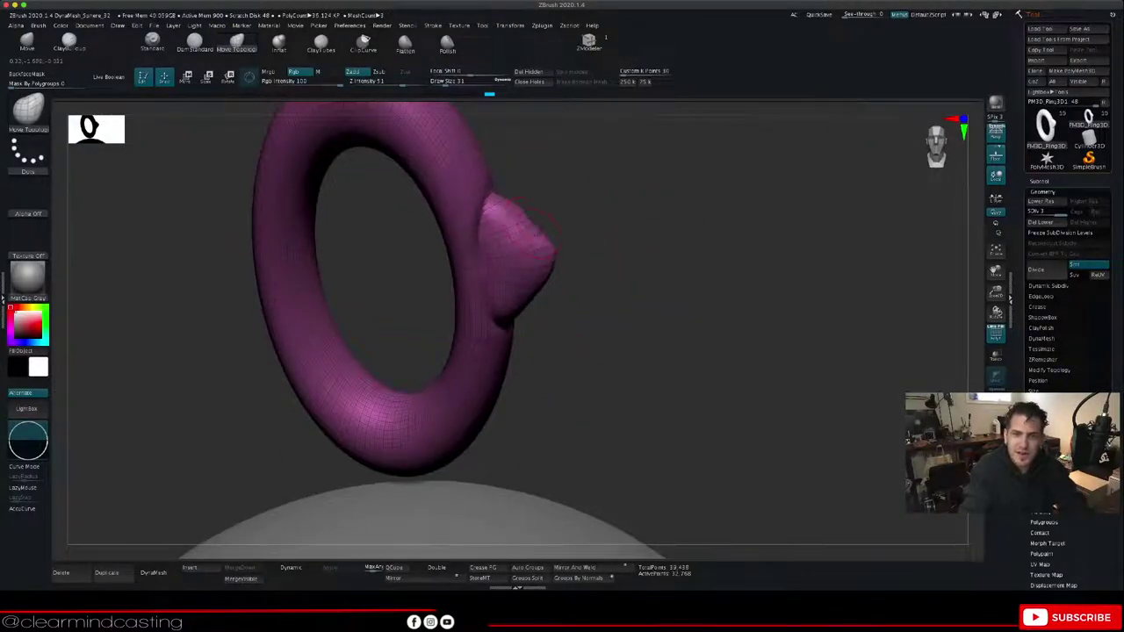
left_click_drag(633, 251, 534, 252)
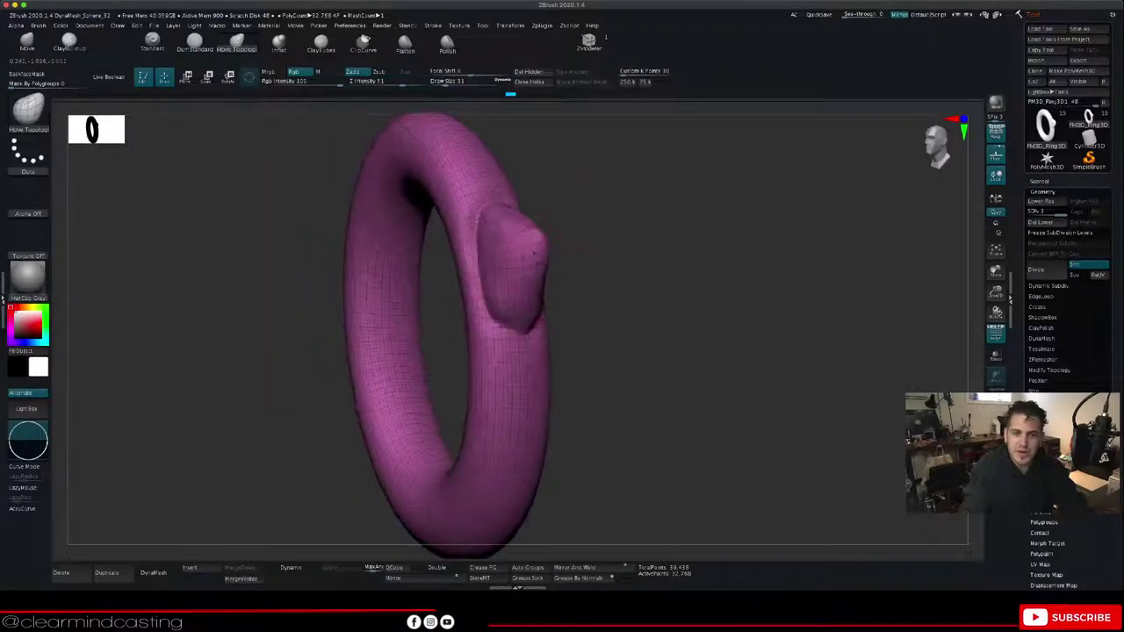
mouse_move(518, 318)
left_mouse_down()
mouse_move(509, 282)
mouse_move(474, 290)
left_mouse_up()
left_click_drag(650, 281, 562, 281)
left_click_drag(494, 285, 499, 280)
left_click_drag(496, 273, 500, 270)
mouse_move(439, 290)
left_mouse_down()
mouse_move(536, 289)
mouse_move(546, 274)
left_mouse_up()
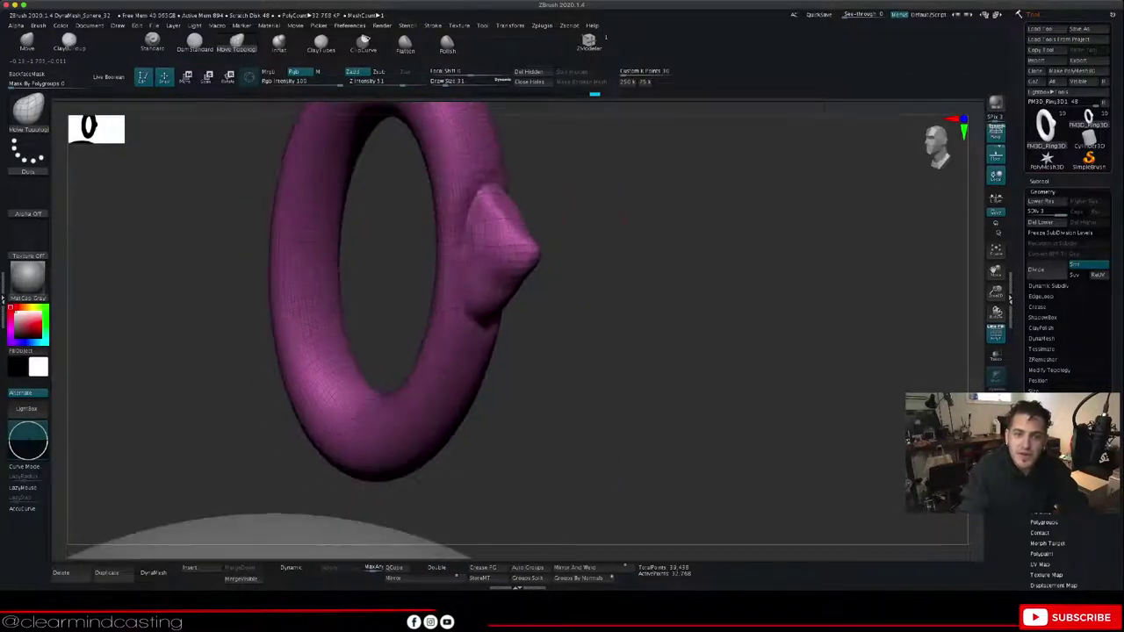
left_click_drag(590, 201, 519, 247)
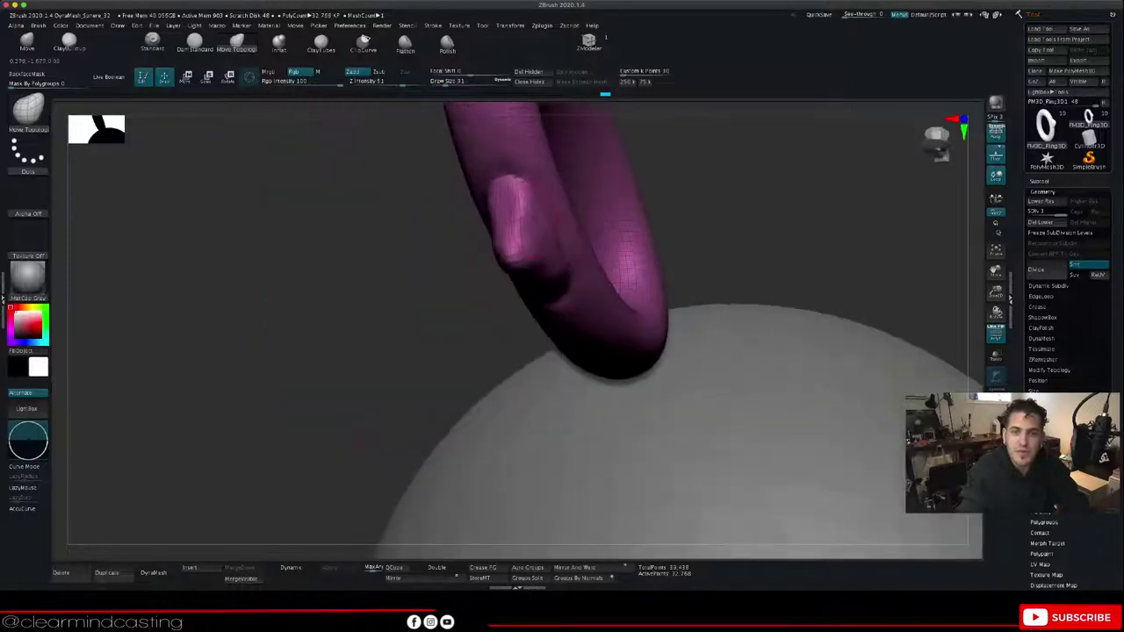
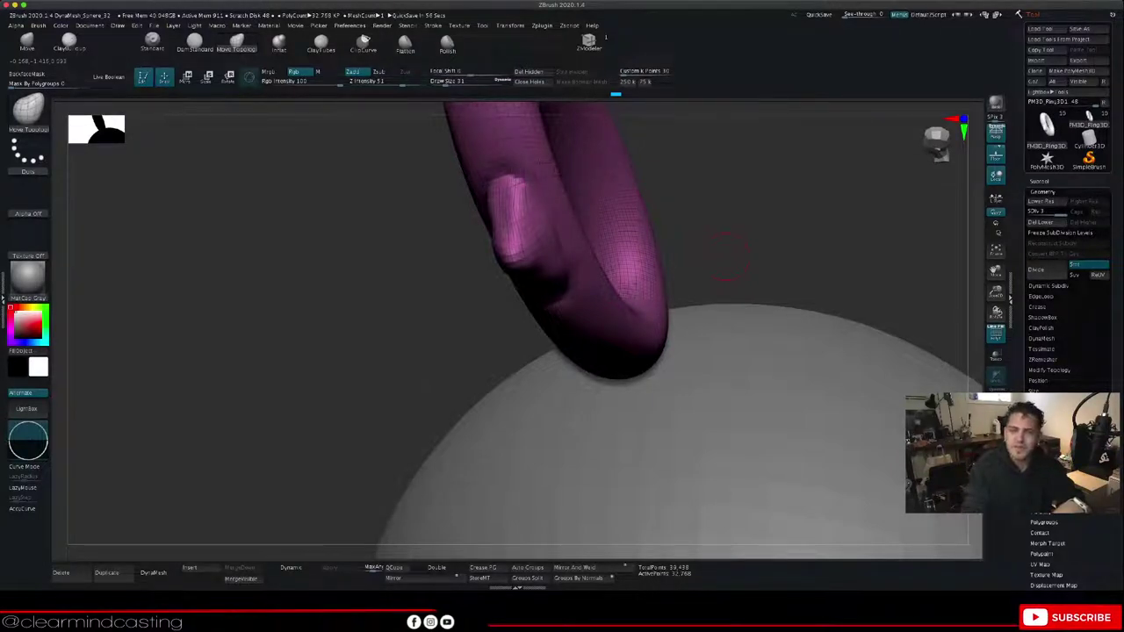
Step: Nudge the side of the bump slightly with the Move Topological brush and check its shape from several sides
left_click_drag(727, 256, 843, 263)
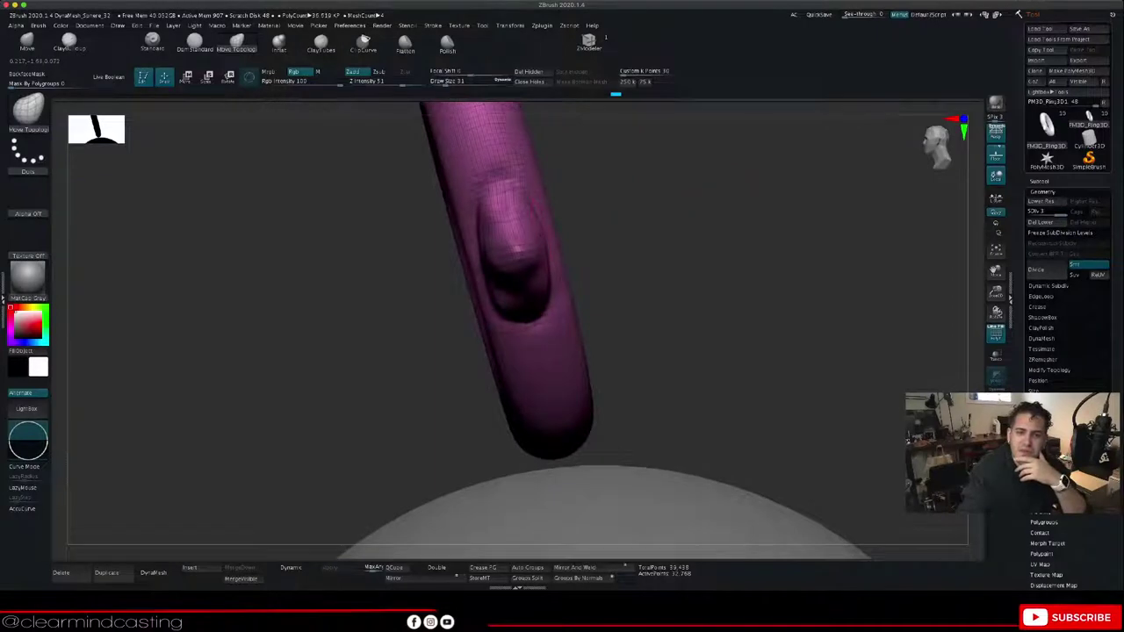
left_click_drag(731, 193, 619, 198)
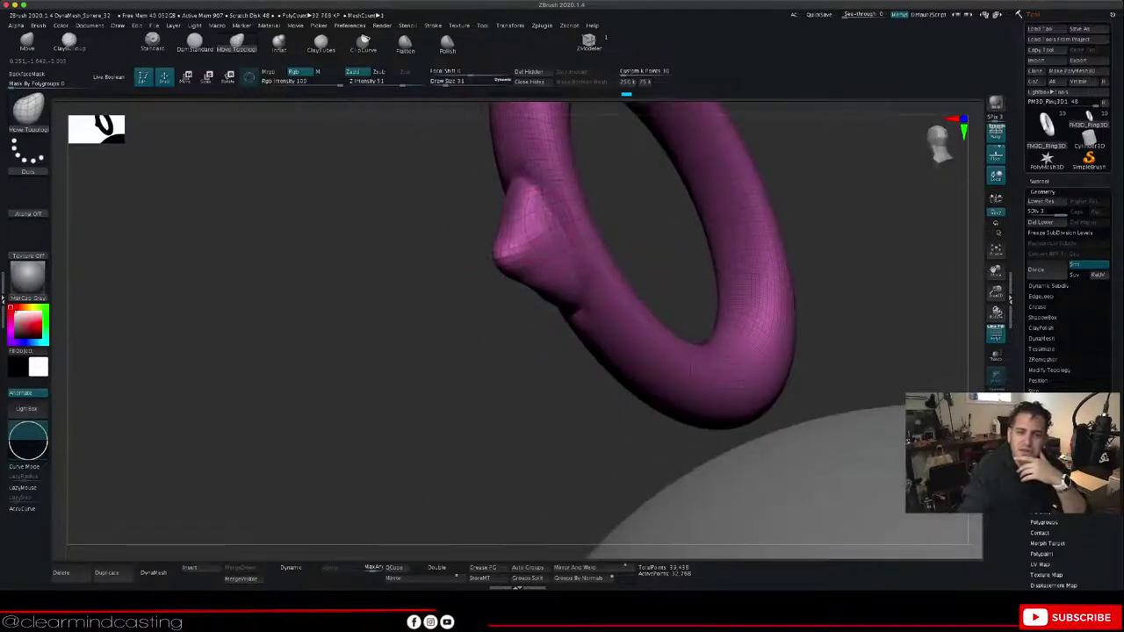
mouse_move(421, 250)
left_mouse_down()
mouse_move(562, 241)
mouse_move(663, 252)
mouse_move(672, 268)
left_mouse_up()
left_click_drag(495, 267, 489, 258)
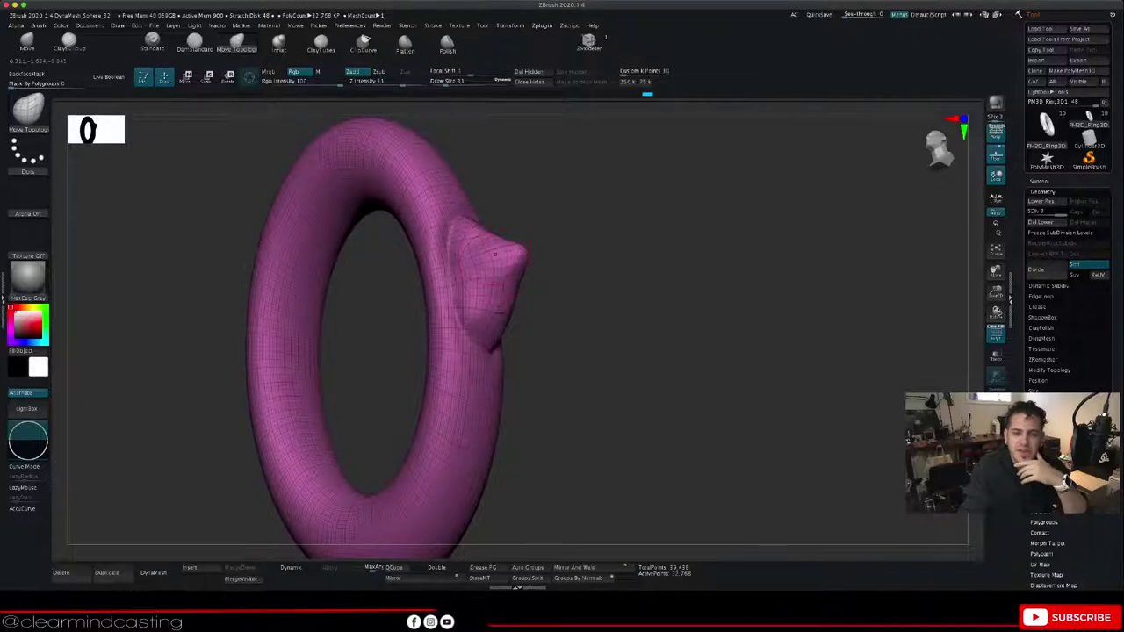
left_click_drag(592, 256, 496, 260)
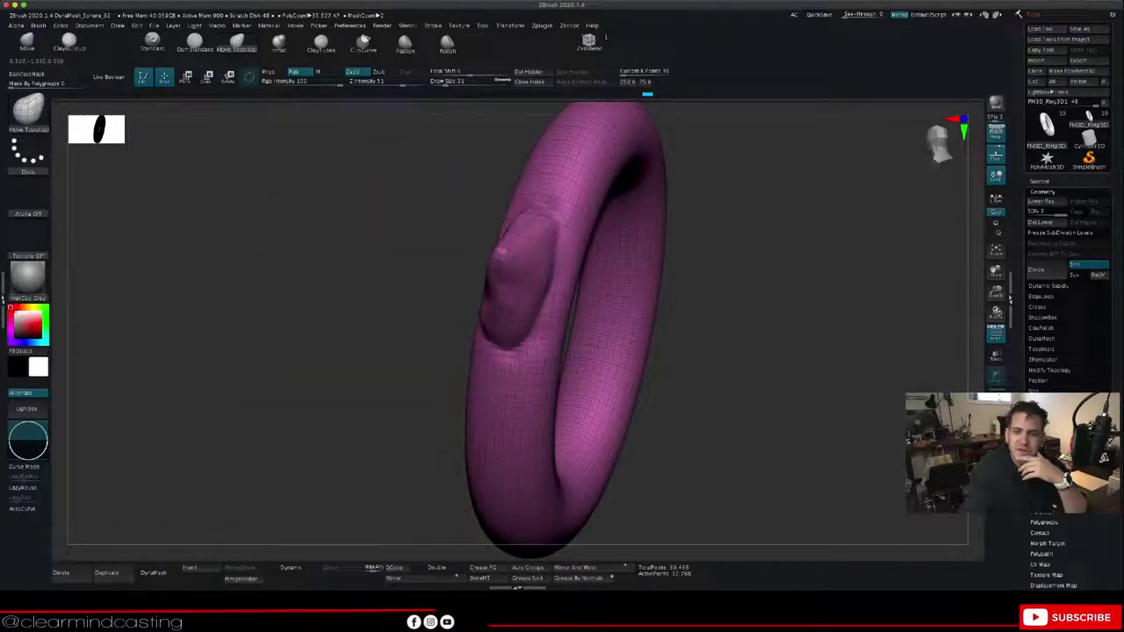
left_click_drag(352, 264, 492, 242)
left_click_drag(606, 263, 661, 285)
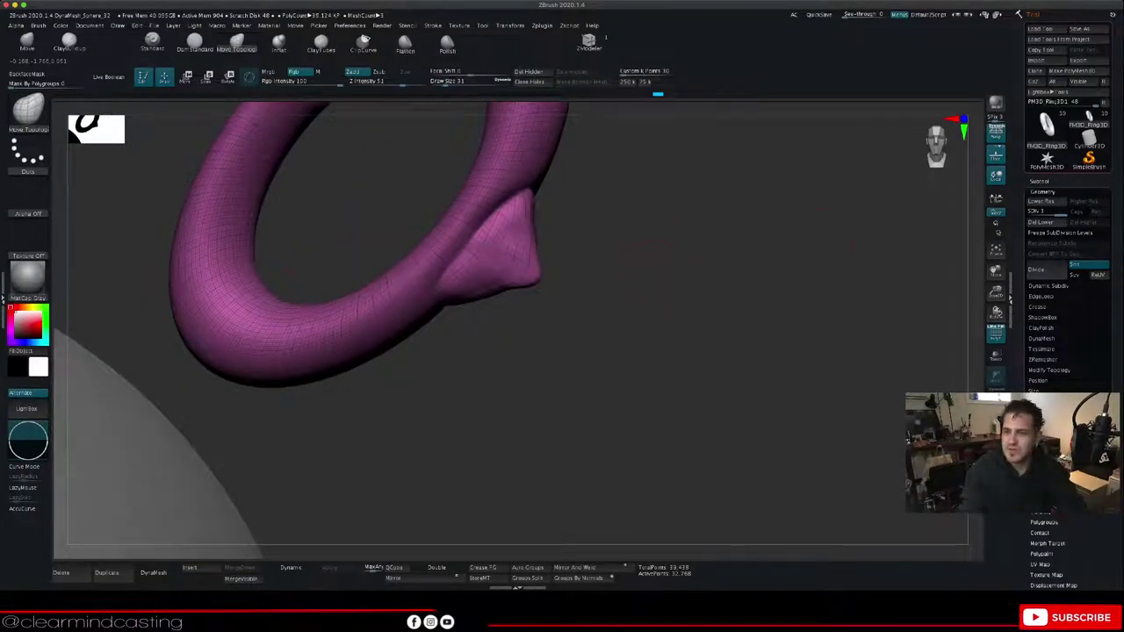
mouse_move(661, 286)
left_mouse_down()
mouse_move(562, 303)
mouse_move(540, 294)
mouse_move(657, 288)
left_mouse_up()
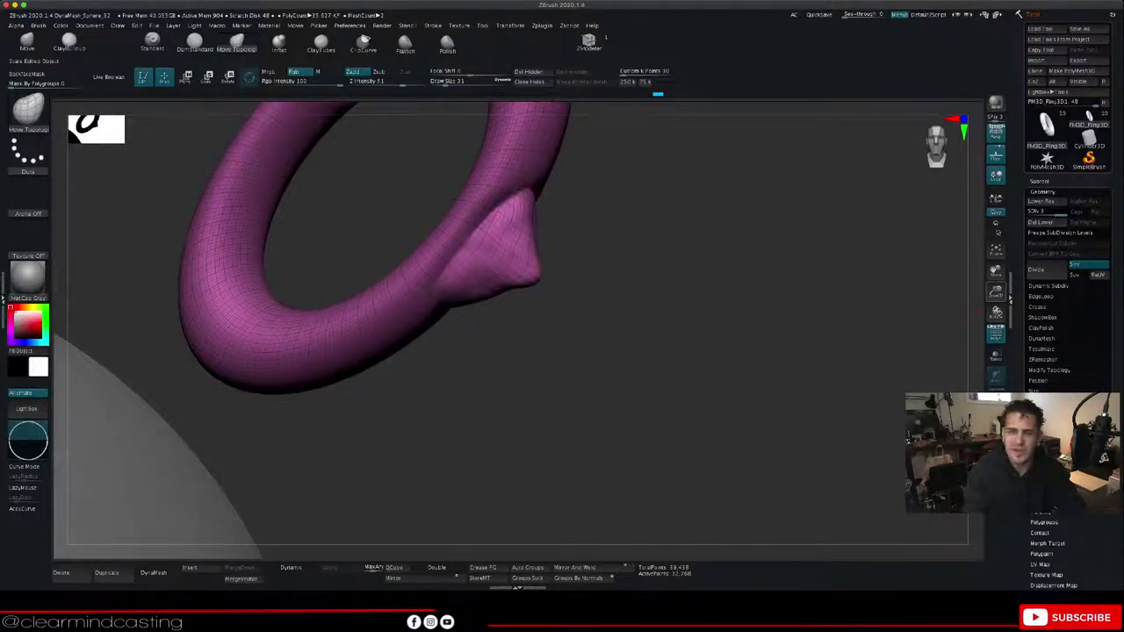
Step: Nudge the front and sides of the ring's bump with the Move Topological brush to refine its pointed shape
left_click_drag(654, 351, 531, 263, "alt")
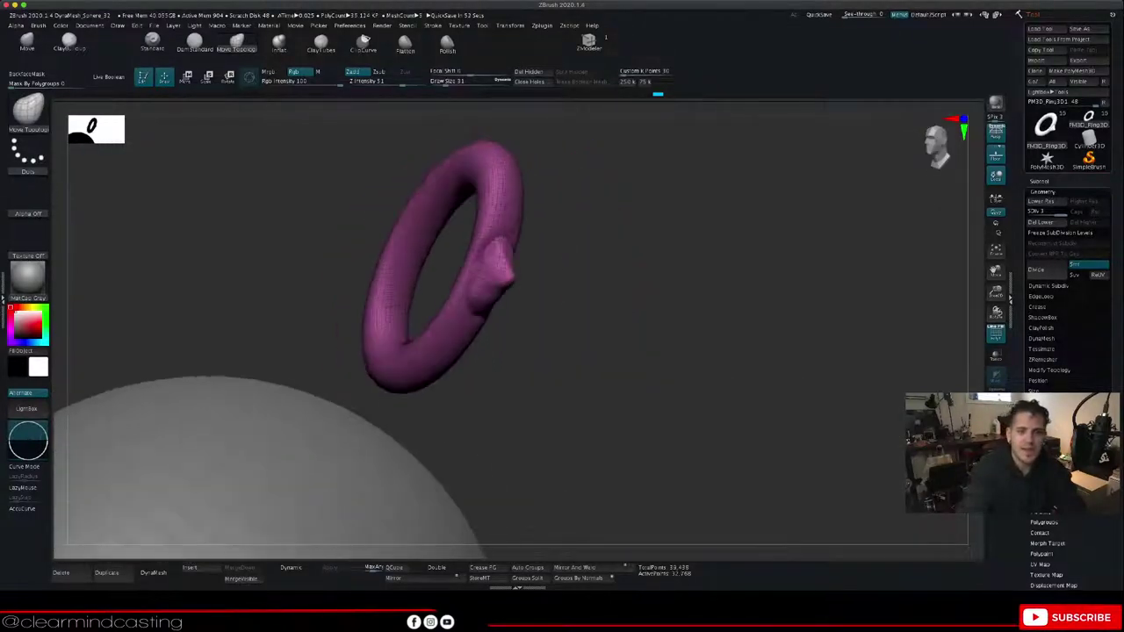
left_click_drag(494, 308, 485, 311)
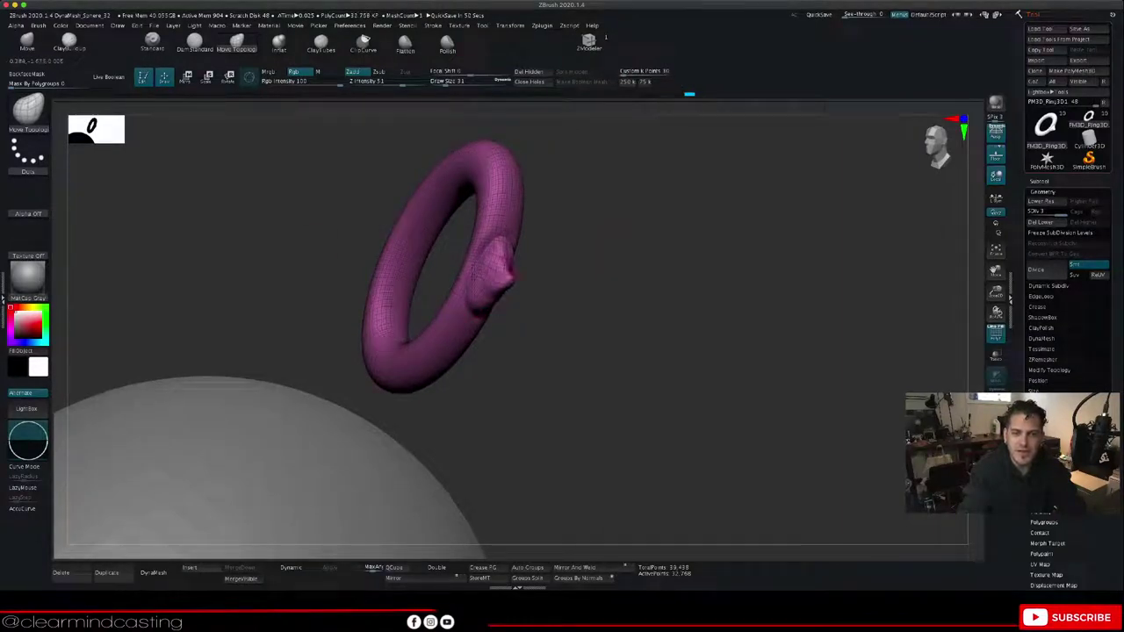
left_click_drag(614, 258, 537, 263)
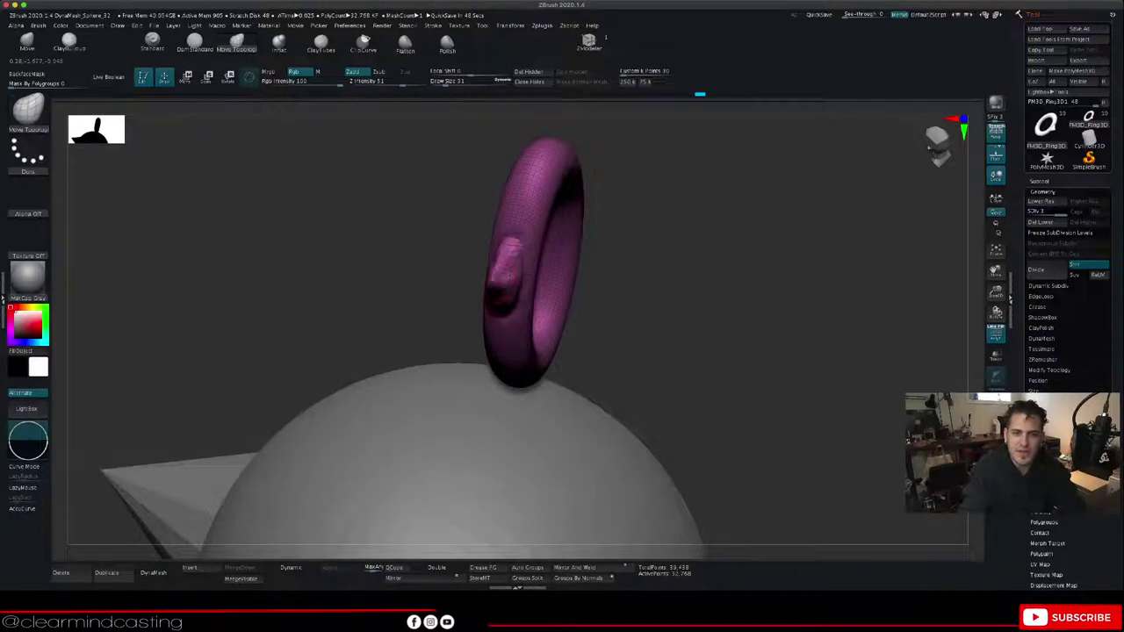
left_click_drag(597, 283, 702, 274)
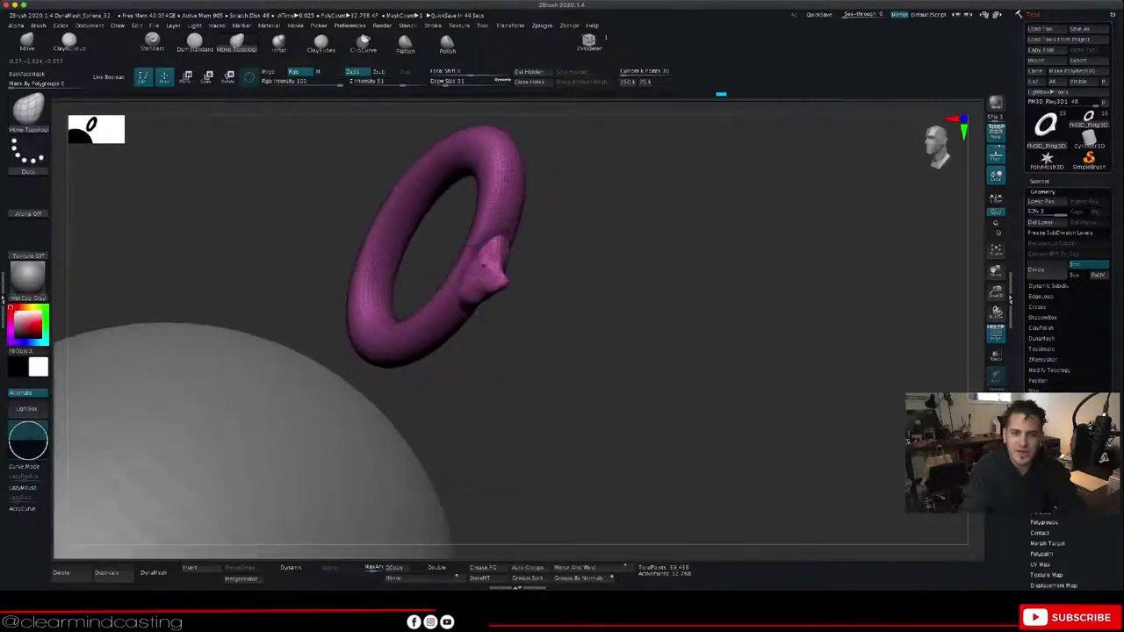
mouse_move(483, 266)
left_mouse_down()
mouse_move(492, 254)
mouse_move(488, 290)
left_mouse_up()
left_click_drag(650, 290, 527, 295)
left_click_drag(481, 264, 485, 260)
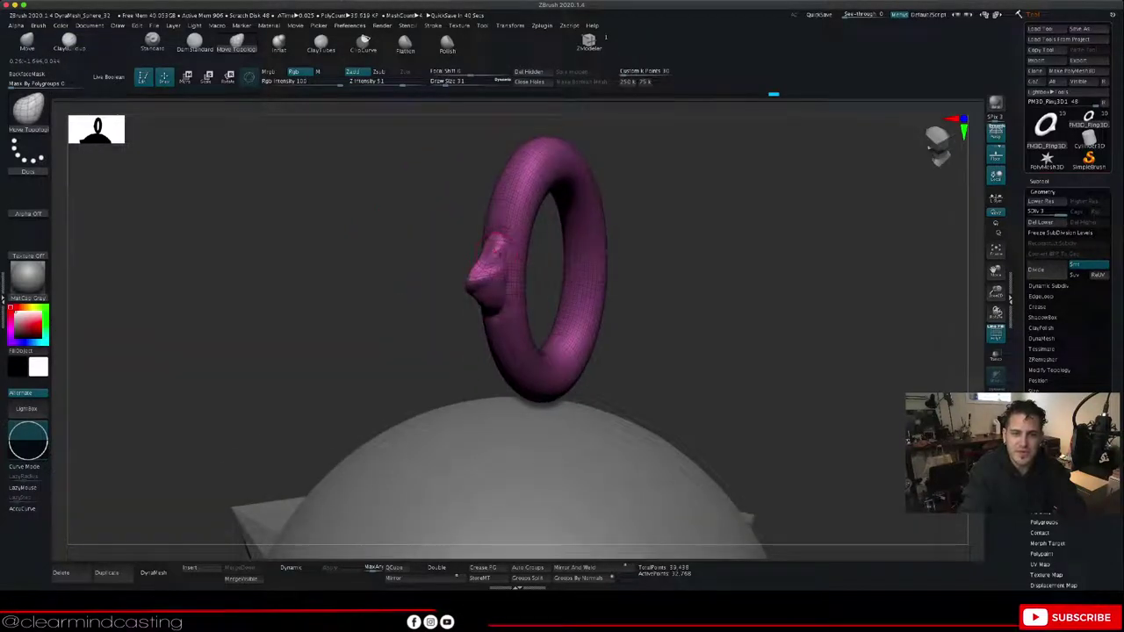
Step: Adjust the bump's lower edge and tip with further Move Topological strokes from both sides of the ring
left_click_drag(488, 293, 492, 288)
left_click_drag(580, 303, 703, 297)
left_click_drag(463, 260, 466, 267)
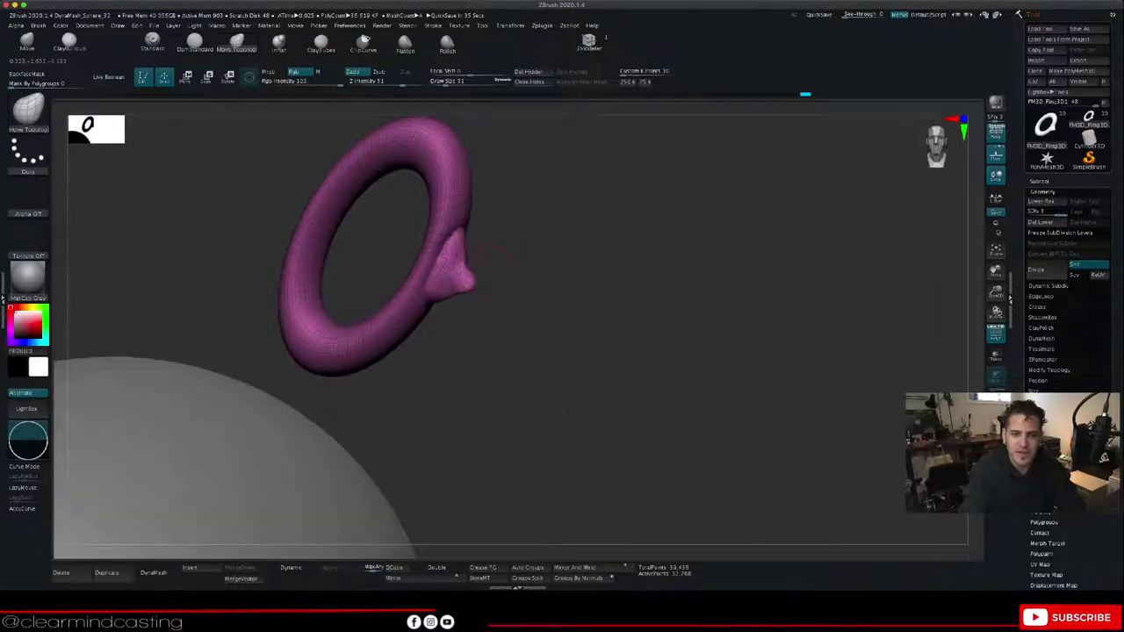
mouse_move(615, 294)
left_mouse_down()
mouse_move(491, 290)
mouse_move(481, 269)
left_mouse_up()
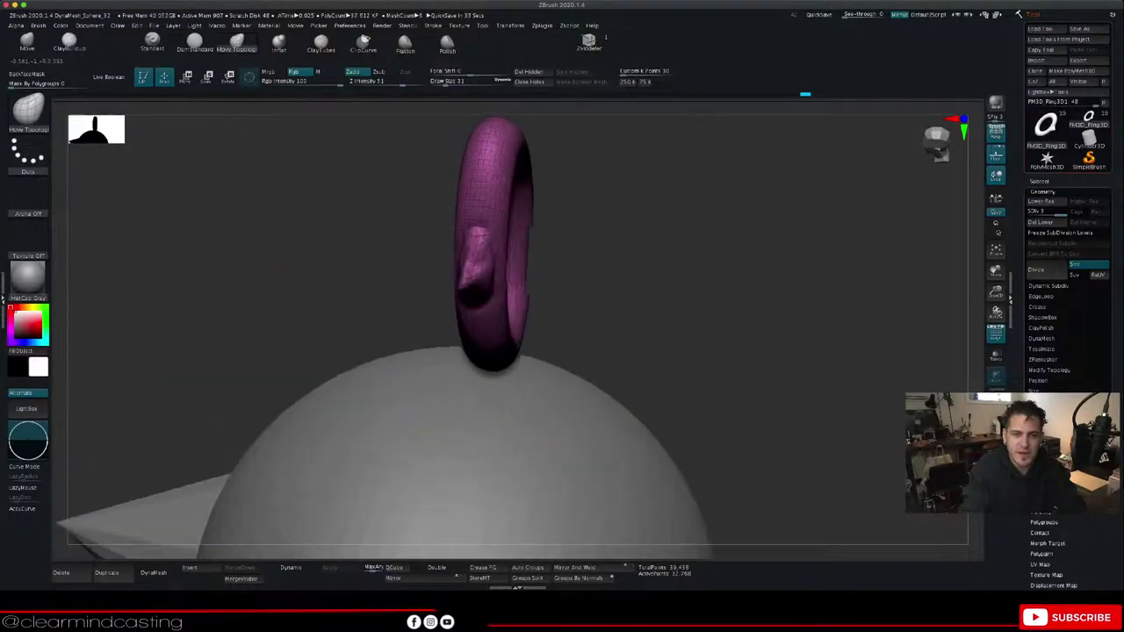
mouse_move(580, 294)
left_mouse_down()
mouse_move(667, 294)
mouse_move(492, 285)
left_mouse_up()
left_click_drag(470, 240, 466, 271)
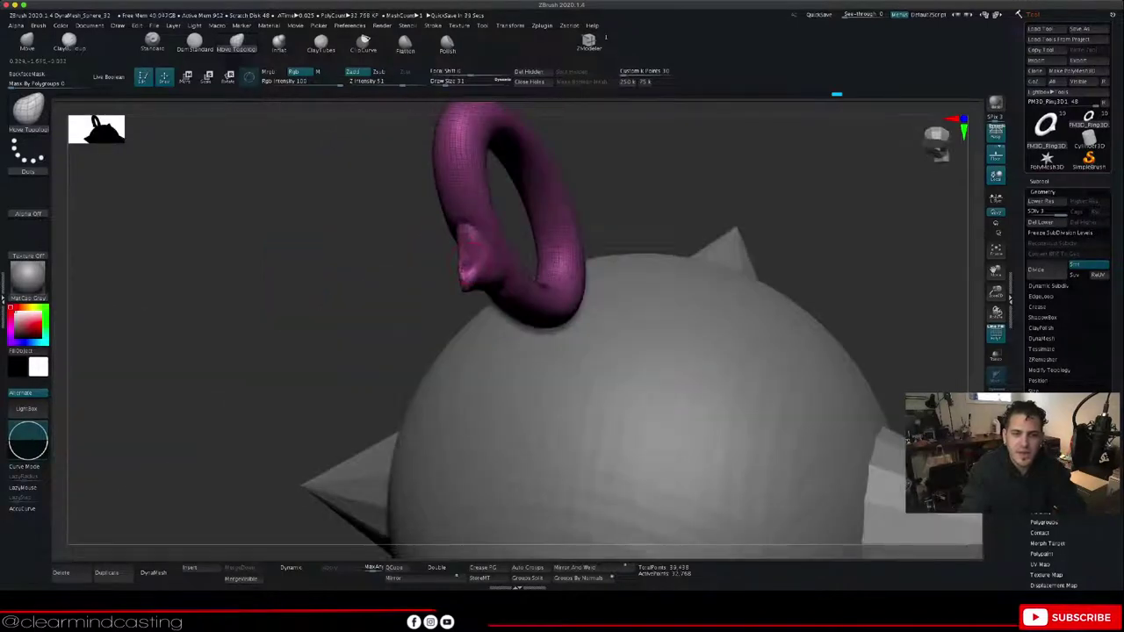
mouse_move(400, 285)
left_mouse_down()
mouse_move(496, 286)
mouse_move(463, 285)
left_mouse_up()
mouse_move(588, 290)
left_mouse_down()
mouse_move(509, 307)
mouse_move(492, 272)
mouse_move(589, 281)
mouse_move(562, 288)
left_mouse_up()
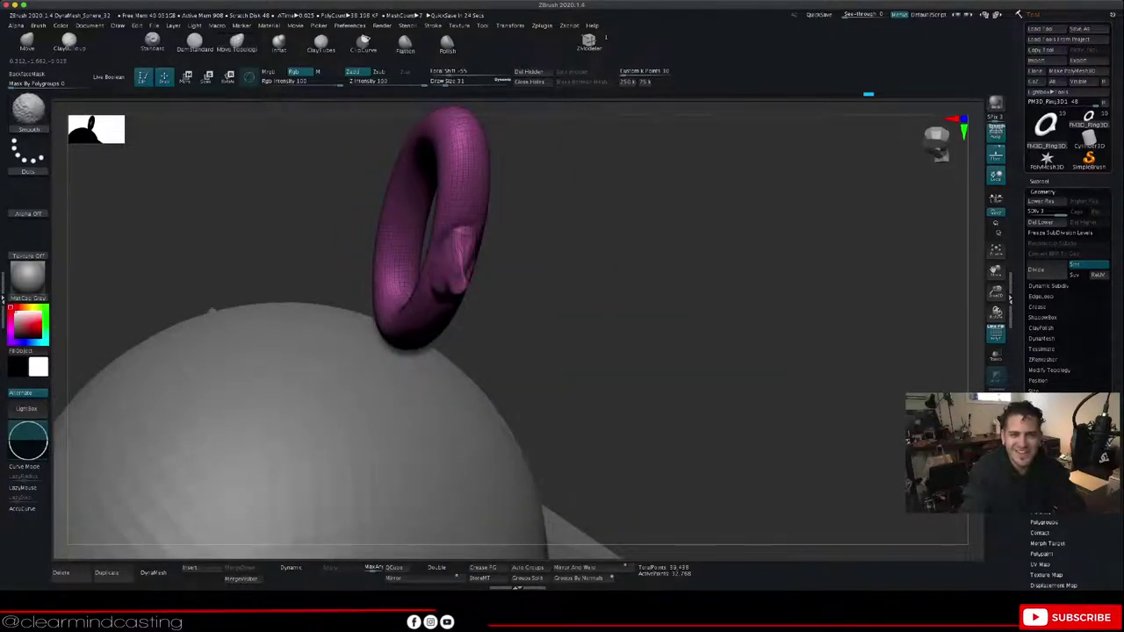
Step: Smooth the bump's front ridge and lower side to even out its surface
left_click_drag(462, 256, 466, 279, "shift")
left_click_drag(598, 289, 500, 283)
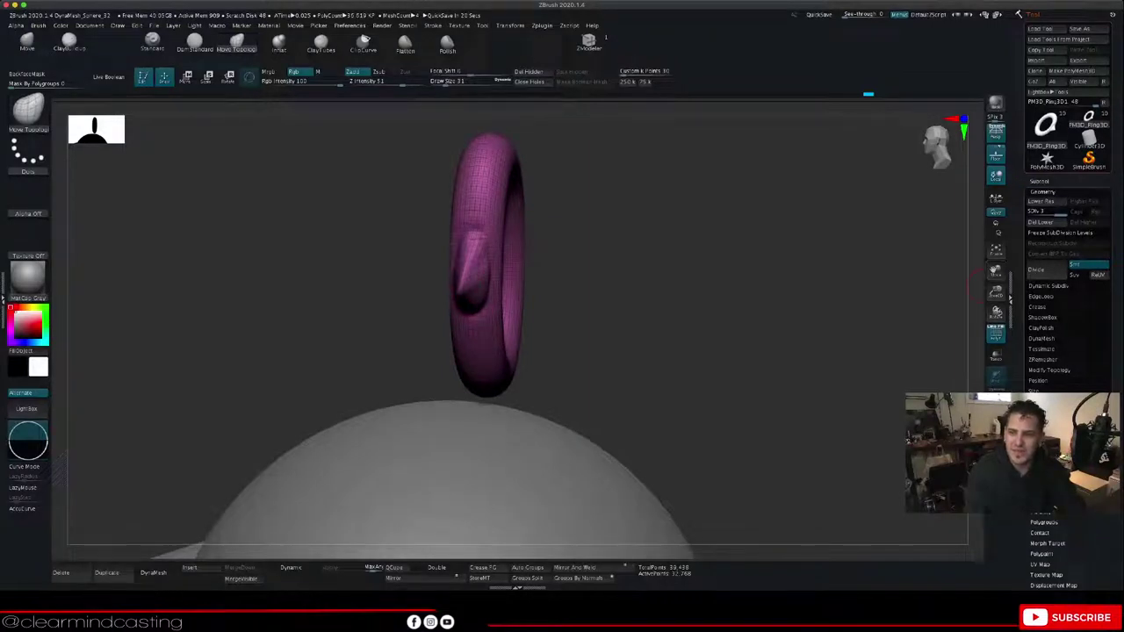
left_click_drag(995, 290, 913, 338)
left_click_drag(606, 347, 736, 341)
left_click_drag(461, 303, 447, 326, "shift")
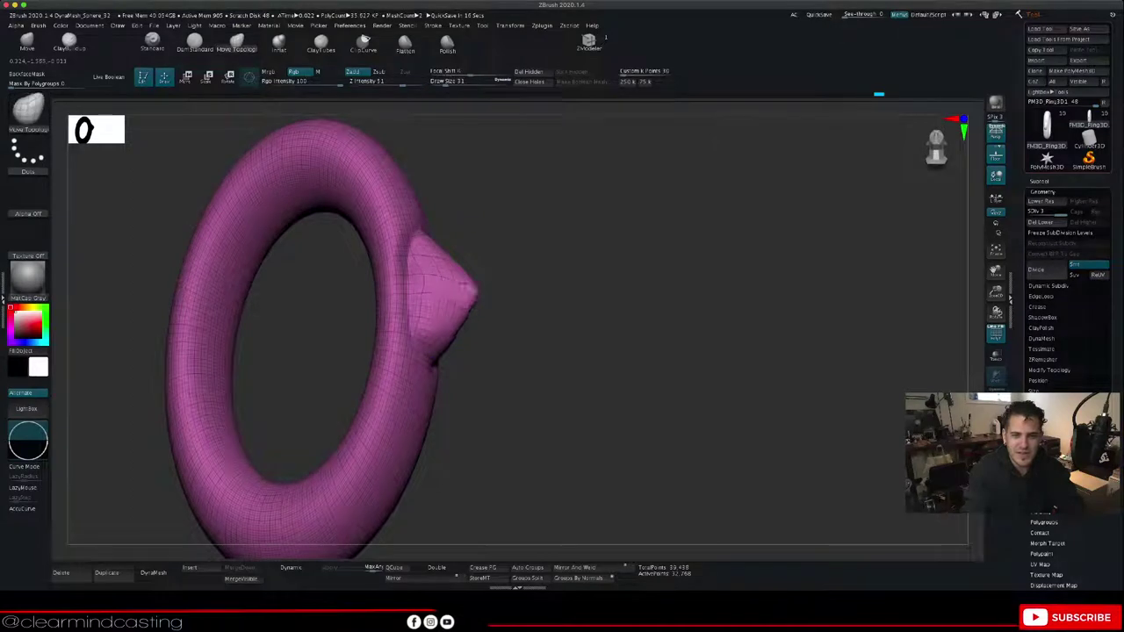
left_click_drag(615, 351, 479, 364)
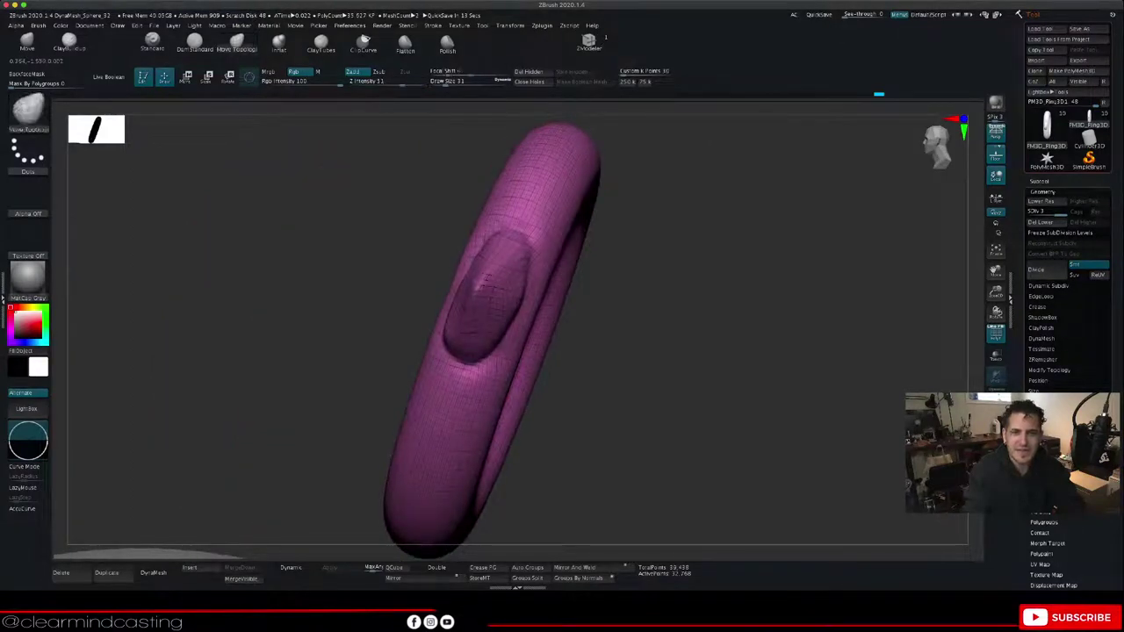
left_click_drag(571, 356, 615, 404)
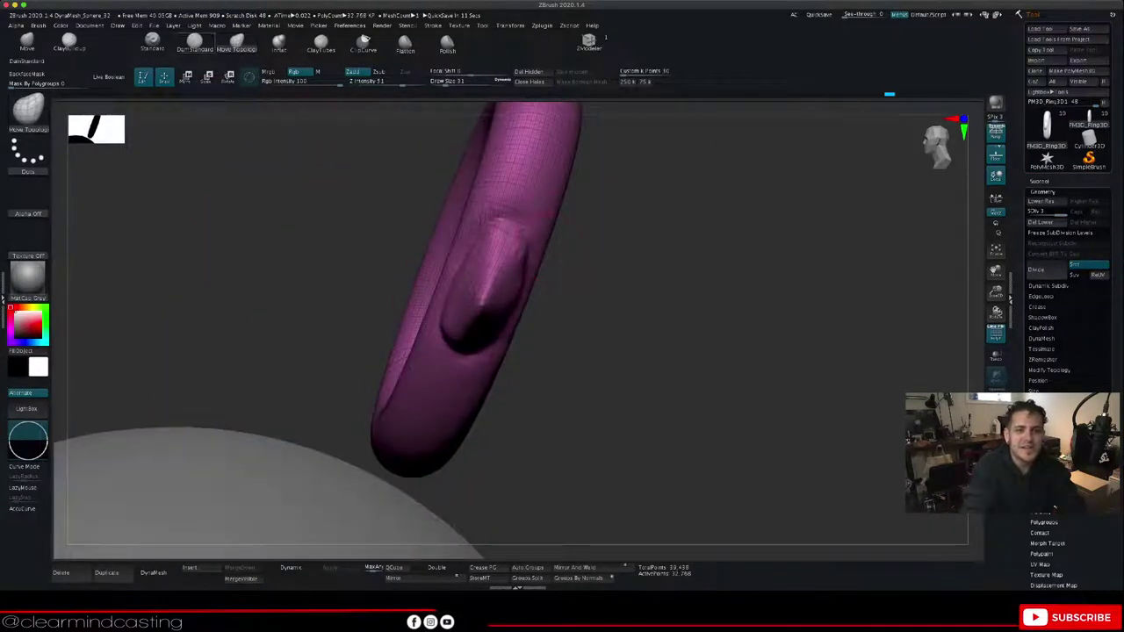
Step: Choose the DamStandard brush, reduce its draw size, and carve a crease where the bump meets the ring
left_click(194, 43)
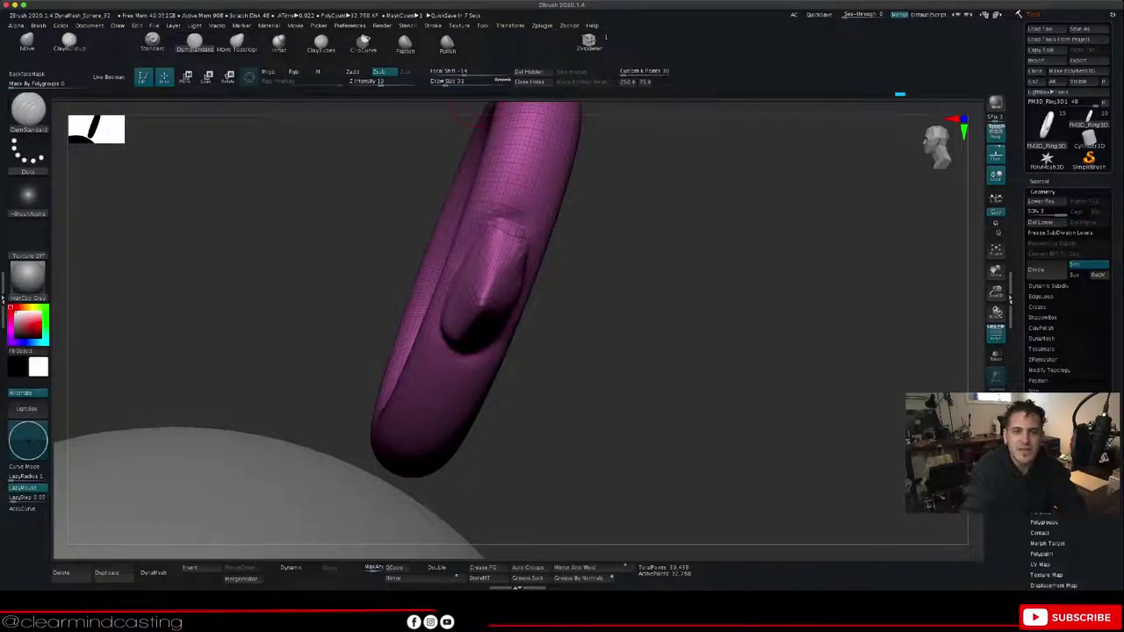
left_click(433, 83)
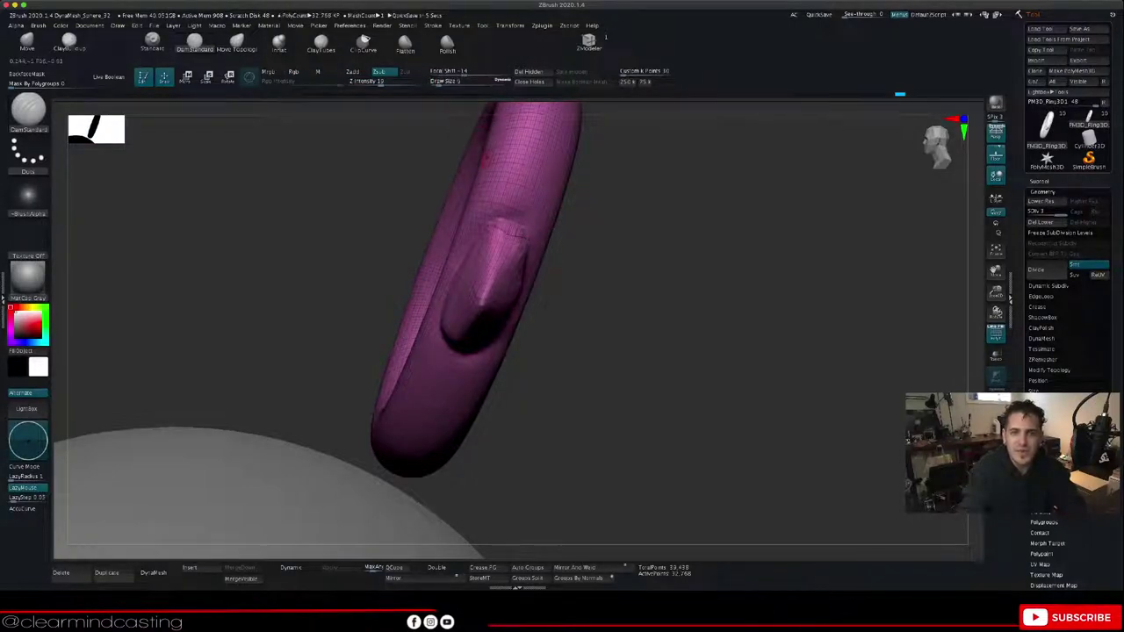
left_click_drag(589, 253, 503, 231)
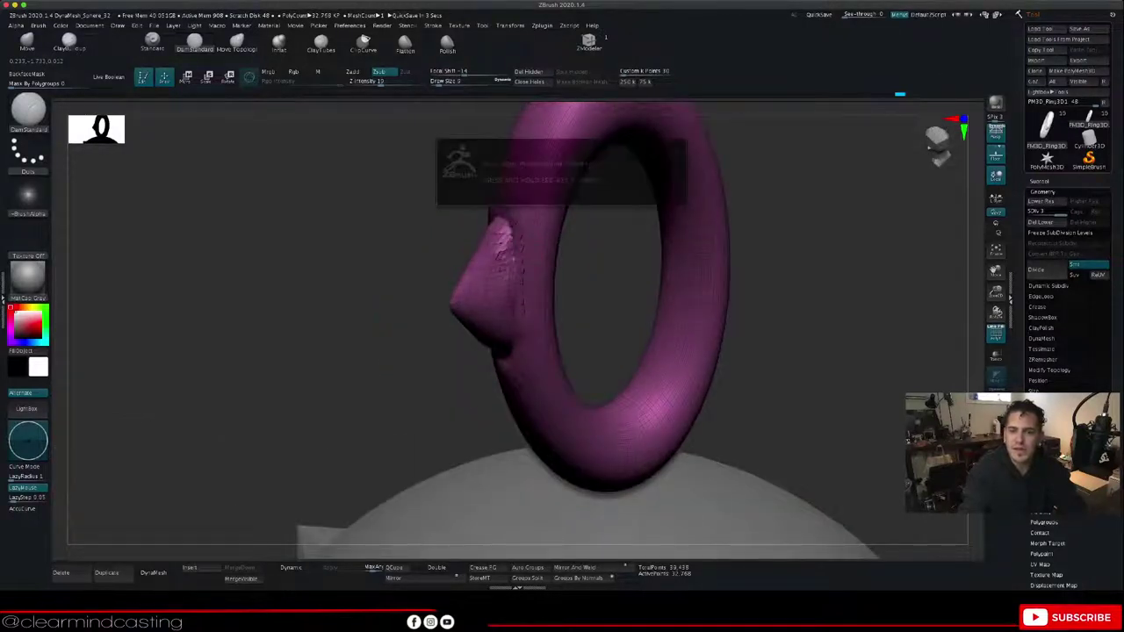
mouse_move(404, 298)
left_mouse_down()
mouse_move(470, 307)
mouse_move(518, 294)
mouse_move(496, 308)
mouse_move(408, 290)
mouse_move(421, 294)
left_mouse_up()
Step: Smooth the rough crease carved along the side of the bump
key("shift")
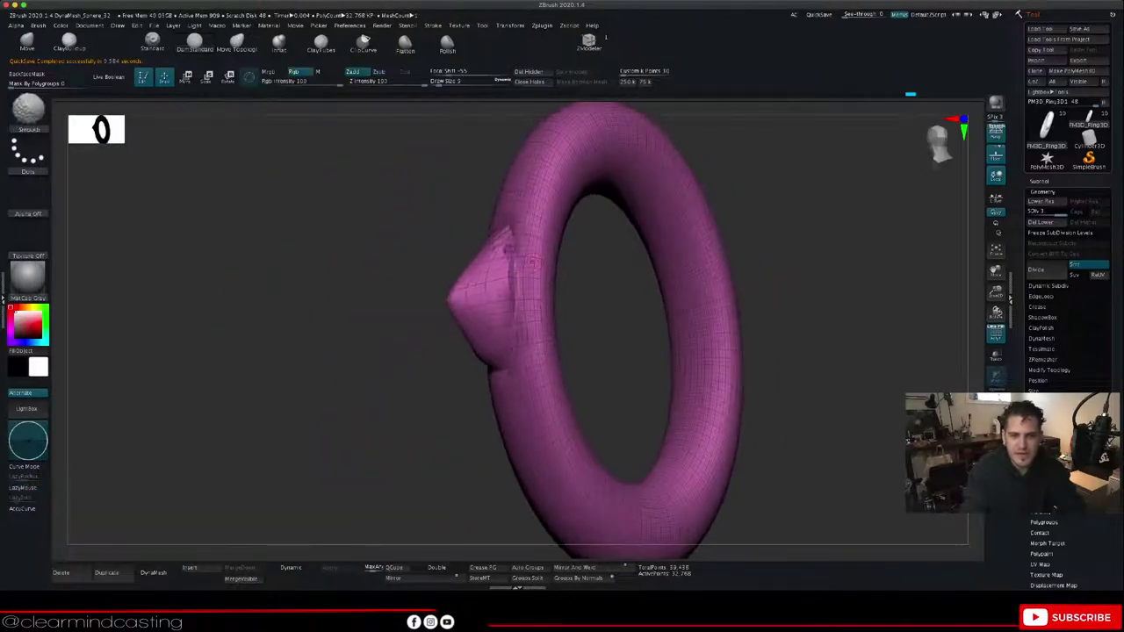
left_click_drag(503, 269, 507, 305, "shift")
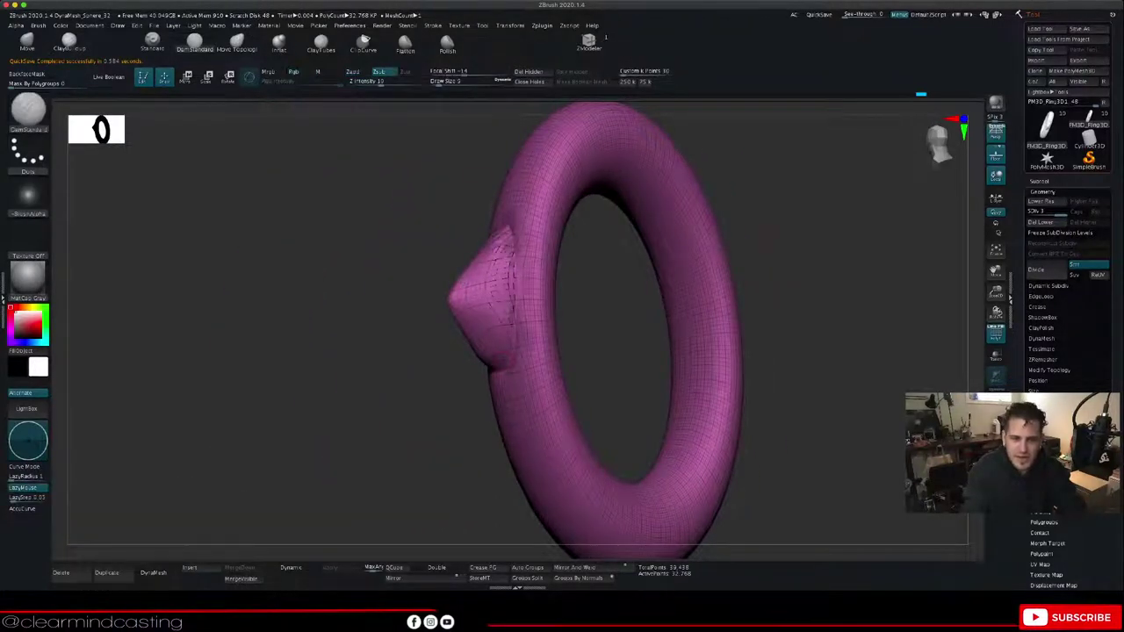
mouse_move(408, 298)
left_mouse_down()
mouse_move(562, 299)
mouse_move(448, 285)
mouse_move(404, 303)
mouse_move(549, 312)
mouse_move(557, 294)
mouse_move(608, 307)
left_mouse_up()
Step: Divide the ring to subdivision level 4 and reshape the bump with the Move Topological brush at draw size 41
key("ctrl+d")
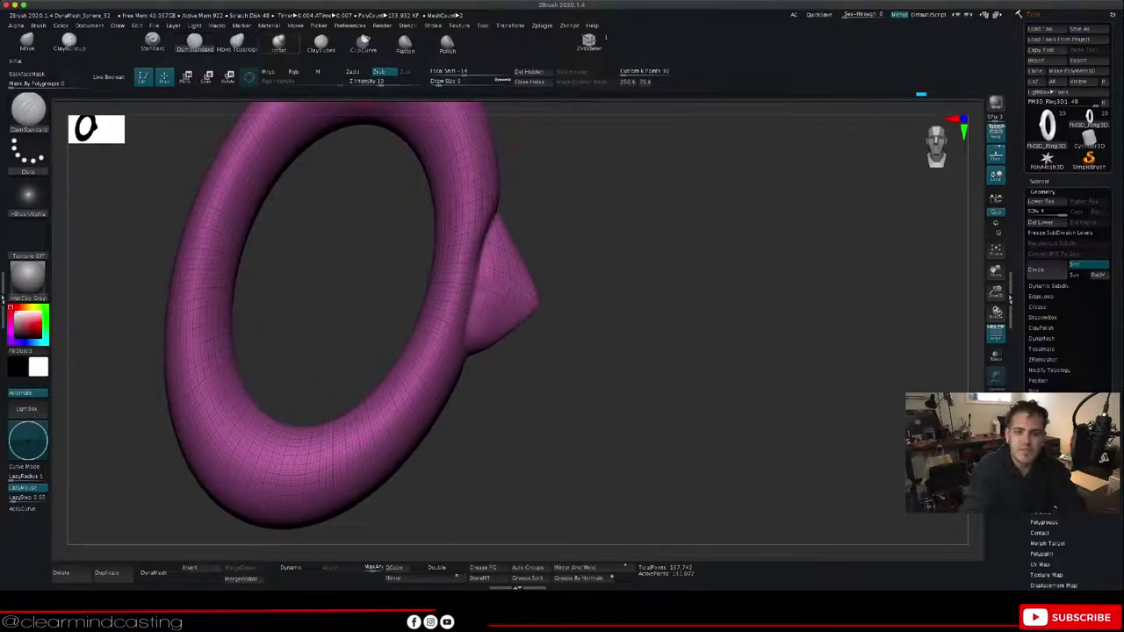
left_click(237, 42)
left_click_drag(505, 377, 470, 320)
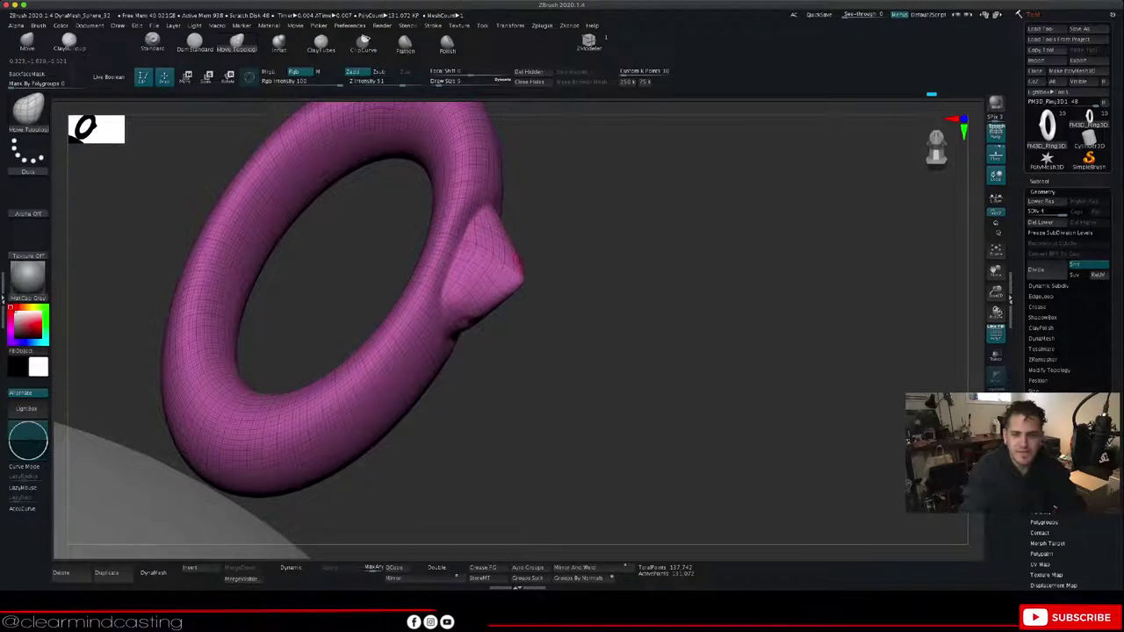
key("space")
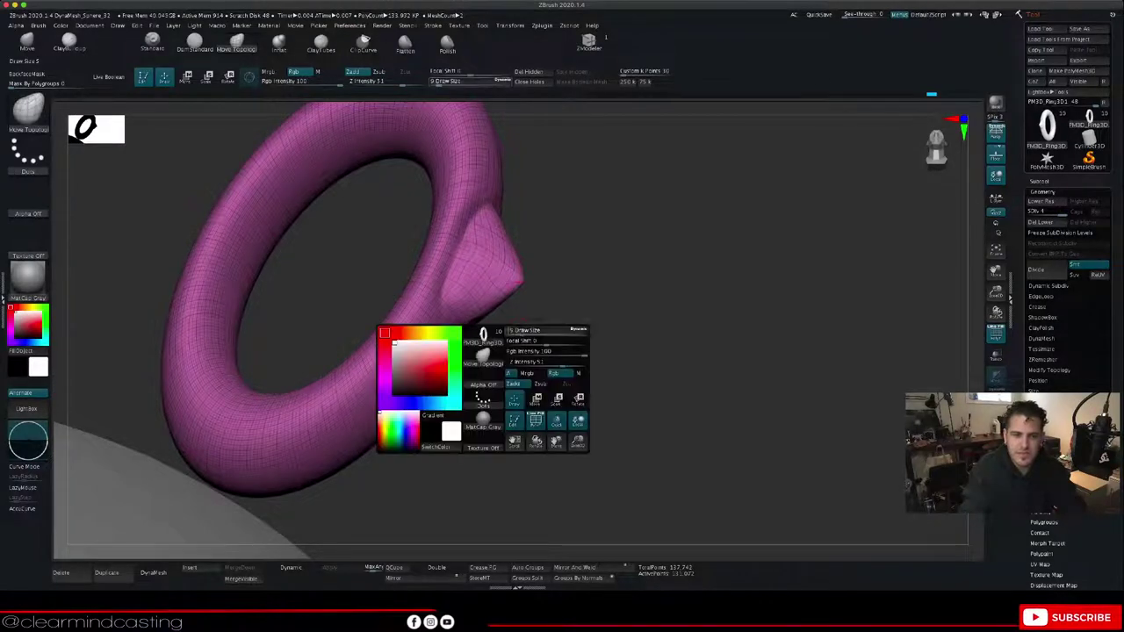
mouse_move(513, 331)
left_mouse_down()
mouse_move(523, 331)
mouse_move(483, 307)
left_mouse_up()
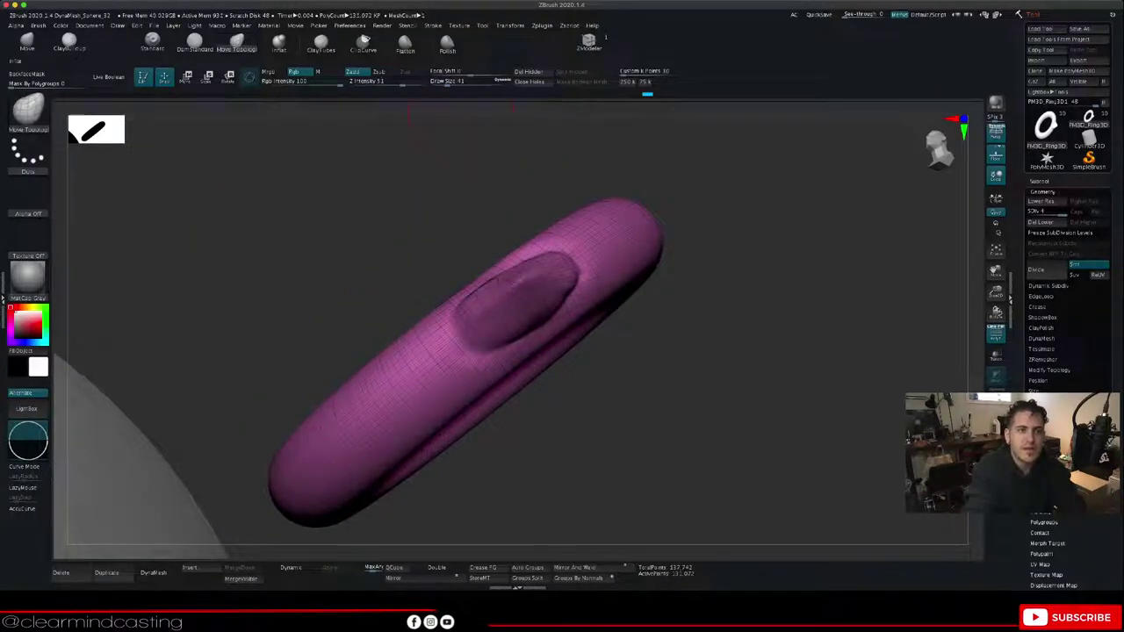
Step: Carve a defined crease around the bump's base with the DamStandard brush at draw size 16
left_click(195, 42)
key("space")
left_click_drag(535, 301, 526, 301)
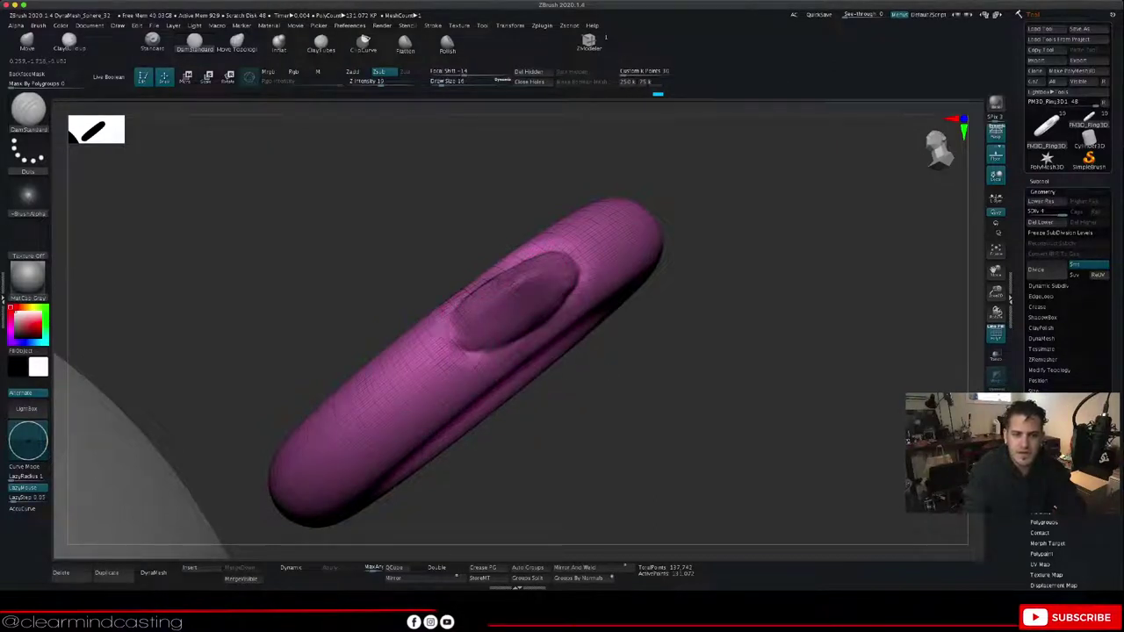
left_click_drag(378, 262, 437, 314)
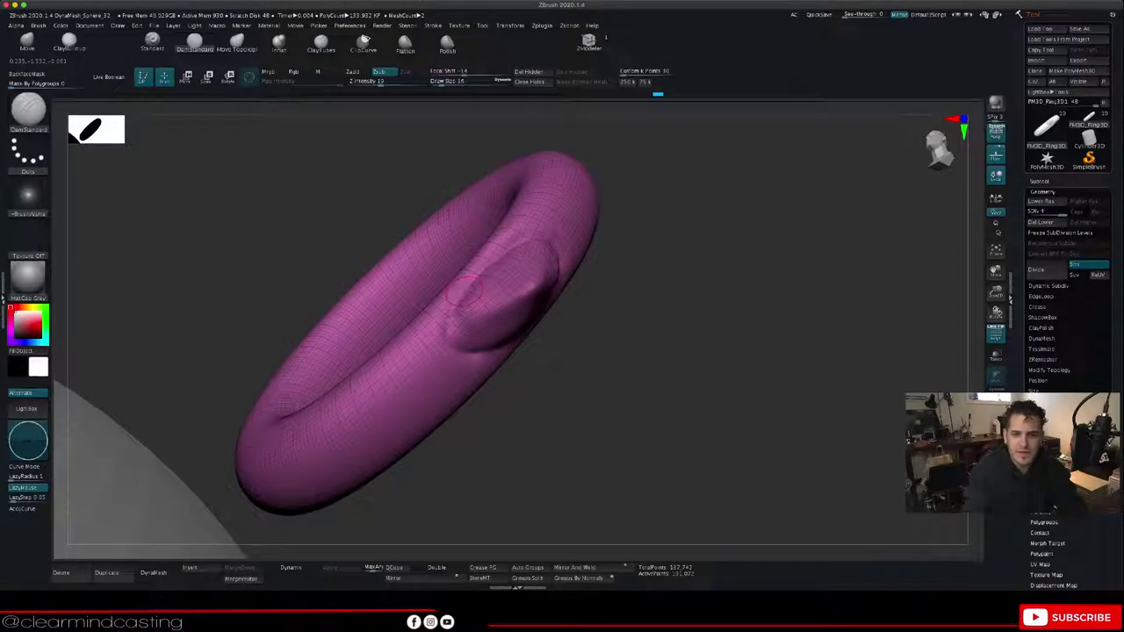
left_click_drag(580, 360, 631, 327)
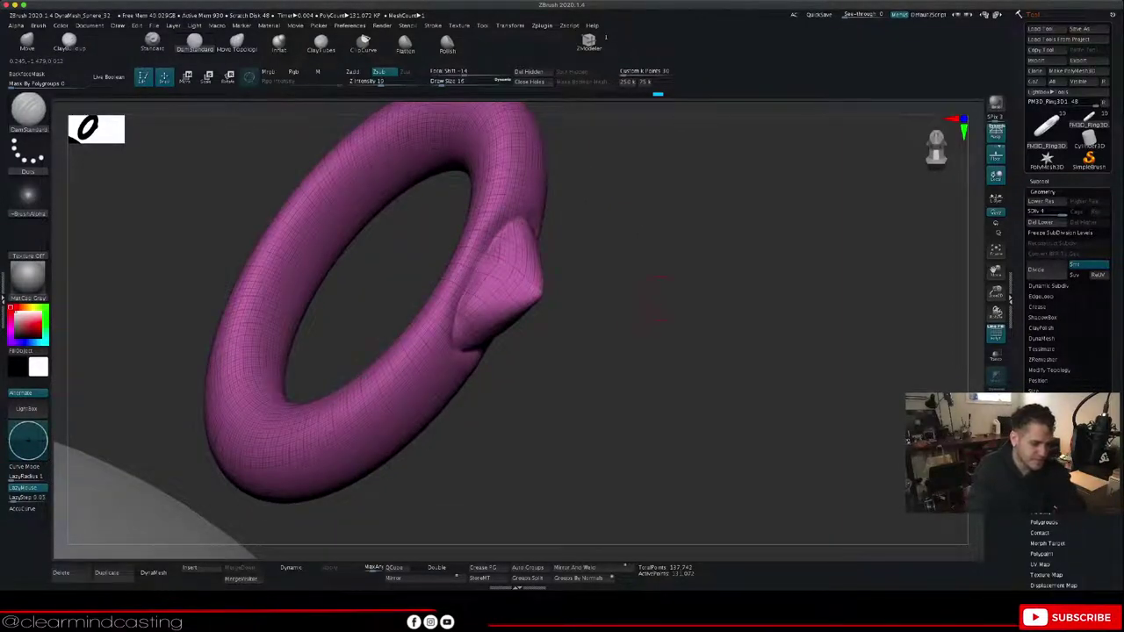
mouse_move(659, 300)
left_mouse_down()
mouse_move(536, 318)
mouse_move(501, 272)
mouse_move(518, 283)
mouse_move(483, 306)
mouse_move(530, 274)
left_mouse_up()
mouse_move(562, 352)
left_mouse_down()
mouse_move(619, 294)
mouse_move(579, 250)
mouse_move(672, 250)
mouse_move(654, 272)
mouse_move(575, 277)
mouse_move(531, 255)
mouse_move(601, 235)
mouse_move(566, 235)
mouse_move(608, 231)
mouse_move(601, 241)
left_mouse_up()
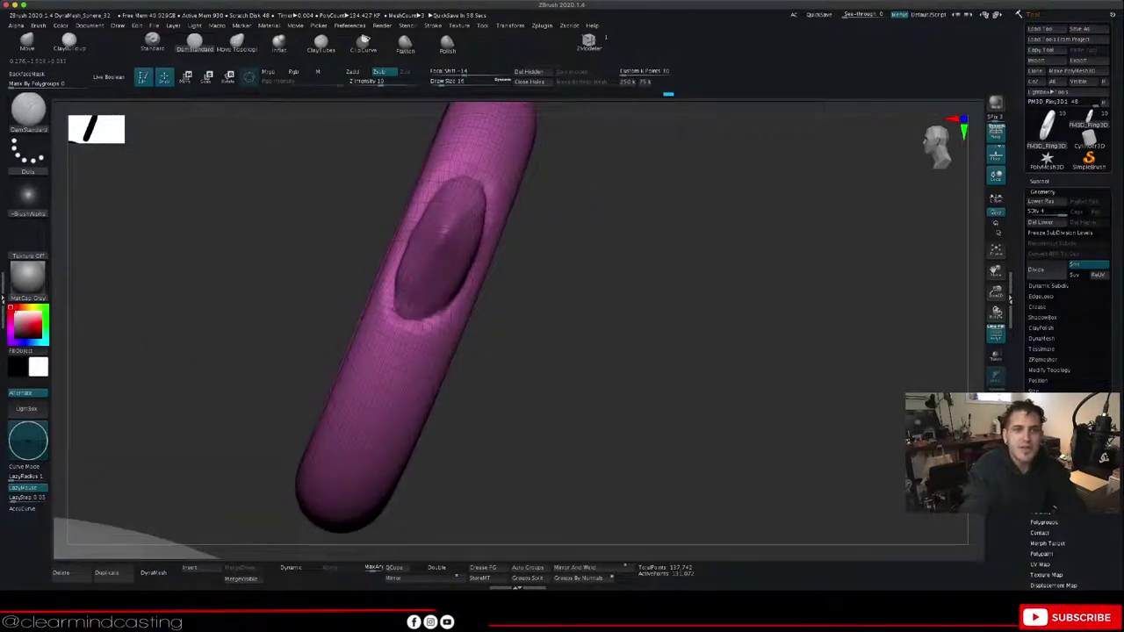
Step: Tidy the bump's creased outline on both sides with small Move Topological strokes at draw size 16
left_click(237, 44)
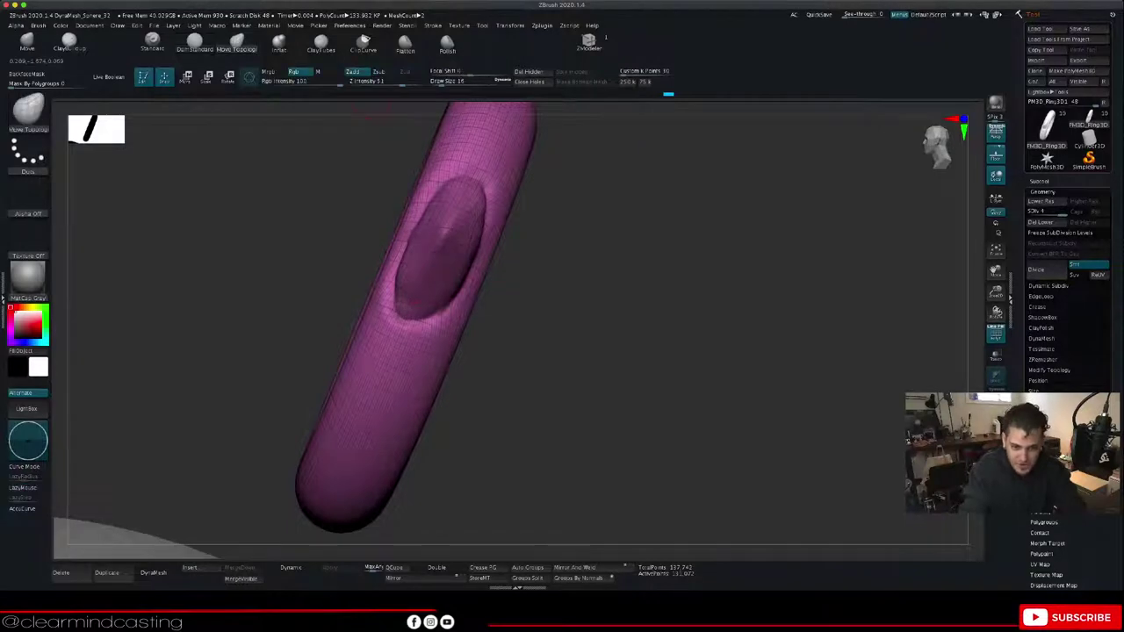
left_click_drag(519, 286, 558, 287)
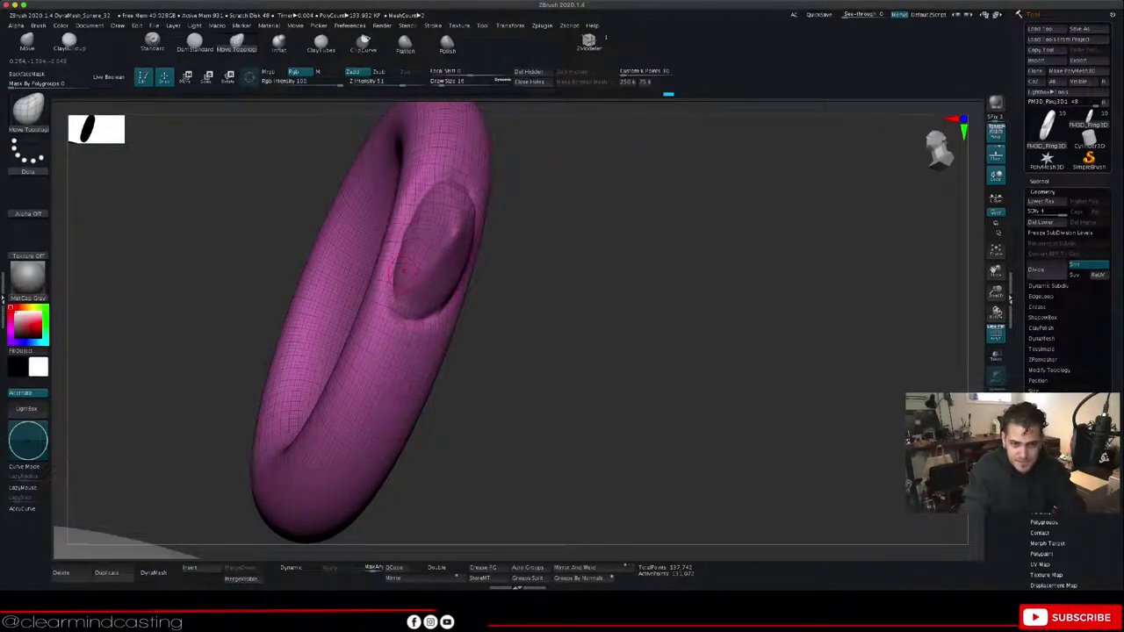
right_click_drag(404, 271, 468, 277)
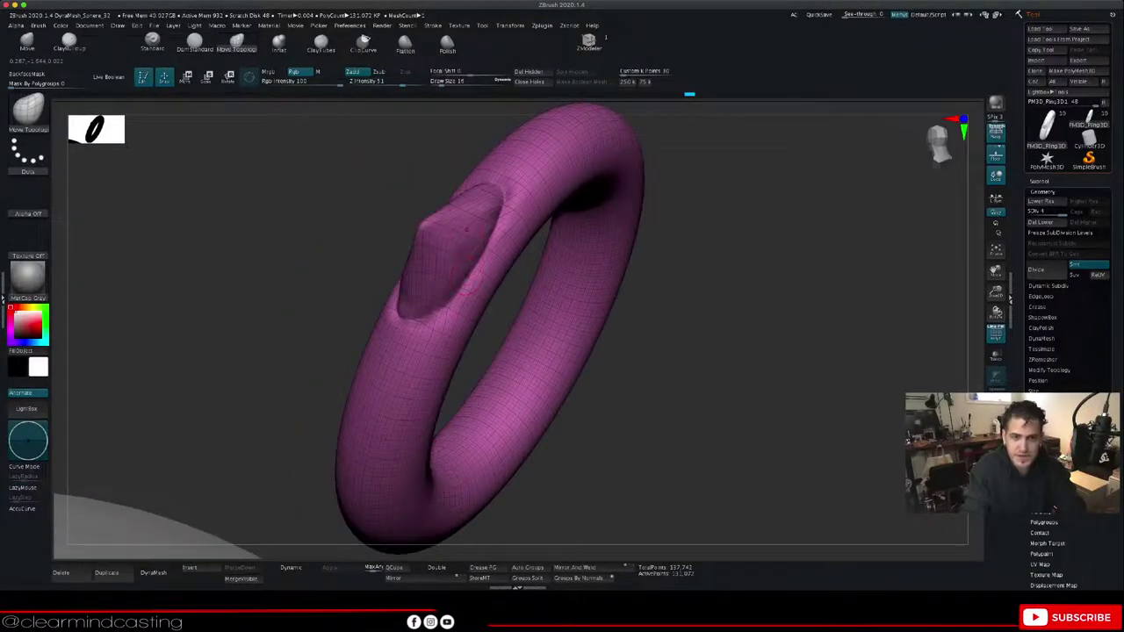
left_click_drag(671, 280, 725, 283)
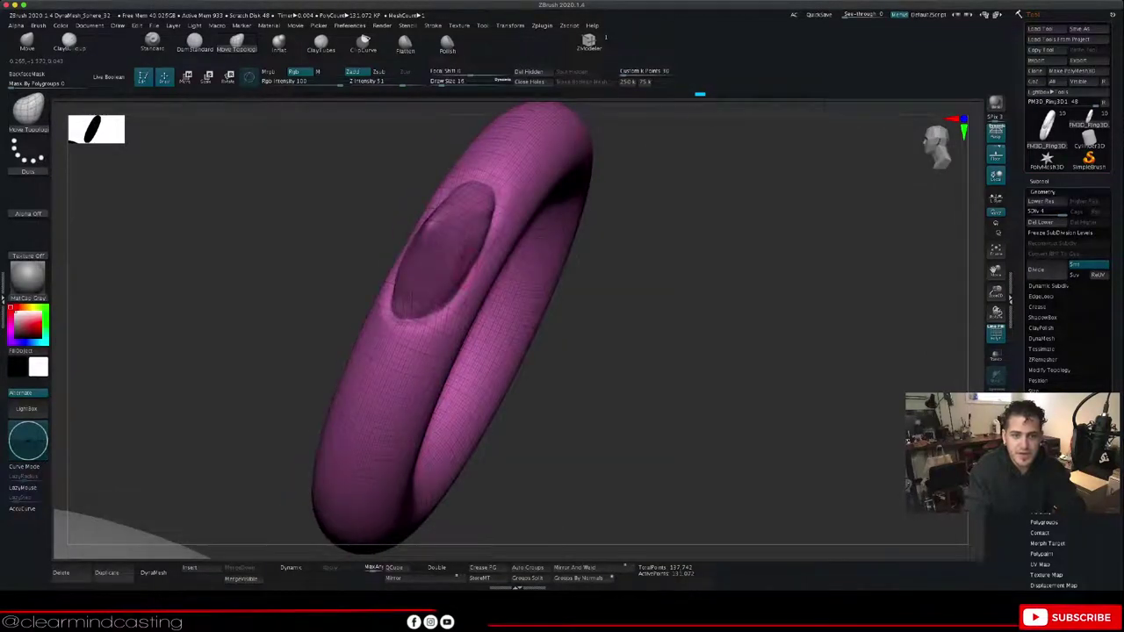
left_click_drag(464, 262, 460, 265)
mouse_move(654, 224)
left_mouse_down()
mouse_move(742, 206)
mouse_move(869, 212)
mouse_move(914, 230)
mouse_move(707, 318)
left_mouse_up()
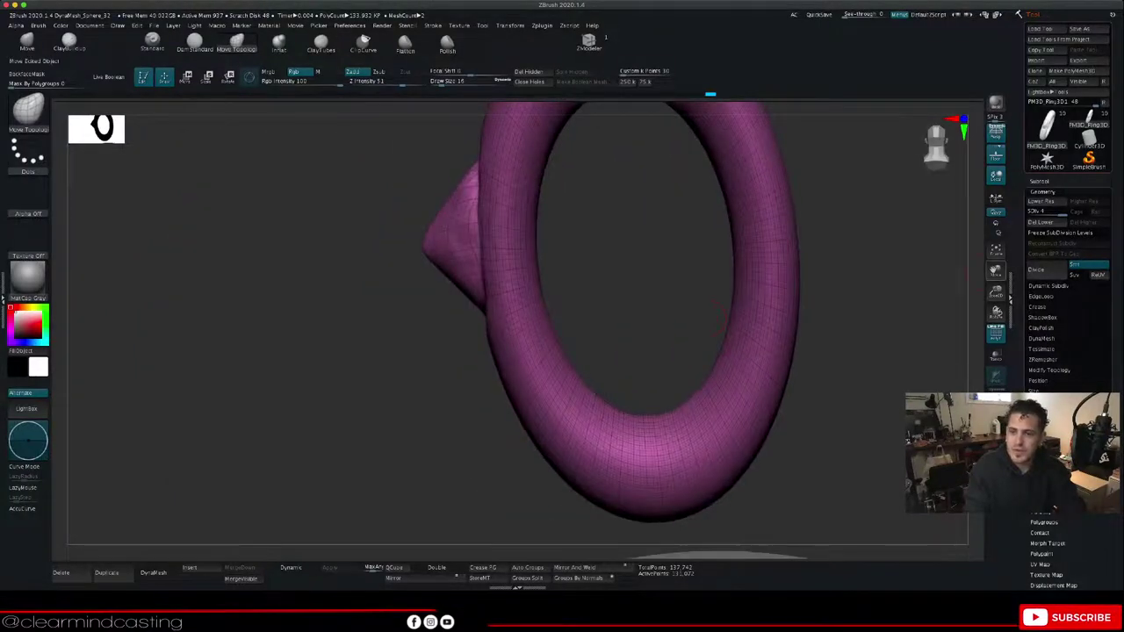
Step: Build up a small rounded bump on the ring's outer face opposite the existing bump, using the Clay brush at draw size 16
left_click_drag(996, 272, 890, 327)
left_click_drag(996, 272, 973, 318)
left_click_drag(764, 351, 655, 258)
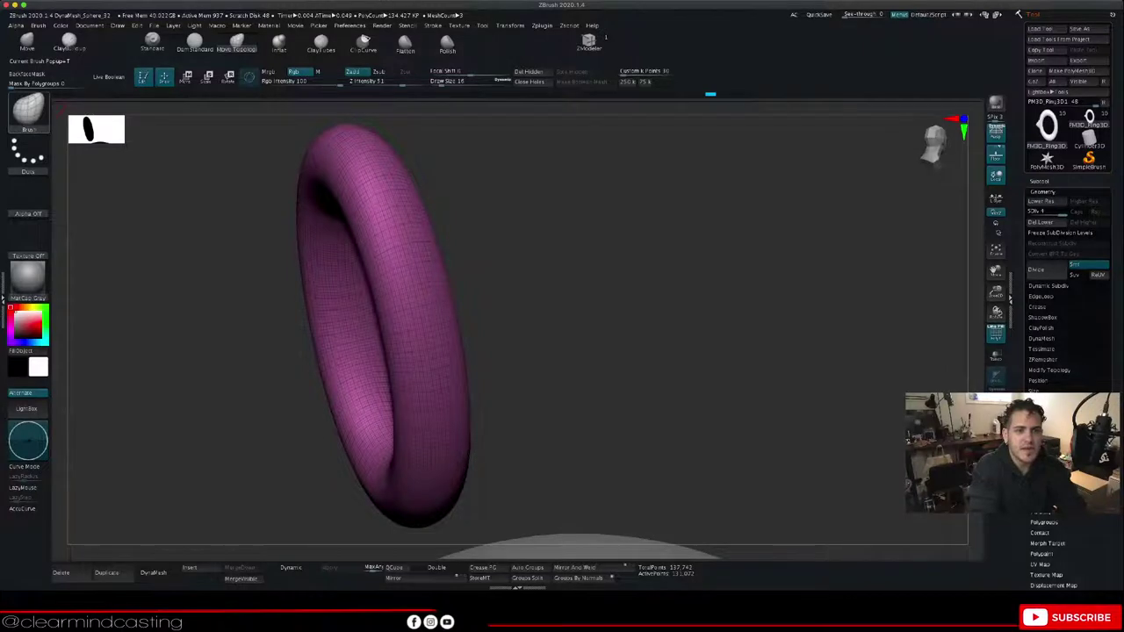
left_click(29, 112)
key("c")
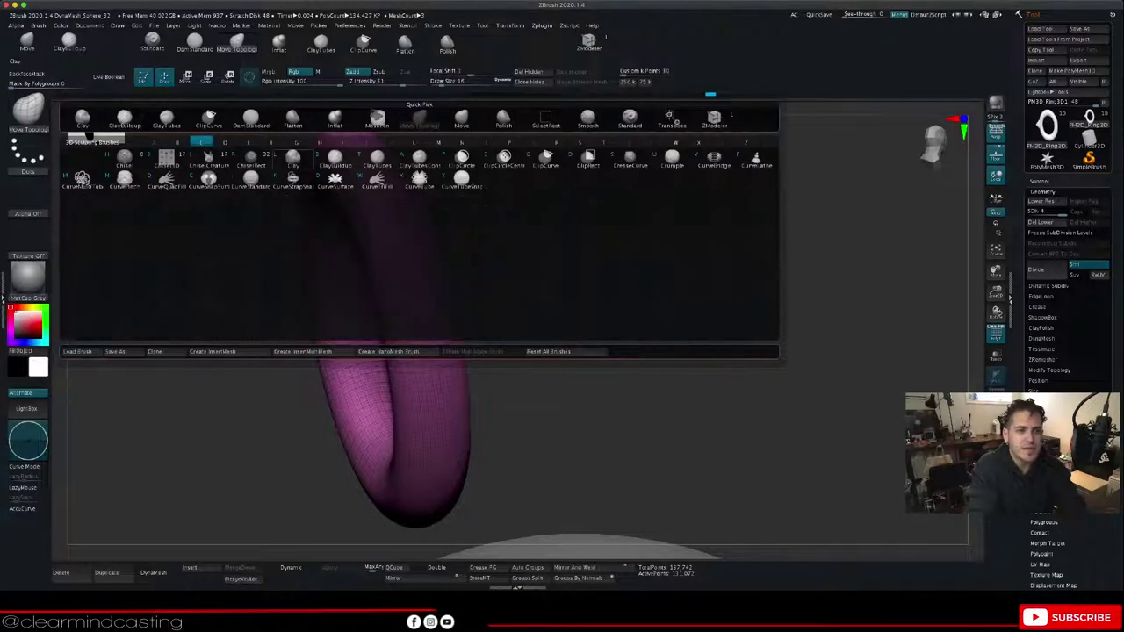
key("l")
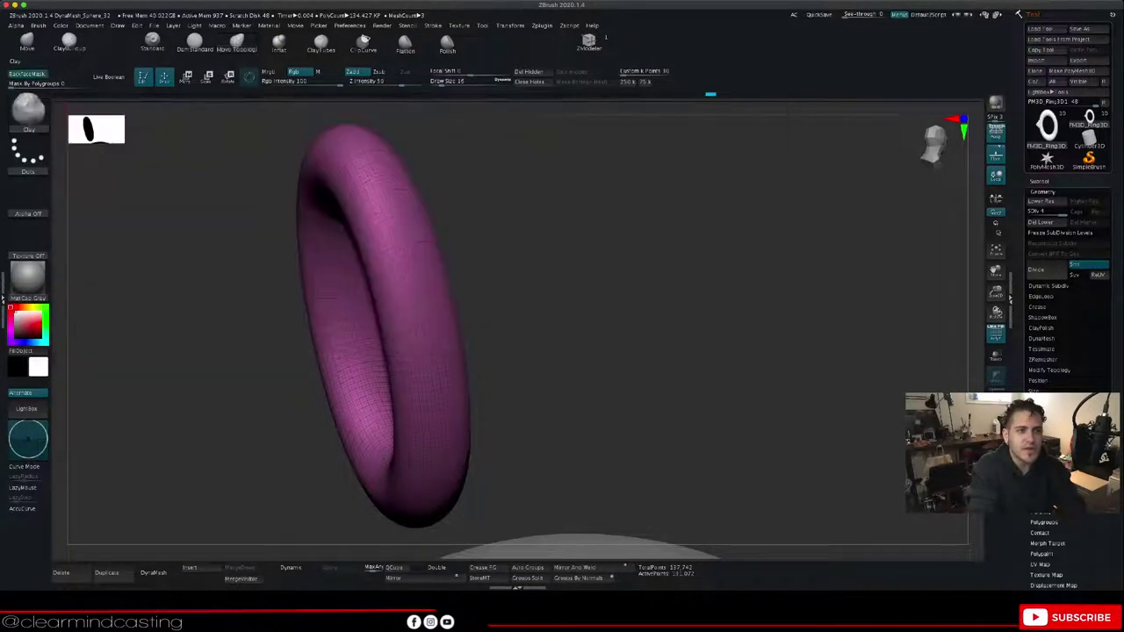
left_click(28, 112)
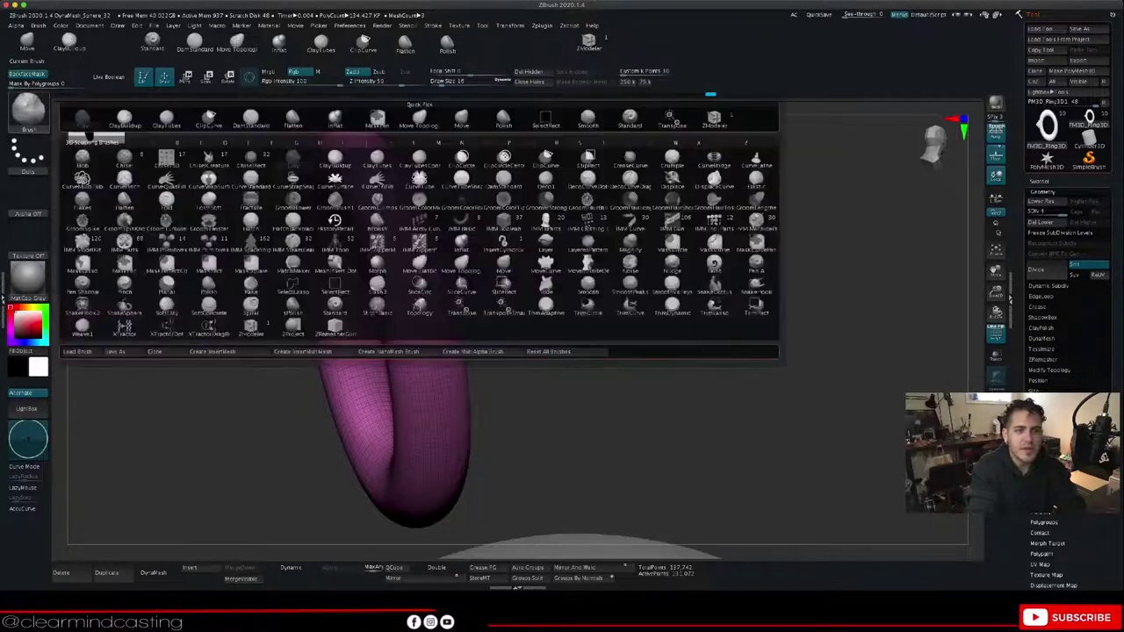
left_click(288, 162)
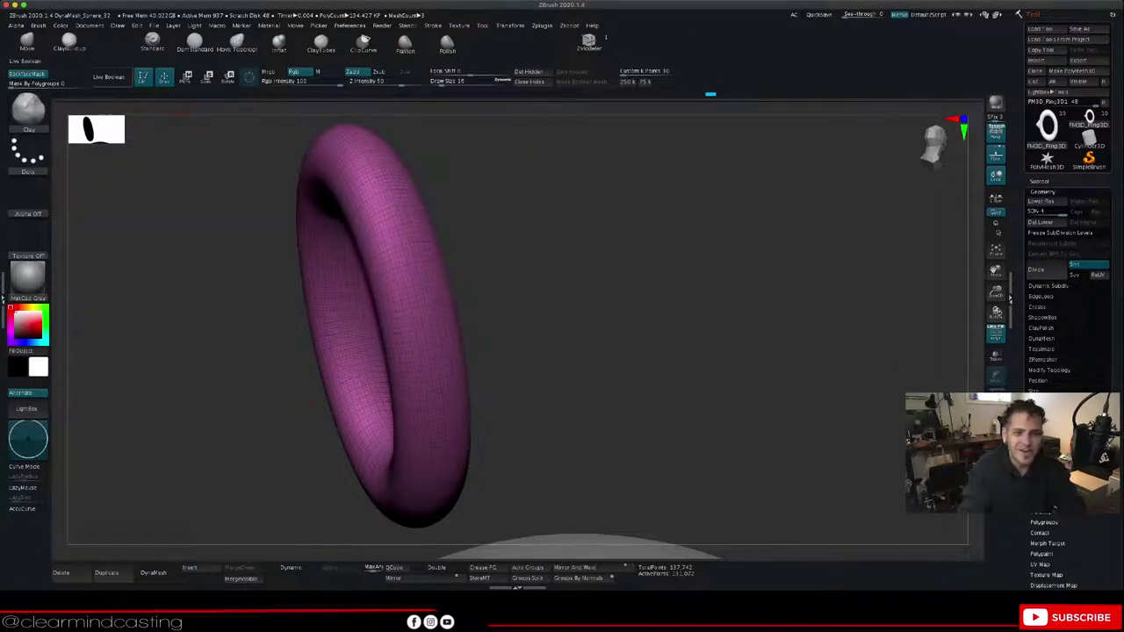
left_click_drag(650, 343, 702, 343)
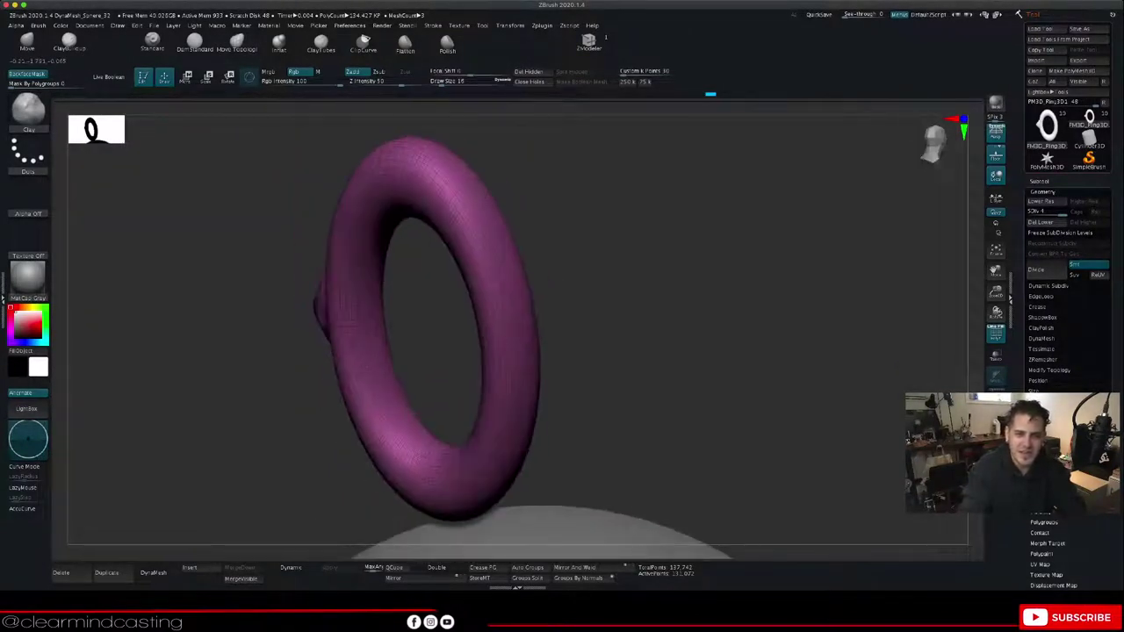
left_click_drag(544, 296, 620, 306)
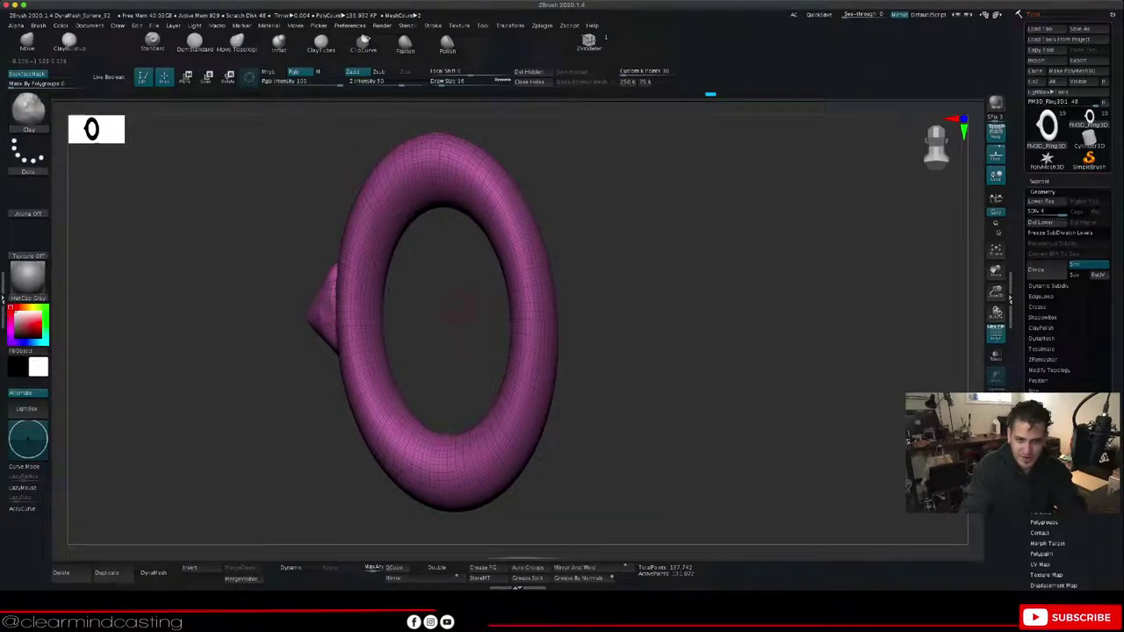
left_click_drag(513, 297, 434, 296)
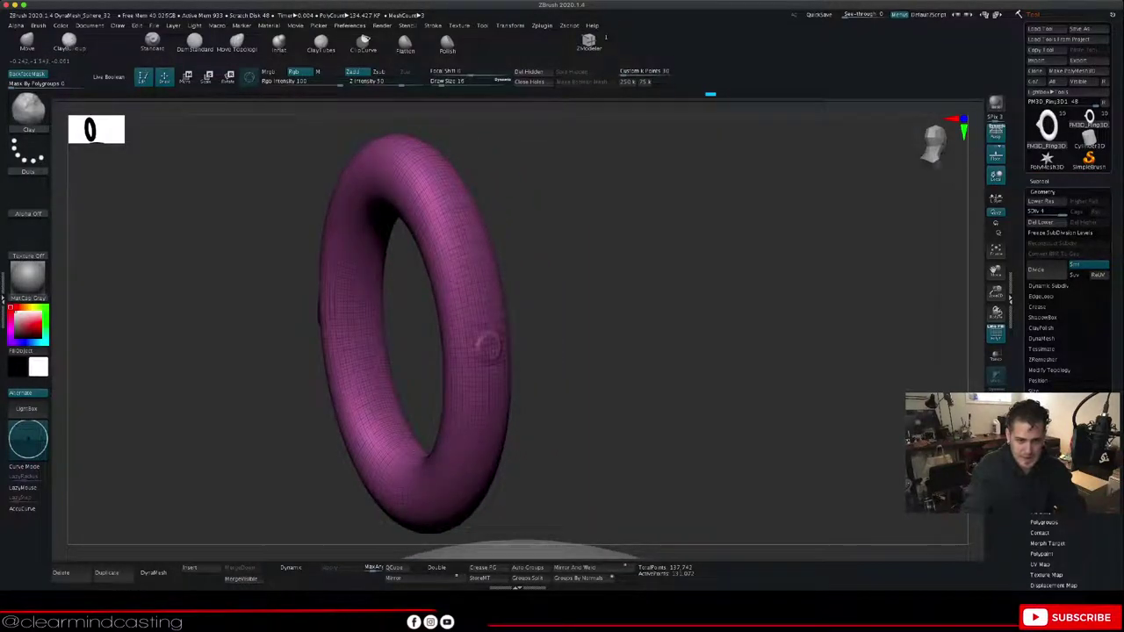
left_click_drag(529, 352, 602, 343)
mouse_move(487, 343)
left_mouse_down()
mouse_move(497, 348)
mouse_move(487, 362)
mouse_move(505, 358)
mouse_move(503, 333)
left_mouse_up()
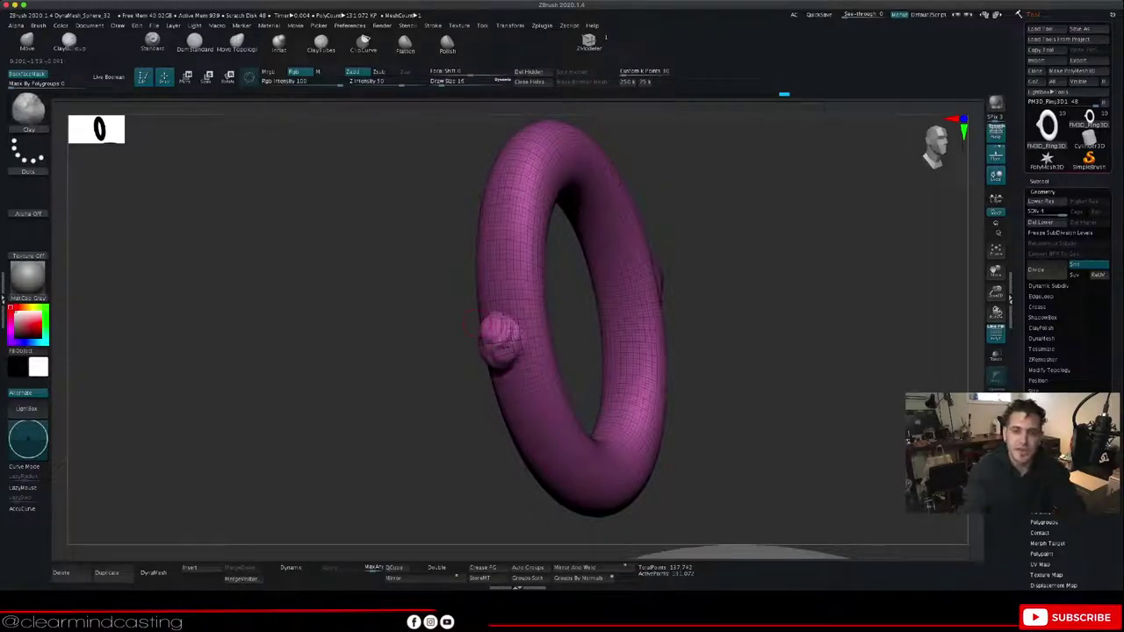
left_click_drag(472, 322, 569, 326)
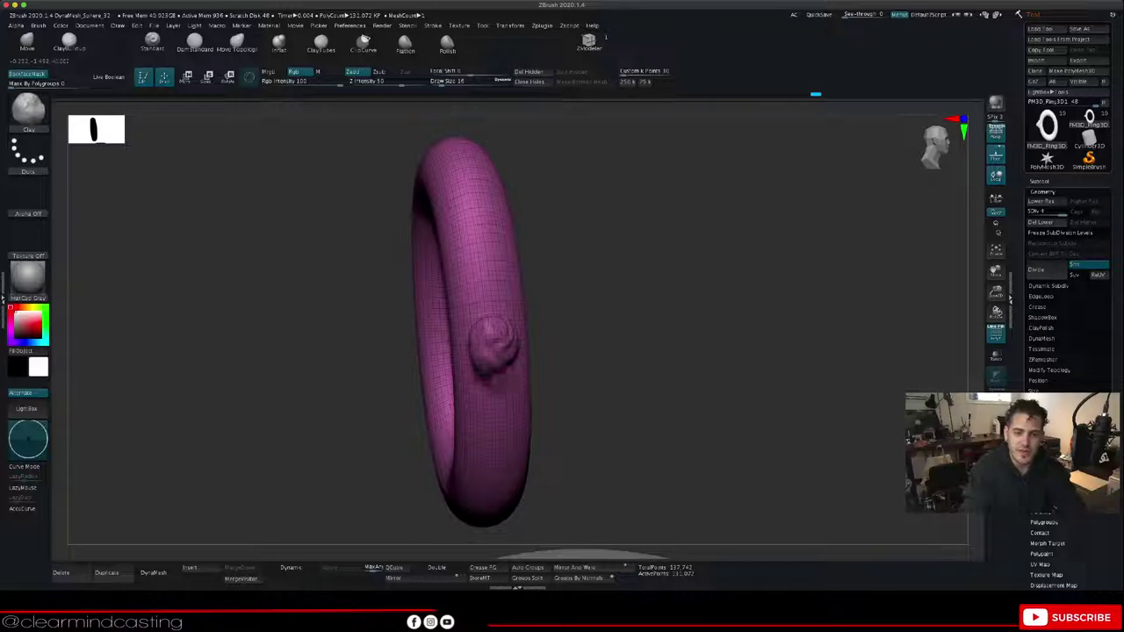
left_click_drag(606, 362, 537, 367)
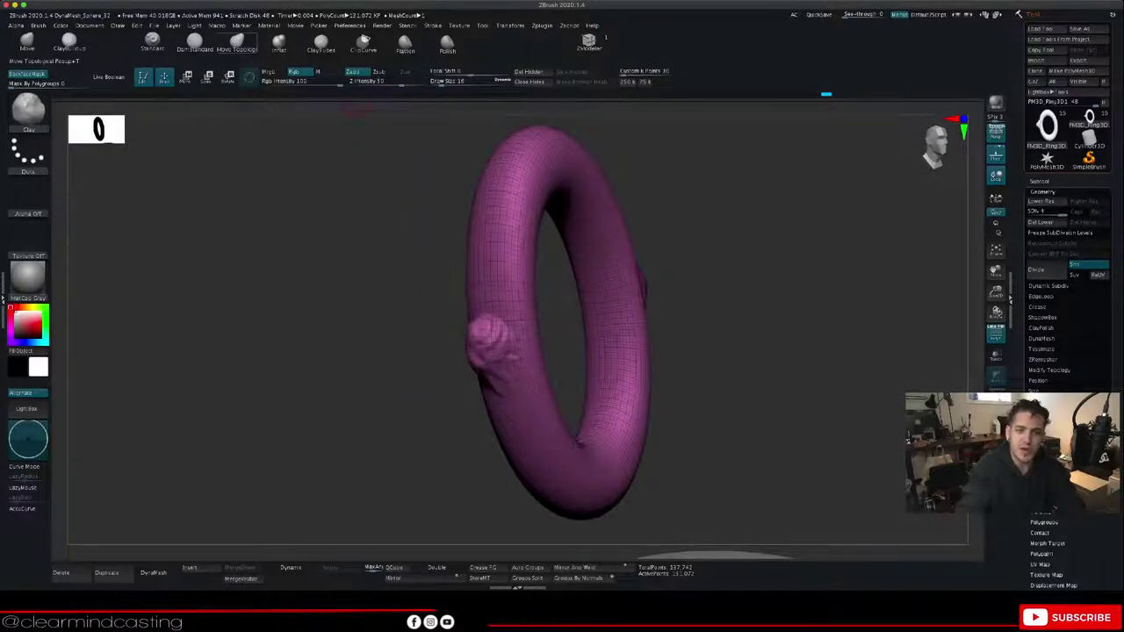
Step: Try pulling a small nub out of the ring above the new clay bump with the Move Topological brush, and undo it
left_click(237, 43)
mouse_move(486, 239)
left_mouse_down()
mouse_move(446, 235)
mouse_move(511, 255)
left_mouse_up()
key("ctrl+z")
left_click_drag(566, 263, 492, 256)
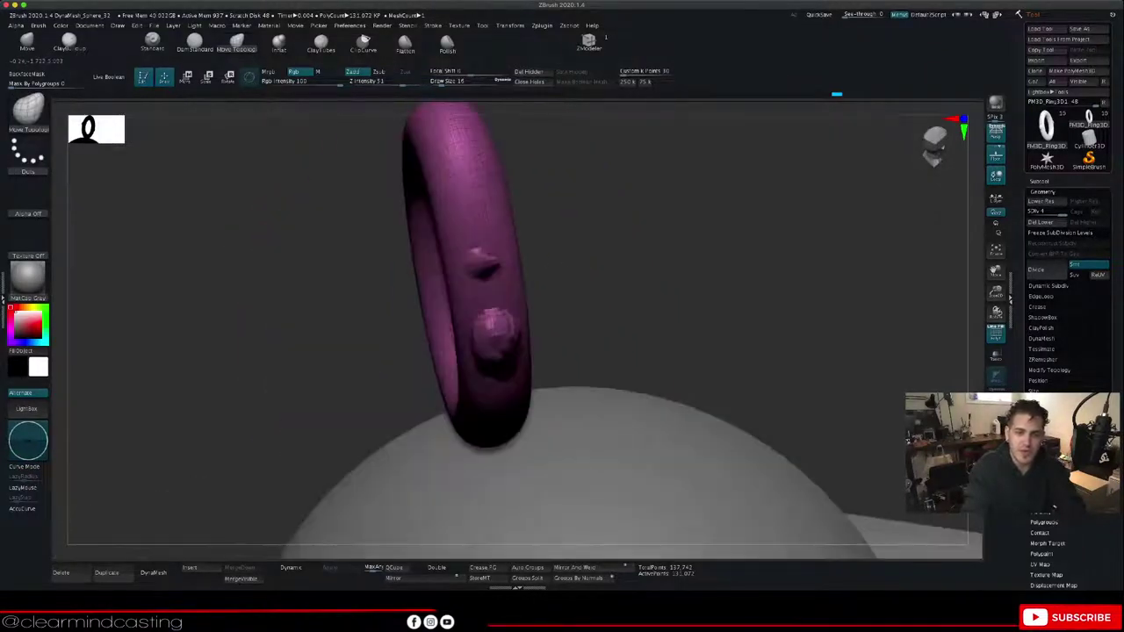
left_click_drag(629, 236, 557, 214)
key("ctrl+z")
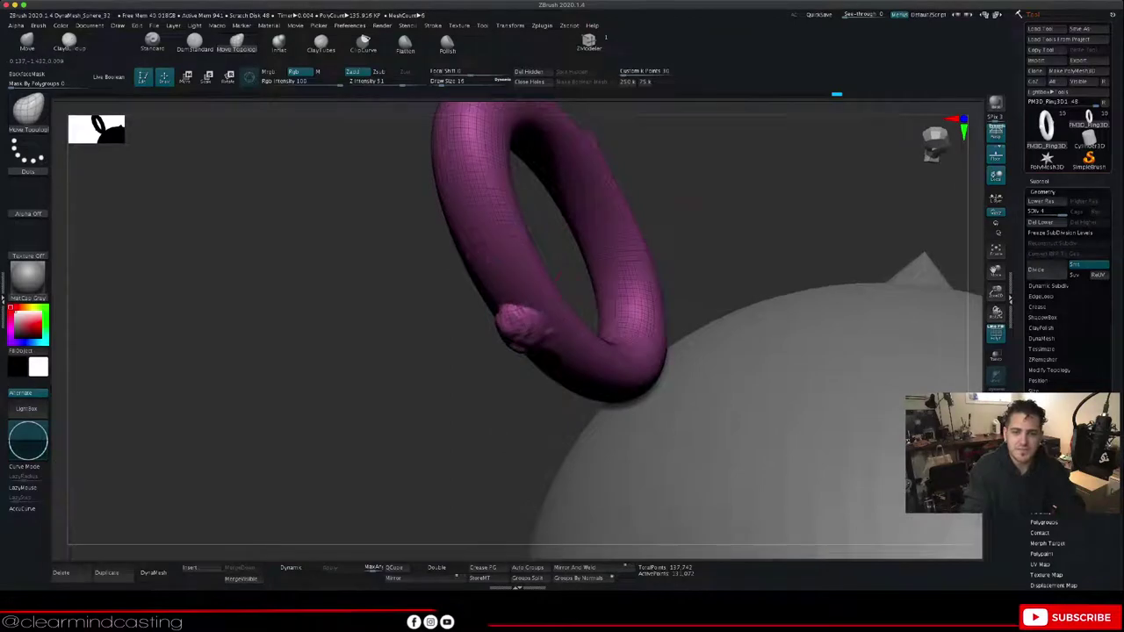
left_click_drag(571, 276, 660, 249)
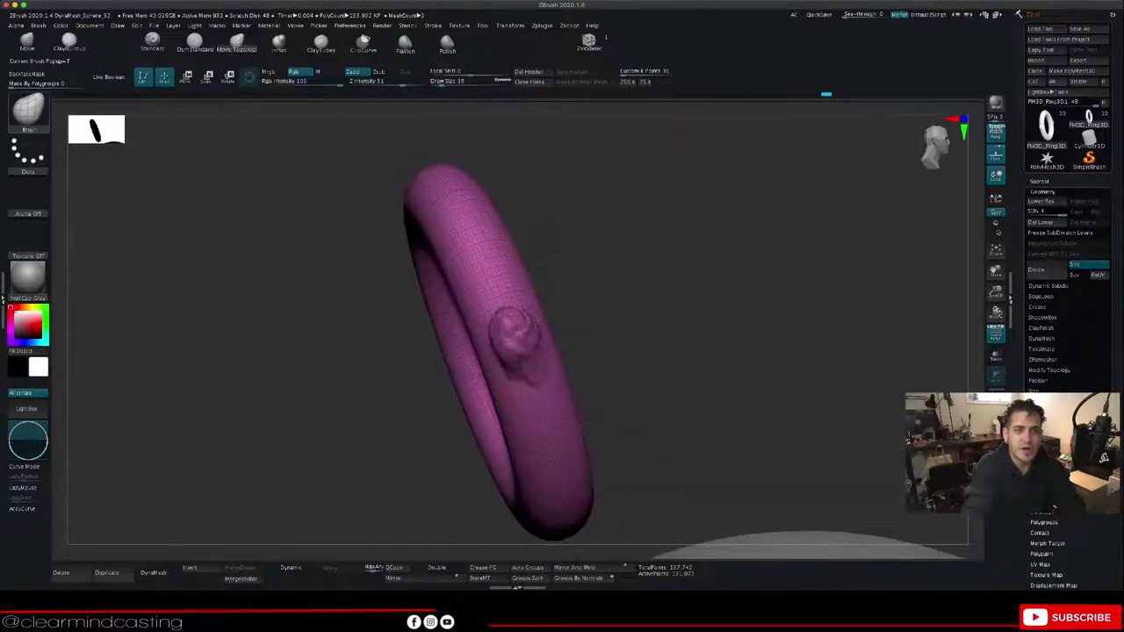
Step: Enlarge the new bump lengthwise along the ring with overlapping Clay brush strokes at draw size 16
left_click(29, 111)
left_click(292, 159)
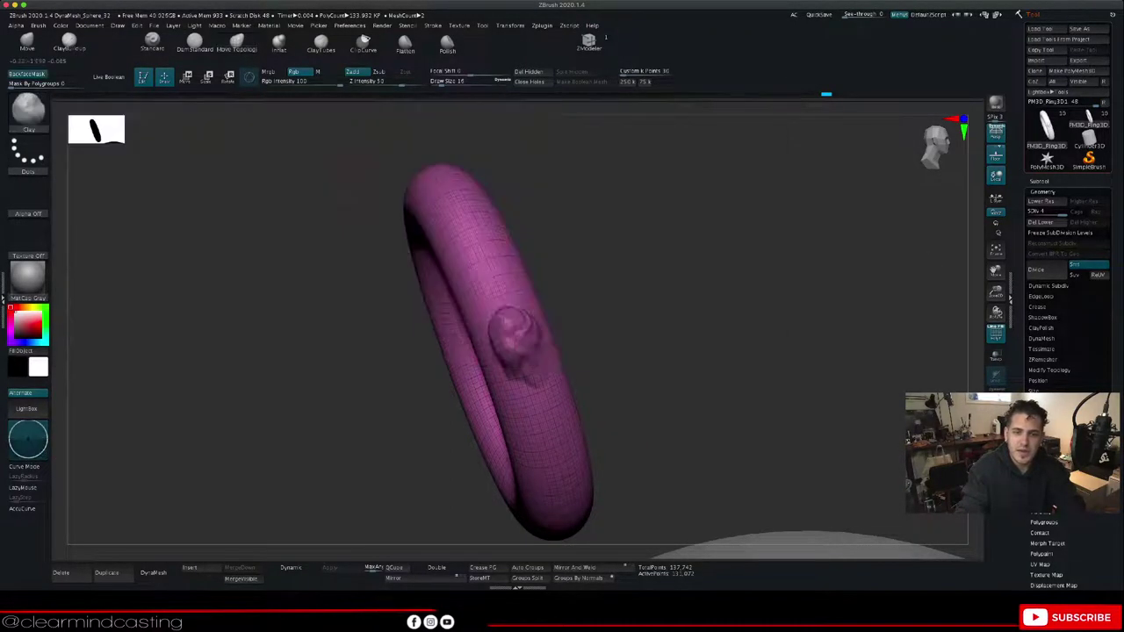
mouse_move(508, 323)
left_mouse_down()
mouse_move(497, 312)
mouse_move(510, 294)
left_mouse_up()
mouse_move(553, 256)
left_mouse_down()
mouse_move(645, 254)
mouse_move(537, 254)
mouse_move(500, 309)
mouse_move(497, 334)
mouse_move(511, 344)
left_mouse_up()
left_click_drag(562, 289, 615, 290)
mouse_move(507, 313)
left_mouse_down()
mouse_move(493, 325)
mouse_move(501, 297)
left_mouse_up()
mouse_move(511, 356)
left_mouse_down()
mouse_move(515, 367)
mouse_move(524, 353)
left_mouse_up()
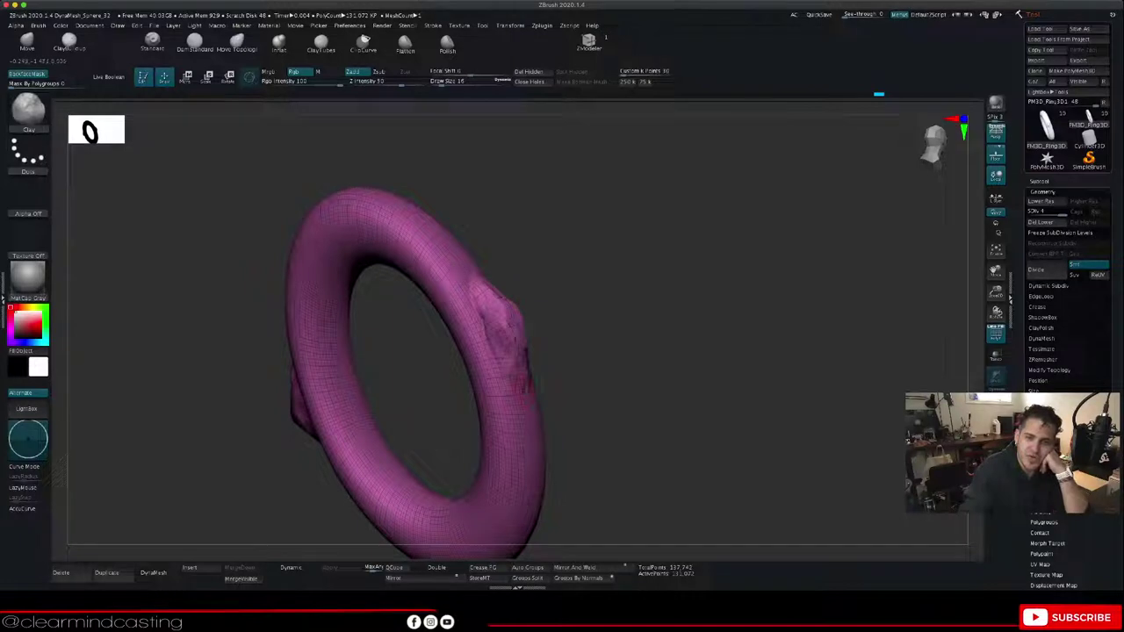
mouse_move(632, 342)
left_mouse_down()
mouse_move(527, 333)
mouse_move(538, 290)
mouse_move(525, 313)
mouse_move(536, 353)
mouse_move(537, 304)
mouse_move(535, 378)
left_mouse_up()
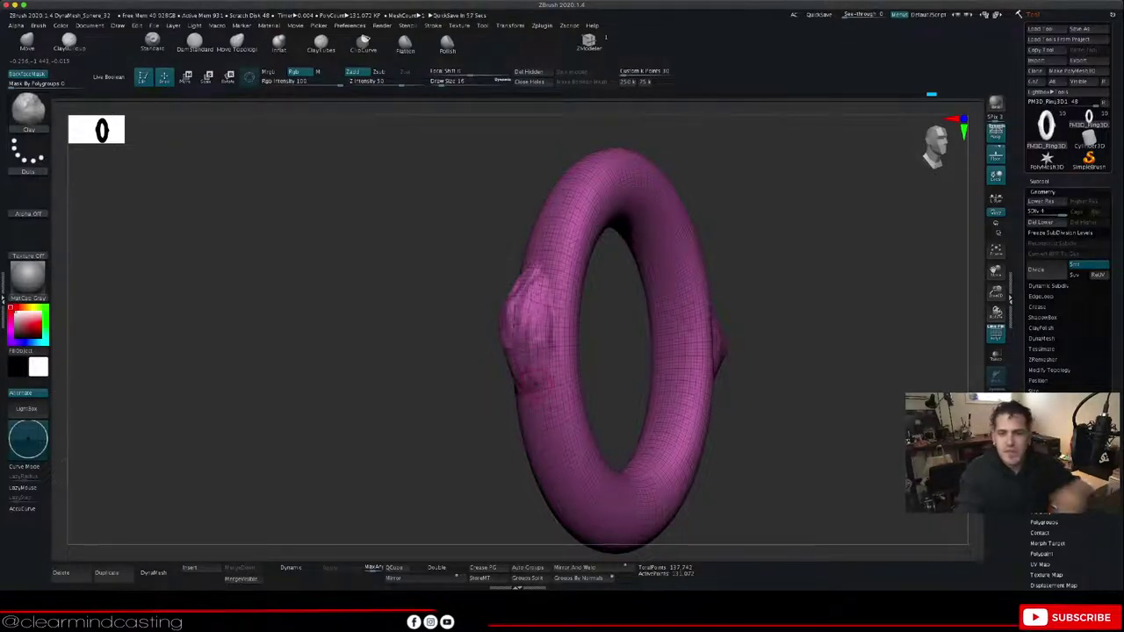
left_click_drag(430, 386, 579, 382)
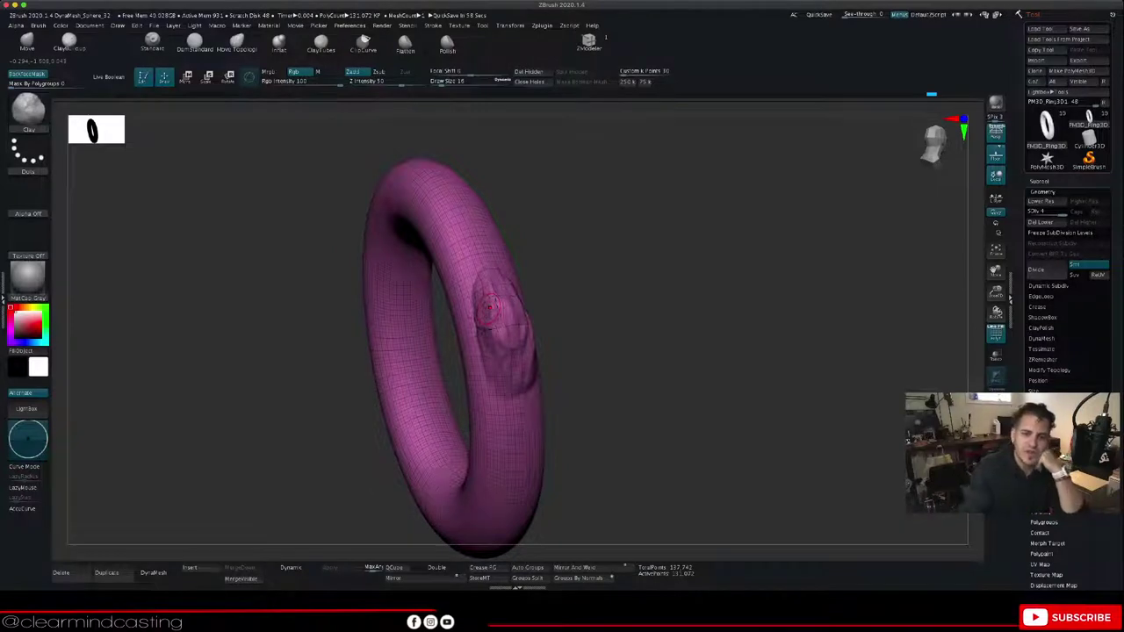
Step: Layer more Clay brush strokes over the crest and lower half of the elongated bump to raise it further
left_click_drag(575, 338, 672, 337)
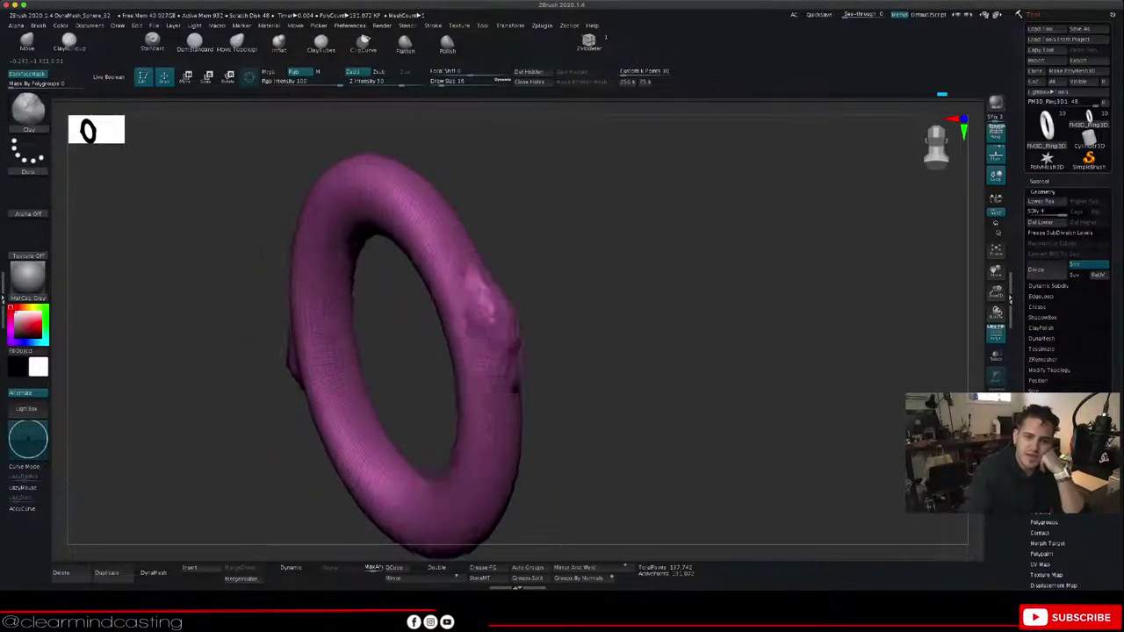
left_click_drag(633, 338, 570, 364)
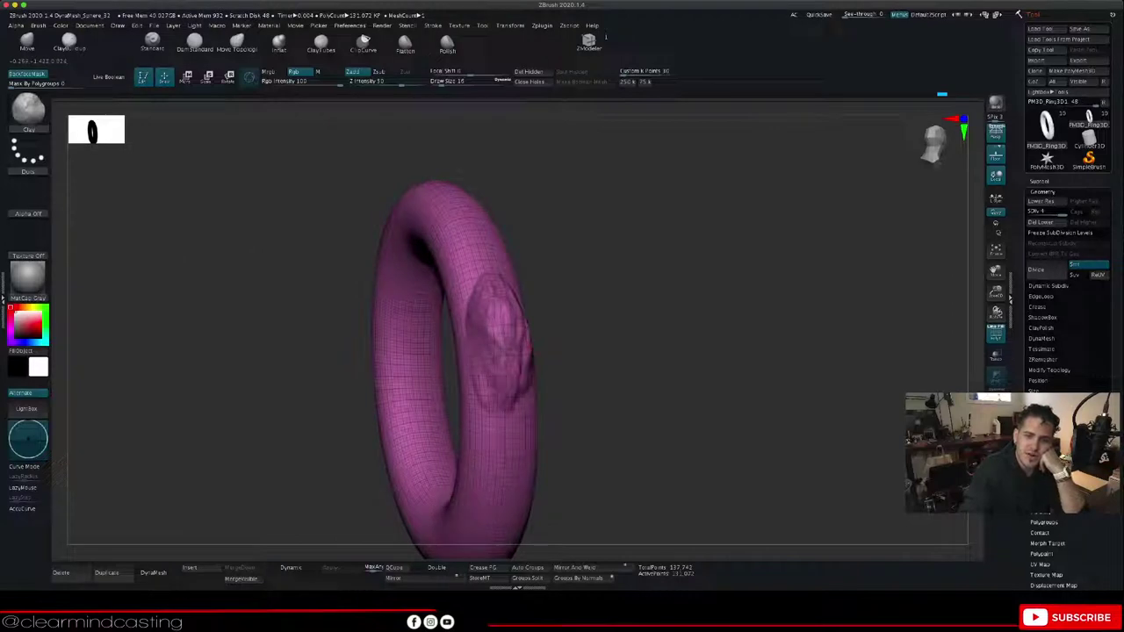
mouse_move(510, 331)
left_mouse_down()
mouse_move(516, 349)
mouse_move(506, 315)
left_mouse_up()
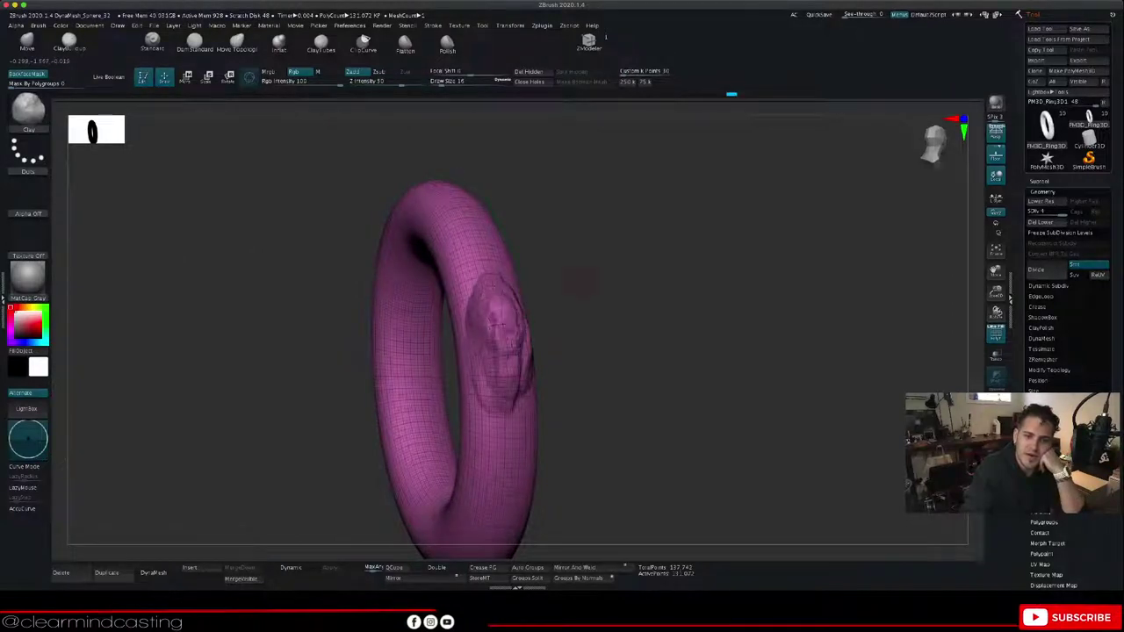
mouse_move(582, 284)
left_mouse_down()
mouse_move(654, 290)
mouse_move(641, 307)
left_mouse_up()
left_click_drag(508, 362, 512, 381)
mouse_move(628, 325)
left_mouse_down()
mouse_move(562, 320)
mouse_move(503, 344)
mouse_move(505, 355)
left_mouse_up()
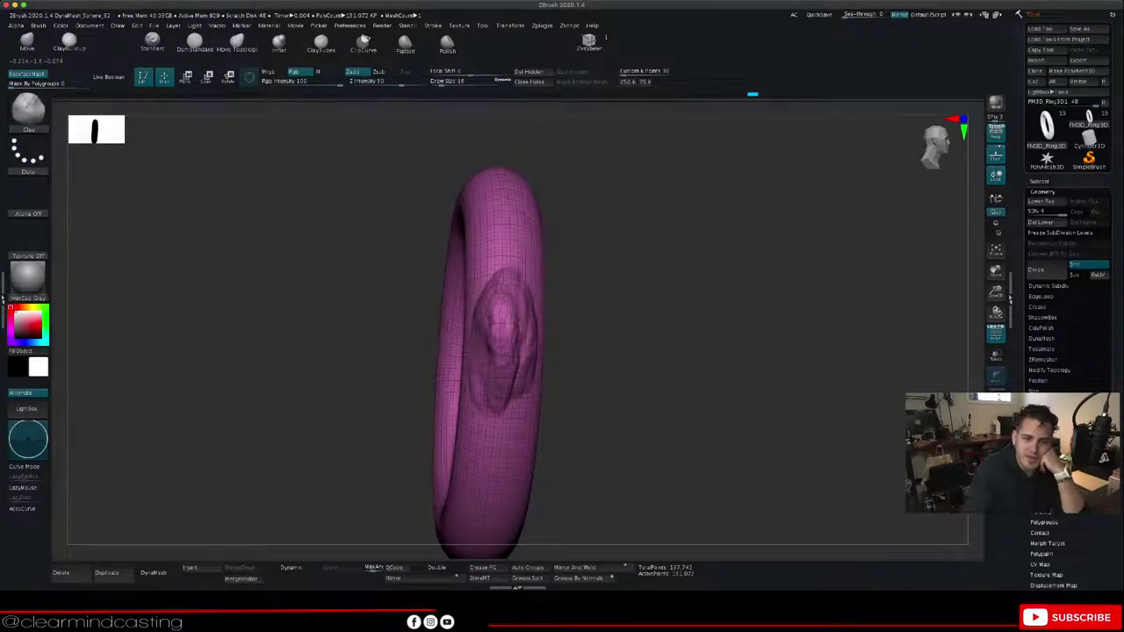
mouse_move(584, 321)
left_mouse_down()
mouse_move(658, 325)
mouse_move(655, 349)
mouse_move(584, 332)
left_mouse_up()
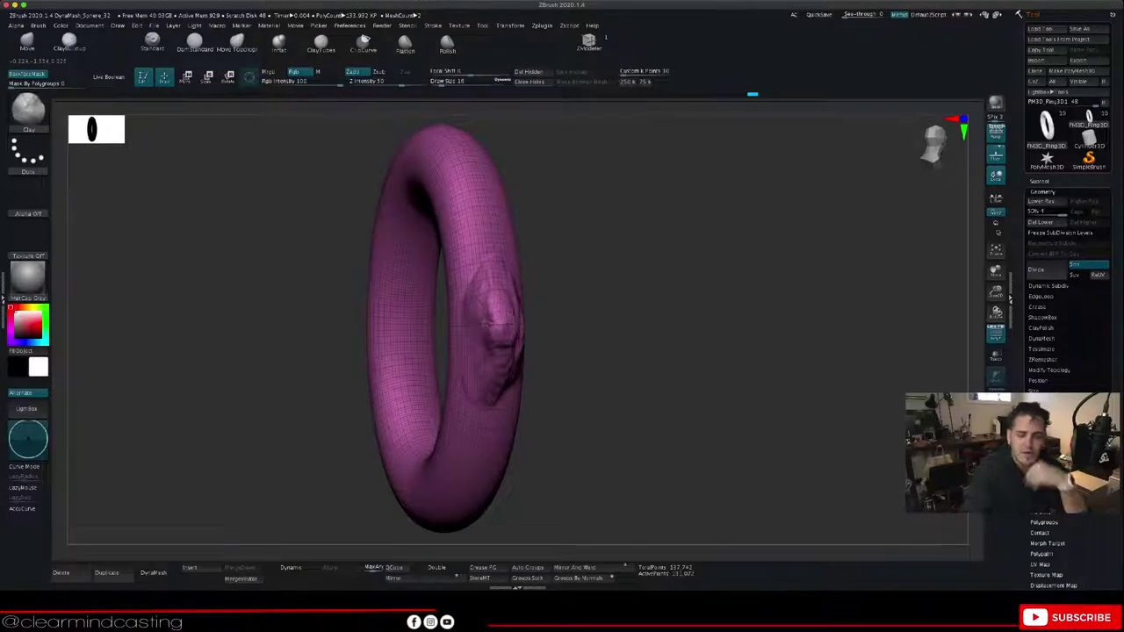
left_click_drag(495, 325, 498, 303)
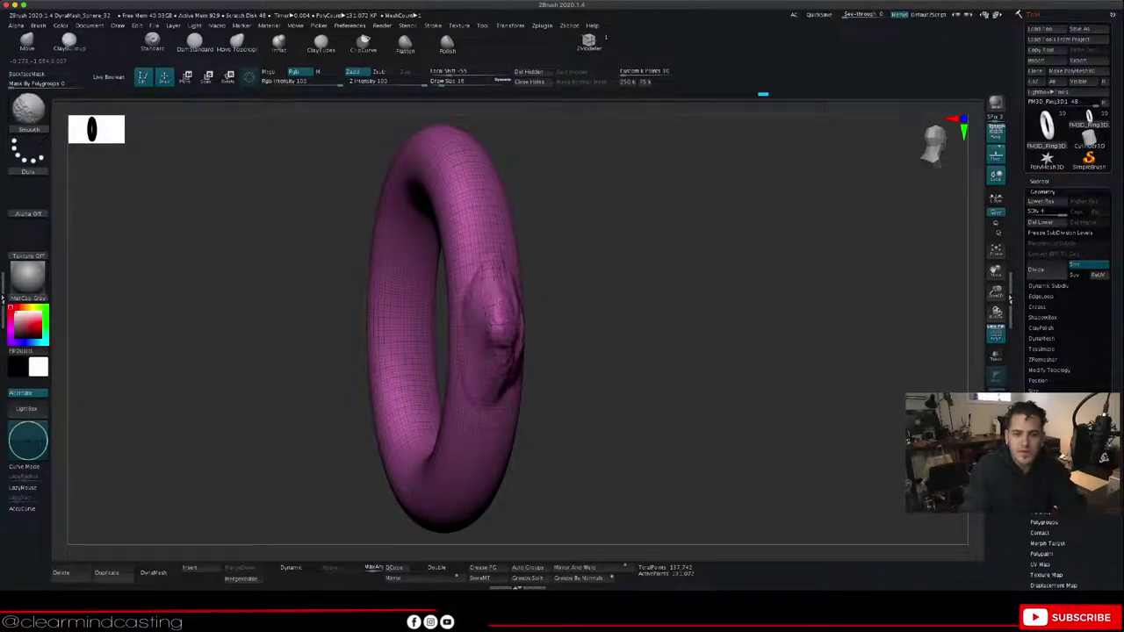
Step: Smooth the rough clay buildup into a soft rounded mound that blends into the ring
left_click_drag(659, 338, 553, 296)
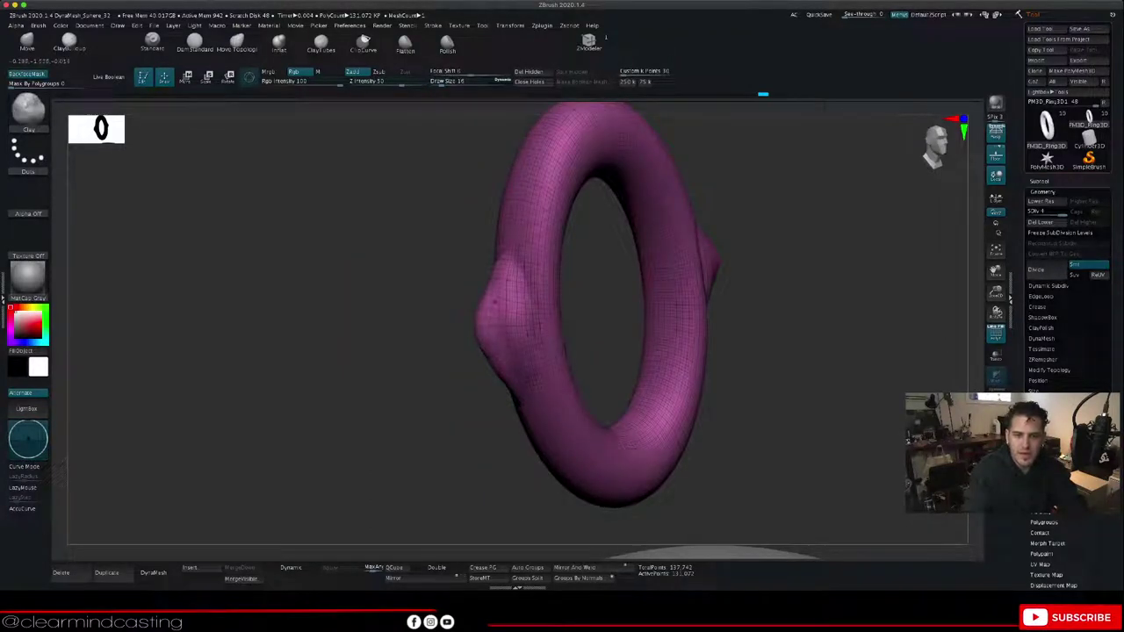
left_click_drag(420, 439, 507, 447)
left_click_drag(430, 417, 474, 420)
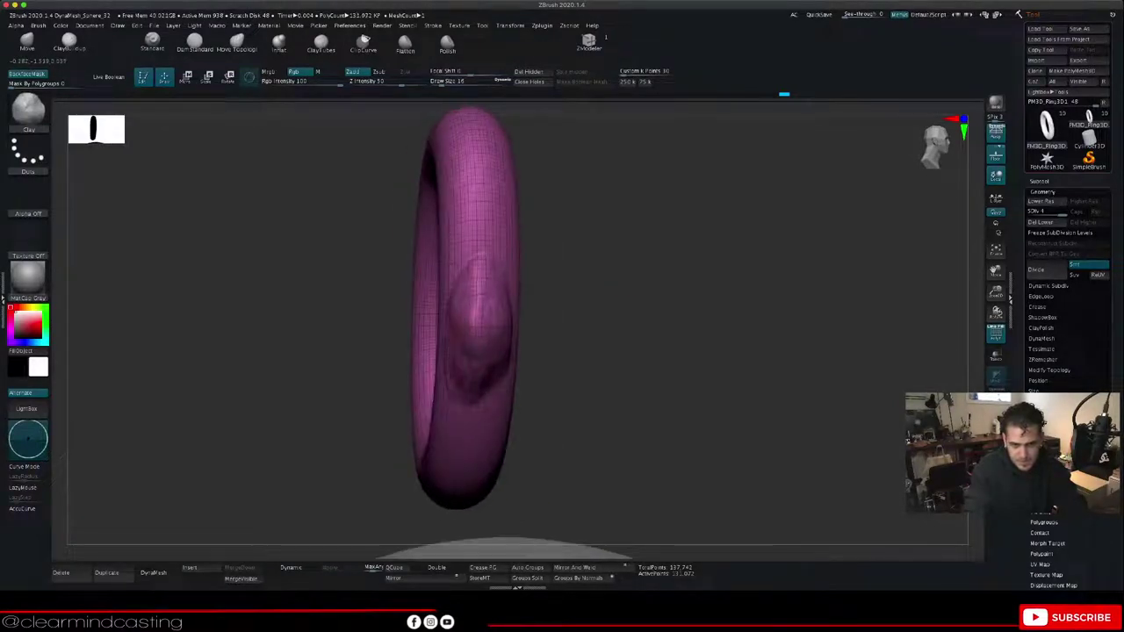
key("shift")
left_click_drag(479, 338, 474, 376, "shift")
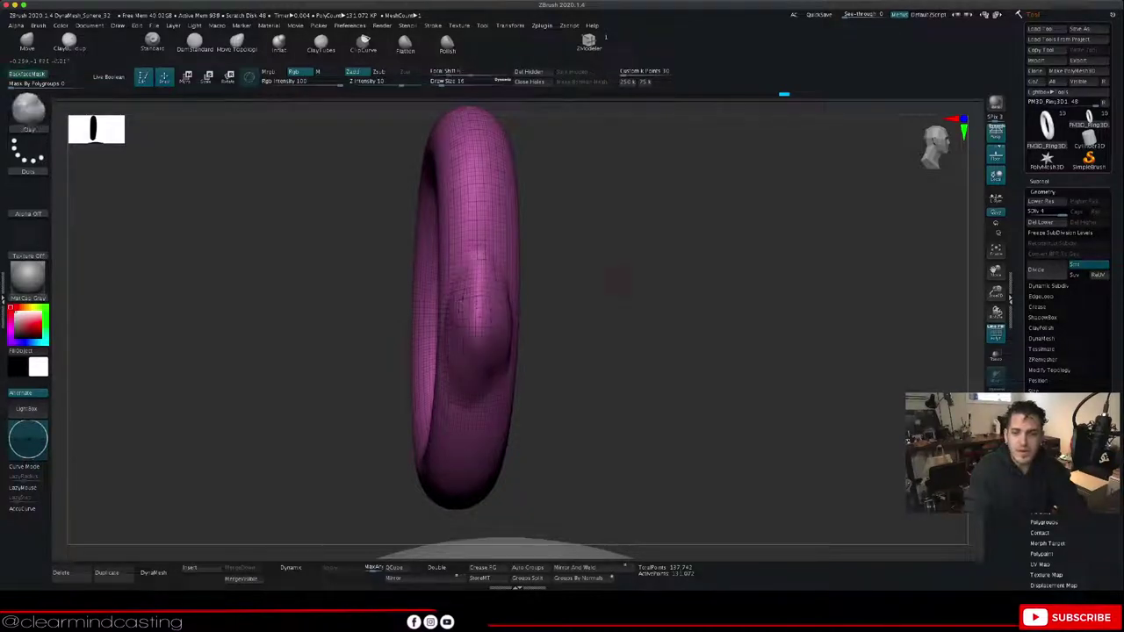
left_click_drag(620, 281, 517, 284)
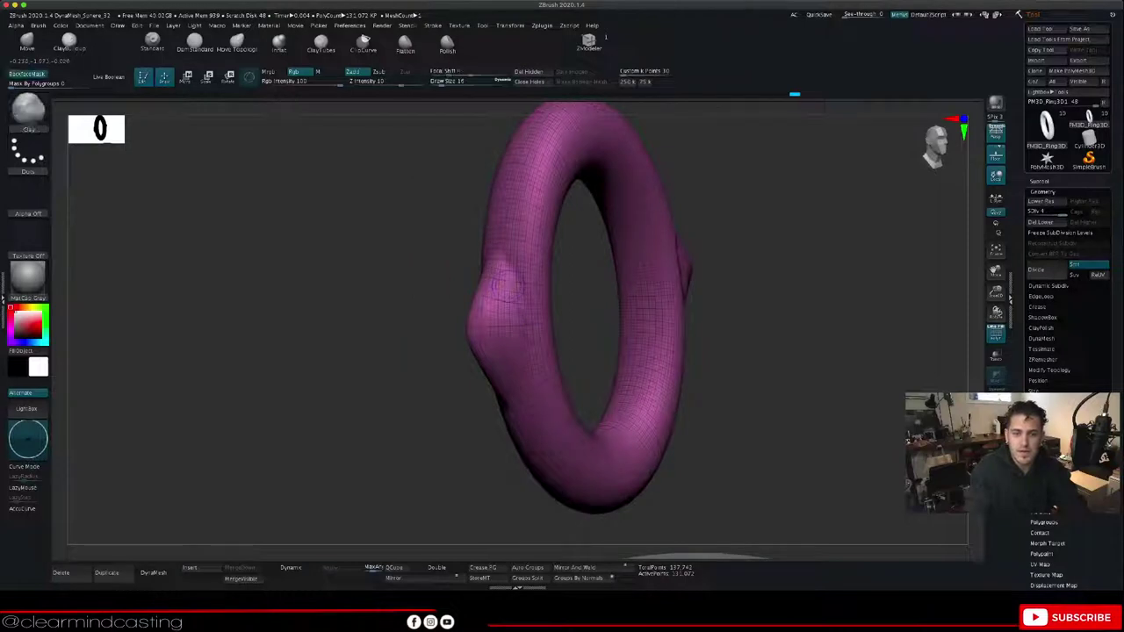
left_click_drag(400, 342, 474, 373)
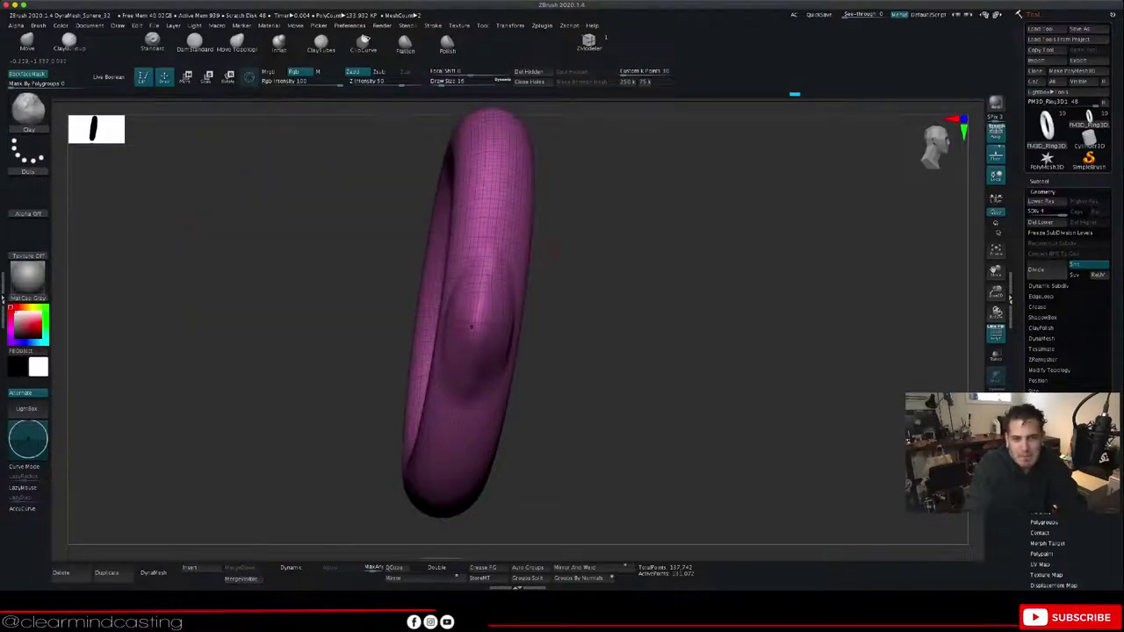
left_click_drag(479, 325, 486, 338, "shift")
Step: Carve a crease along the smoothed mound's side and around its upper tip with the DamStandard brush at draw size 16
mouse_move(562, 352)
left_mouse_down()
mouse_move(650, 351)
mouse_move(659, 338)
mouse_move(606, 342)
left_mouse_up()
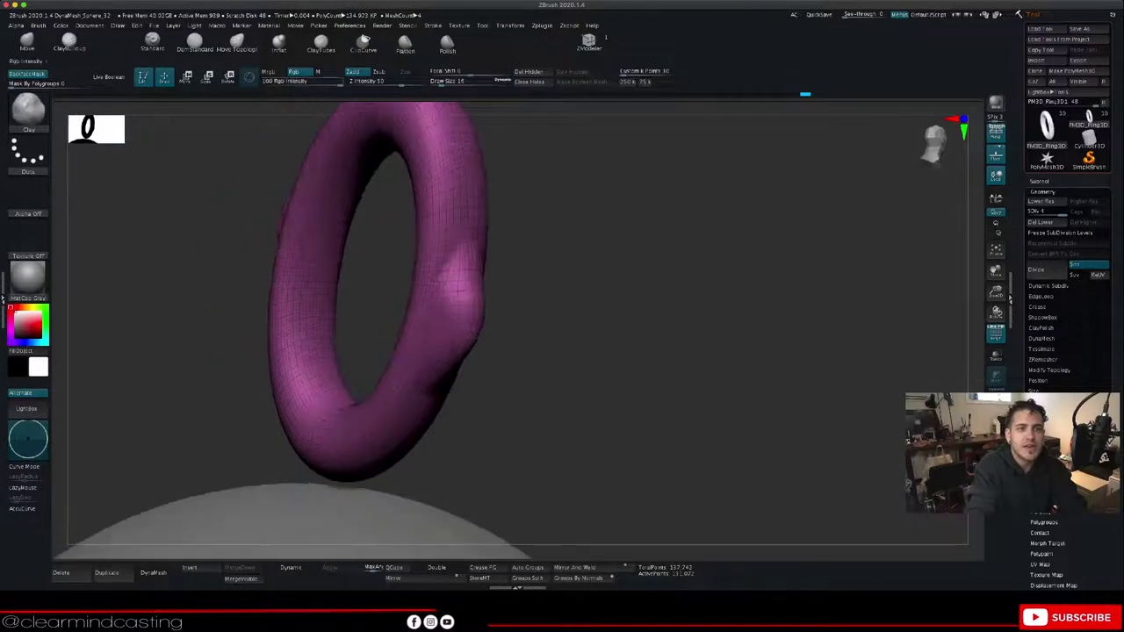
left_click(195, 44)
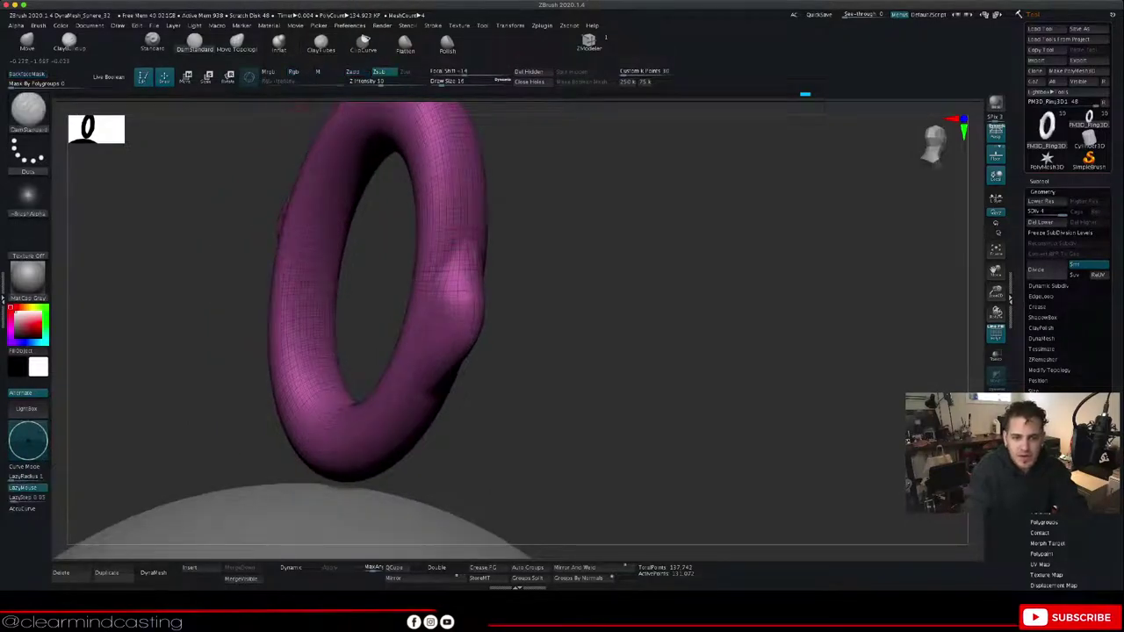
left_click_drag(518, 285, 540, 281)
left_click_drag(463, 252, 422, 320)
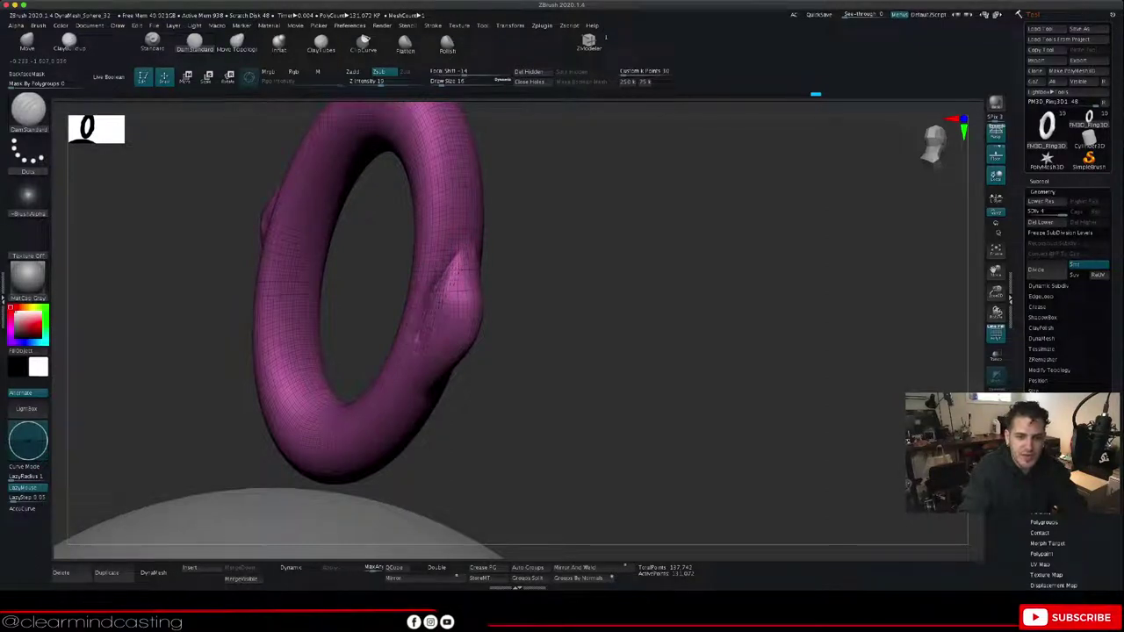
left_click_drag(571, 307, 544, 341)
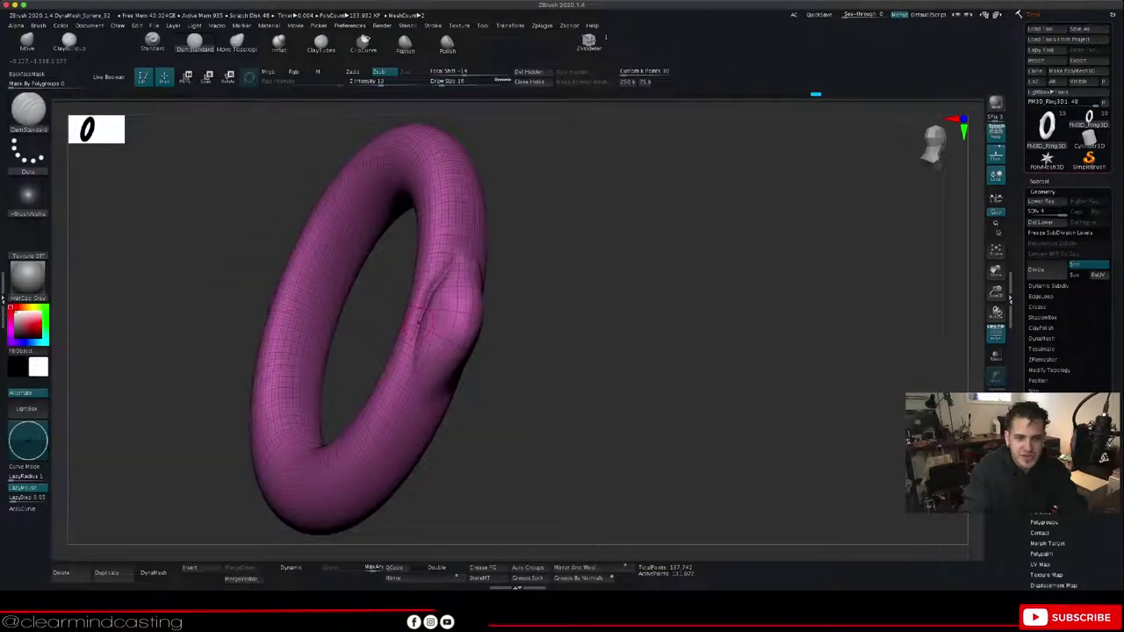
left_click_drag(420, 323, 412, 377)
left_click_drag(514, 307, 422, 303)
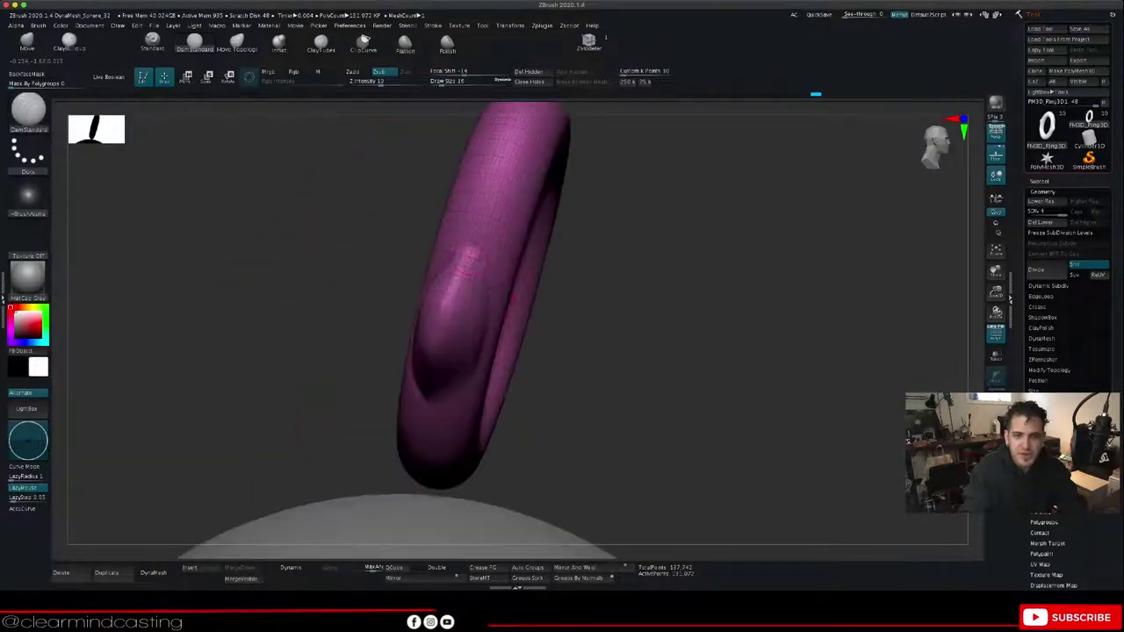
left_click_drag(466, 249, 480, 262)
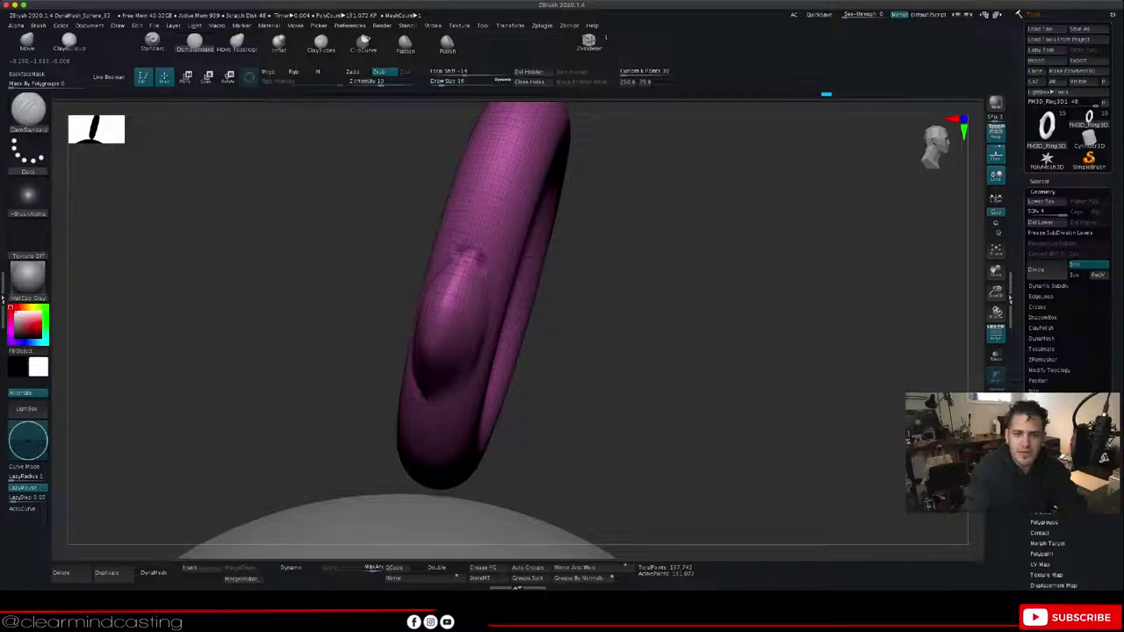
Step: Try smoothing the crease around the mound's upper tip with the Smooth brush, and undo the stroke
mouse_move(387, 295)
left_mouse_down()
mouse_move(478, 283)
mouse_move(478, 268)
mouse_move(491, 311)
mouse_move(480, 376)
left_mouse_up()
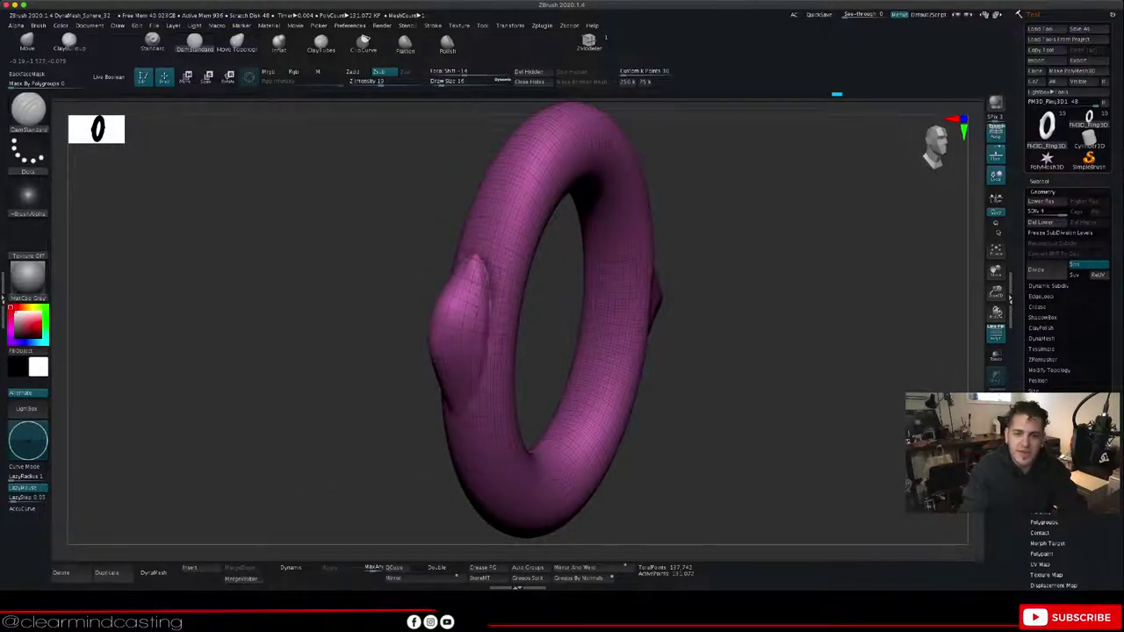
left_click_drag(378, 395, 439, 358)
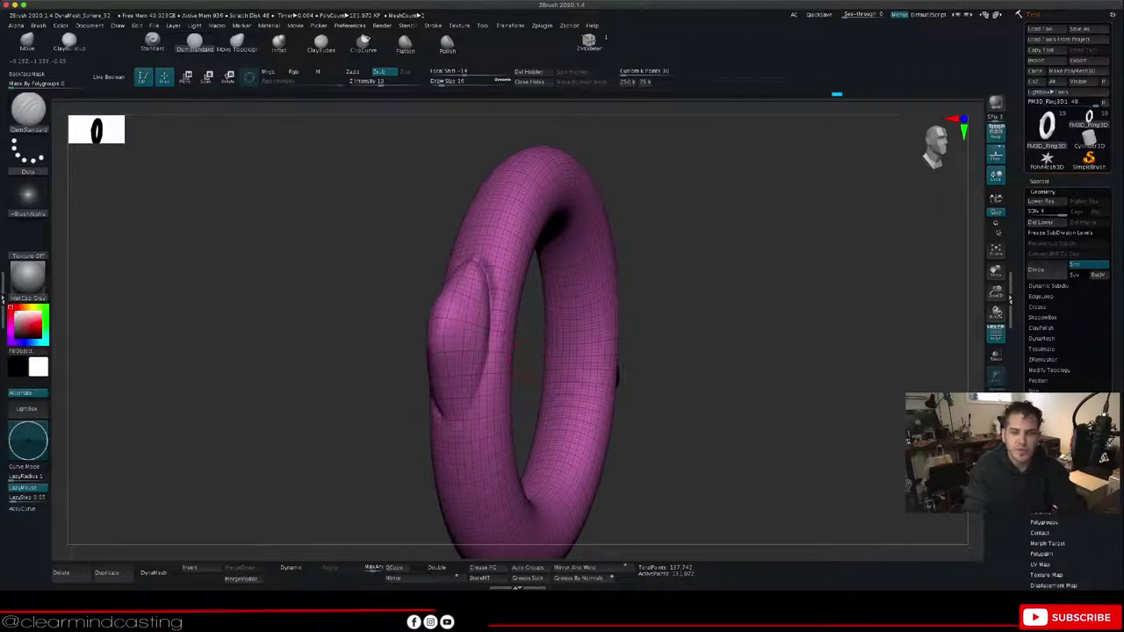
mouse_move(498, 295)
left_mouse_down("shift")
mouse_move(480, 264)
mouse_move(498, 281)
left_mouse_up("shift")
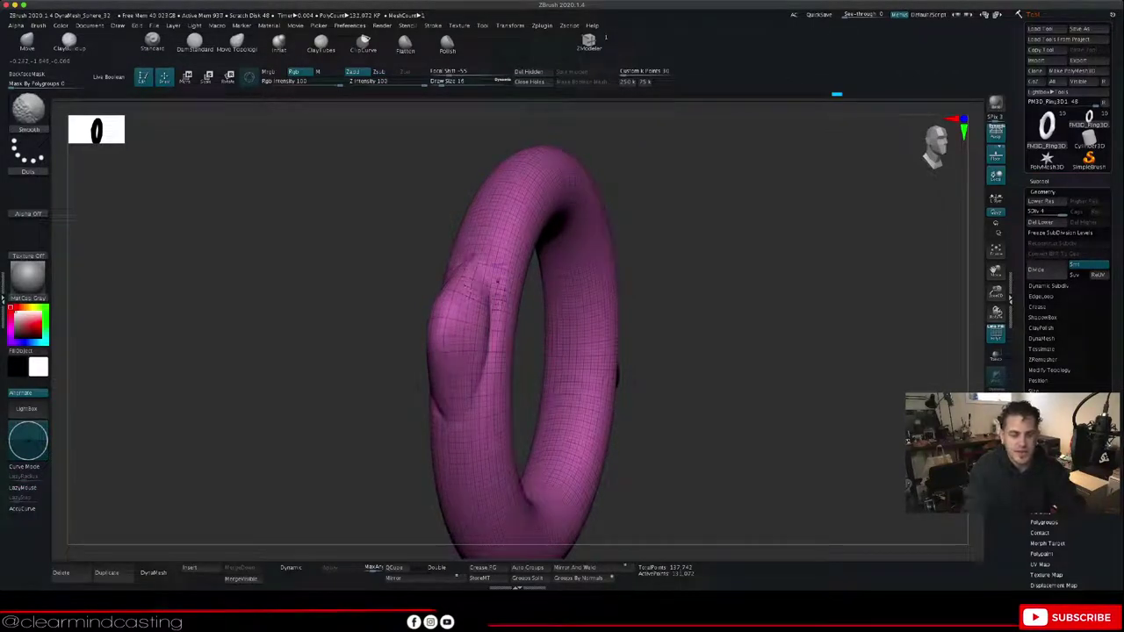
key("super+z")
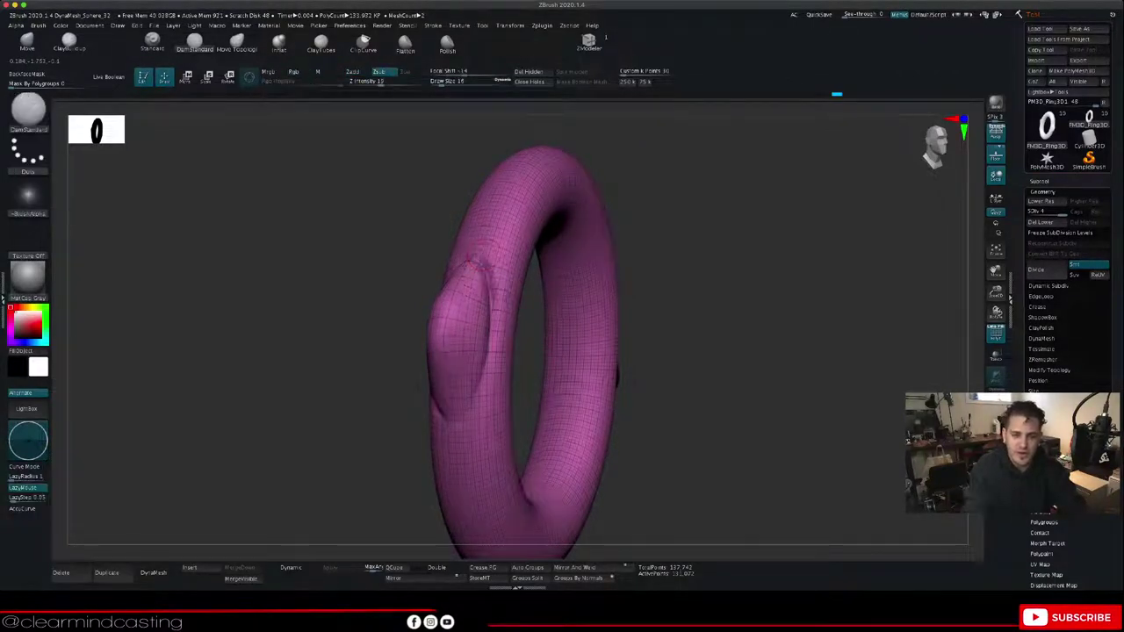
Step: Try a short DamStandard stroke just below the mound's upper tip, on the side facing the ring's opening, and undo it
left_click_drag(378, 386, 432, 351)
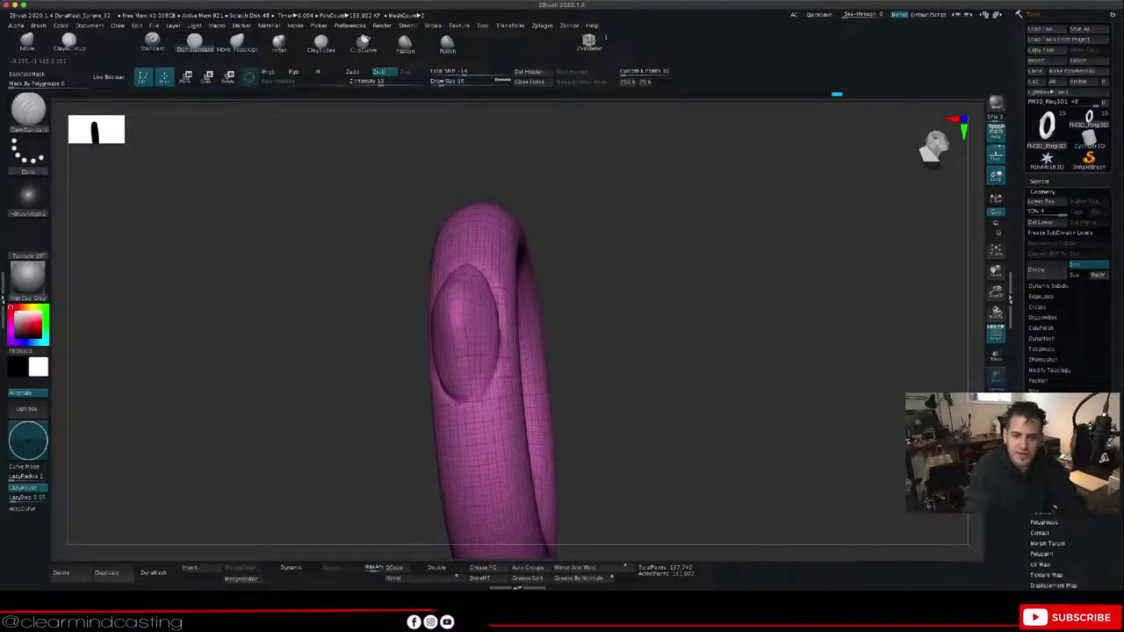
left_click_drag(639, 351, 514, 339)
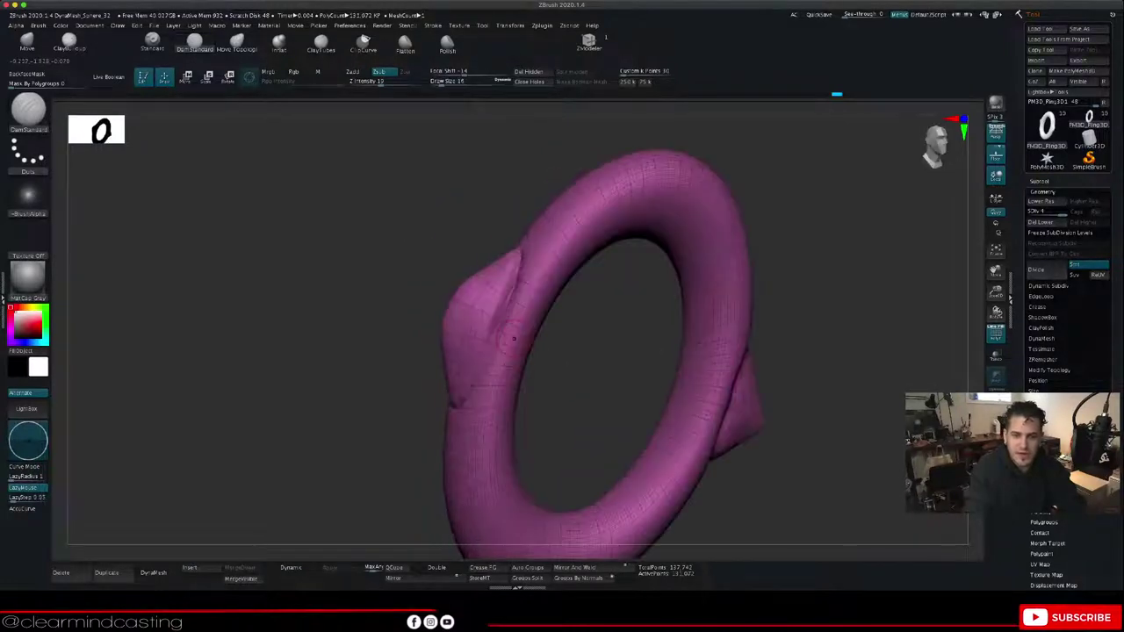
left_click_drag(520, 266, 519, 279)
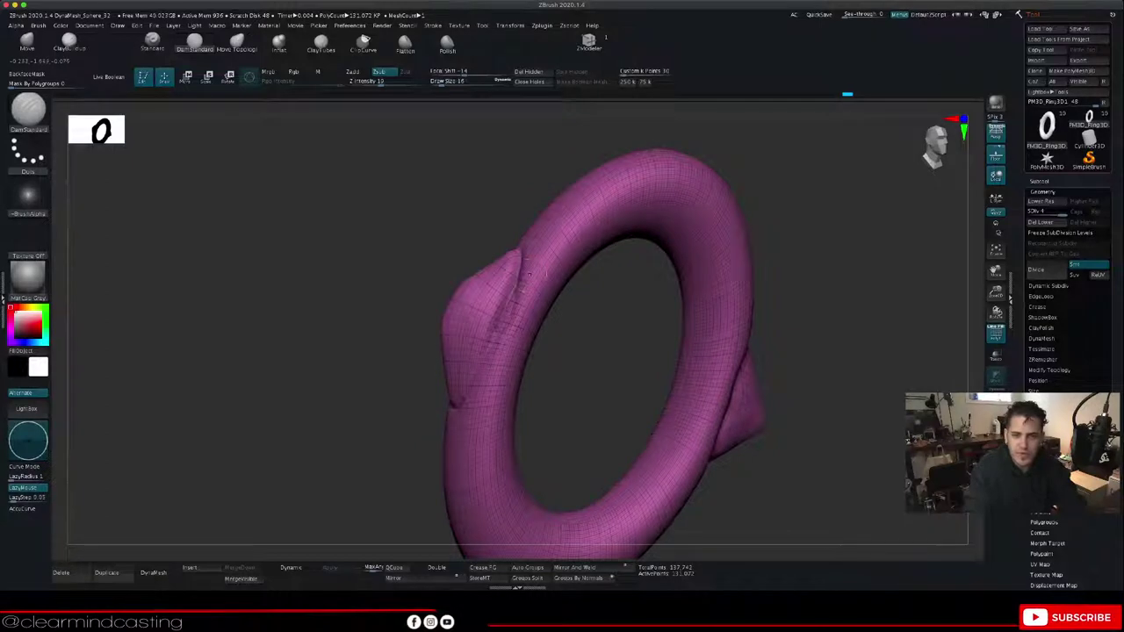
key("super+z")
Step: Deepen the crease along the mound's inner side toward its lower end with the DamStandard brush at draw size 16
left_click_drag(555, 345, 610, 344)
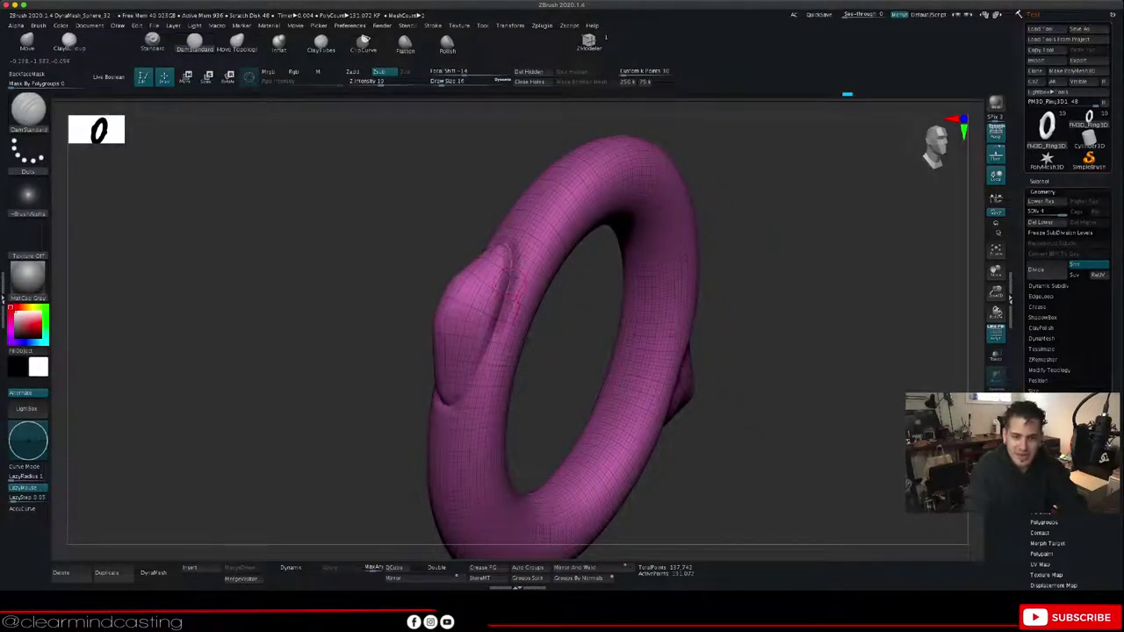
left_click_drag(489, 340, 479, 366)
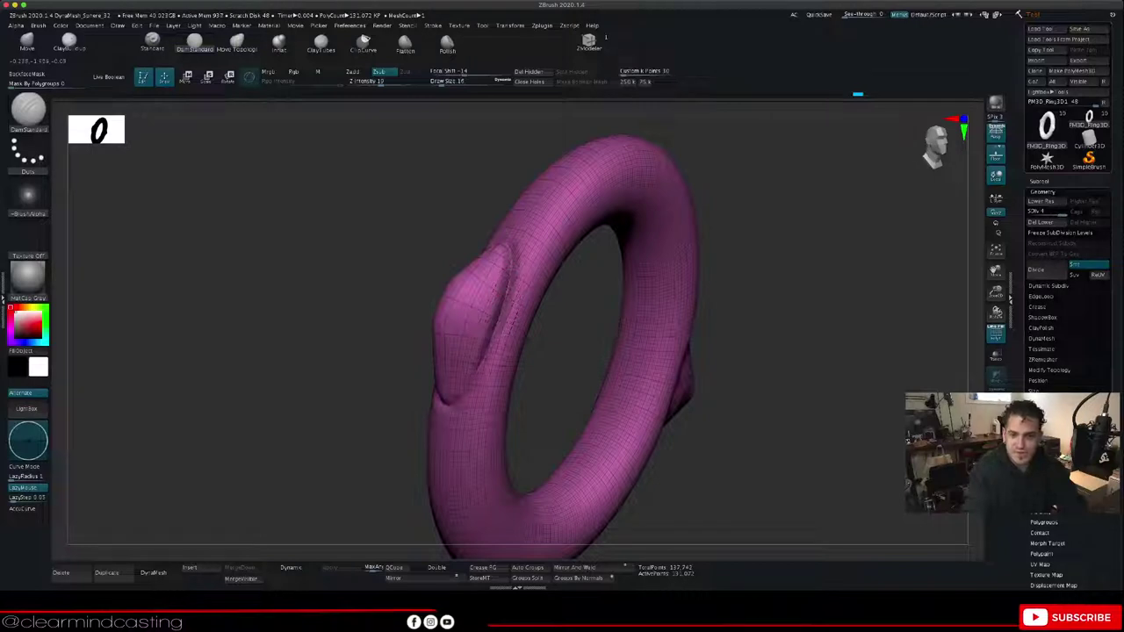
mouse_move(330, 298)
left_mouse_down()
mouse_move(455, 274)
mouse_move(436, 266)
left_mouse_up()
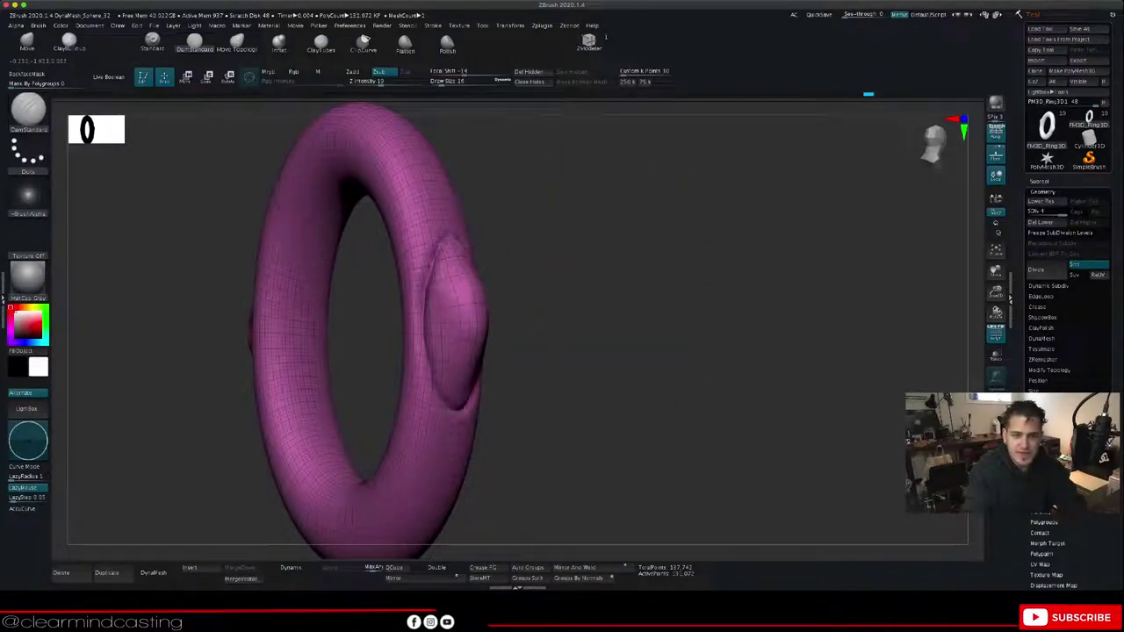
left_click_drag(416, 451, 401, 497)
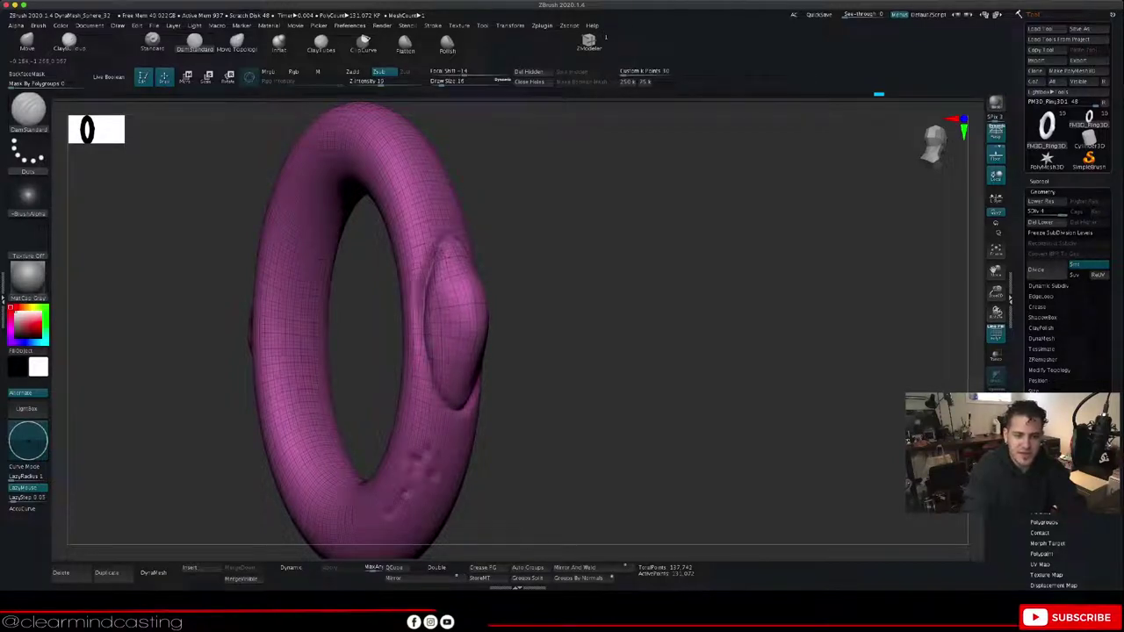
left_click_drag(605, 387, 513, 384)
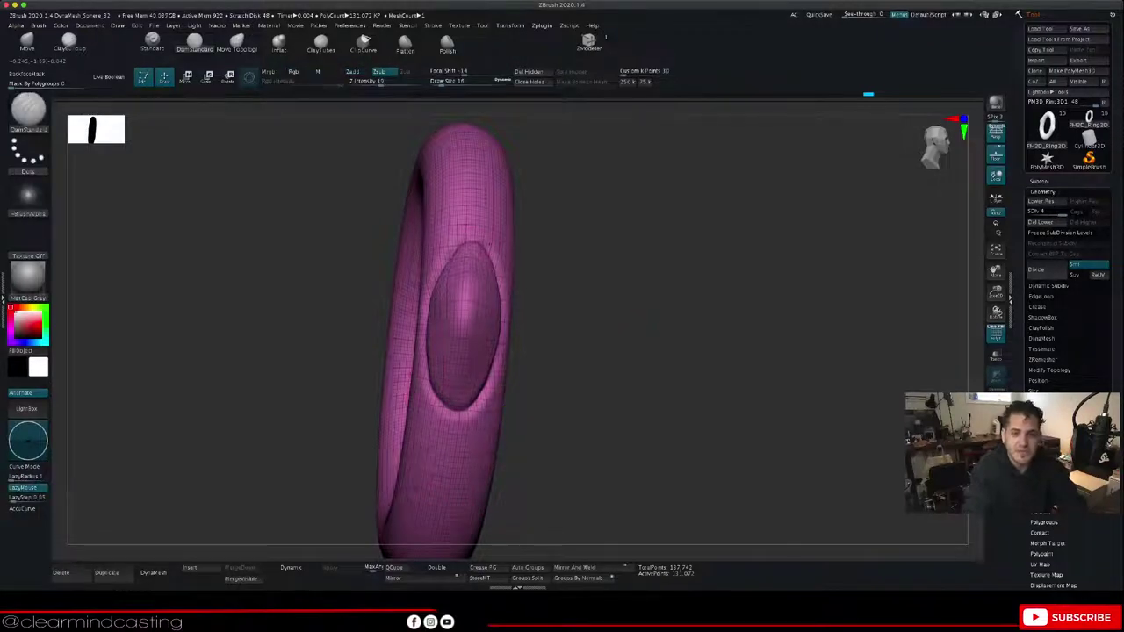
left_click_drag(614, 272, 570, 314)
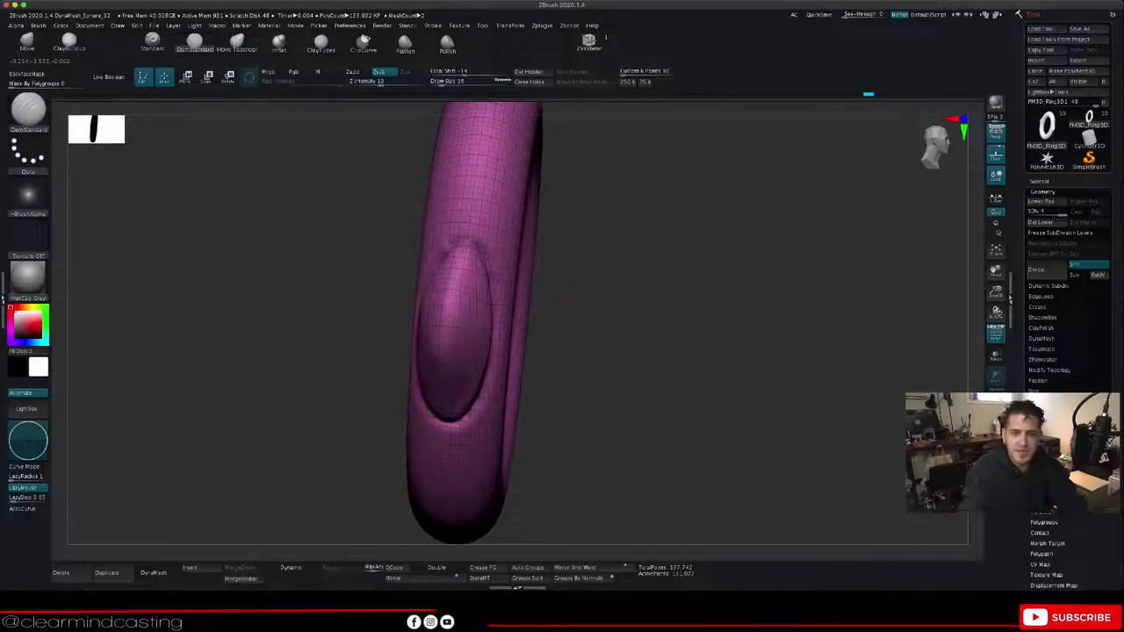
left_click_drag(479, 147, 488, 169)
left_click_drag(590, 244, 527, 238)
left_click_drag(498, 138, 513, 155)
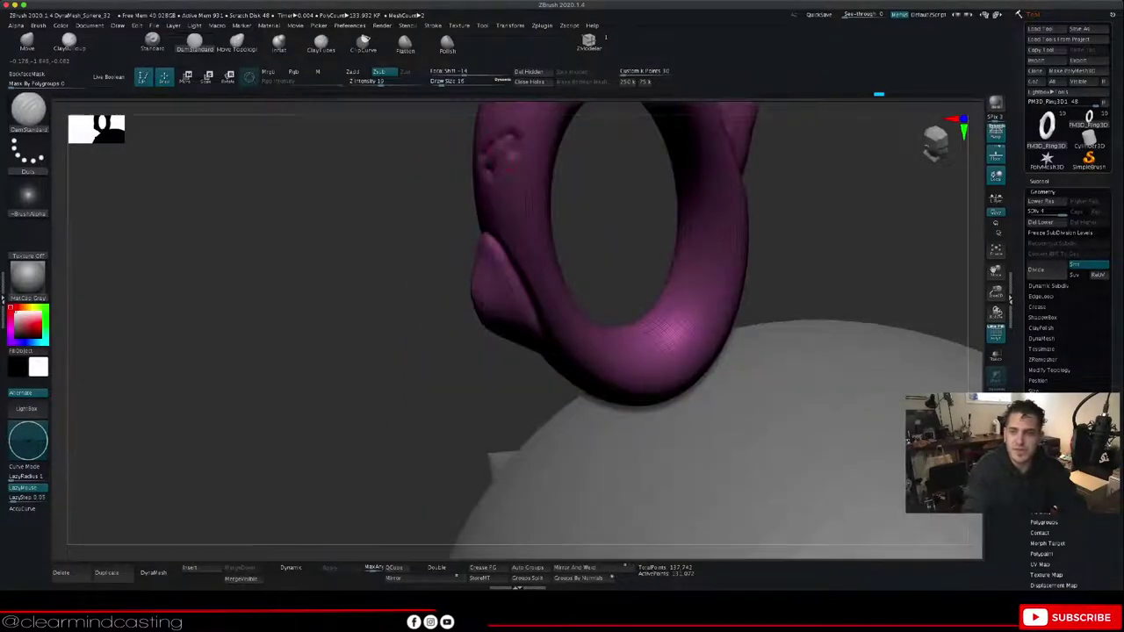
mouse_move(995, 291)
left_mouse_down()
mouse_move(996, 326)
mouse_move(995, 288)
left_mouse_up()
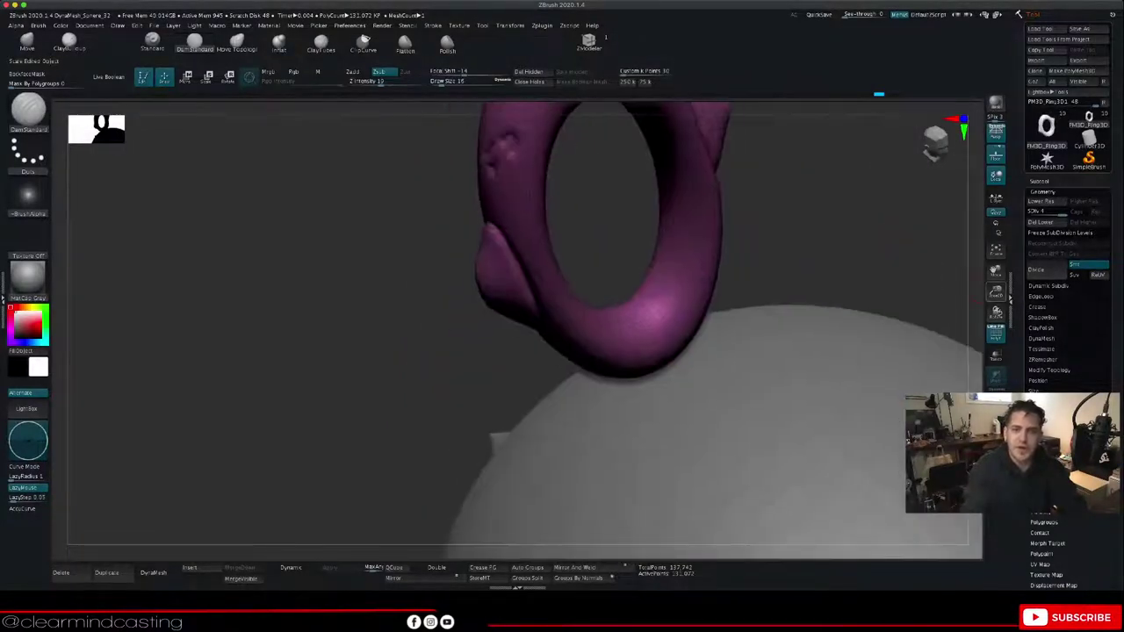
key("ctrl+z")
key("ctrl+z")
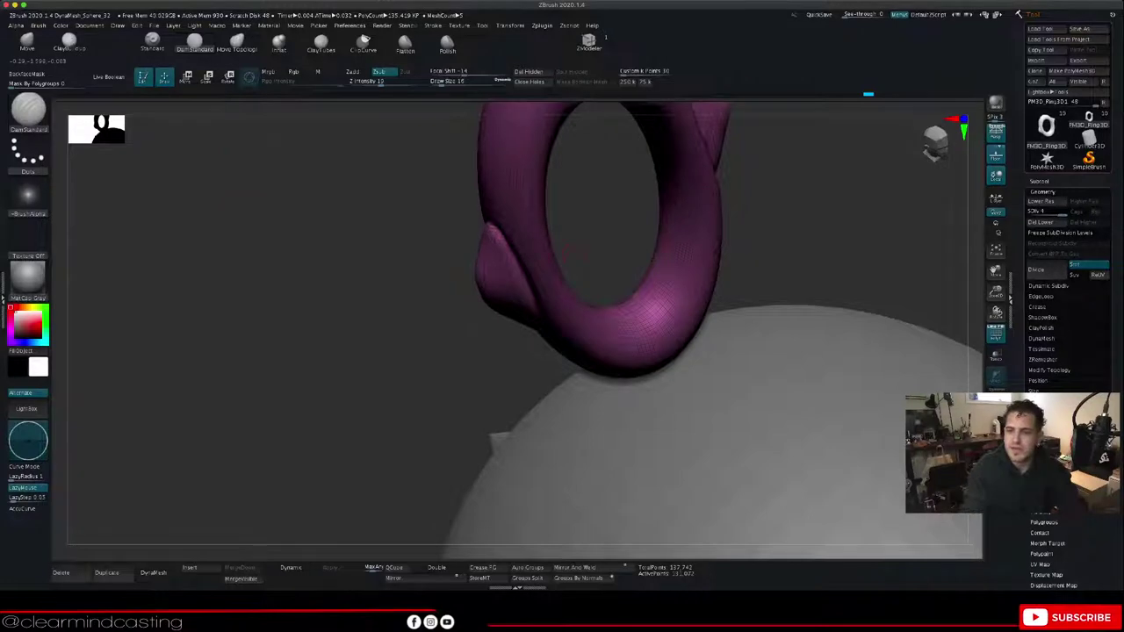
Step: Switch to the Clay brush with the Spray stroke, undoing a raised test dab on the ring
left_click_drag(996, 271, 942, 438)
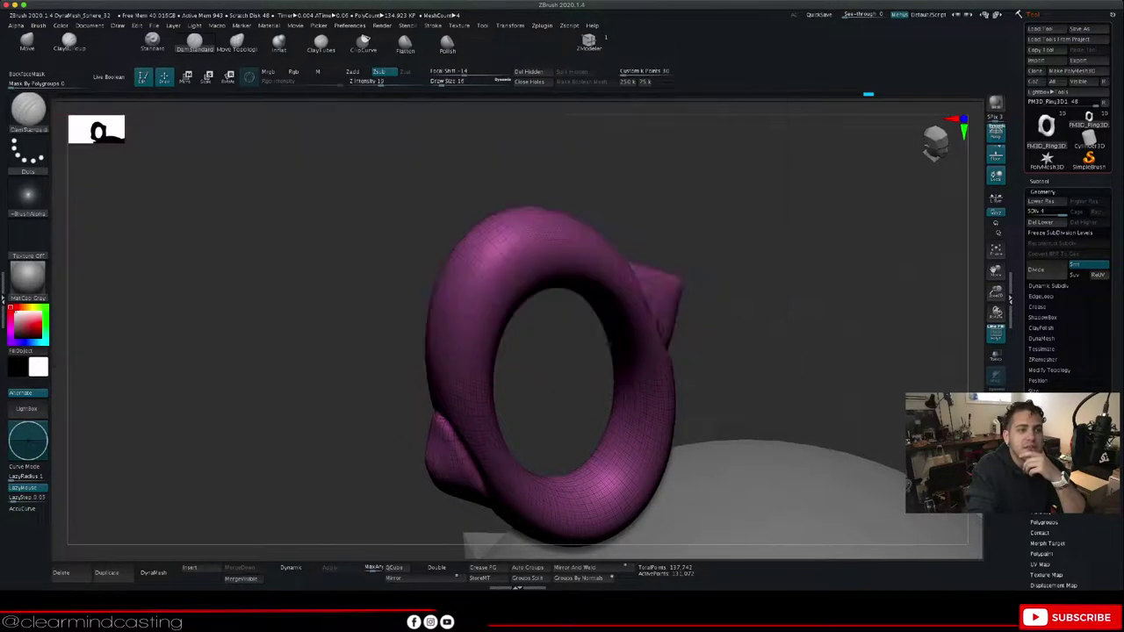
left_click(29, 112)
left_click(29, 112)
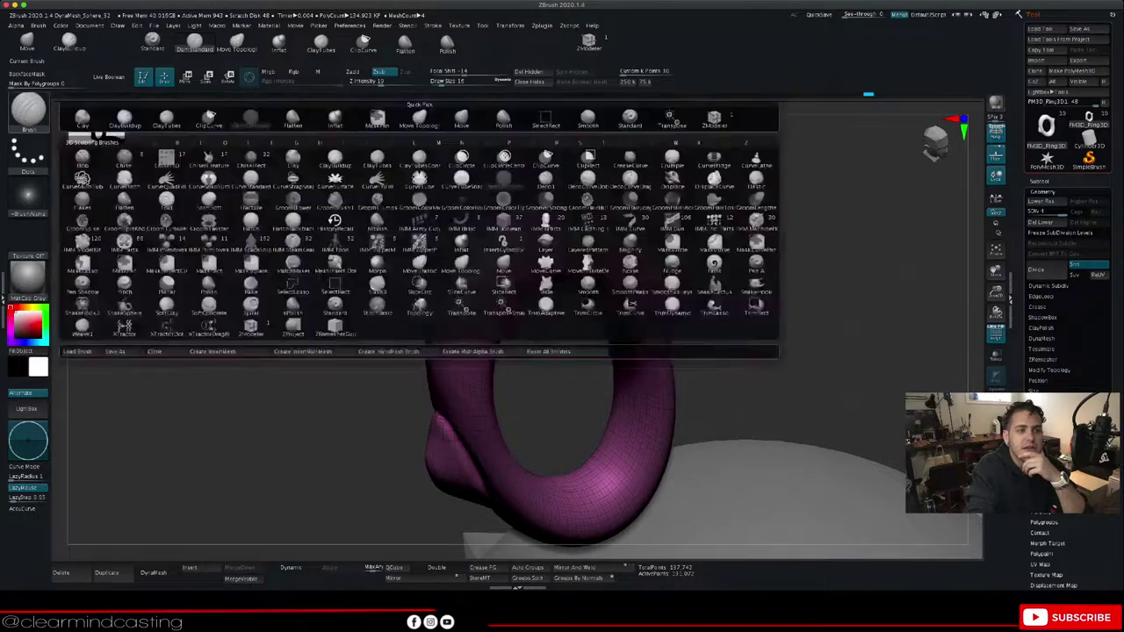
left_click(82, 120)
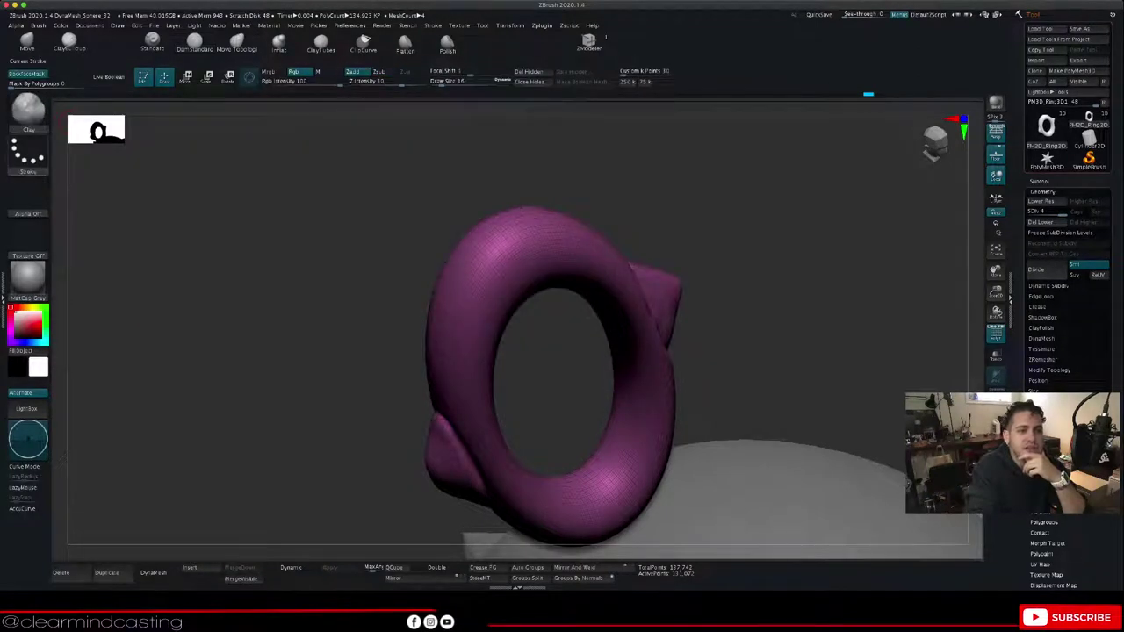
left_click(28, 154)
left_click(249, 161)
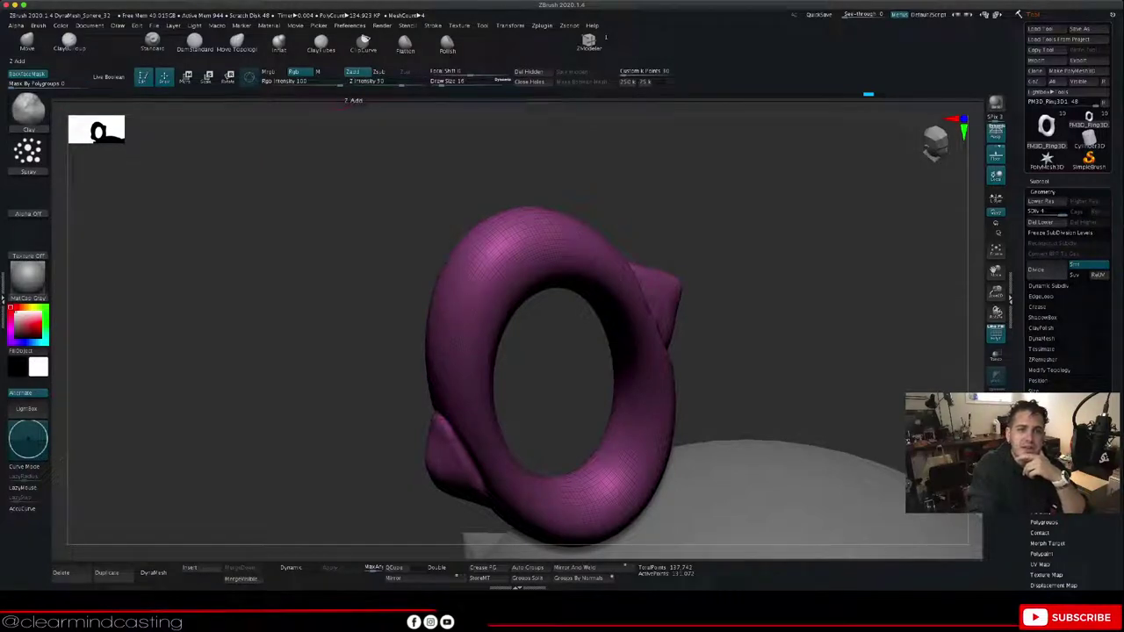
left_click_drag(513, 237, 487, 254)
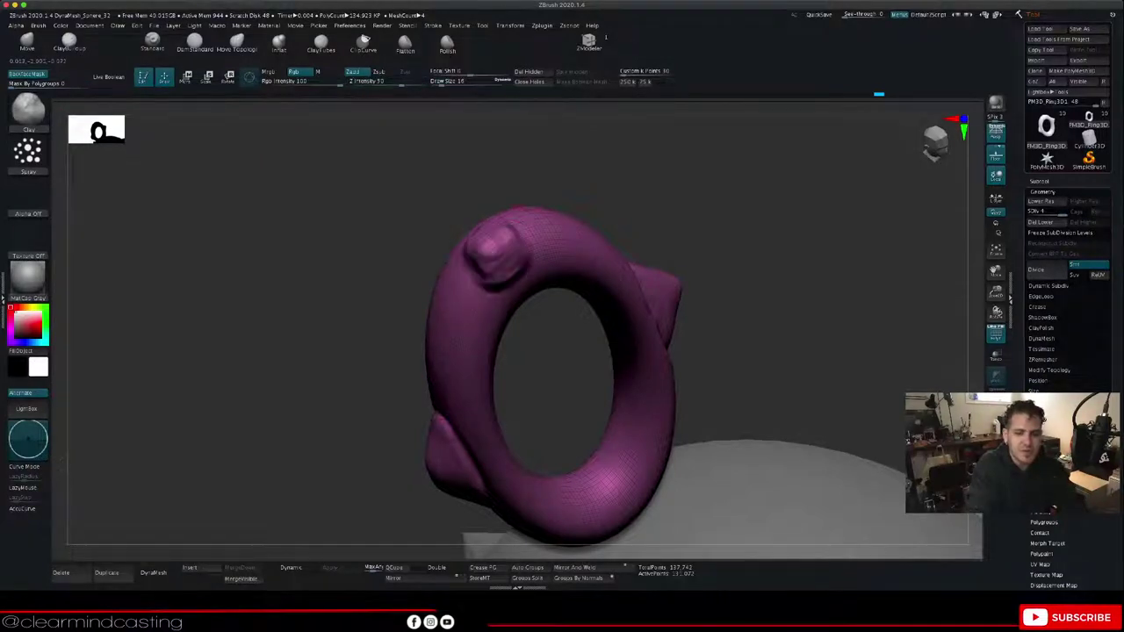
key("ctrl+z")
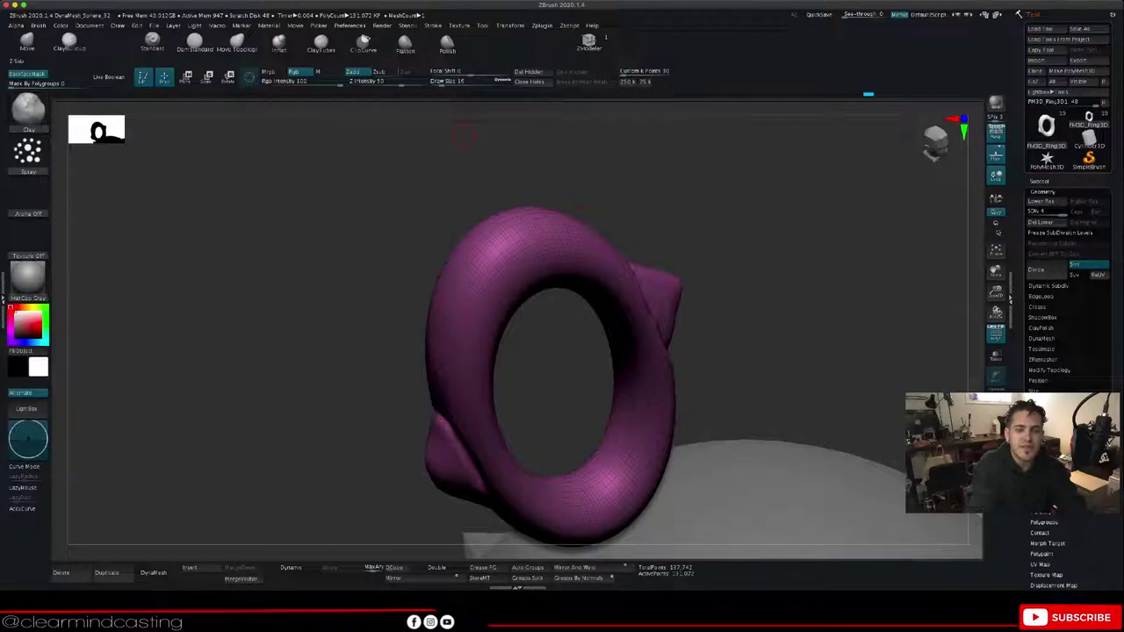
Step: Set the Clay brush to Zsub with Z Intensity 5 and Draw Size 13
left_click(378, 72)
left_click_drag(401, 82, 348, 80)
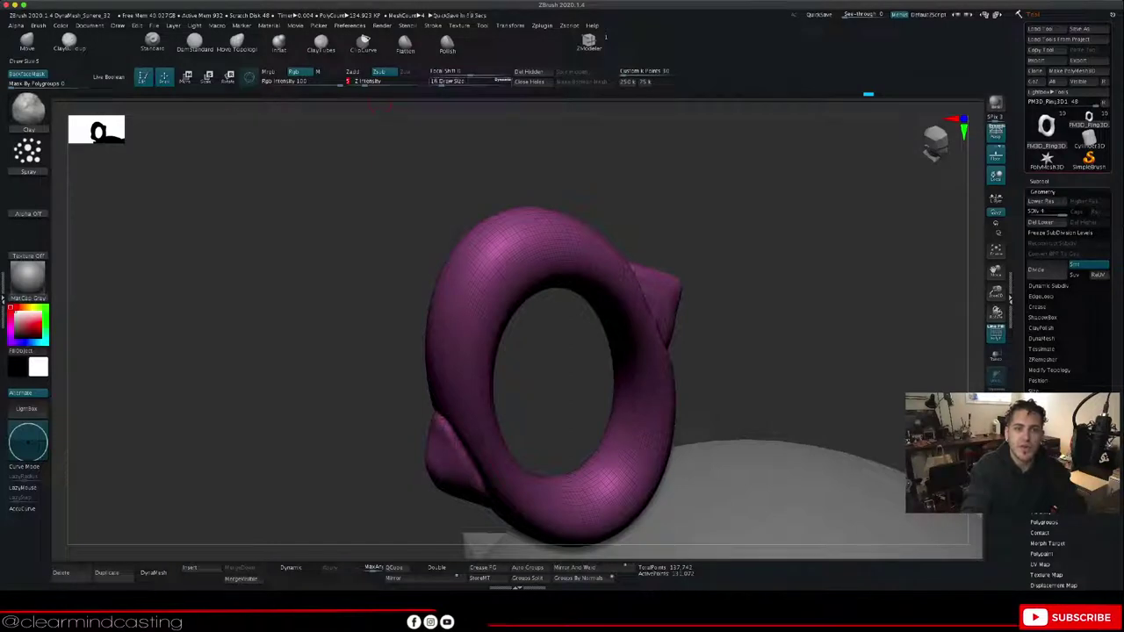
left_click_drag(462, 82, 450, 82)
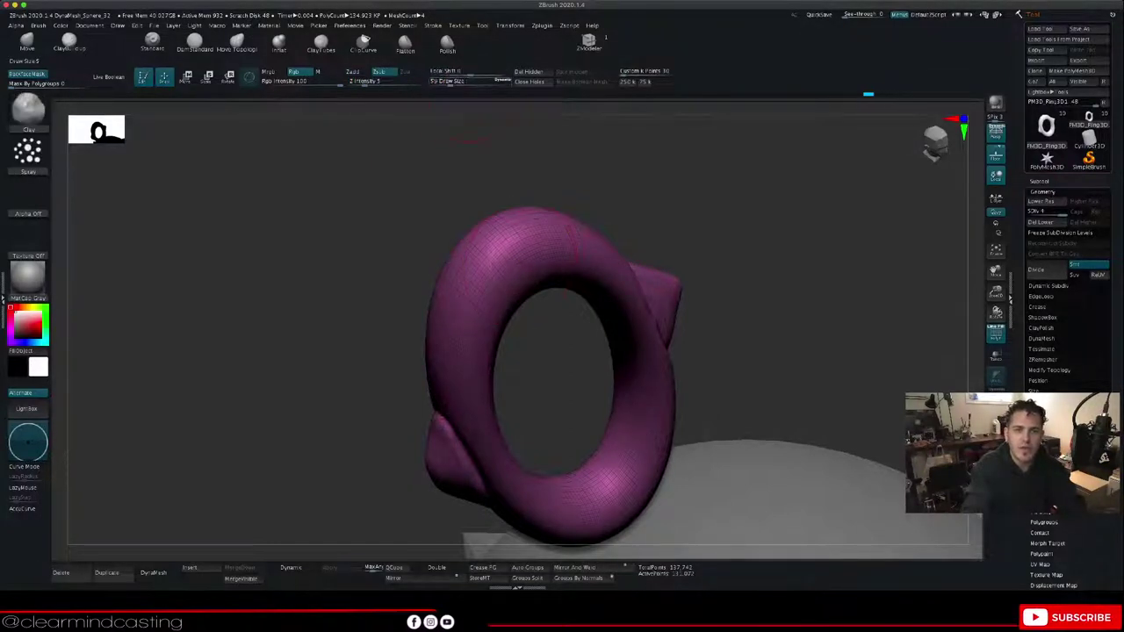
left_click_drag(450, 82, 443, 81)
mouse_move(478, 293)
left_mouse_down()
mouse_move(522, 239)
mouse_move(556, 260)
left_mouse_up()
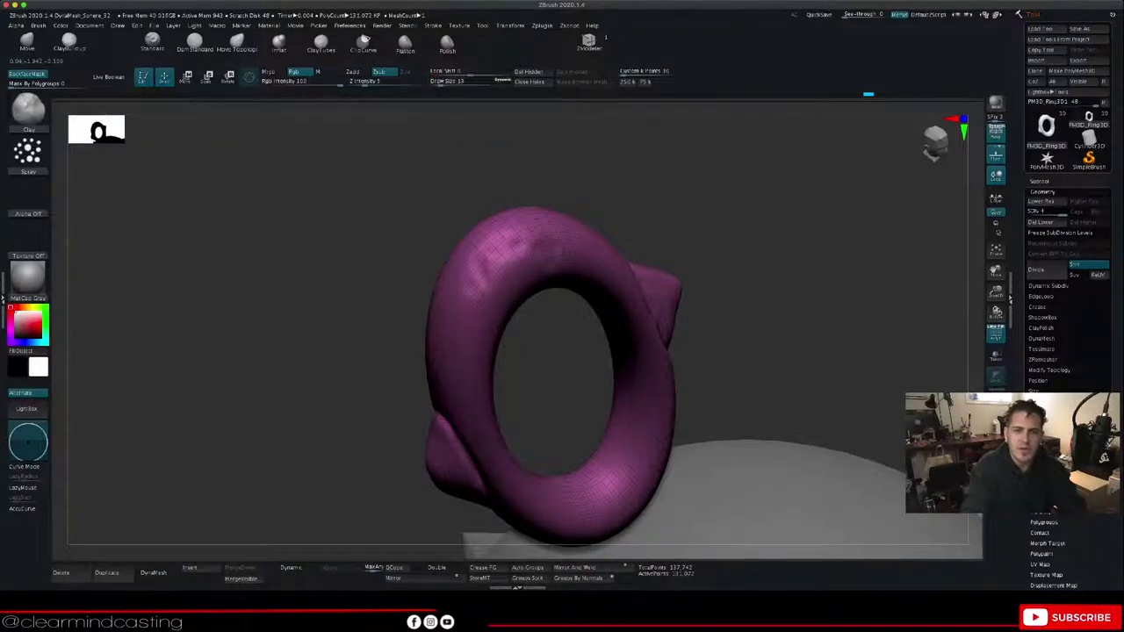
mouse_move(378, 228)
left_mouse_down()
mouse_move(526, 285)
mouse_move(400, 259)
mouse_move(469, 299)
left_mouse_up()
mouse_move(525, 214)
left_mouse_down()
mouse_move(553, 218)
mouse_move(530, 211)
left_mouse_up()
key("ctrl+z")
key("ctrl+z")
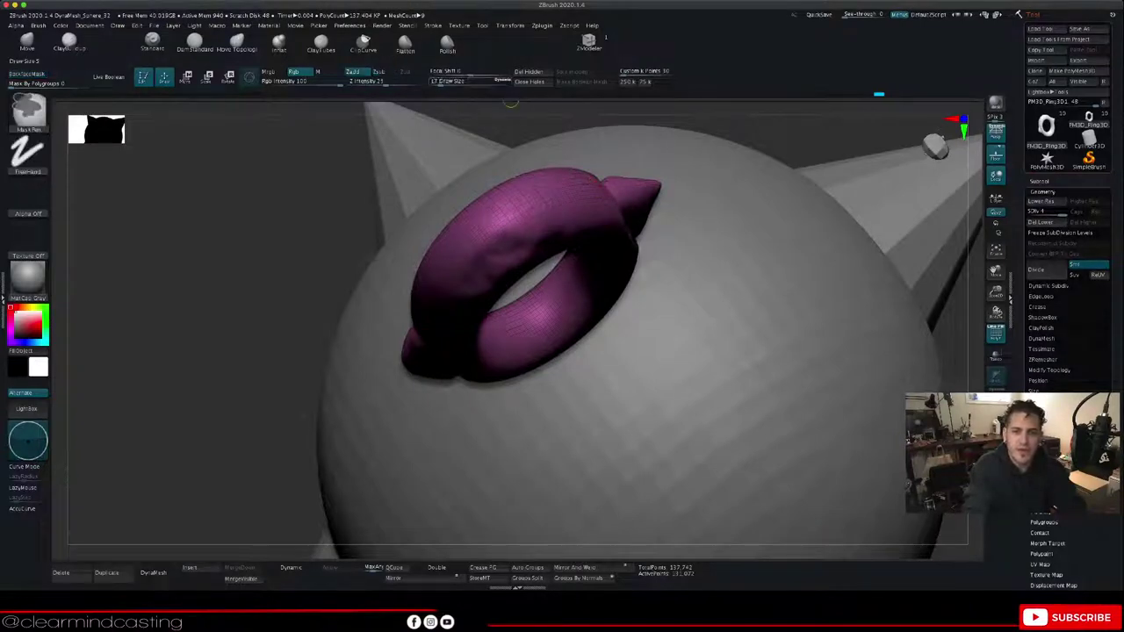
key("ctrl+z")
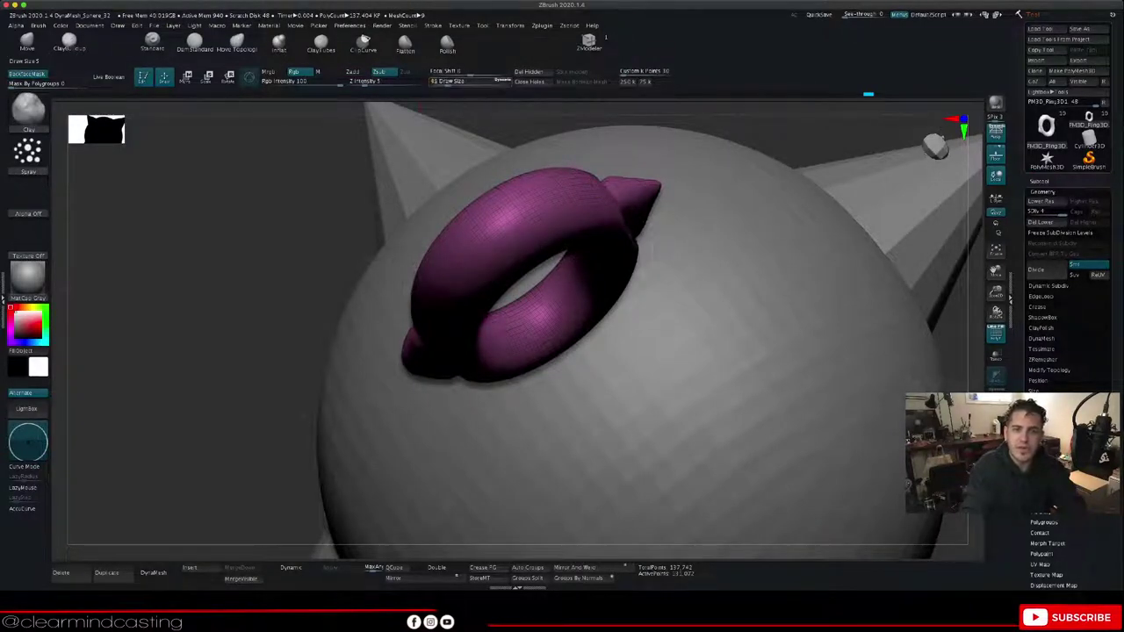
left_click_drag(451, 81, 449, 82)
left_click_drag(528, 212, 493, 234, "alt")
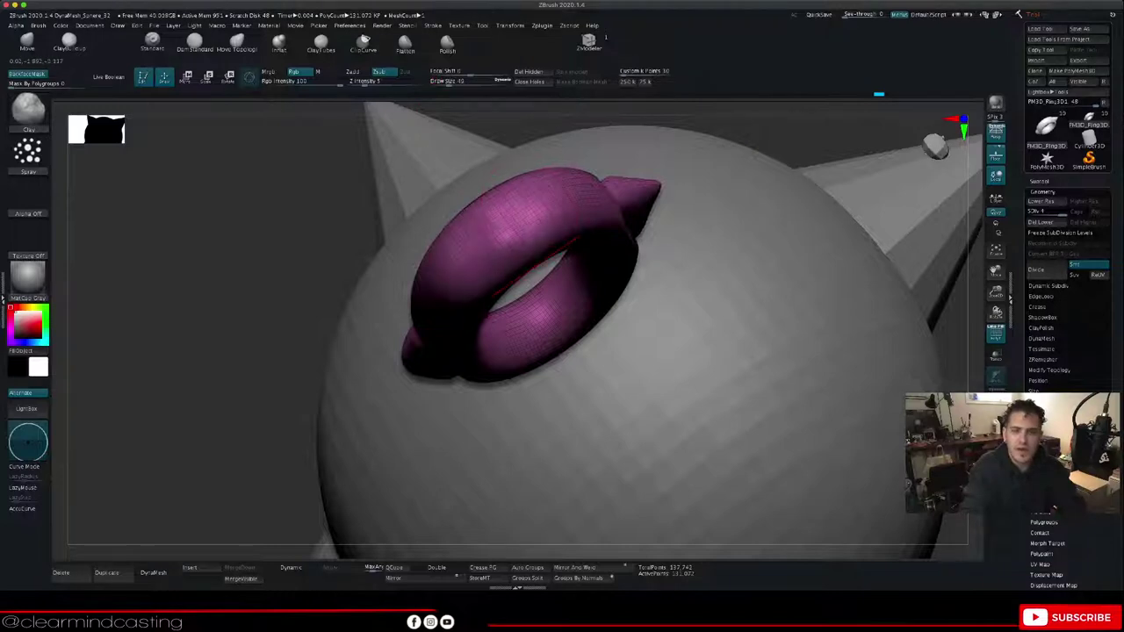
key("ctrl+z")
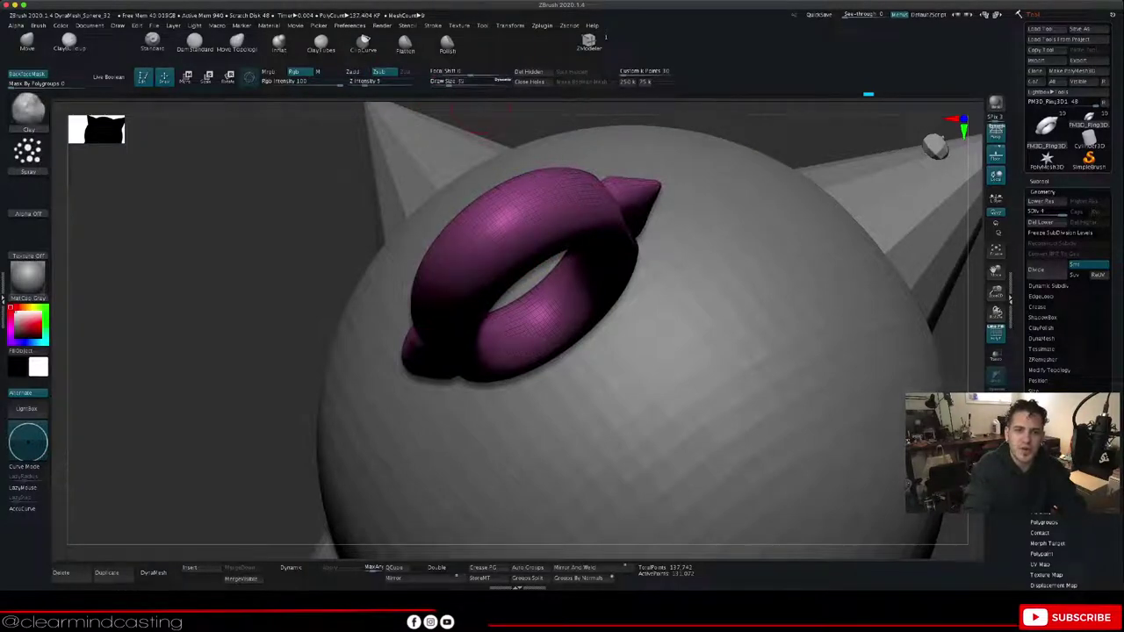
Step: Set a smaller Draw Size and spray shallow carved dents onto the outer surface of the ring's band
left_click(443, 82)
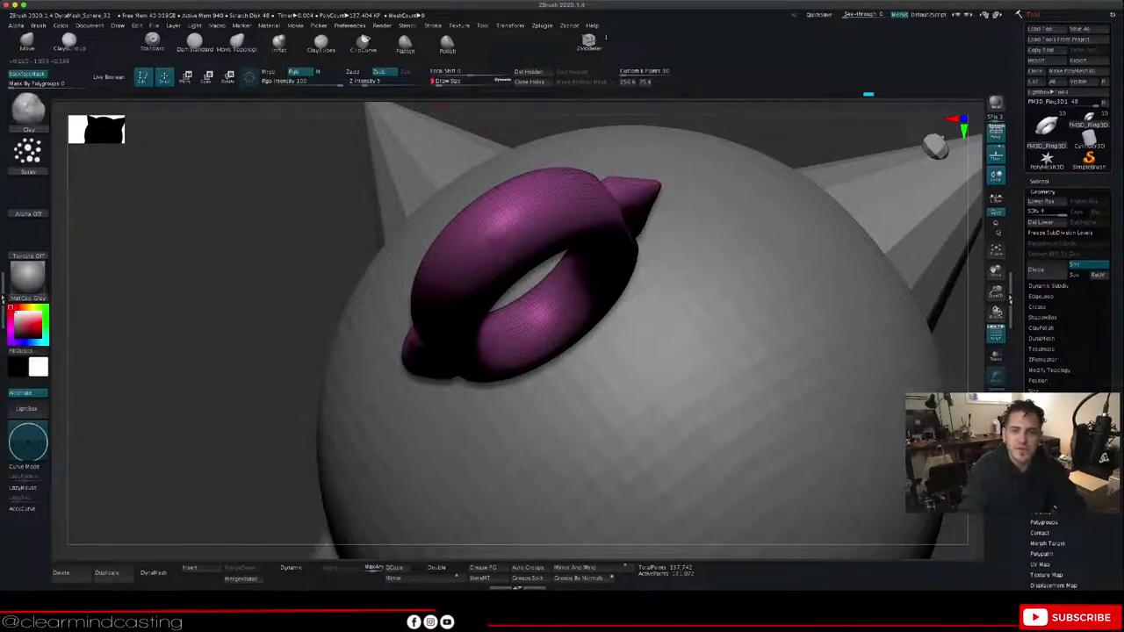
key("Return")
left_click_drag(526, 230, 498, 245)
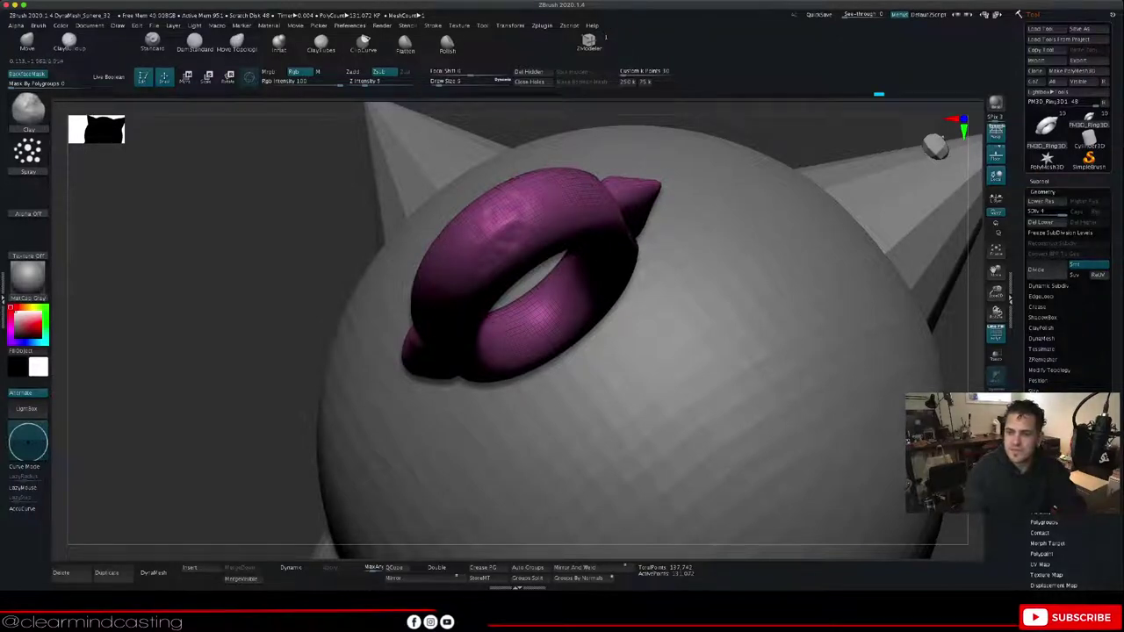
Step: Turn off the polyframe display so the ring shows in plain grey material without its wireframe
left_click(995, 334)
left_click_drag(801, 224, 865, 233)
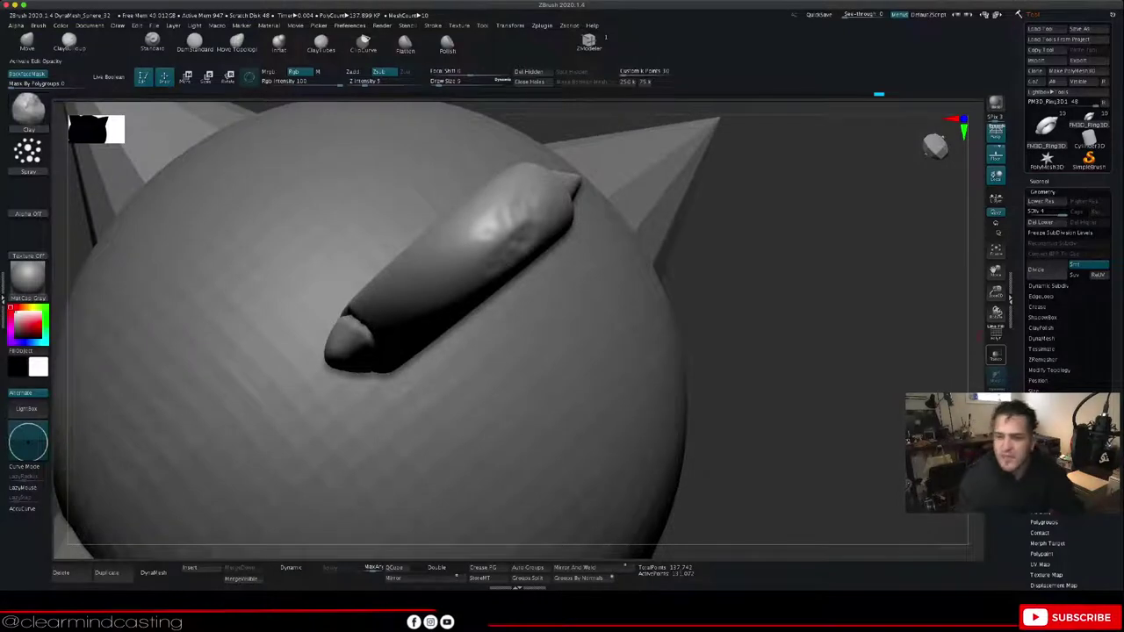
left_click(995, 333)
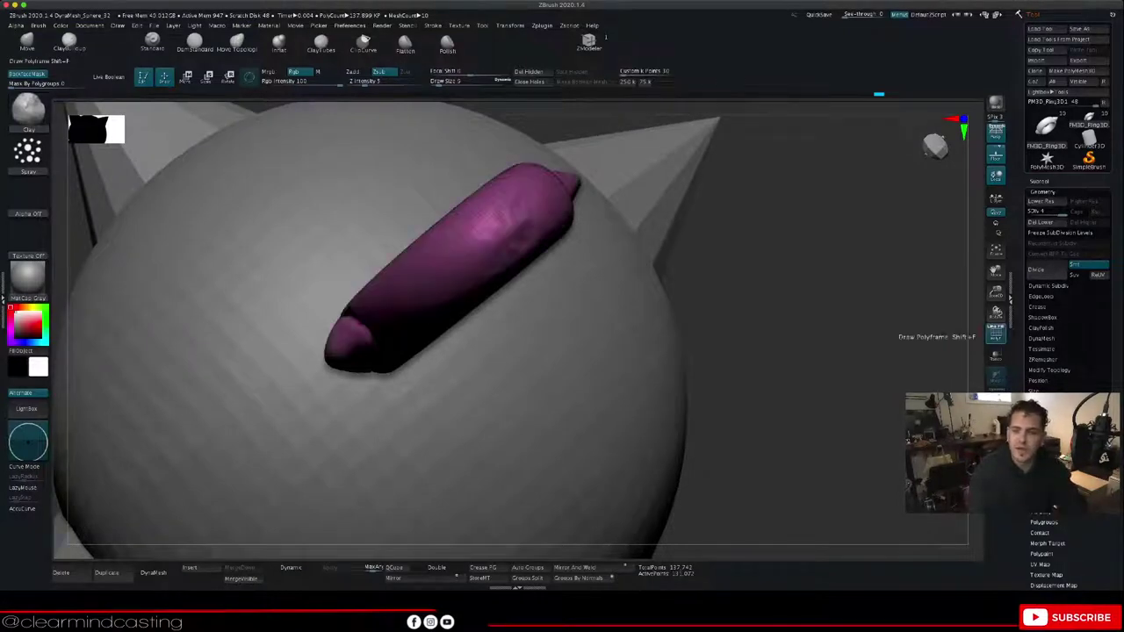
left_click(996, 334)
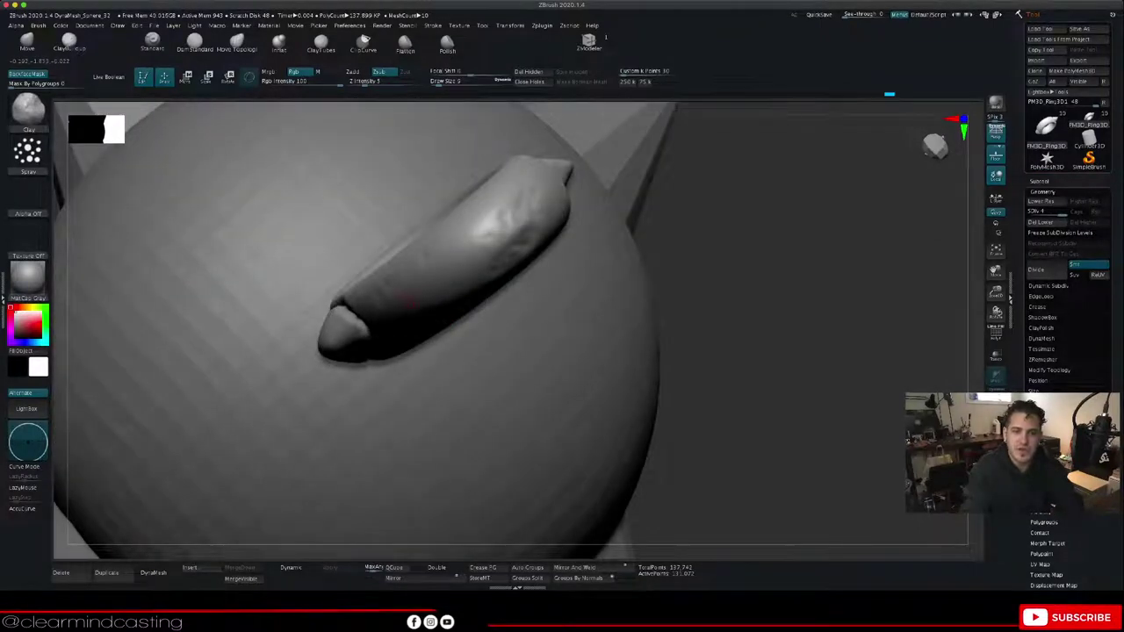
Step: Extend the sprayed hammered texture along the band's outer surface up to the nearest pointed bump
left_click_drag(441, 267, 475, 233)
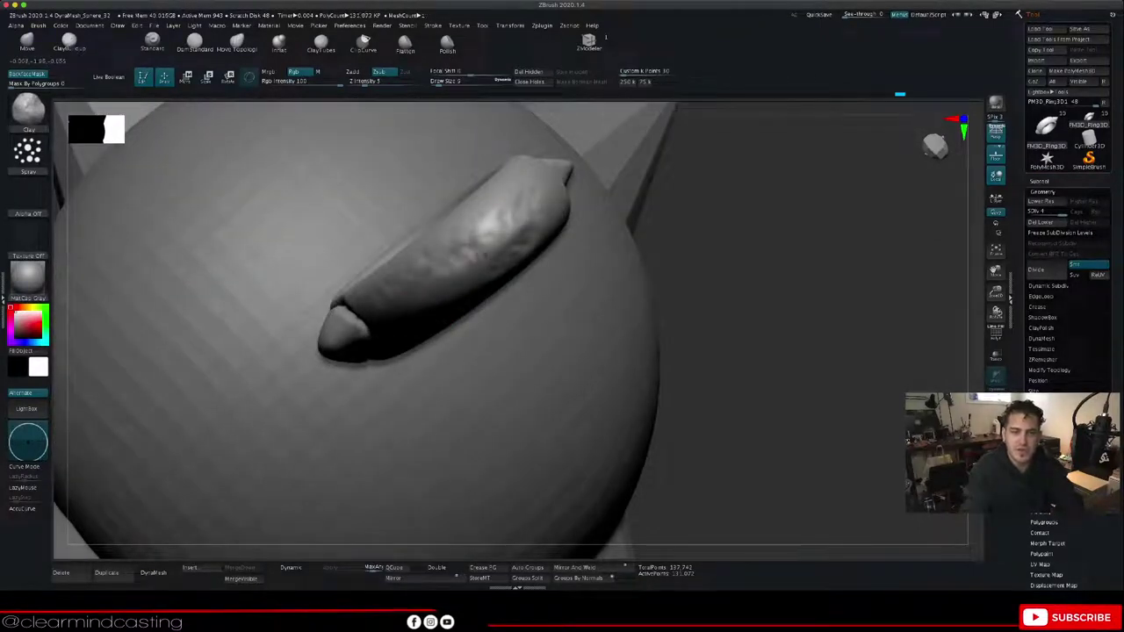
mouse_move(470, 343)
right_mouse_down()
mouse_move(490, 343)
mouse_move(484, 270)
right_mouse_up()
left_click_drag(489, 250, 457, 274)
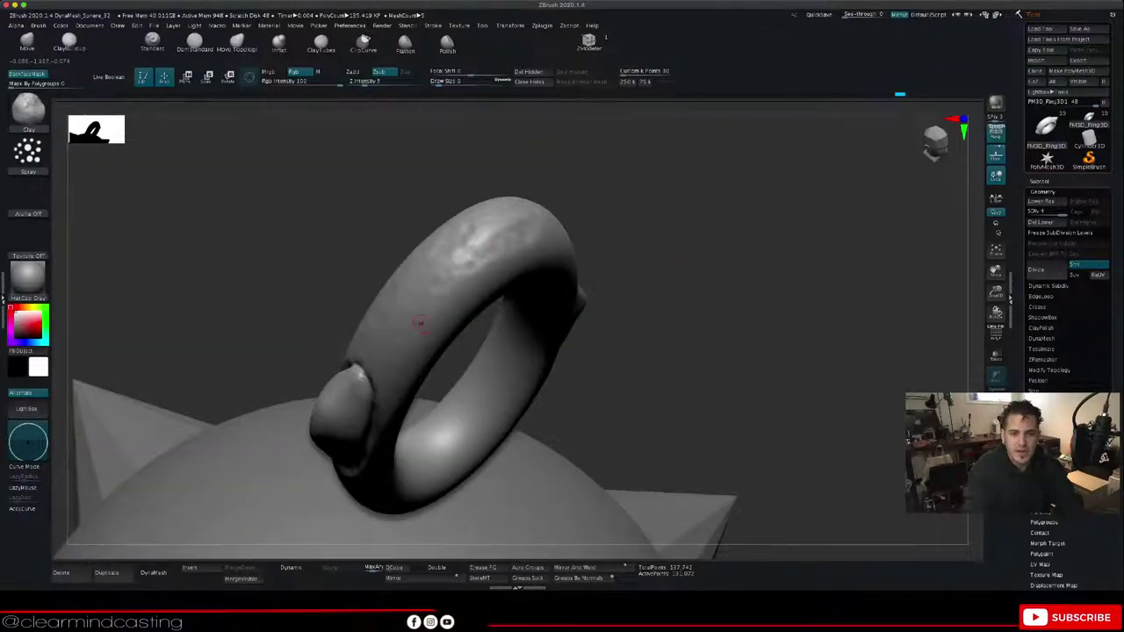
left_click_drag(386, 359, 392, 397)
mouse_move(476, 264)
left_mouse_down()
mouse_move(520, 271)
mouse_move(473, 304)
left_mouse_up()
right_click_drag(473, 304, 444, 296)
mouse_move(367, 313)
left_mouse_down()
mouse_move(353, 344)
mouse_move(361, 355)
left_mouse_up()
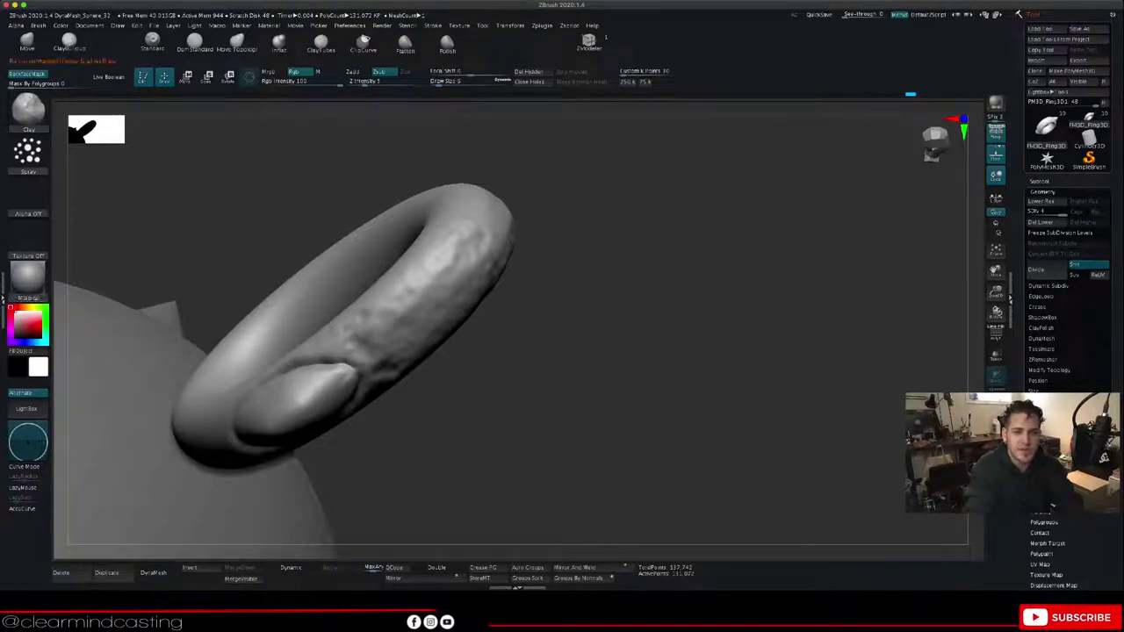
Step: Continue the sprayed texture around the band to the pointed bump on the opposite side
left_click(29, 279)
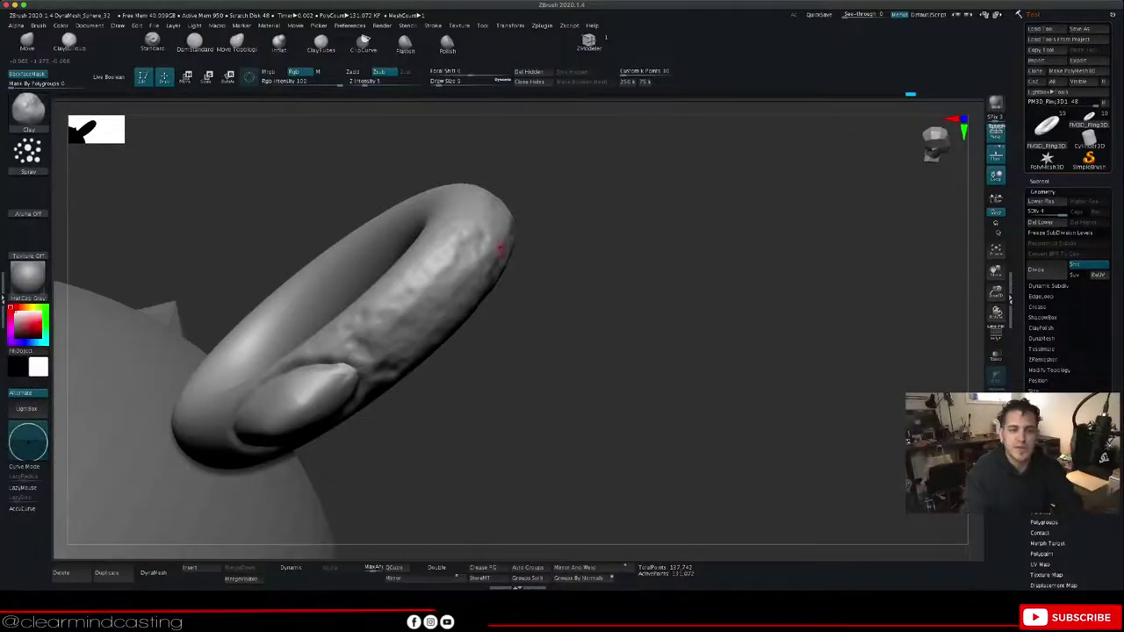
mouse_move(532, 255)
left_mouse_down()
mouse_move(421, 250)
mouse_move(345, 330)
left_mouse_up()
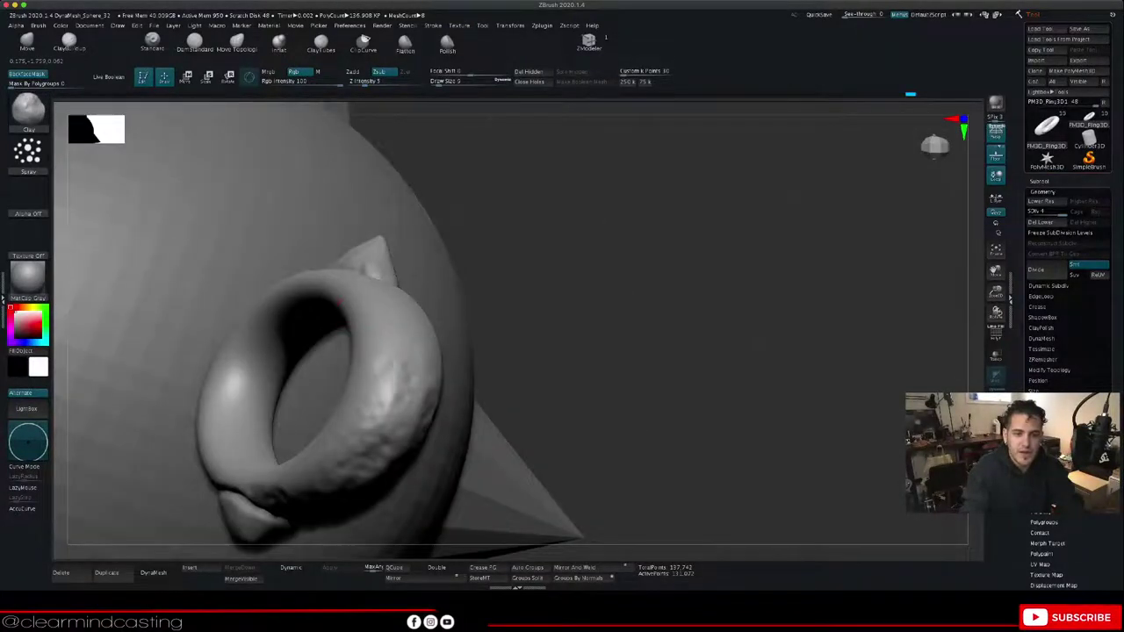
mouse_move(523, 285)
left_mouse_down()
mouse_move(422, 303)
mouse_move(367, 360)
left_mouse_up()
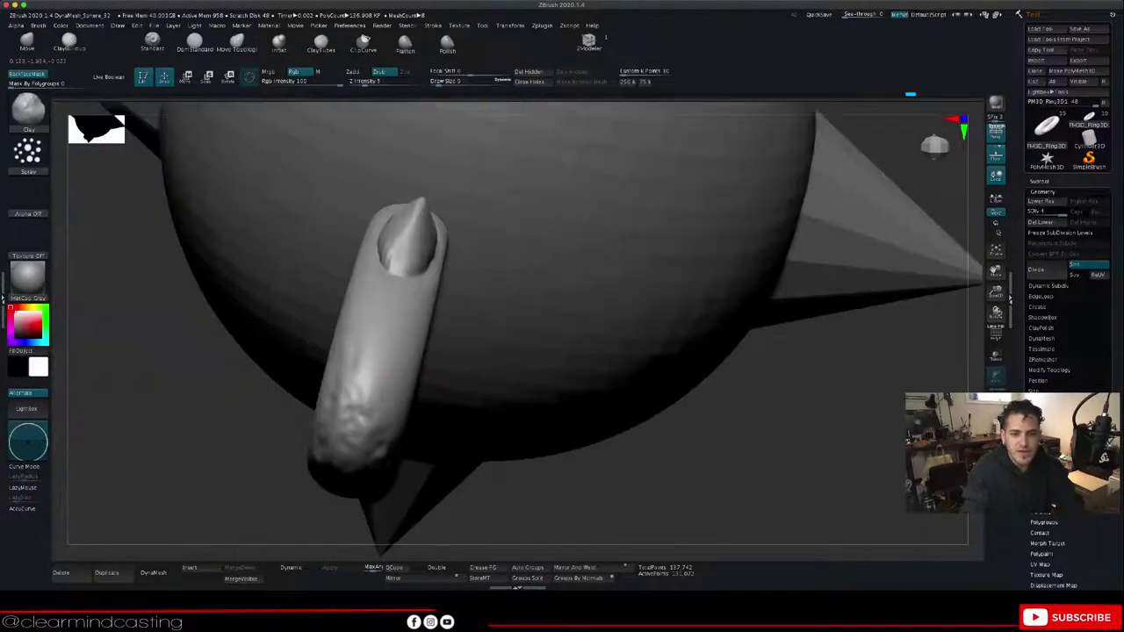
left_click_drag(721, 365, 575, 359)
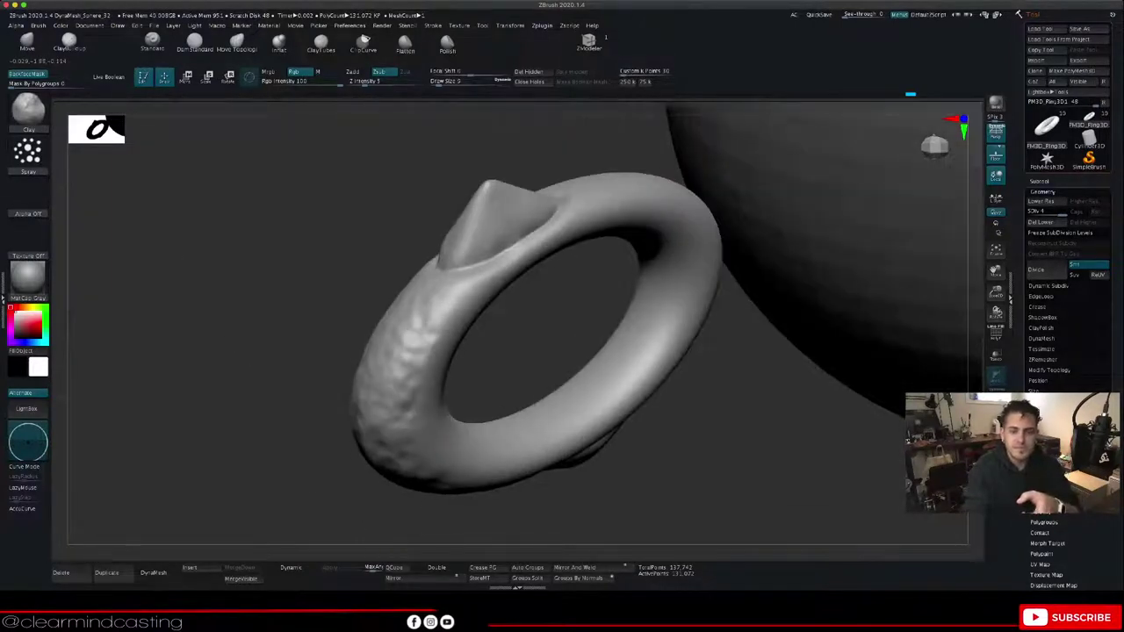
mouse_move(823, 376)
left_mouse_down()
mouse_move(709, 425)
mouse_move(631, 516)
left_mouse_up()
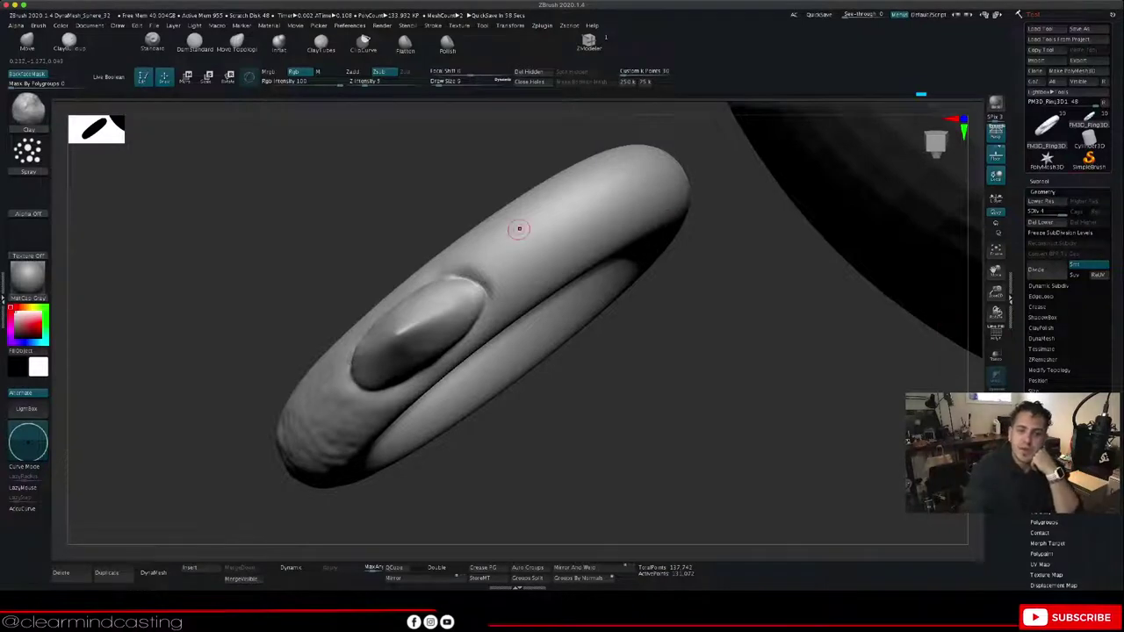
Step: Spray the hammered texture onto the smooth outer band just past the pointed bump and along the narrow rim beside it
mouse_move(497, 243)
left_mouse_down()
mouse_move(483, 251)
mouse_move(590, 213)
mouse_move(579, 236)
left_mouse_up()
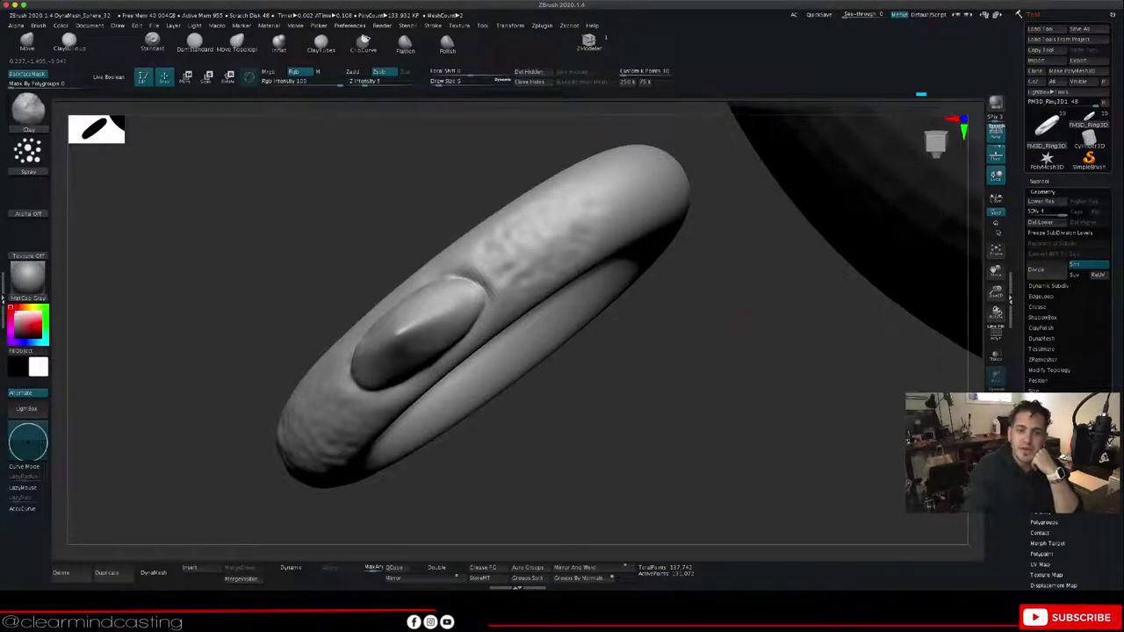
left_click_drag(743, 320, 705, 345)
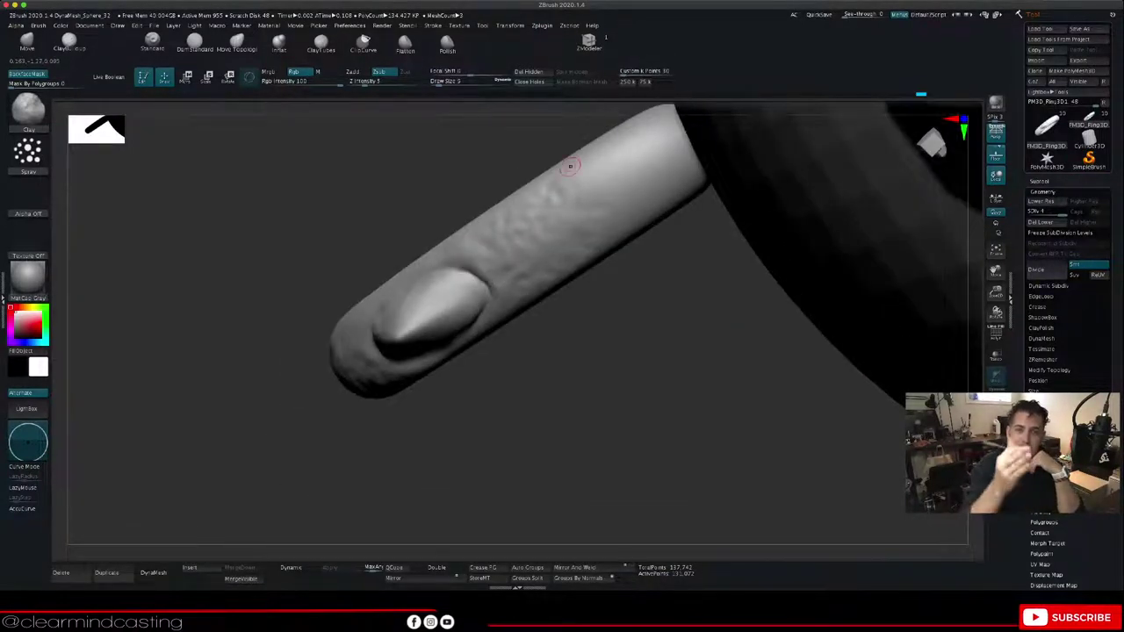
left_click_drag(606, 325, 545, 421)
left_click_drag(337, 288, 295, 322)
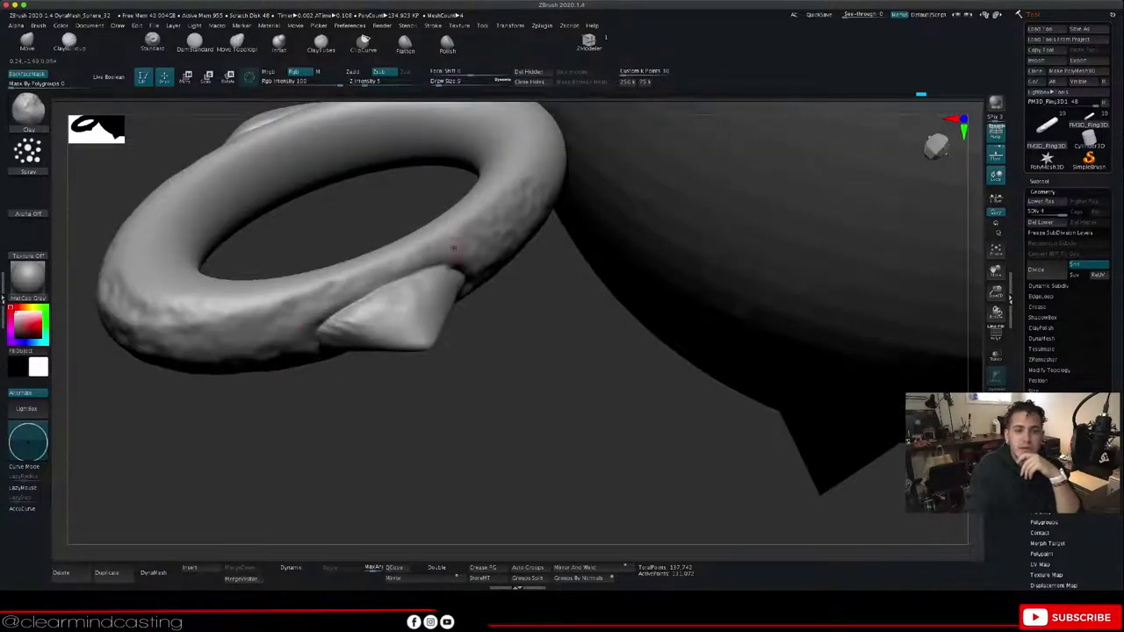
left_click_drag(453, 248, 397, 256)
Step: Continue the sprayed dents along the smooth stretch of the outer band between the two pointed bumps
left_click_drag(544, 378, 619, 338)
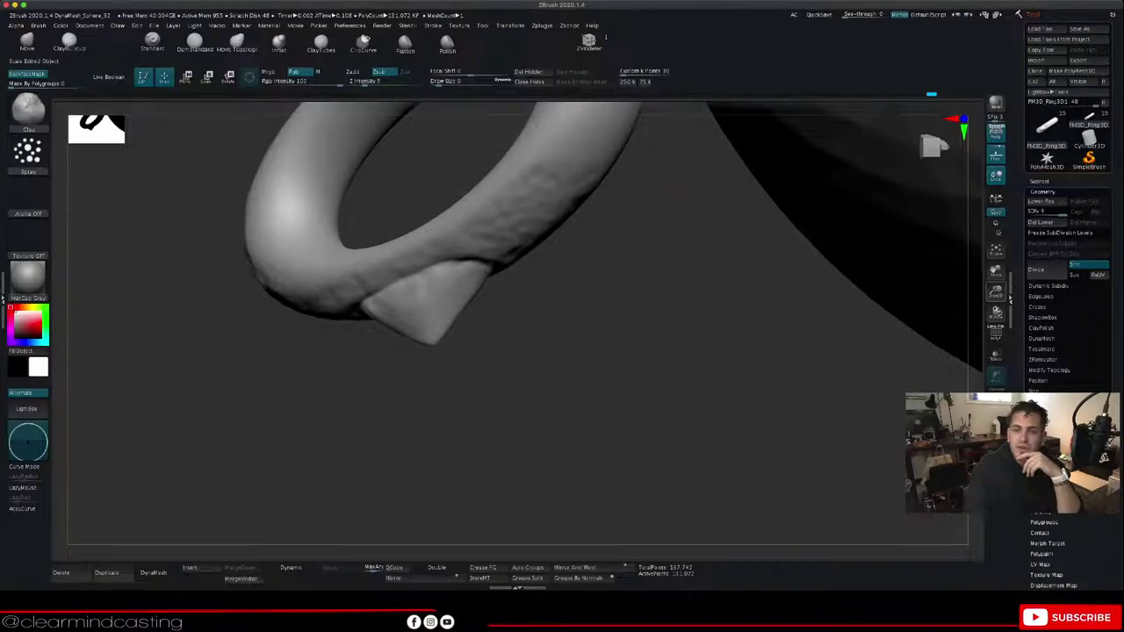
left_click_drag(995, 294, 928, 408)
mouse_move(506, 167)
left_mouse_down()
mouse_move(512, 258)
mouse_move(529, 206)
left_mouse_up()
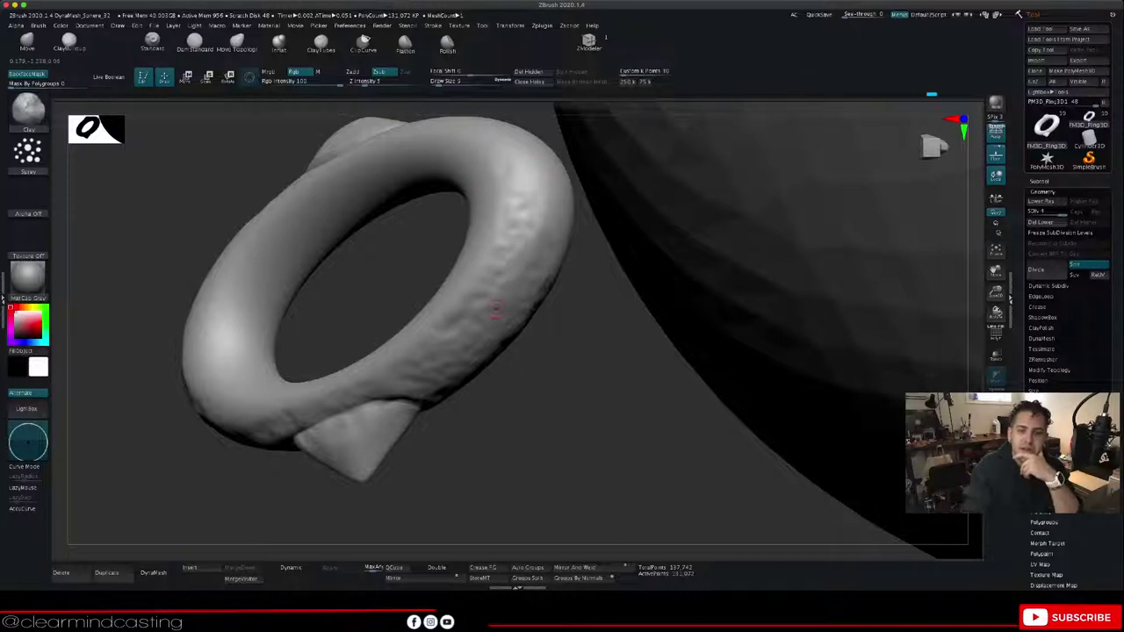
left_click_drag(567, 330, 478, 211)
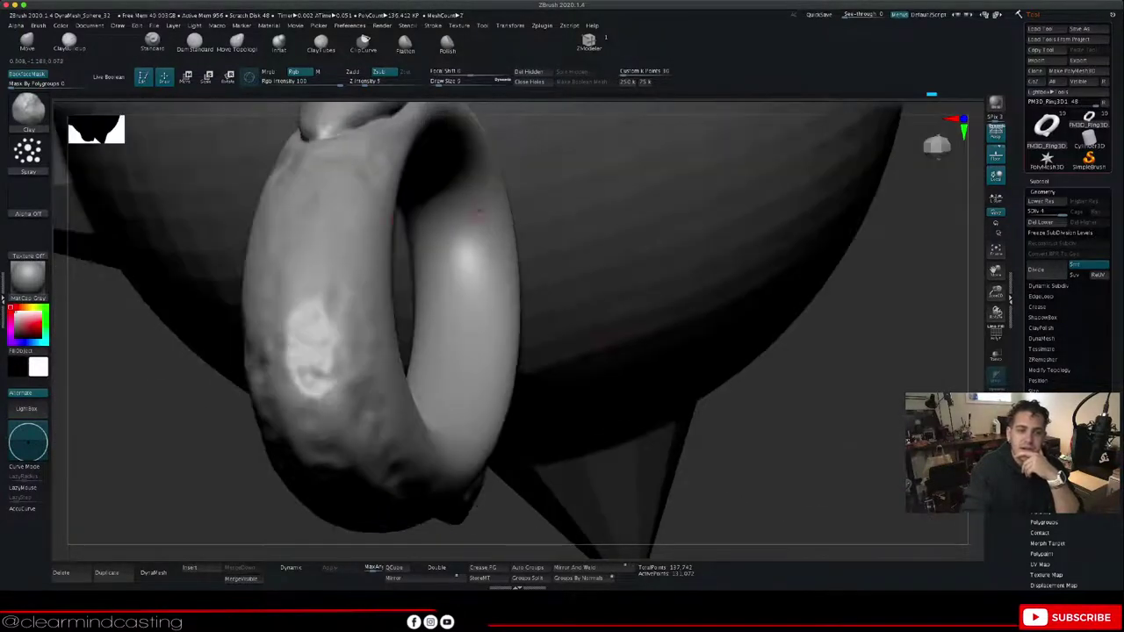
left_click_drag(337, 333, 313, 225)
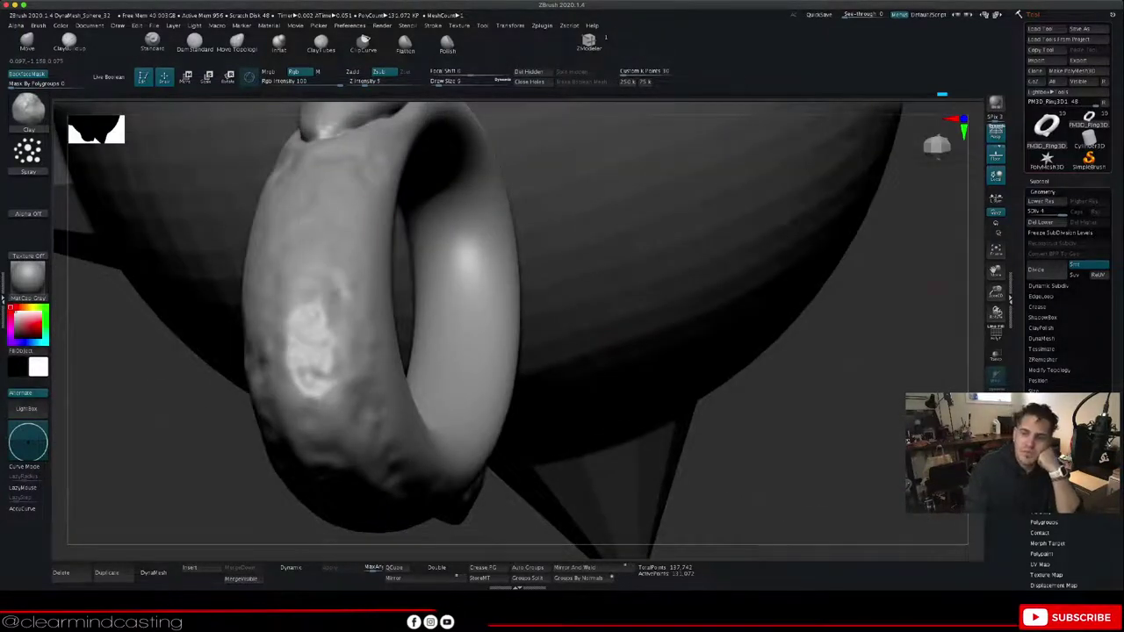
Step: Spray the hammered texture along the narrow rim beside the opposite pointed bump and down the adjoining band edge
mouse_move(996, 292)
left_mouse_down()
mouse_move(995, 272)
mouse_move(978, 289)
left_mouse_up()
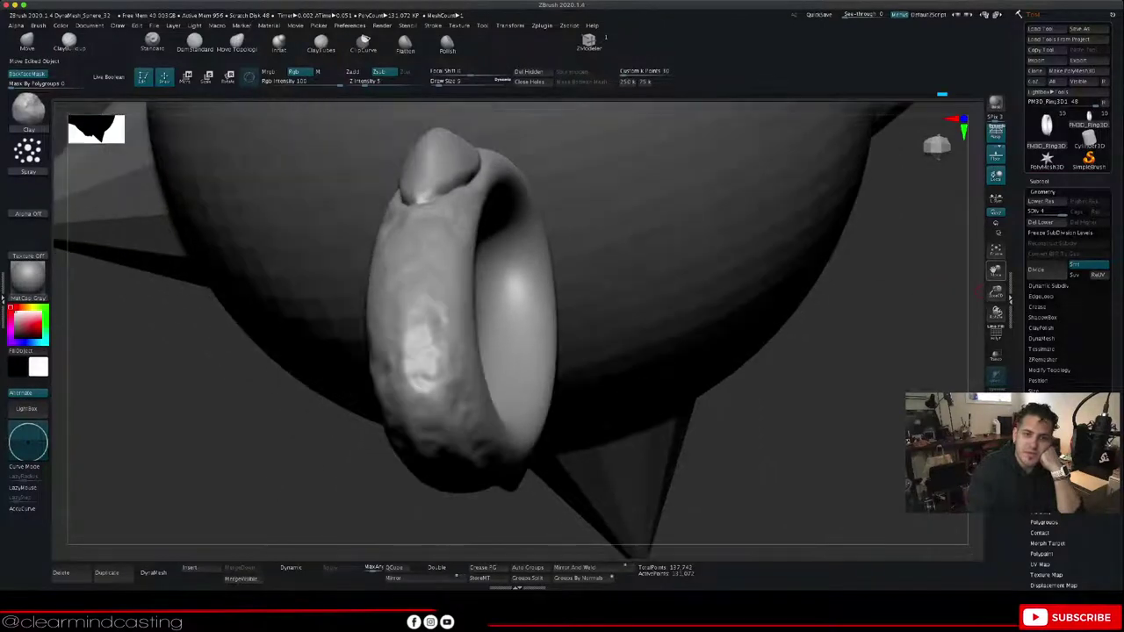
left_click_drag(237, 386, 414, 211)
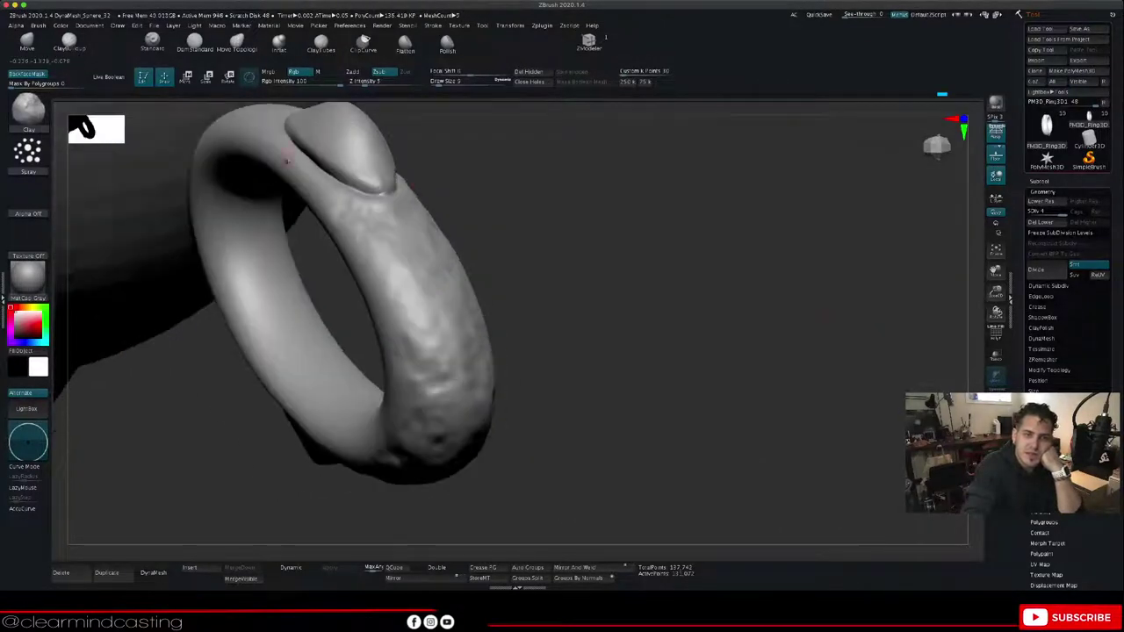
mouse_move(287, 162)
left_mouse_down()
mouse_move(339, 203)
mouse_move(396, 351)
mouse_move(388, 430)
left_mouse_up()
mouse_move(562, 377)
left_mouse_down()
mouse_move(685, 351)
mouse_move(715, 334)
mouse_move(707, 325)
left_mouse_up()
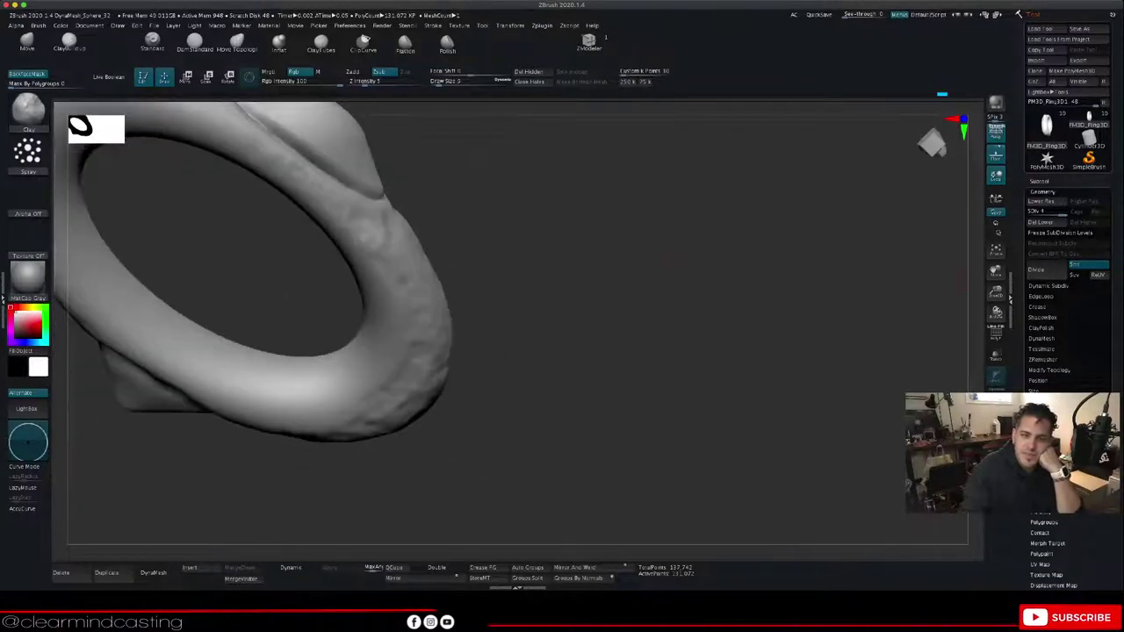
left_click_drag(527, 299, 782, 303, "alt")
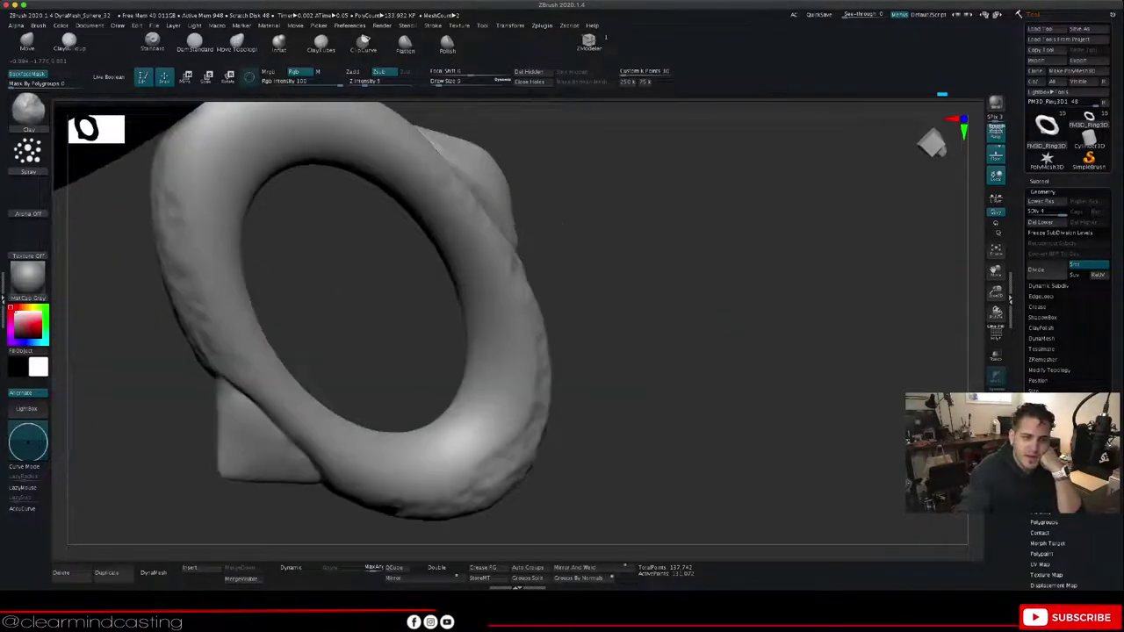
Step: Texture the band's side edge on the other face of the ring, from above the pointed bump past its base
left_click_drag(198, 242, 230, 345)
mouse_move(299, 430)
left_mouse_down()
mouse_move(329, 467)
mouse_move(395, 499)
mouse_move(435, 498)
mouse_move(414, 479)
left_mouse_up()
left_click_drag(676, 395, 625, 293)
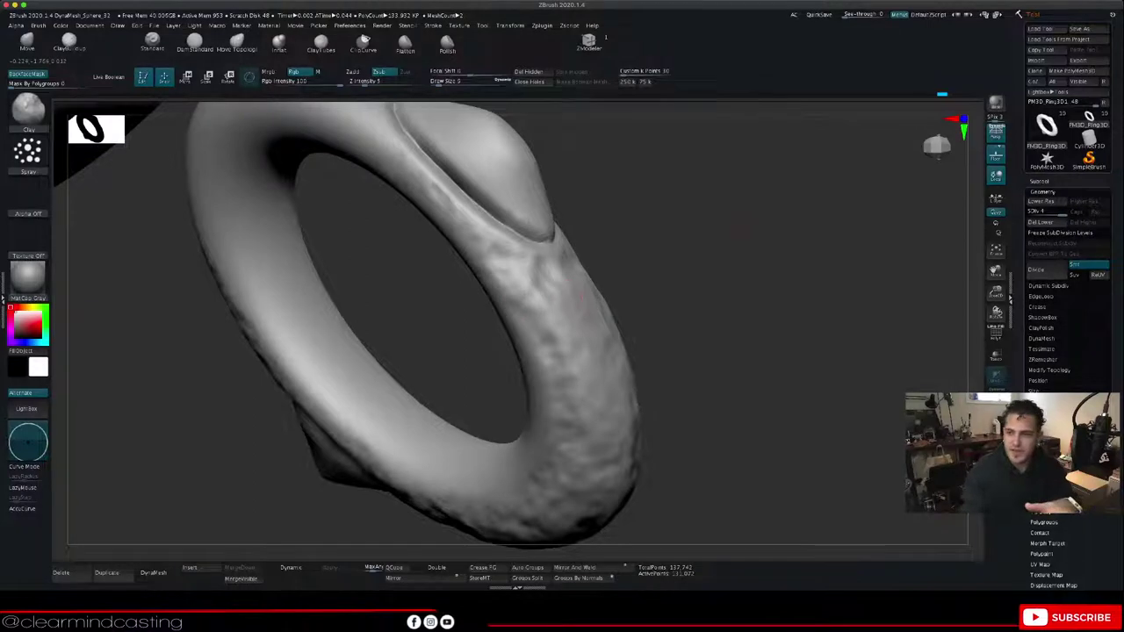
left_click_drag(996, 313, 1081, 349)
left_click_drag(772, 334, 562, 334)
left_click_drag(272, 316, 290, 249)
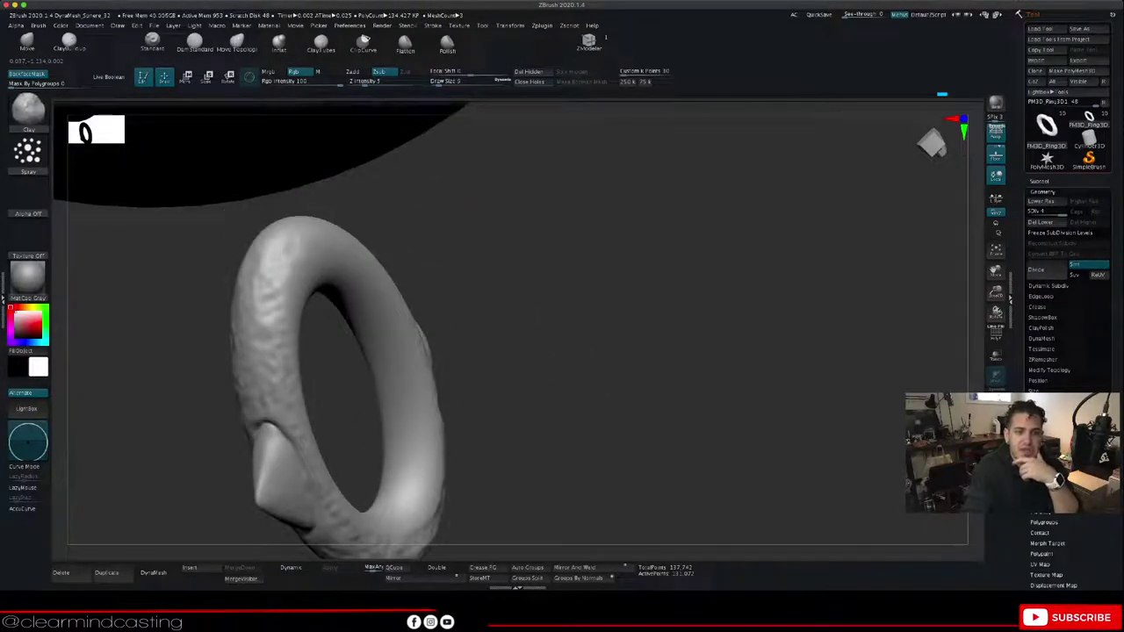
Step: Fill the remaining smooth patches on the band above the oval base of the pointed bump with sprayed dents
mouse_move(561, 334)
left_mouse_down()
mouse_move(452, 303)
mouse_move(360, 250)
mouse_move(404, 268)
mouse_move(431, 318)
left_mouse_up()
left_click_drag(410, 253, 397, 269)
left_click_drag(597, 334, 492, 338)
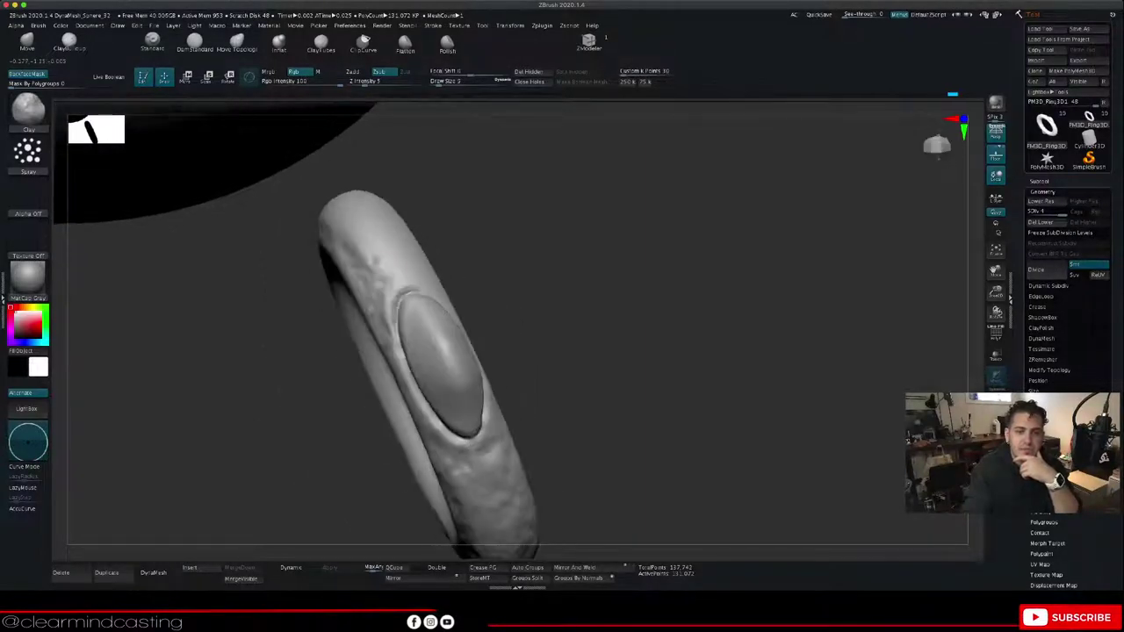
left_click_drag(392, 246, 415, 282)
mouse_move(472, 243)
left_mouse_down()
mouse_move(420, 257)
mouse_move(399, 308)
left_mouse_up()
mouse_move(404, 145)
left_mouse_down()
mouse_move(425, 184)
mouse_move(379, 239)
left_mouse_up()
left_click_drag(308, 230, 448, 212)
left_click_drag(400, 183, 398, 209)
right_click_drag(318, 211, 505, 212)
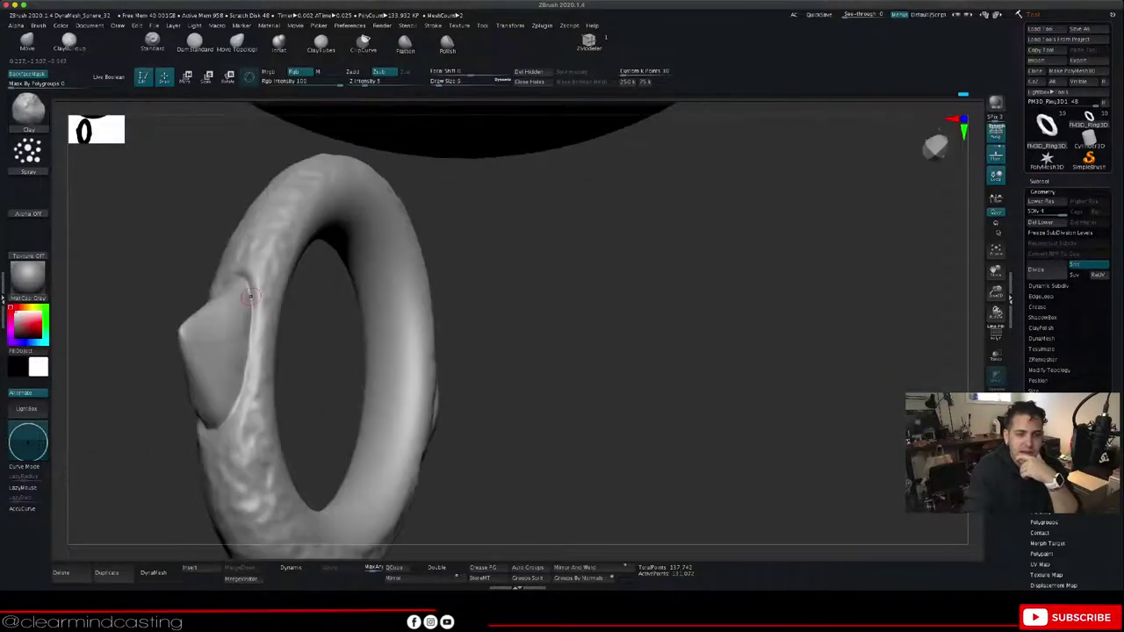
Step: Spray dents onto the thin rim running alongside the pointed bump's base and check the texture from both sides
left_click_drag(246, 303, 250, 360)
right_click_drag(255, 351, 412, 353)
mouse_move(230, 283)
left_mouse_down()
mouse_move(214, 292)
mouse_move(255, 403)
left_mouse_up()
right_click_drag(369, 395, 238, 400)
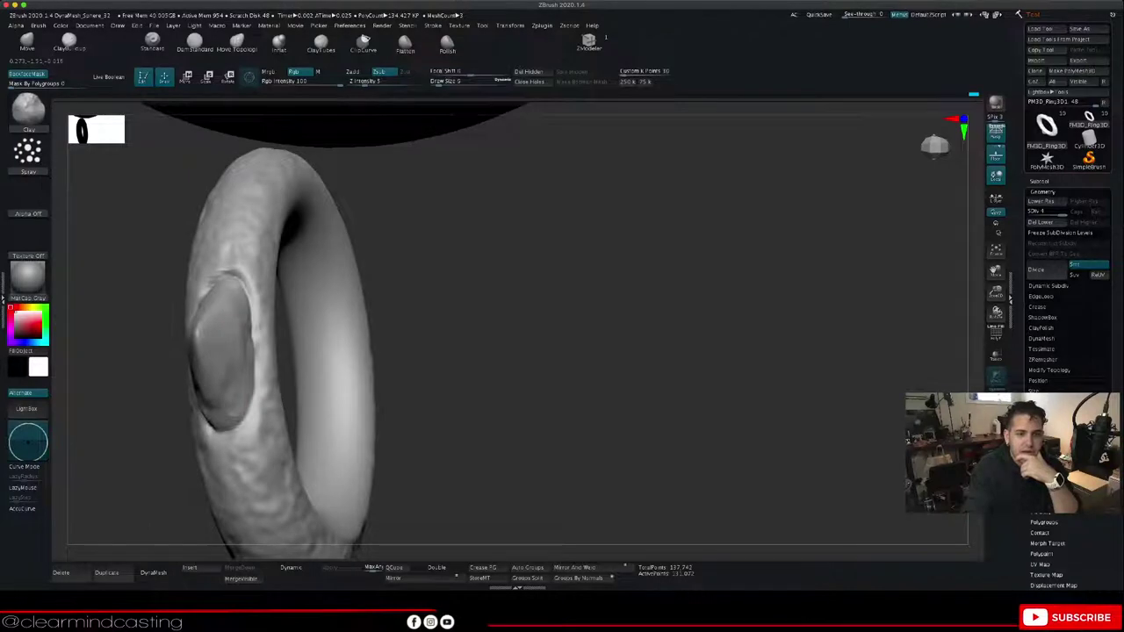
left_click_drag(410, 276, 523, 279)
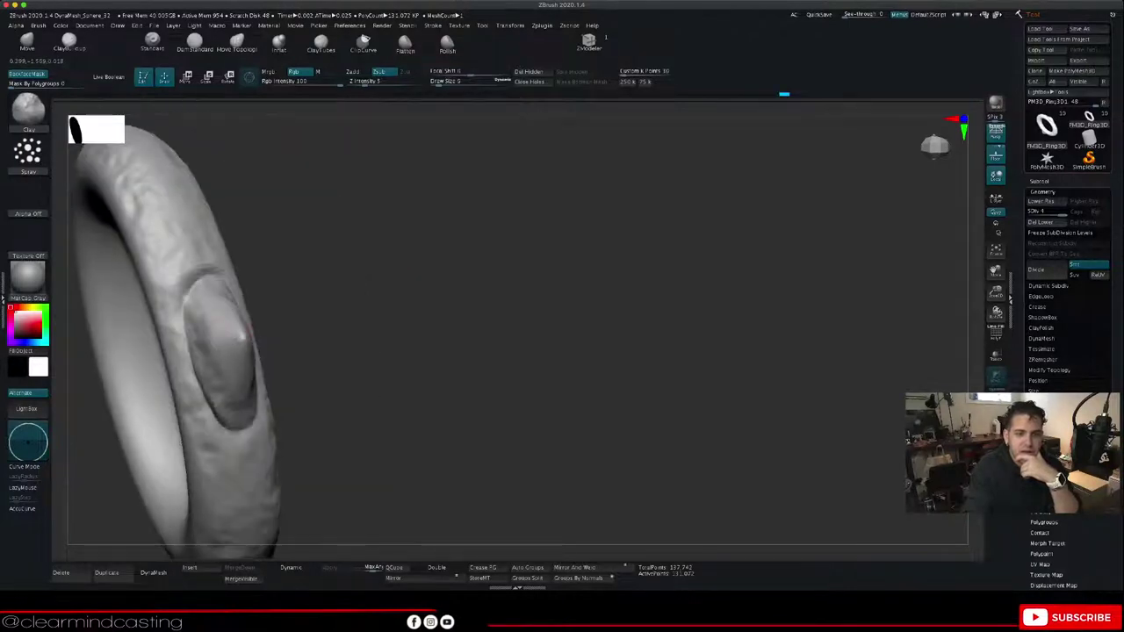
left_click_drag(373, 275, 237, 294)
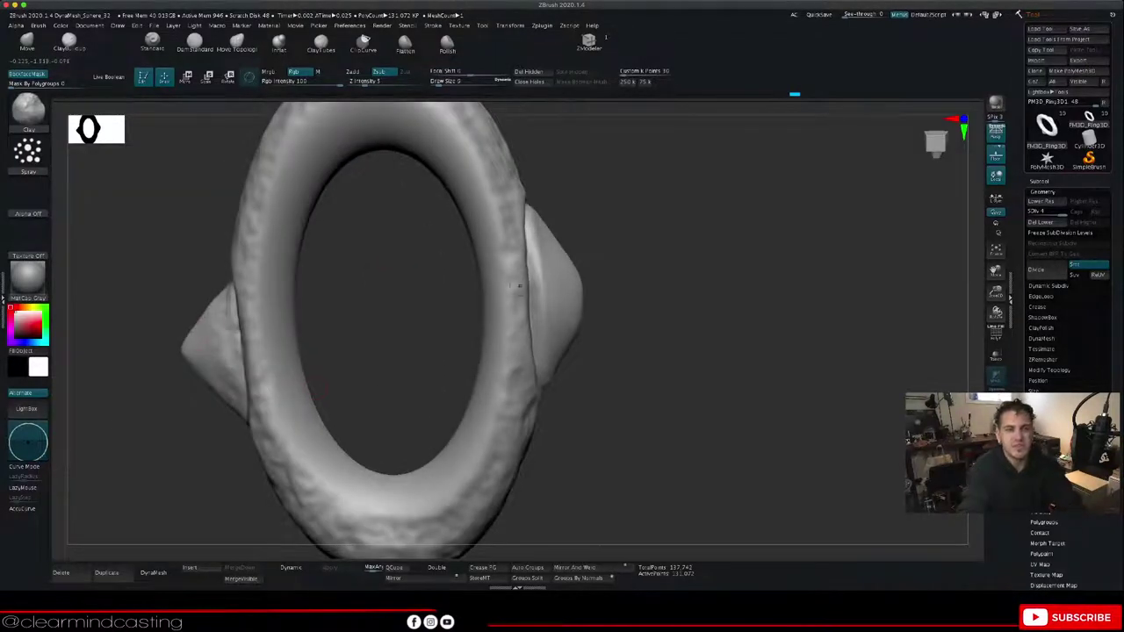
right_click_drag(532, 246, 483, 253)
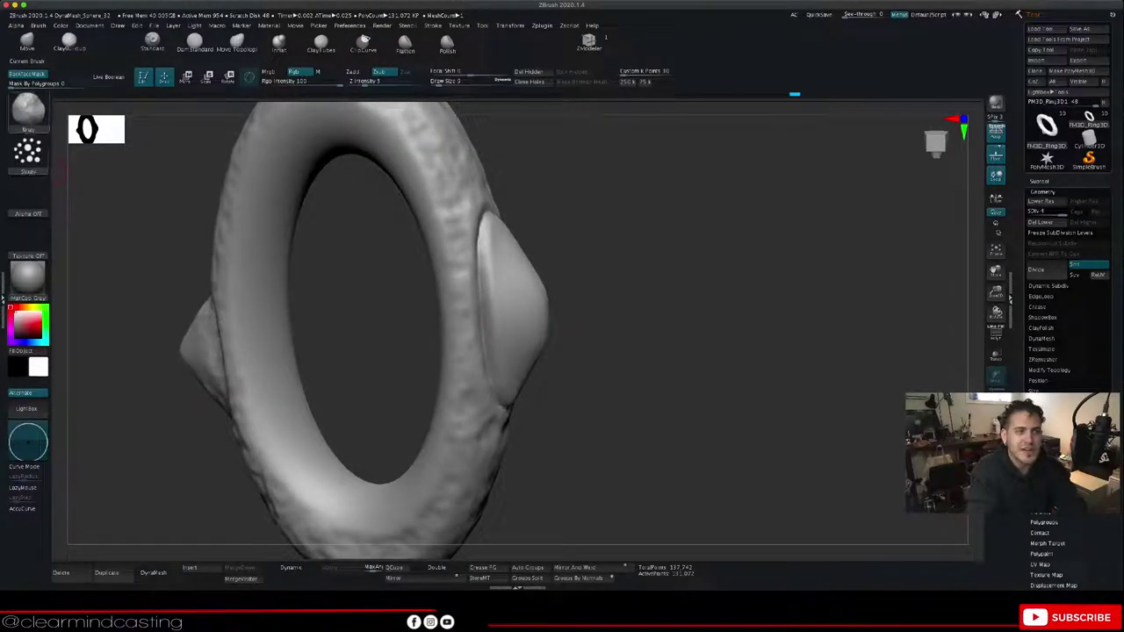
Step: Switch to the Move Topological brush, enlarge its Draw Size and pull the smooth bump's tip outward
left_click(28, 110)
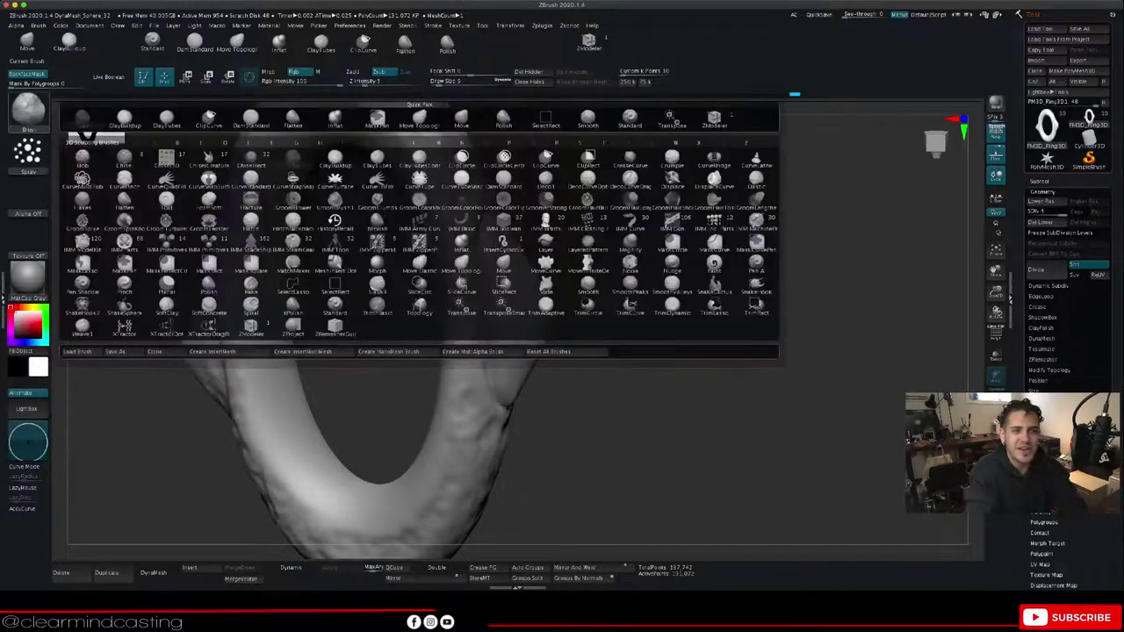
left_click(237, 42)
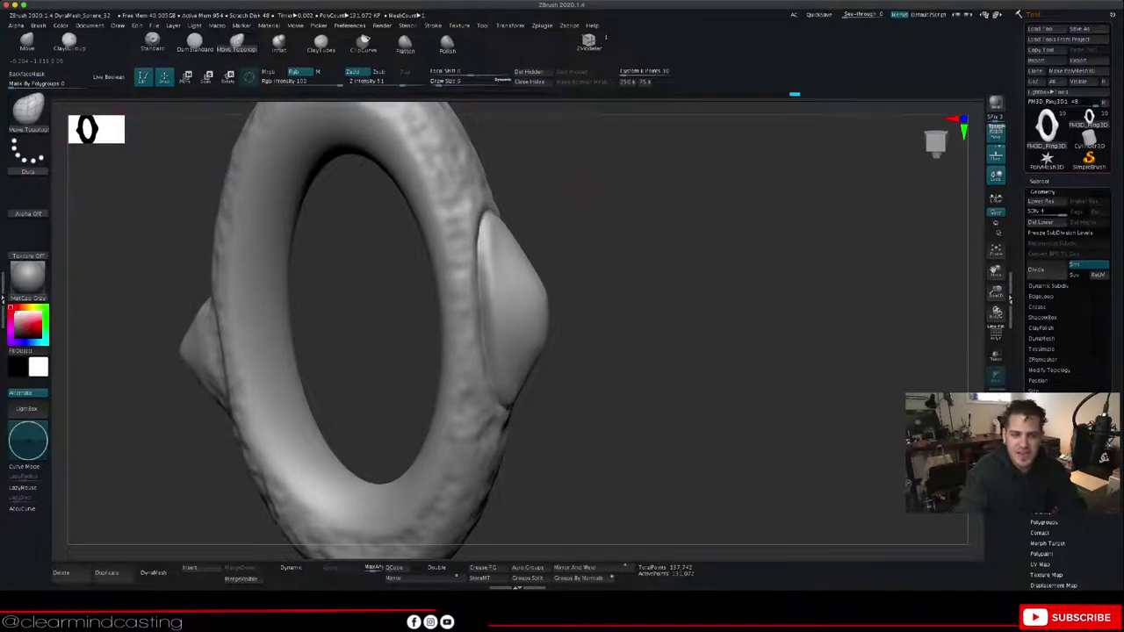
right_click_drag(562, 229, 474, 277)
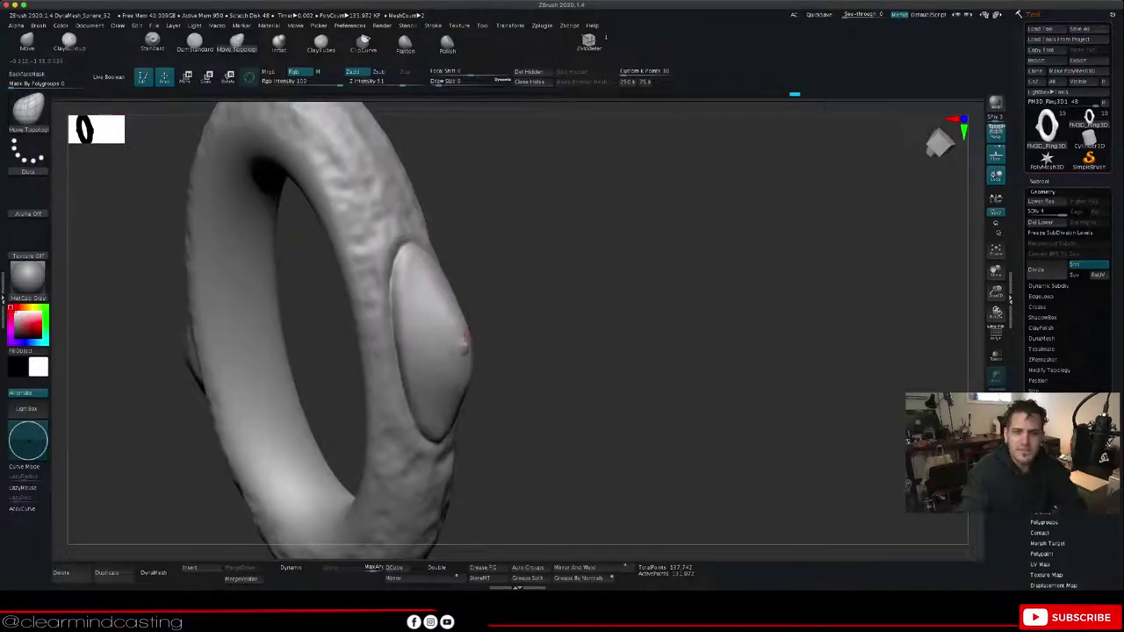
key("ctrl+z")
left_click(449, 83)
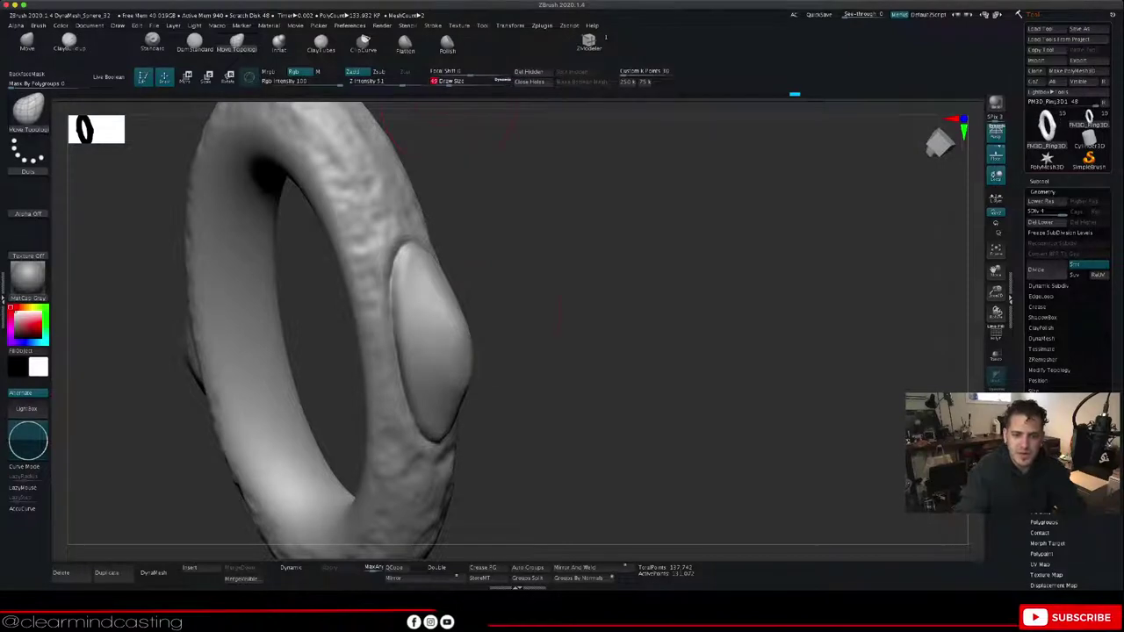
left_click_drag(468, 341, 475, 339)
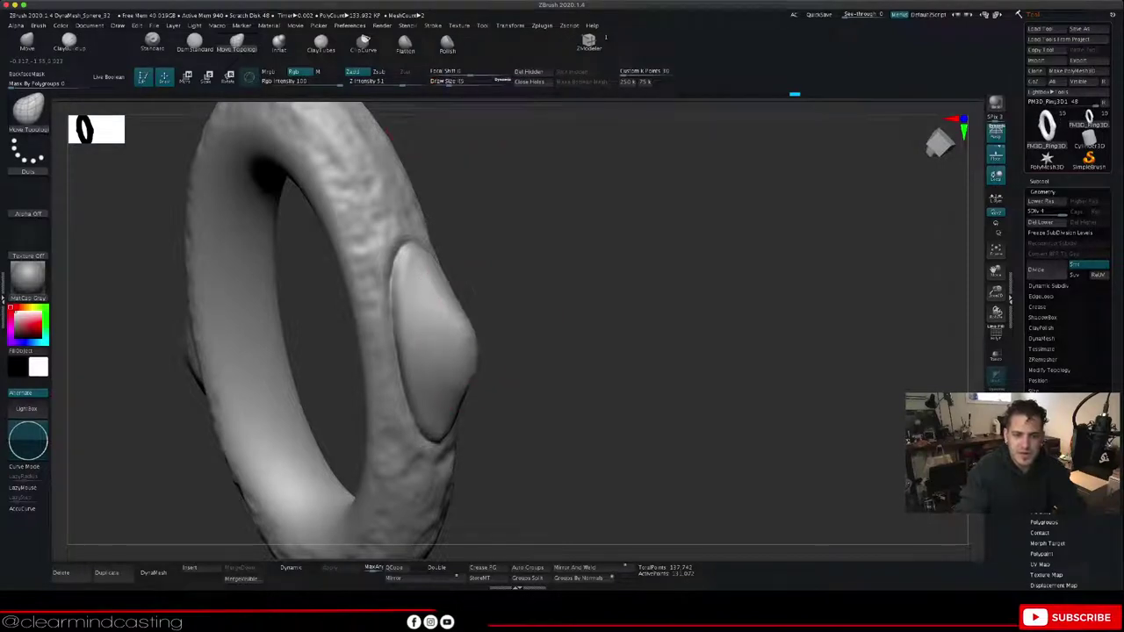
Step: Reduce the Draw Size and push the bump's upper and lower slopes inward so it tapers to a steeper point
mouse_move(492, 166)
left_mouse_down()
mouse_move(587, 172)
mouse_move(572, 170)
left_mouse_up()
left_click(447, 82)
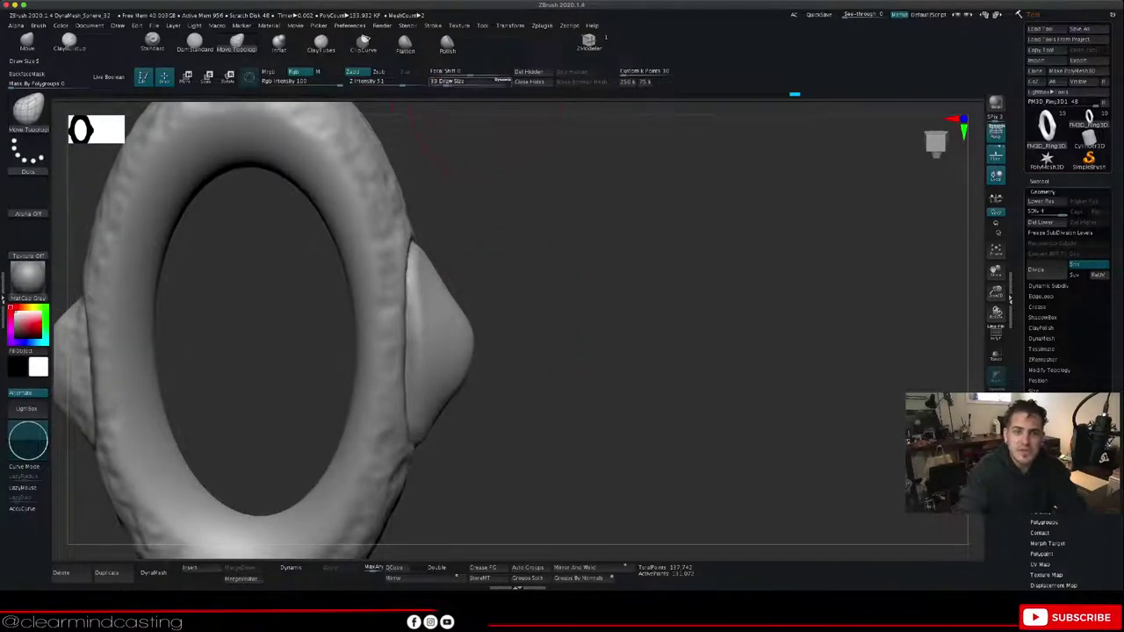
left_click_drag(447, 82, 442, 81)
left_click_drag(579, 210, 497, 226)
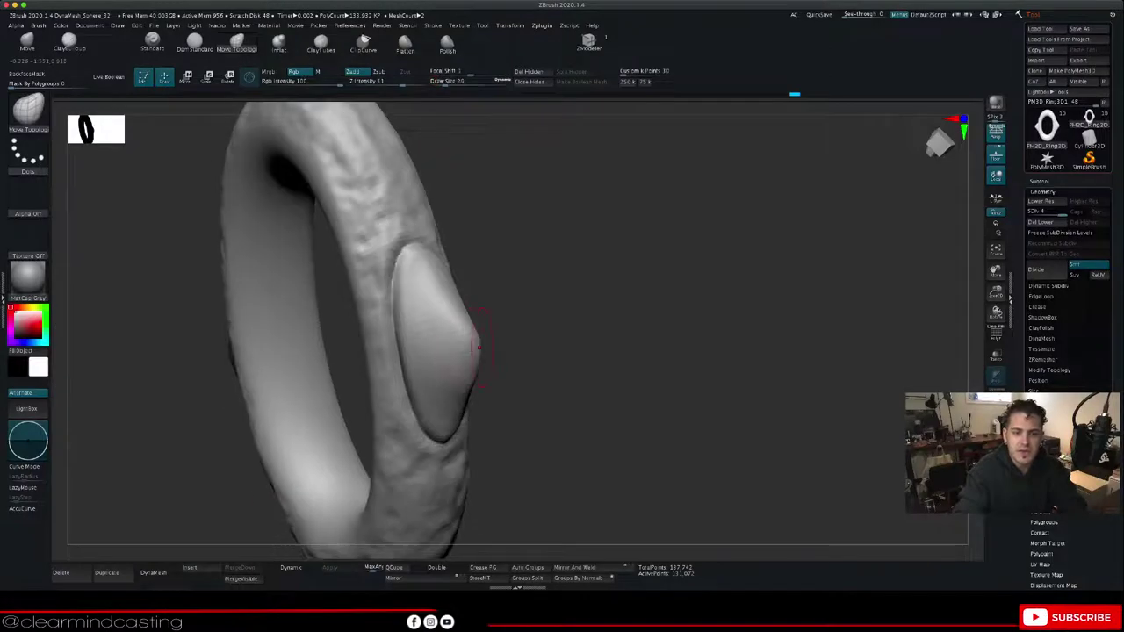
mouse_move(580, 337)
left_mouse_down()
mouse_move(431, 350)
mouse_move(523, 348)
left_mouse_up()
left_click_drag(460, 312, 451, 315)
left_click_drag(437, 272, 431, 274)
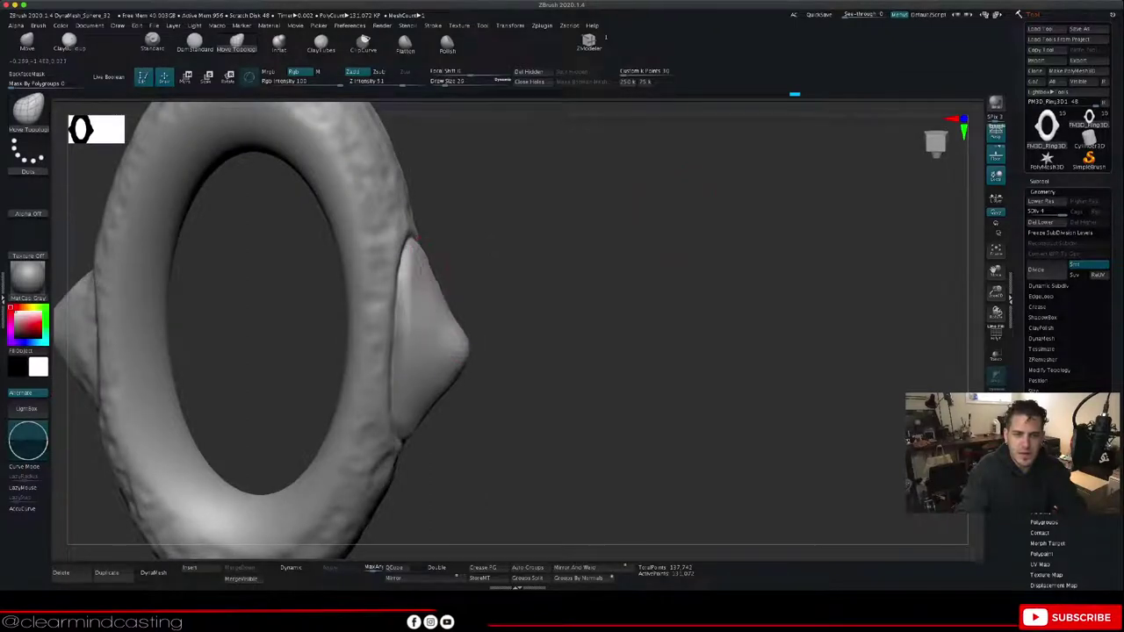
left_click_drag(537, 309, 479, 290)
left_click_drag(450, 377, 442, 373)
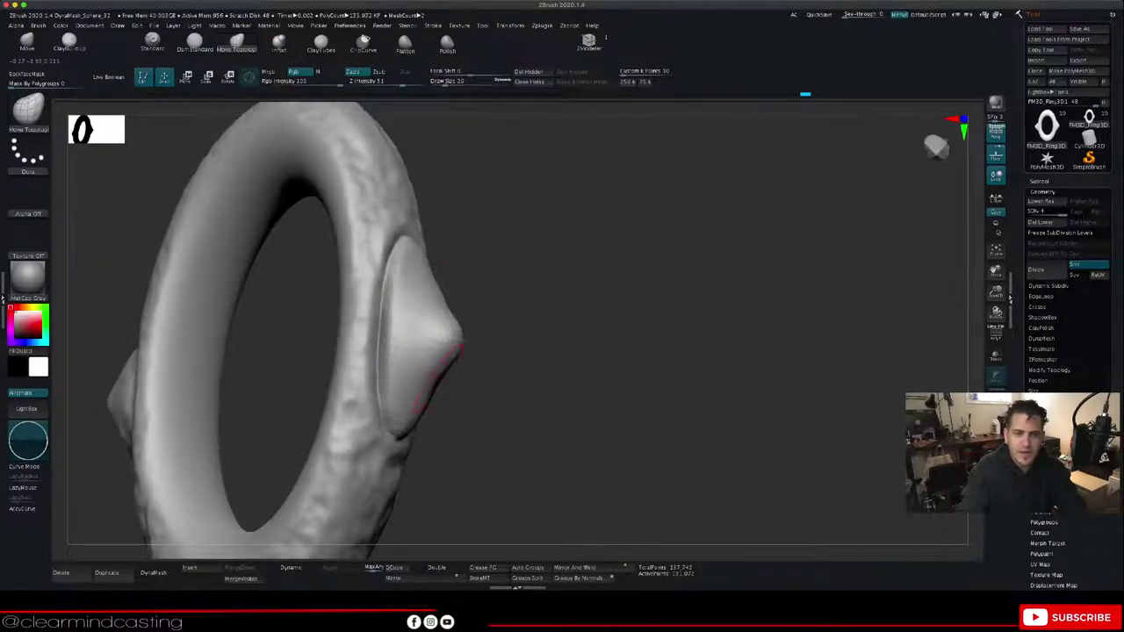
left_click_drag(426, 411, 421, 406)
Step: Push the bump's side flank inward near the rim to slim its profile
left_click_drag(518, 369, 387, 360)
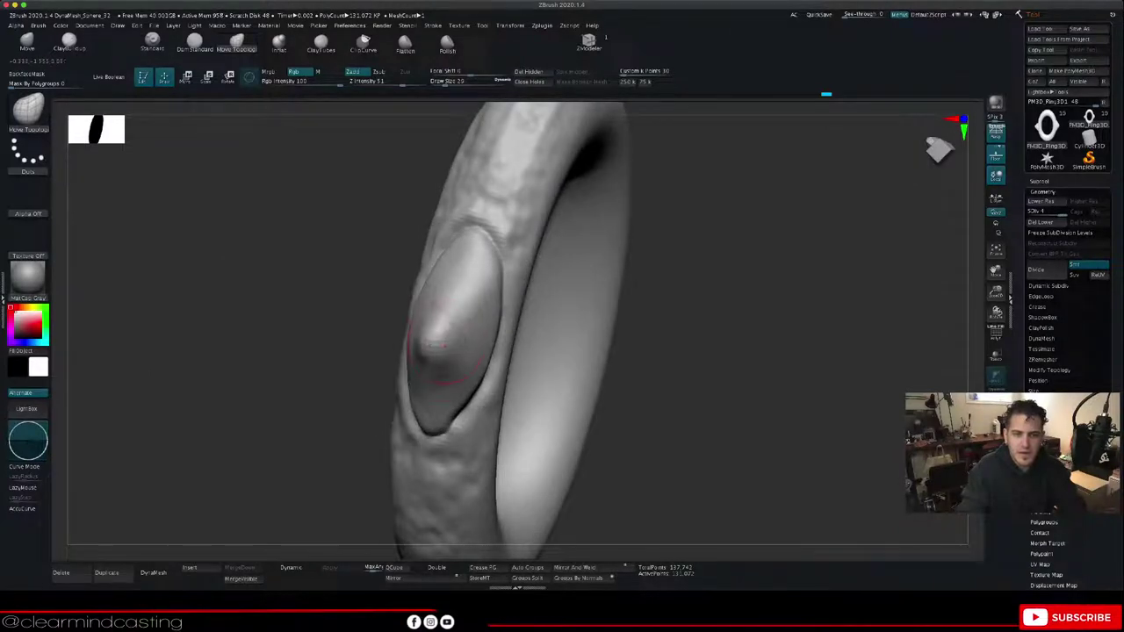
left_click_drag(276, 318, 383, 310)
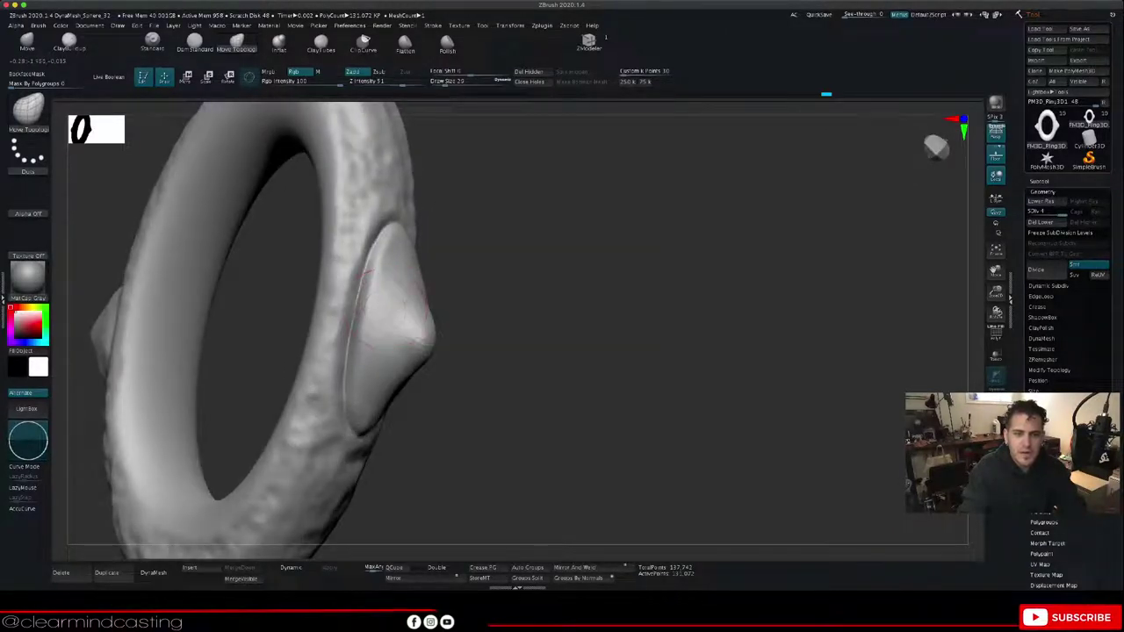
left_click_drag(372, 267, 387, 273)
left_click_drag(465, 320, 494, 325)
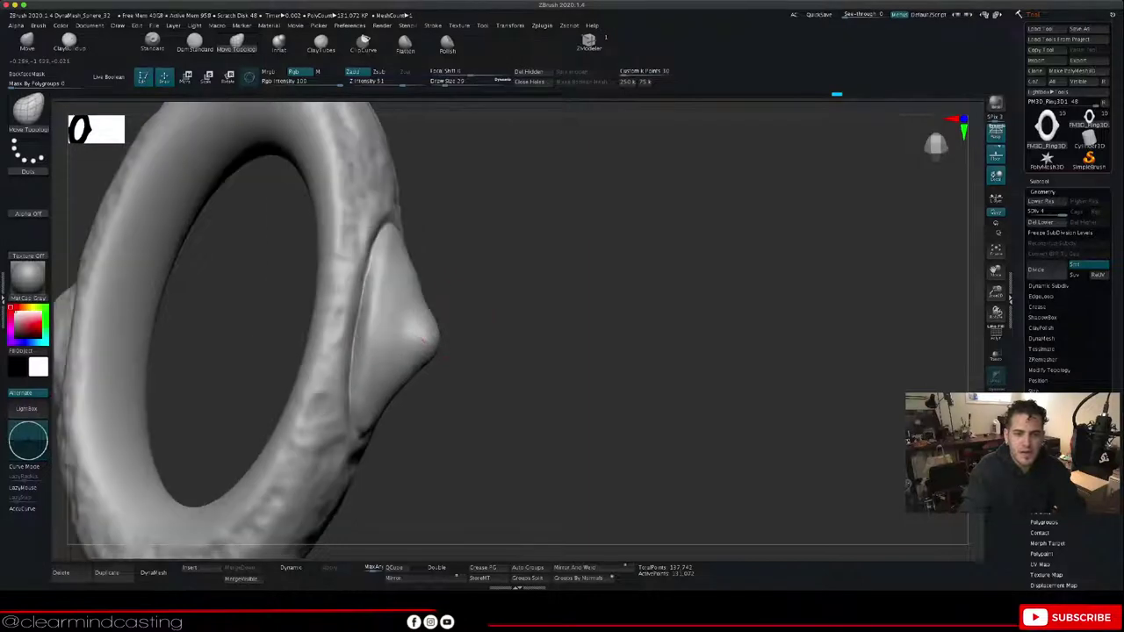
Step: Reshape the surface just below the bump's tip to sharpen the point, checking it from several angles
left_click_drag(497, 373, 435, 328)
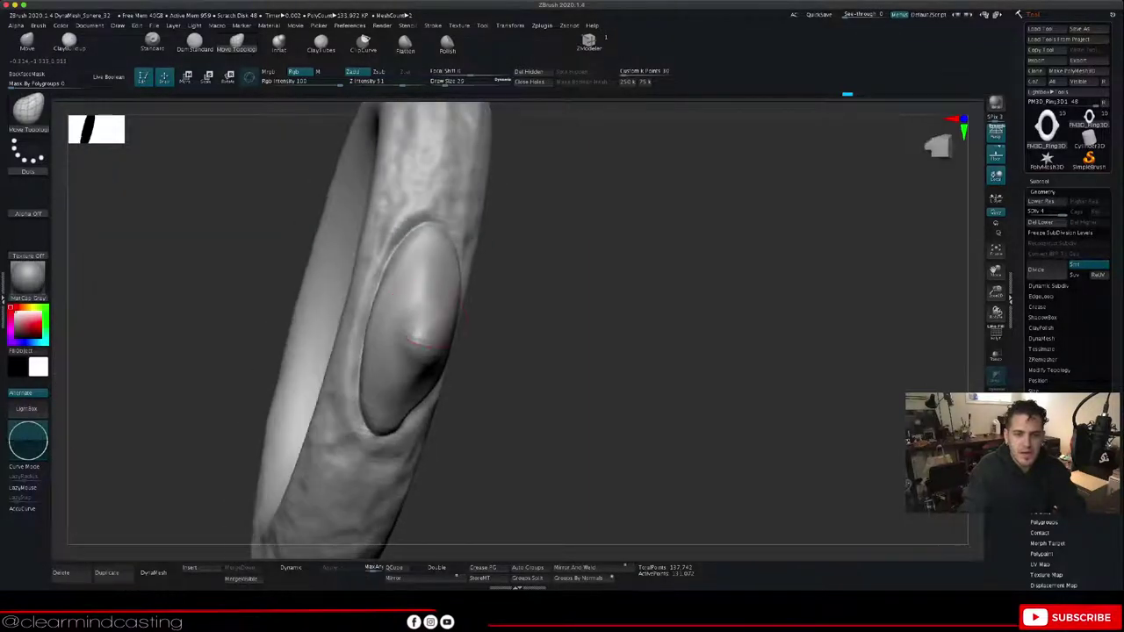
left_click_drag(426, 367, 418, 350)
left_click_drag(553, 320, 495, 306)
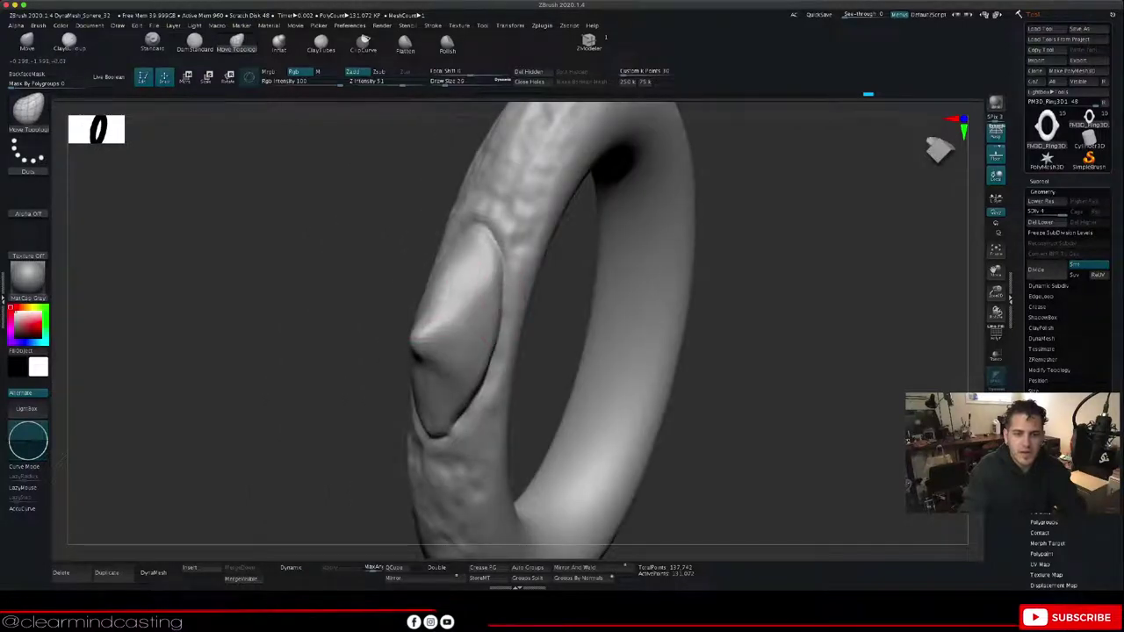
left_click_drag(423, 369, 420, 372)
left_click_drag(558, 323, 744, 297)
mouse_move(633, 329)
left_mouse_down()
mouse_move(422, 343)
mouse_move(437, 376)
mouse_move(448, 369)
left_mouse_up()
left_click_drag(294, 299, 429, 287)
mouse_move(439, 266)
right_mouse_down()
mouse_move(338, 270)
mouse_move(518, 268)
mouse_move(386, 274)
right_mouse_up()
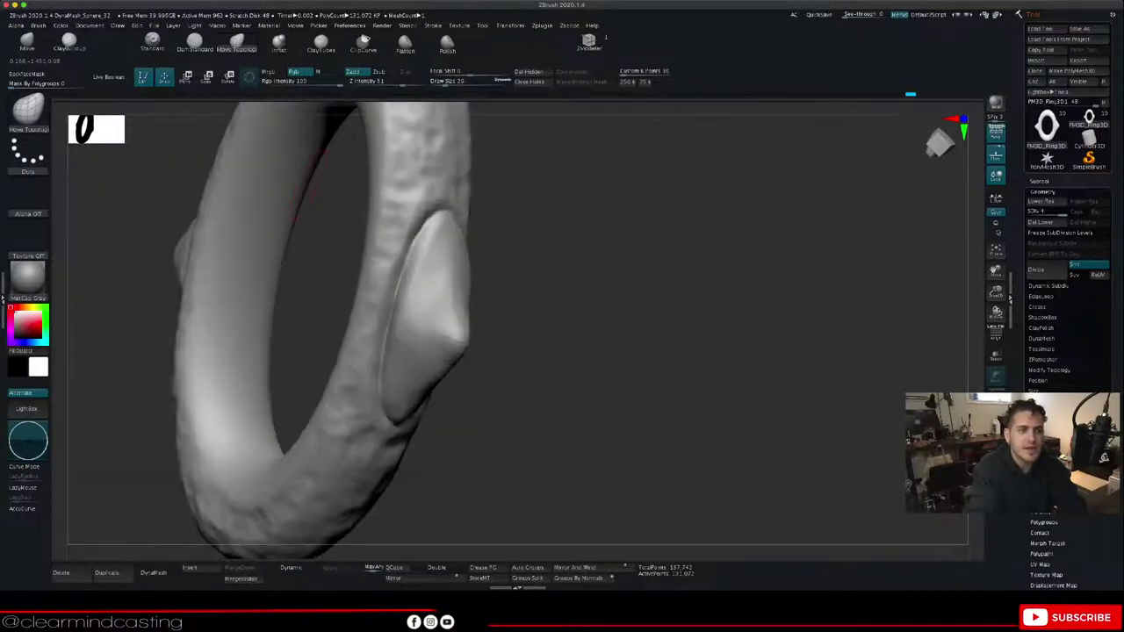
Step: Switch to the Clay brush, reduce its Draw Size and carve light hammered dents into the pointed bump on the ring
left_click(28, 113)
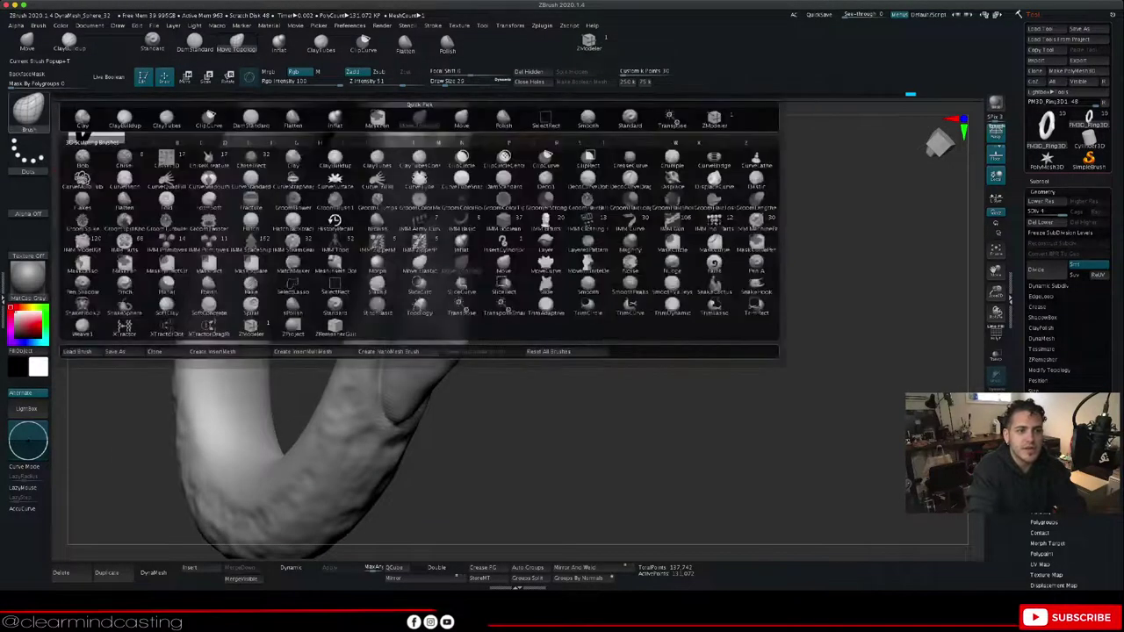
left_click(292, 159)
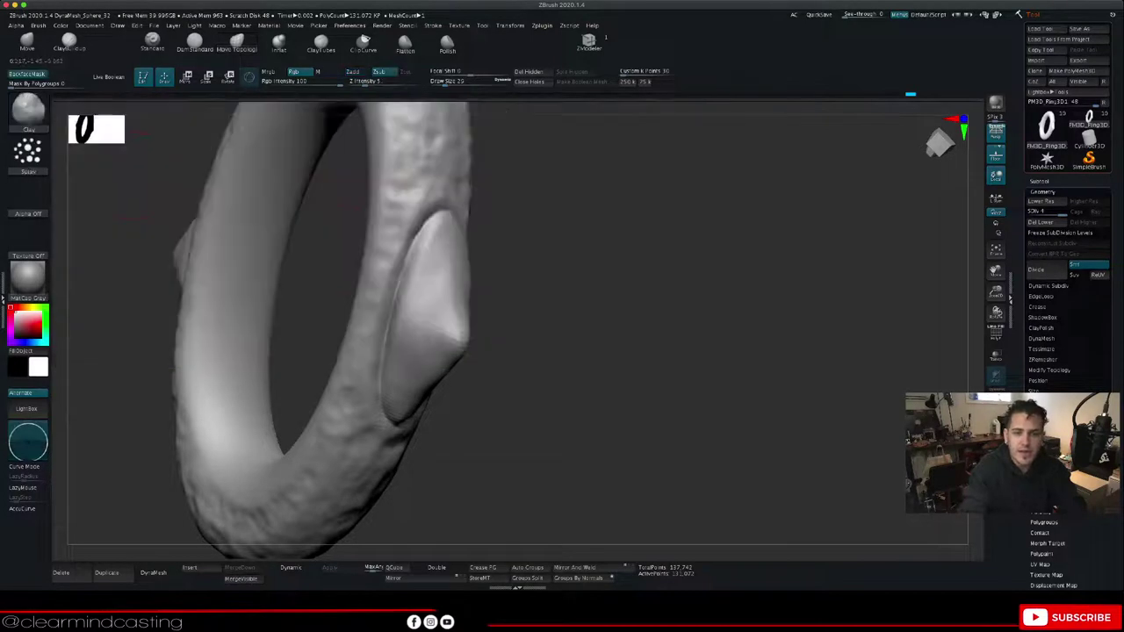
left_click_drag(446, 231, 430, 318)
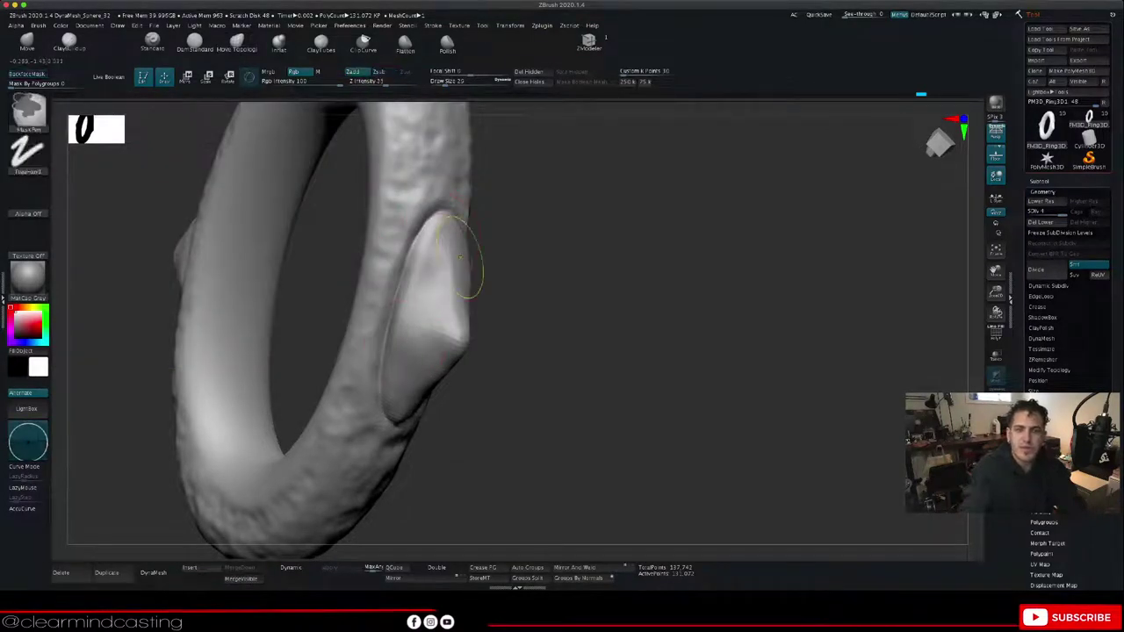
mouse_move(420, 270)
left_mouse_down("shift")
mouse_move(435, 303)
mouse_move(392, 348)
mouse_move(388, 389)
left_mouse_up("shift")
left_click(437, 82)
left_click_drag(597, 299, 391, 297)
left_click_drag(462, 233, 470, 255)
left_click_drag(476, 393, 490, 405)
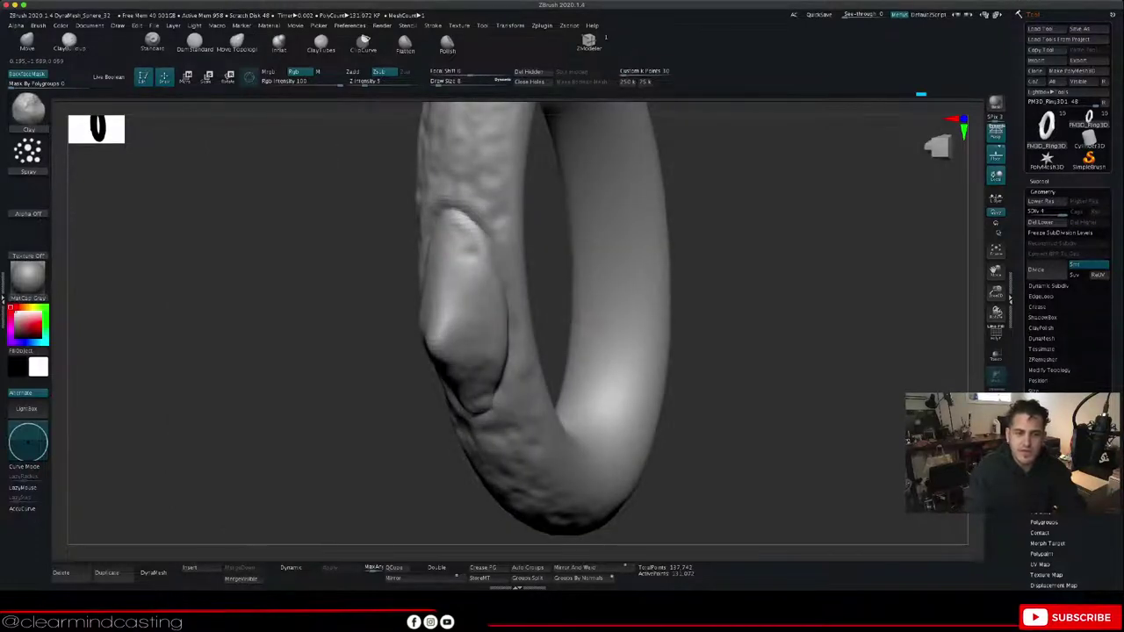
Step: Examine the textured ring and its pointed bumps together with the spiked sphere from several angles
left_click_drag(702, 315, 887, 314)
mouse_move(996, 272)
left_mouse_down()
mouse_move(1023, 286)
mouse_move(995, 264)
left_mouse_up()
left_click_drag(711, 307, 711, 352, "alt")
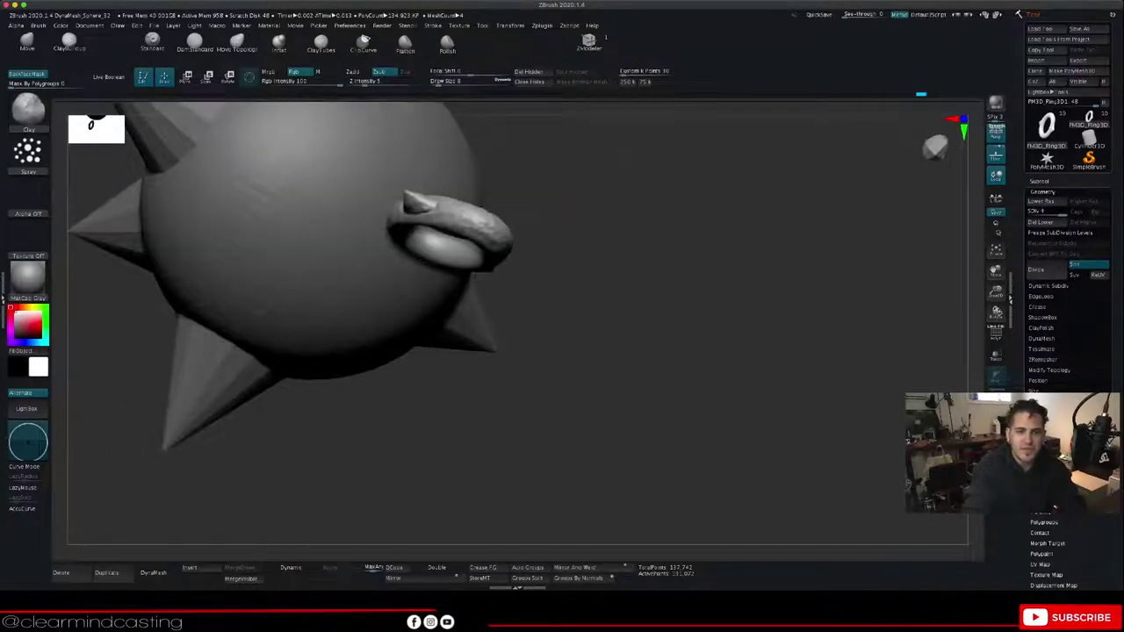
mouse_move(747, 395)
left_mouse_down()
mouse_move(632, 377)
mouse_move(571, 386)
mouse_move(680, 303)
mouse_move(606, 325)
mouse_move(645, 303)
mouse_move(689, 307)
mouse_move(583, 325)
left_mouse_up()
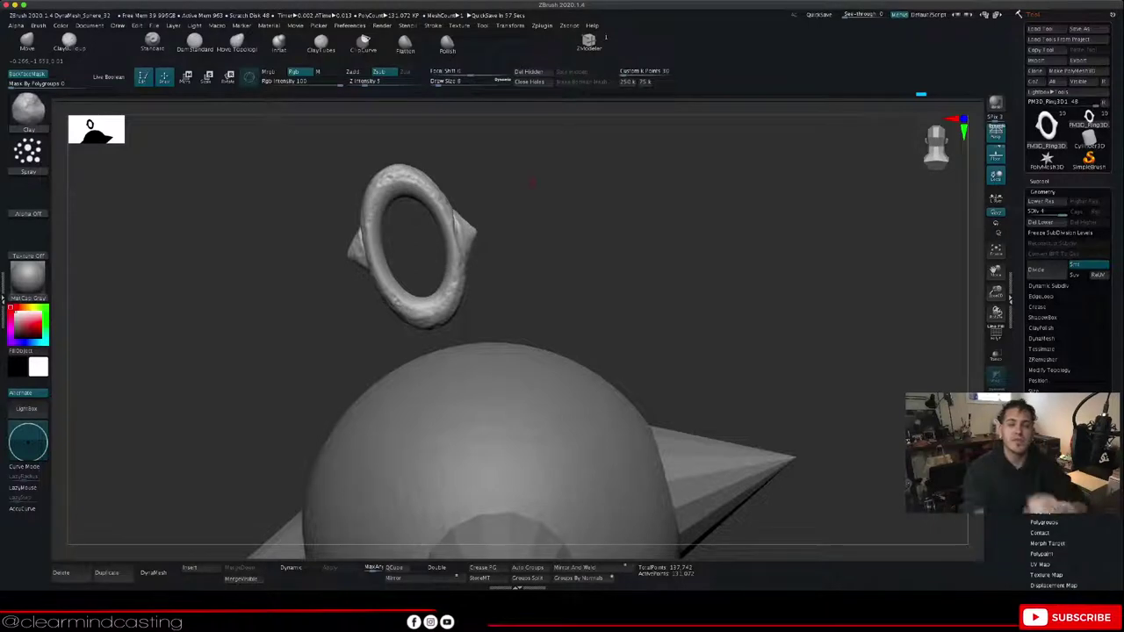
left_click_drag(632, 281, 622, 251)
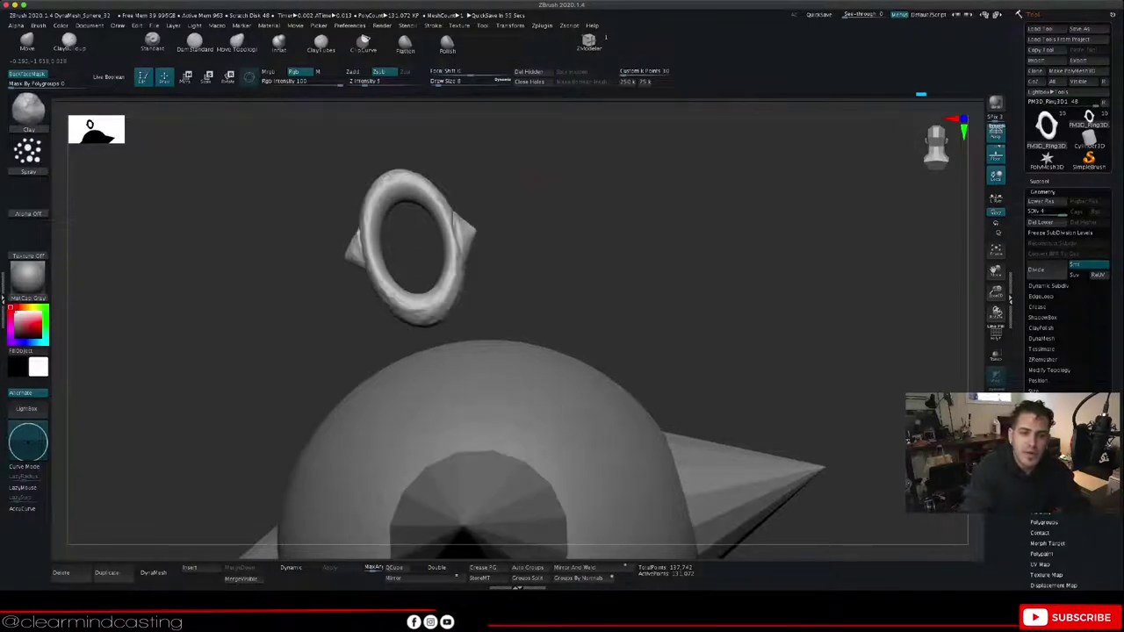
left_click_drag(329, 250, 428, 245)
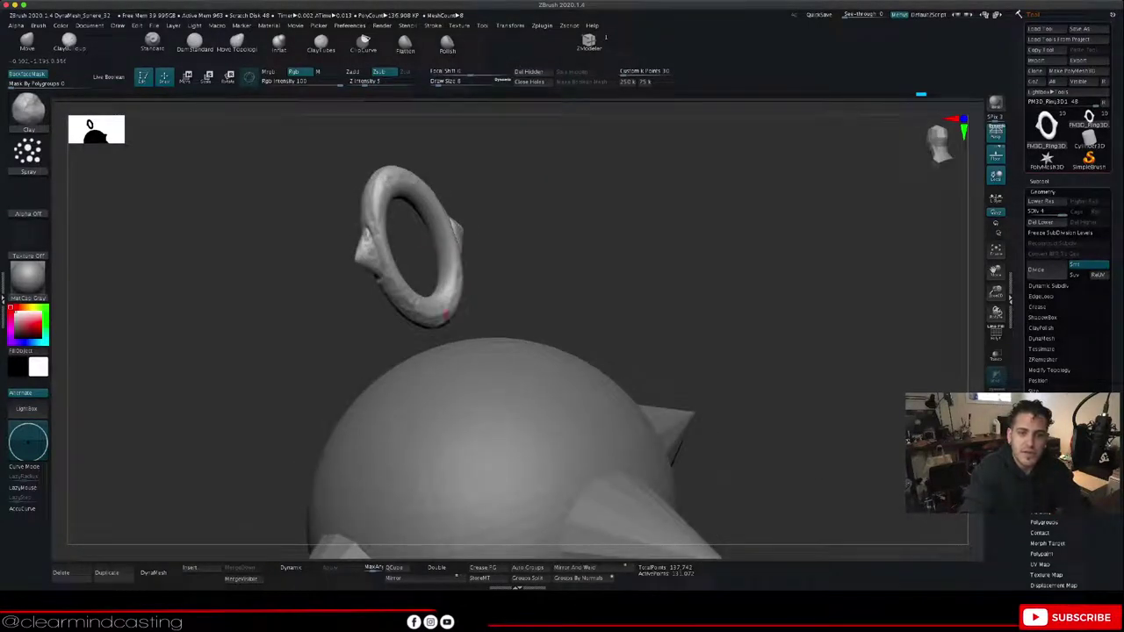
left_click_drag(513, 294, 408, 281)
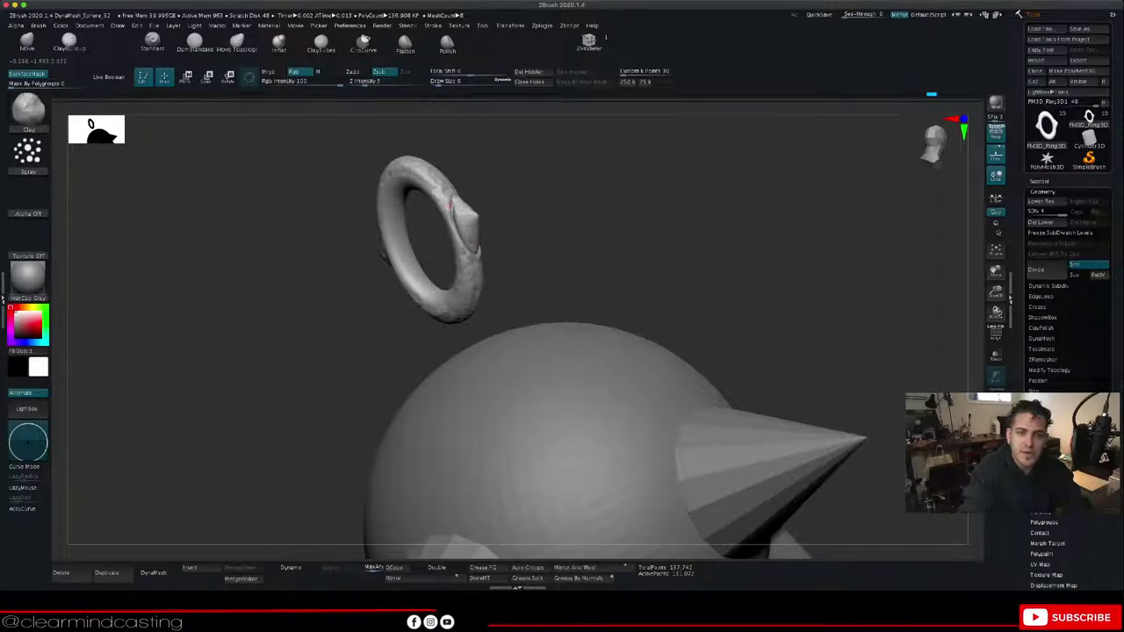
left_click_drag(535, 211, 434, 184)
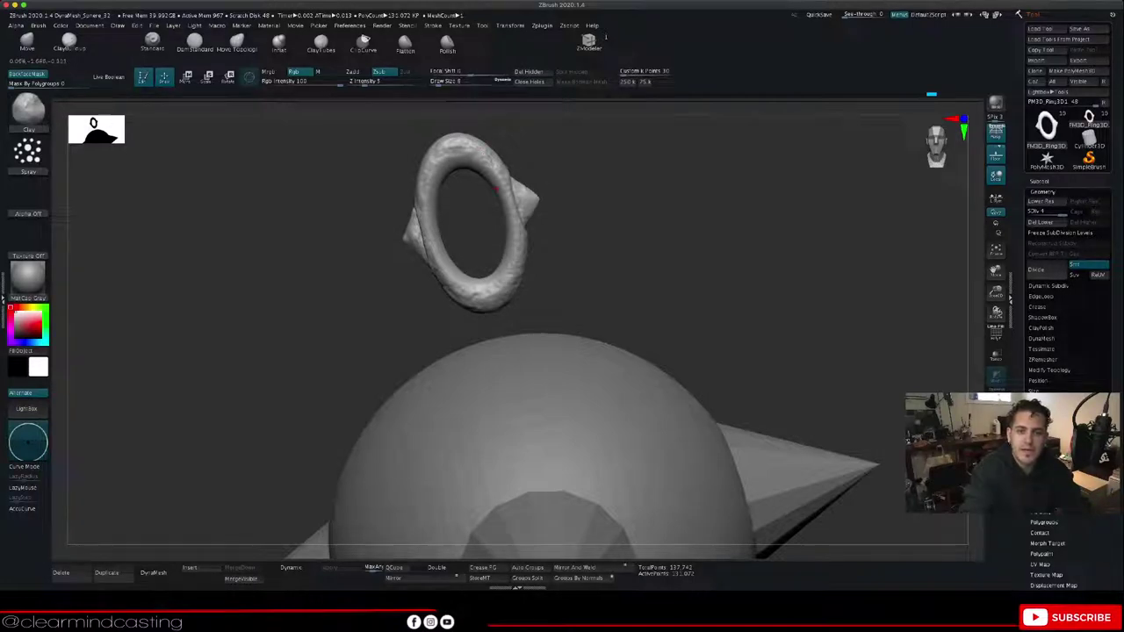
left_click_drag(753, 305, 794, 297)
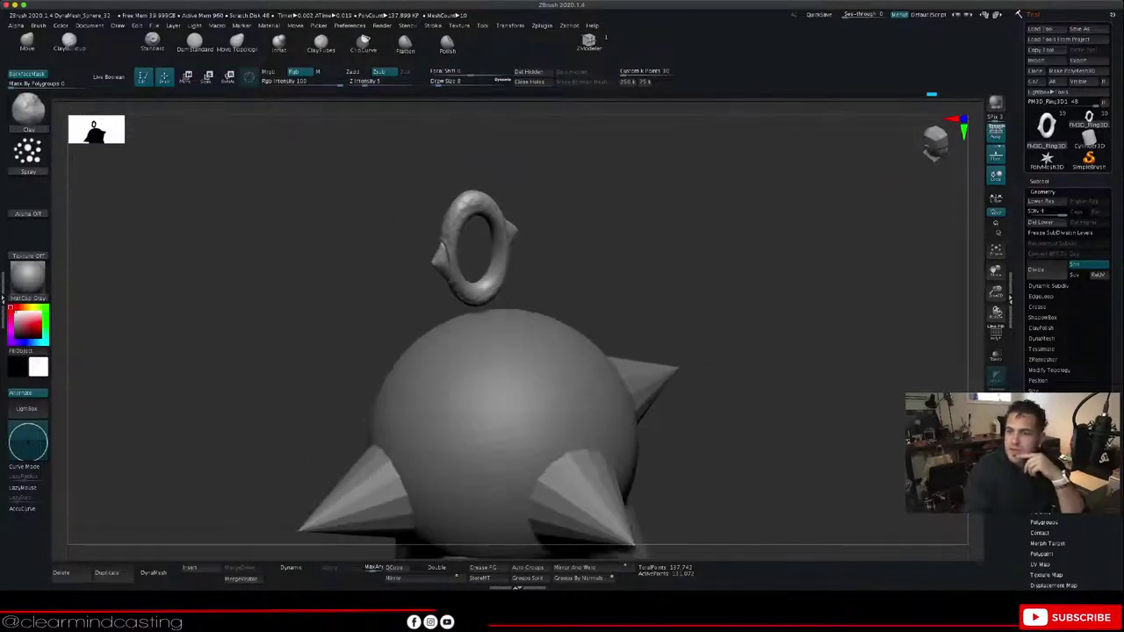
Step: Duplicate the ring subtool and move the copy upward above the original ring
left_click(1042, 192)
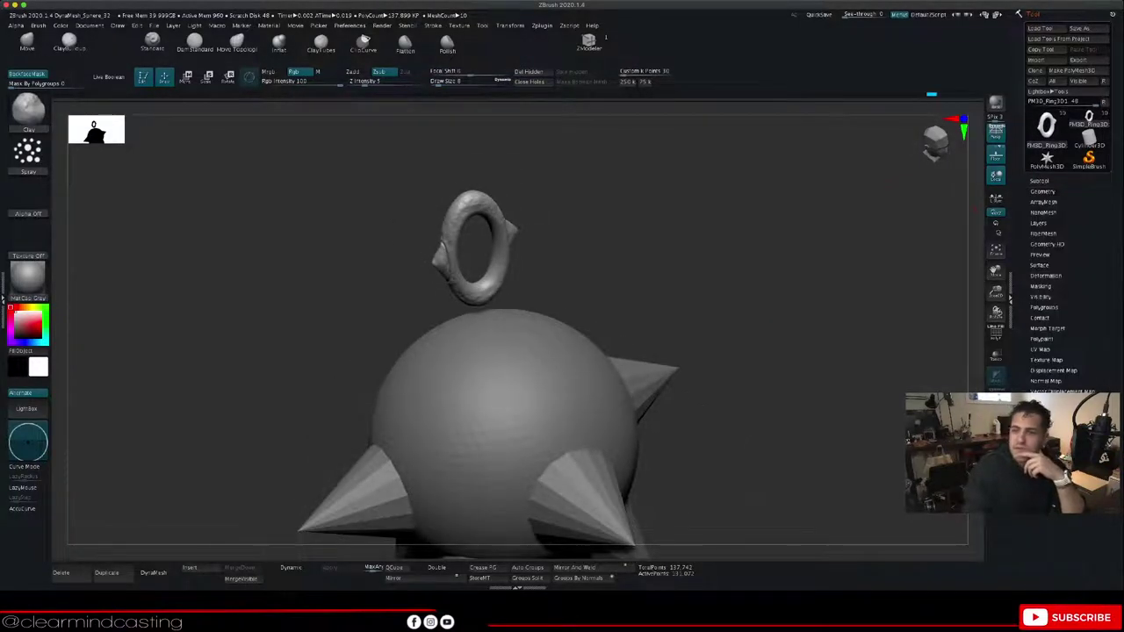
left_click(1040, 181)
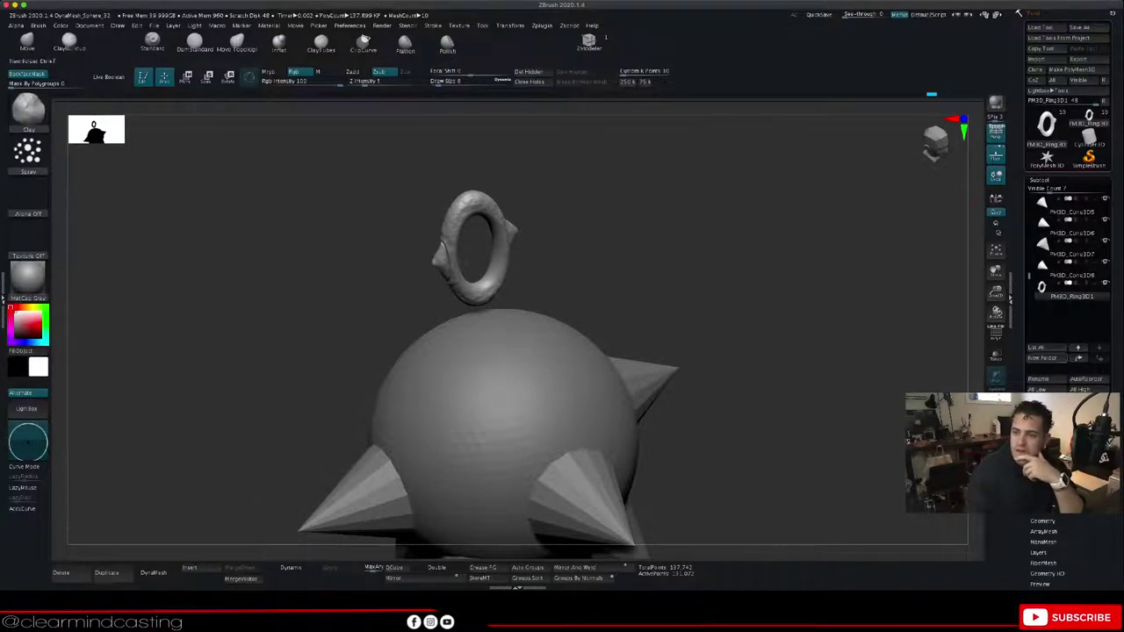
left_click(107, 573)
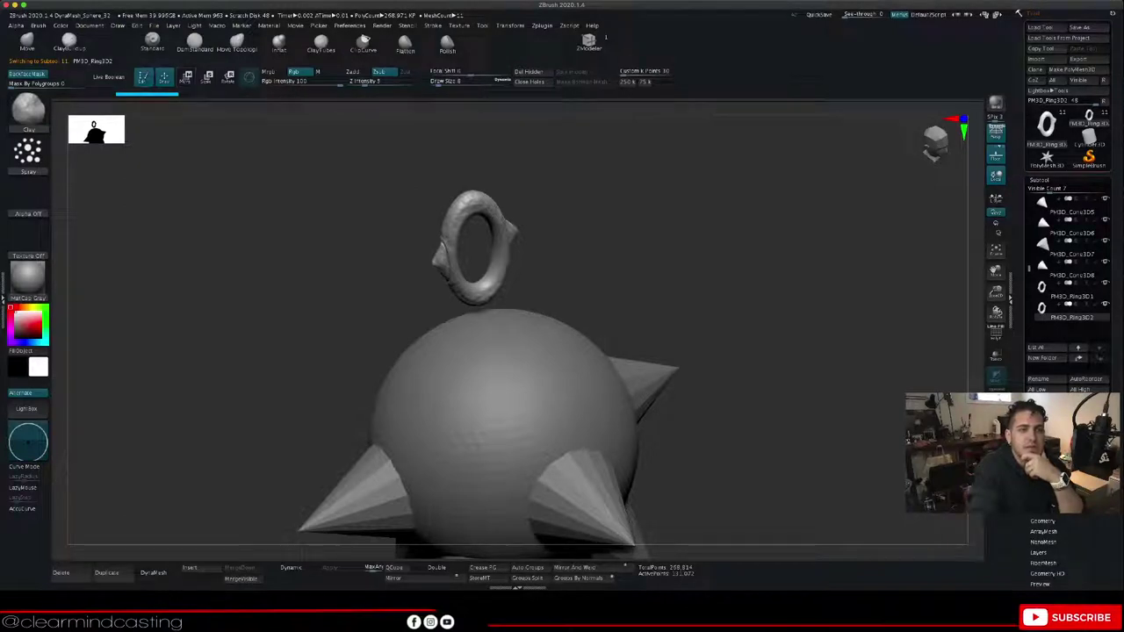
left_click(185, 77)
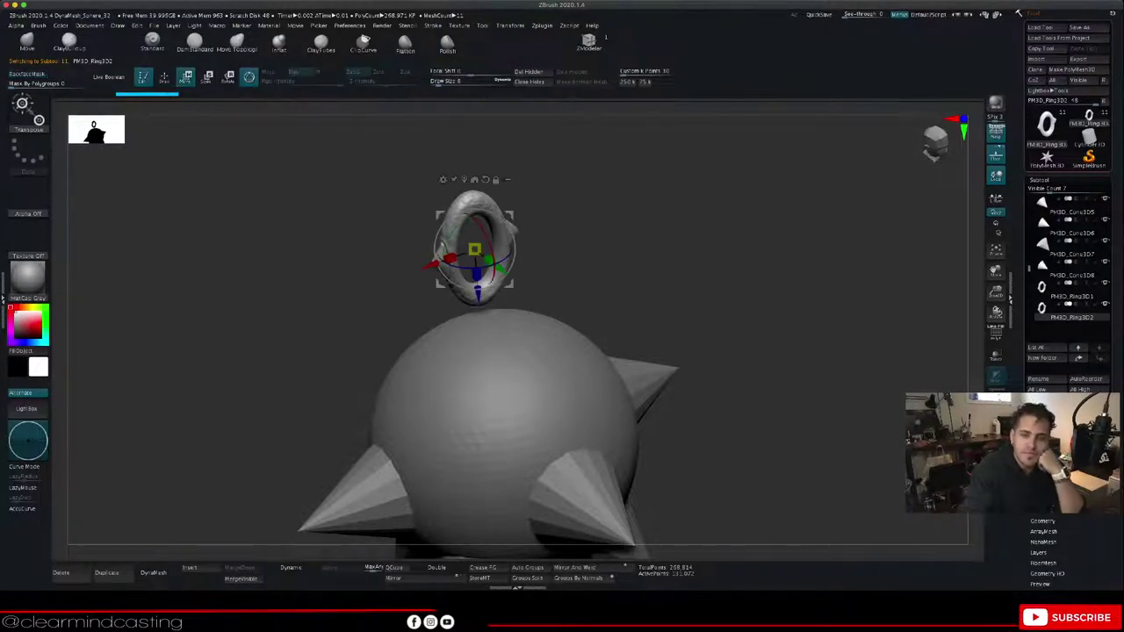
left_click_drag(478, 295, 502, 208)
Step: Turn the upper ring copy crosswise to the original and adjust its position so the two interlock as chain links
left_click_drag(703, 281, 790, 281)
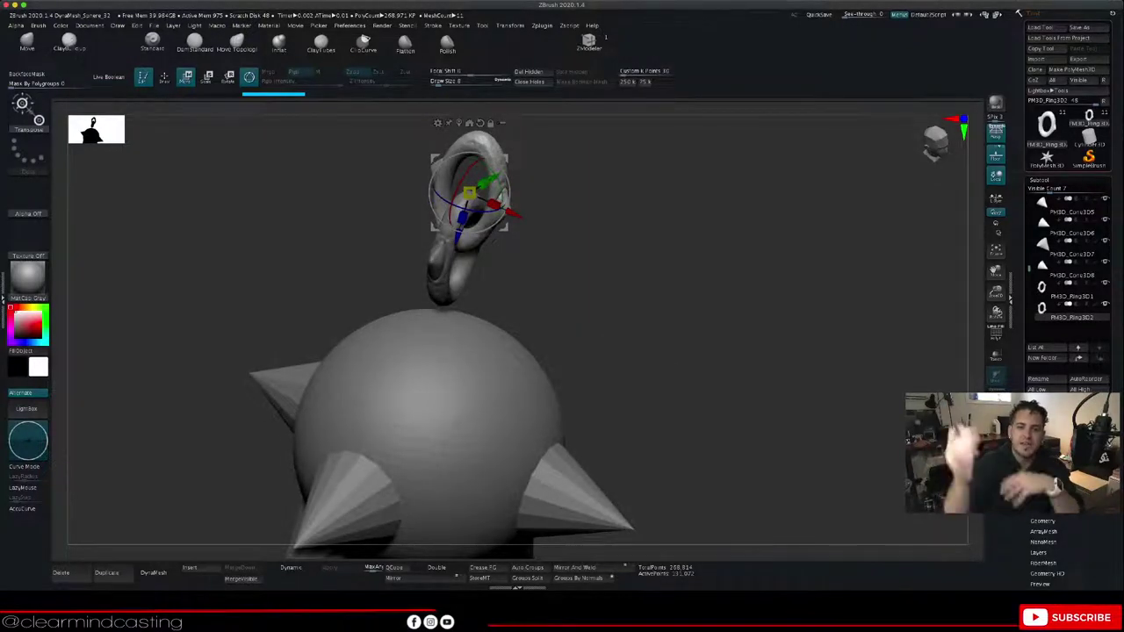
left_click_drag(702, 281, 645, 278)
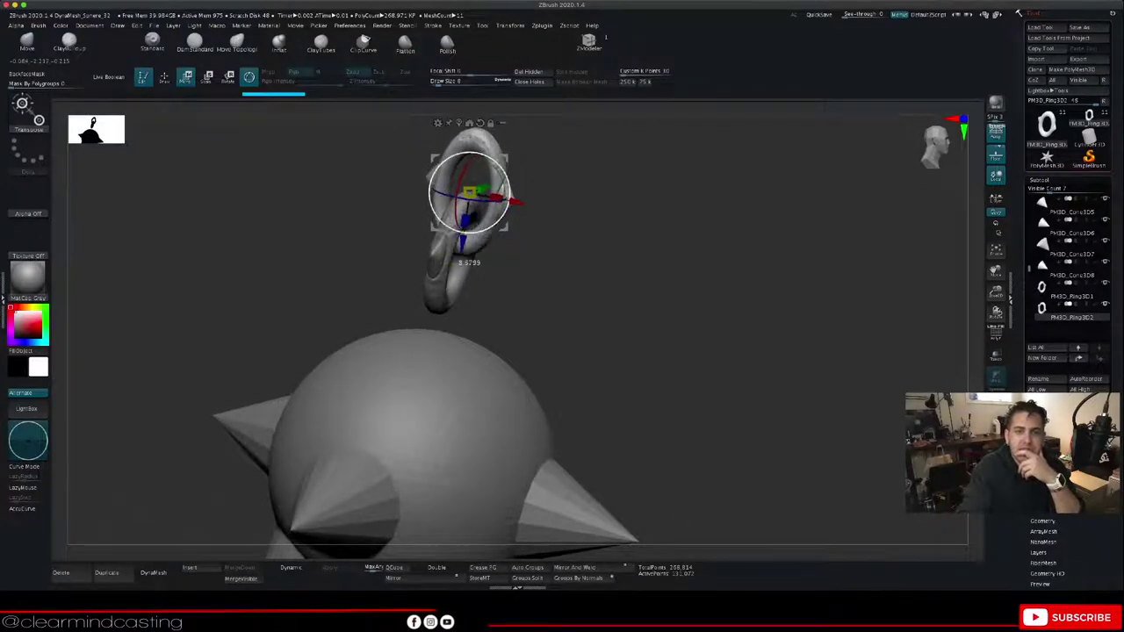
left_click_drag(485, 229, 512, 195)
left_click_drag(641, 228, 600, 399, "alt")
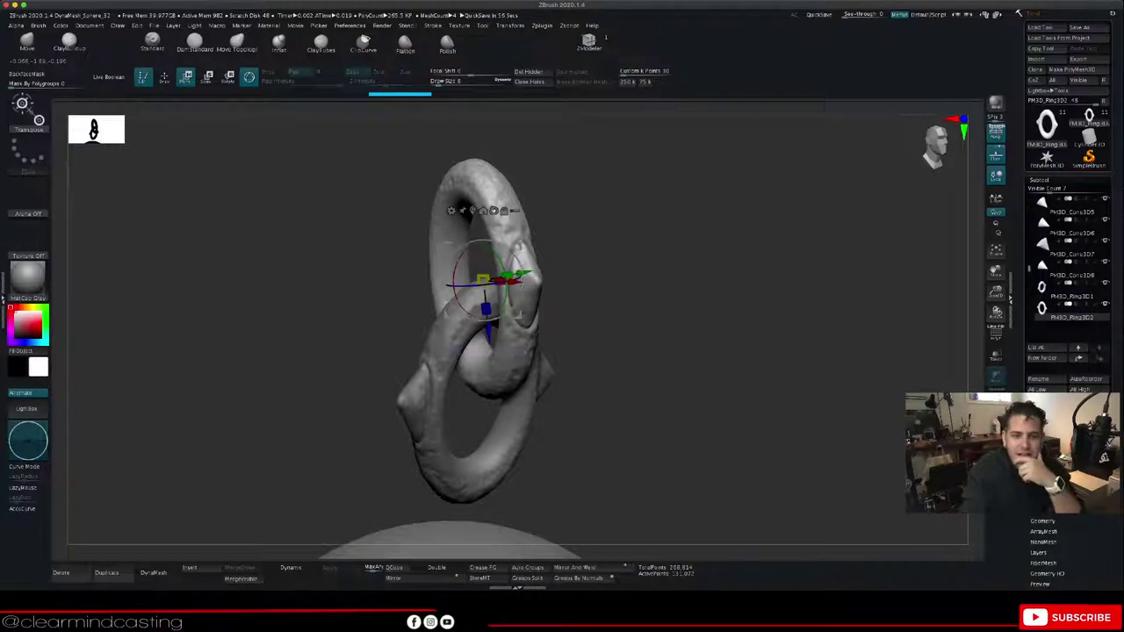
left_click_drag(601, 369, 634, 365)
left_click_drag(527, 255, 533, 256)
mouse_move(606, 299)
left_mouse_down()
mouse_move(678, 297)
mouse_move(544, 279)
mouse_move(615, 293)
mouse_move(601, 295)
left_mouse_up()
Step: Select the original ring, duplicate it and move the copy down so it sinks partly into the top of the sphere
left_click(1060, 290)
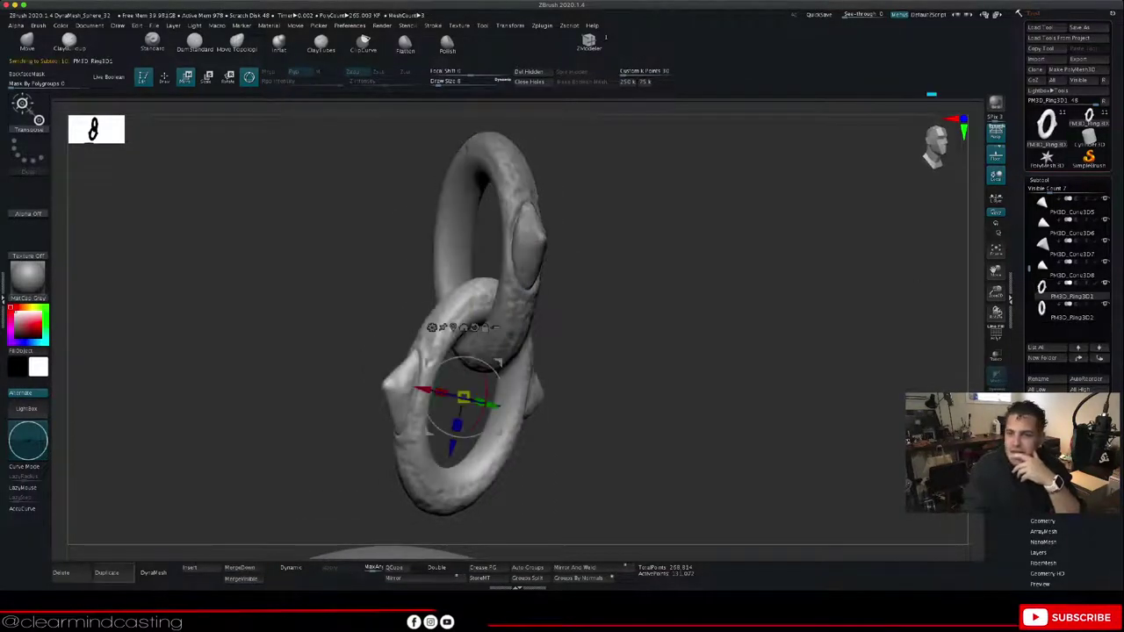
left_click_drag(606, 378, 643, 258, "alt")
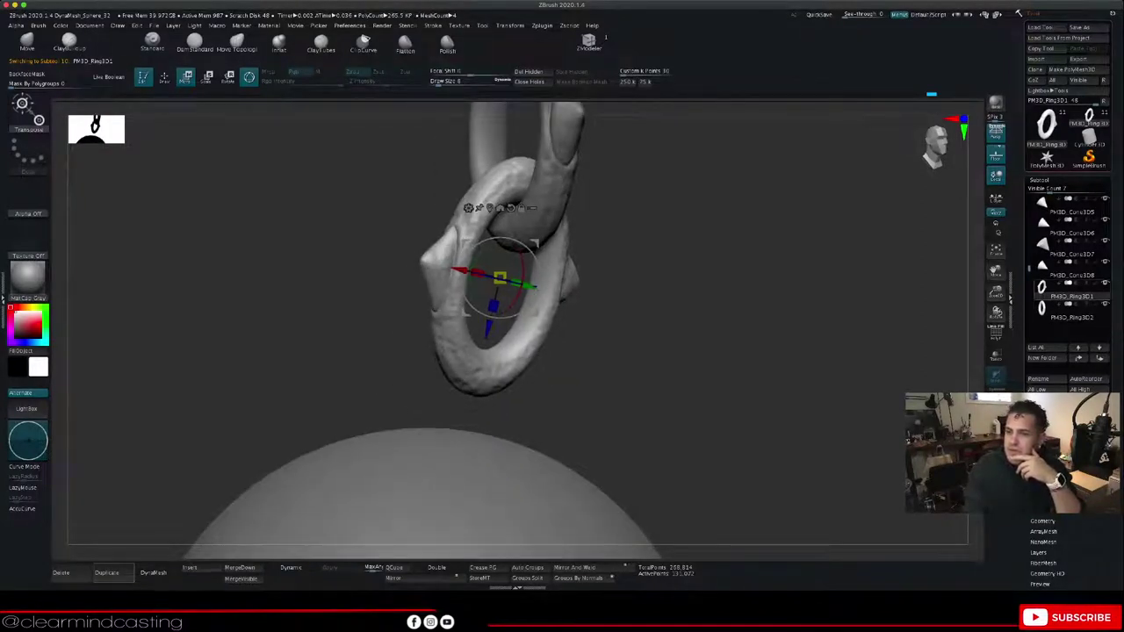
left_click(108, 572)
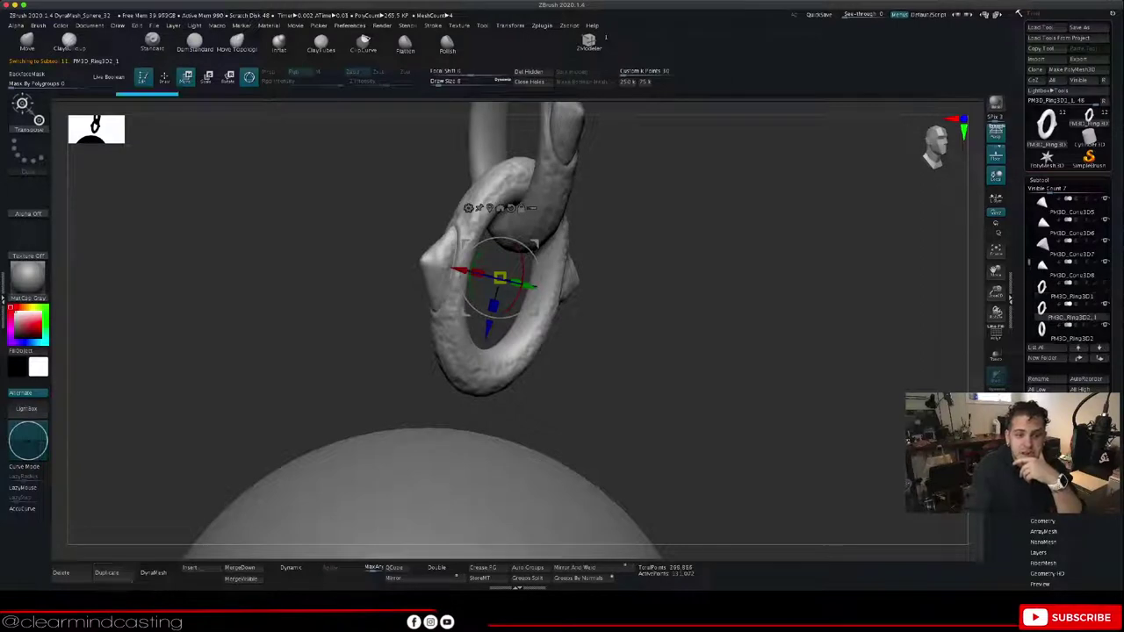
left_click_drag(488, 329, 479, 369)
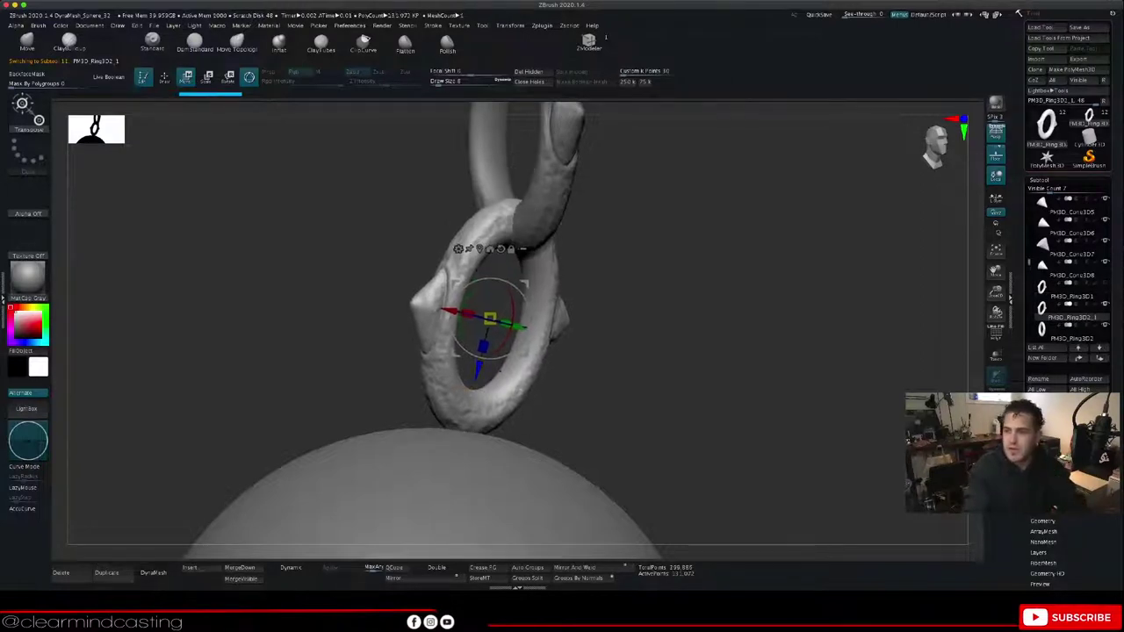
key("ctrl+z")
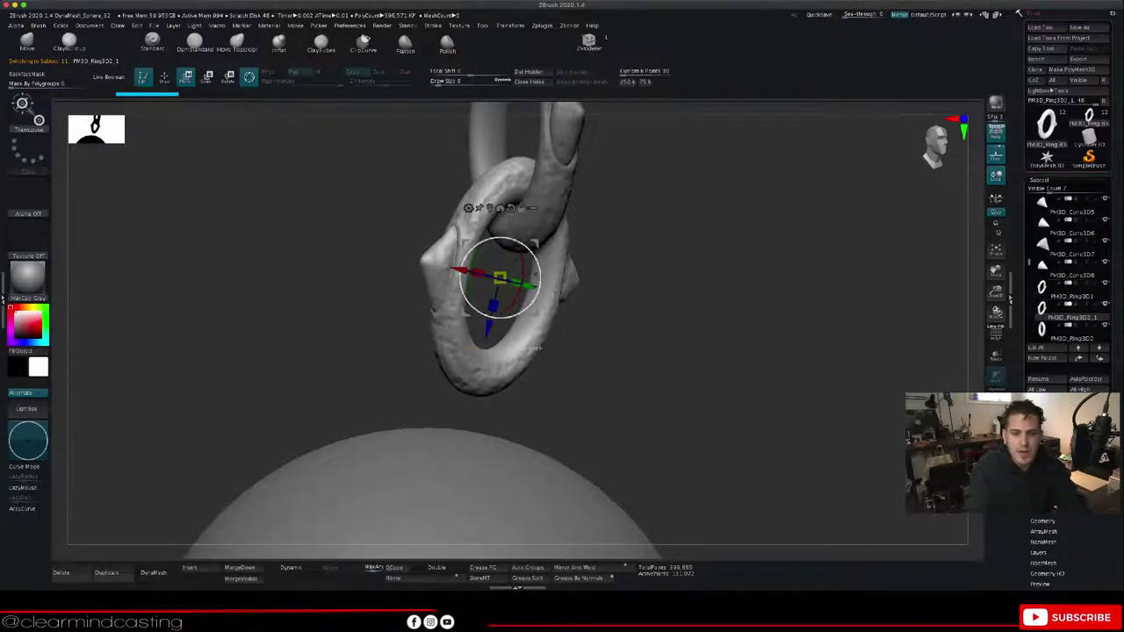
left_click_drag(488, 328, 440, 528)
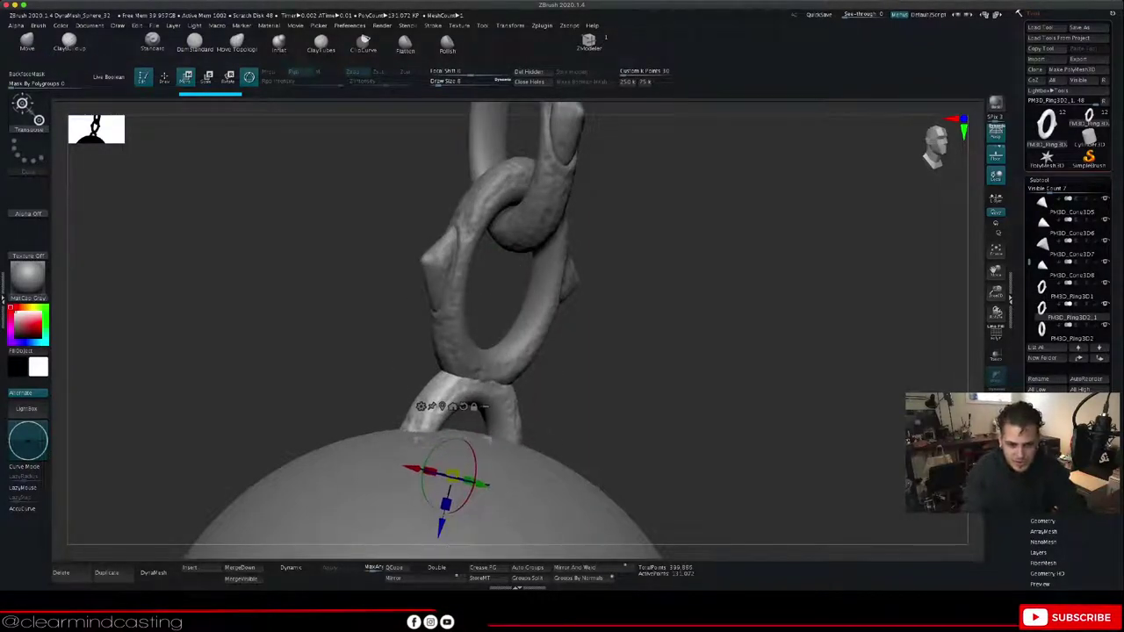
Step: Rotate the bottom ring crosswise to the link above, then shift it sideways and slightly up to interlock them
mouse_move(832, 369)
left_mouse_down()
mouse_move(843, 457)
mouse_move(816, 373)
left_mouse_up()
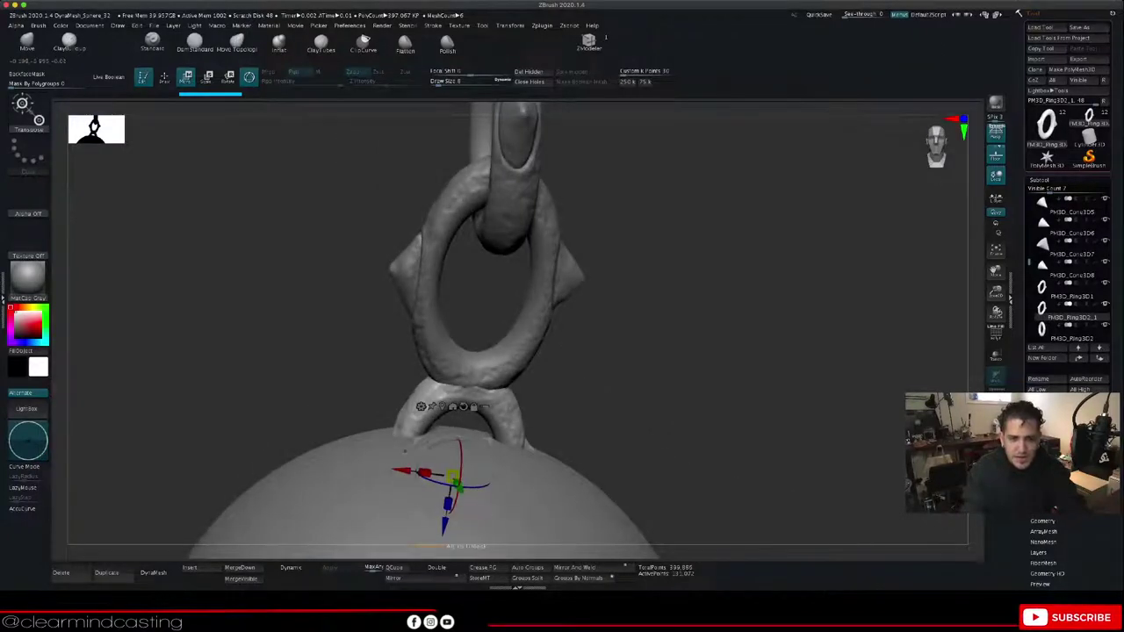
left_click_drag(430, 482, 484, 485)
left_click_drag(720, 386, 804, 388)
left_click_drag(502, 494, 527, 504)
left_click_drag(464, 536, 472, 513)
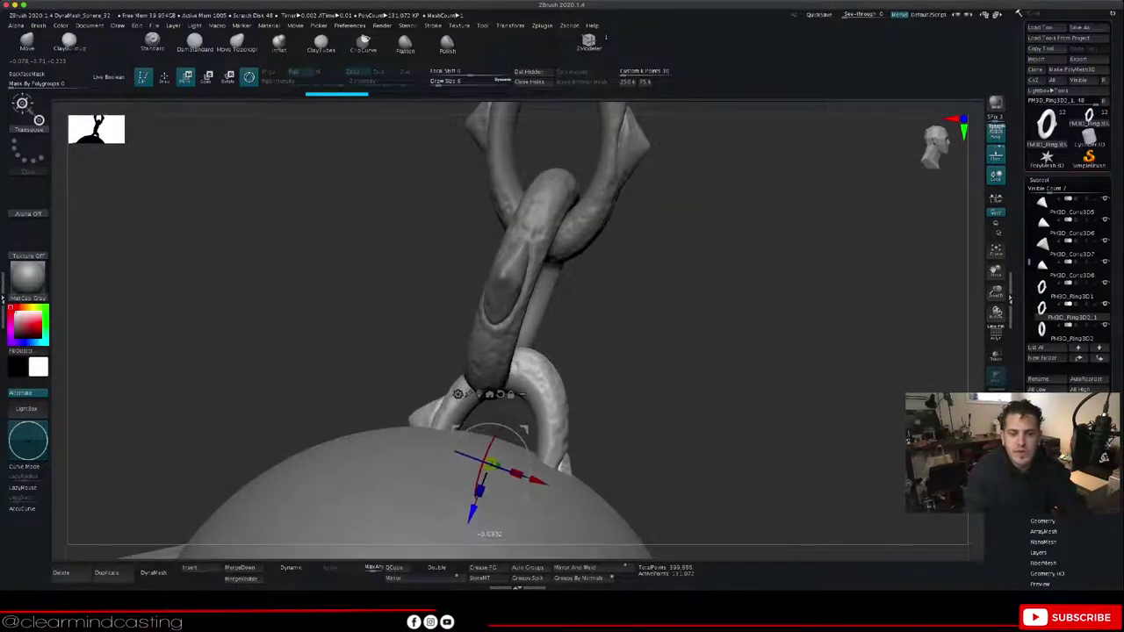
Step: Fine-tune the bottom ring's placement where it enters the sphere, checking its fit around the link above
mouse_move(720, 387)
left_mouse_down()
mouse_move(755, 386)
mouse_move(707, 383)
left_mouse_up()
left_click_drag(529, 459, 529, 466)
mouse_move(720, 386)
left_mouse_down()
mouse_move(659, 388)
mouse_move(729, 384)
left_mouse_up()
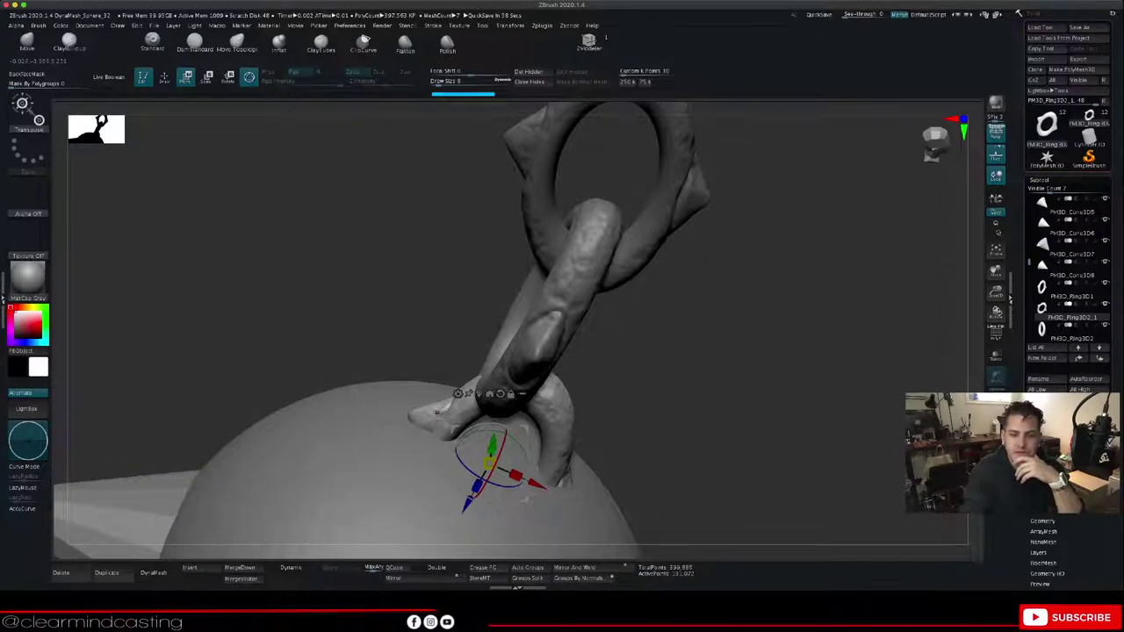
left_click_drag(729, 385, 663, 386)
mouse_move(996, 292)
left_mouse_down()
mouse_move(995, 334)
mouse_move(995, 313)
left_mouse_up()
left_click_drag(995, 270, 999, 231)
left_click_drag(729, 386, 866, 381)
left_click_drag(540, 369, 543, 358)
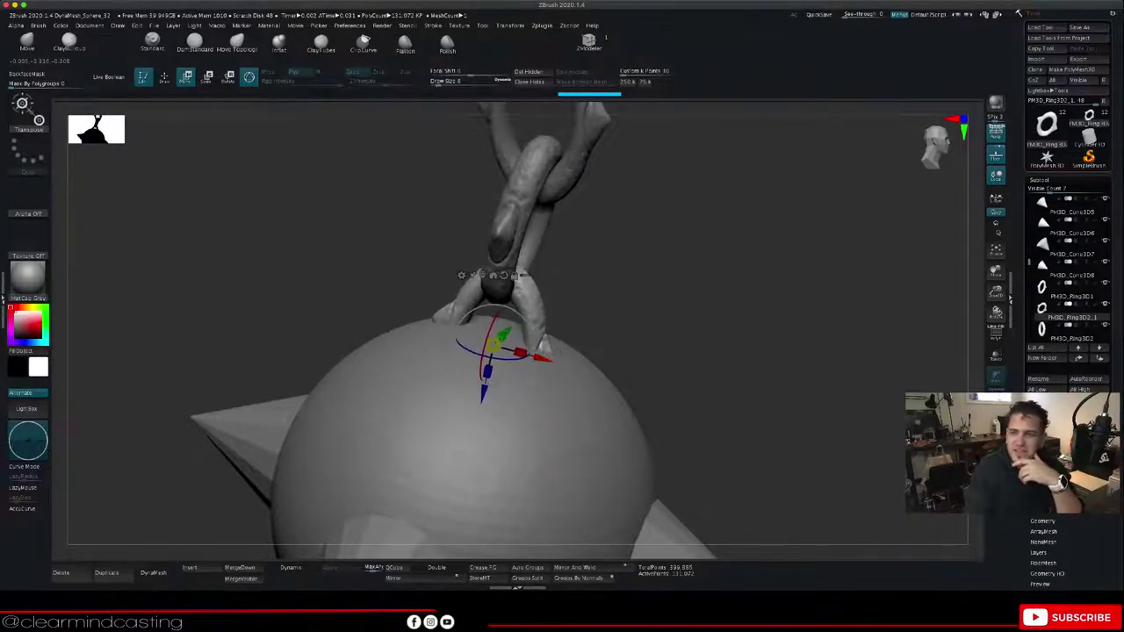
Step: Select the middle ring and lower it so it hangs inside the bottom ring, checking the contact from several angles
left_click_drag(773, 386, 708, 389)
left_click(474, 186, "alt")
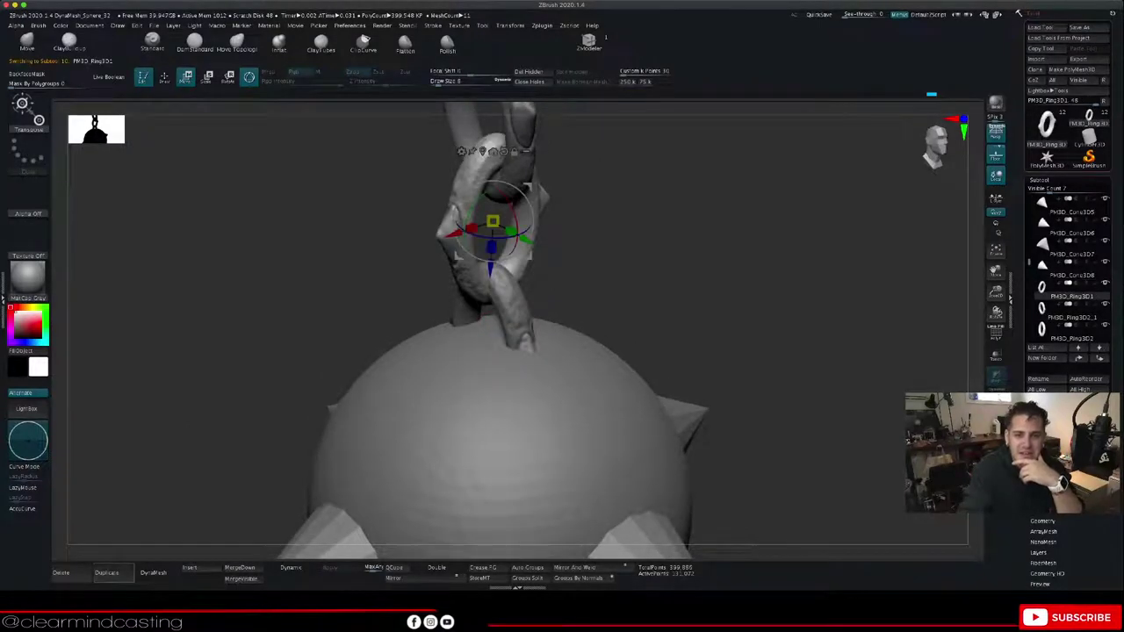
left_click_drag(491, 268, 490, 292)
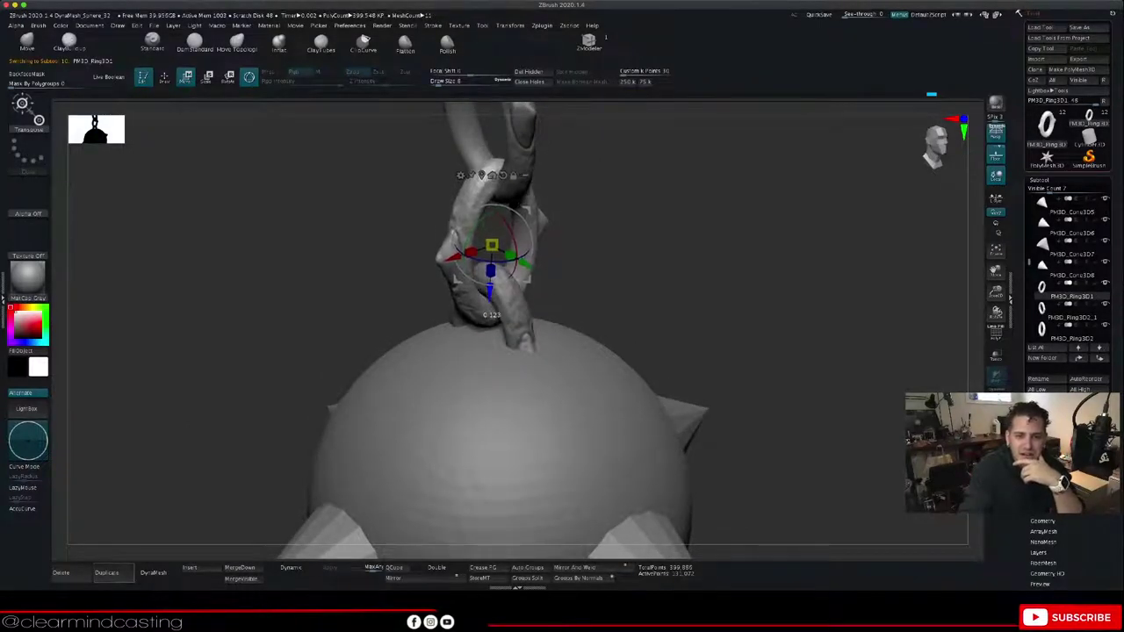
left_click_drag(756, 387, 799, 397)
left_click_drag(481, 294, 484, 298)
left_click_drag(772, 386, 672, 389)
left_click_drag(410, 336, 482, 293)
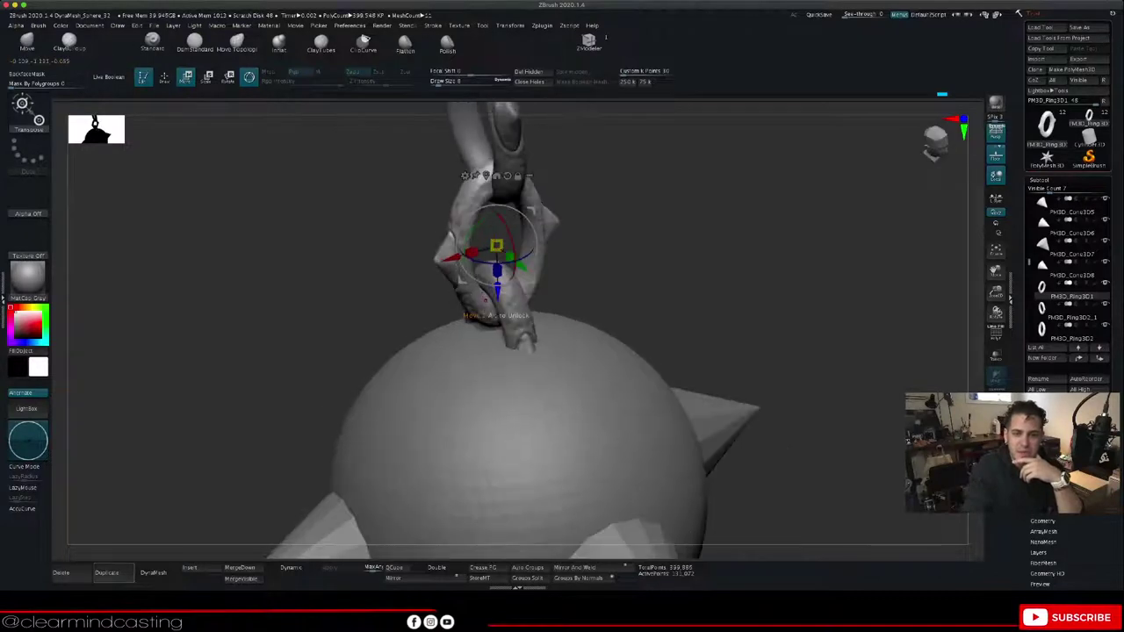
left_click_drag(579, 279, 607, 292)
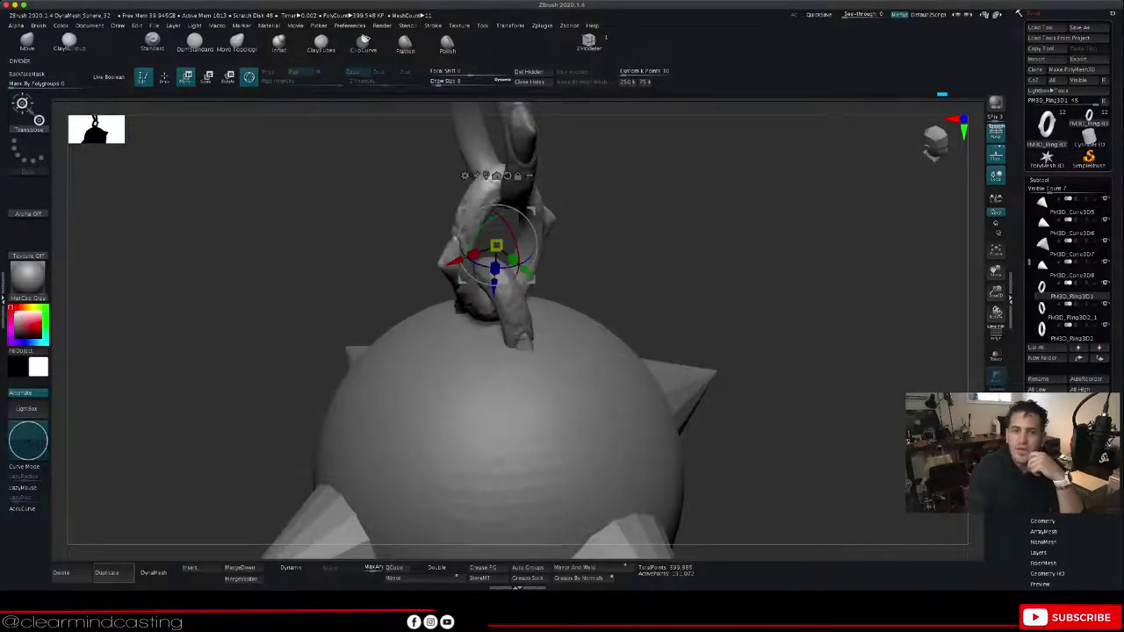
Step: Select the uppermost ring and lower it to rest against the middle link, checking the chain's alignment
left_click(517, 314, "alt")
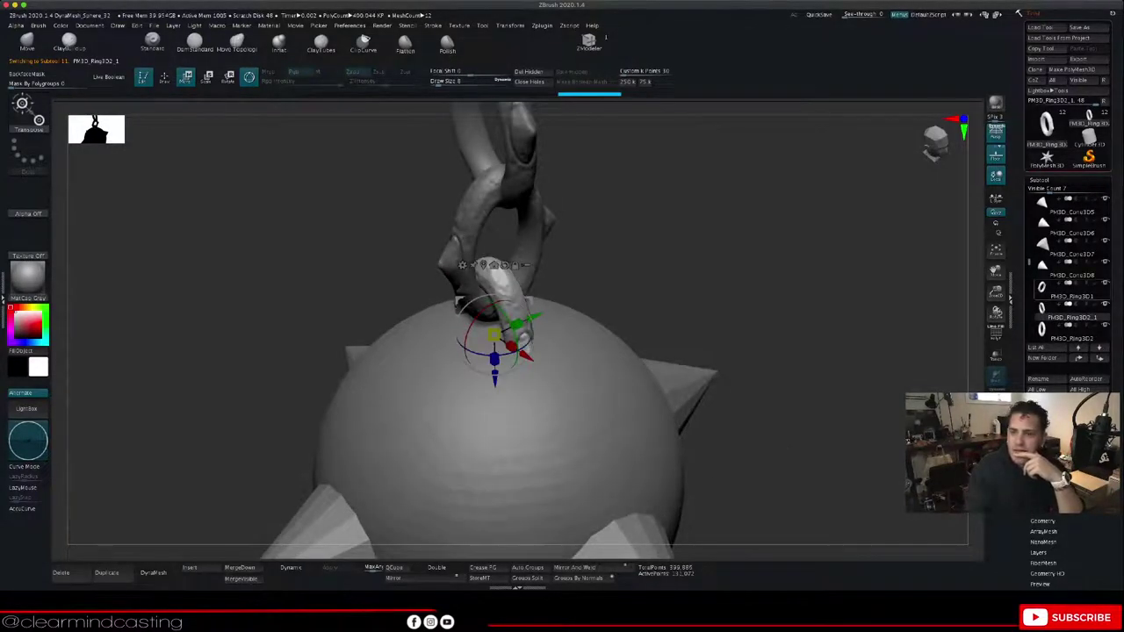
left_click(1067, 290)
left_click(1066, 311)
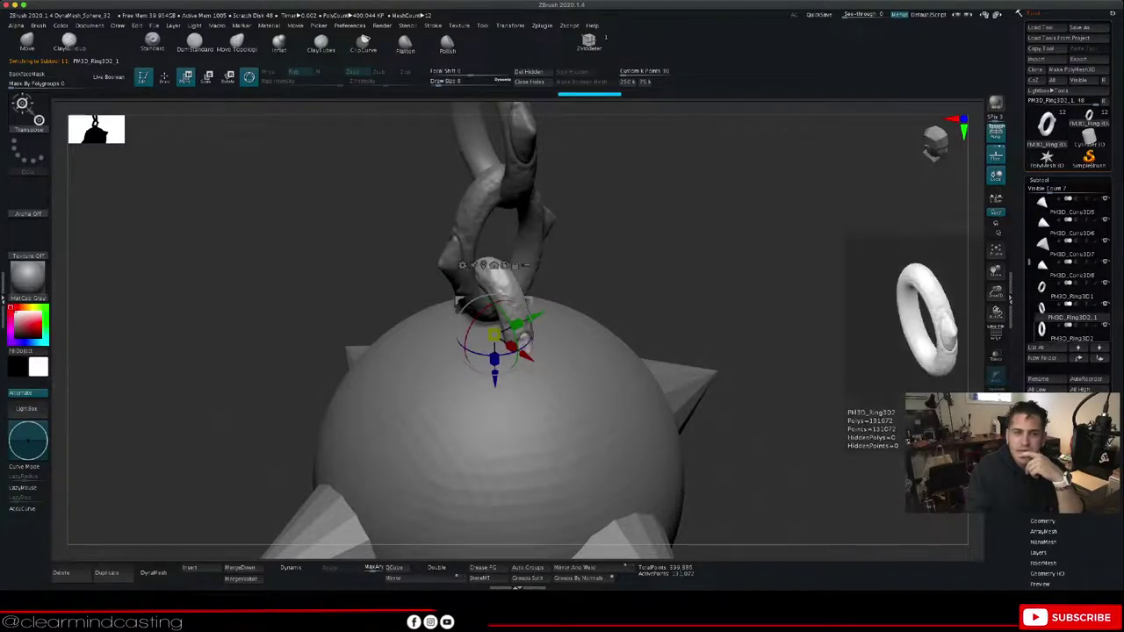
left_click(1067, 333)
left_click_drag(499, 166, 500, 197)
left_click_drag(668, 237, 554, 237)
left_click_drag(351, 246, 572, 237)
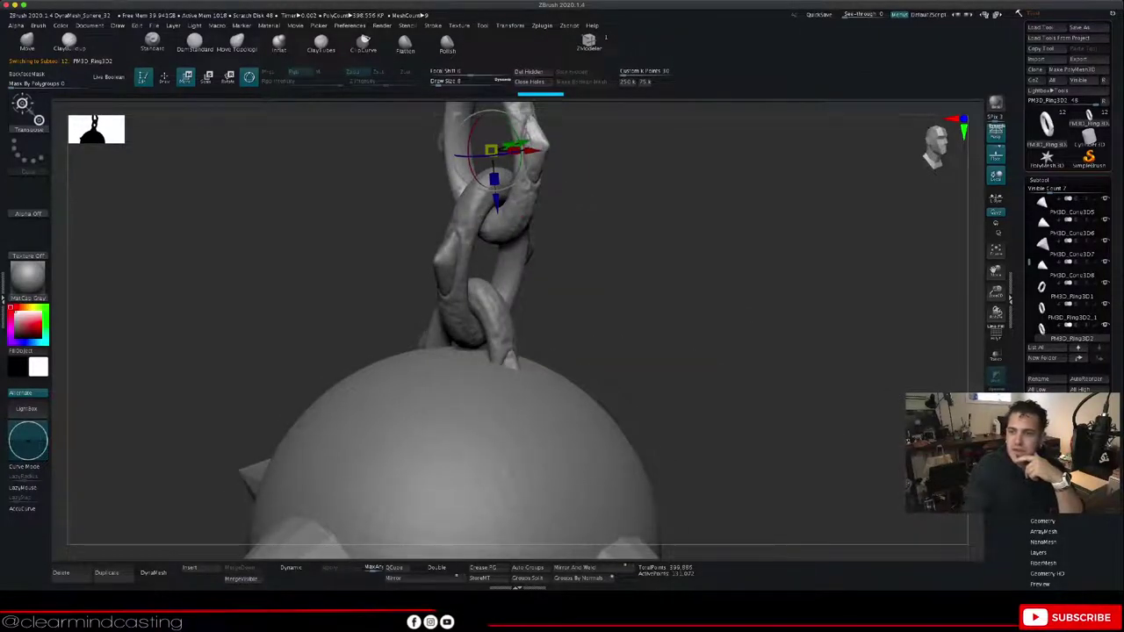
Step: Nudge the uppermost ring vertically and sideways until it rests inside the top of the middle link, checking the contact from several angles
left_click_drag(703, 281, 690, 338)
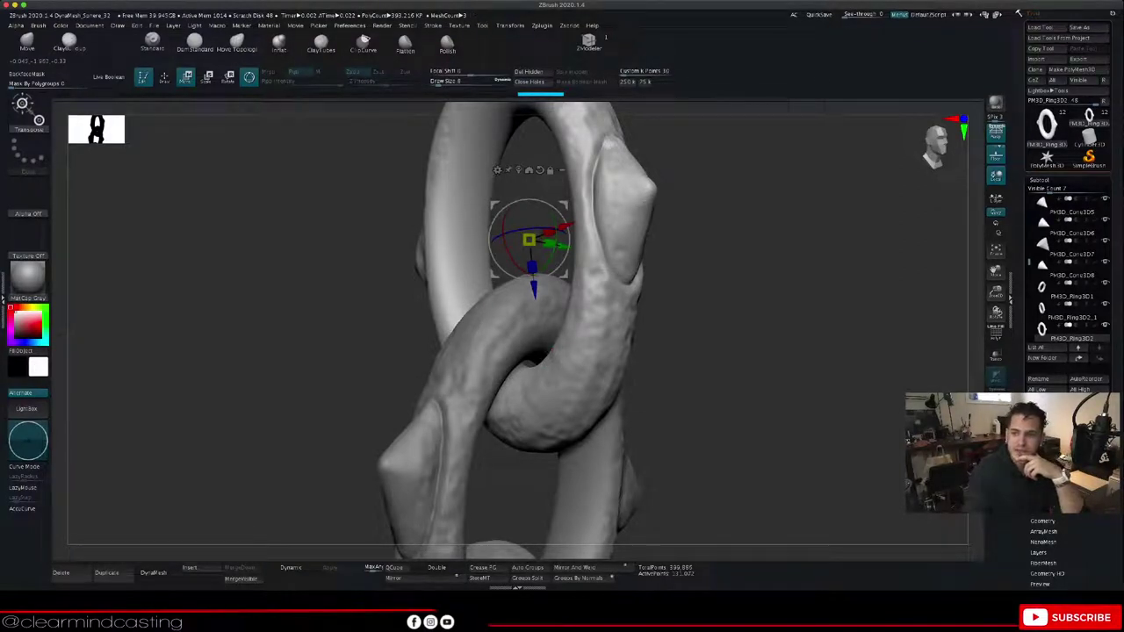
mouse_move(534, 288)
left_mouse_down()
mouse_move(531, 264)
mouse_move(533, 275)
left_mouse_up()
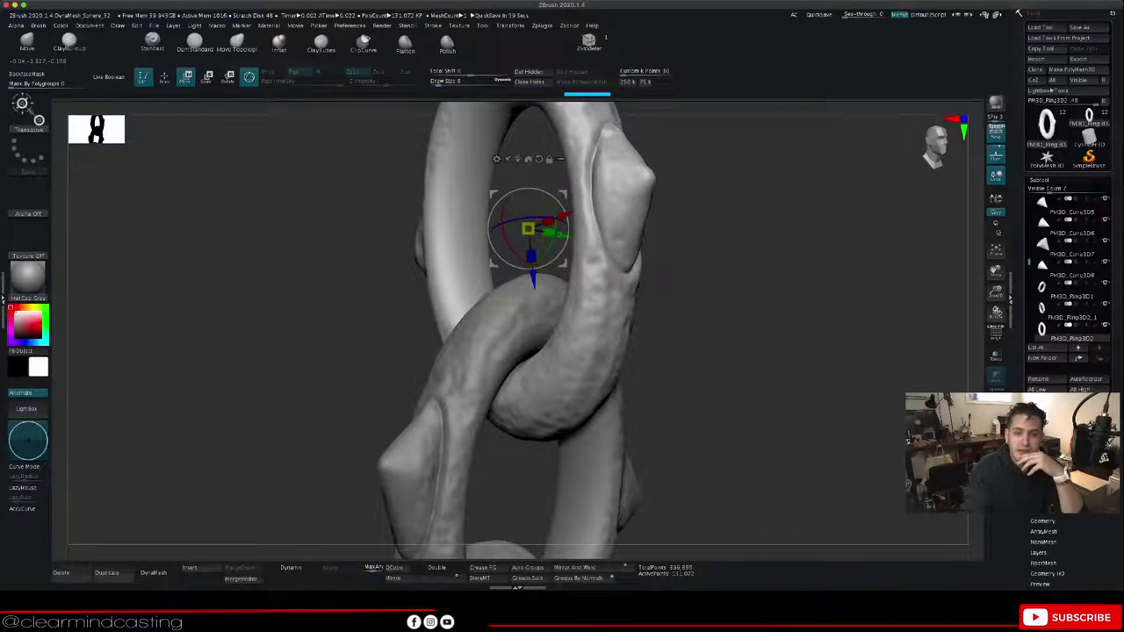
right_click_drag(573, 286, 615, 288)
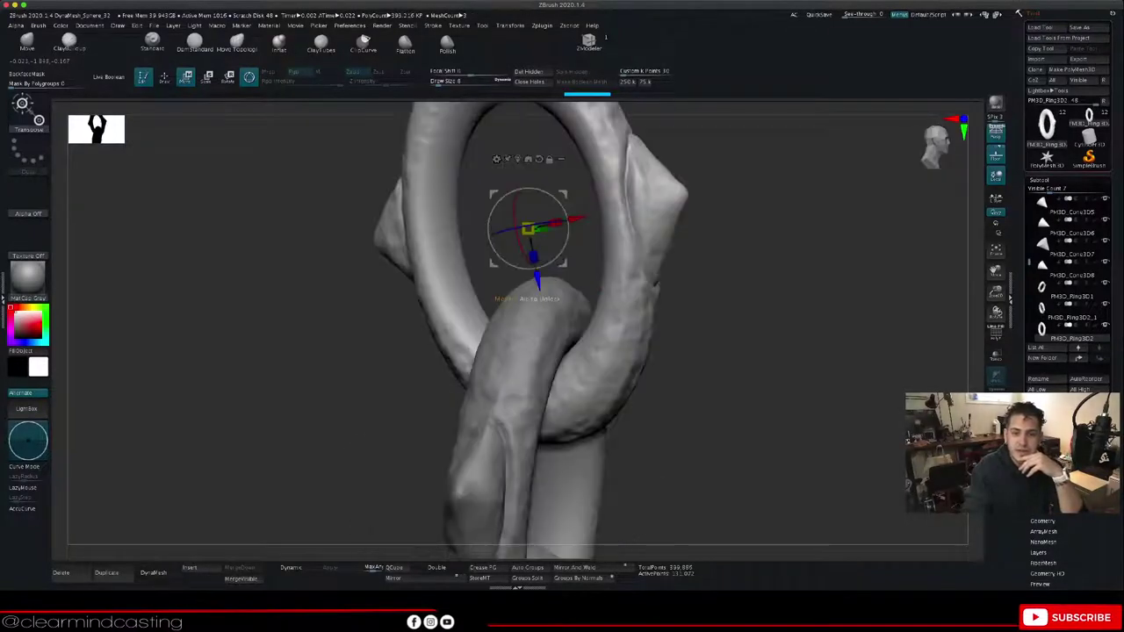
left_click_drag(537, 280, 537, 285)
right_click_drag(571, 290, 488, 288)
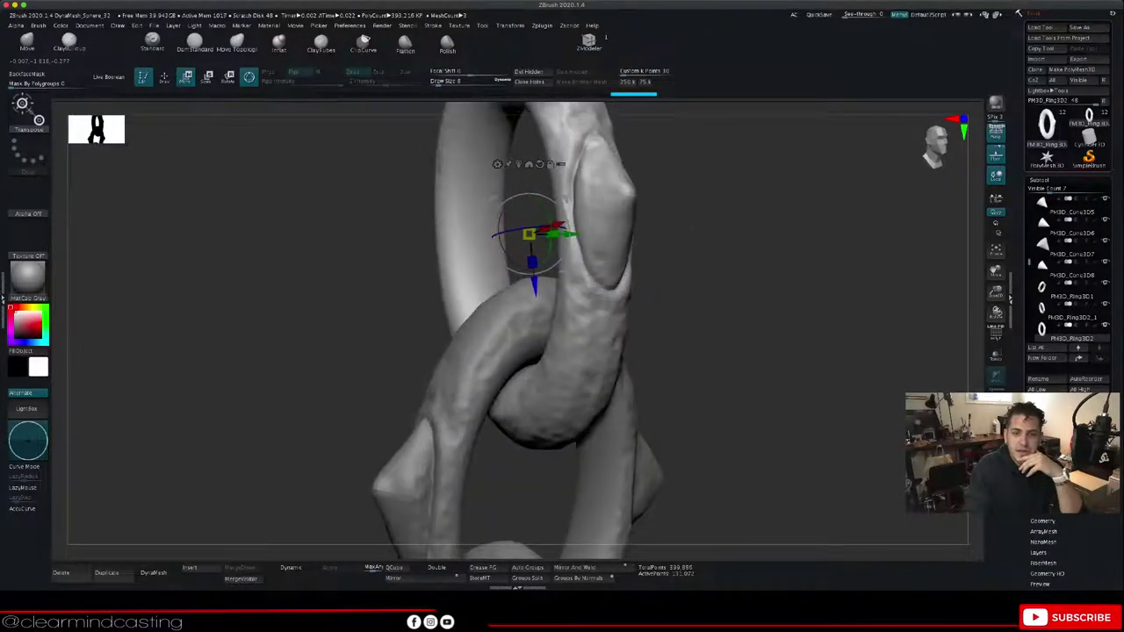
left_click_drag(529, 234, 528, 231)
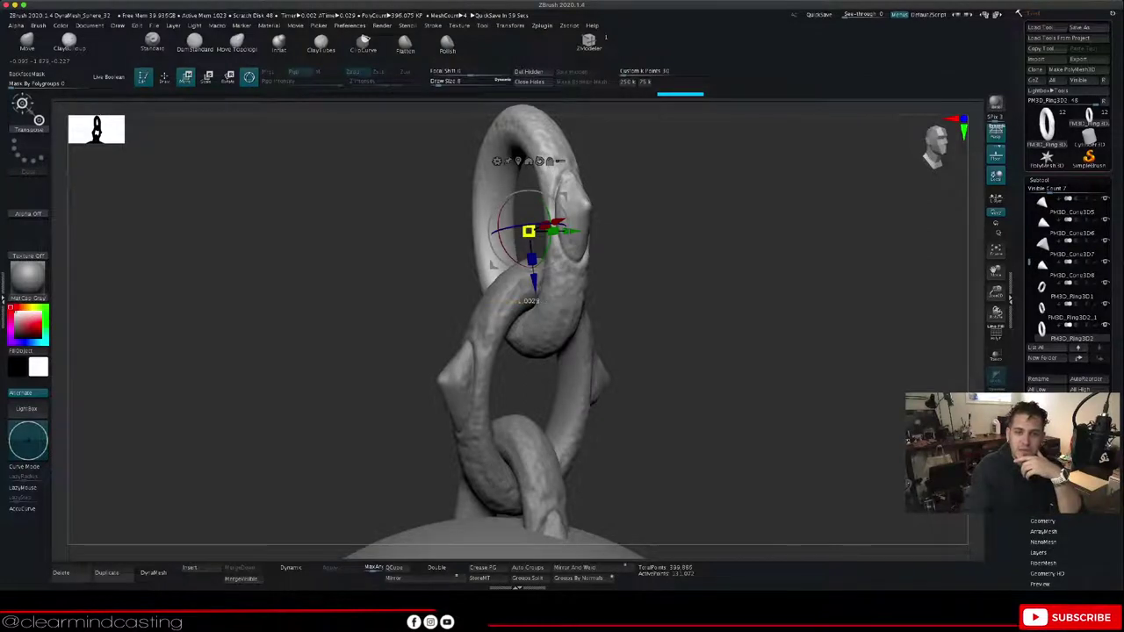
left_click_drag(529, 231, 560, 277)
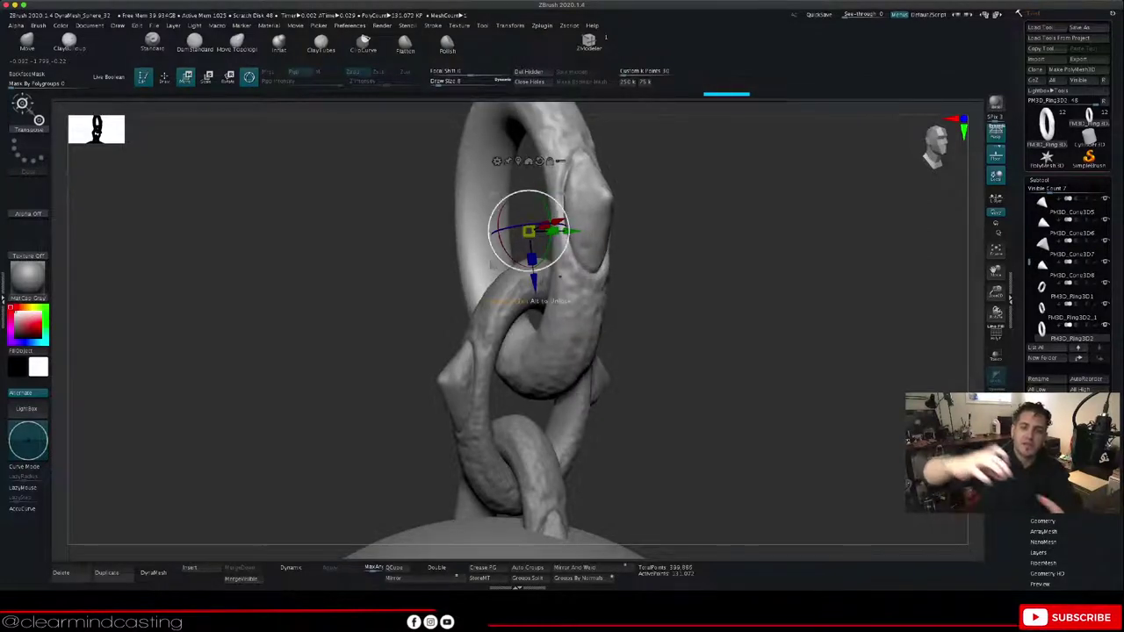
mouse_move(560, 277)
right_mouse_down()
mouse_move(527, 281)
mouse_move(615, 282)
mouse_move(474, 295)
mouse_move(587, 286)
mouse_move(563, 292)
right_mouse_up()
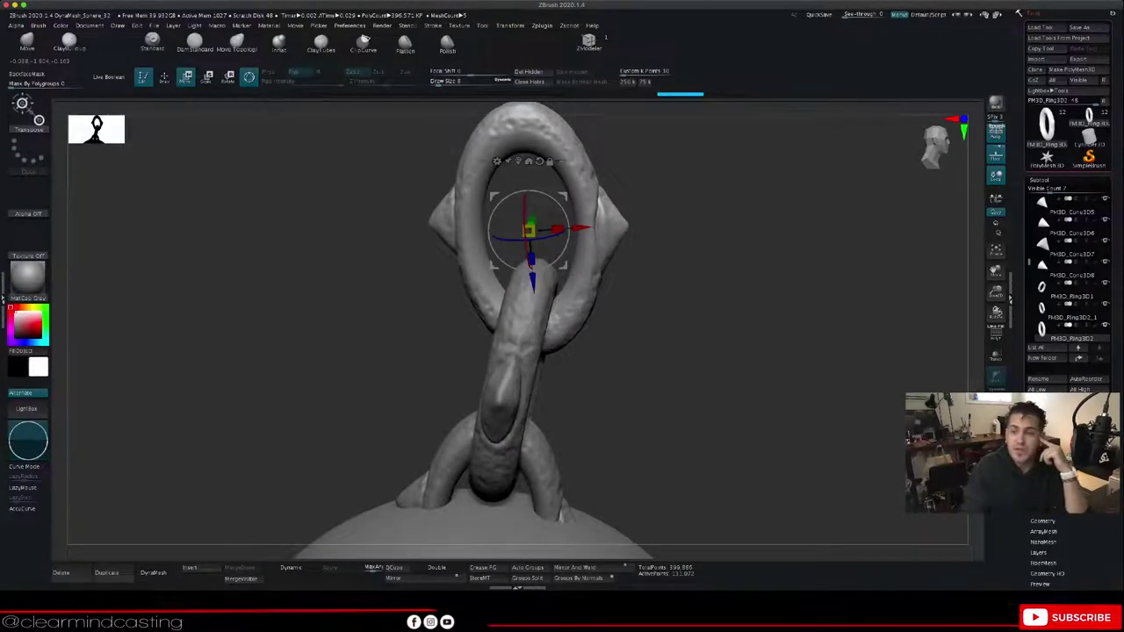
Step: Duplicate the uppermost ring, raise the copy above it and turn it crosswise to form a fourth link
right_click_drag(667, 351, 922, 283, "ctrl")
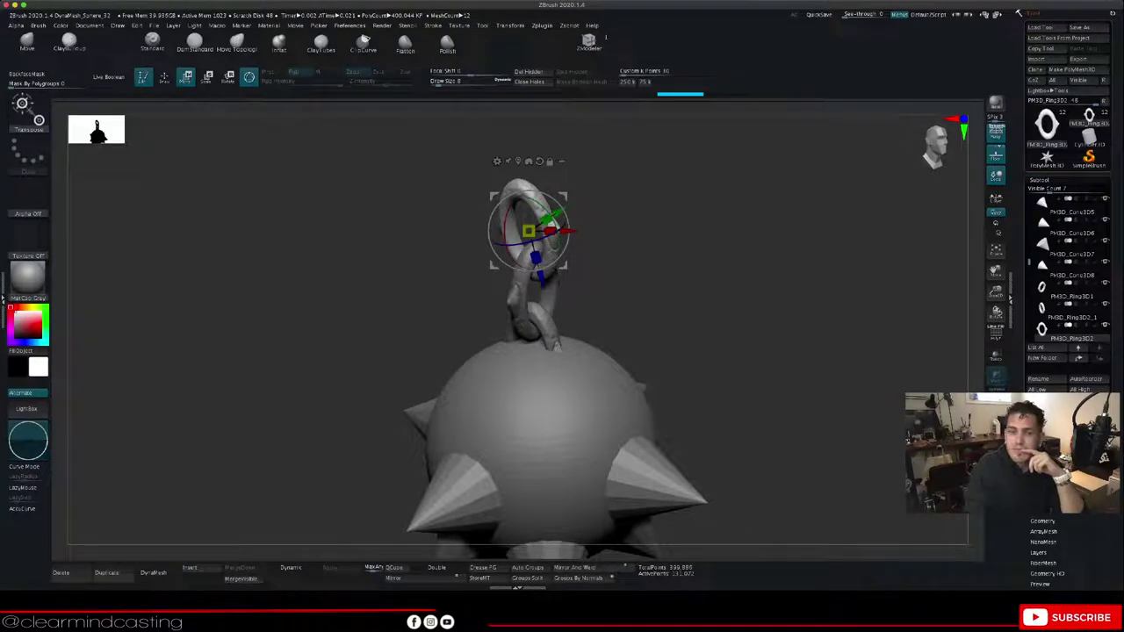
left_click_drag(996, 271, 940, 354)
left_click_drag(995, 313, 1028, 318)
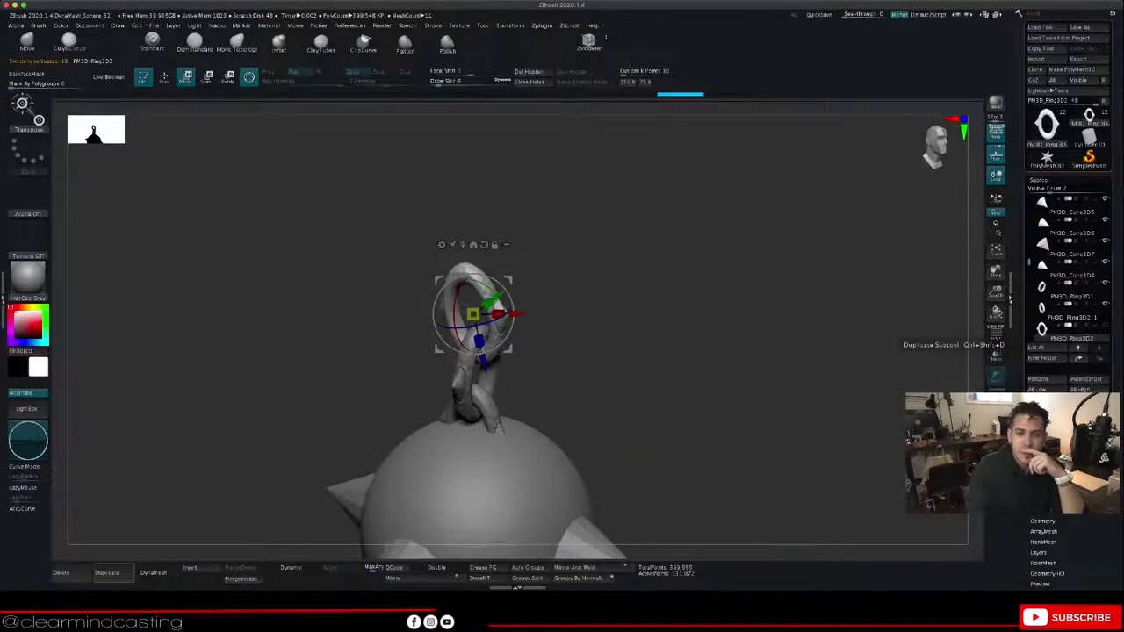
left_click(1045, 411)
mouse_move(482, 362)
left_mouse_down()
mouse_move(473, 329)
mouse_move(483, 364)
left_mouse_up()
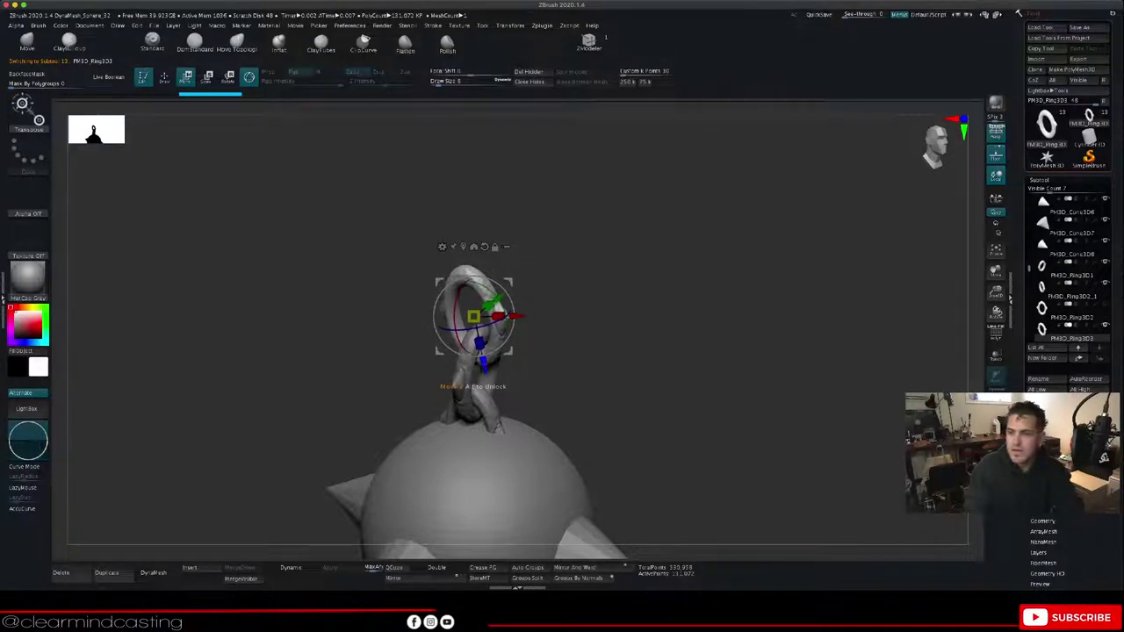
key("ctrl+z")
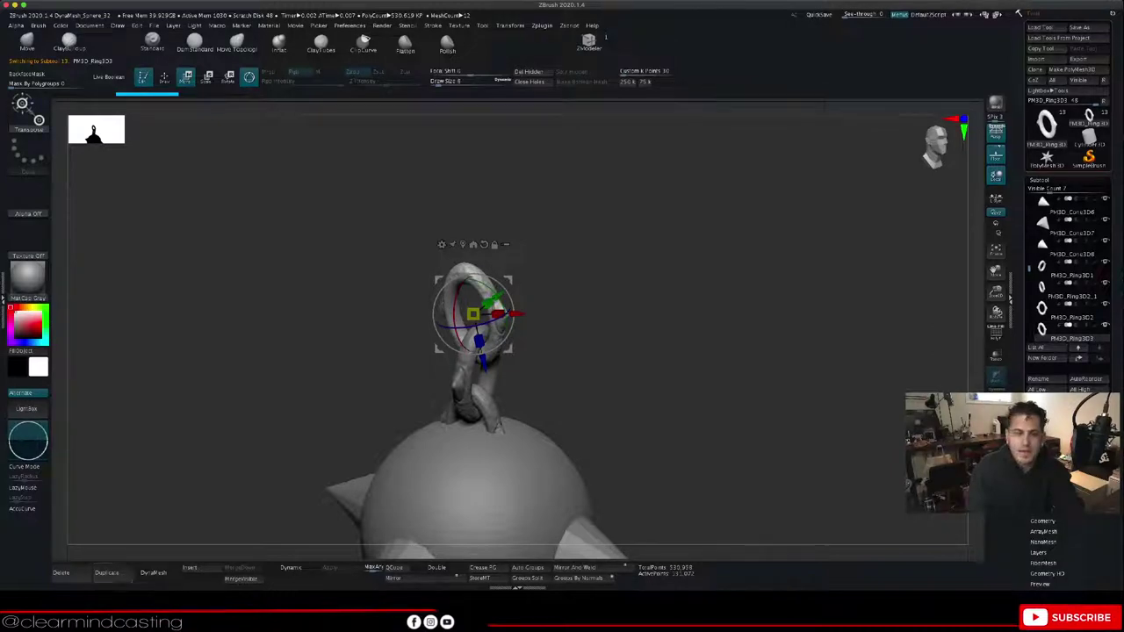
left_click_drag(483, 361, 514, 269)
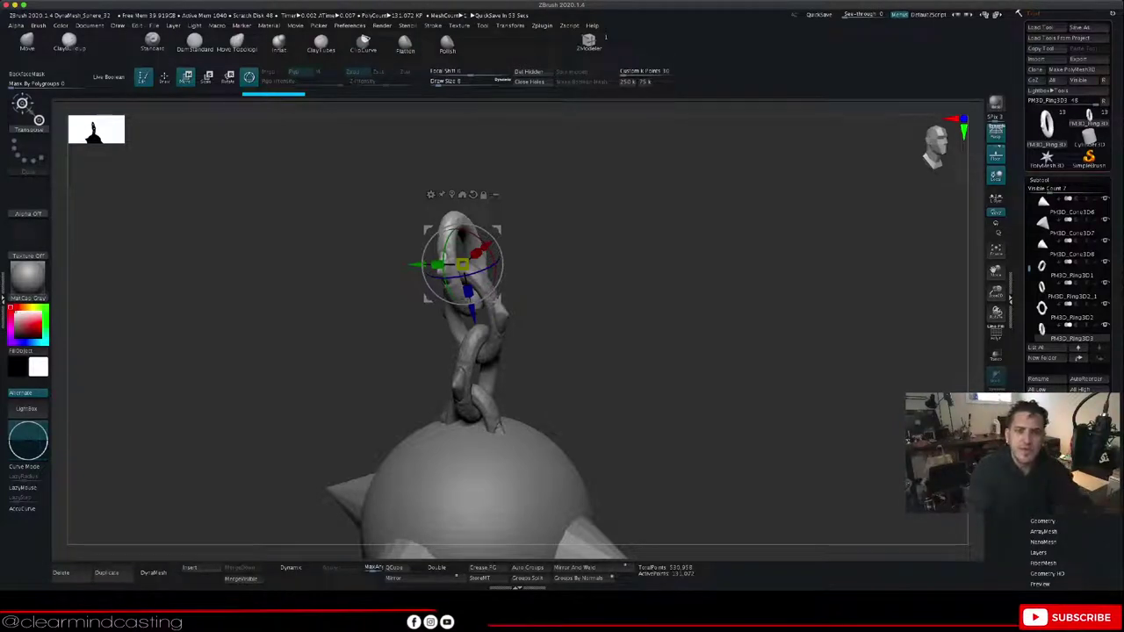
Step: Shift the fourth ring up and sideways so it loops through the top of the third link
left_click_drag(667, 352, 843, 368)
left_click_drag(502, 274, 502, 254)
left_click_drag(483, 309, 478, 301)
left_click_drag(417, 273, 412, 275)
left_click_drag(685, 352, 764, 353)
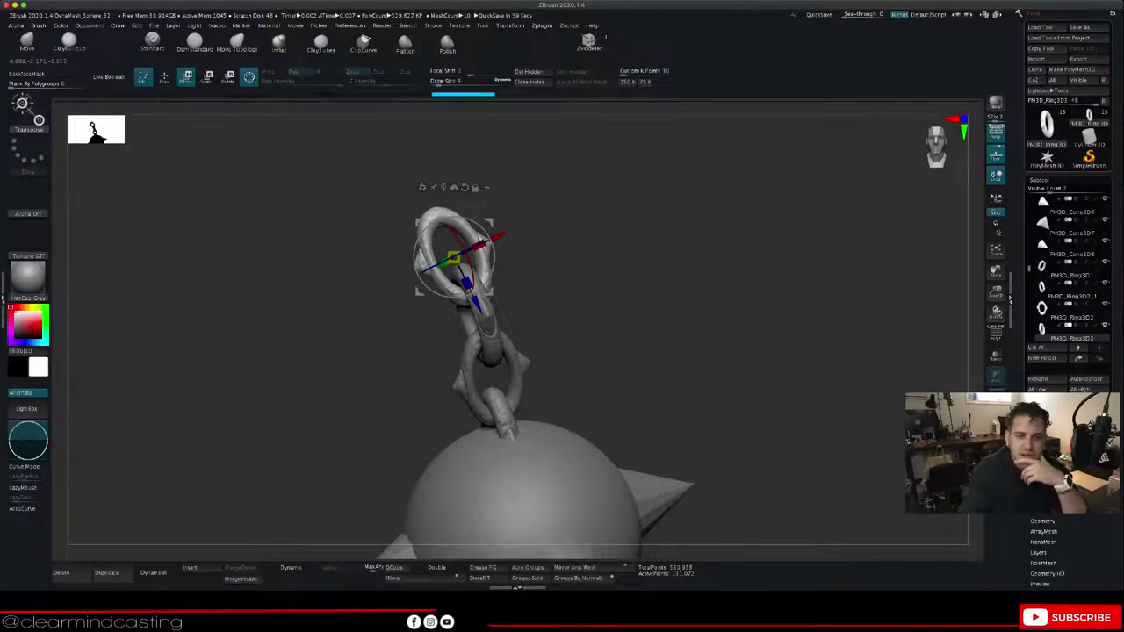
left_click_drag(685, 351, 768, 353)
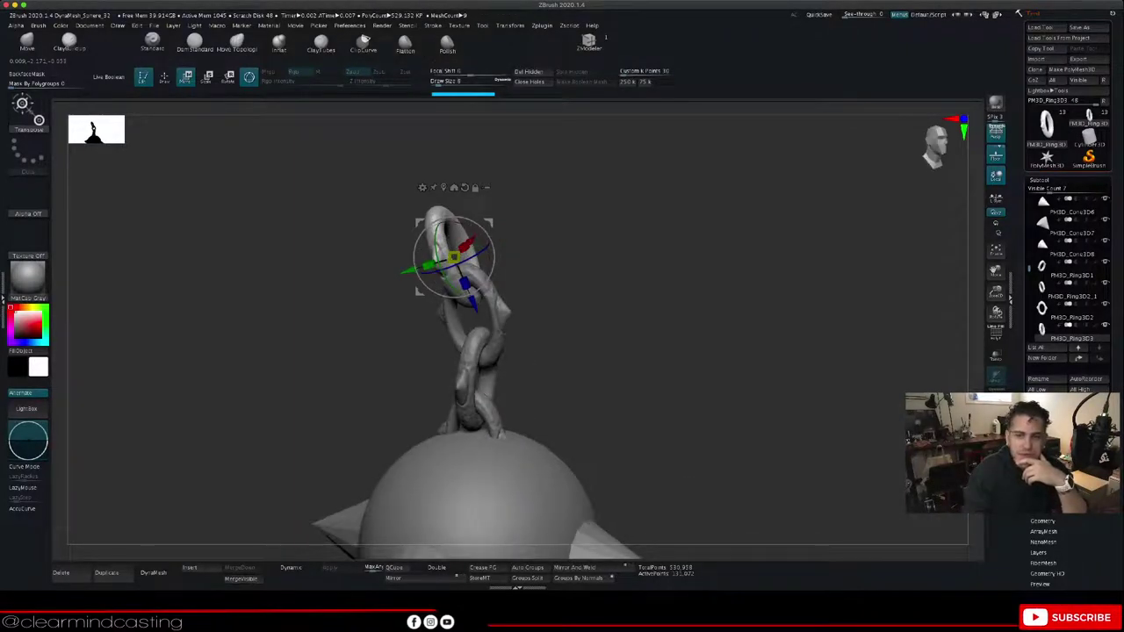
left_click_drag(685, 351, 737, 347, "alt")
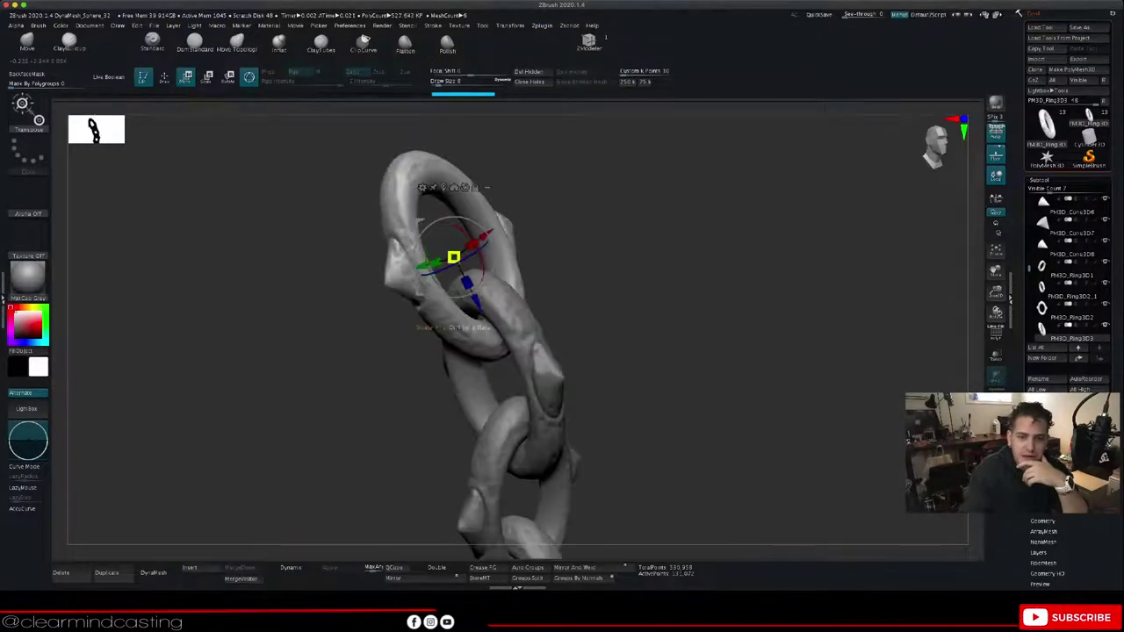
left_click_drag(454, 258, 449, 250)
left_click_drag(685, 352, 601, 353)
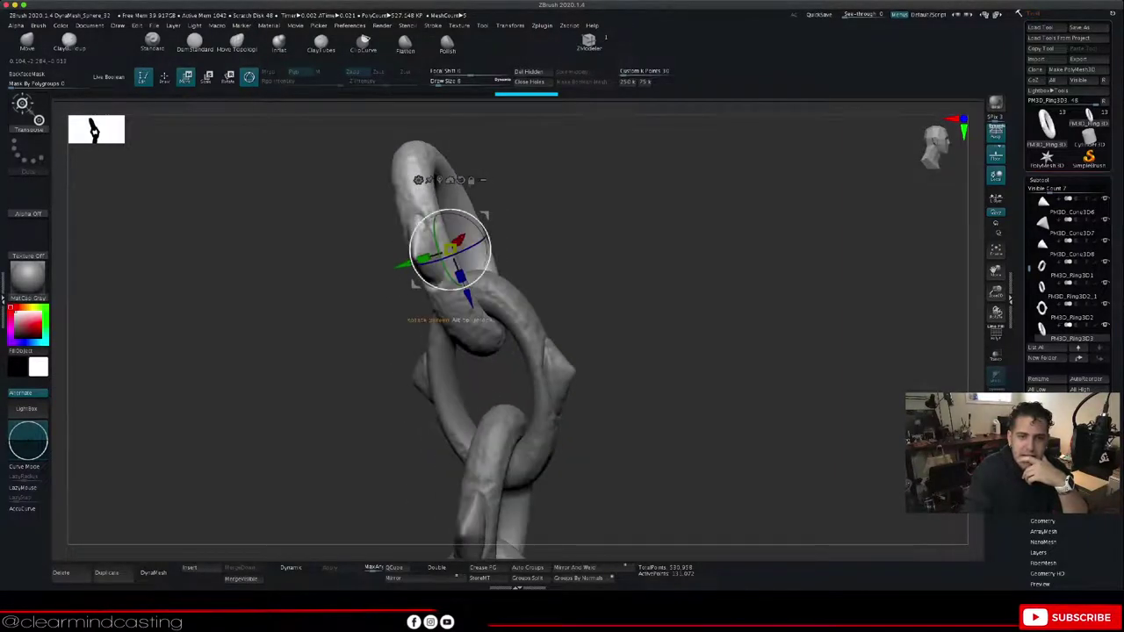
Step: Fine-tune the fourth ring's height and depth against the third link, checking the contact from front and side
left_click_drag(462, 288, 449, 252)
mouse_move(632, 353)
left_mouse_down()
mouse_move(690, 353)
mouse_move(628, 353)
left_mouse_up()
left_click_drag(398, 264, 402, 263)
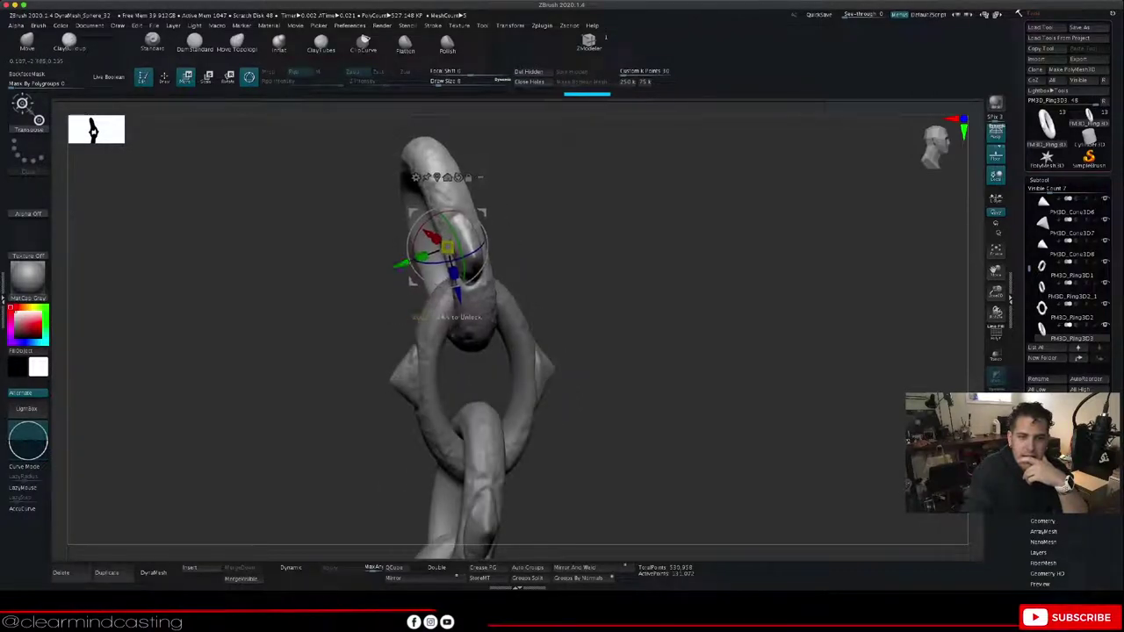
mouse_move(633, 353)
left_mouse_down()
mouse_move(689, 353)
mouse_move(610, 353)
mouse_move(700, 353)
mouse_move(643, 353)
left_mouse_up()
left_click_drag(472, 292, 468, 287)
left_click_drag(633, 353, 633, 307)
mouse_move(632, 353)
left_mouse_down()
mouse_move(693, 353)
mouse_move(628, 353)
mouse_move(645, 353)
left_mouse_up()
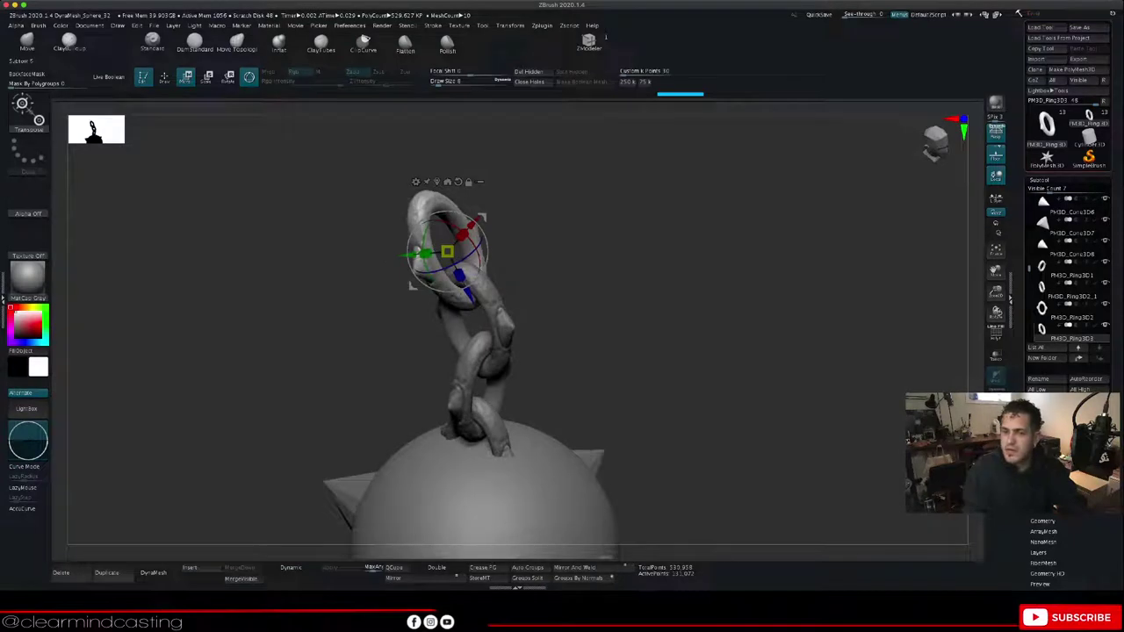
Step: Duplicate the third ring and move the copy up onto the fourth link as the chain's fifth link
left_click(1069, 312)
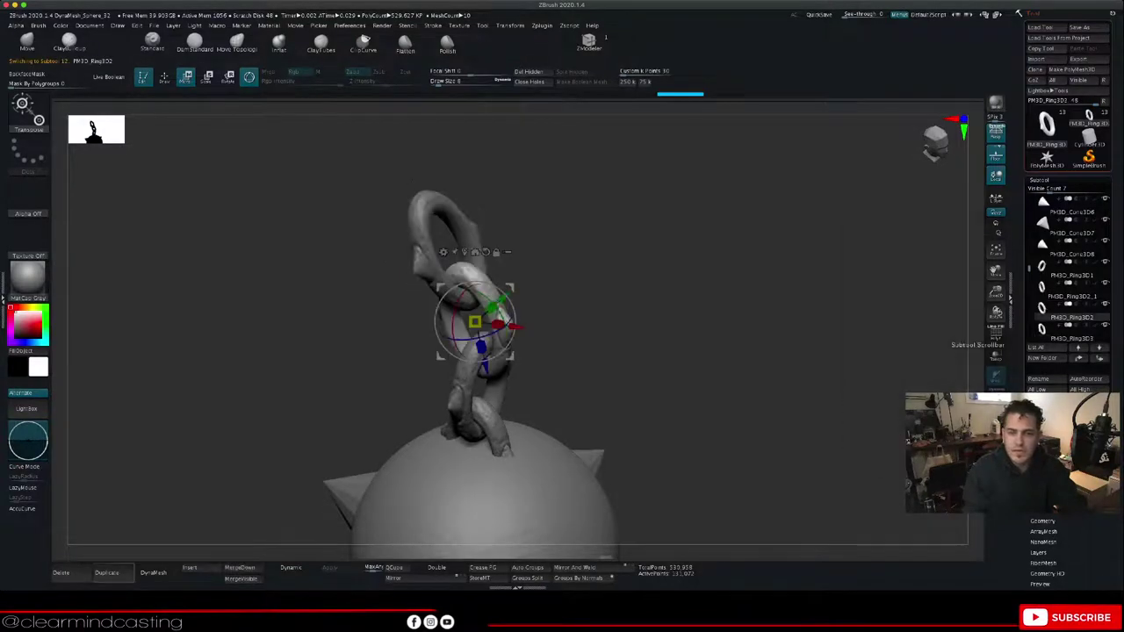
left_click(106, 572)
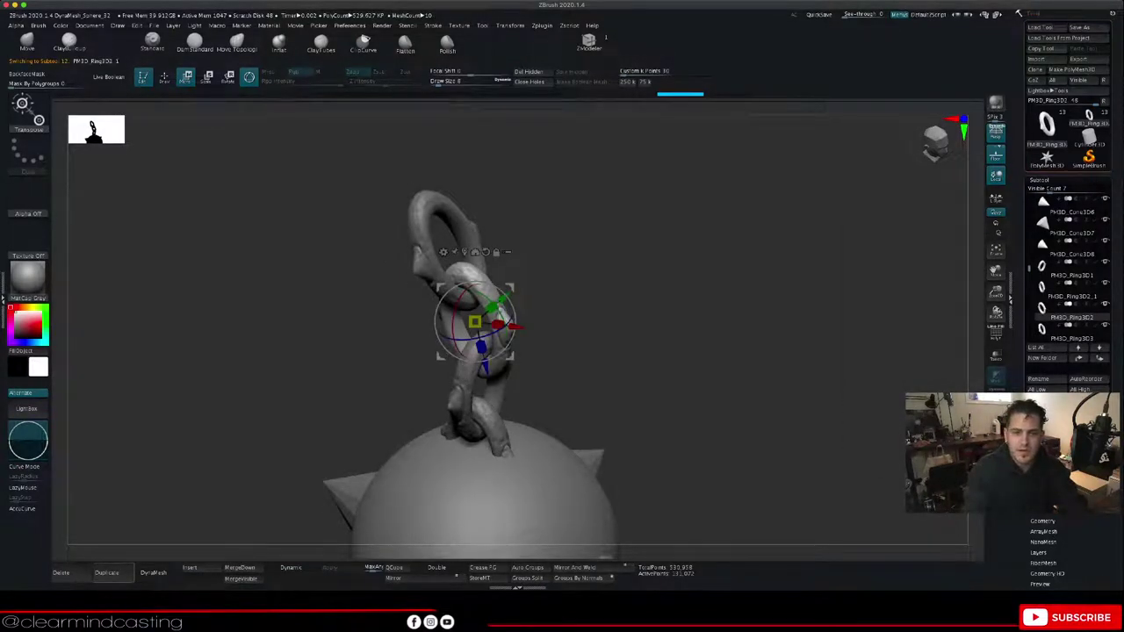
left_click_drag(441, 356, 404, 211)
left_click_drag(463, 156, 451, 164)
left_click_drag(435, 232, 433, 227)
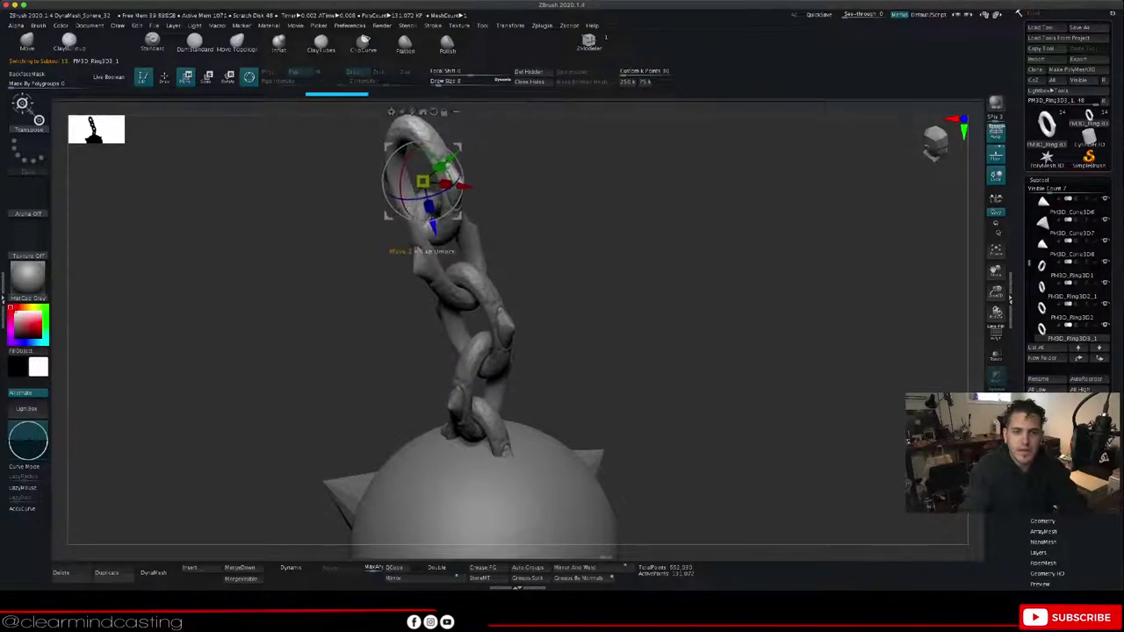
Step: Adjust the fifth ring's sideways position, depth and height so it interlocks with the fourth link
left_click_drag(452, 157, 459, 151)
left_click_drag(527, 220, 685, 223)
left_click_drag(475, 182, 460, 180)
mouse_move(606, 246)
left_mouse_down()
mouse_move(461, 250)
mouse_move(562, 254)
mouse_move(731, 233)
left_mouse_up()
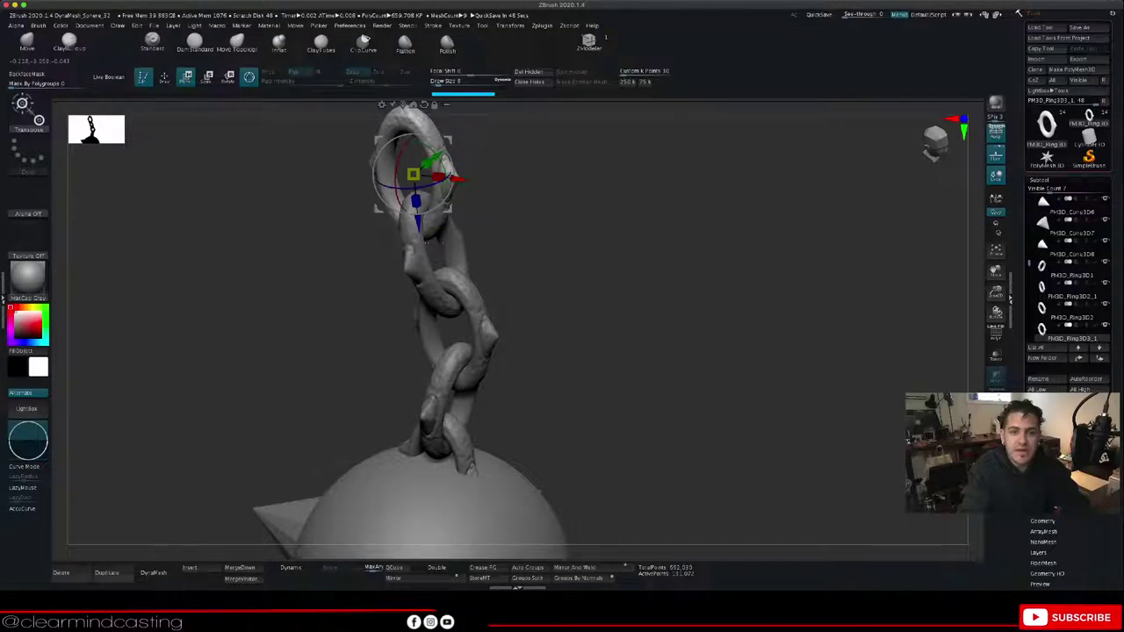
left_click_drag(580, 264, 501, 262)
left_click_drag(425, 222, 427, 226)
left_click_drag(452, 158, 458, 155)
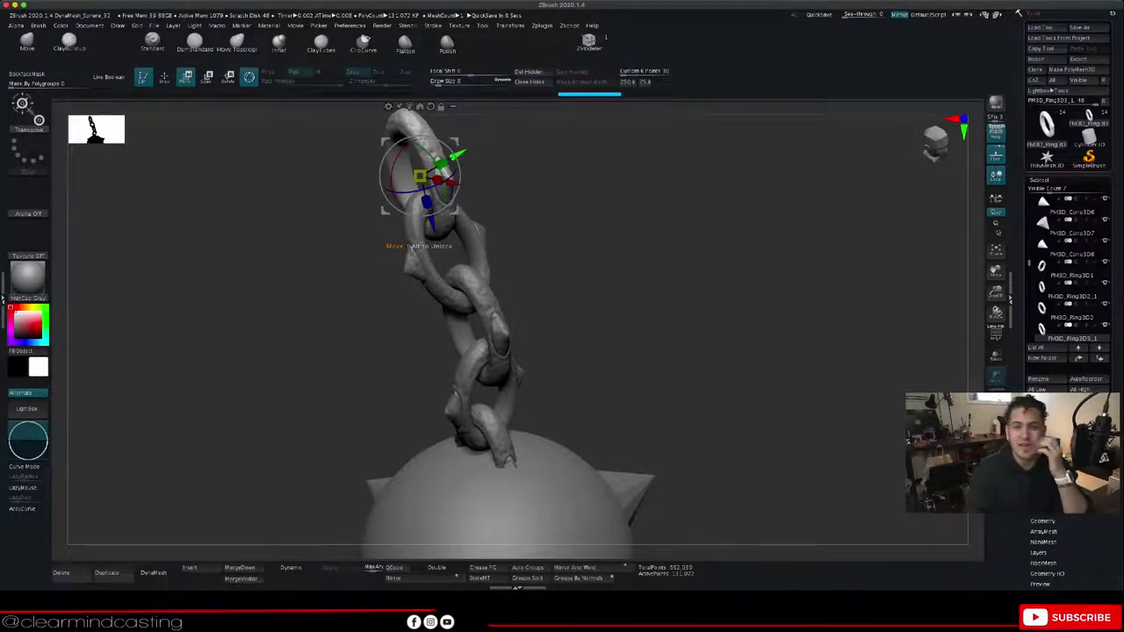
Step: Tilt the fifth ring slightly and shift it to sit against the fourth link, checking the whole chain's alignment
left_click_drag(579, 255, 605, 255)
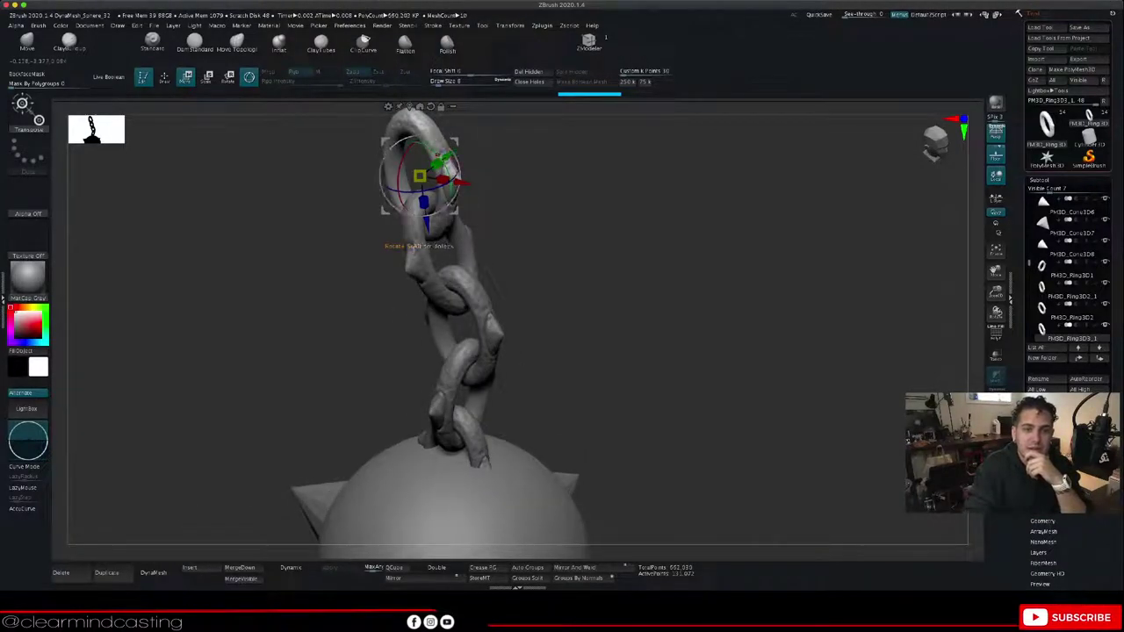
left_click_drag(444, 152, 451, 165)
left_click_drag(579, 255, 611, 255)
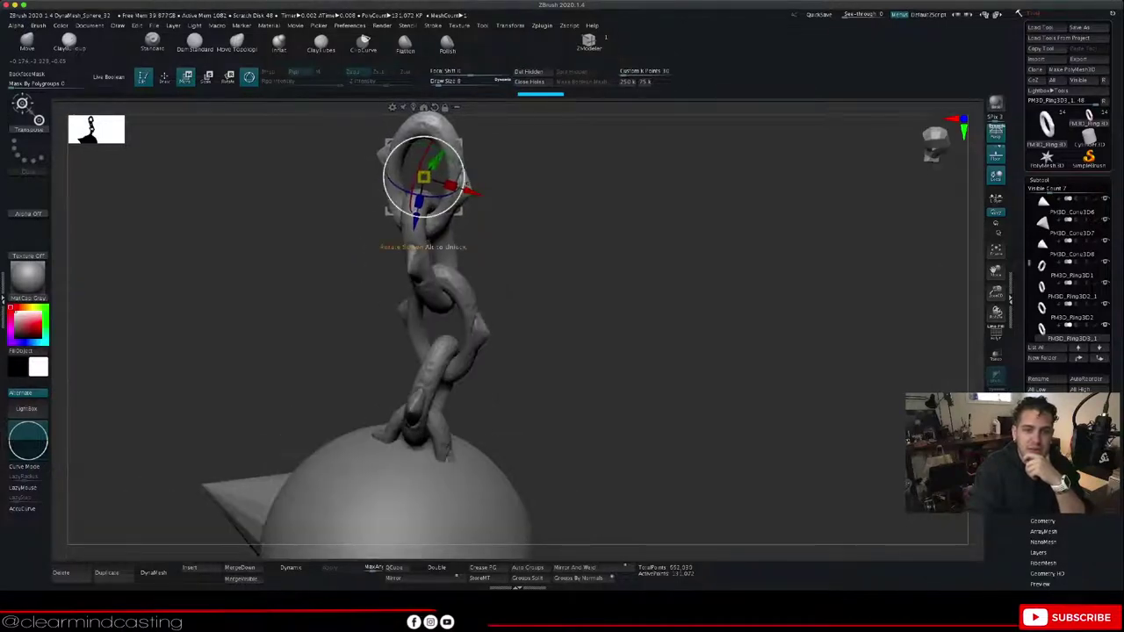
mouse_move(579, 255)
left_mouse_down()
mouse_move(693, 263)
mouse_move(583, 246)
left_mouse_up()
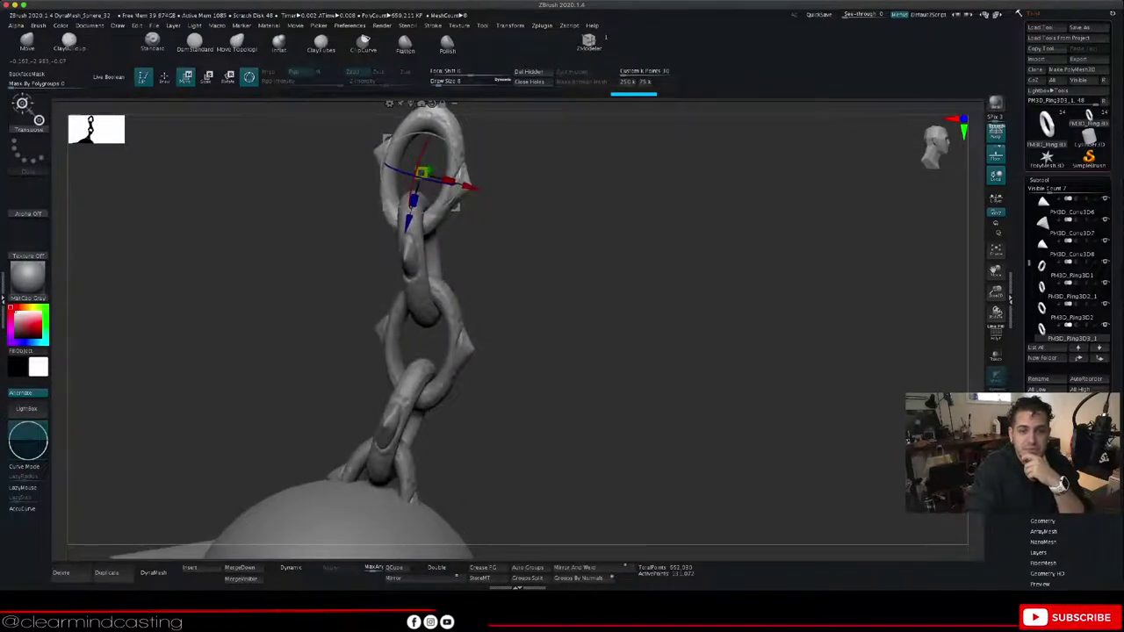
left_click_drag(462, 203, 468, 205)
left_click_drag(579, 255, 847, 261)
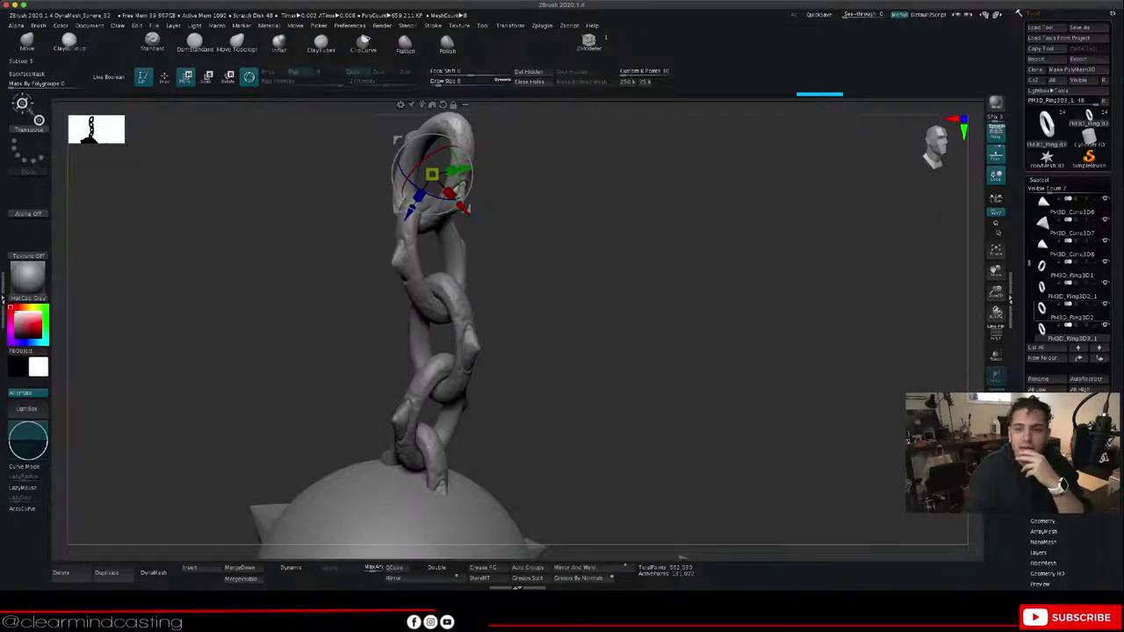
Step: Duplicate the fourth ring, raise the copy to the fifth link and tip it over sideways as a sixth link
left_click(1070, 312)
left_click(1069, 293)
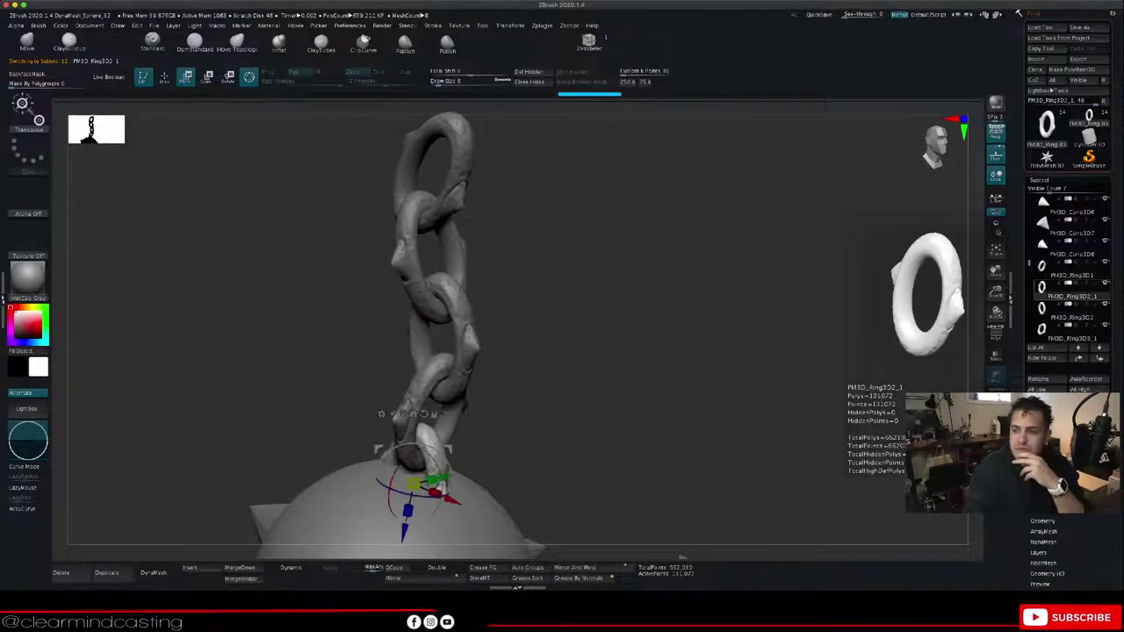
left_click(1069, 333)
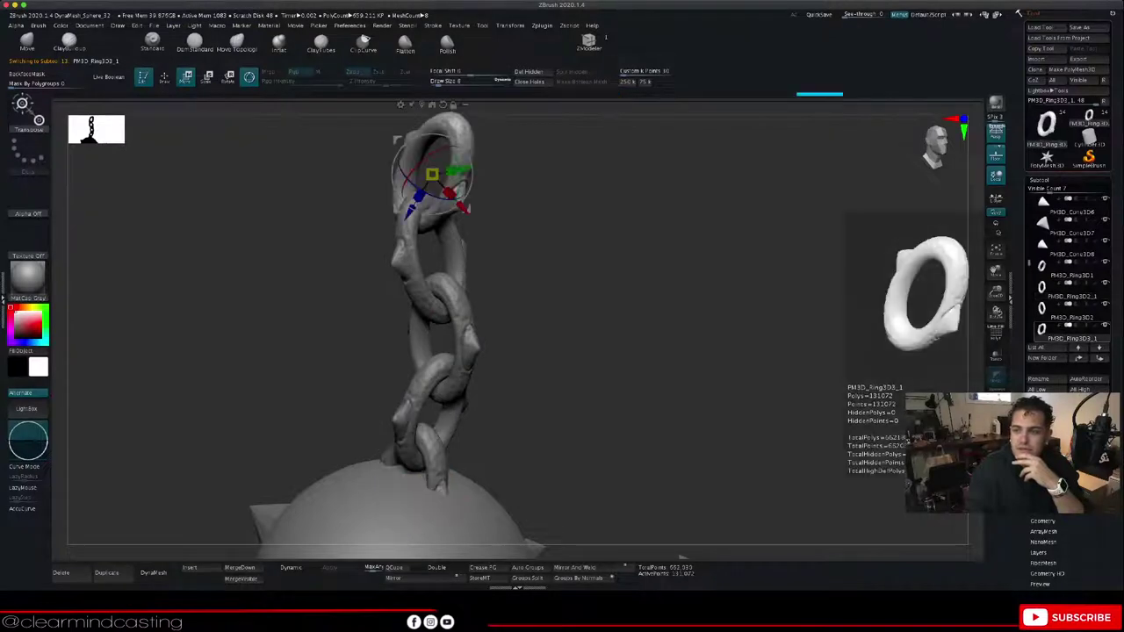
left_click_drag(1029, 263, 1029, 273)
left_click(1050, 331)
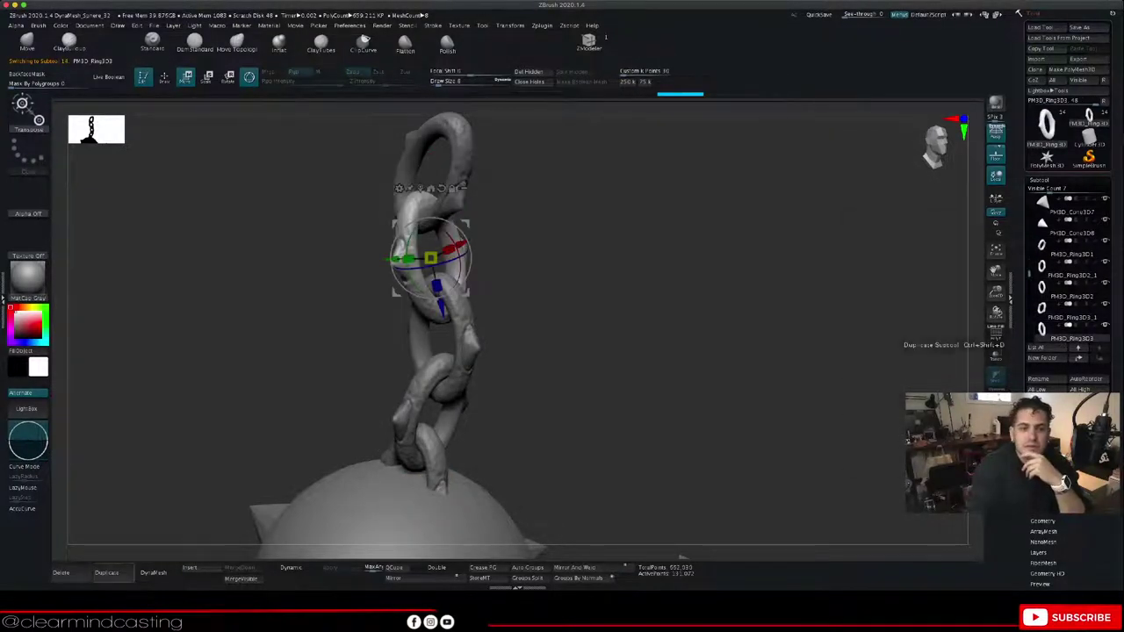
left_click(106, 573)
left_click_drag(441, 306, 435, 176)
left_click_drag(606, 219, 739, 282)
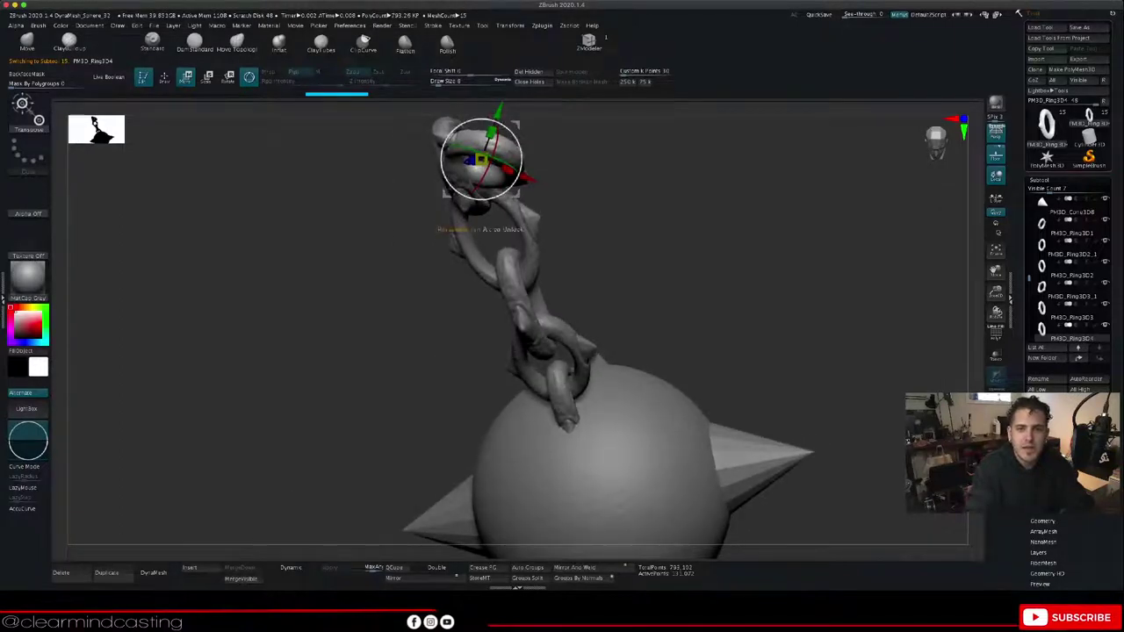
Step: Position the sixth ring inside the fifth link and slide it outward along its length to extend the chain sideways
left_click_drag(519, 174, 499, 155)
left_click_drag(632, 229, 474, 227)
left_click_drag(444, 117, 441, 103)
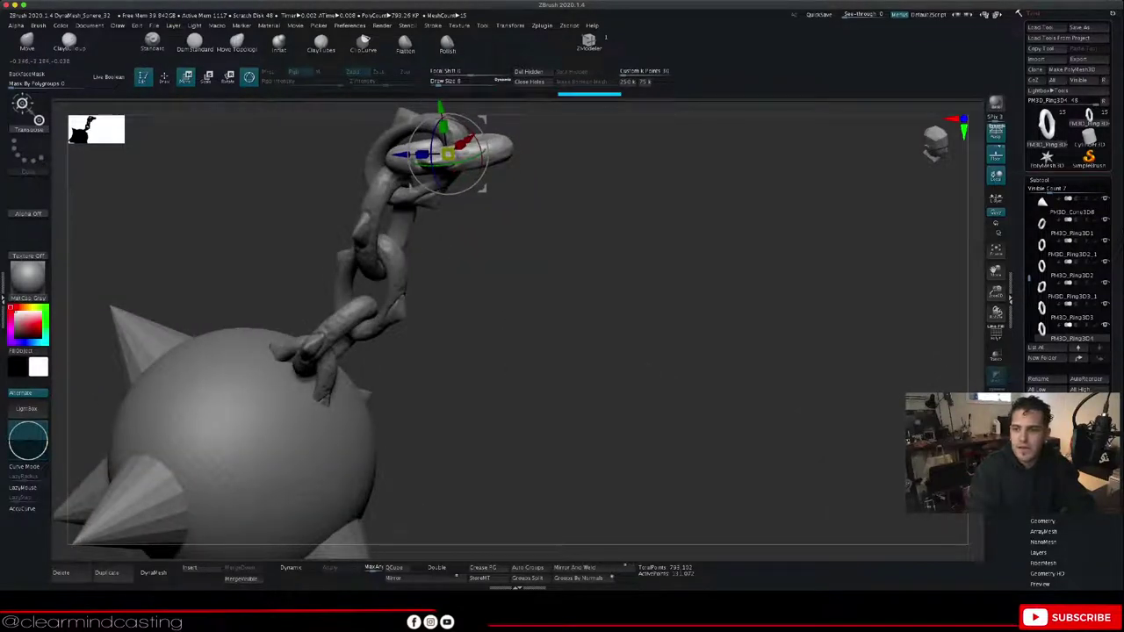
left_click_drag(996, 271, 981, 417)
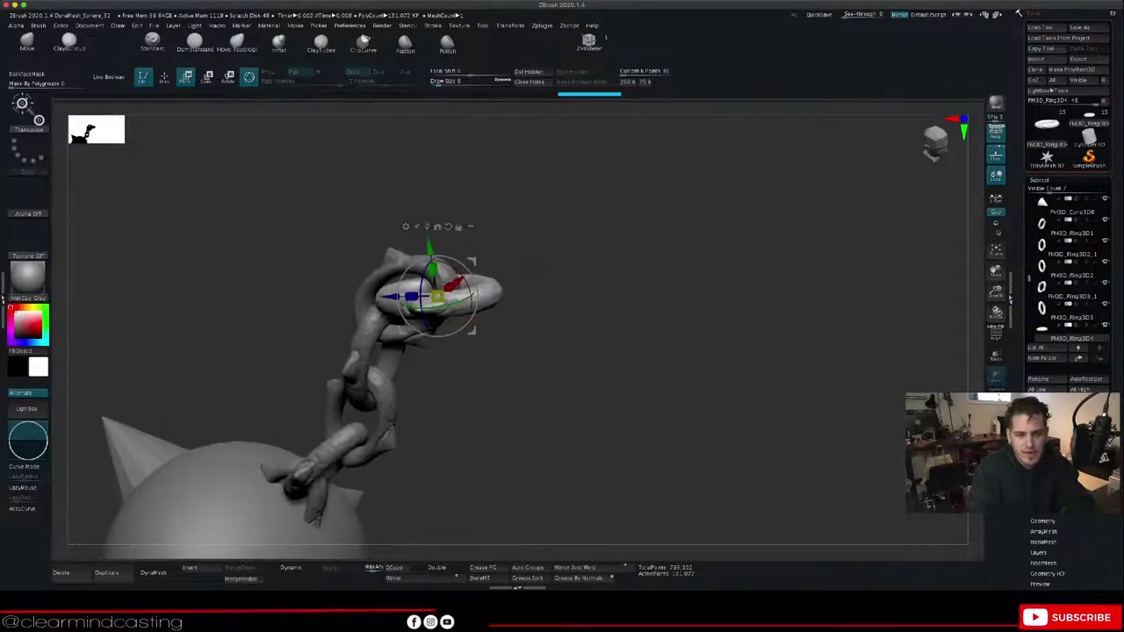
left_click_drag(702, 316, 698, 285)
left_click_drag(632, 342, 522, 338)
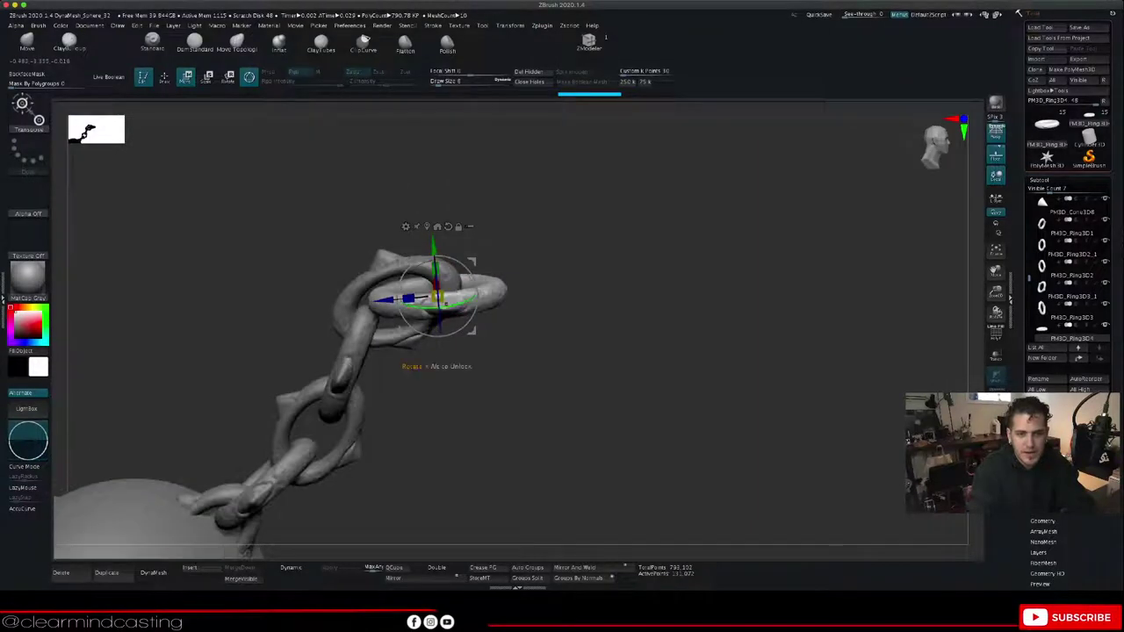
left_click_drag(385, 300, 420, 297)
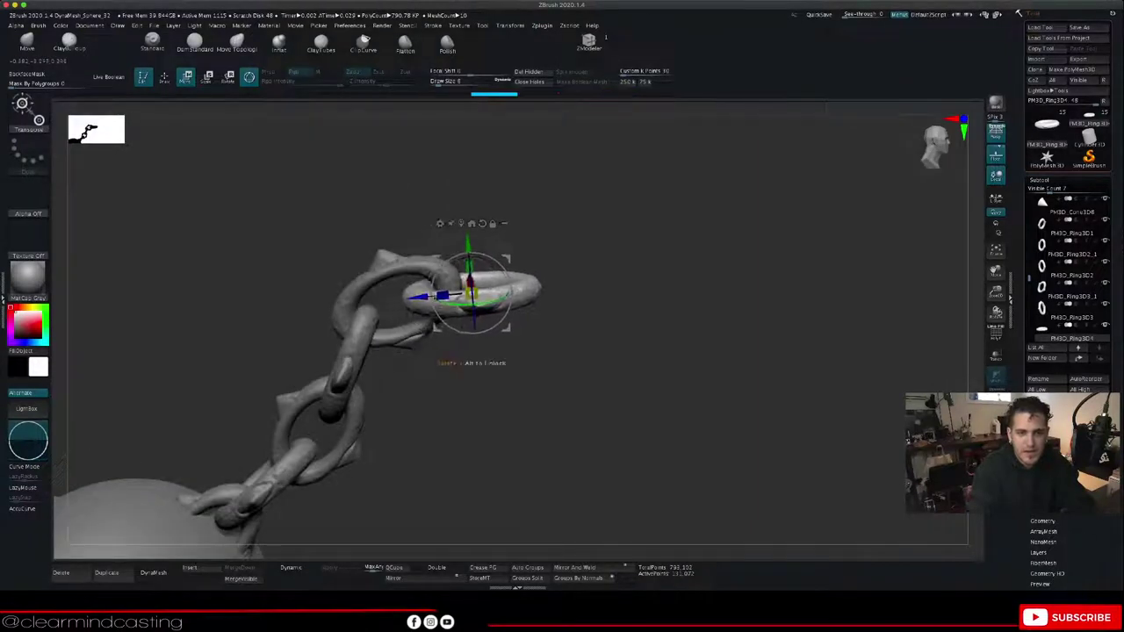
Step: Raise the sixth ring slightly and tilt it a little inside the fifth link
left_click_drag(468, 243, 467, 235)
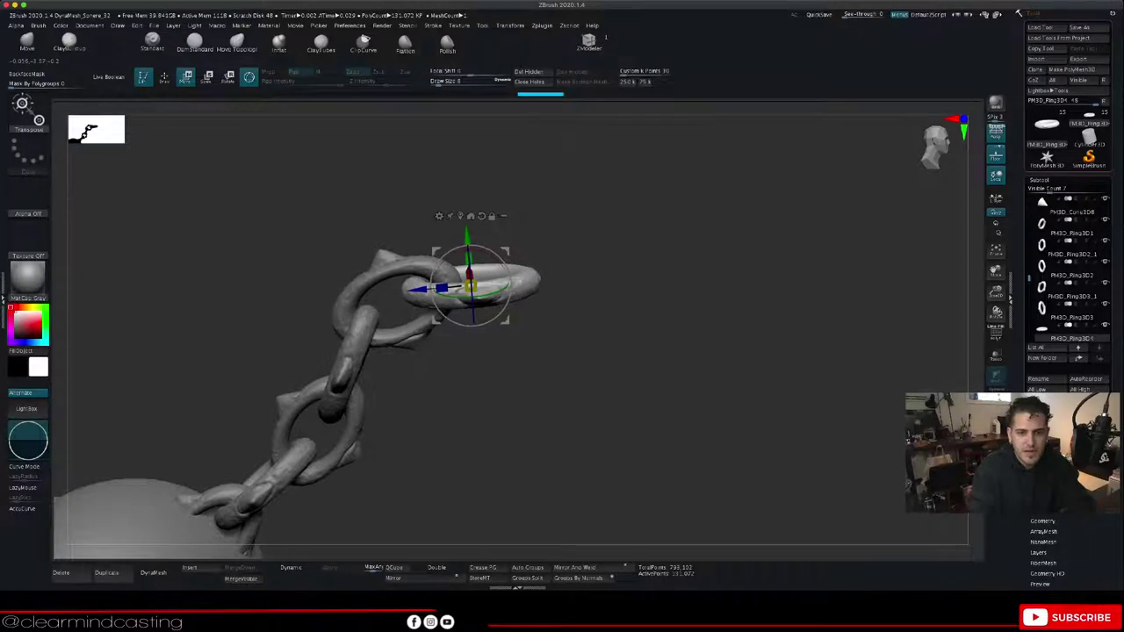
left_click_drag(615, 299, 730, 306)
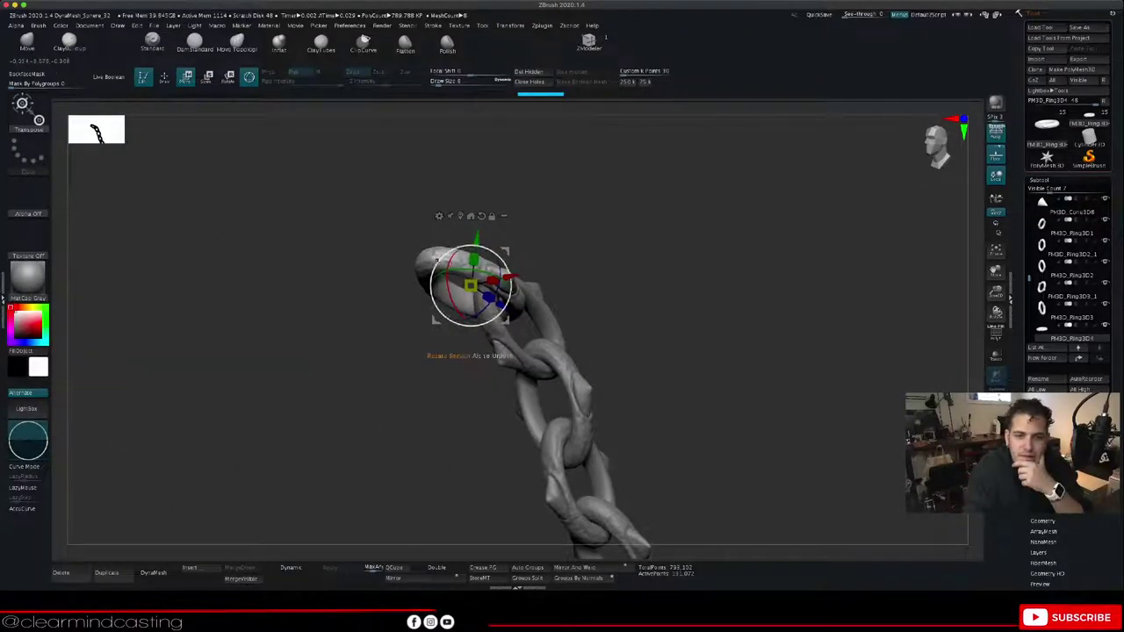
left_click_drag(446, 317, 442, 313)
left_click_drag(668, 334, 470, 356)
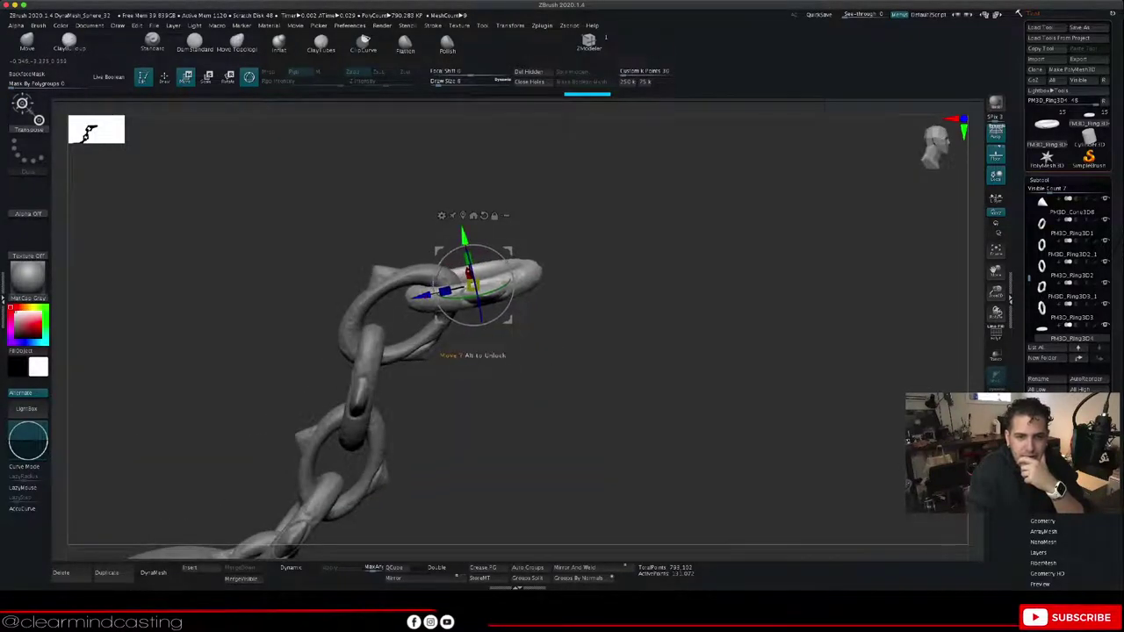
Step: Lower the sixth ring slightly and slide it along its length, checking the chain's alignment from several sides
left_click_drag(465, 235, 465, 240)
left_click_drag(483, 279, 488, 316)
left_click_drag(423, 300, 425, 299)
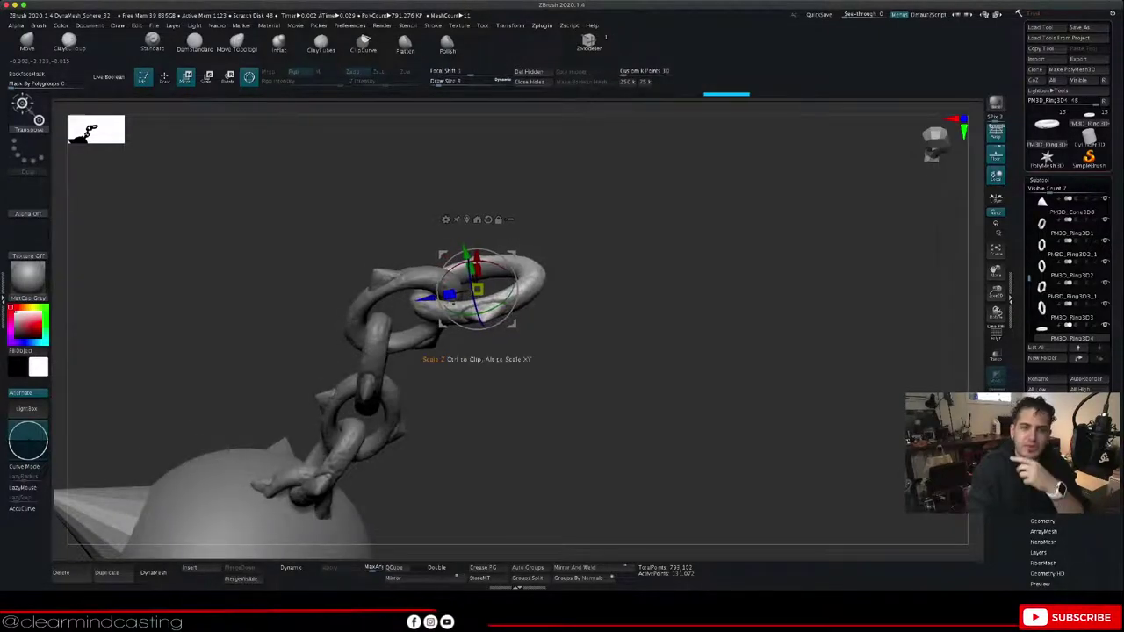
right_click_drag(479, 264, 562, 185)
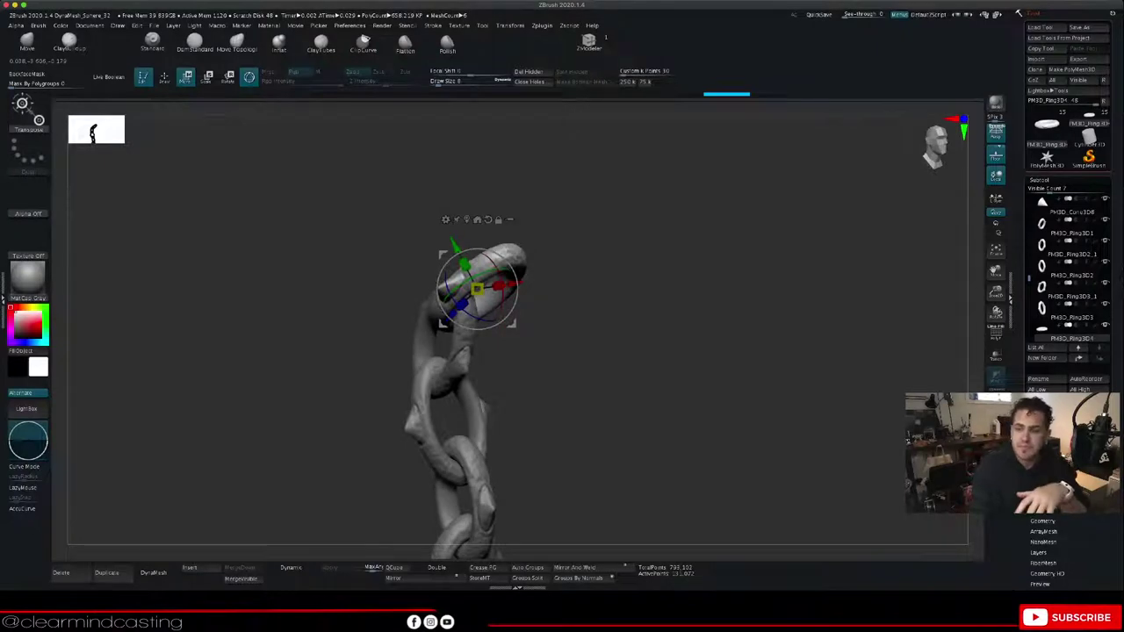
right_click_drag(562, 264, 520, 266, "ctrl")
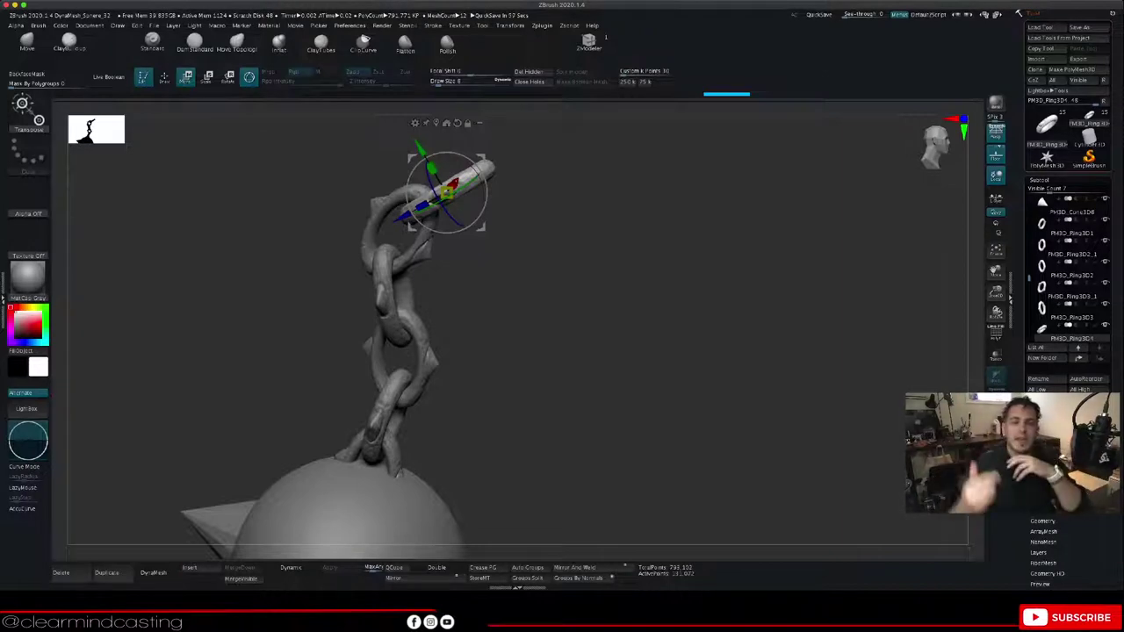
left_click_drag(604, 492, 738, 430)
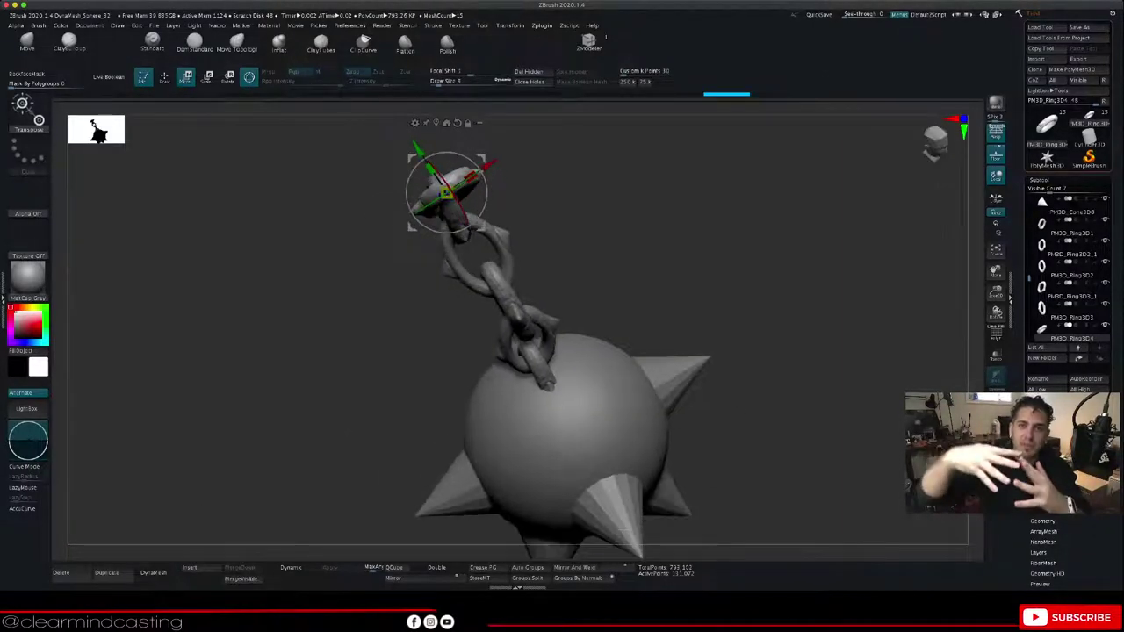
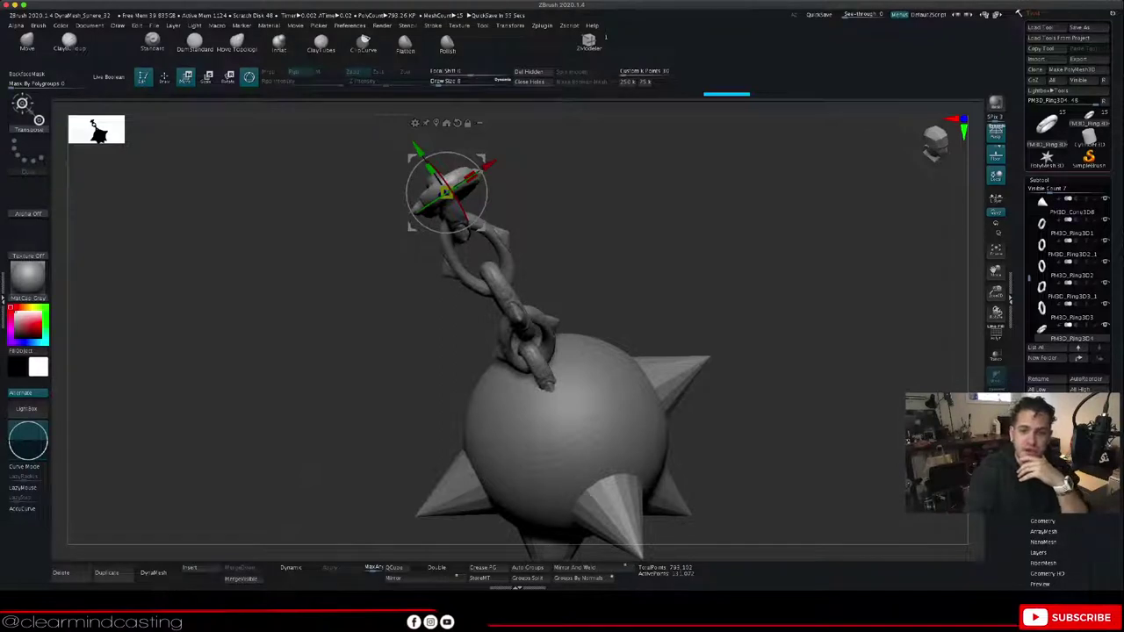
left_click_drag(325, 421, 281, 467)
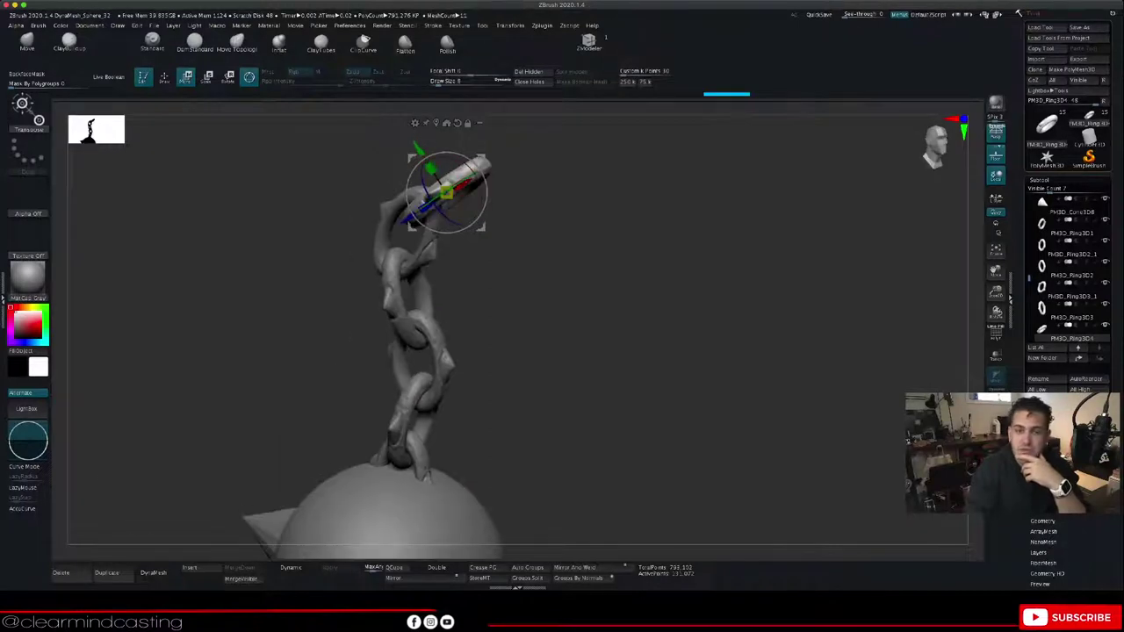
Step: Find the fifth ring among the subtools and duplicate it as a seventh link
left_click(1070, 310)
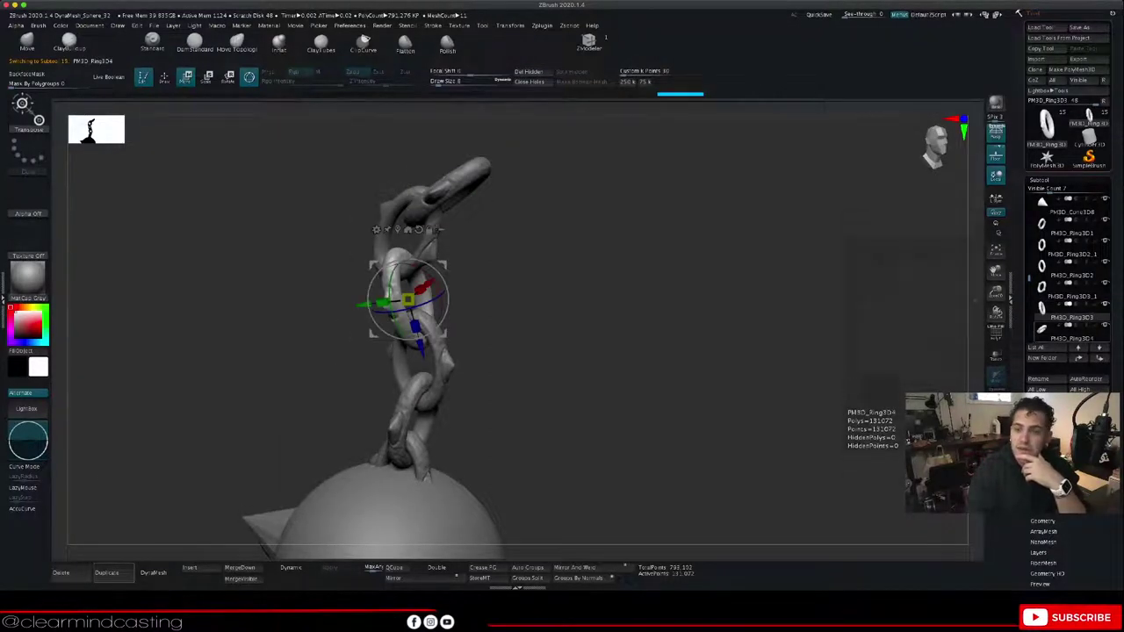
left_click(1066, 336)
left_click_drag(1030, 278, 1029, 288)
left_click(1070, 253)
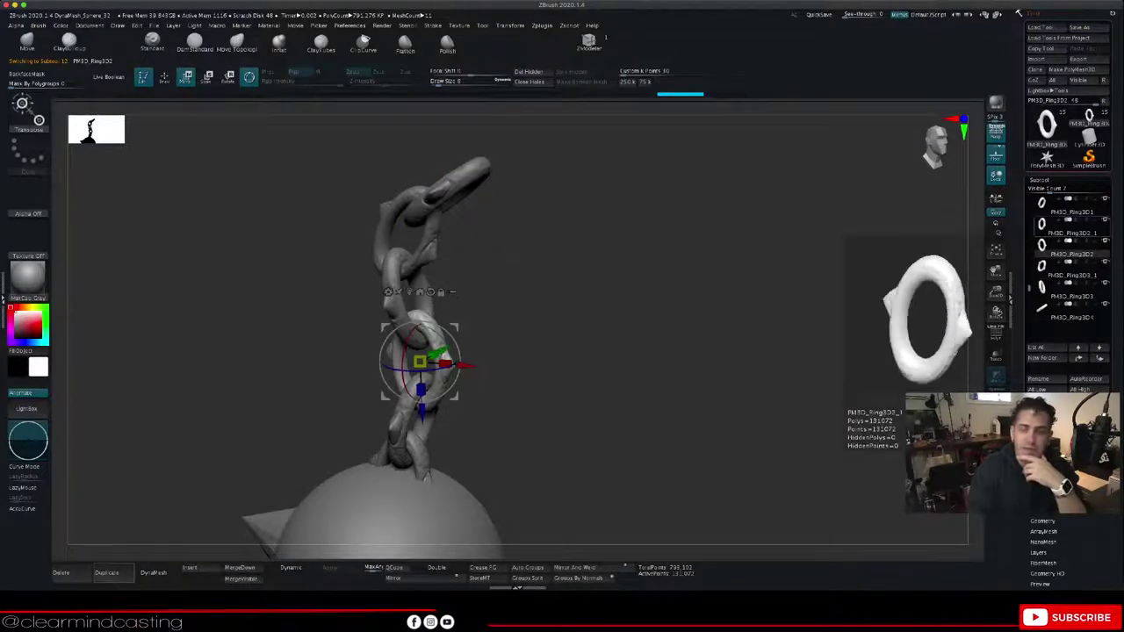
left_click(1070, 231)
left_click(1070, 273)
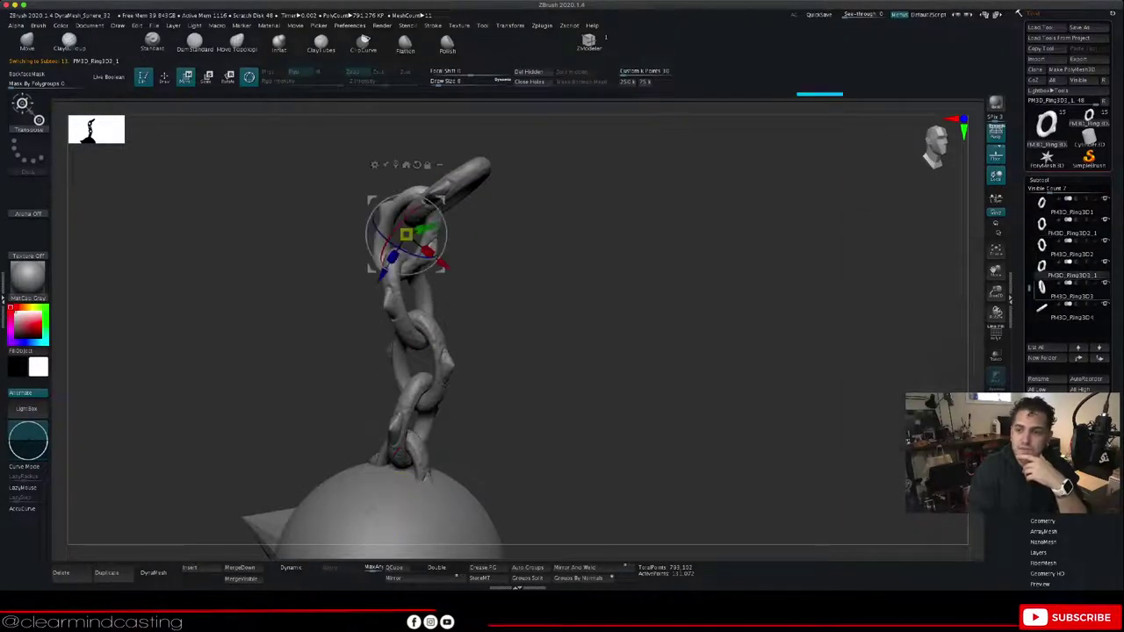
left_click(1071, 294)
left_click(1070, 273)
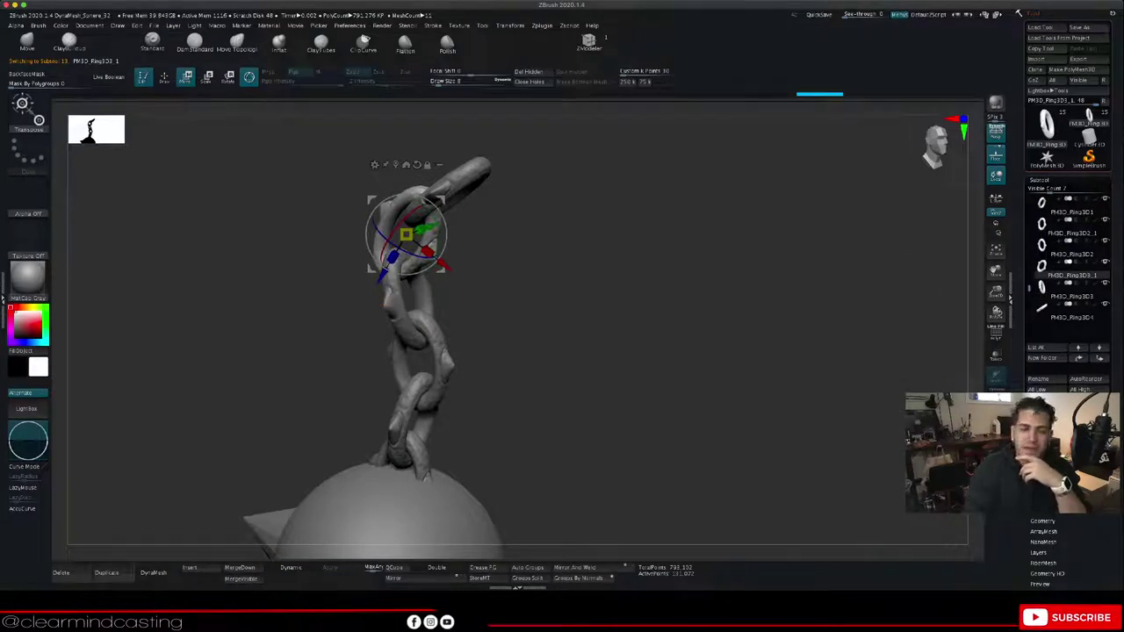
left_click(1043, 414)
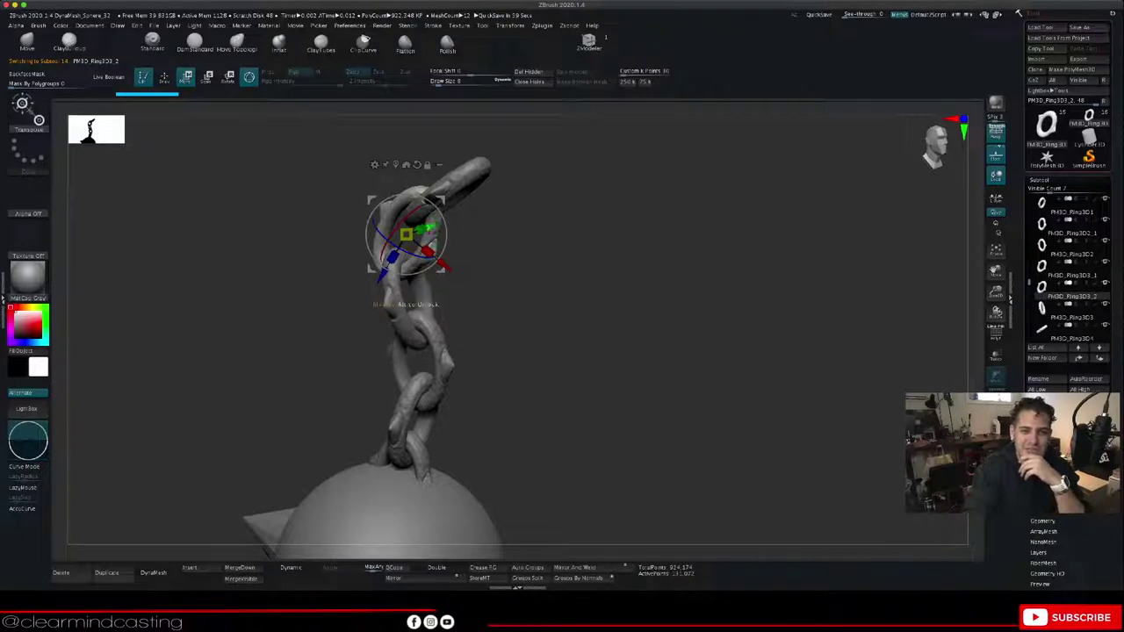
Step: Move the seventh ring up to the sixth ring's outer end and rotate it to extend the chain sideways
left_click_drag(443, 199, 491, 107)
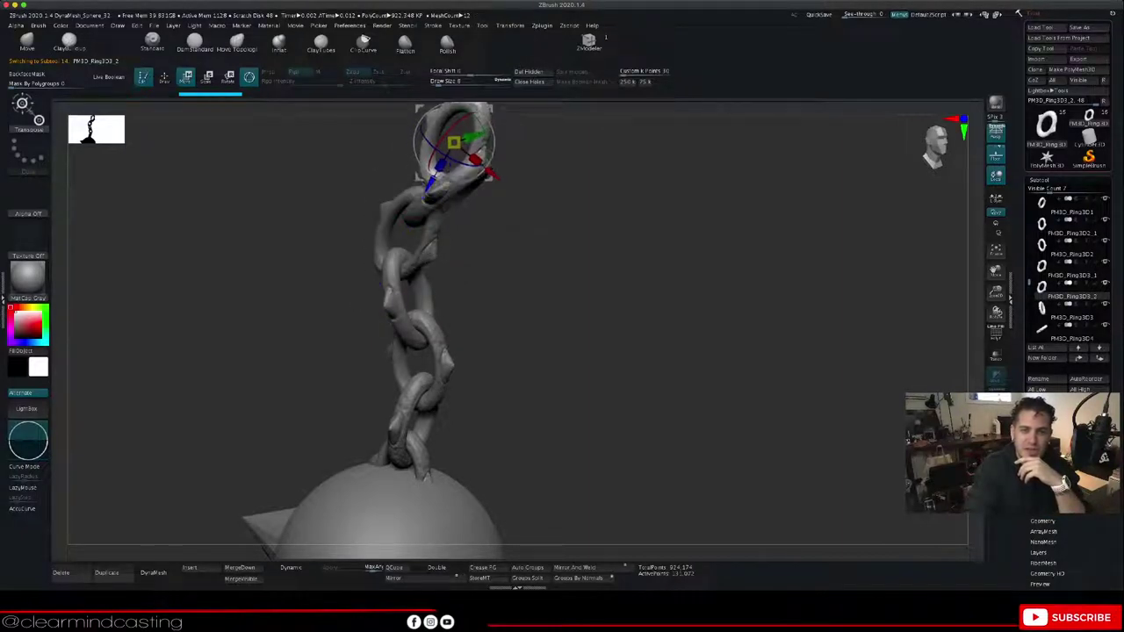
left_click_drag(491, 173, 523, 198)
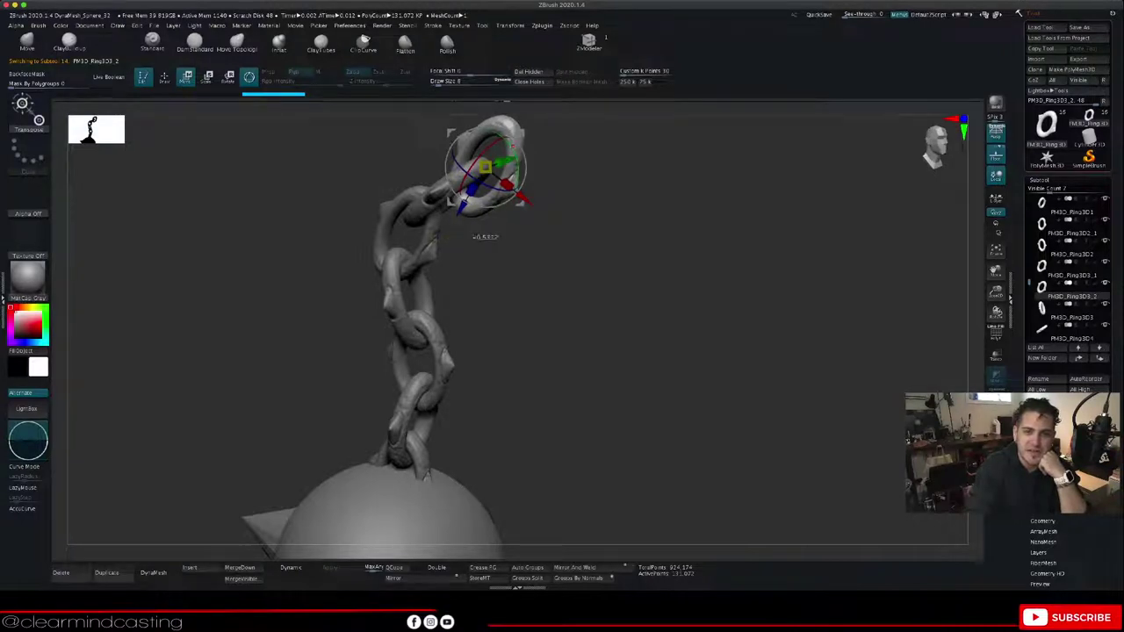
left_click_drag(514, 147, 518, 188)
left_click_drag(440, 166, 457, 164)
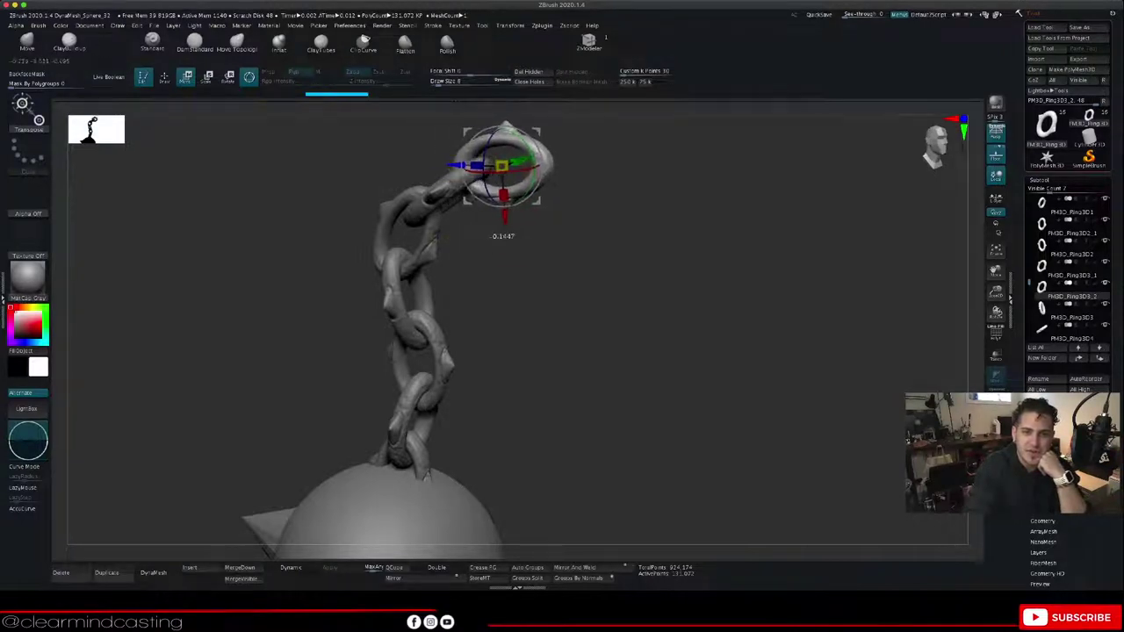
mouse_move(605, 343)
left_mouse_down()
mouse_move(668, 344)
mouse_move(540, 294)
mouse_move(491, 308)
mouse_move(590, 338)
left_mouse_up()
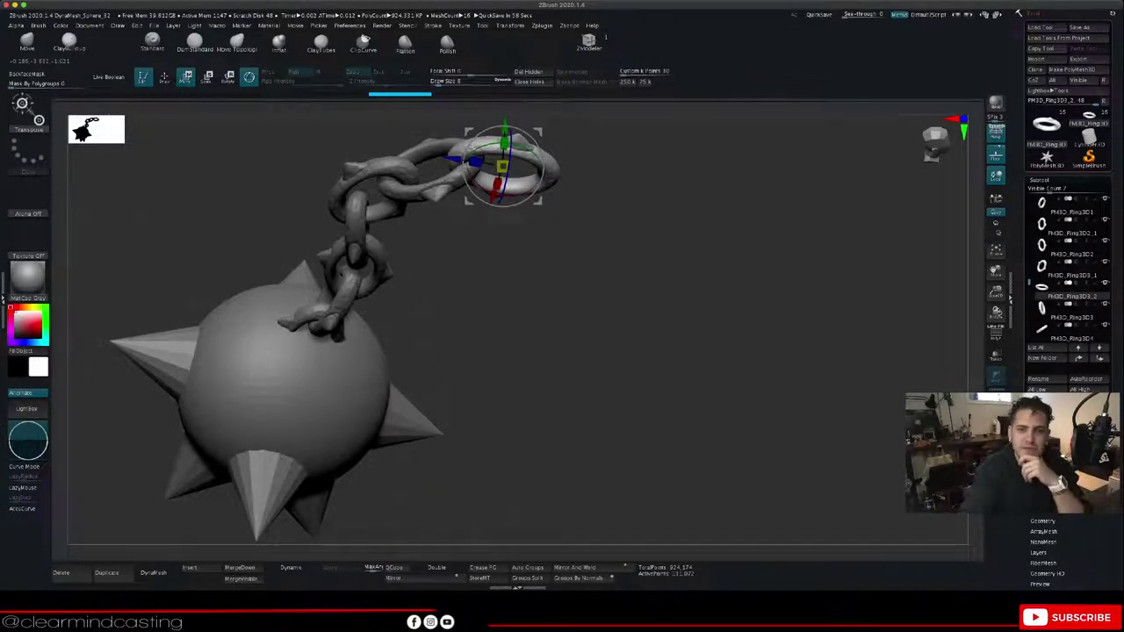
Step: Fine-tune the seventh ring's depth, height and sideways position so it interlocks with the sixth link
left_click_drag(454, 159, 443, 157)
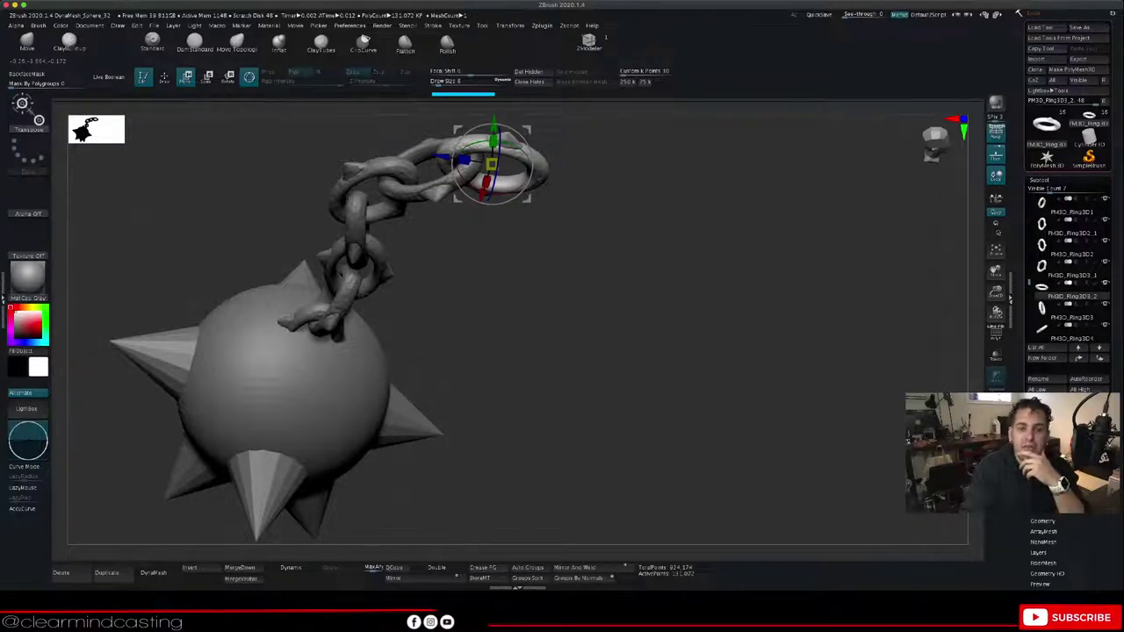
left_click_drag(580, 263, 672, 303)
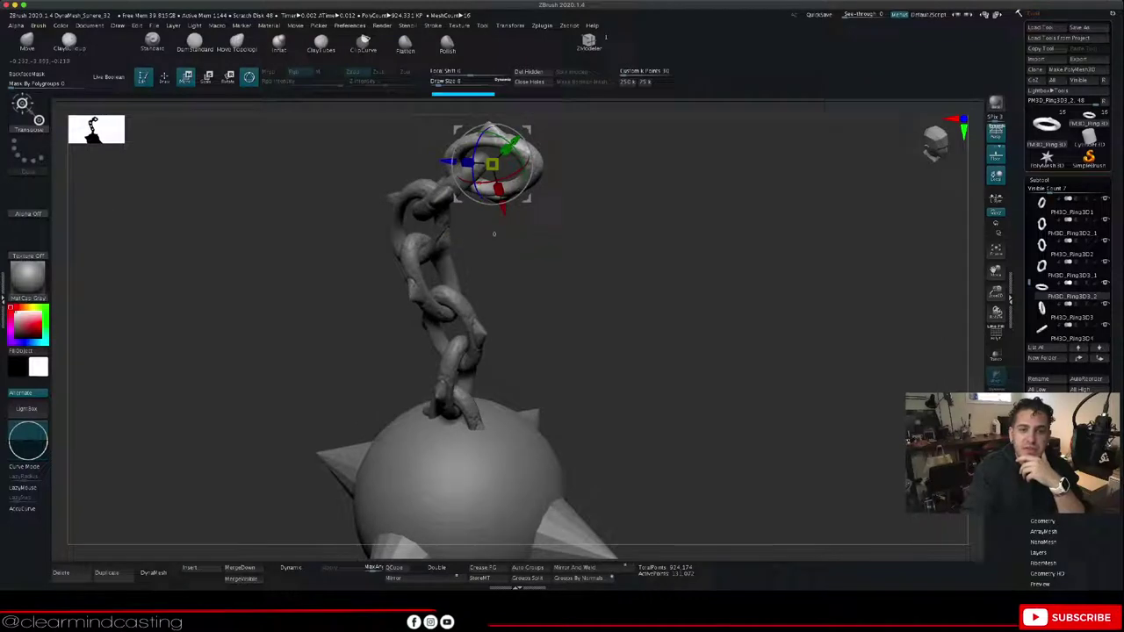
left_click_drag(513, 142, 516, 139)
left_click_drag(503, 207, 505, 215)
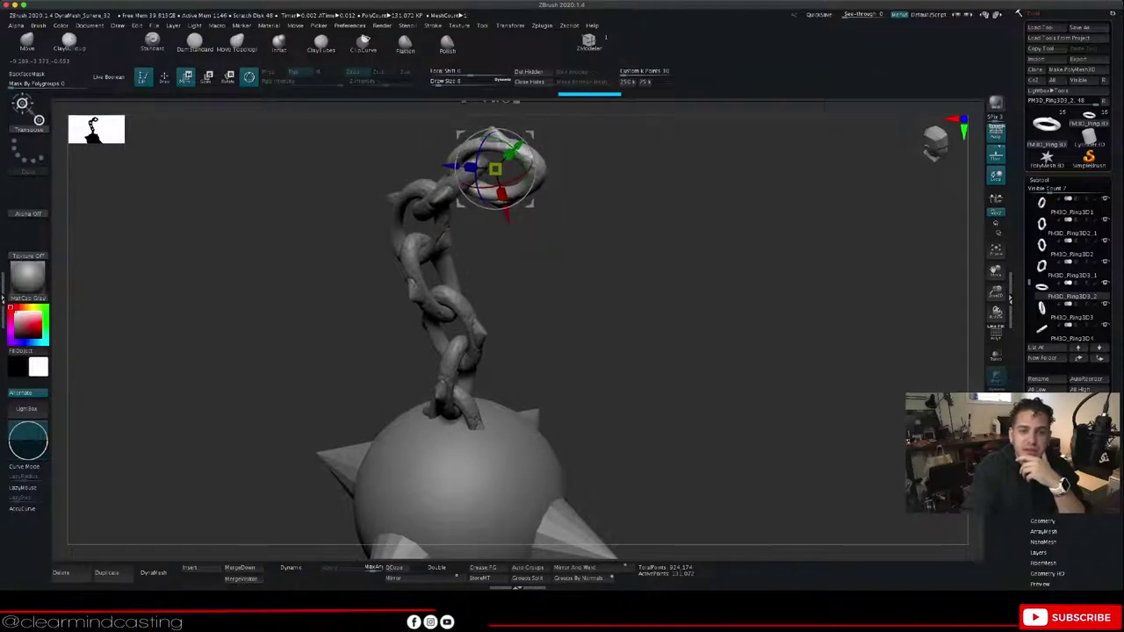
left_click_drag(615, 263, 654, 264)
left_click_drag(440, 166, 436, 166)
left_click_drag(614, 264, 631, 297)
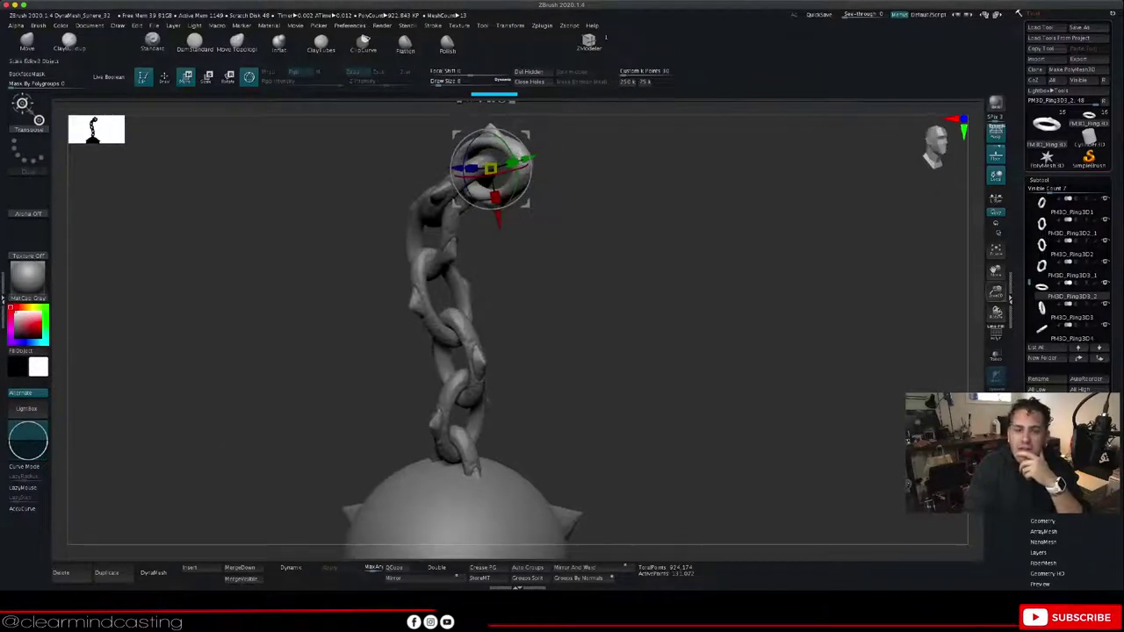
left_click_drag(995, 271, 974, 332)
left_click_drag(658, 303, 766, 303)
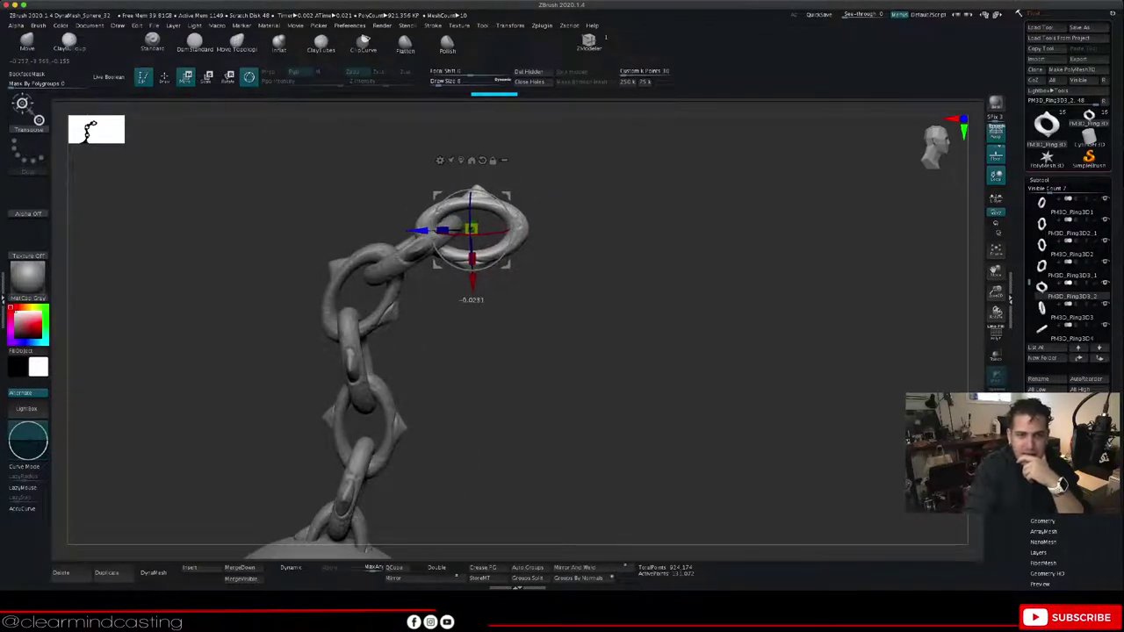
left_click_drag(667, 303, 707, 325)
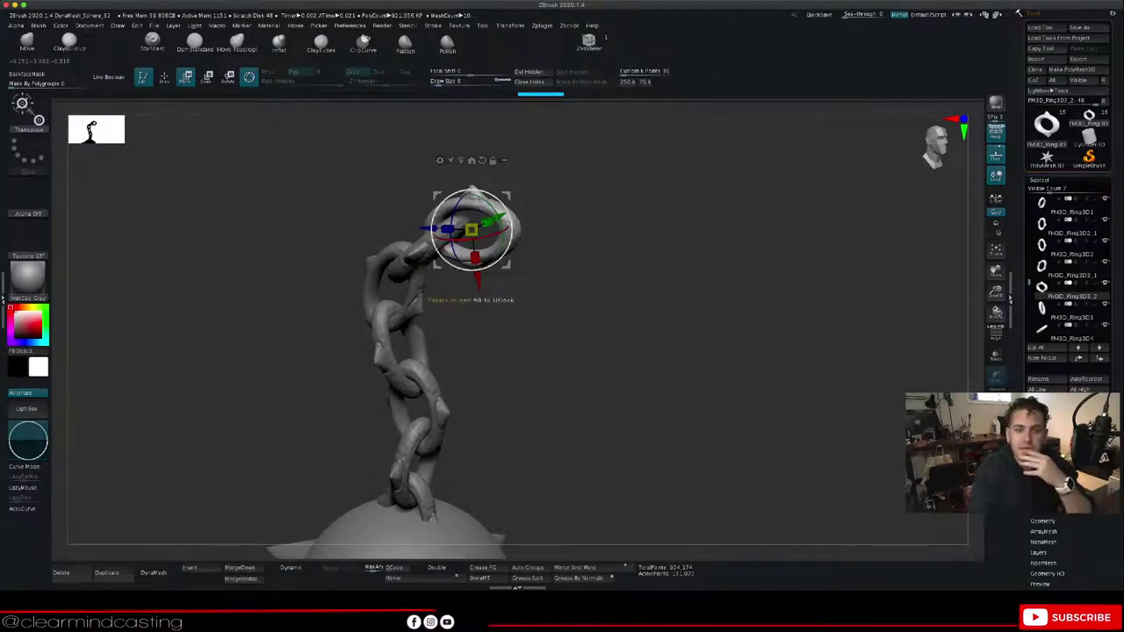
mouse_move(685, 316)
left_mouse_down()
mouse_move(752, 304)
mouse_move(672, 330)
left_mouse_up()
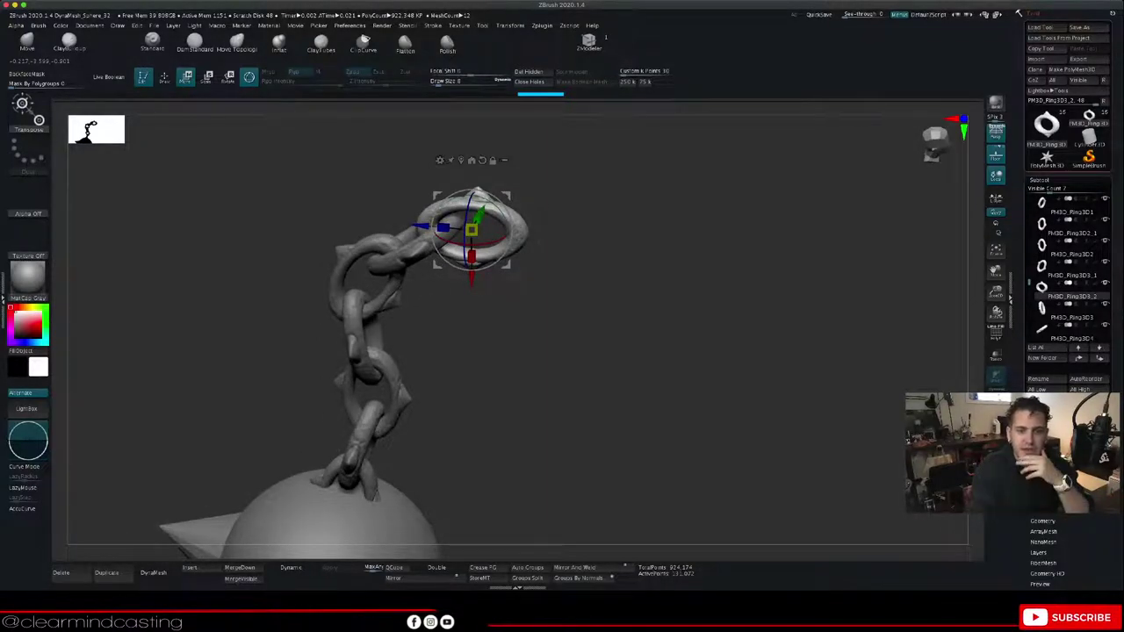
left_click_drag(685, 316, 628, 382)
Step: Select the sphere and examine its spikes and the chain attachment from the front, sides and above
left_click_drag(1029, 283, 1029, 199)
left_click(1058, 206)
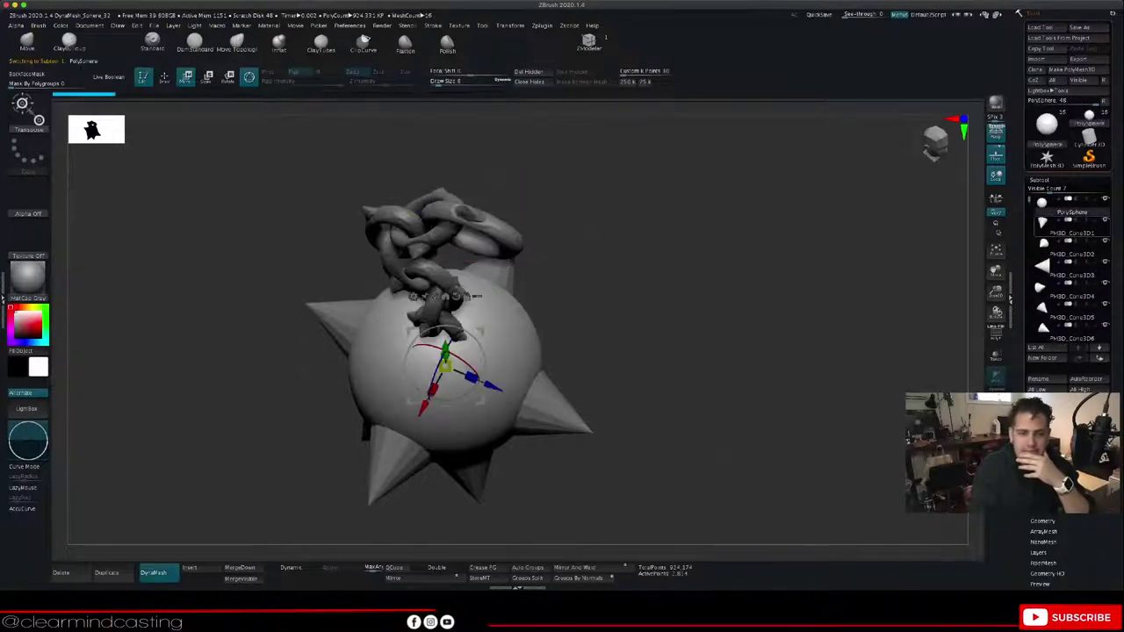
left_click_drag(650, 396, 634, 349)
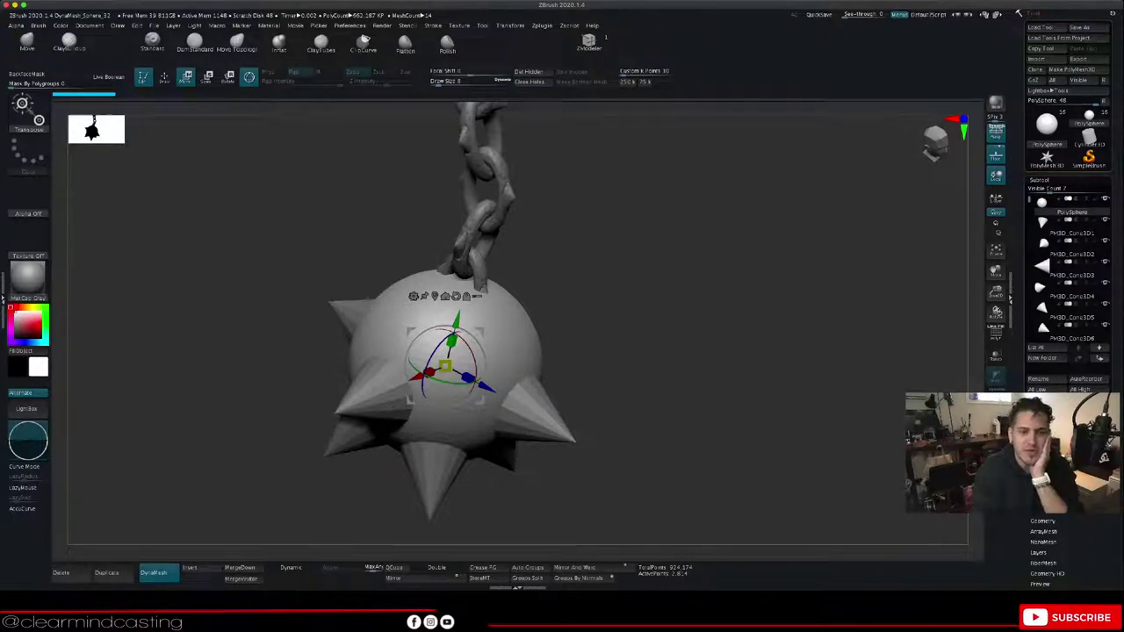
left_click_drag(634, 348, 499, 361)
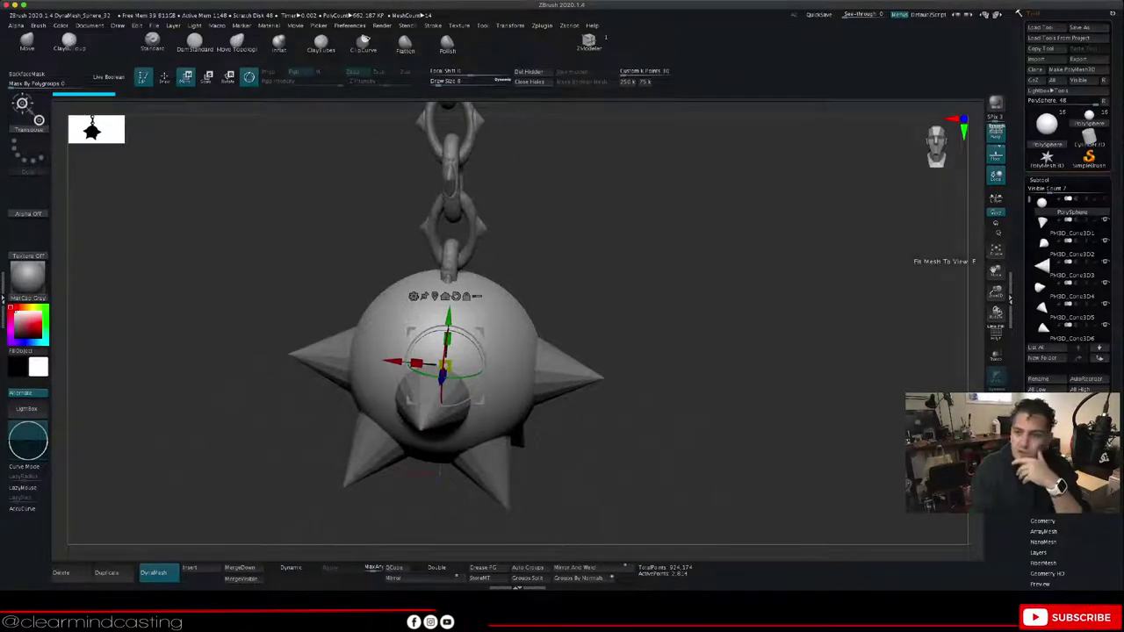
left_click_drag(843, 290, 711, 298)
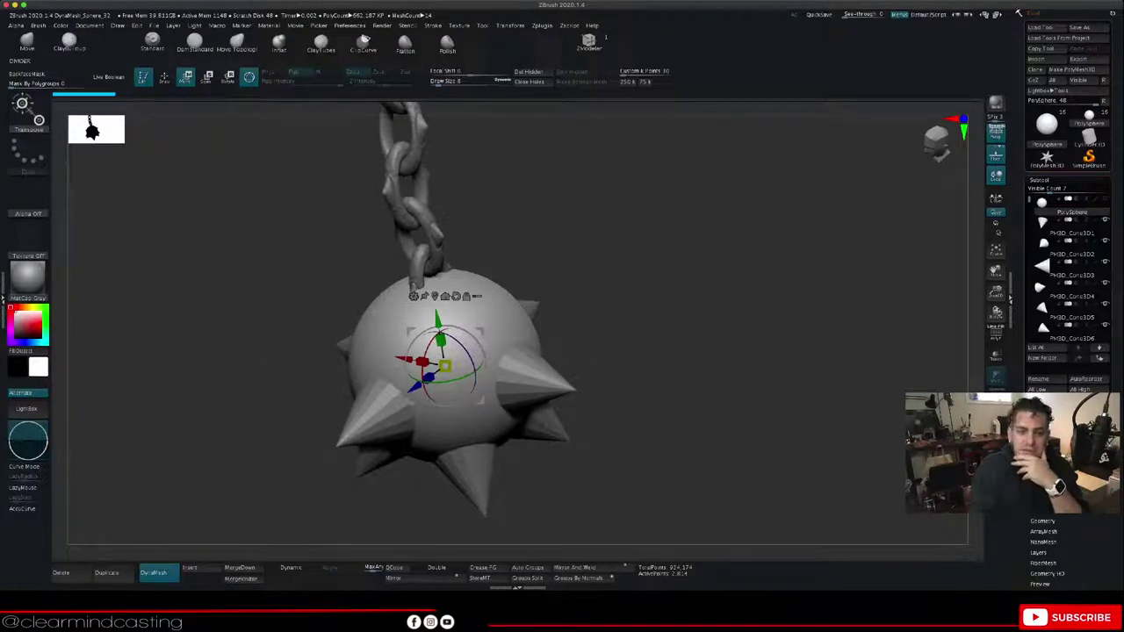
left_click_drag(703, 299, 426, 364)
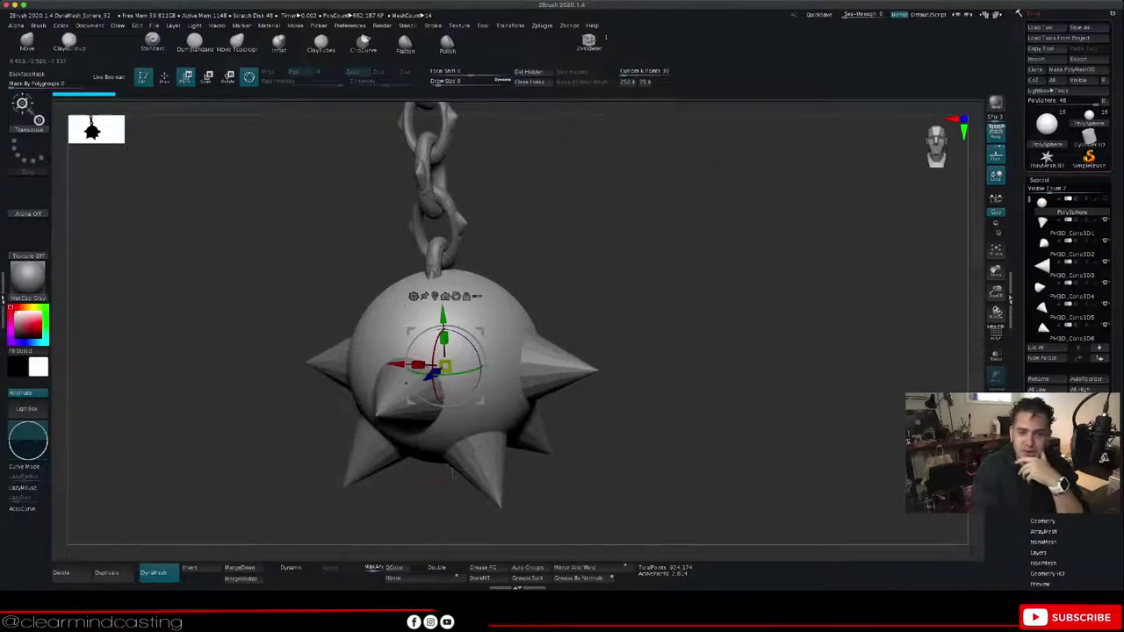
left_click_drag(615, 360, 689, 440)
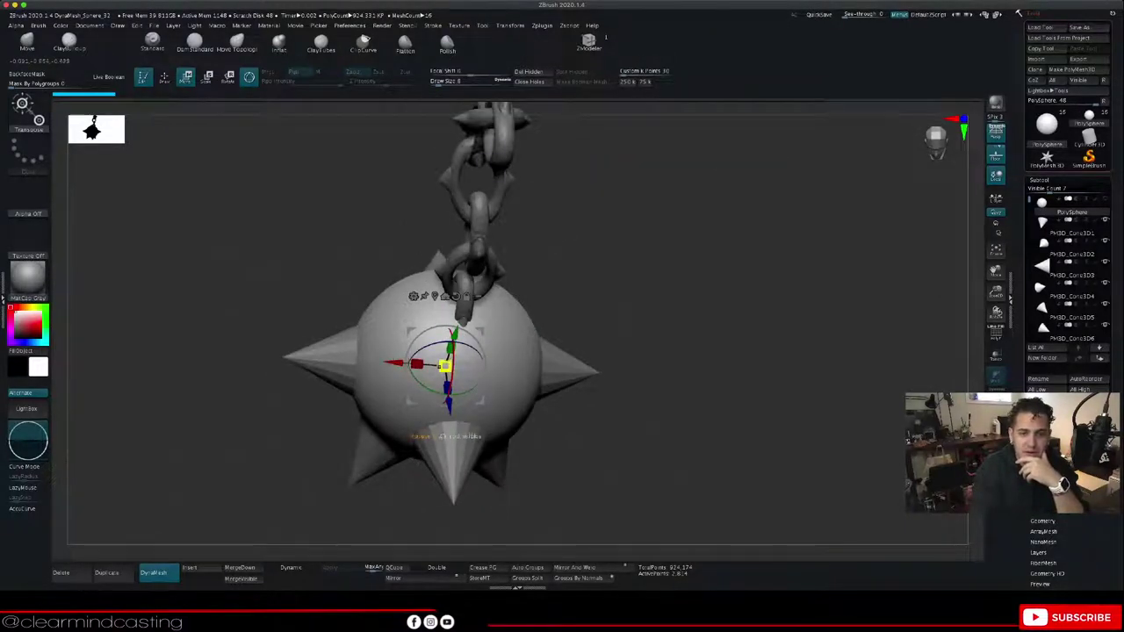
left_click_drag(615, 351, 641, 421)
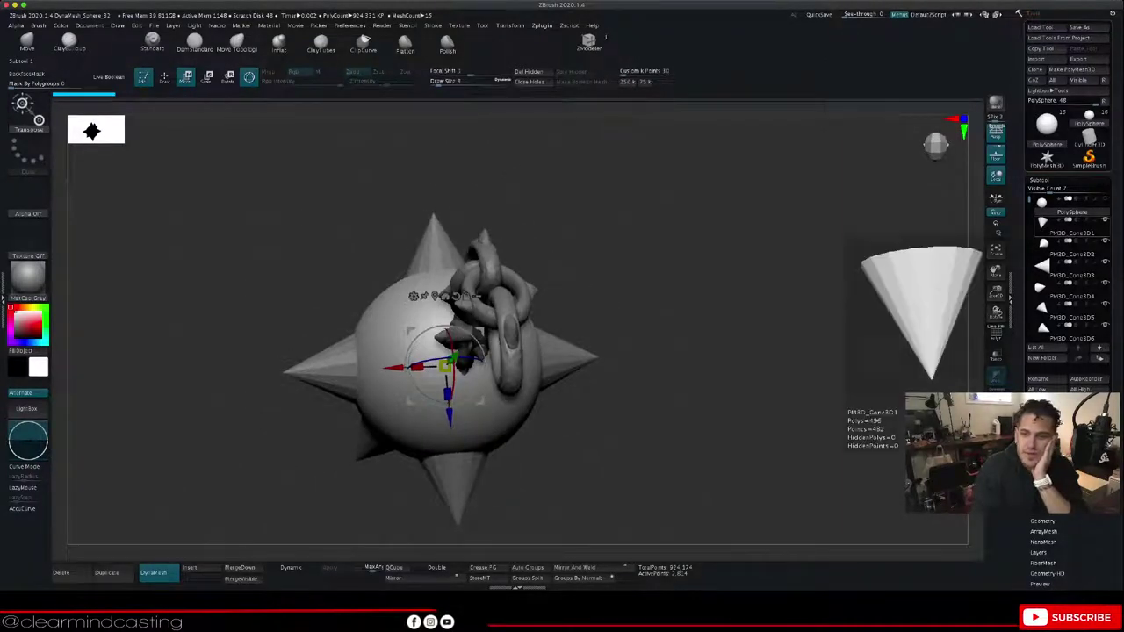
Step: Go through the first four cone subtools to identify which spike on the sphere each one is
left_click(1072, 233)
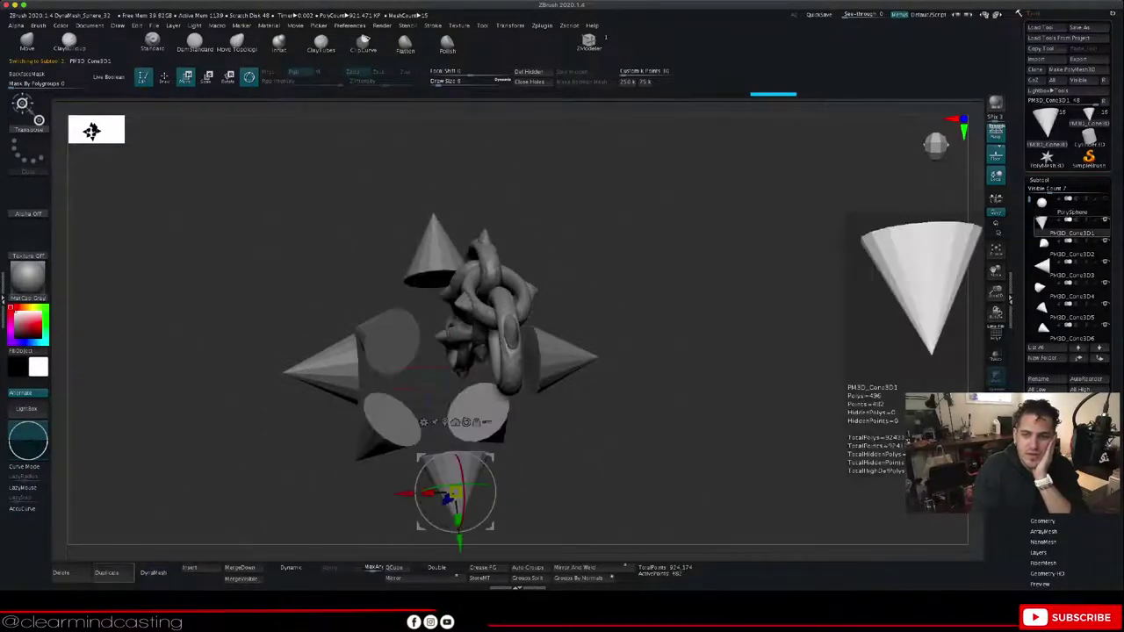
left_click(1105, 200)
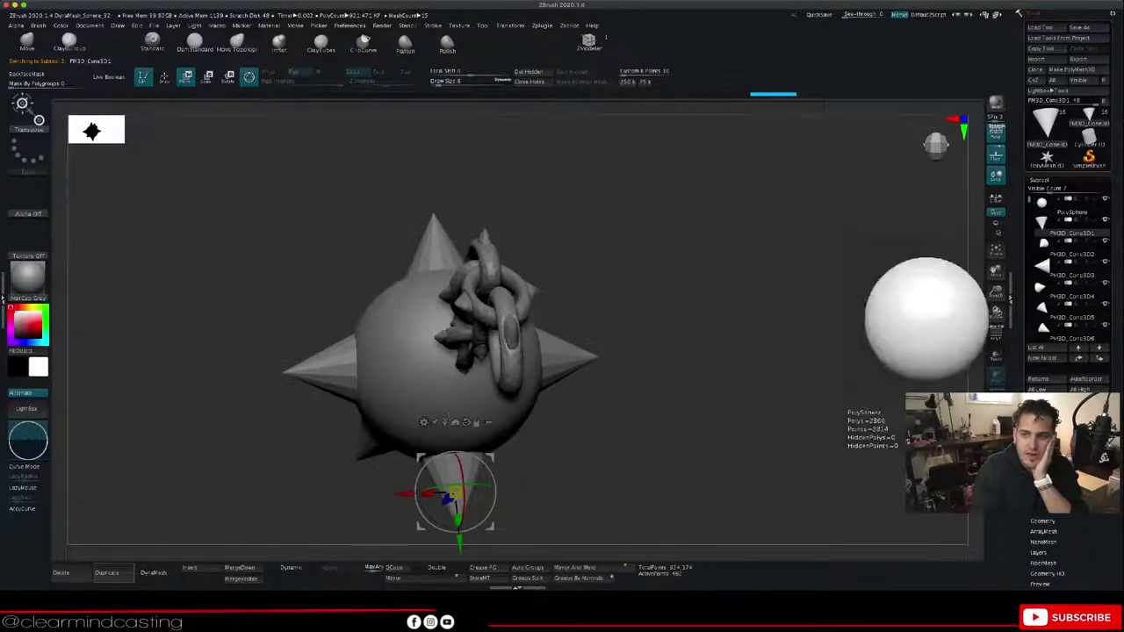
left_click(1071, 252)
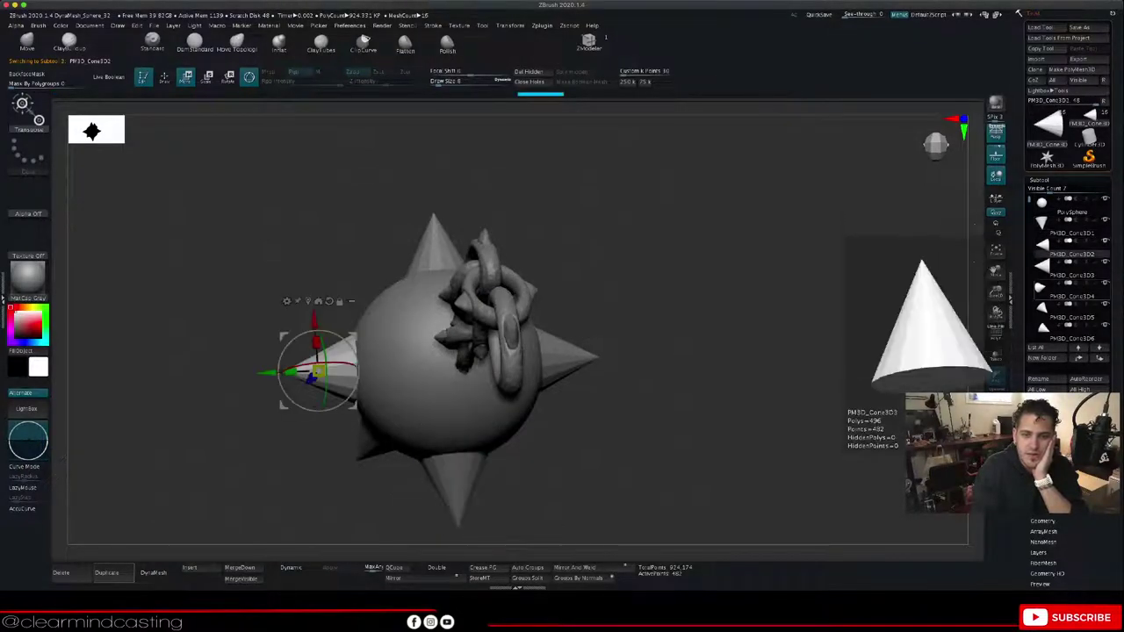
left_click(1071, 273)
left_click(1043, 290)
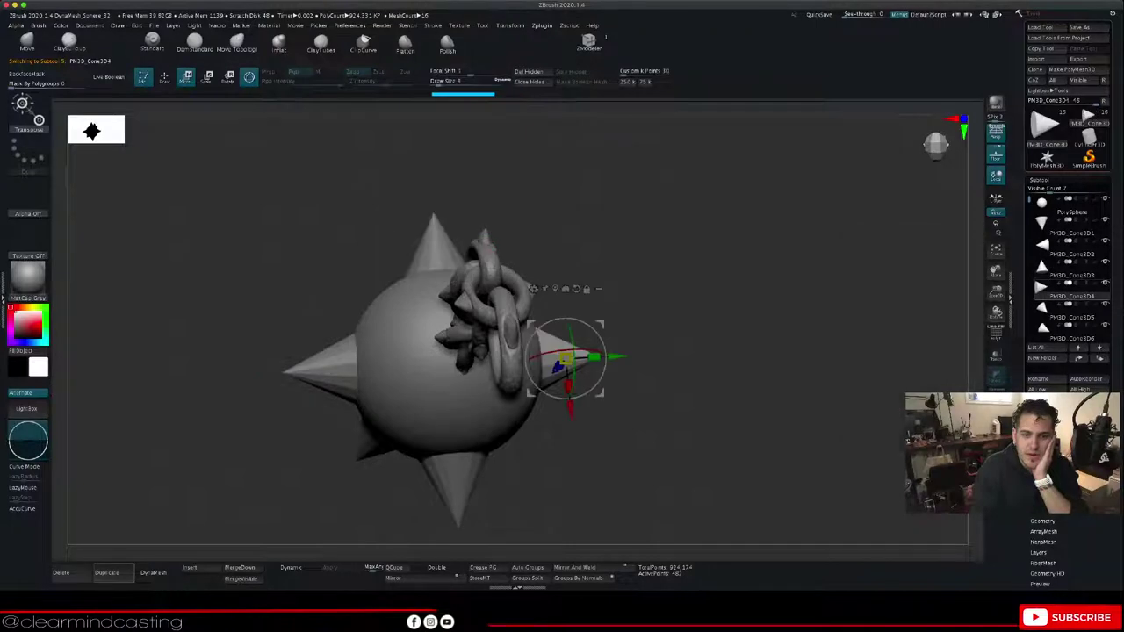
left_click_drag(720, 421, 628, 312)
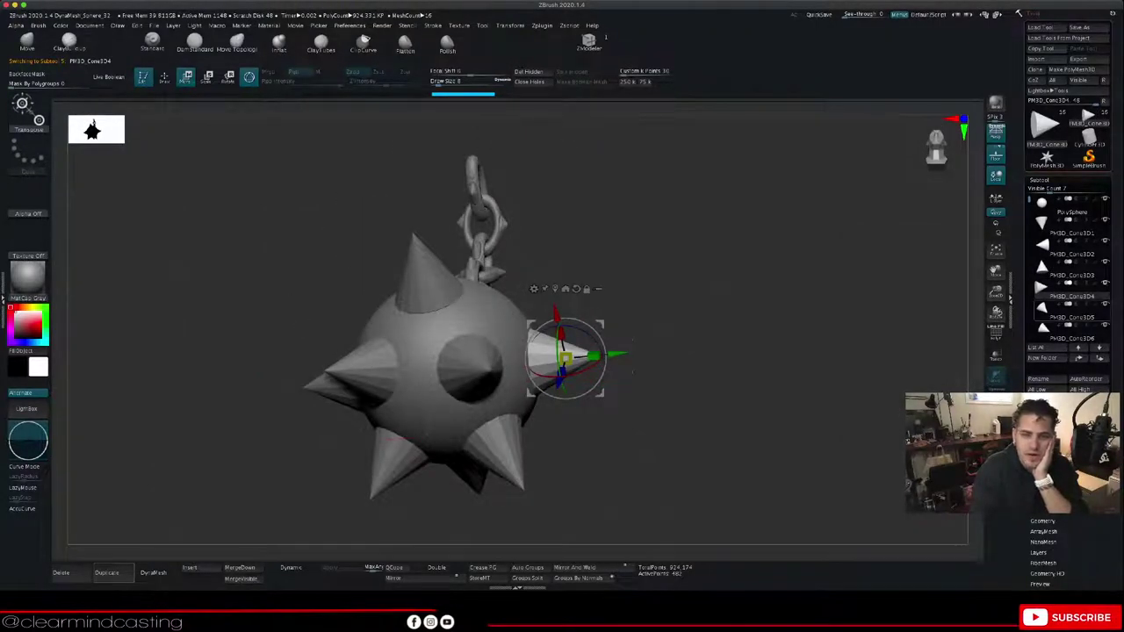
Step: Merge spike PM3D_Cone3D5 with the cone below it, and PM3D_Cone3D7 with PM3D_Cone3D8, into two pairs
left_click(1044, 310)
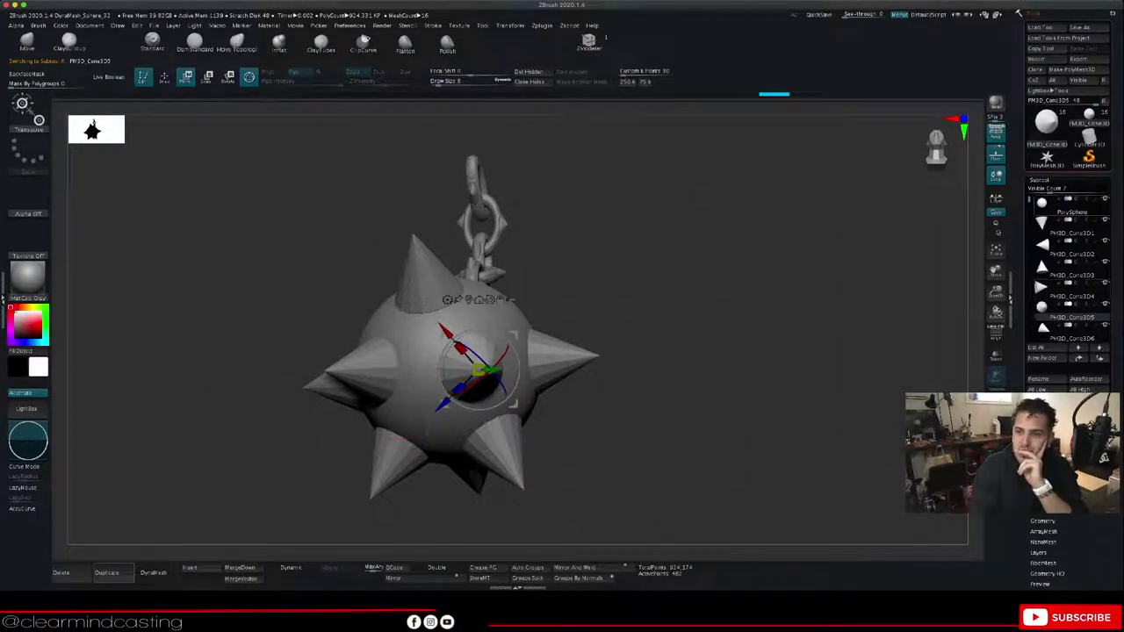
left_click_drag(1029, 200, 1029, 213)
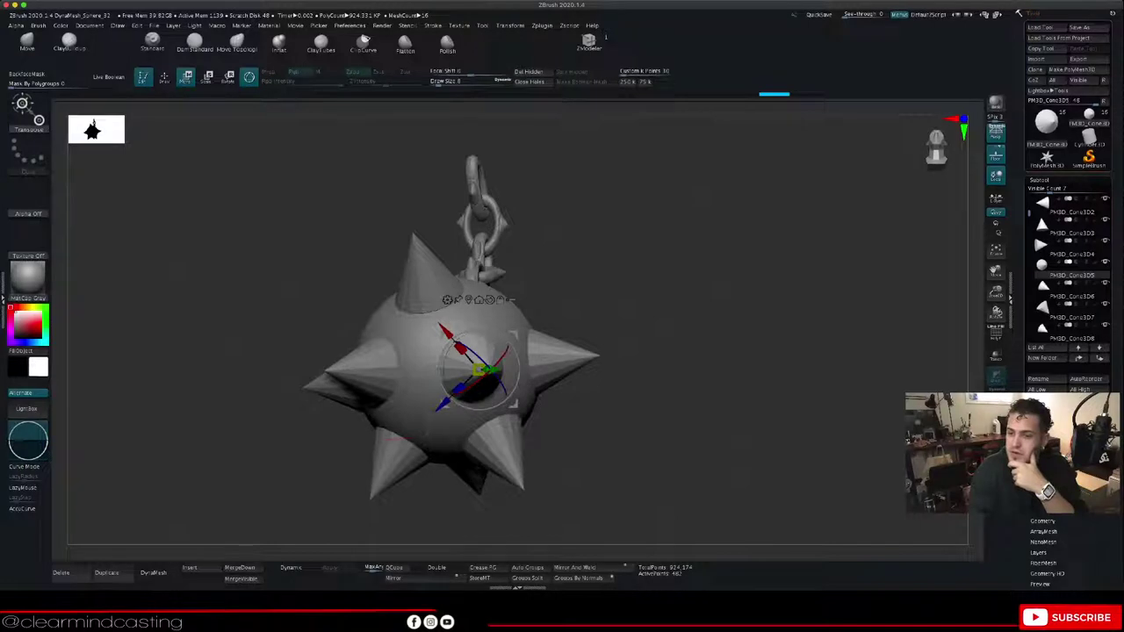
left_click(1039, 453)
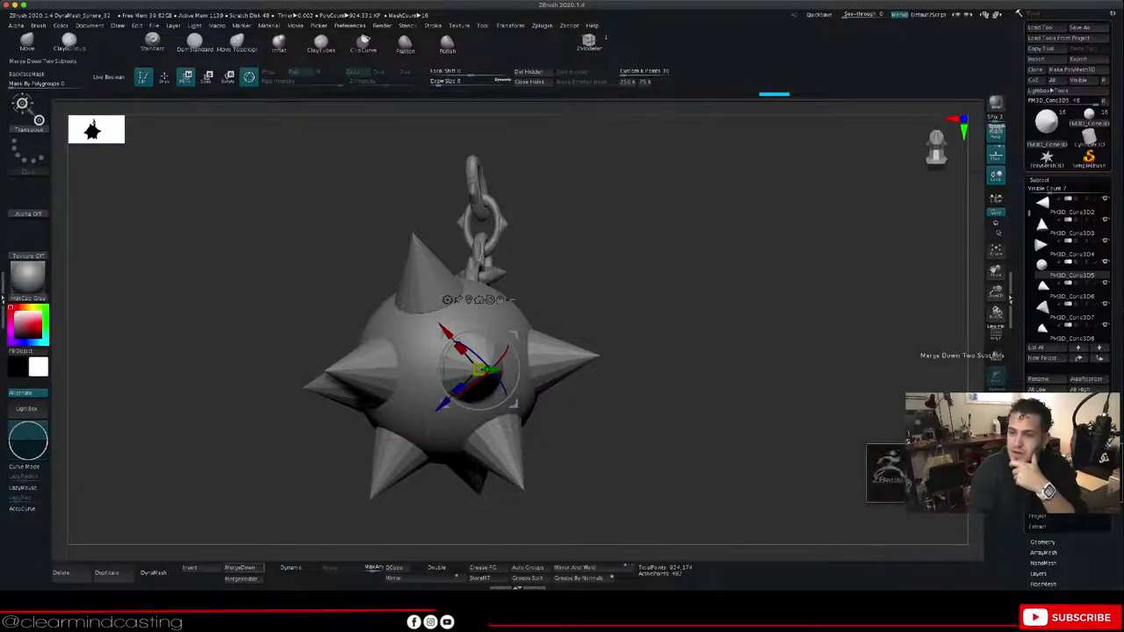
key("Return")
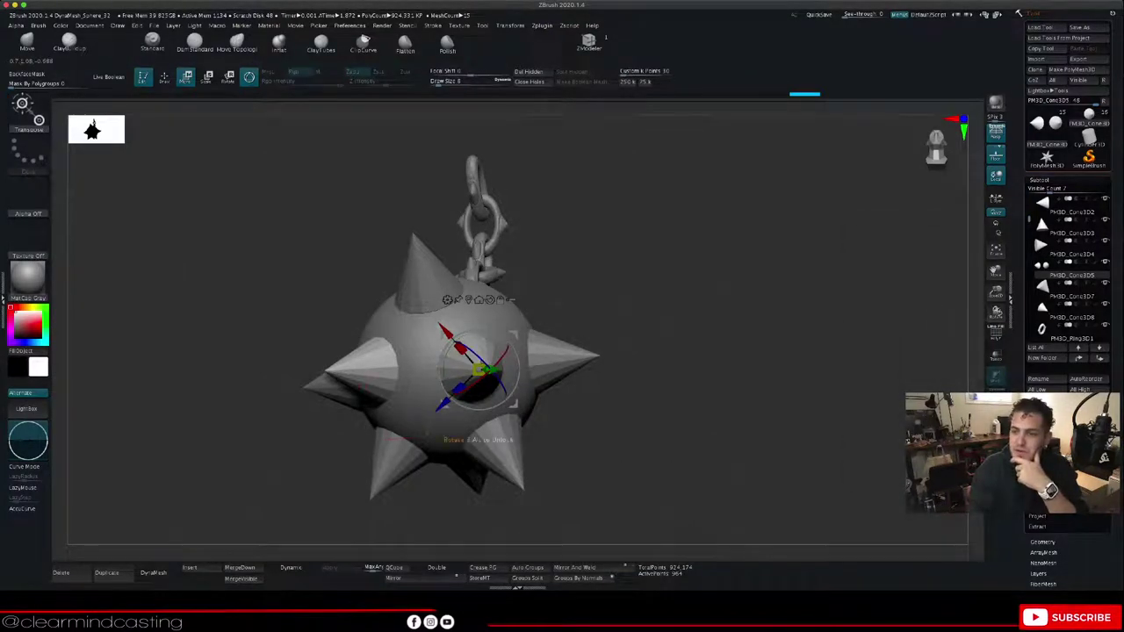
left_click(1045, 288)
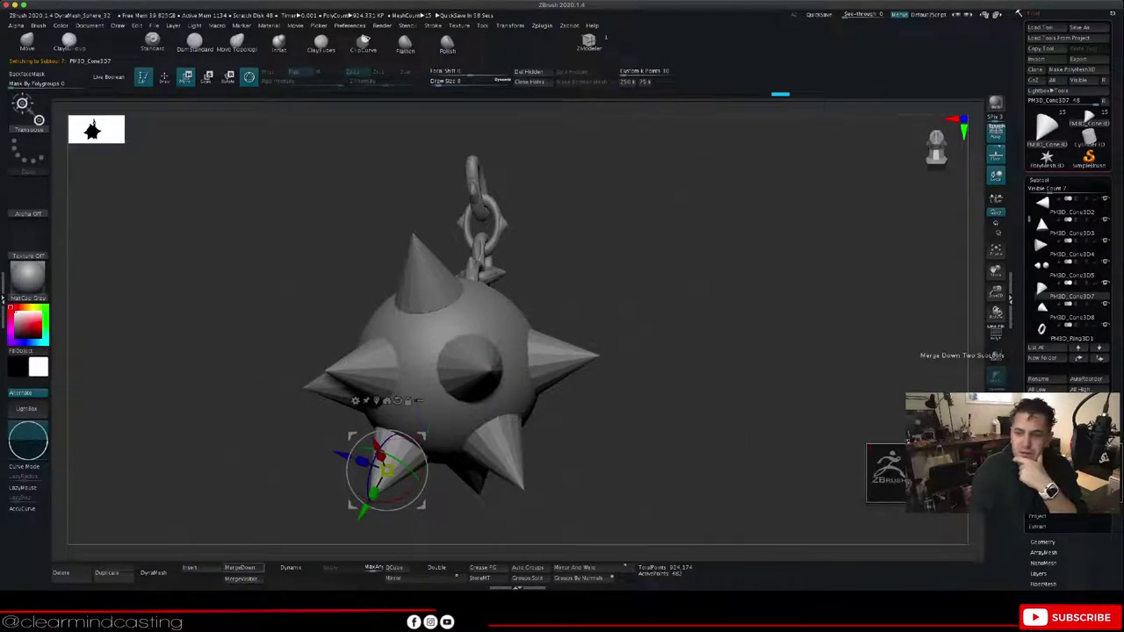
key("Return")
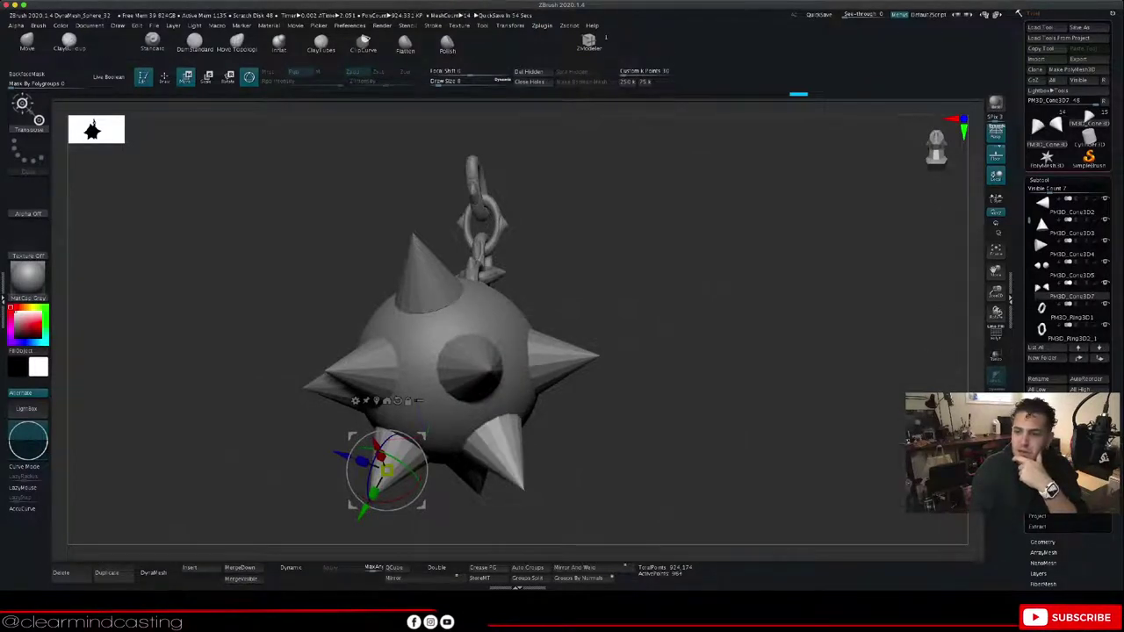
Step: Merge the two spike pairs into a single four-spike subtool under PM3D_Cone3D5
left_click(1045, 268)
left_click(1045, 288)
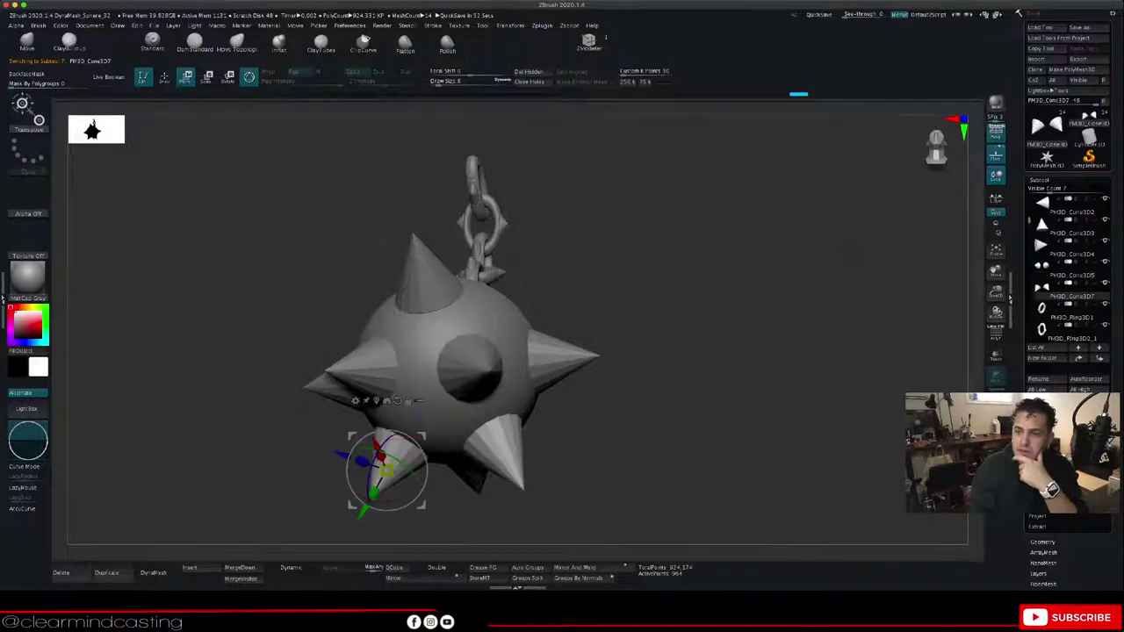
left_click(1045, 268)
key("ctrl+z")
key("ctrl+shift+z")
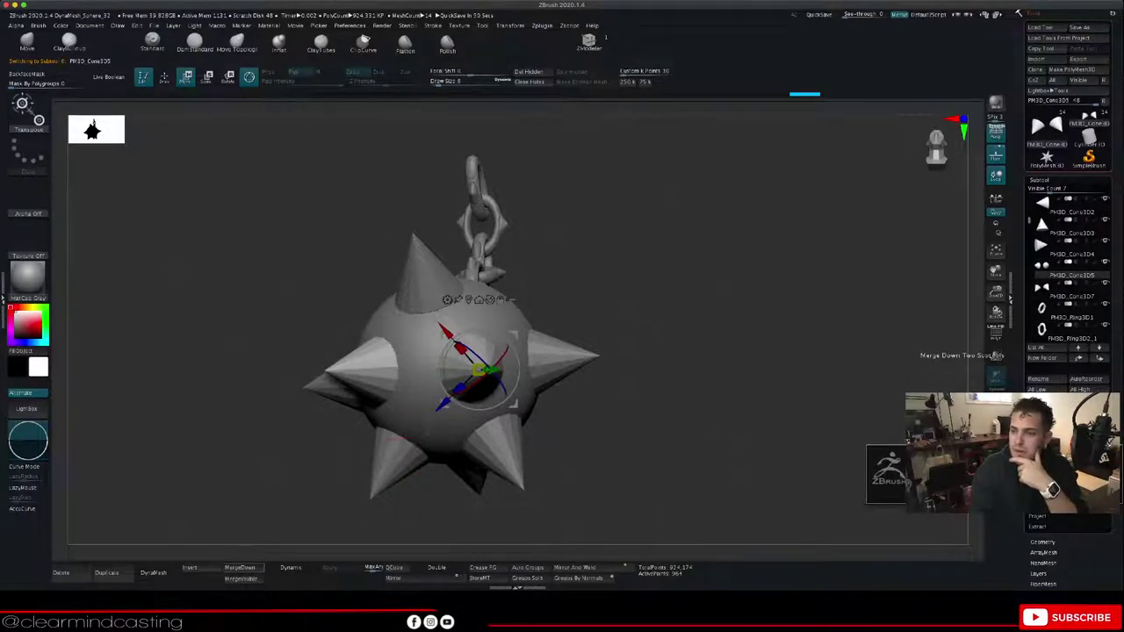
key("Return")
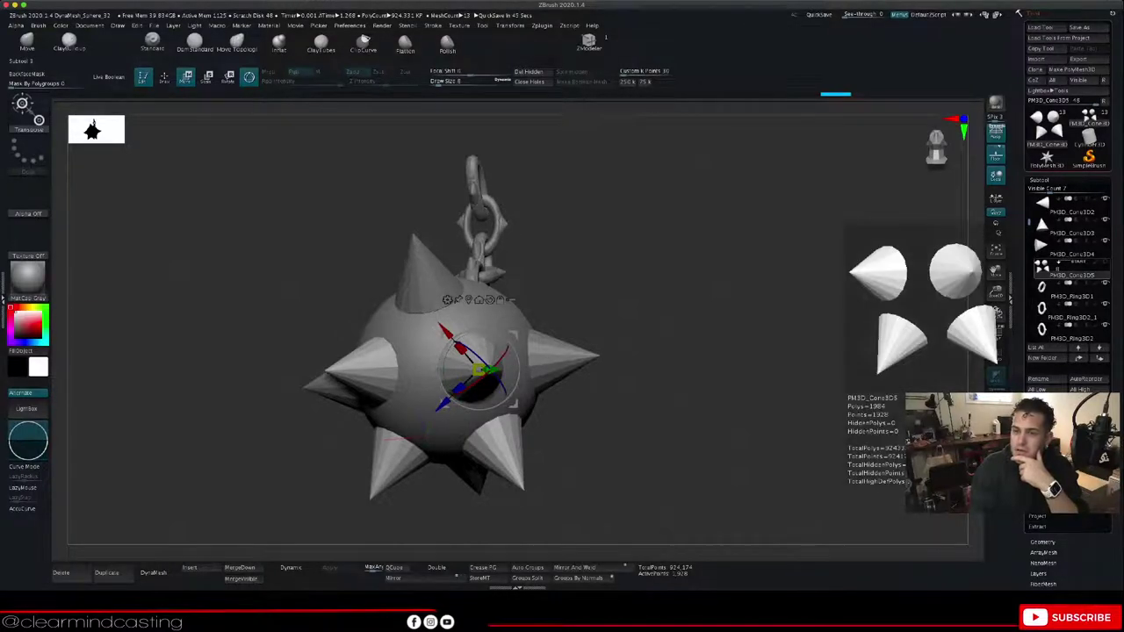
Step: Duplicate the merged four-spike subtool, select the copy, and shift and rotate it toward the sphere's upper half
left_click_drag(746, 290, 782, 385)
left_click(1070, 291)
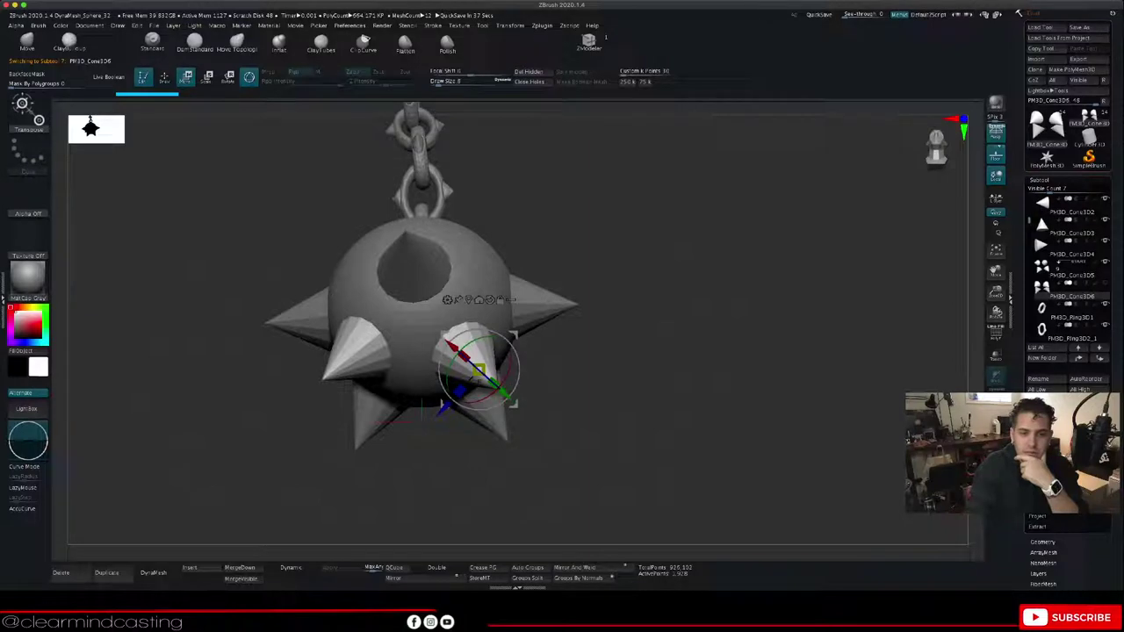
left_click_drag(503, 392, 415, 300)
left_click_drag(633, 316, 654, 395)
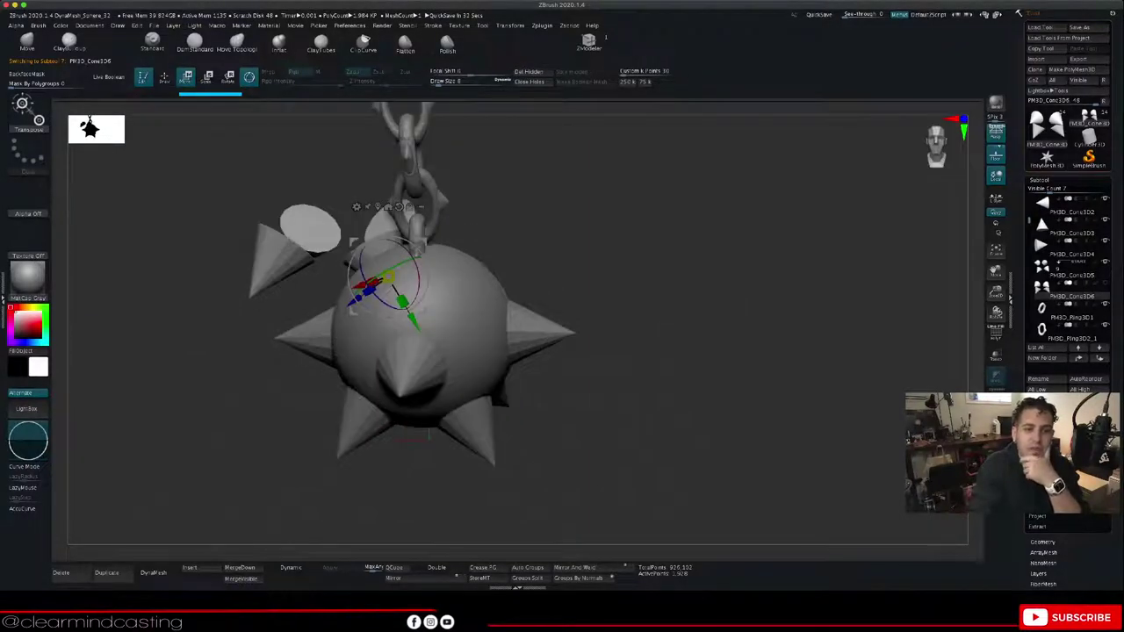
left_click_drag(350, 283, 425, 259)
left_click_drag(633, 316, 588, 330)
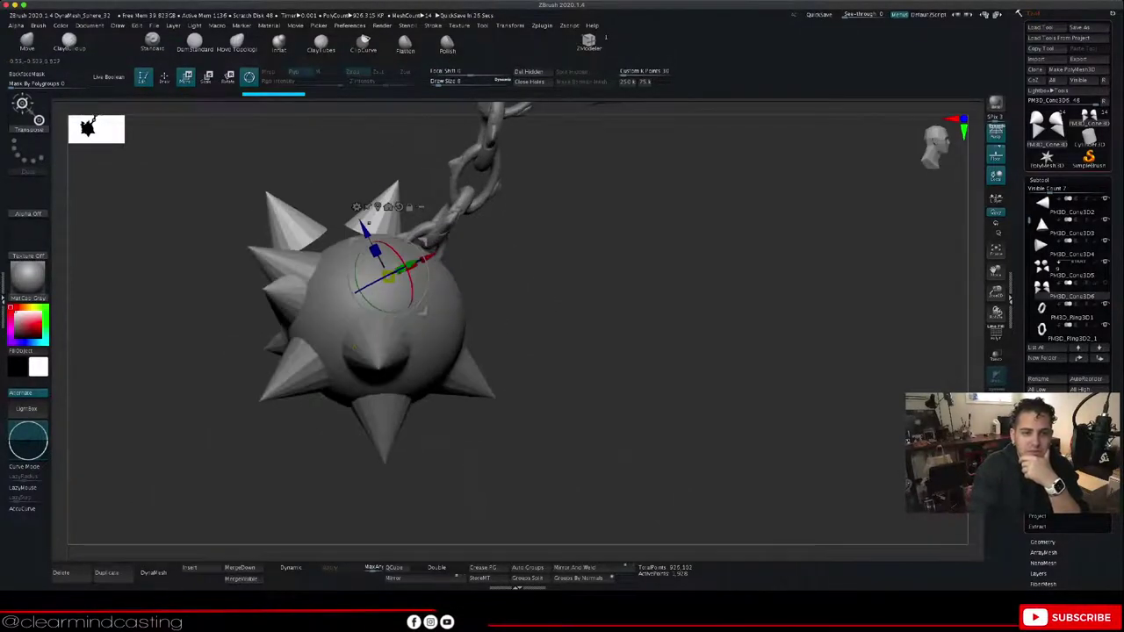
Step: Lift the copied spikes above the sphere, try further repositioning, and undo the last adjustment
left_click_drag(364, 228, 335, 165)
left_click_drag(632, 316, 575, 373)
left_click_drag(344, 220, 246, 223)
left_click_drag(238, 168, 288, 279)
left_click_drag(355, 309, 541, 230)
key("super+z")
Step: Shift the copied spikes back over the sphere and lower them toward its upper half around the chain
left_click_drag(632, 307, 606, 408)
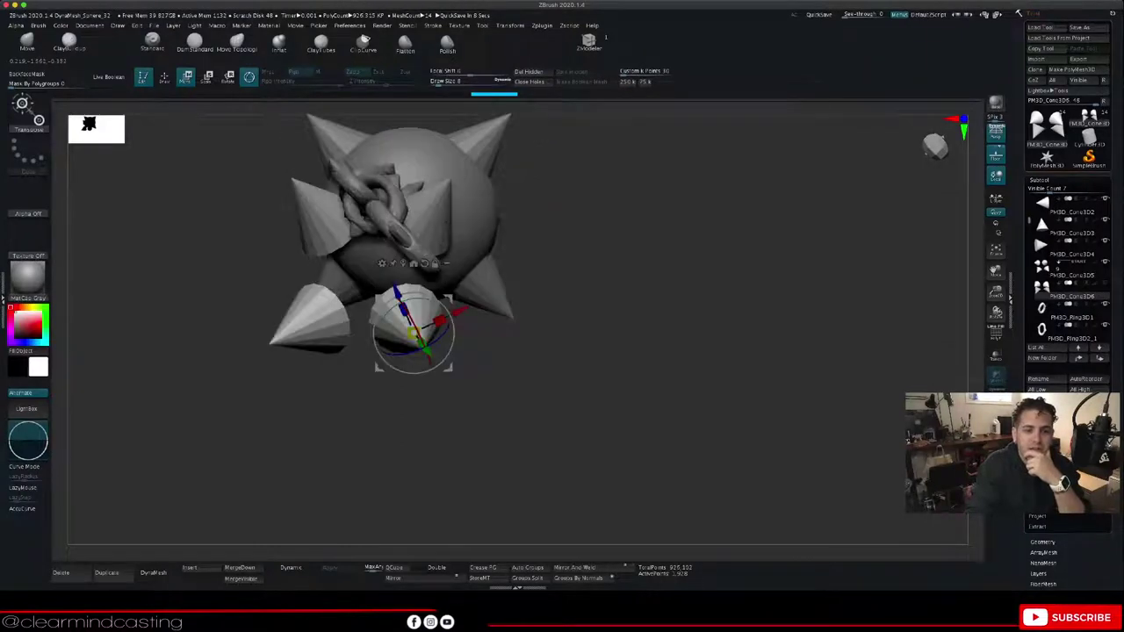
left_click_drag(397, 291, 374, 244)
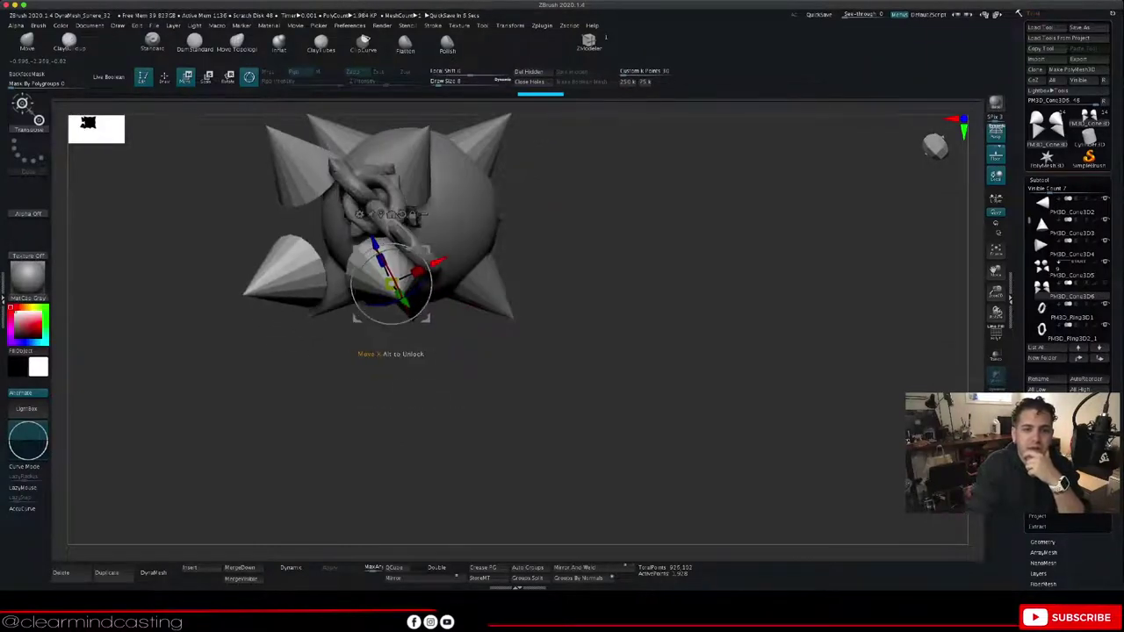
left_click_drag(440, 263, 490, 237)
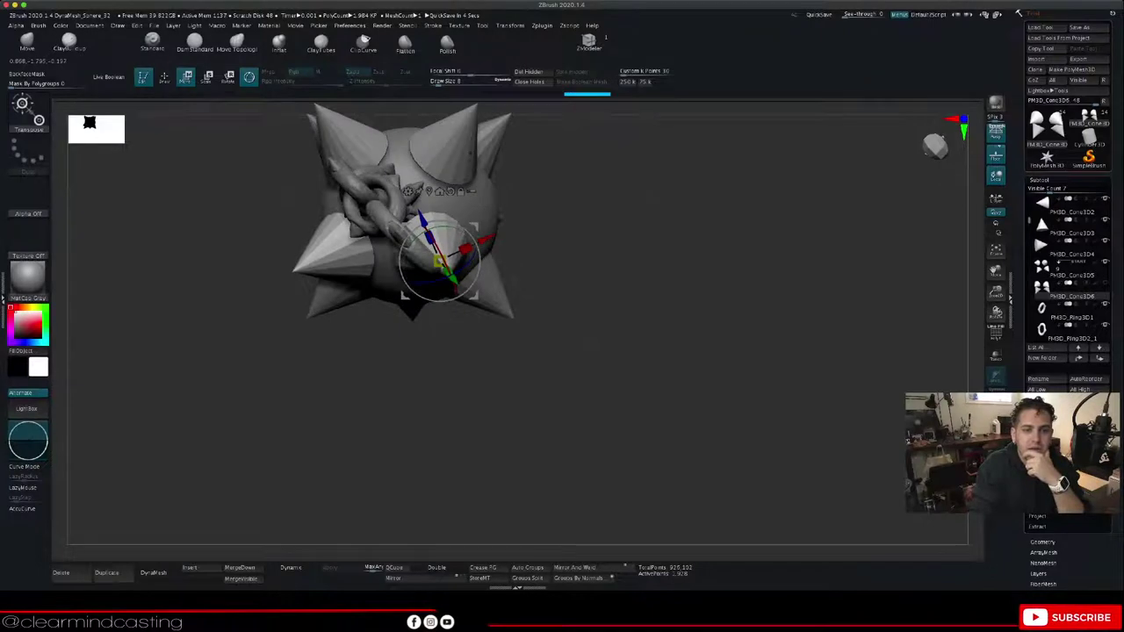
left_click_drag(571, 347, 644, 381)
left_click_drag(423, 212, 453, 299)
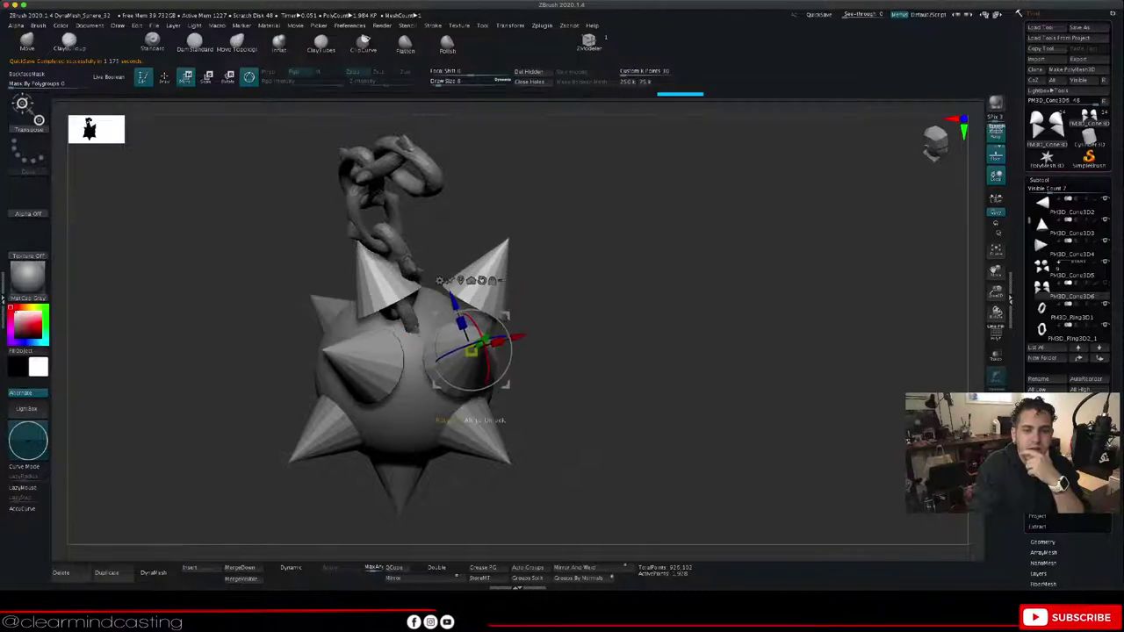
left_click_drag(521, 334, 477, 349)
Step: Realign the copied spikes with the sphere from above, then lower them onto its upper half
left_click_drag(579, 351, 584, 430)
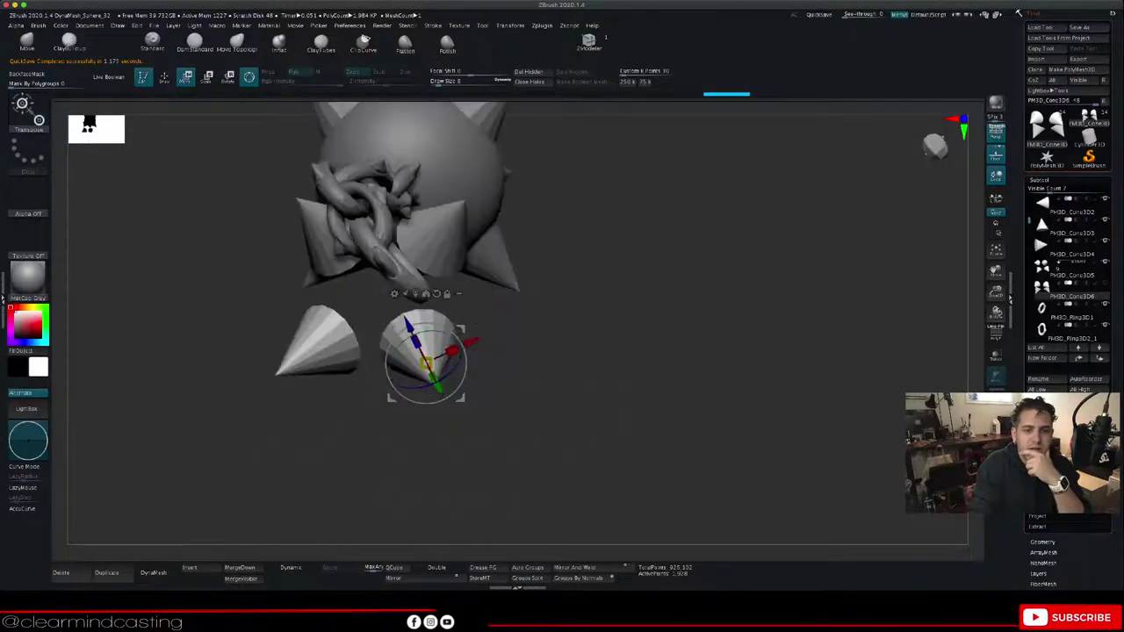
left_click_drag(439, 394, 392, 304)
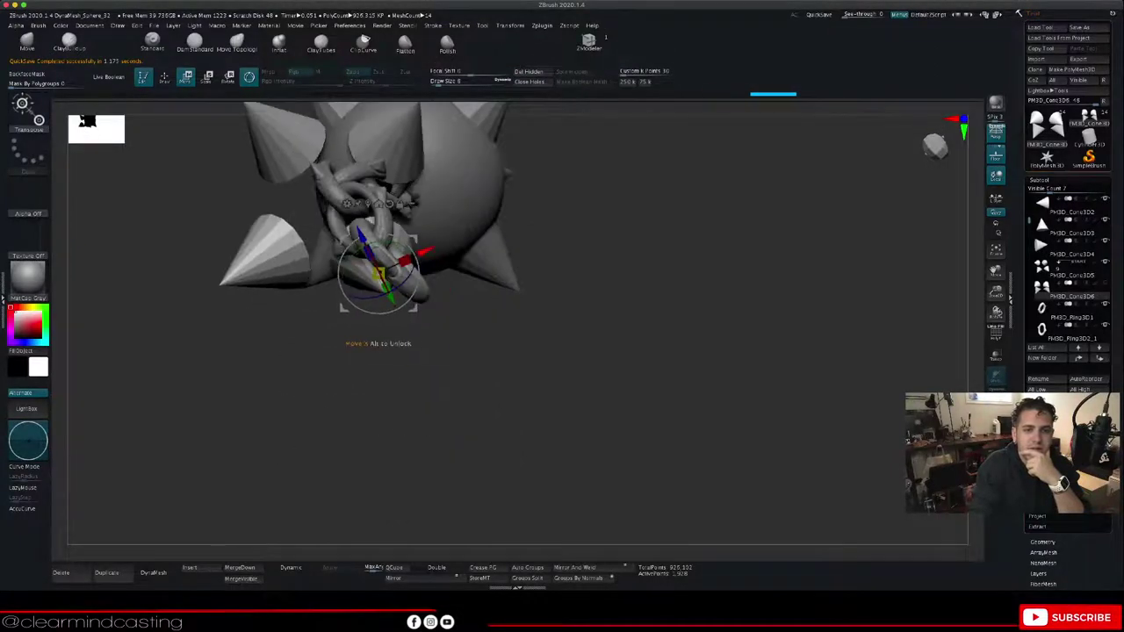
left_click_drag(425, 252, 491, 224)
mouse_move(562, 396)
left_mouse_down()
mouse_move(623, 325)
mouse_move(623, 386)
mouse_move(684, 395)
mouse_move(562, 395)
left_mouse_up()
left_click_drag(475, 225, 475, 263)
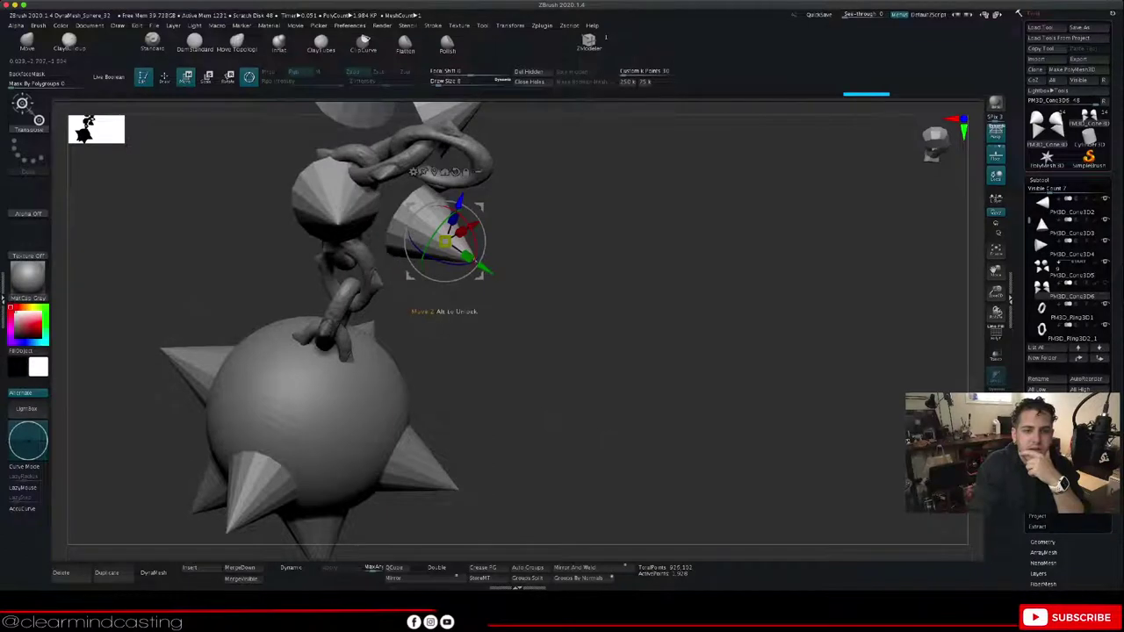
left_click_drag(459, 201, 462, 414)
Step: Fine-tune the copied spikes' tilt, height and sideways position so their bases sit evenly around the chain
left_click_drag(402, 381, 384, 340)
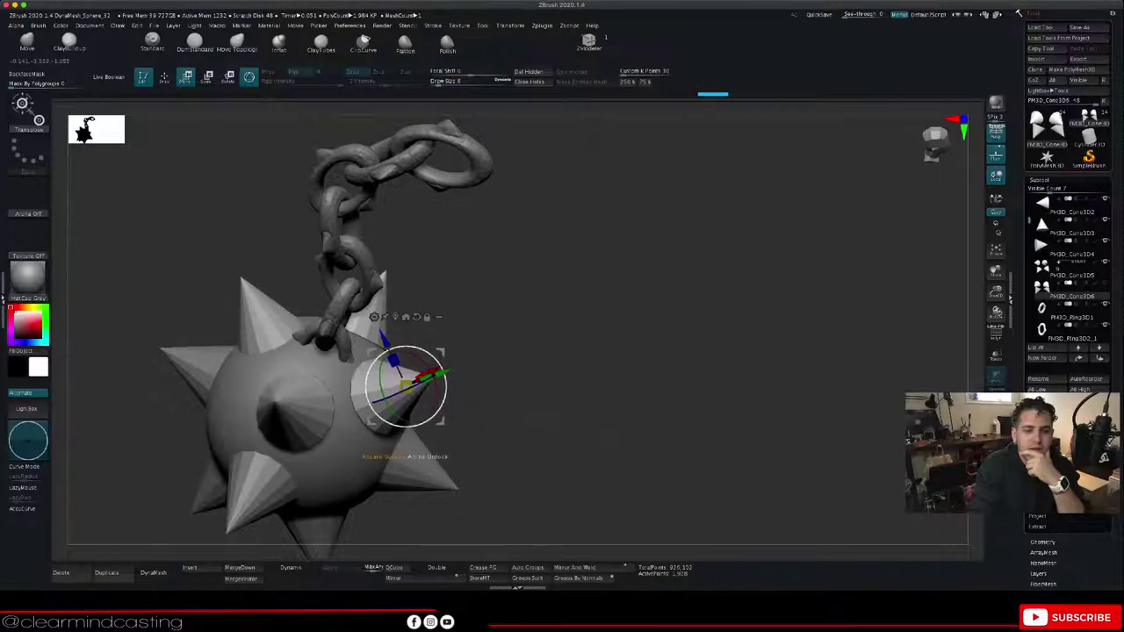
left_click_drag(446, 393, 430, 378)
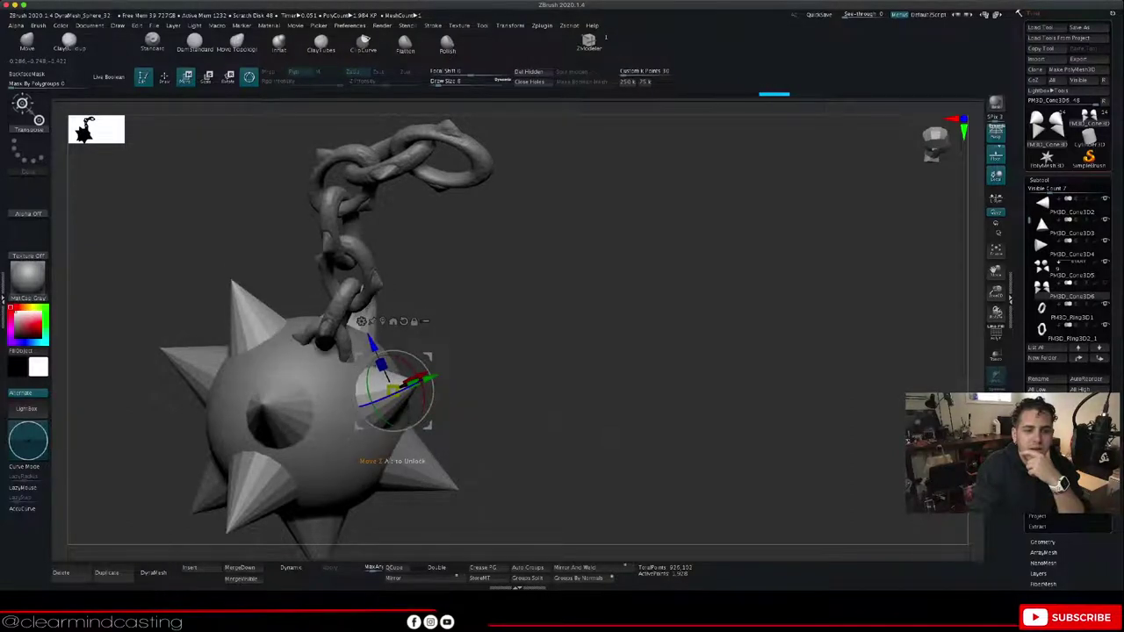
left_click_drag(372, 345, 370, 339)
left_click_drag(579, 368, 553, 483)
left_click_drag(424, 348, 427, 344)
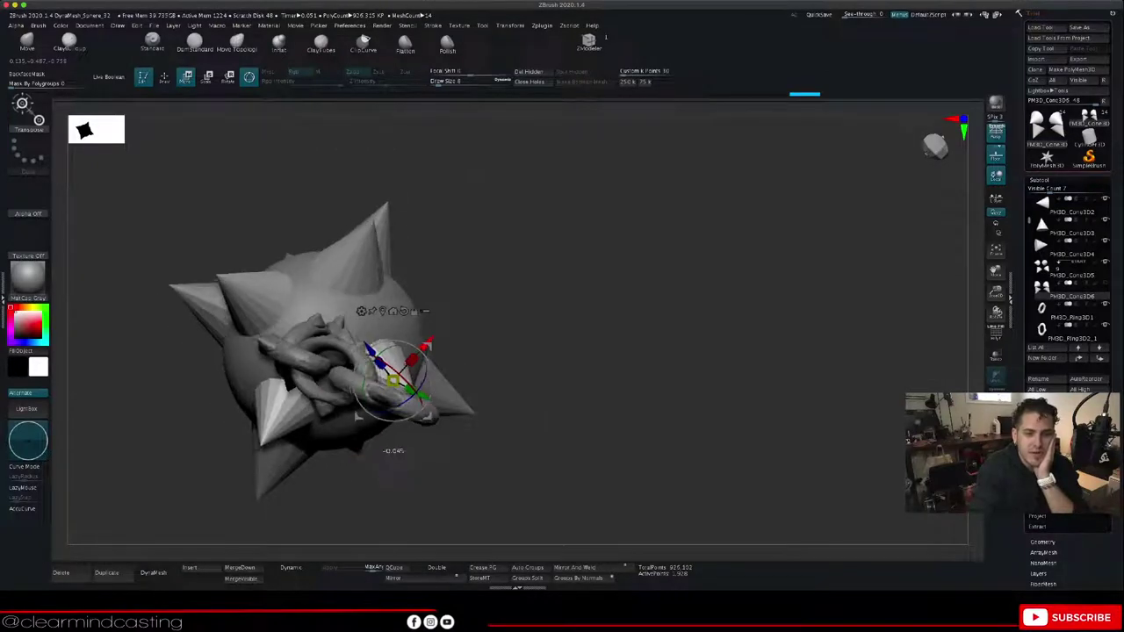
left_click_drag(422, 395, 428, 399)
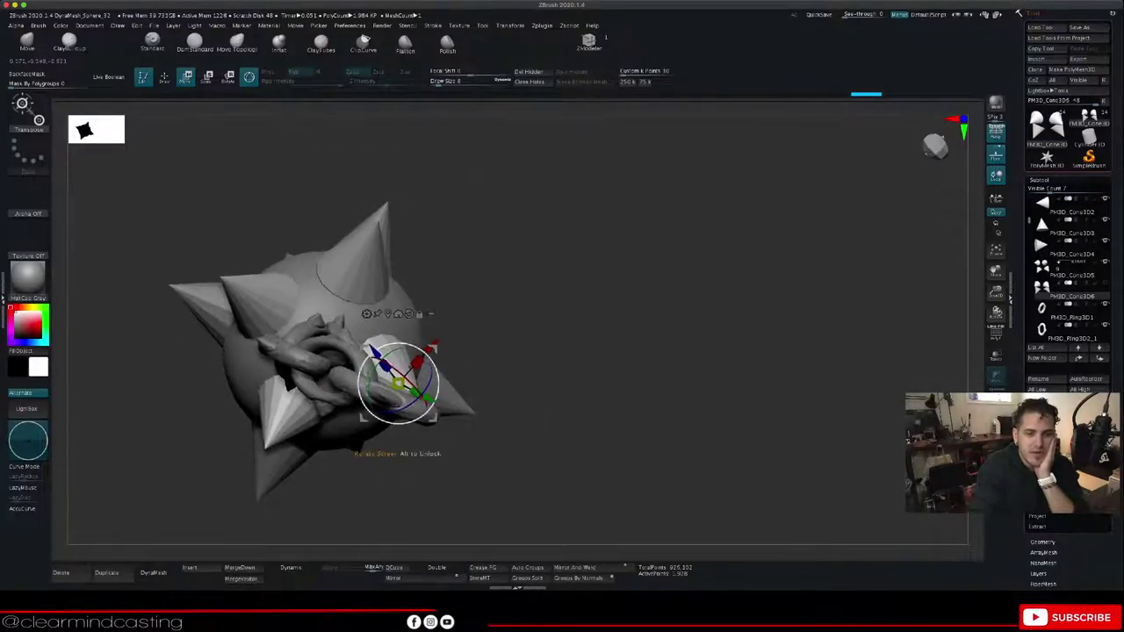
mouse_move(430, 347)
left_mouse_down()
mouse_move(366, 371)
mouse_move(429, 354)
left_mouse_up()
Step: Adjust the copied spikes' angle and nudge their height and depth against the sphere's surface
left_click_drag(545, 439, 641, 325)
left_click_drag(599, 264, 469, 329)
left_click_drag(368, 384, 422, 371)
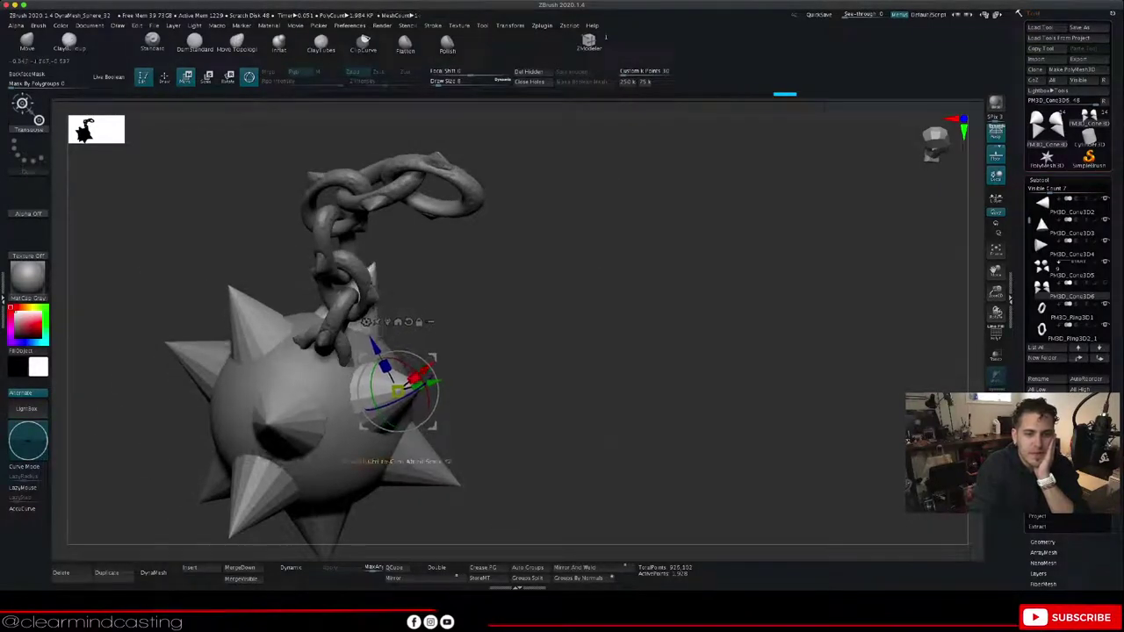
left_click_drag(384, 406, 392, 406)
left_click_drag(376, 348, 374, 344)
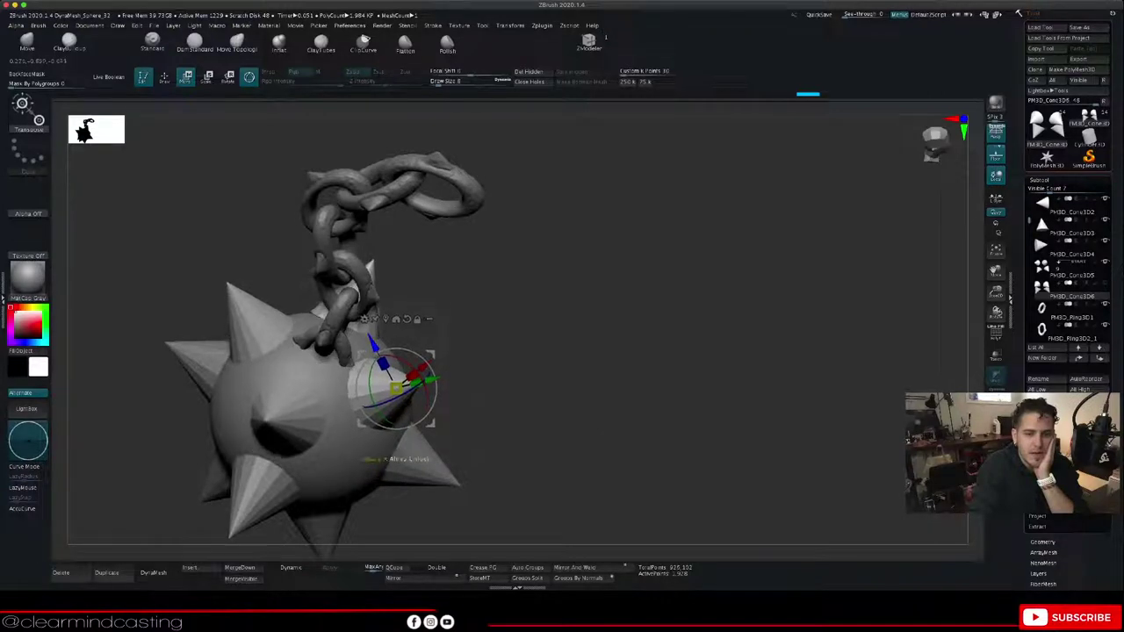
left_click_drag(433, 380, 427, 381)
left_click_drag(368, 344, 370, 348)
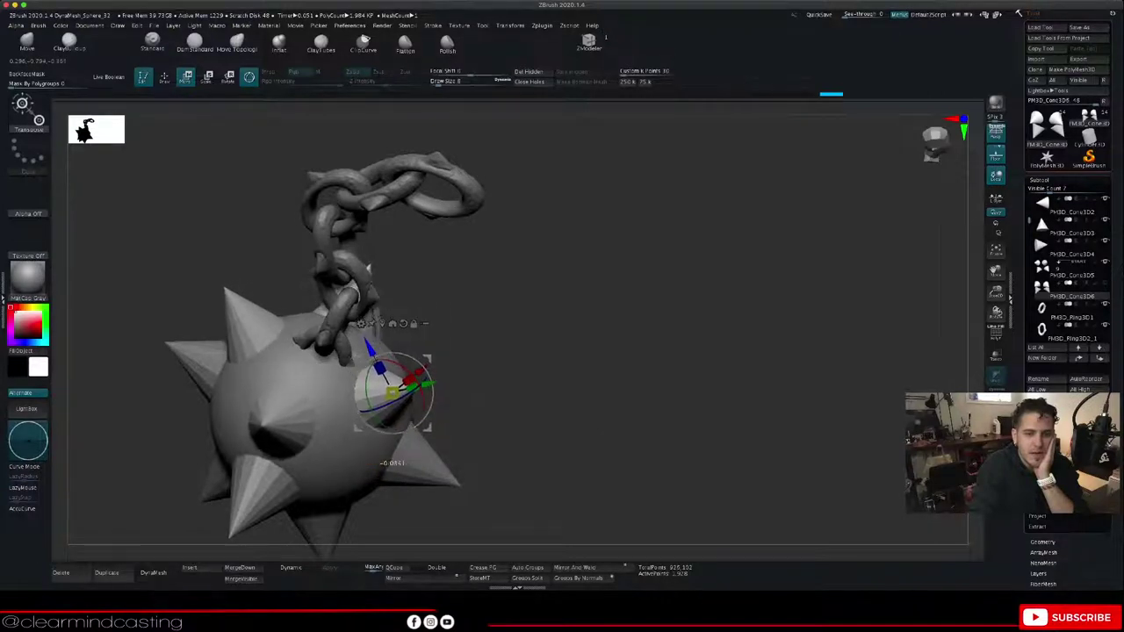
Step: Rotate the four copied spikes about their axes and move them back onto the sphere's upper half
mouse_move(597, 351)
left_mouse_down()
mouse_move(562, 378)
mouse_move(624, 421)
mouse_move(597, 474)
mouse_move(597, 377)
mouse_move(632, 360)
mouse_move(597, 364)
left_mouse_up()
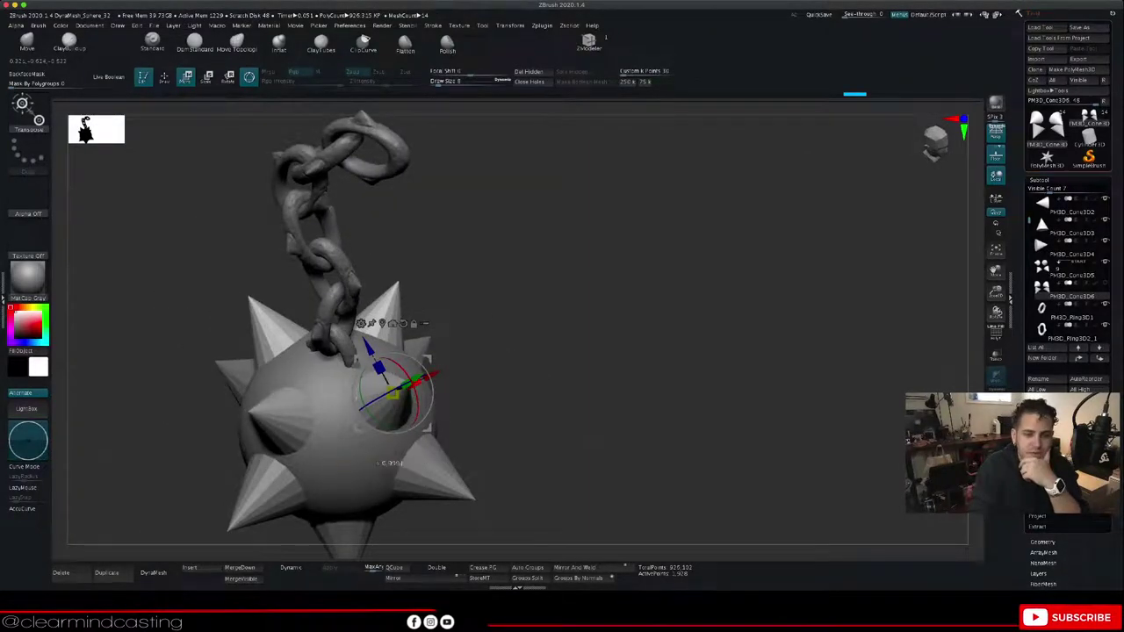
left_click_drag(416, 386, 416, 424)
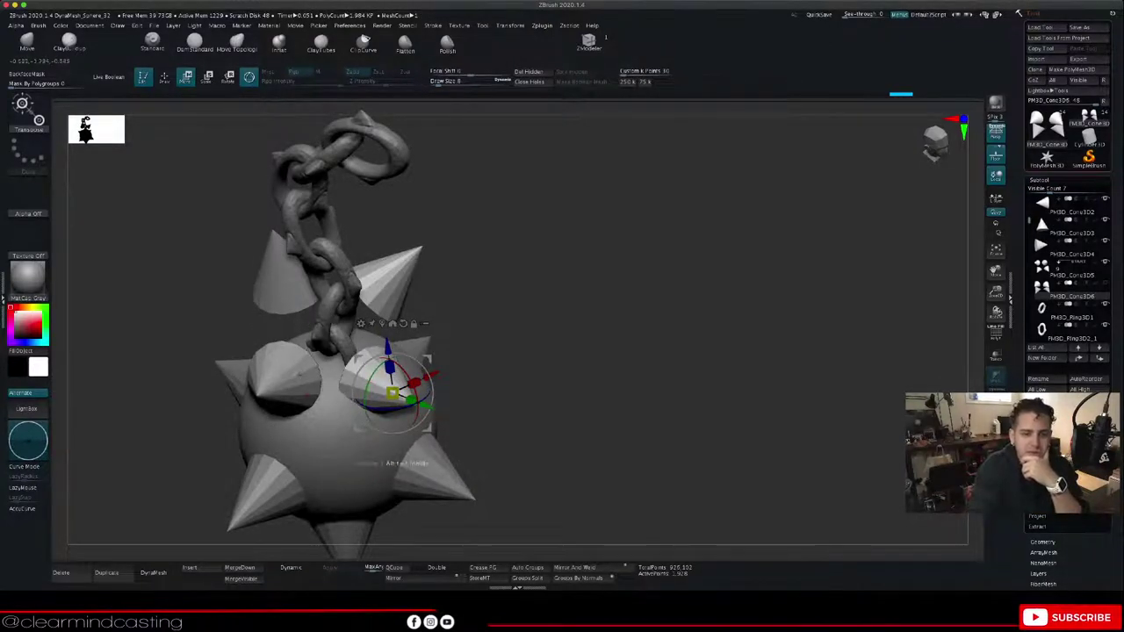
left_click_drag(379, 408, 423, 404)
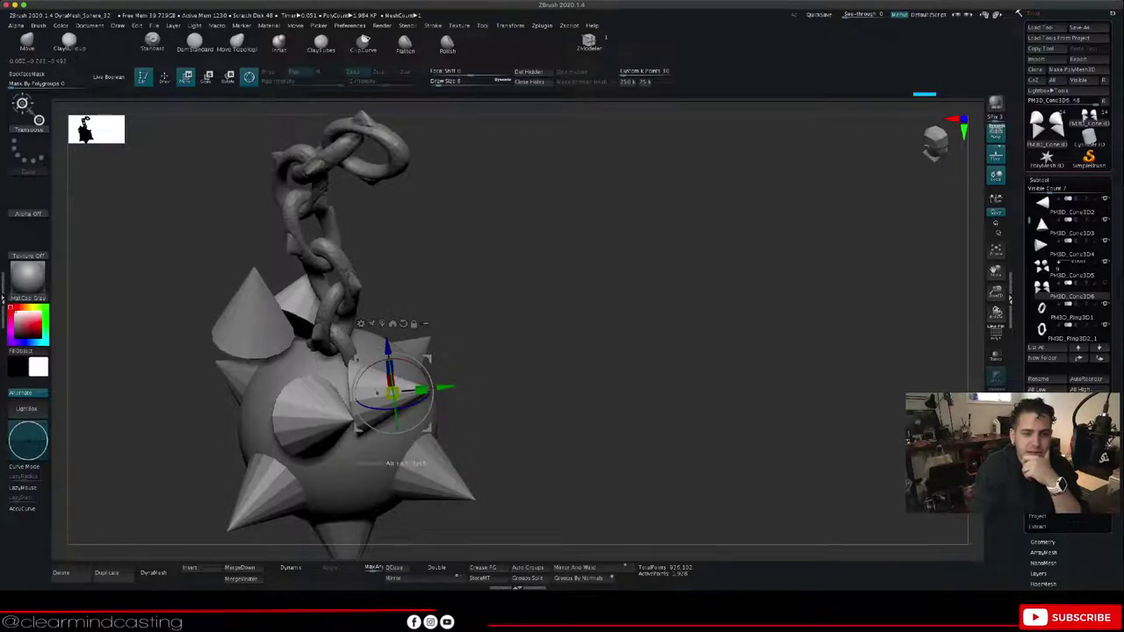
left_click_drag(357, 382, 366, 421)
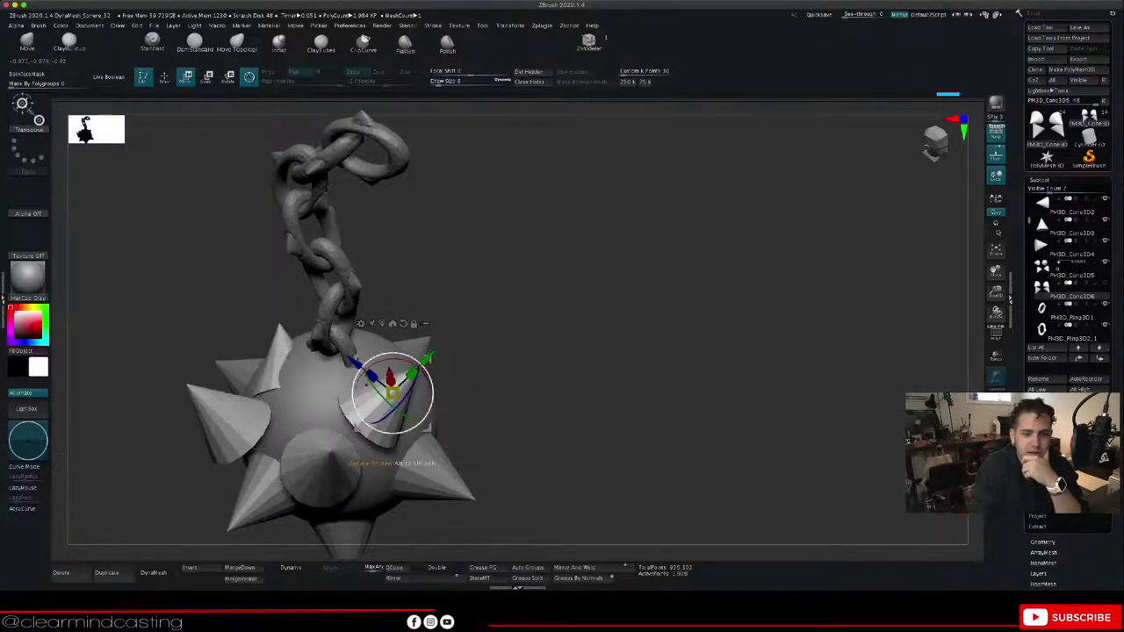
mouse_move(391, 378)
left_mouse_down()
mouse_move(393, 328)
mouse_move(436, 302)
left_mouse_up()
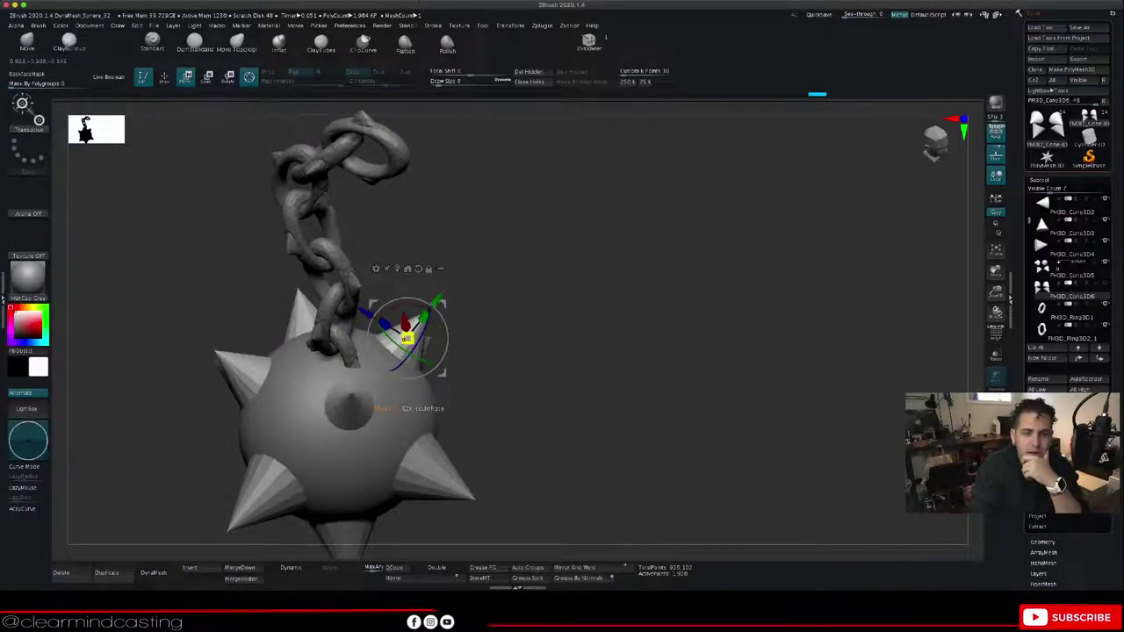
Step: Fine-tune the copied spikes' tilt and position from above so their bases sit evenly on the sphere around the chain
mouse_move(366, 313)
left_mouse_down()
mouse_move(378, 321)
mouse_move(362, 312)
left_mouse_up()
left_click_drag(518, 386, 527, 496)
mouse_move(399, 288)
left_mouse_down()
mouse_move(426, 314)
mouse_move(409, 308)
left_mouse_up()
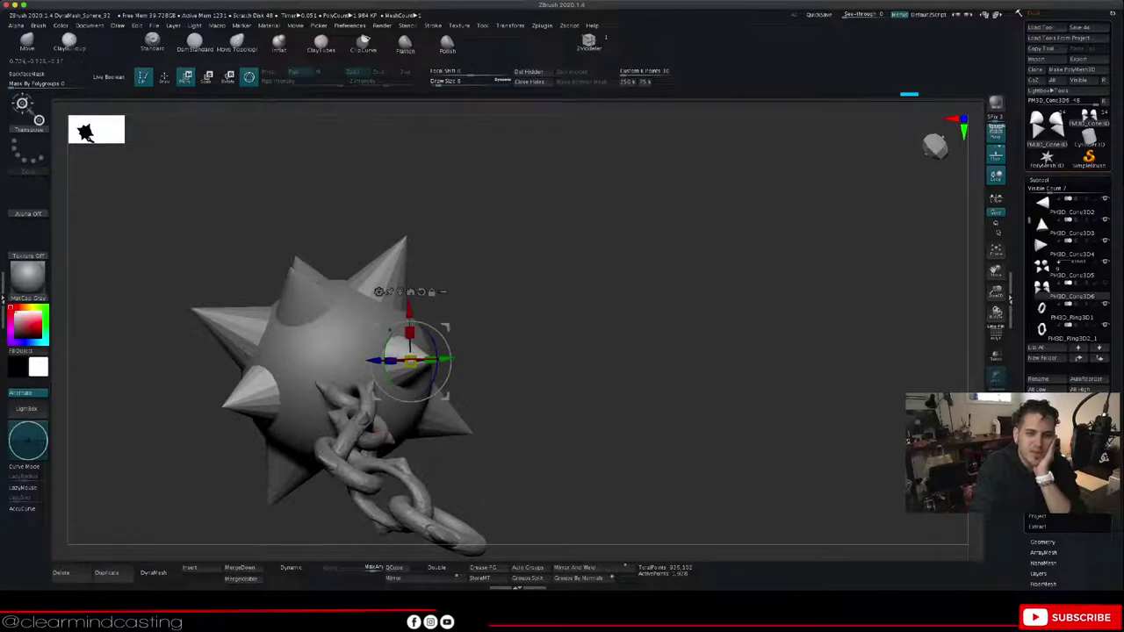
left_click_drag(520, 478, 562, 475)
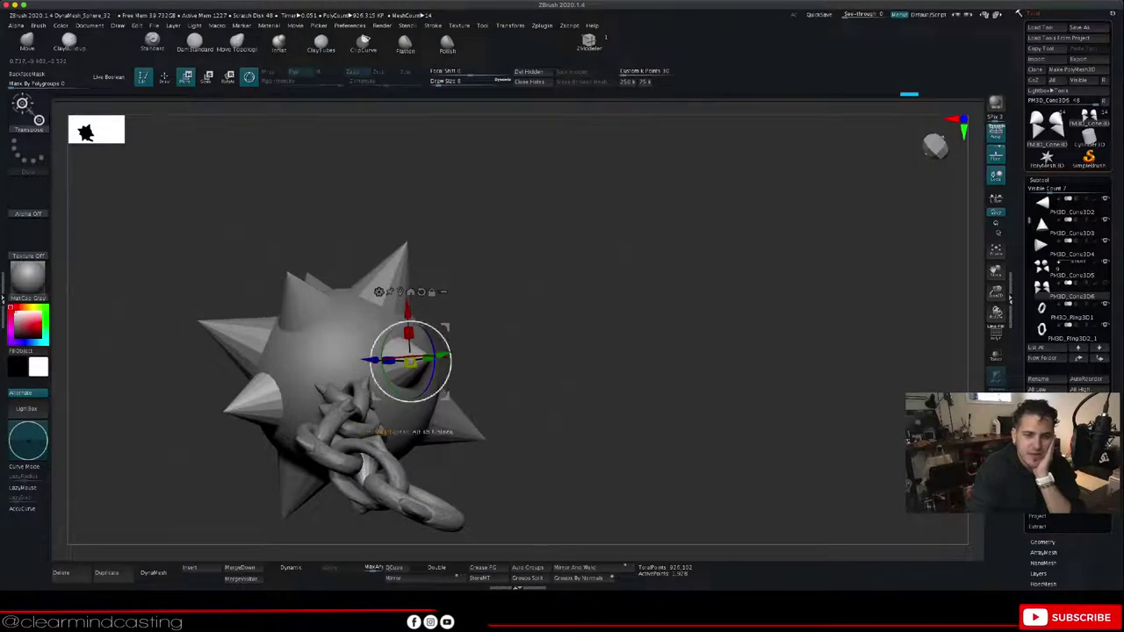
left_click_drag(445, 328, 456, 338)
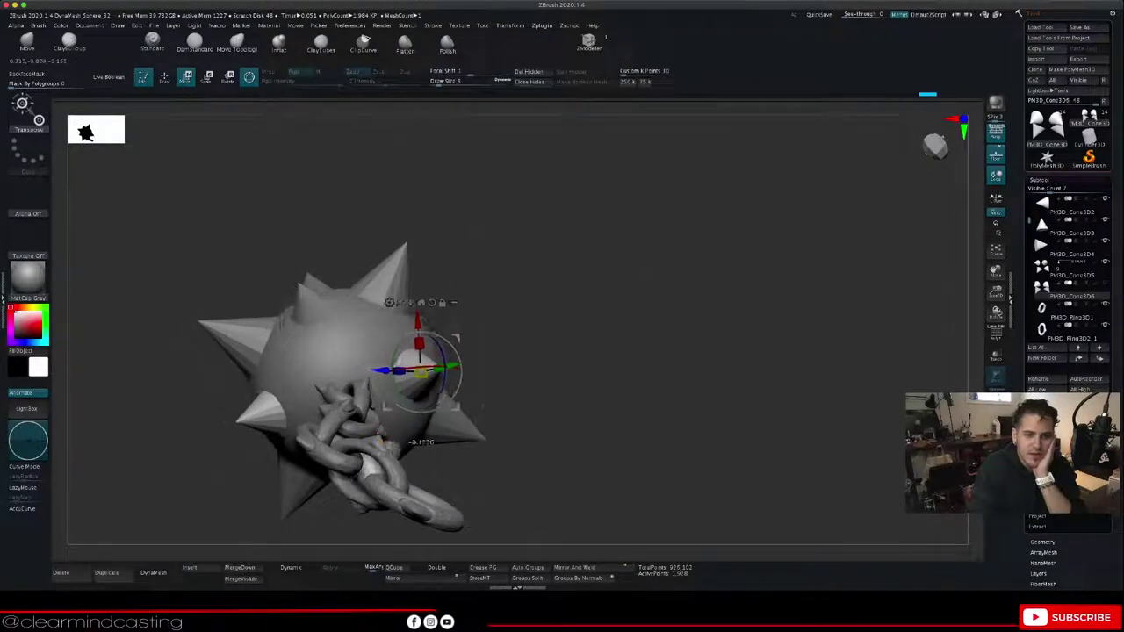
mouse_move(525, 474)
left_mouse_down()
mouse_move(516, 373)
mouse_move(527, 482)
left_mouse_up()
left_click_drag(413, 319, 411, 309)
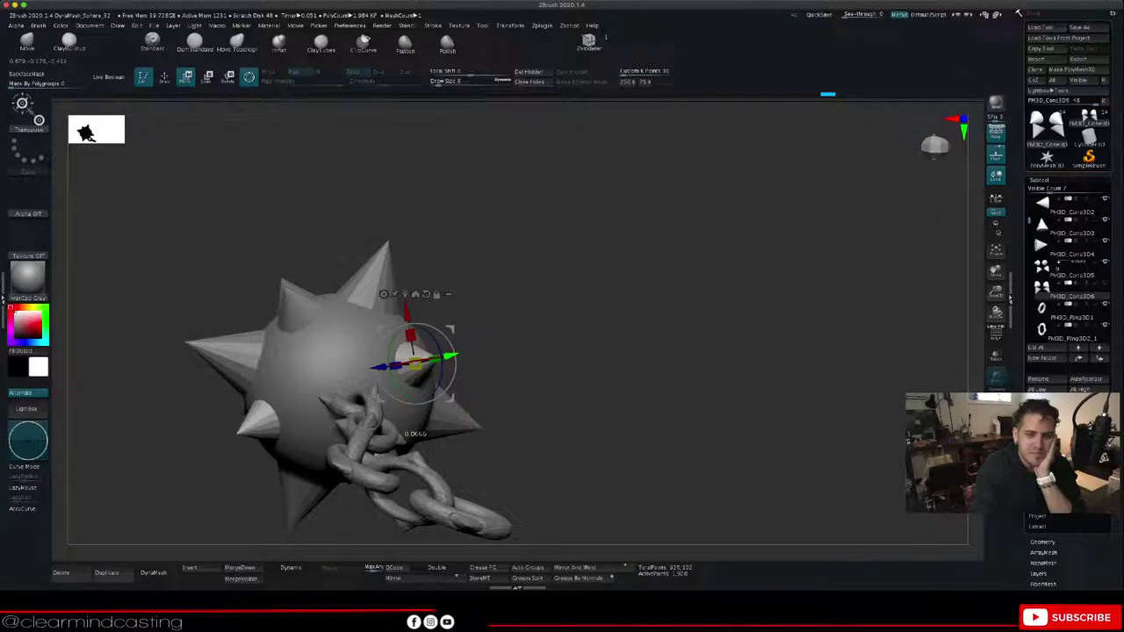
left_click_drag(525, 483, 535, 351)
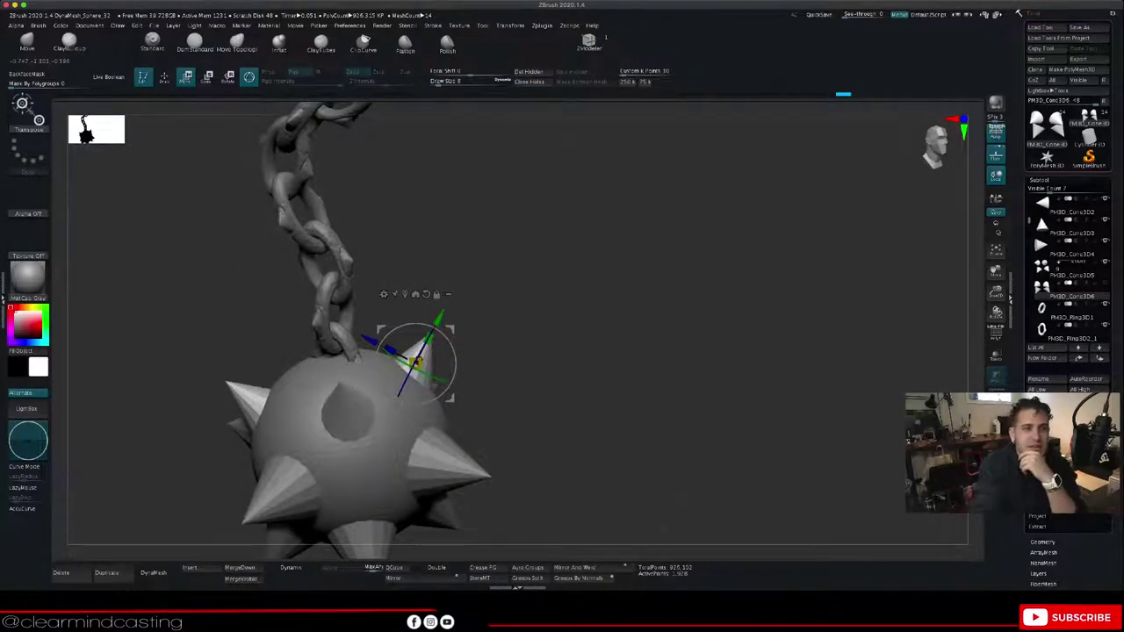
Step: Leave transform mode and merge all the cone spike subtools down into the PolySphere subtool
key("q")
mouse_move(571, 351)
left_mouse_down()
mouse_move(628, 413)
mouse_move(593, 452)
mouse_move(606, 373)
mouse_move(619, 365)
left_mouse_up()
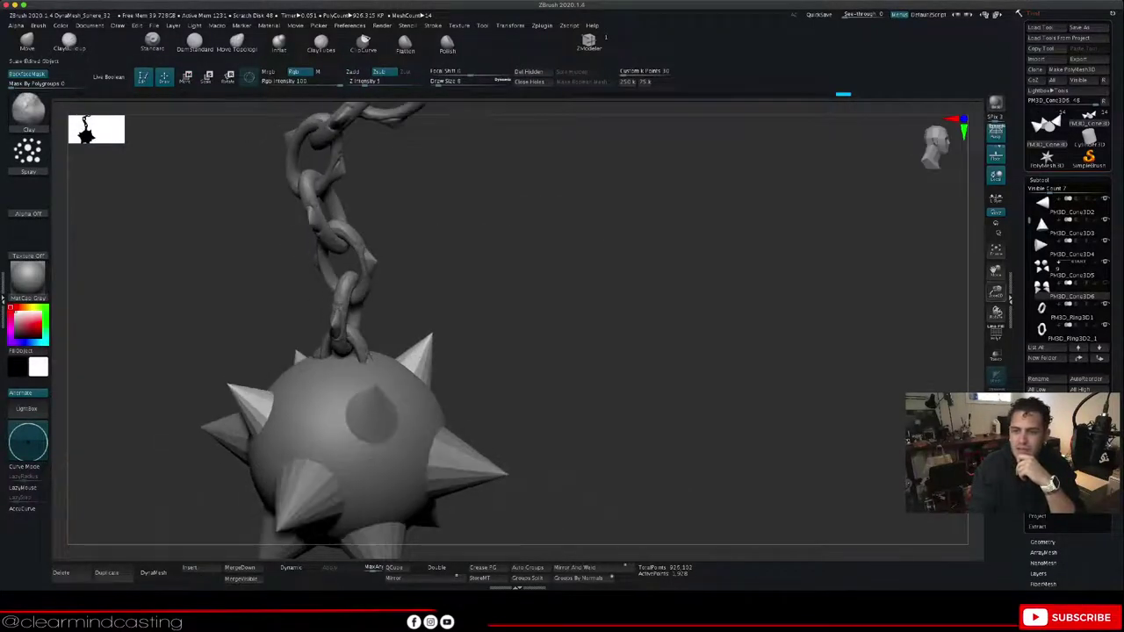
left_click_drag(996, 293, 1043, 227)
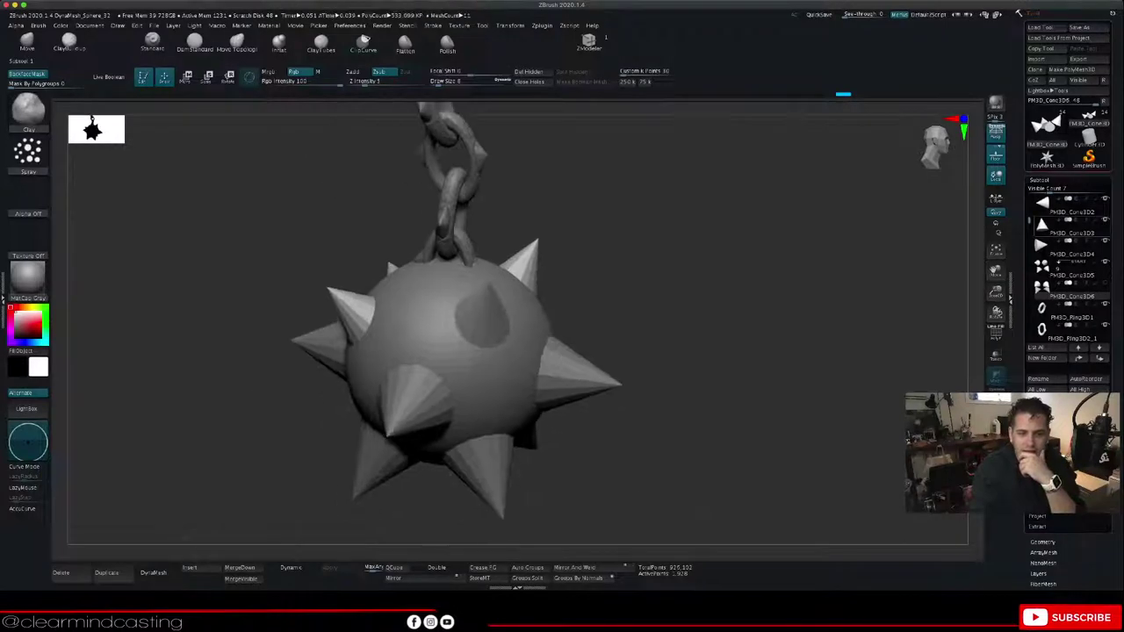
mouse_move(685, 352)
left_mouse_down()
mouse_move(746, 368)
mouse_move(764, 456)
mouse_move(690, 425)
mouse_move(690, 347)
mouse_move(725, 329)
mouse_move(681, 339)
left_mouse_up()
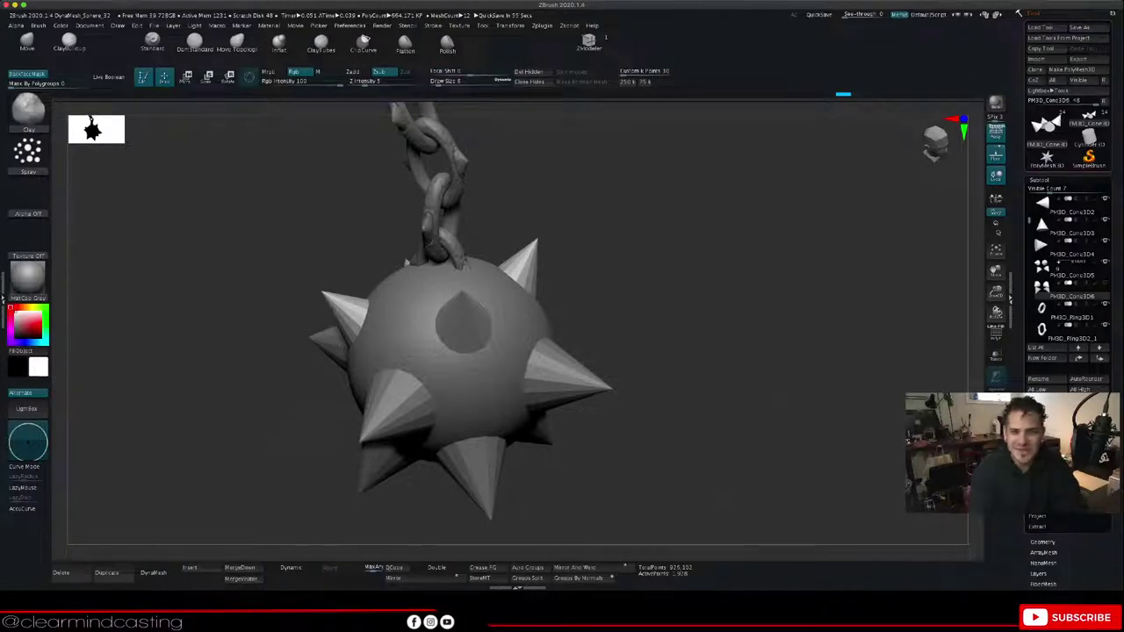
left_click_drag(685, 352, 807, 312)
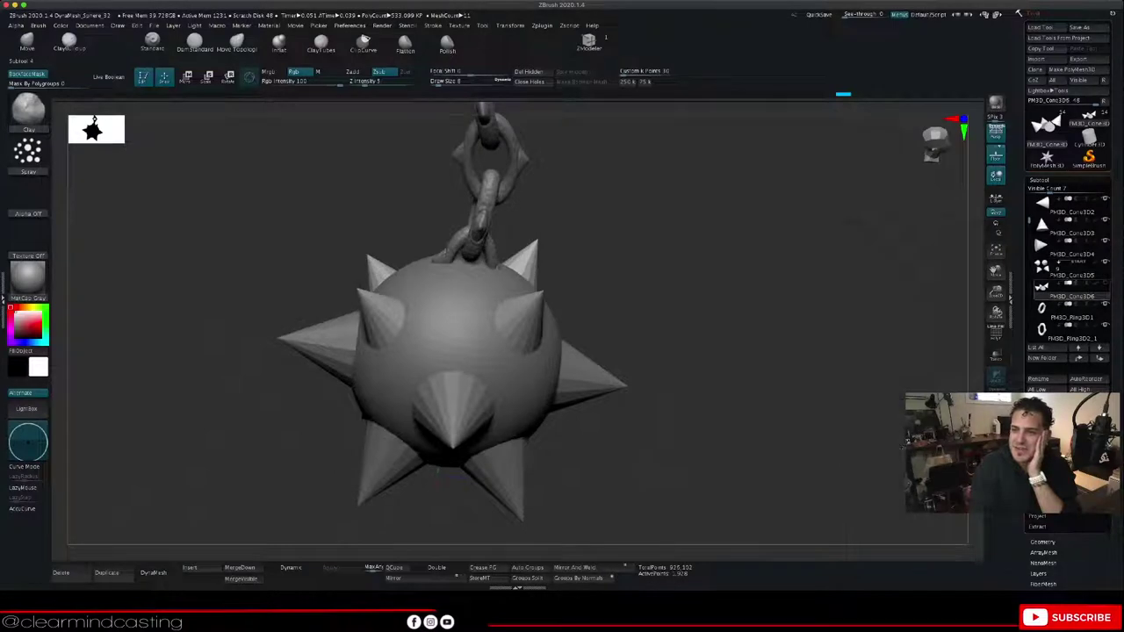
left_click_drag(1029, 220, 1030, 199)
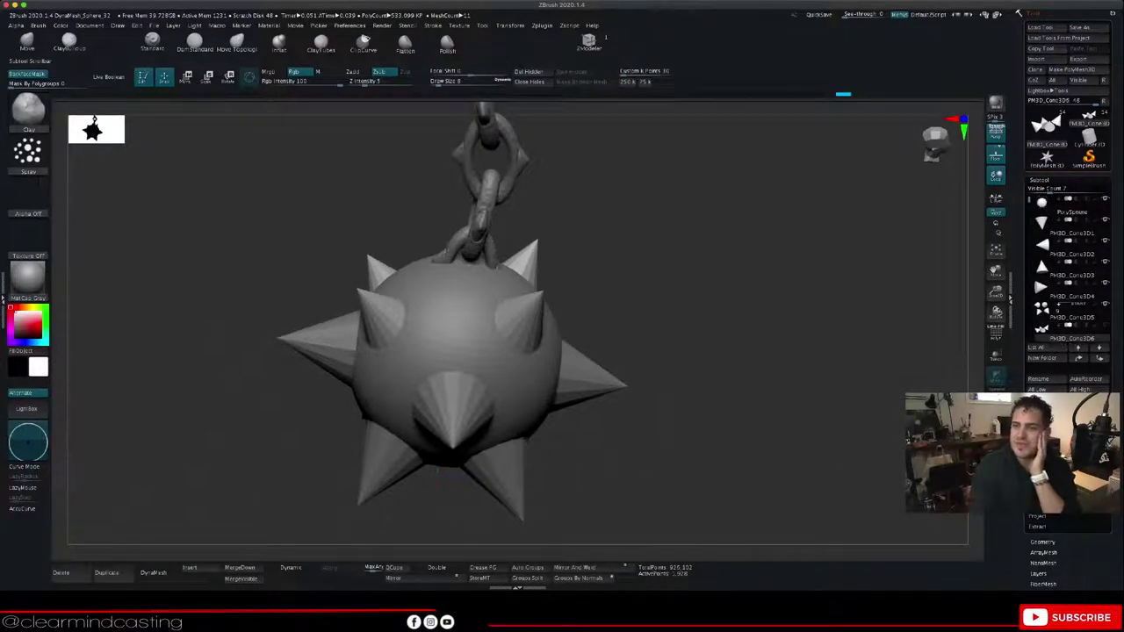
left_click(1064, 206)
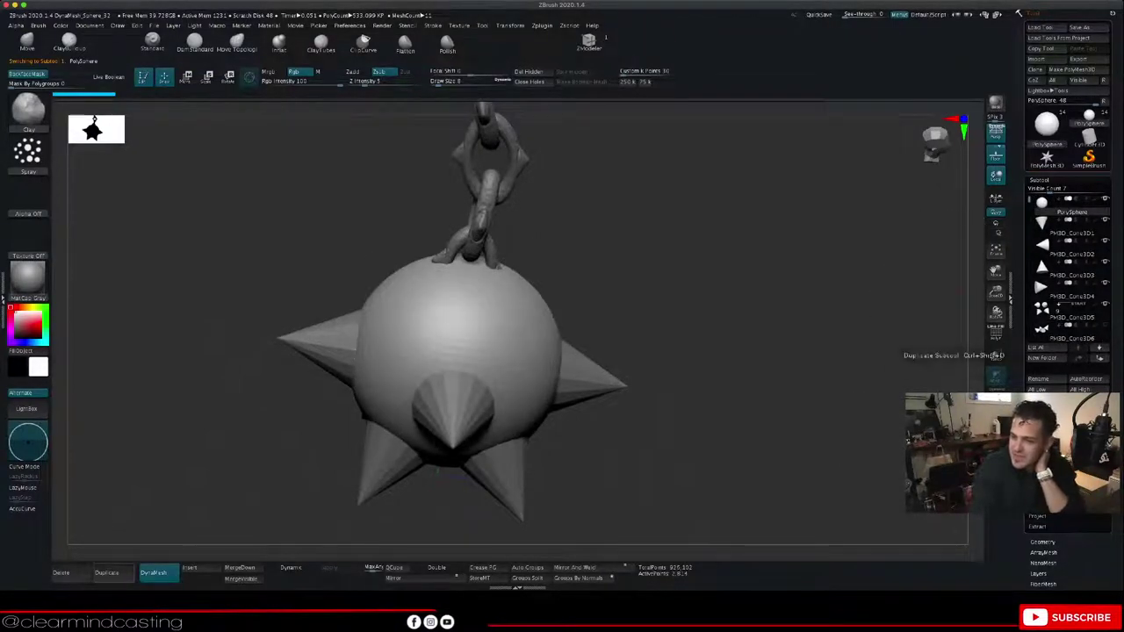
left_click(1047, 467)
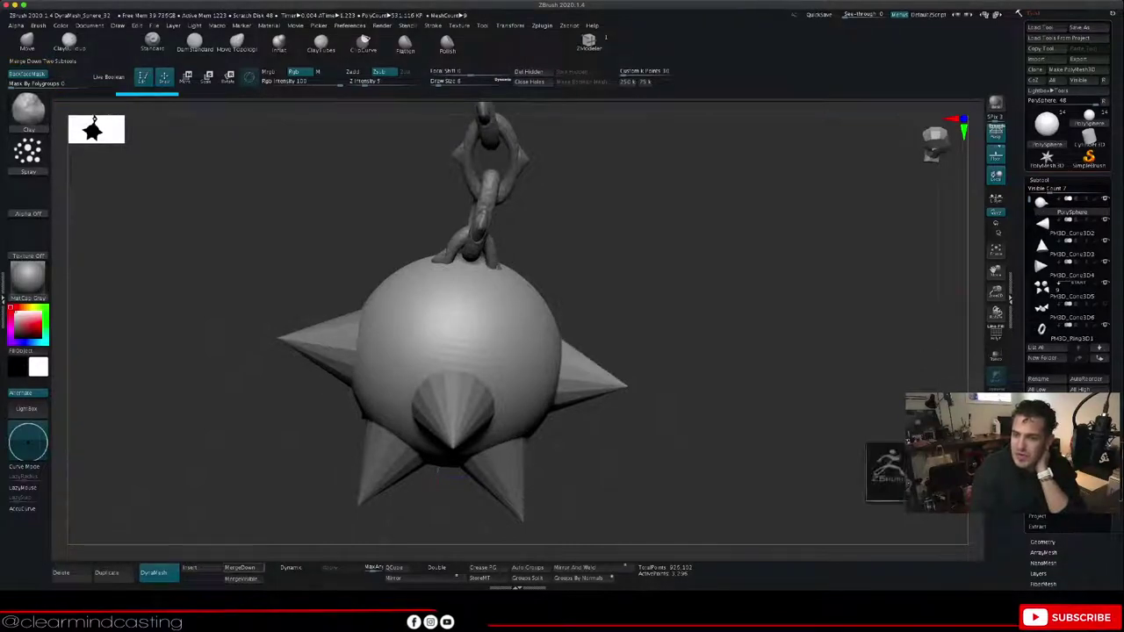
left_click(1047, 466)
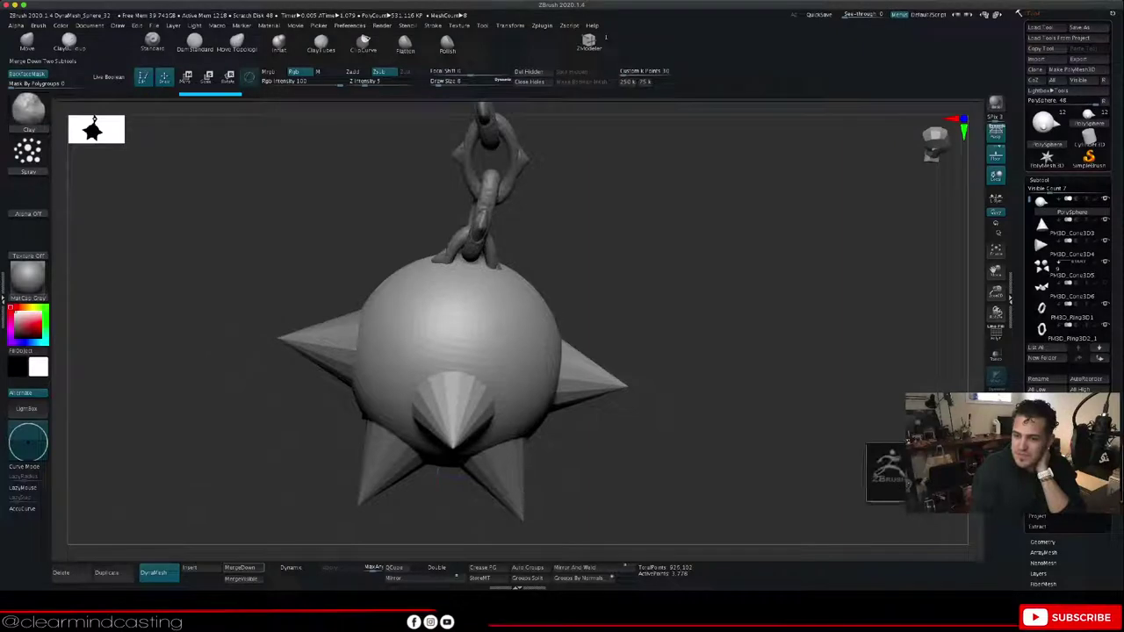
left_click(992, 488)
left_click(1047, 466)
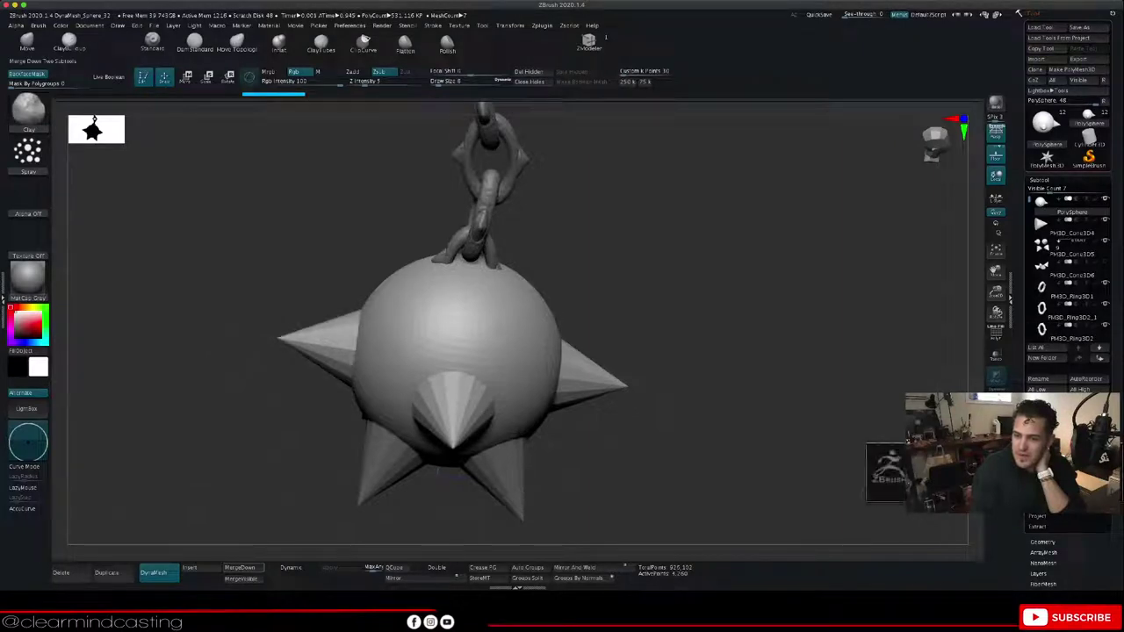
left_click(1047, 466)
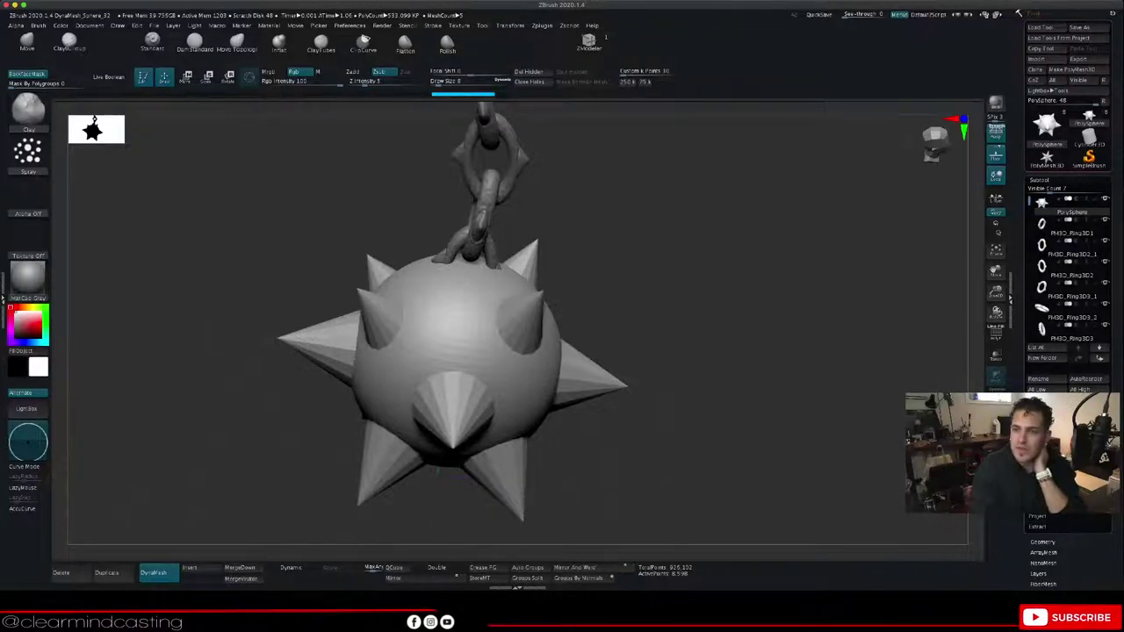
Step: Subdivide the merged spiked ball twice with smoothing and check its mesh density and polygroups with the polyframe display
mouse_move(437, 470)
left_mouse_down()
mouse_move(439, 436)
mouse_move(377, 461)
left_mouse_up()
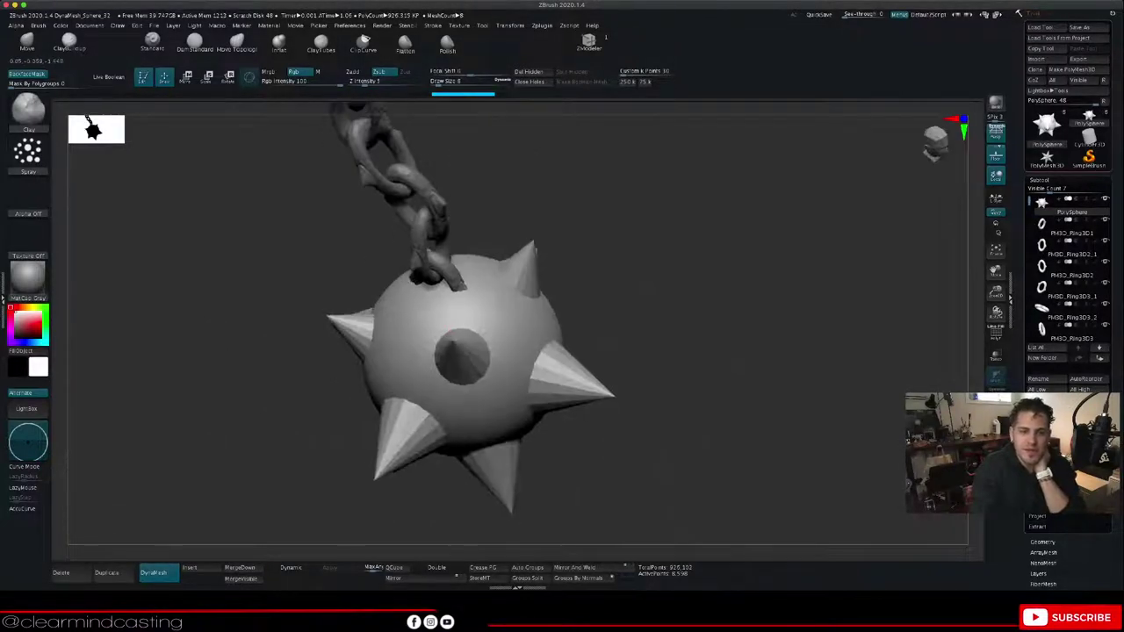
left_click_drag(720, 378, 689, 382)
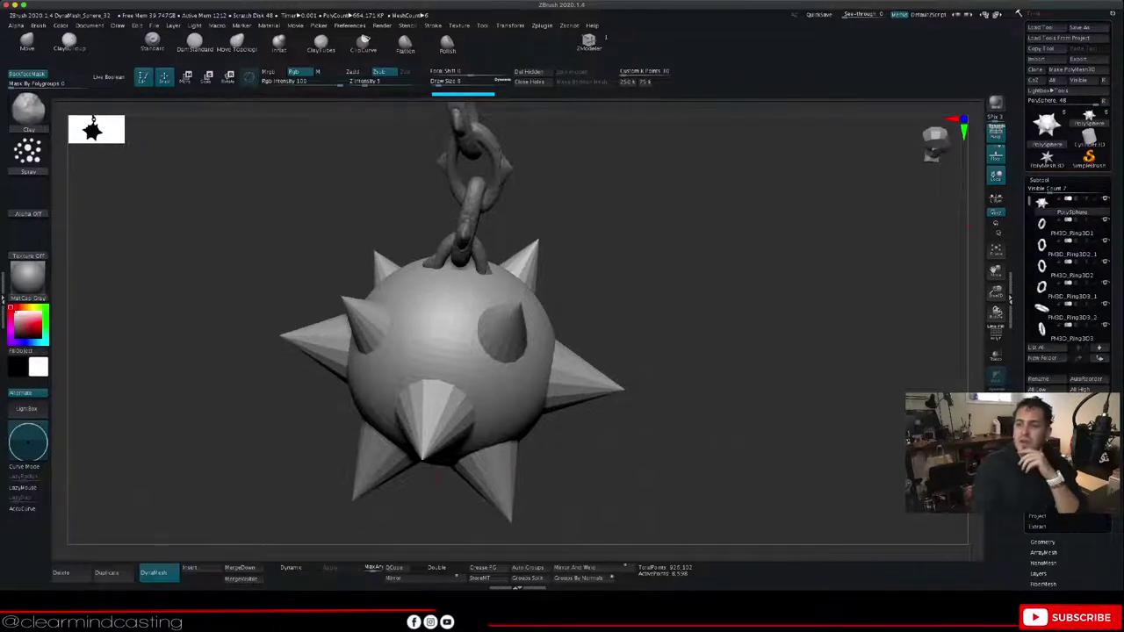
left_click(1040, 180)
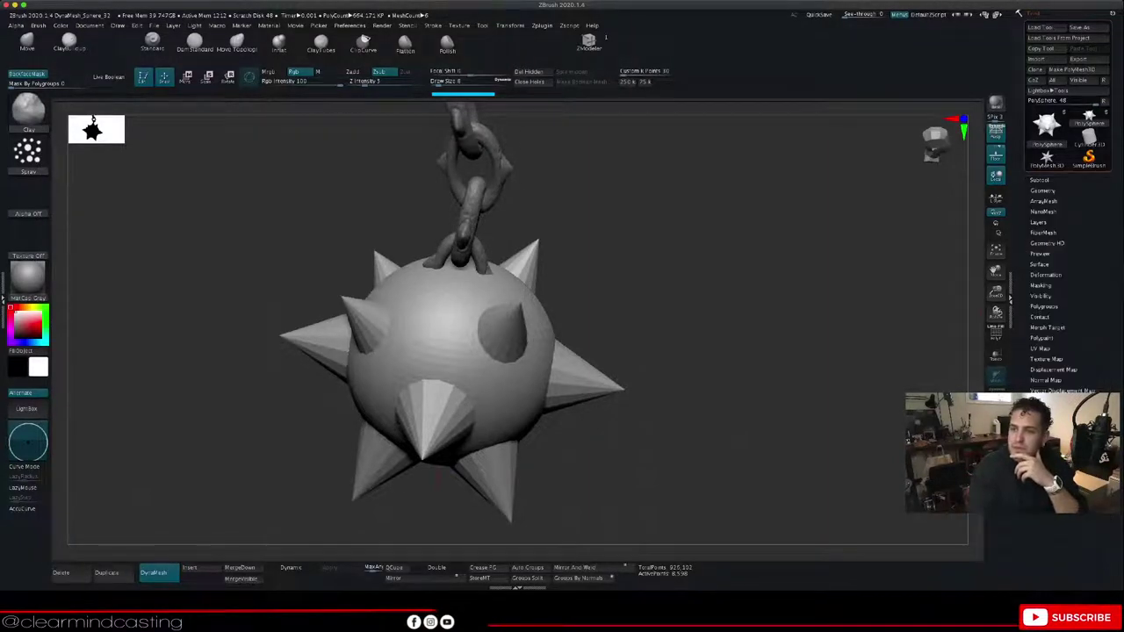
left_click(1044, 190)
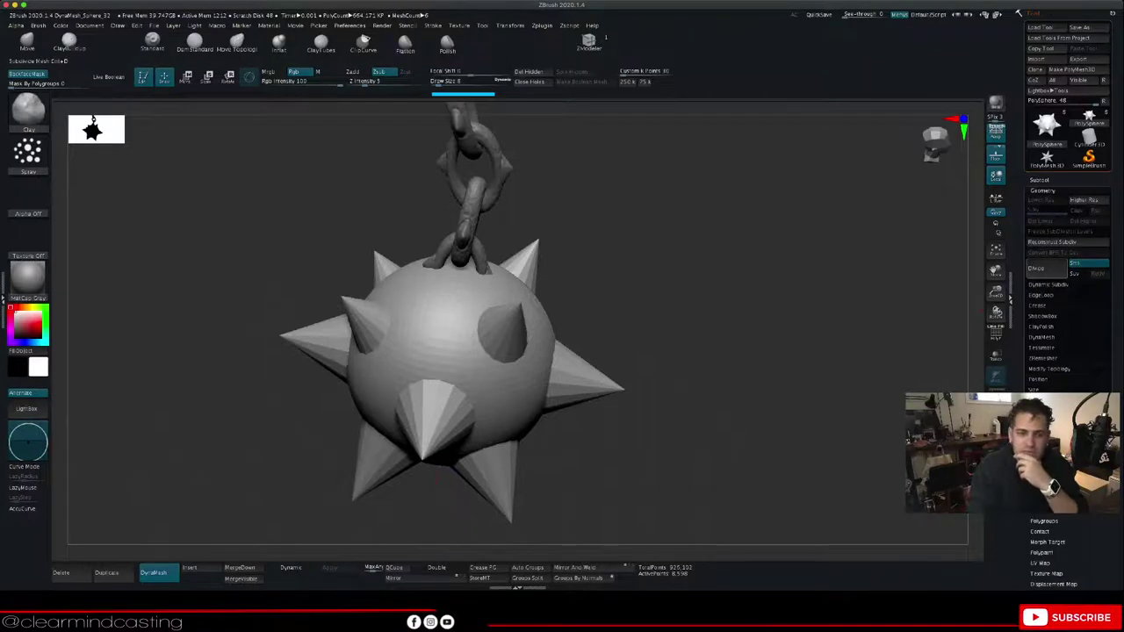
left_click(1045, 268)
left_click(1045, 269)
left_click_drag(746, 369, 799, 360)
left_click_drag(676, 409, 713, 426)
key("ctrl+z")
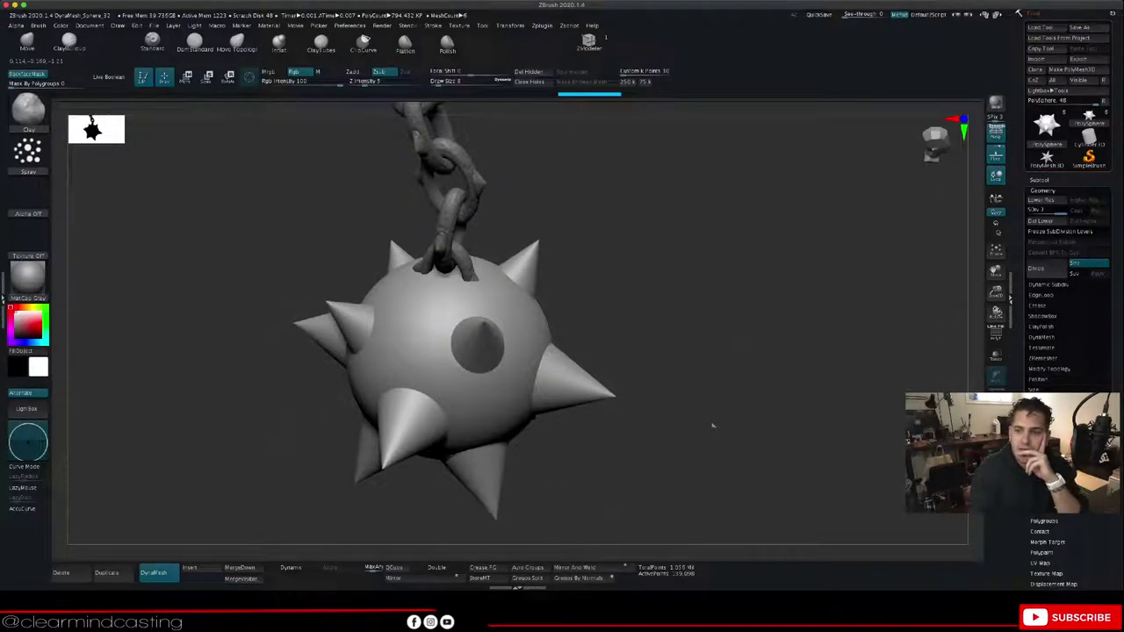
mouse_move(995, 271)
left_mouse_down()
mouse_move(999, 290)
mouse_move(1053, 254)
left_mouse_up()
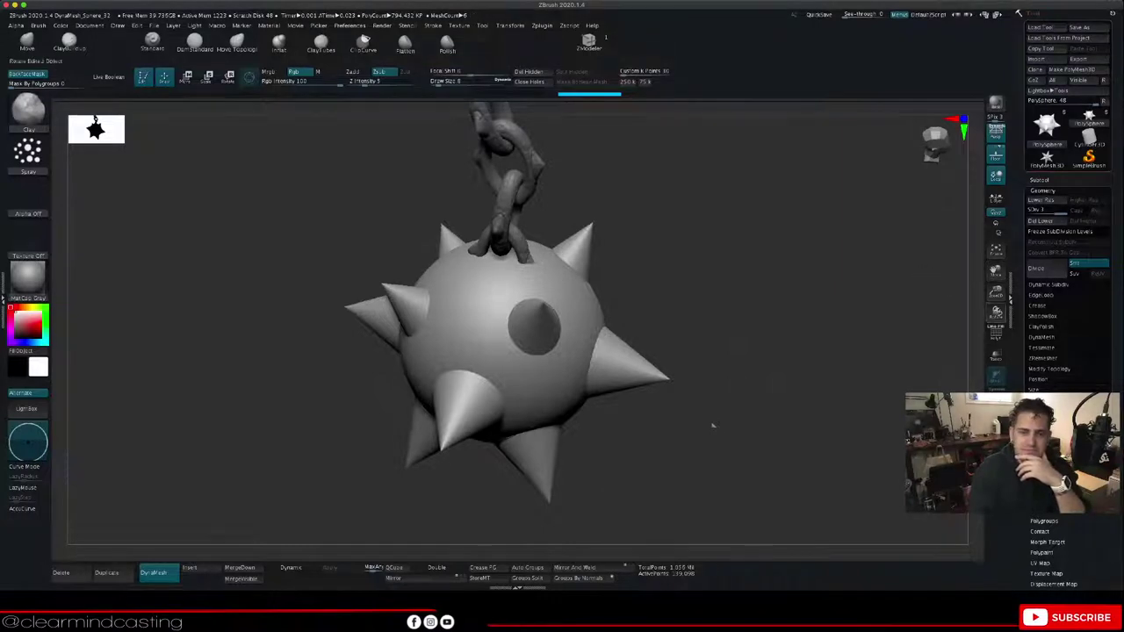
key("shift+f")
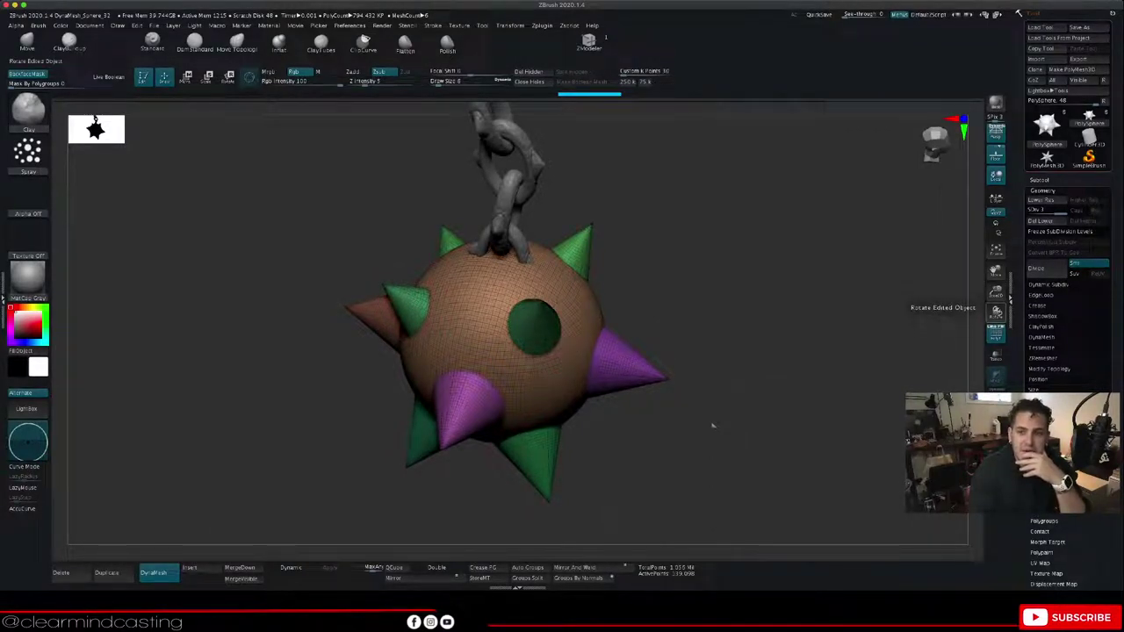
mouse_move(996, 294)
left_mouse_down()
mouse_move(996, 338)
mouse_move(996, 313)
left_mouse_up()
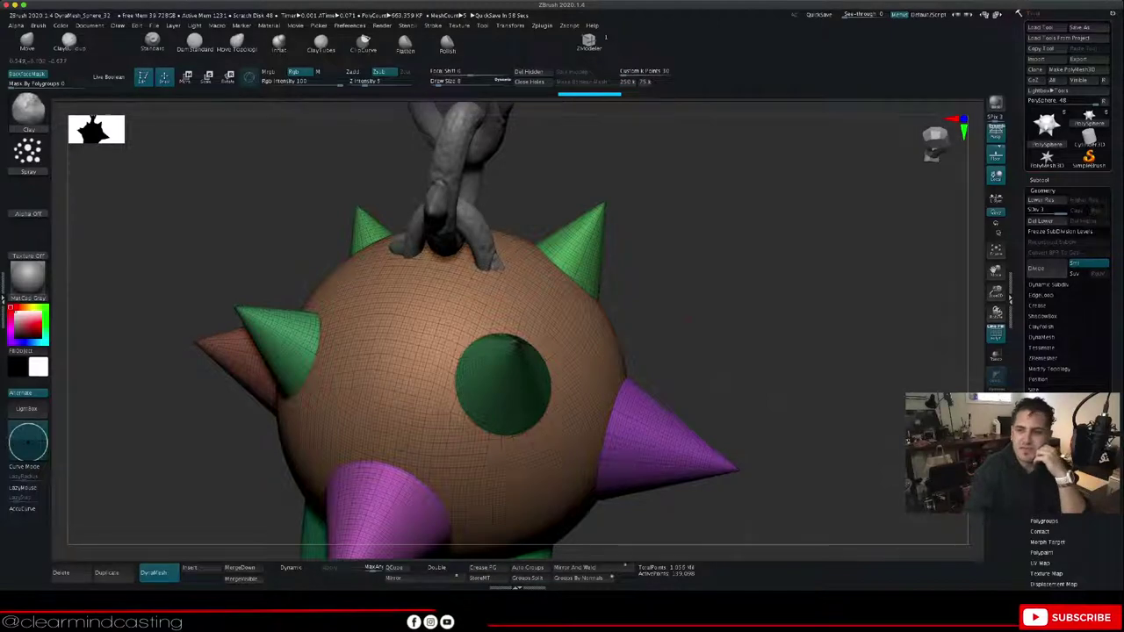
left_click(996, 333)
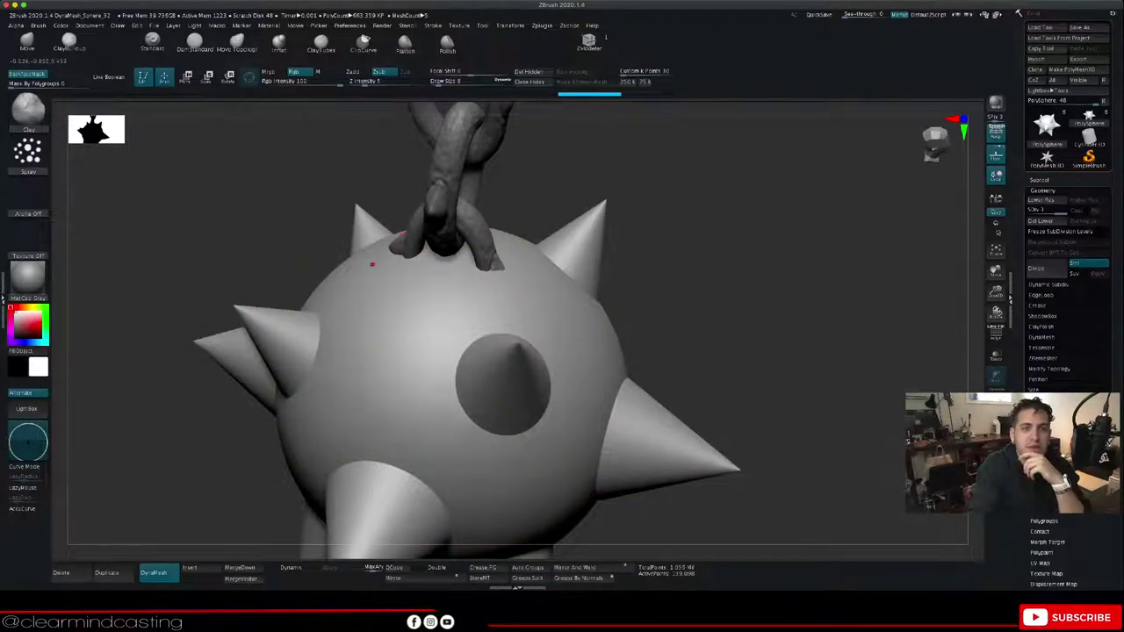
Step: Pull the sphere's surface up around the embedded chain ring using the Move Topological brush at draw size 128
left_click(236, 44)
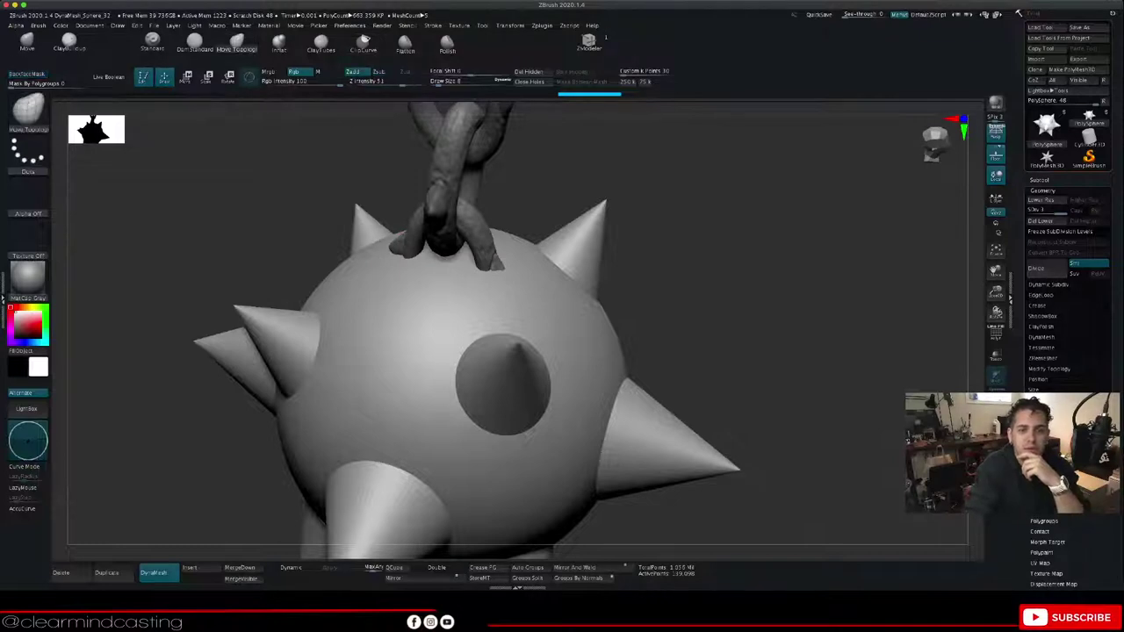
left_click(396, 276)
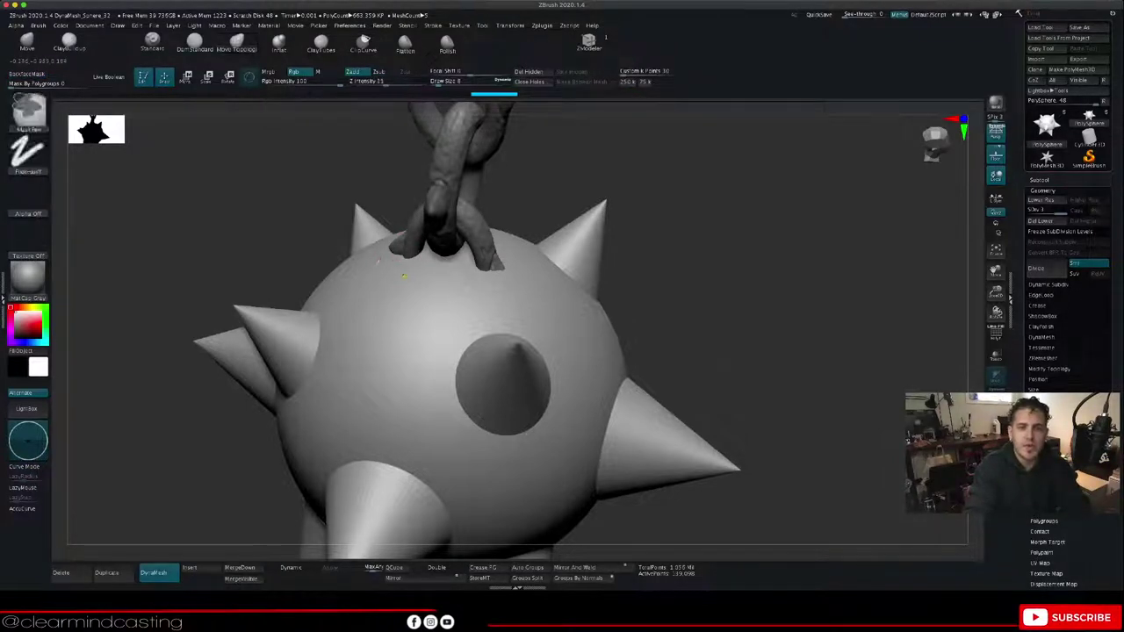
key("super+z")
key("space")
key("space")
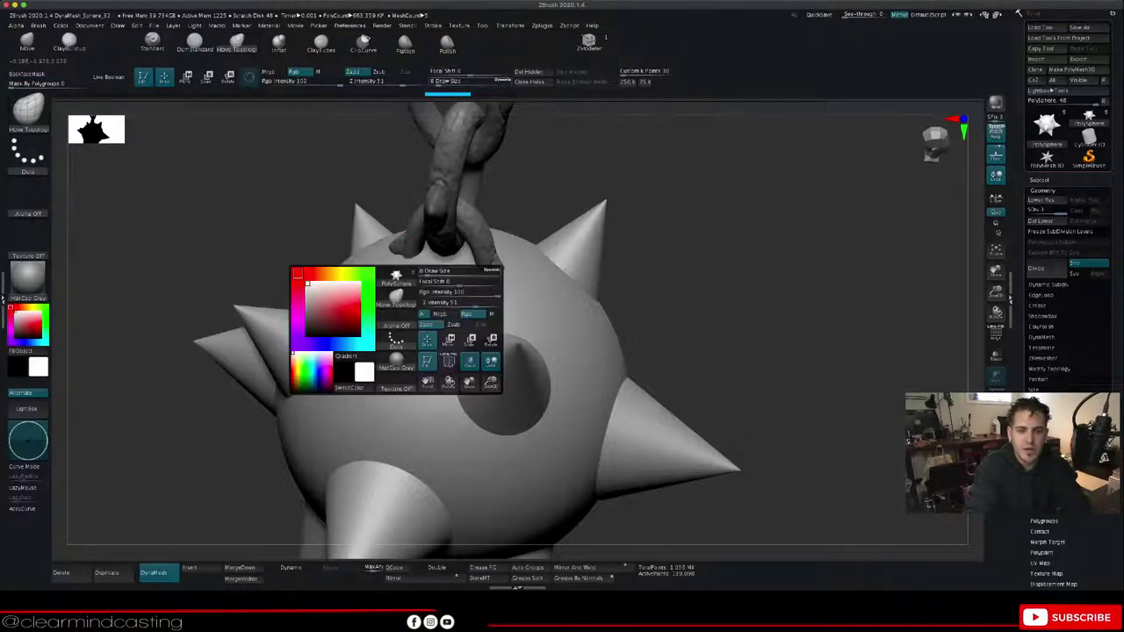
left_click(431, 270)
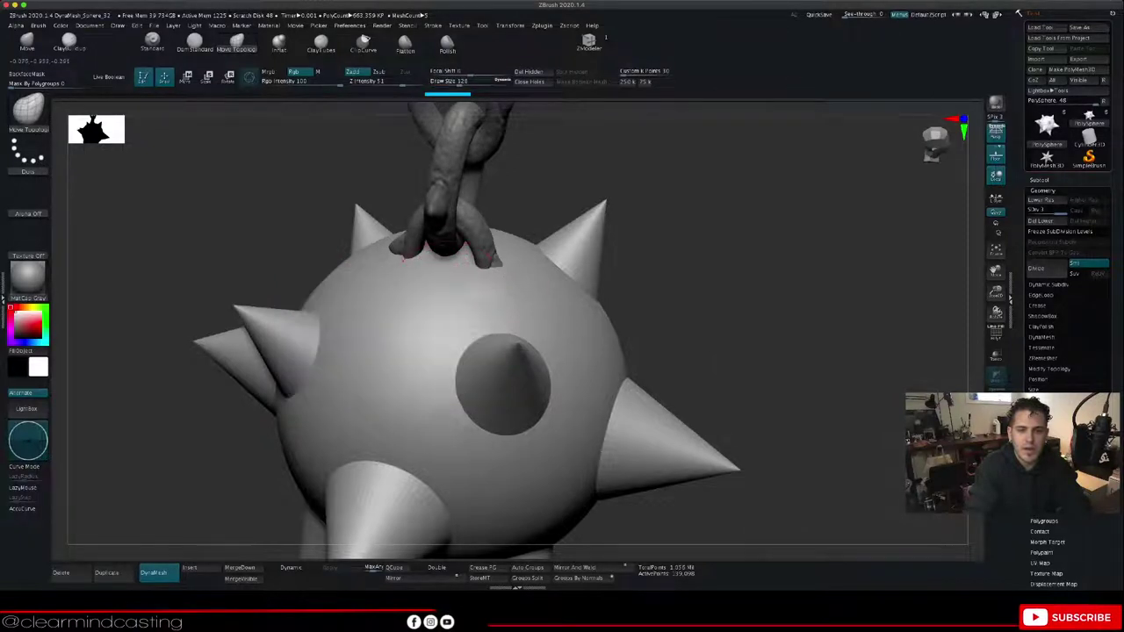
left_click_drag(487, 276, 483, 268)
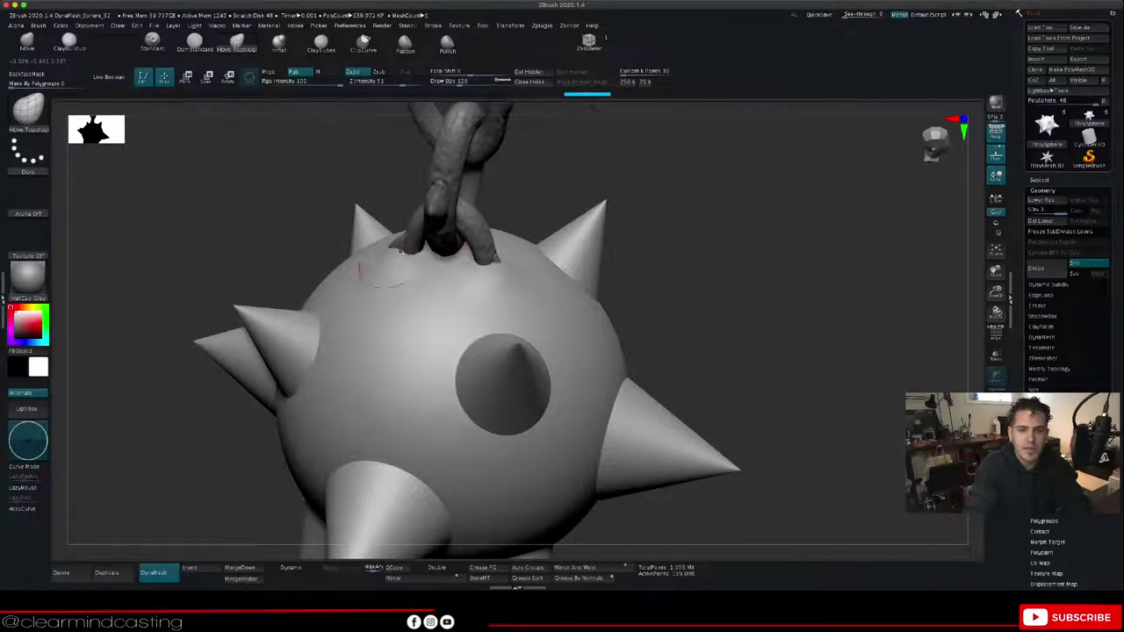
left_click_drag(738, 299, 623, 351)
left_click_drag(383, 233, 395, 241)
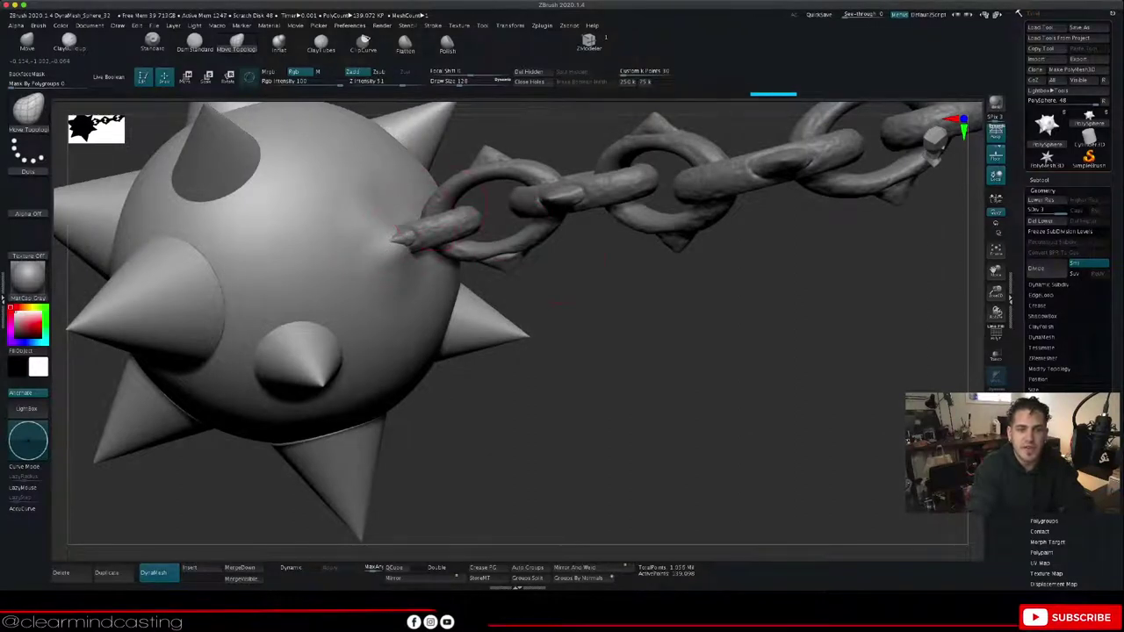
Step: Smooth and pull the sphere's surface around the embedded chain ring with Move Topological to refine the raised connection
mouse_move(555, 302)
left_mouse_down()
mouse_move(527, 378)
mouse_move(477, 412)
left_mouse_up()
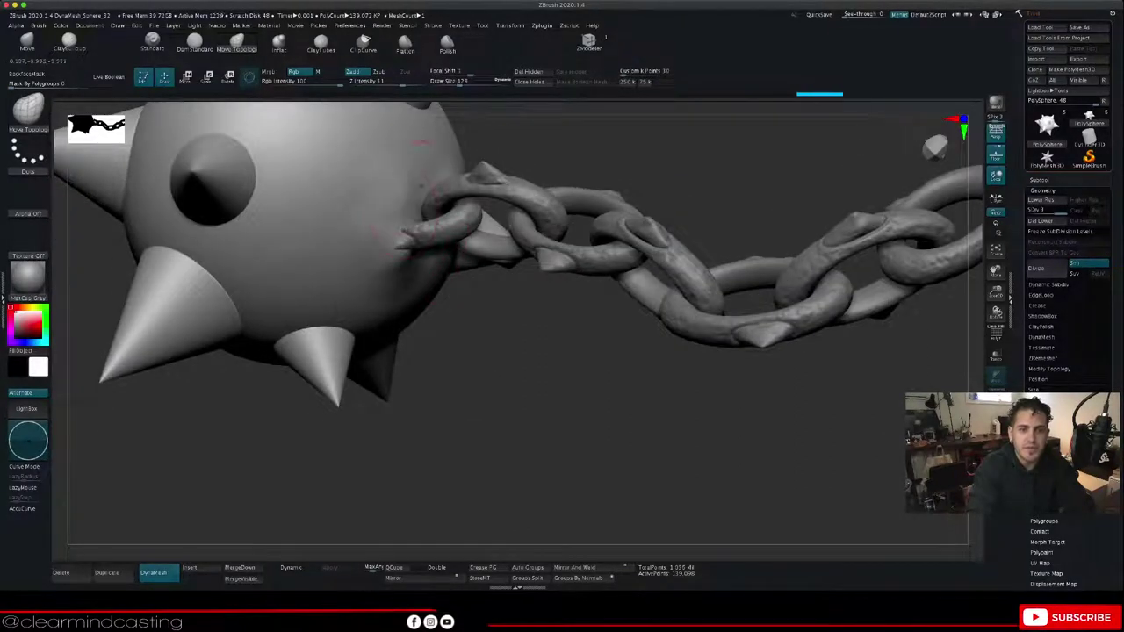
left_click_drag(413, 209, 402, 238, "shift")
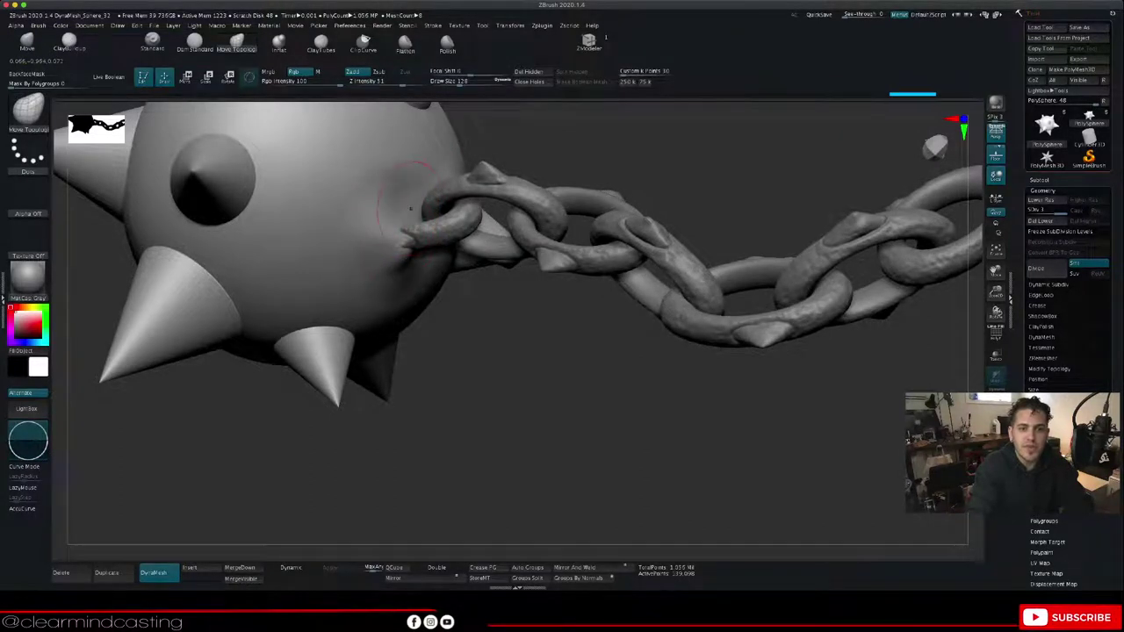
mouse_move(527, 413)
left_mouse_down()
mouse_move(650, 474)
mouse_move(632, 465)
left_mouse_up()
left_click_drag(419, 226, 462, 193)
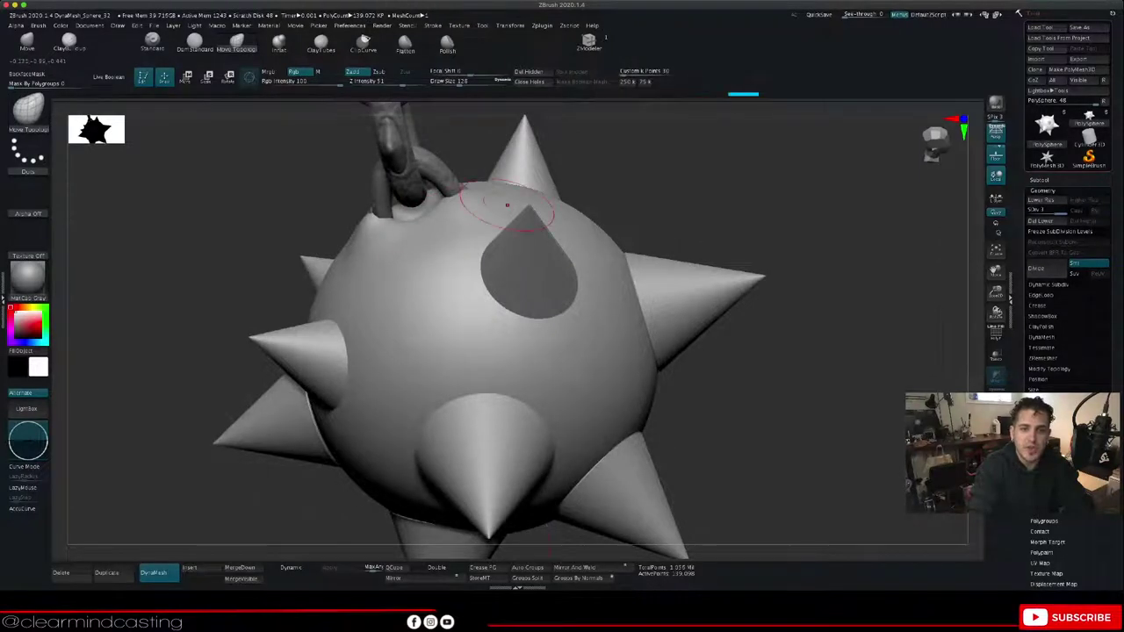
mouse_move(614, 171)
left_mouse_down()
mouse_move(478, 209)
mouse_move(458, 171)
mouse_move(467, 180)
left_mouse_up()
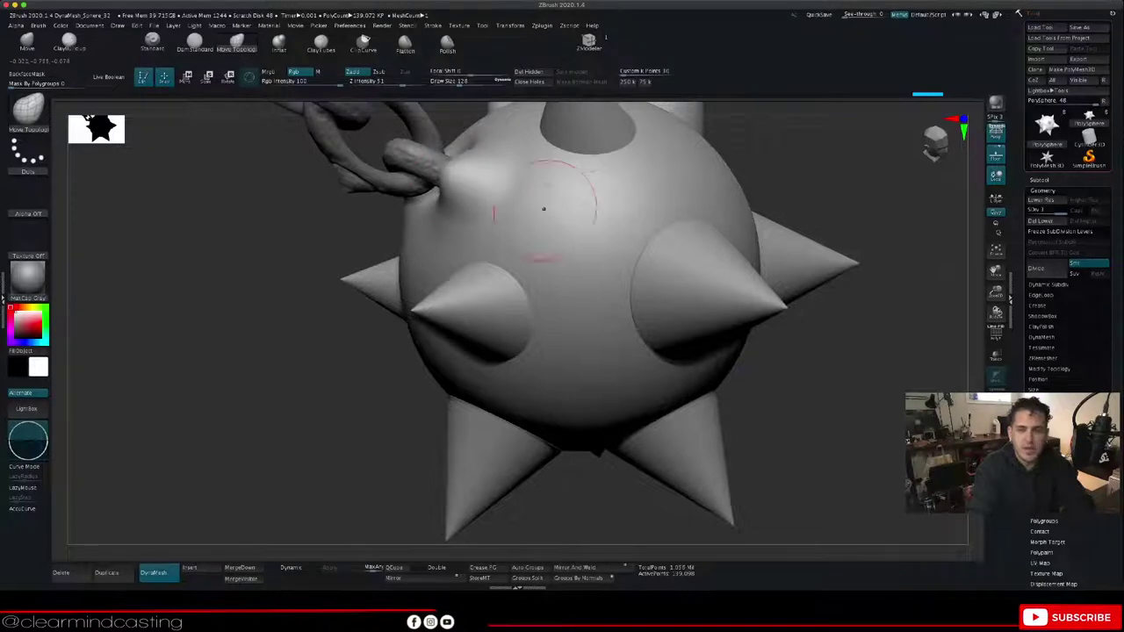
mouse_move(532, 220)
left_mouse_down("shift")
mouse_move(532, 235)
mouse_move(487, 200)
left_mouse_up("shift")
right_click_drag(678, 211, 825, 198)
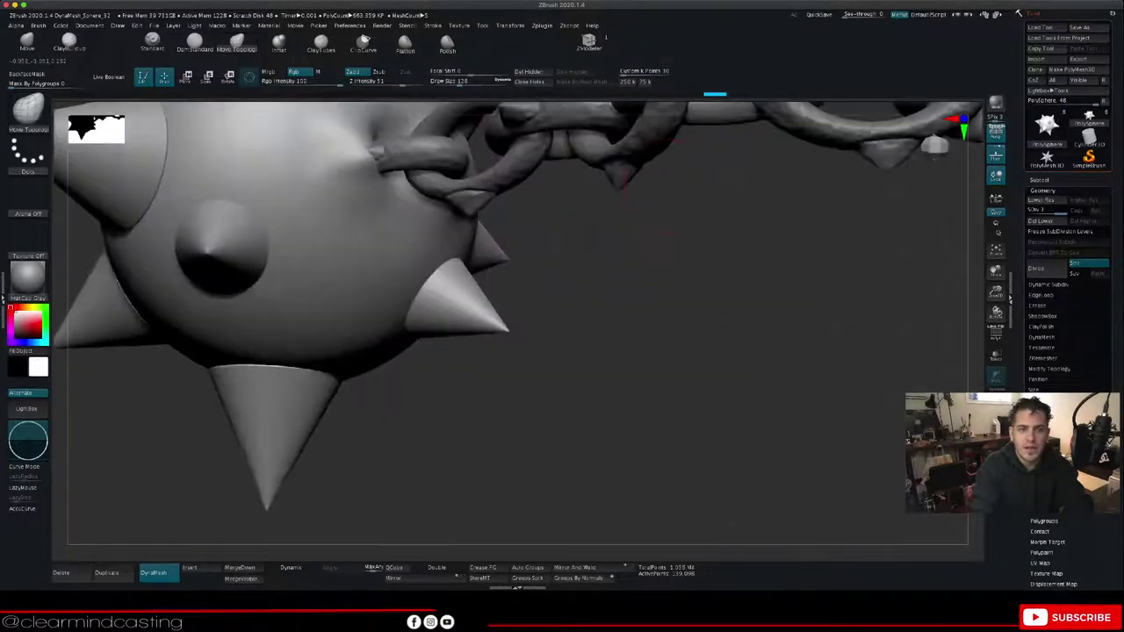
right_click_drag(551, 242, 530, 207)
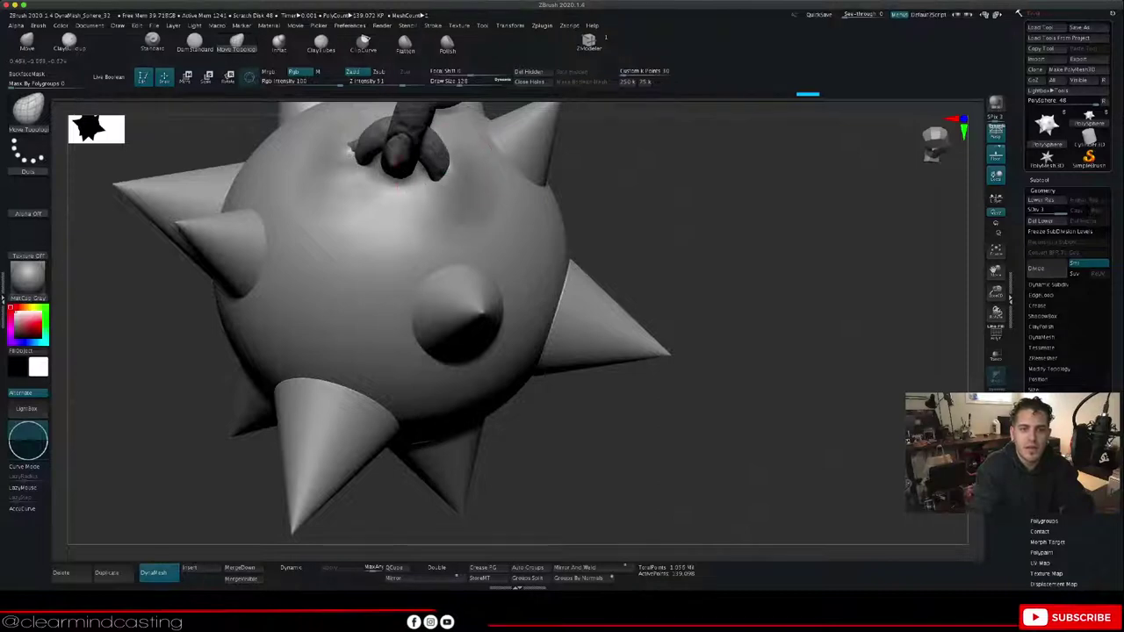
mouse_move(303, 151)
right_mouse_down()
mouse_move(365, 148)
mouse_move(367, 129)
mouse_move(356, 141)
mouse_move(427, 185)
right_mouse_up()
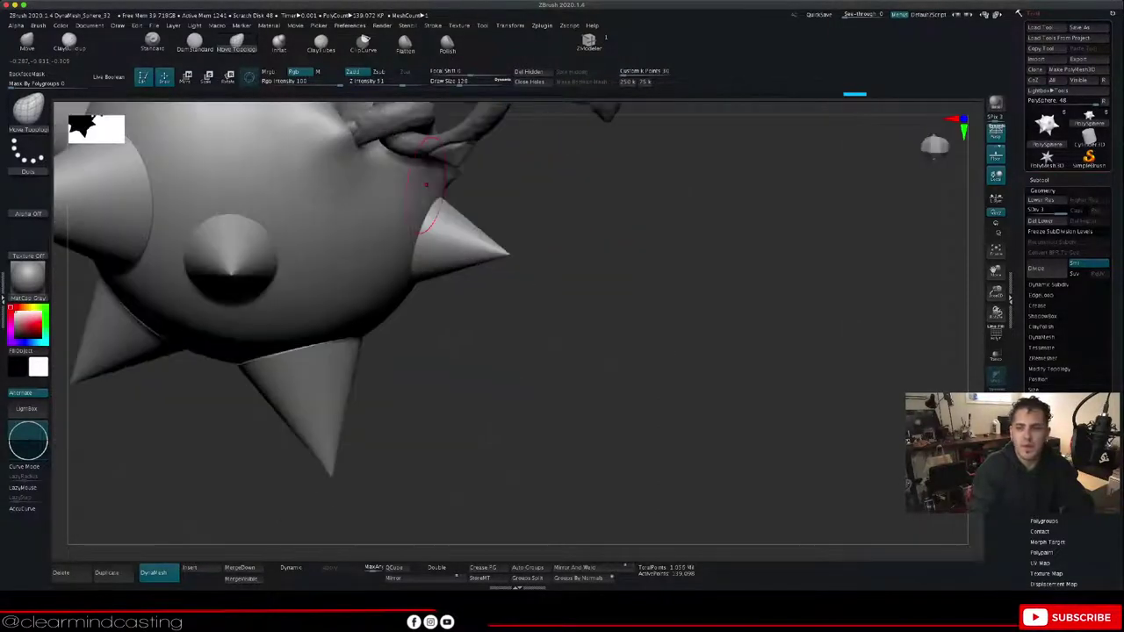
right_click_drag(694, 132, 804, 299, "alt")
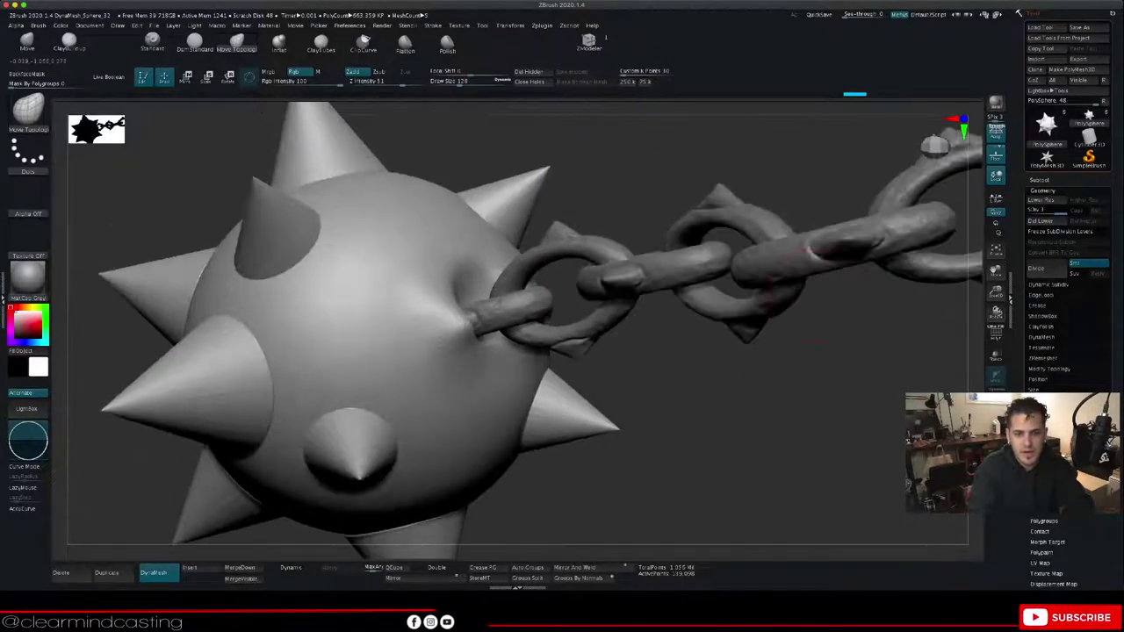
left_click_drag(445, 302, 450, 309)
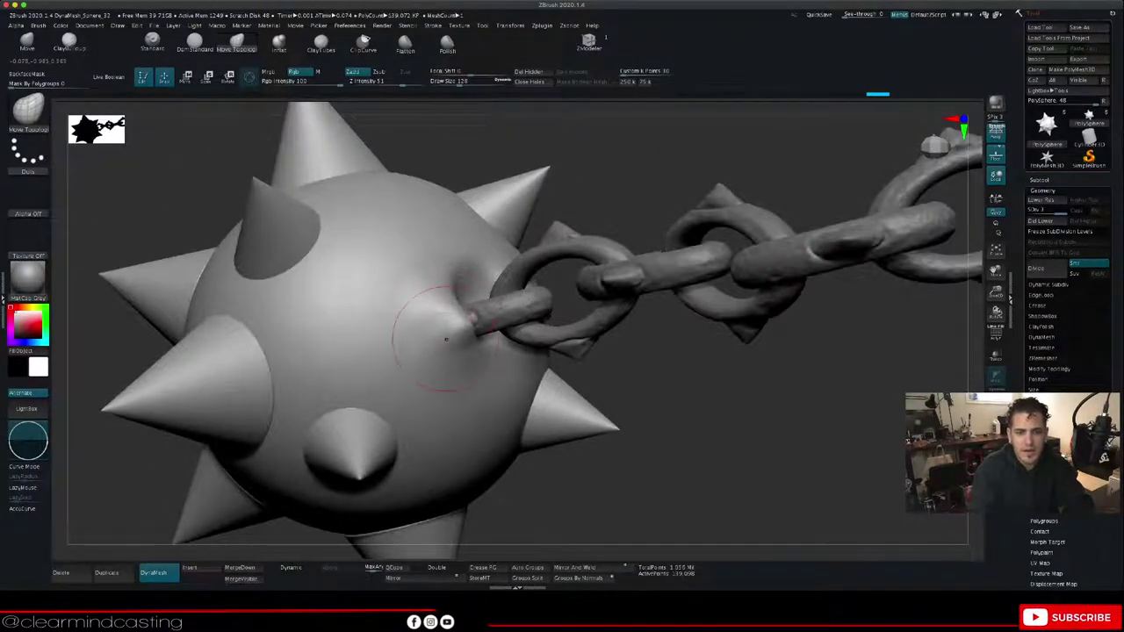
Step: Carve the first patches of hammered texture into the sphere beside the chain connection using the Clay brush with Spray stroke at a reduced draw size
mouse_move(446, 336)
right_mouse_down()
mouse_move(351, 344)
mouse_move(439, 327)
mouse_move(377, 307)
mouse_move(352, 263)
mouse_move(308, 250)
mouse_move(395, 286)
mouse_move(411, 391)
mouse_move(343, 272)
mouse_move(281, 259)
right_mouse_up()
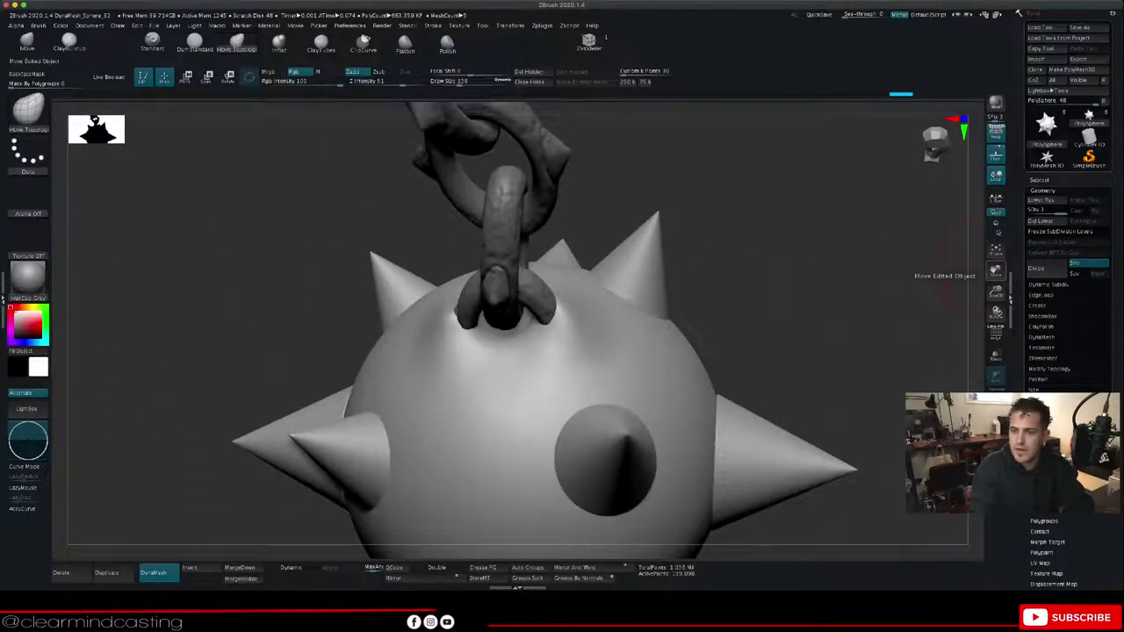
left_click_drag(995, 292, 993, 246)
right_click_drag(729, 333, 566, 384)
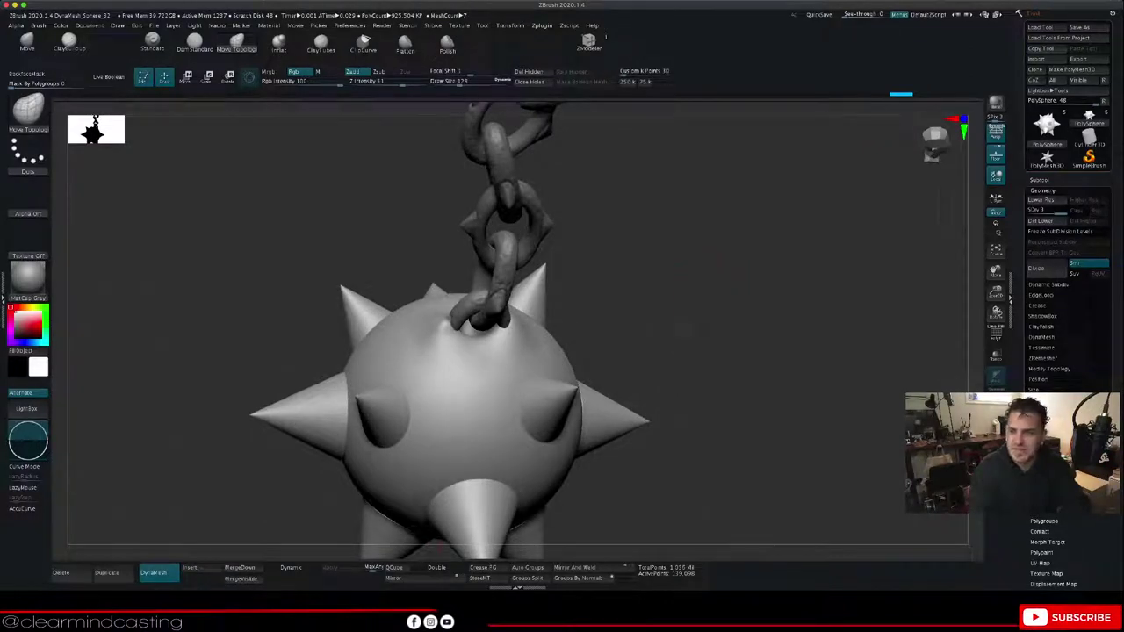
left_click_drag(996, 312, 998, 174)
left_click_drag(684, 256, 92, 224)
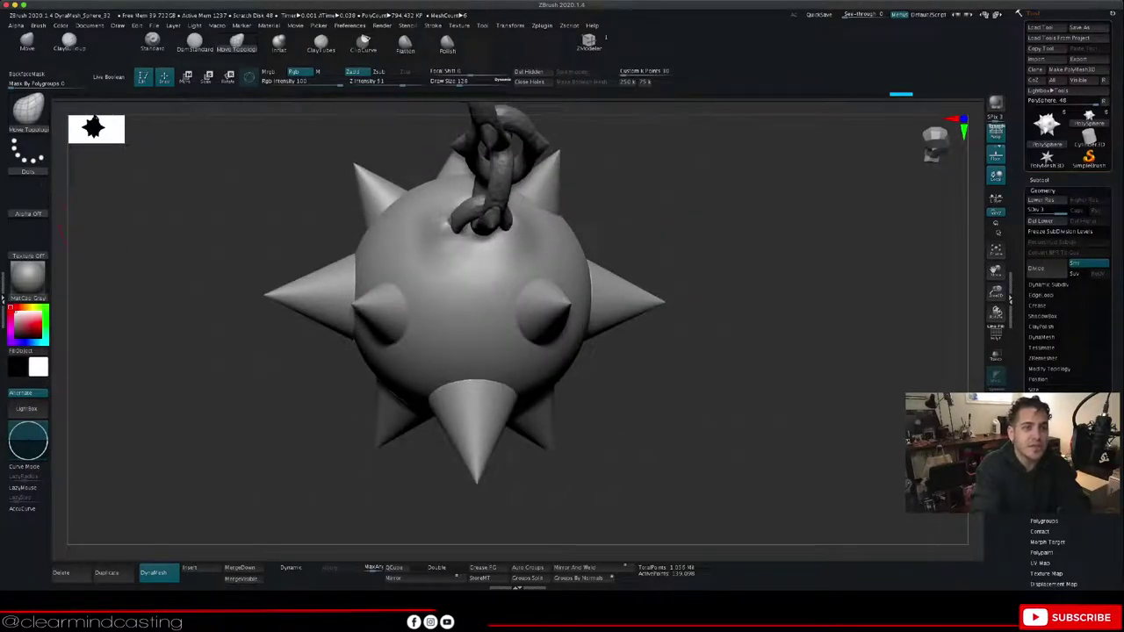
left_click(28, 112)
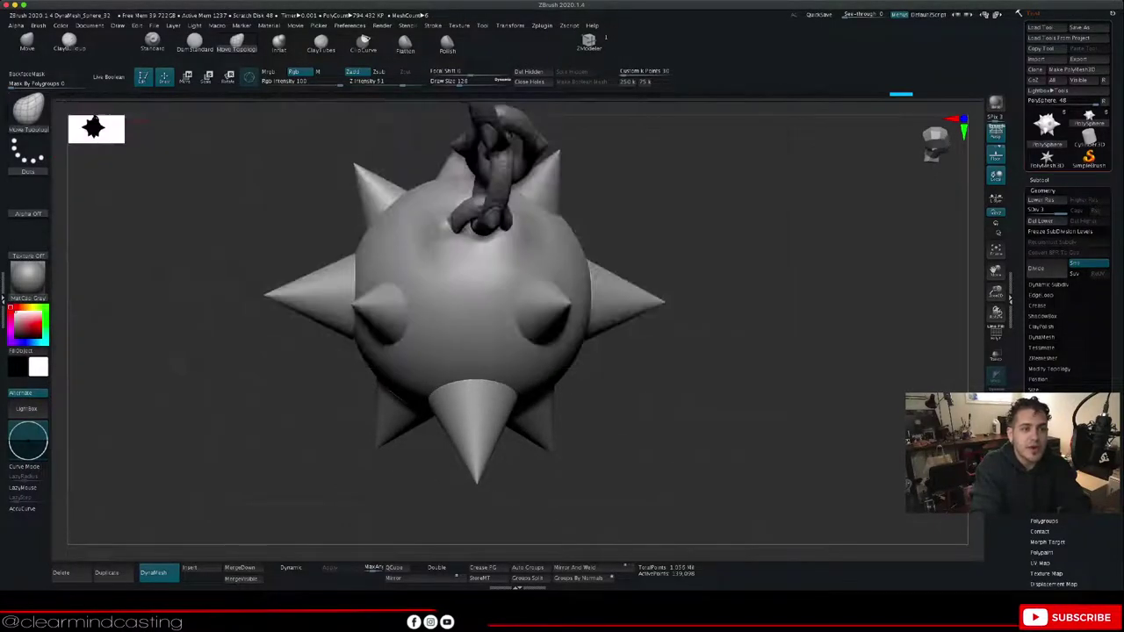
left_click(29, 112)
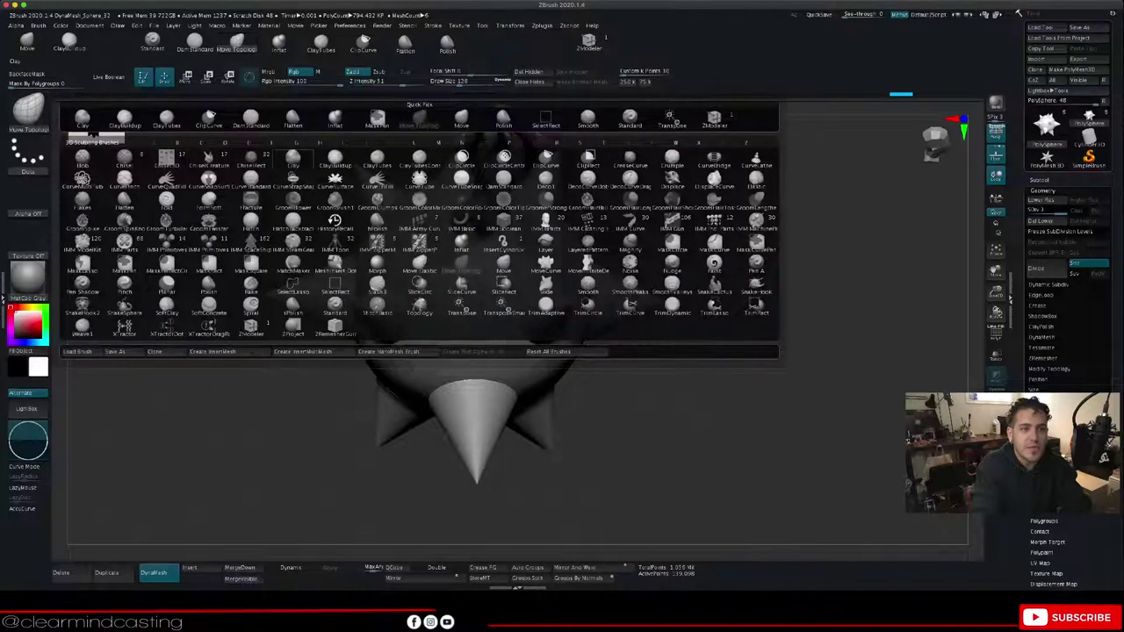
left_click(82, 118)
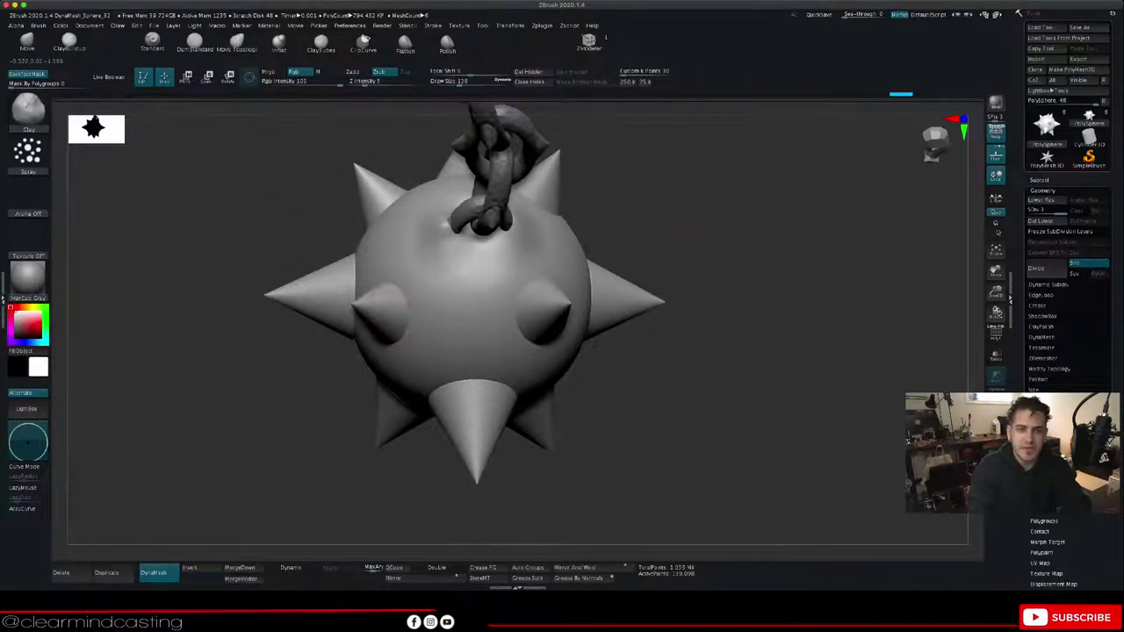
mouse_move(396, 303)
right_mouse_down()
mouse_move(303, 295)
mouse_move(281, 264)
mouse_move(351, 219)
right_mouse_up()
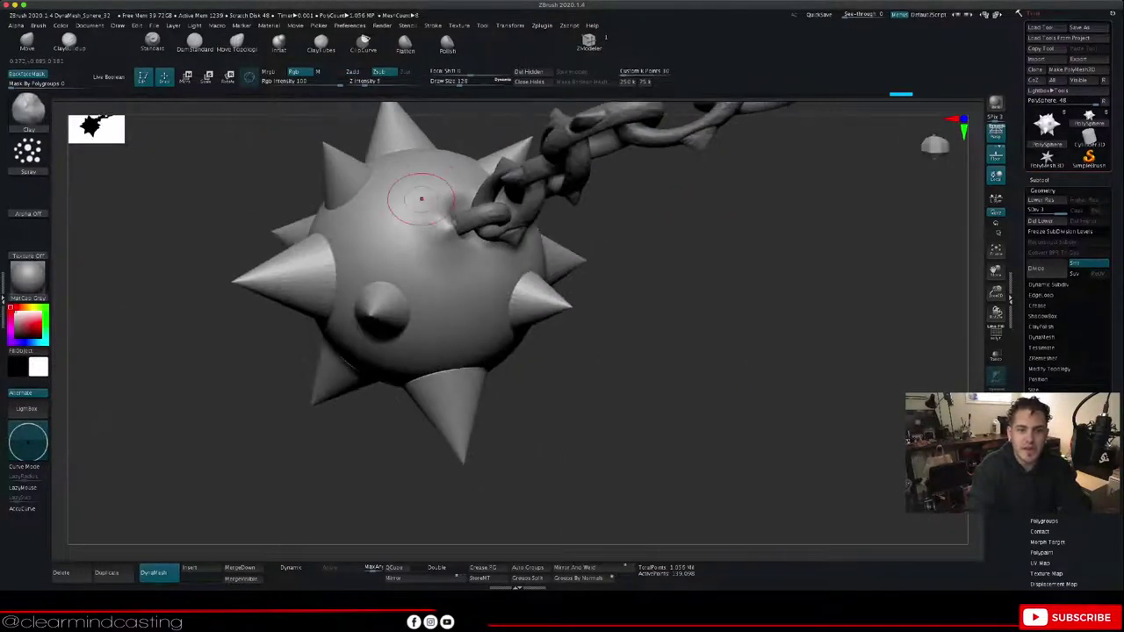
left_click_drag(421, 199, 391, 244)
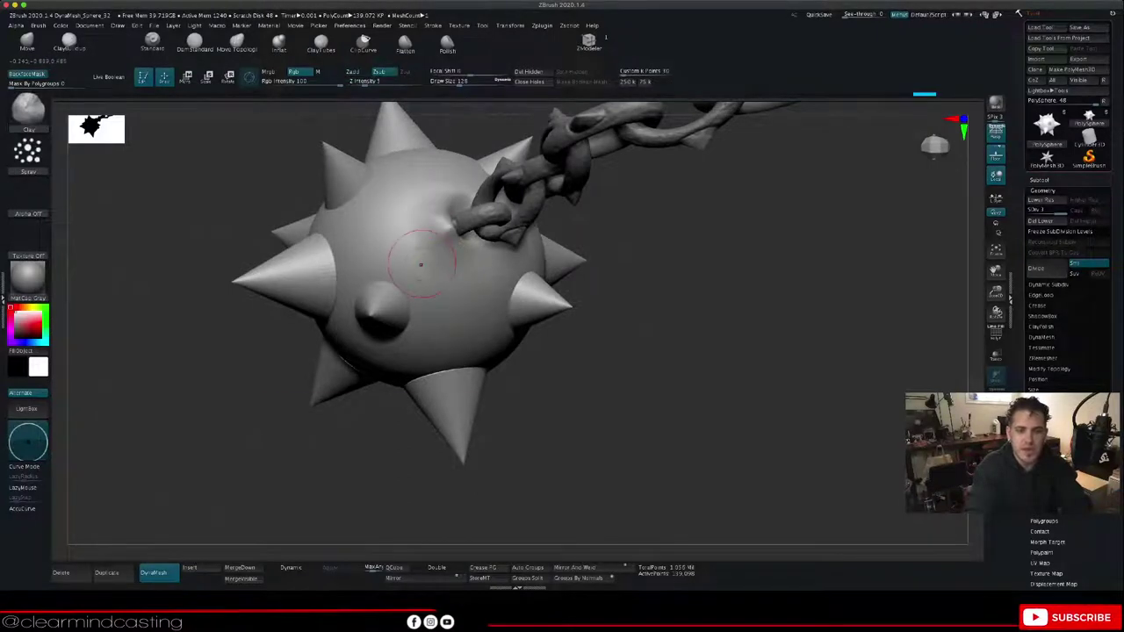
key("space")
mouse_move(414, 266)
left_mouse_down()
mouse_move(402, 194)
mouse_move(389, 225)
mouse_move(374, 190)
left_mouse_up()
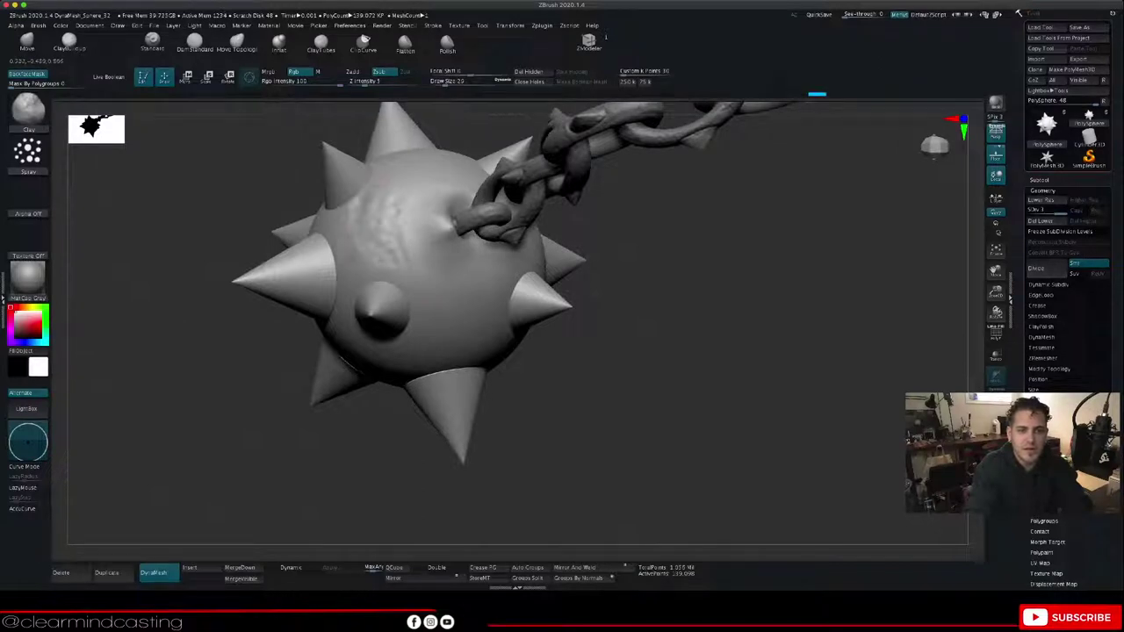
mouse_move(361, 262)
left_mouse_down()
mouse_move(367, 276)
mouse_move(400, 278)
mouse_move(395, 293)
left_mouse_up()
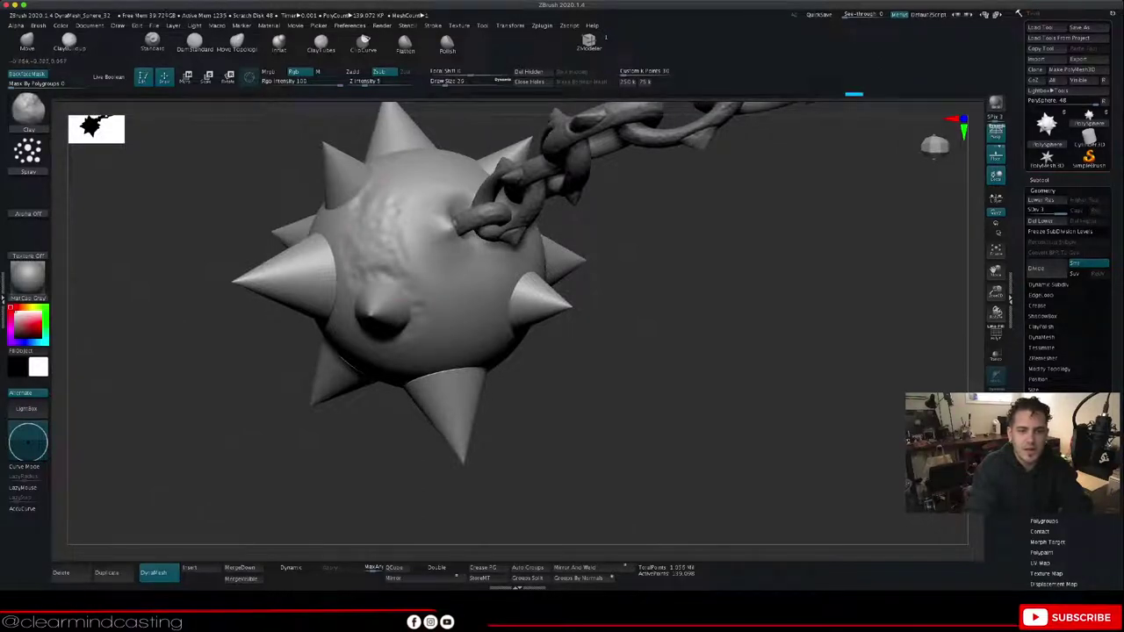
Step: Subdivide the spiked ball once more to subdivision level 4 and check its active point count
mouse_move(650, 281)
left_mouse_down()
mouse_move(509, 285)
mouse_move(649, 283)
left_mouse_up()
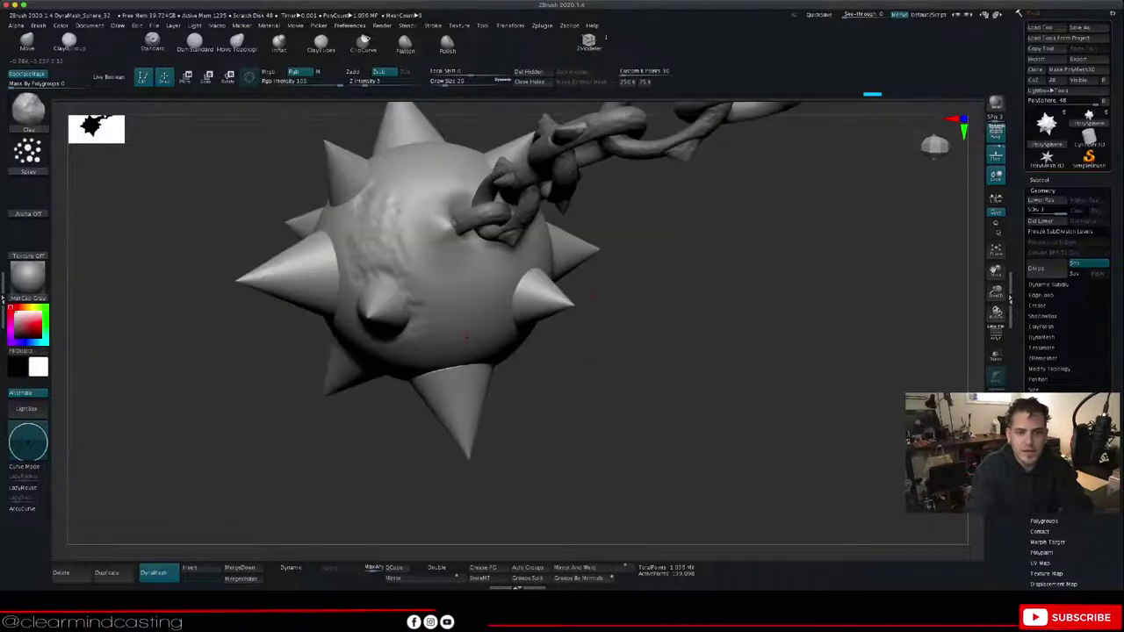
mouse_move(96, 264)
left_mouse_down()
mouse_move(181, 258)
mouse_move(110, 268)
left_mouse_up()
left_click_drag(772, 294, 601, 298)
left_click(1047, 269)
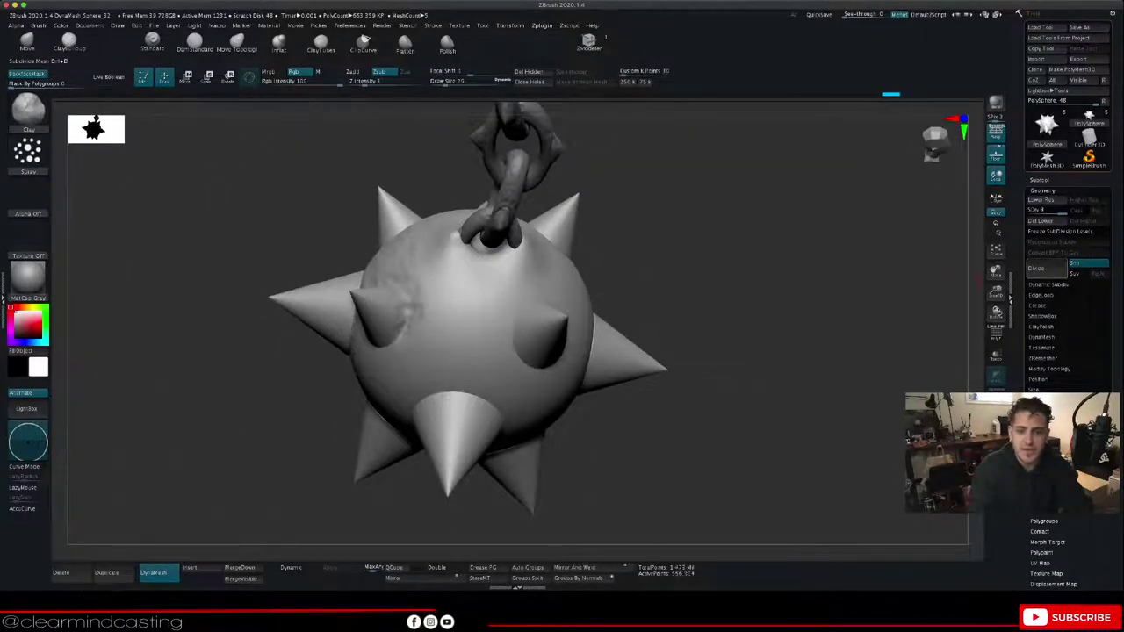
left_click_drag(654, 285, 730, 293)
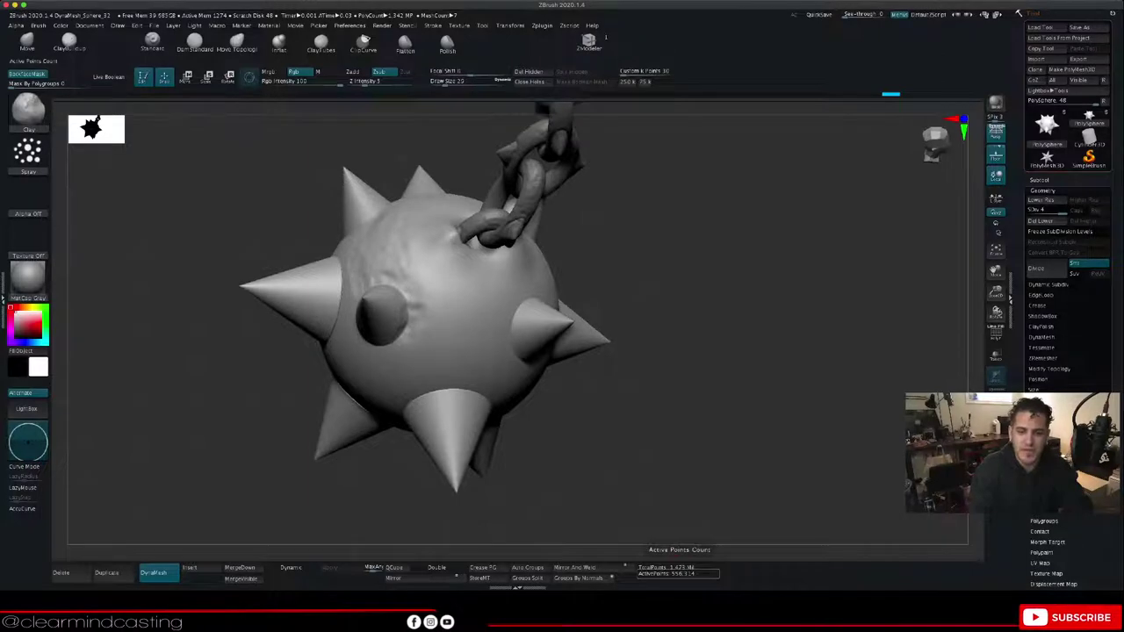
left_click_drag(653, 258, 687, 262)
Step: Spray the hammered Clay texture over the sphere's side, filling the surface between the spikes there
left_click_drag(606, 274, 678, 274)
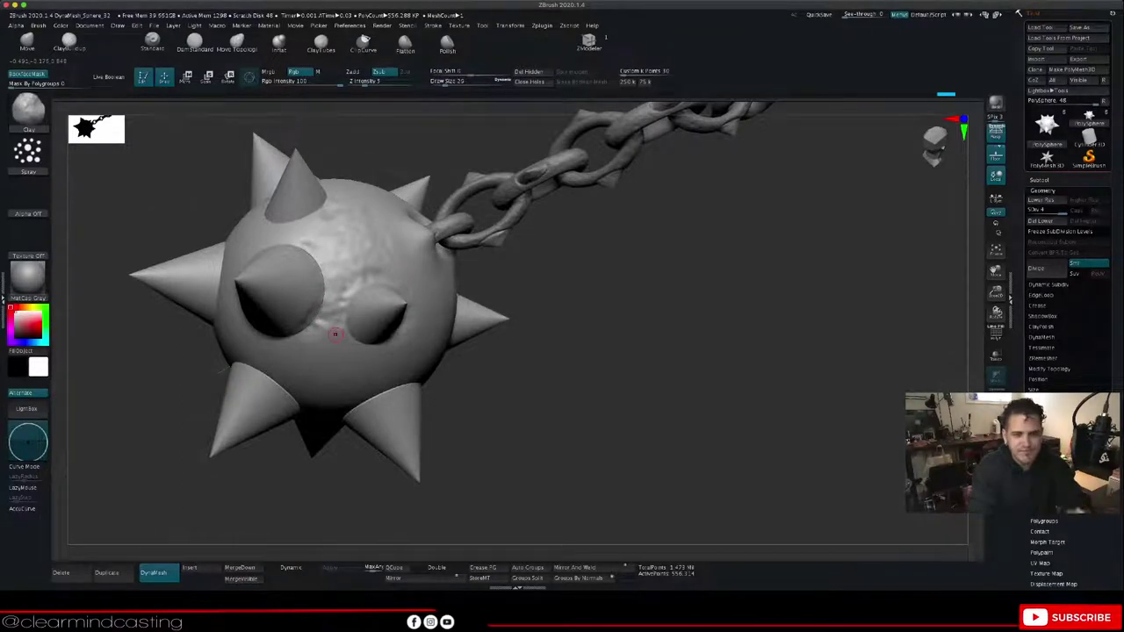
right_click_drag(303, 238, 360, 278)
mouse_move(207, 239)
left_mouse_down()
mouse_move(214, 253)
mouse_move(288, 236)
mouse_move(253, 230)
left_mouse_up()
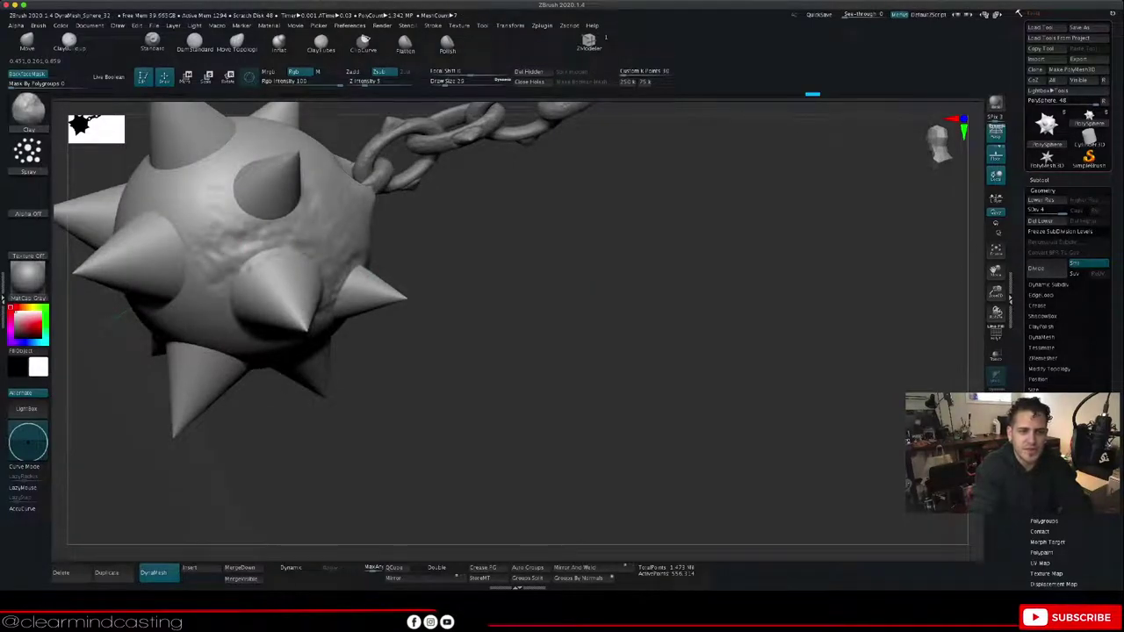
left_click_drag(230, 162, 191, 183)
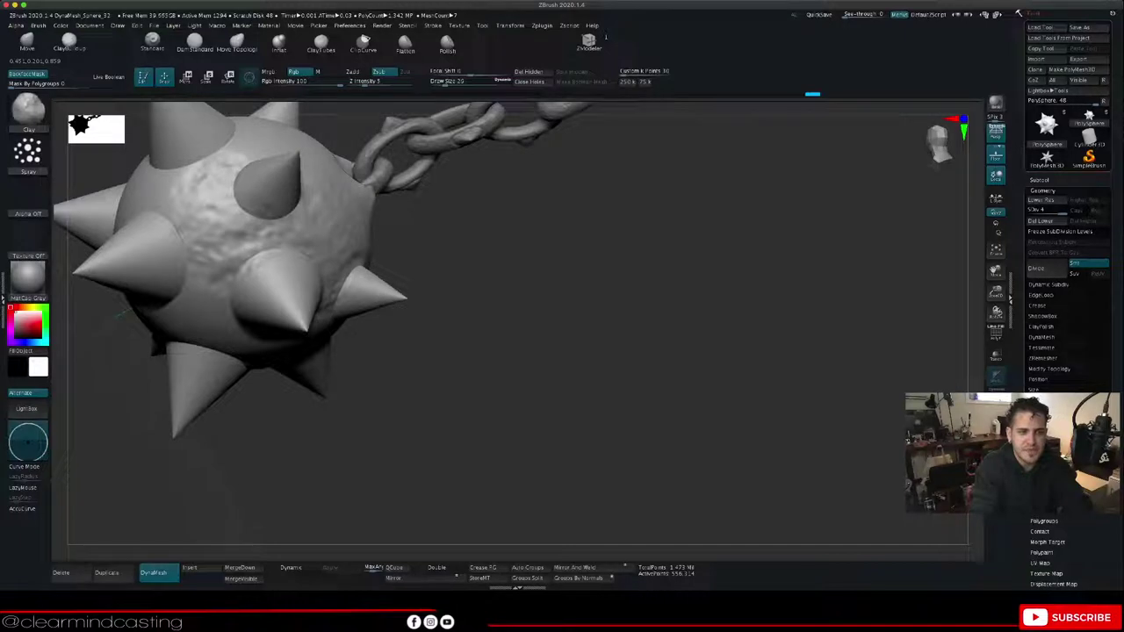
left_click_drag(209, 304, 216, 346)
mouse_move(369, 413)
left_mouse_down()
mouse_move(294, 378)
mouse_move(297, 310)
left_mouse_up()
left_click_drag(209, 346, 212, 312)
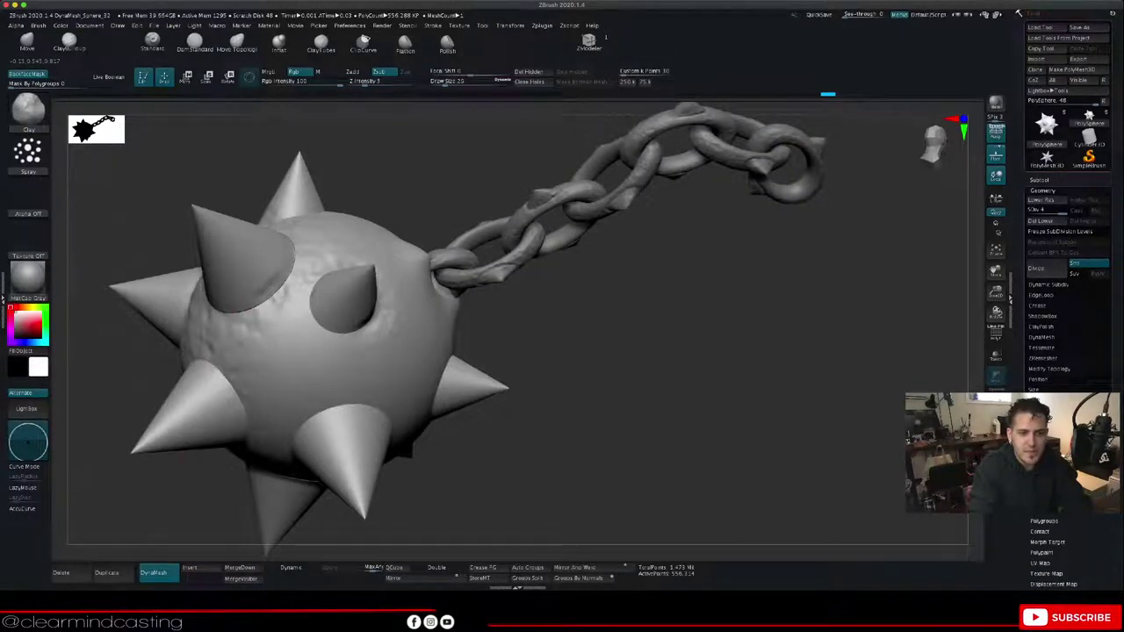
left_click_drag(288, 326, 349, 344)
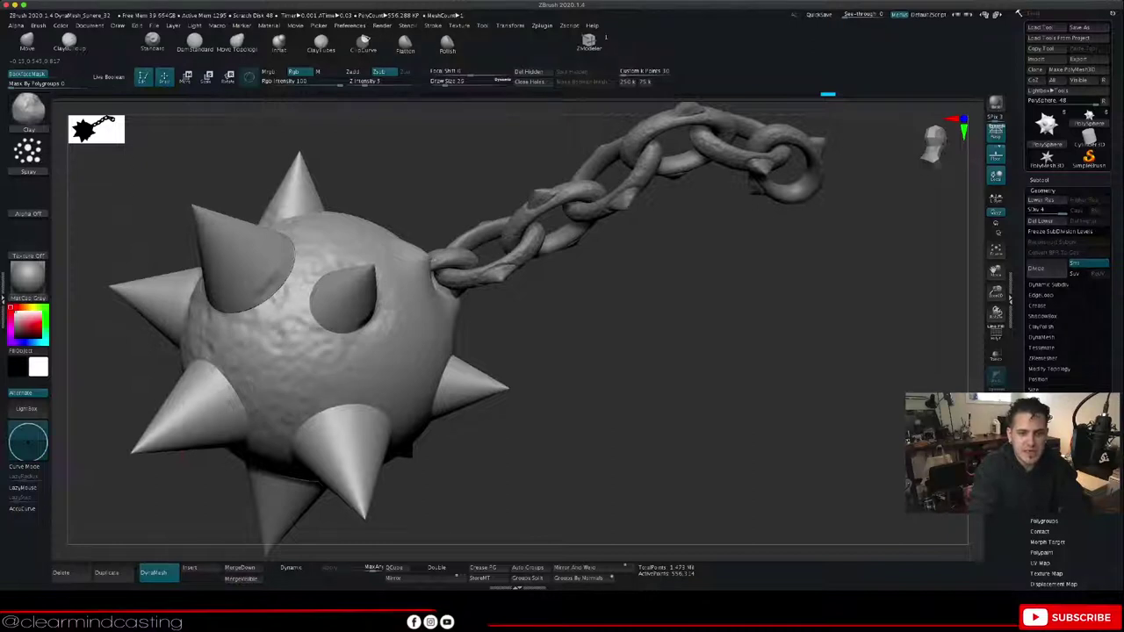
Step: Extend the hammered texture across the sphere in front of the chain ring and around the spike below it
left_click_drag(181, 454, 83, 458)
mouse_move(195, 351)
left_mouse_down()
mouse_move(215, 420)
mouse_move(234, 296)
mouse_move(269, 365)
mouse_move(307, 341)
mouse_move(338, 346)
left_mouse_up()
left_click_drag(320, 440, 357, 431)
left_click_drag(288, 344, 304, 303)
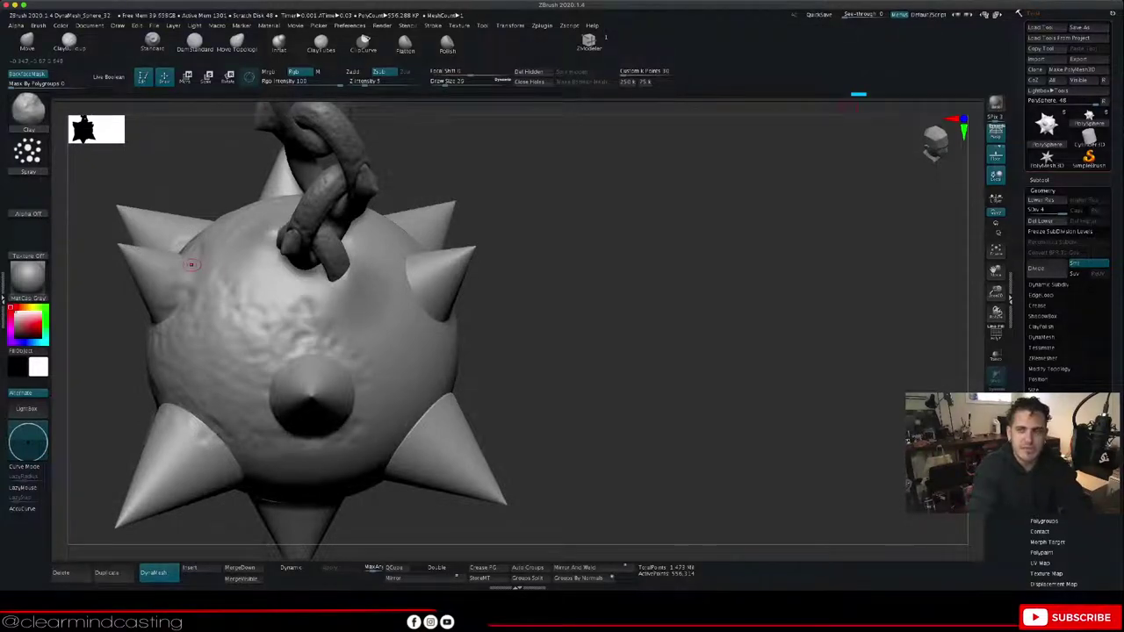
left_click_drag(231, 247, 230, 267)
Step: Continue the hammered texture past the embedded ring's base onto the smooth far side, working between the neighbouring spikes
left_click_drag(562, 369, 693, 363)
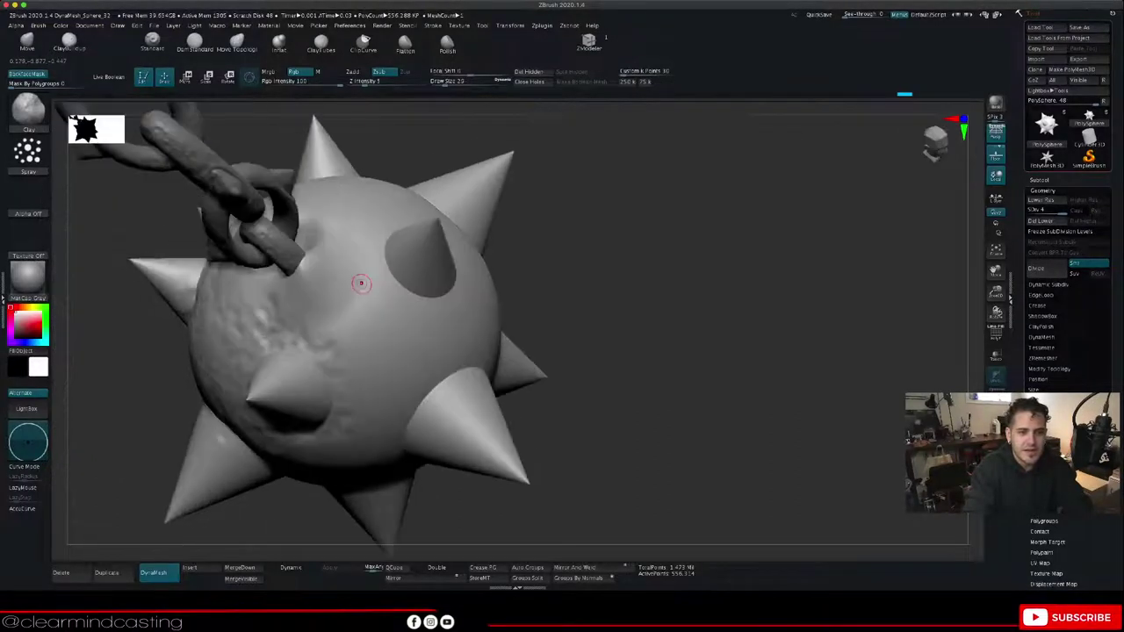
left_click_drag(257, 270, 236, 288)
mouse_move(303, 268)
left_mouse_down()
mouse_move(316, 288)
mouse_move(307, 320)
mouse_move(330, 356)
left_mouse_up()
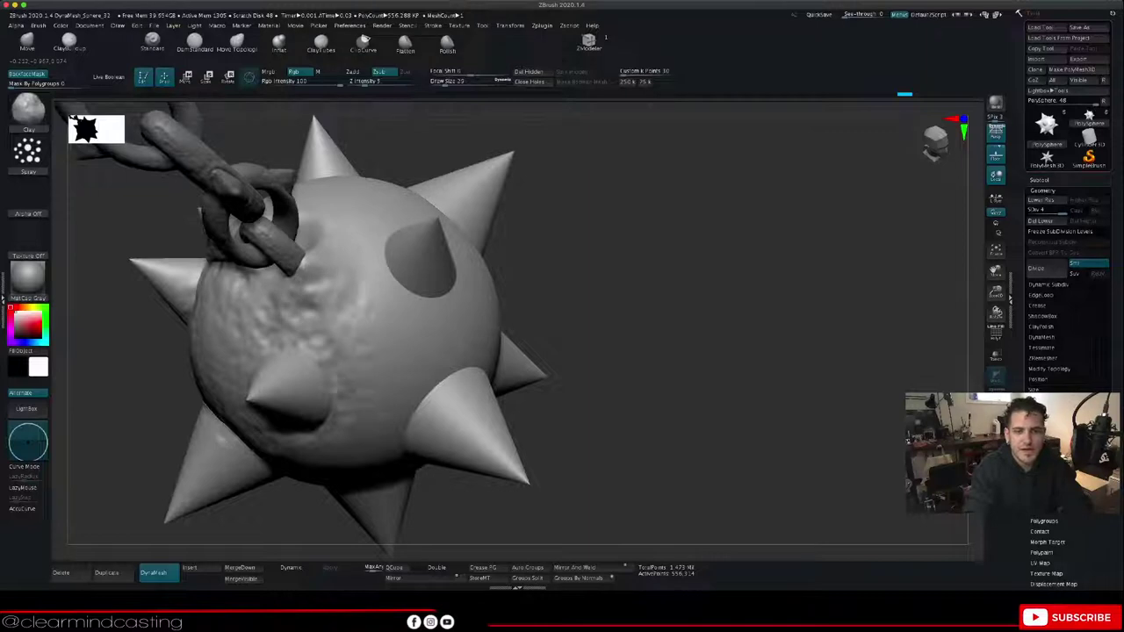
left_click_drag(352, 276, 384, 300)
mouse_move(484, 319)
right_mouse_down()
mouse_move(353, 437)
mouse_move(316, 442)
right_mouse_up()
mouse_move(234, 419)
left_mouse_down()
mouse_move(226, 448)
mouse_move(367, 398)
mouse_move(389, 414)
mouse_move(442, 419)
left_mouse_up()
right_click_drag(557, 352, 446, 421)
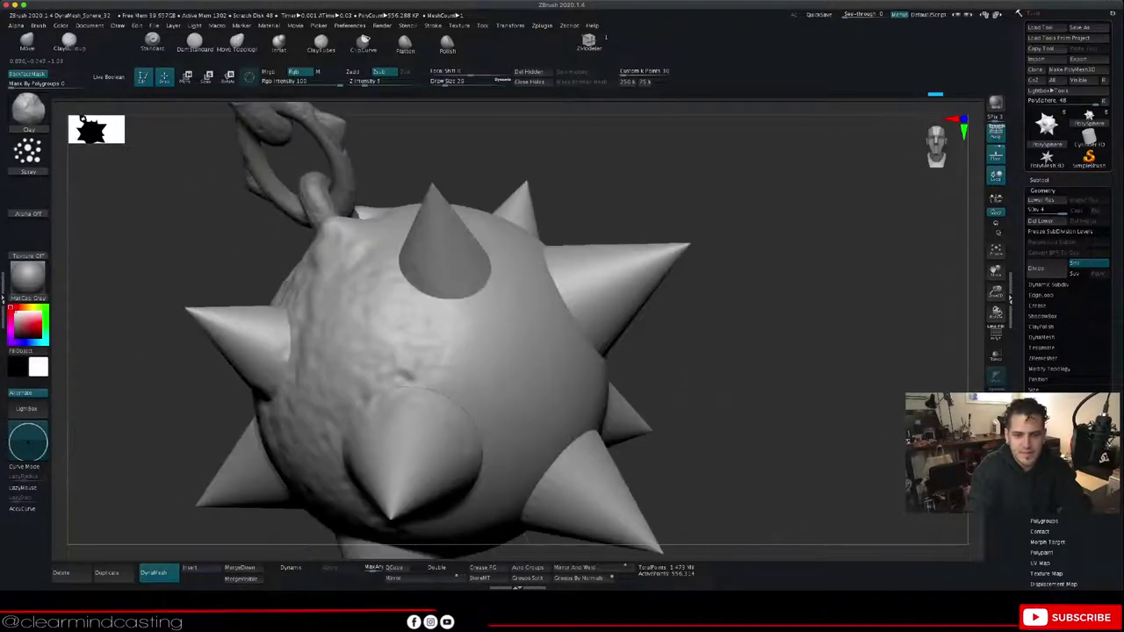
mouse_move(393, 388)
left_mouse_down()
mouse_move(409, 387)
mouse_move(475, 447)
left_mouse_up()
mouse_move(462, 393)
right_mouse_down()
mouse_move(342, 474)
mouse_move(404, 440)
mouse_move(457, 378)
right_mouse_up()
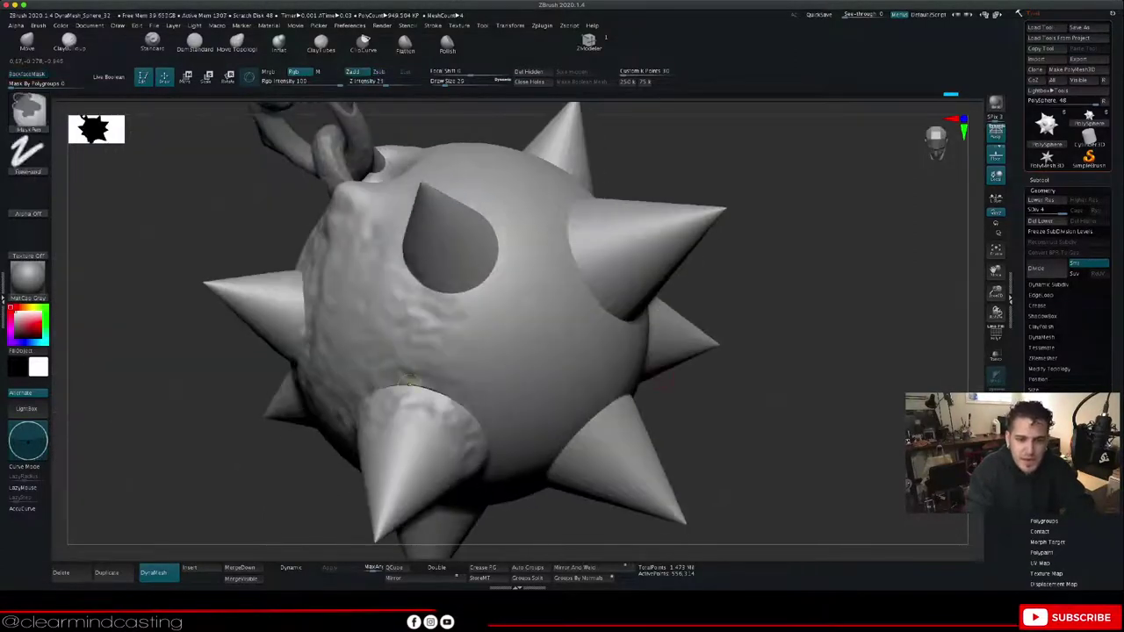
key("ctrl+z")
key("ctrl+z")
key("ctrl+shift+z")
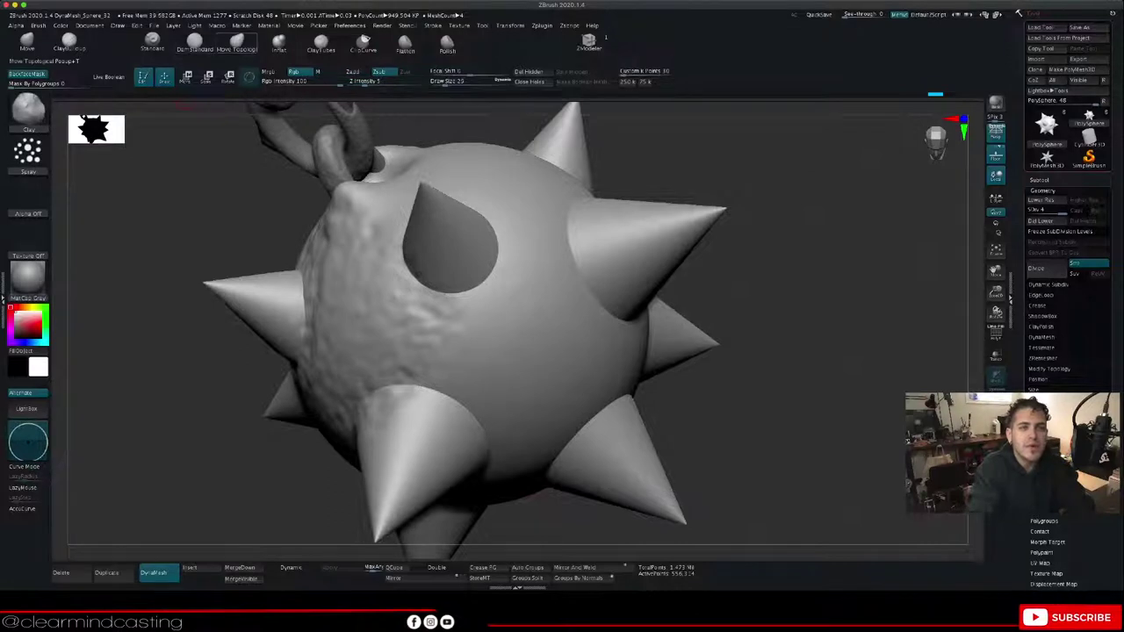
Step: Try building up the seam around the lower spike's base with the Inflat brush and undo the strokes
left_click(279, 42)
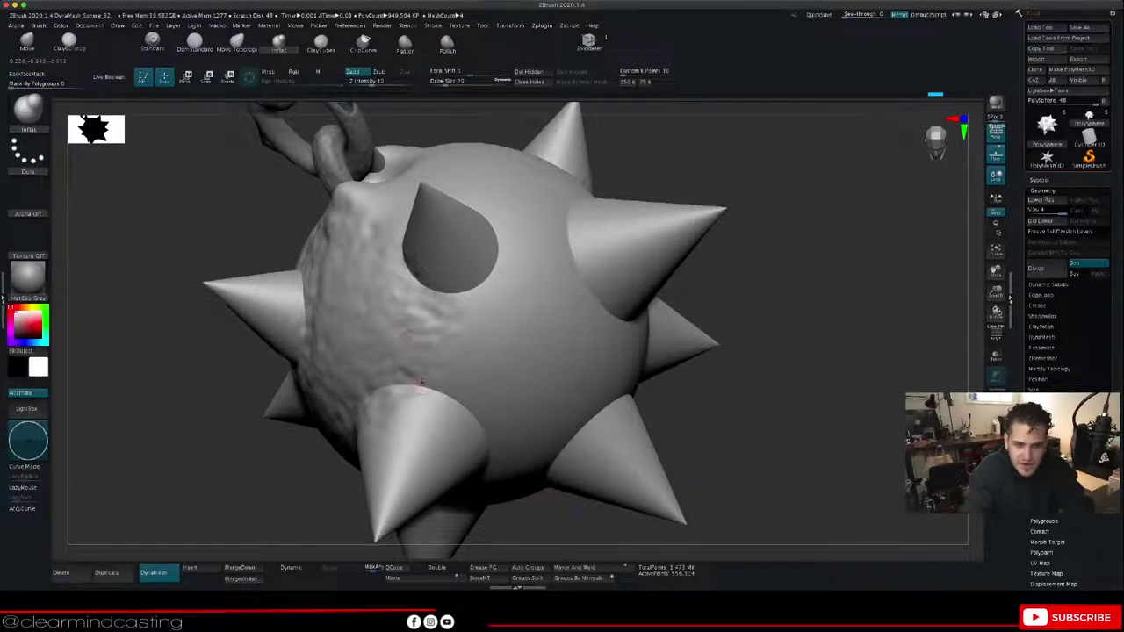
left_click_drag(419, 386, 477, 411)
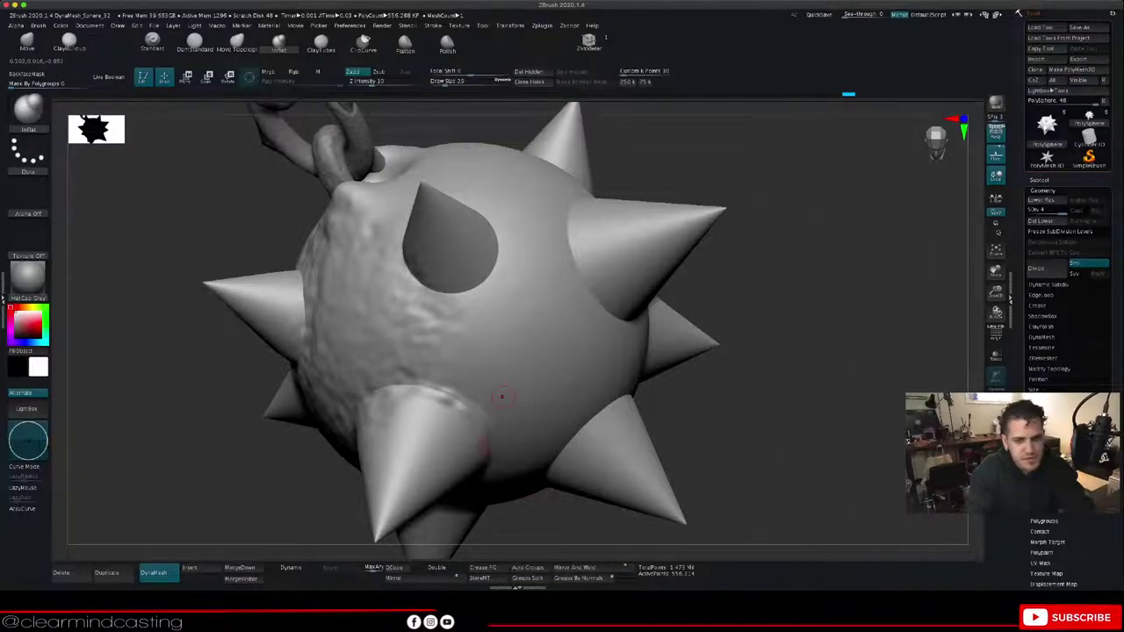
left_click_drag(693, 415, 772, 419)
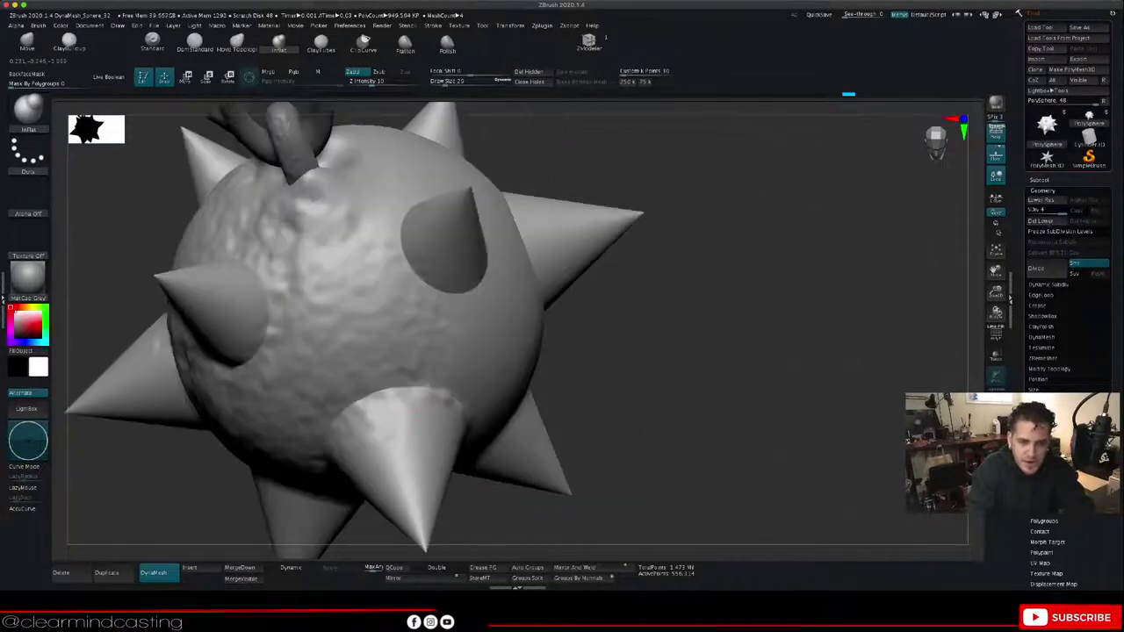
left_click_drag(417, 387, 389, 387)
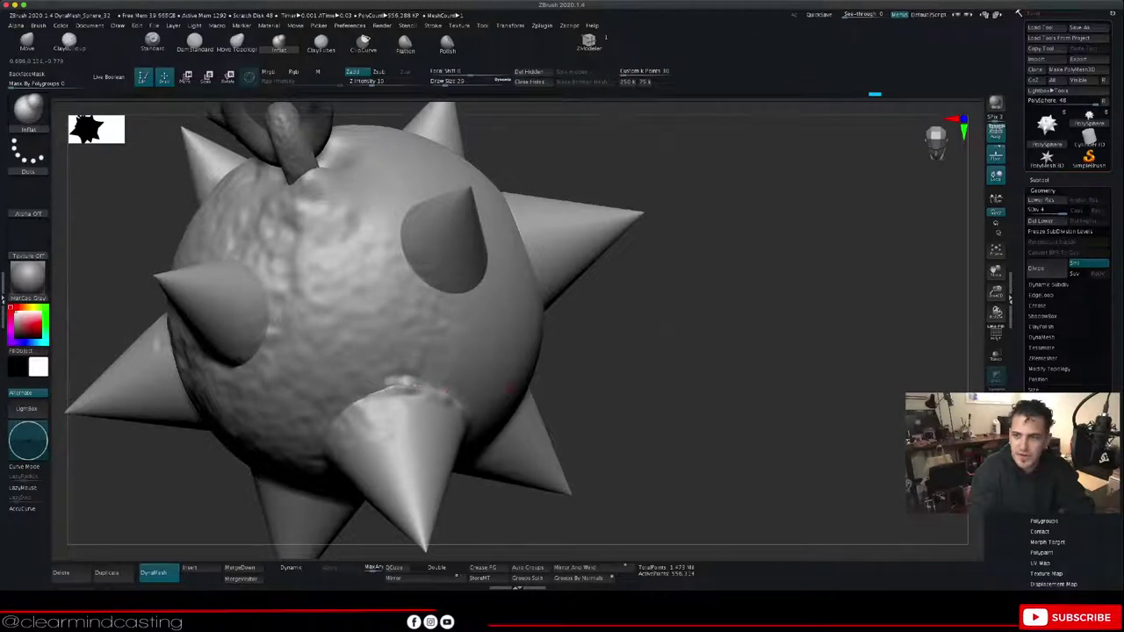
mouse_move(790, 325)
left_mouse_down("alt")
mouse_move(859, 266)
mouse_move(879, 343)
mouse_move(834, 367)
mouse_move(846, 360)
left_mouse_up("alt")
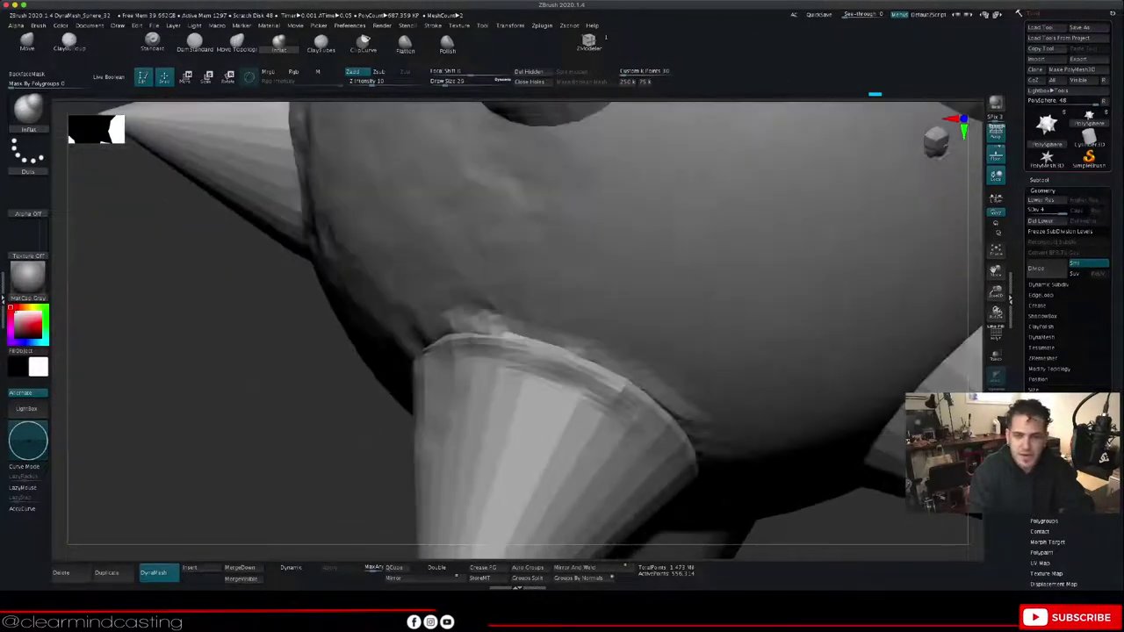
key("ctrl+z")
key("ctrl+z")
key("ctrl+z")
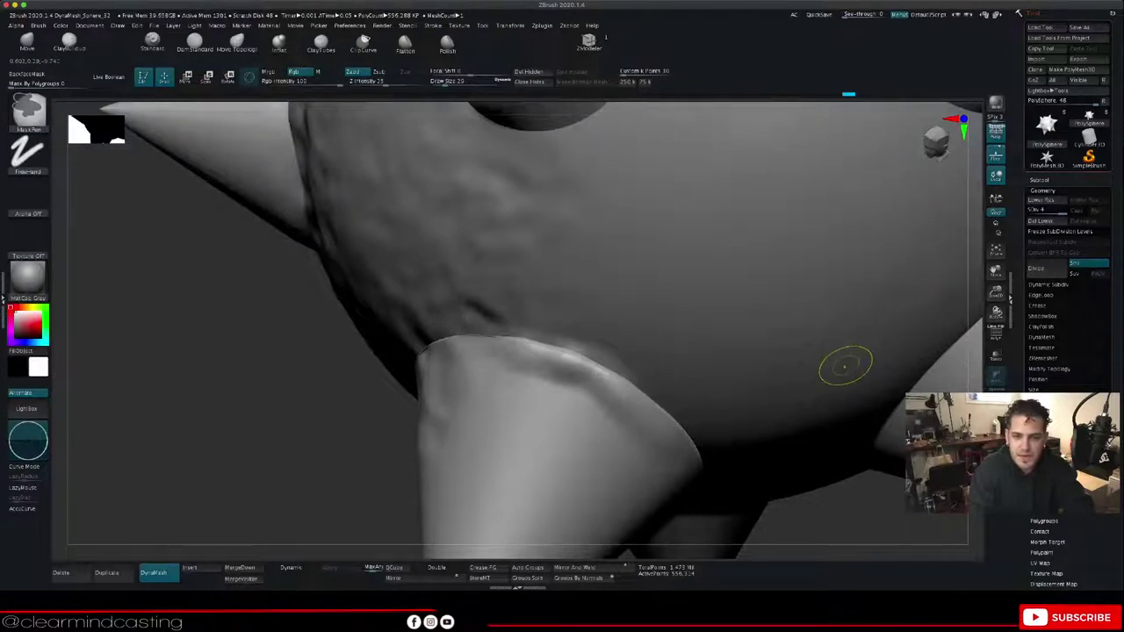
key("ctrl+z")
key("ctrl+z")
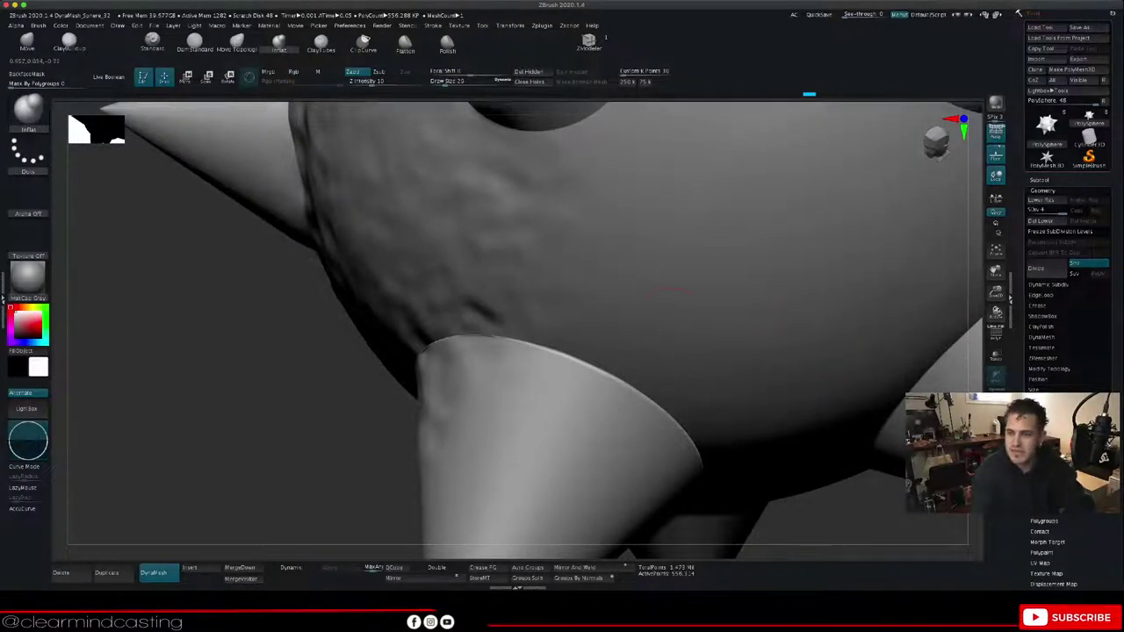
Step: Spray the hammered Clay texture over the smooth sphere surface between the four spikes and onto the adjacent spike bases
left_click_drag(281, 412, 281, 298, "alt")
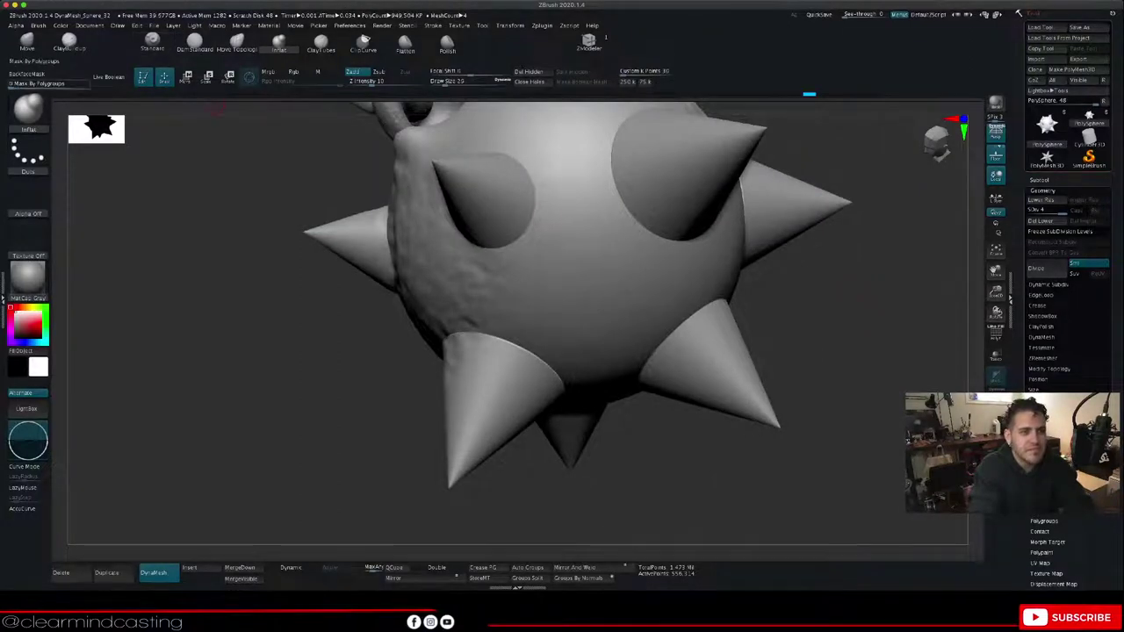
left_click(28, 112)
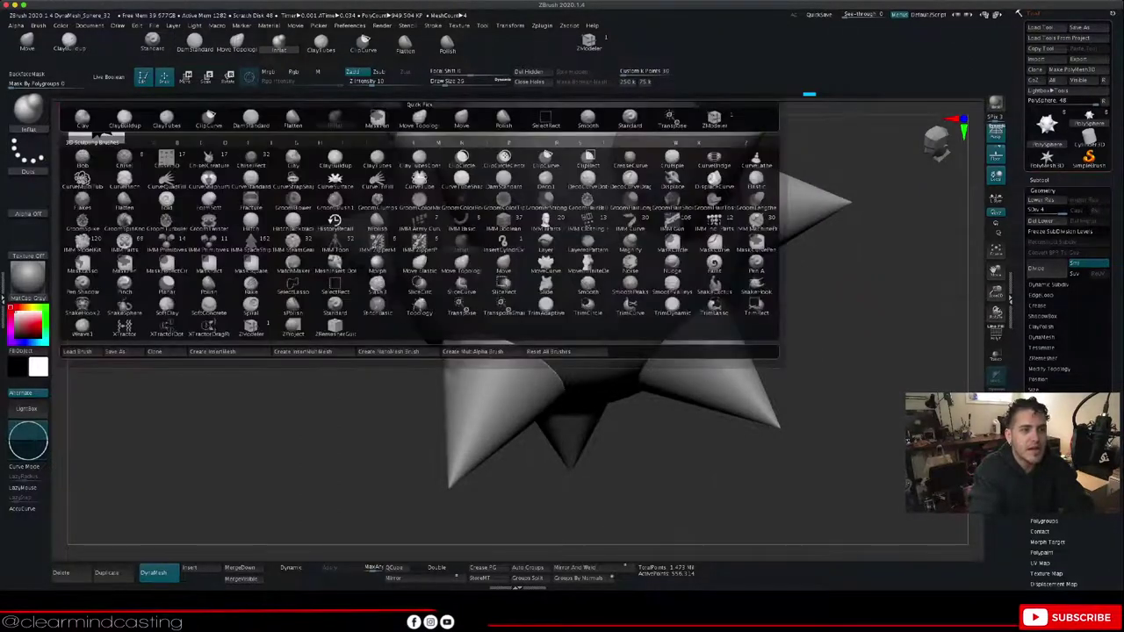
left_click(82, 119)
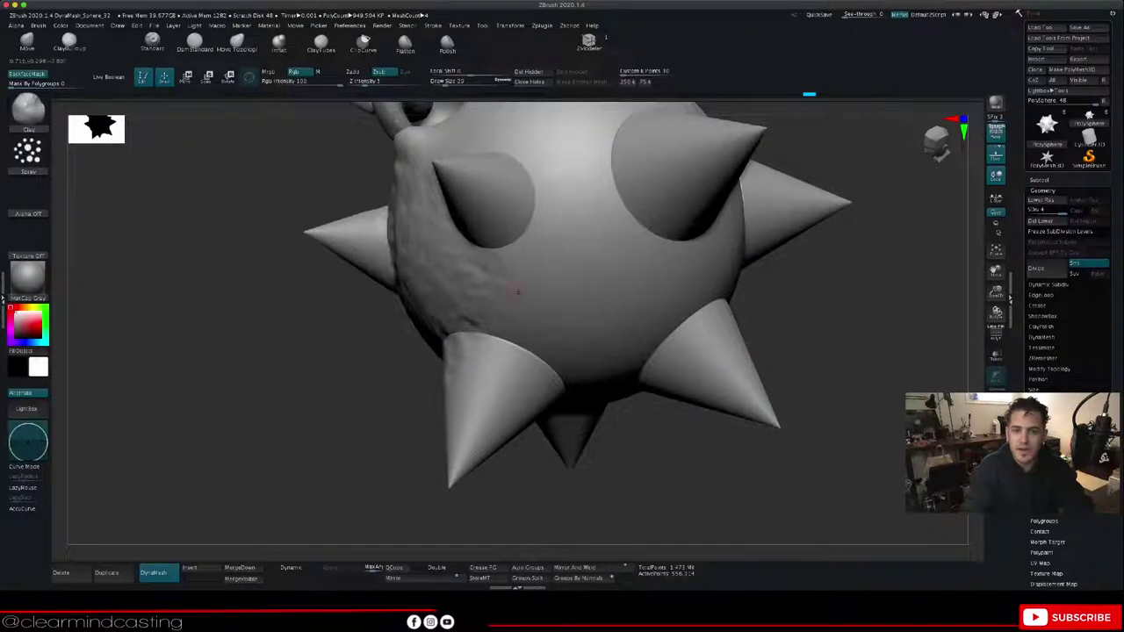
mouse_move(505, 307)
left_mouse_down()
mouse_move(569, 218)
mouse_move(615, 249)
mouse_move(707, 271)
left_mouse_up()
left_click_drag(479, 339, 532, 367)
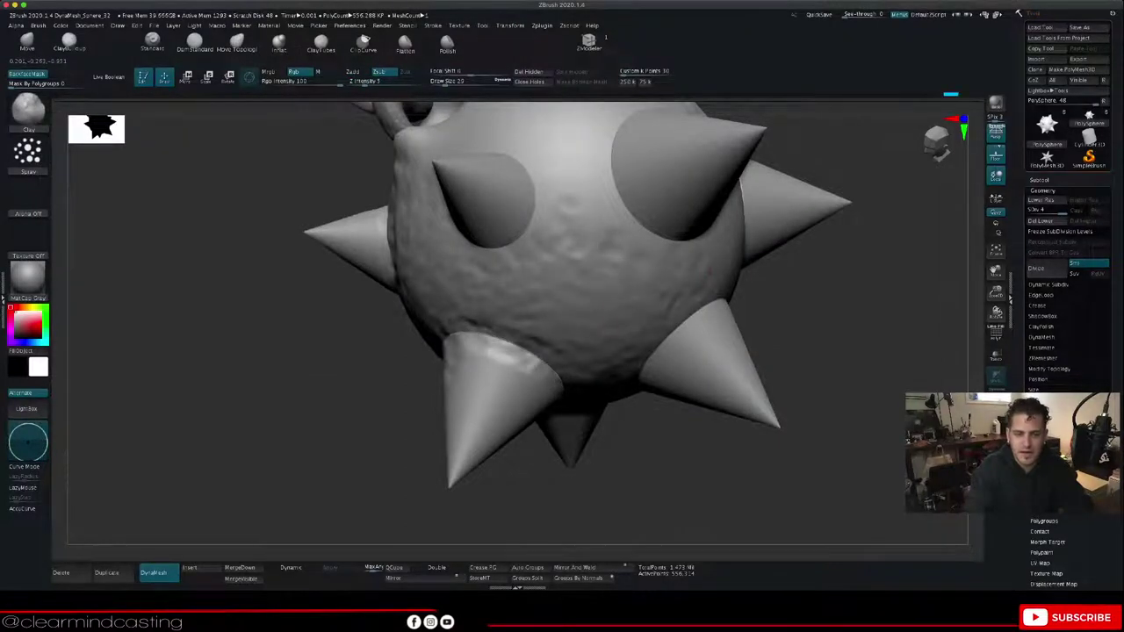
mouse_move(290, 391)
left_mouse_down()
mouse_move(474, 361)
mouse_move(443, 347)
left_mouse_up()
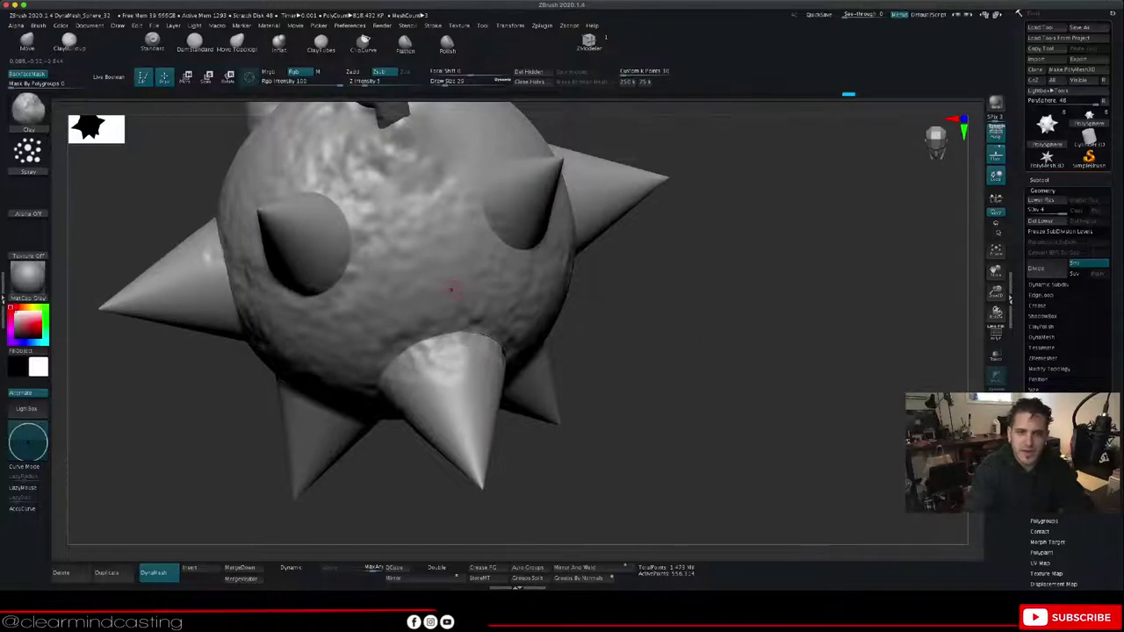
left_click_drag(501, 223, 532, 233)
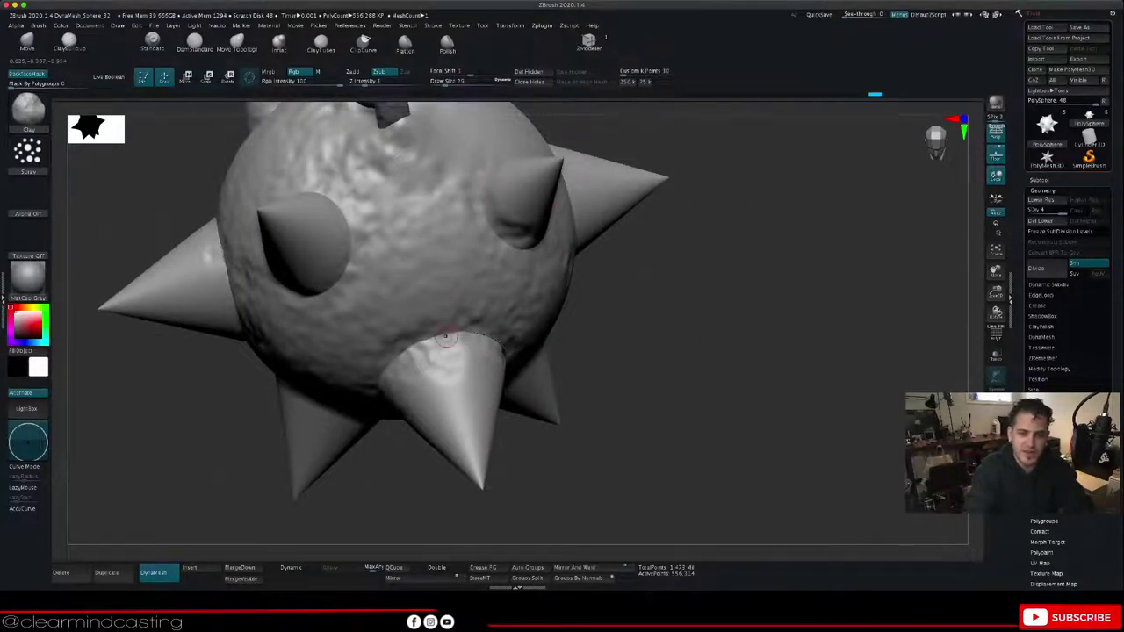
Step: Continue the hammered texture around the sphere toward the next spikes and onto the underside of the large upper spike's base
right_click_drag(468, 328, 506, 338)
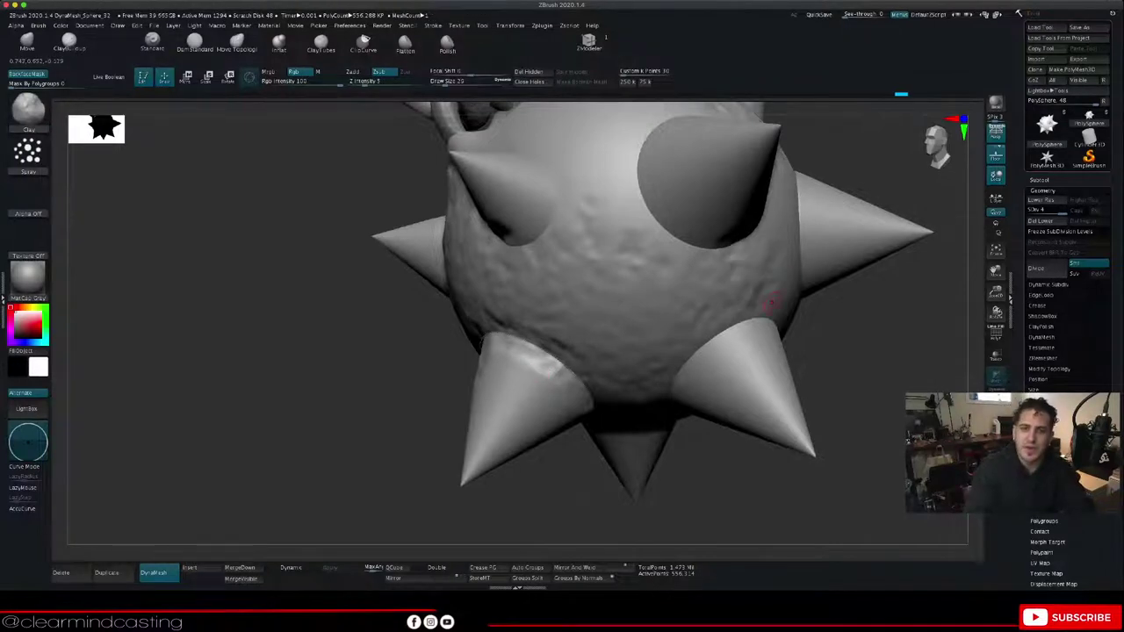
right_click_drag(770, 303, 609, 371)
left_click_drag(540, 191, 544, 216)
mouse_move(544, 308)
left_mouse_down()
mouse_move(547, 160)
mouse_move(539, 171)
left_mouse_up()
left_click_drag(550, 218, 555, 238)
mouse_move(555, 239)
right_mouse_down()
mouse_move(532, 428)
mouse_move(551, 378)
right_mouse_up()
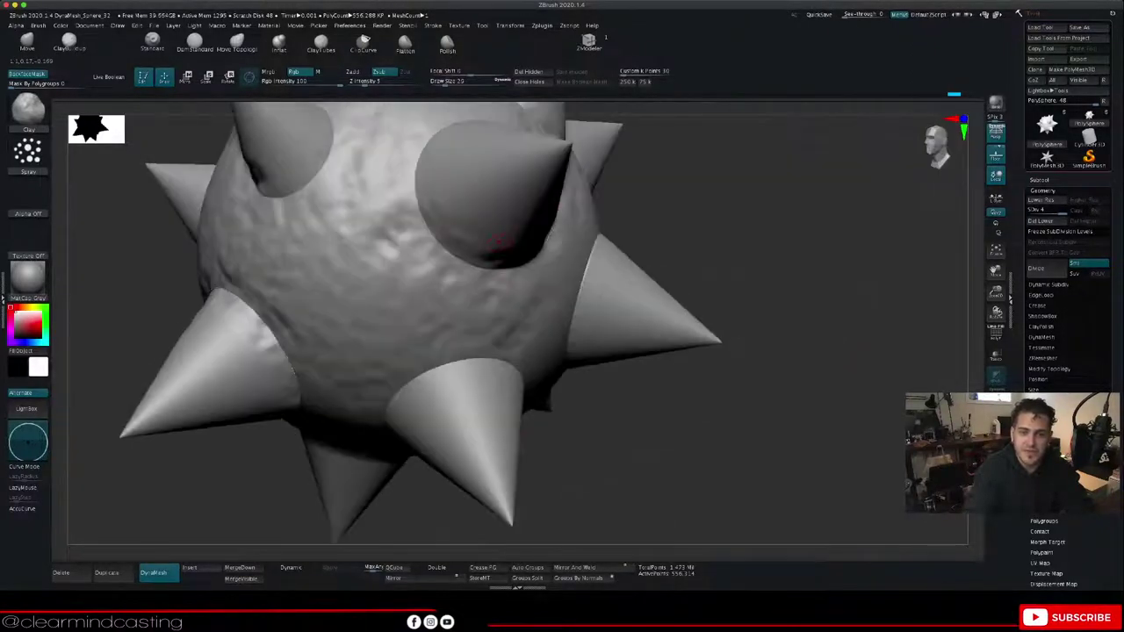
left_click_drag(445, 238, 541, 253)
mouse_move(547, 253)
right_mouse_down()
mouse_move(474, 285)
mouse_move(492, 251)
right_mouse_up()
Step: Try carrying the texture around the side of the large upper spike's base rim and undo the strokes
mouse_move(532, 263)
left_mouse_down()
mouse_move(564, 252)
mouse_move(586, 201)
left_mouse_up()
mouse_move(605, 198)
right_mouse_down()
mouse_move(723, 263)
mouse_move(597, 215)
right_mouse_up()
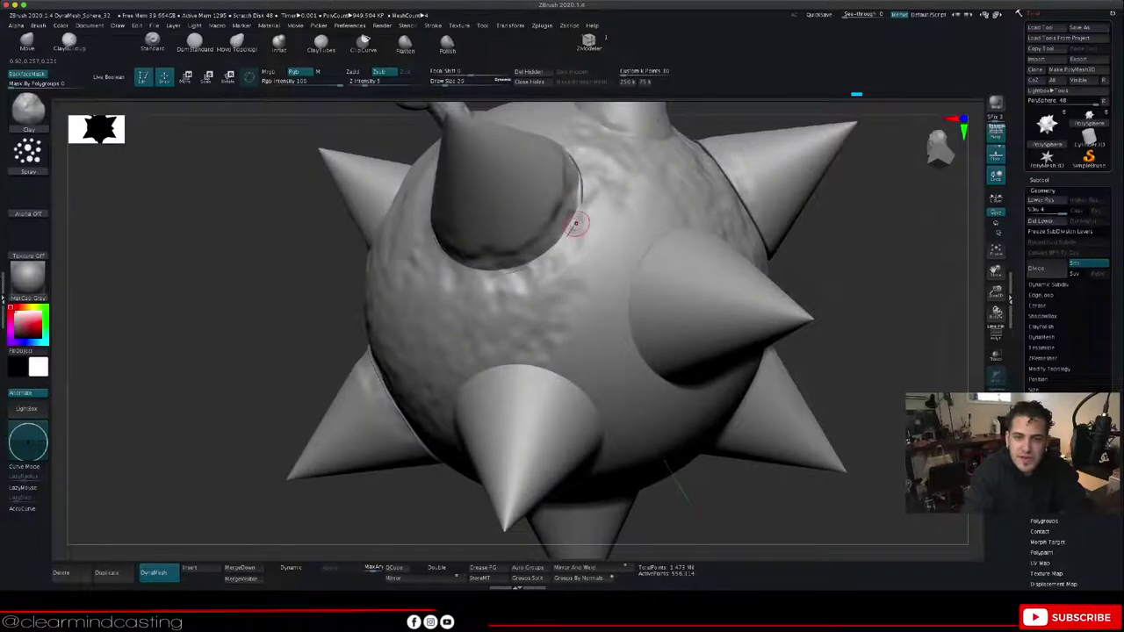
mouse_move(563, 239)
left_mouse_down()
mouse_move(584, 202)
mouse_move(576, 167)
left_mouse_up()
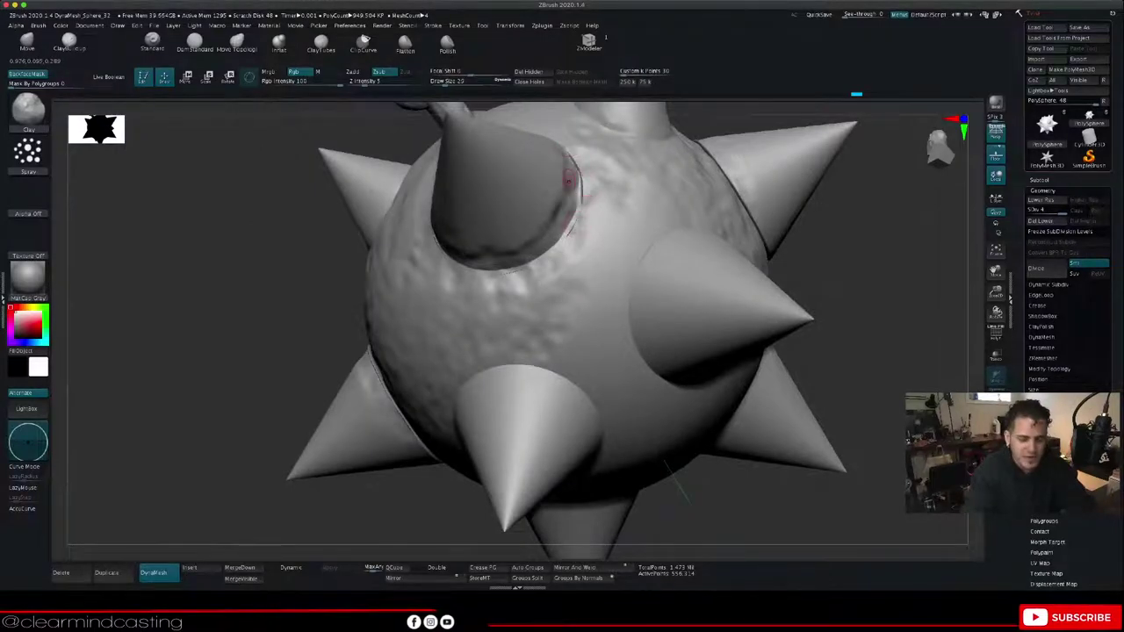
key("ctrl+z")
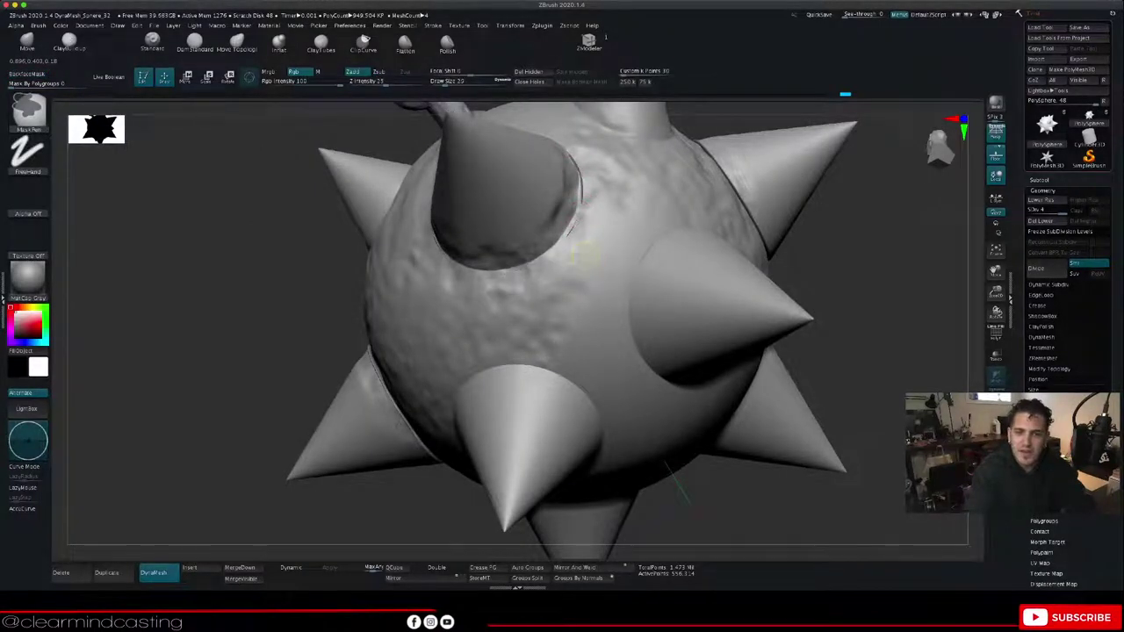
key("ctrl+z")
key("ctrl+z")
key("ctrl+z")
key("ctrl+z")
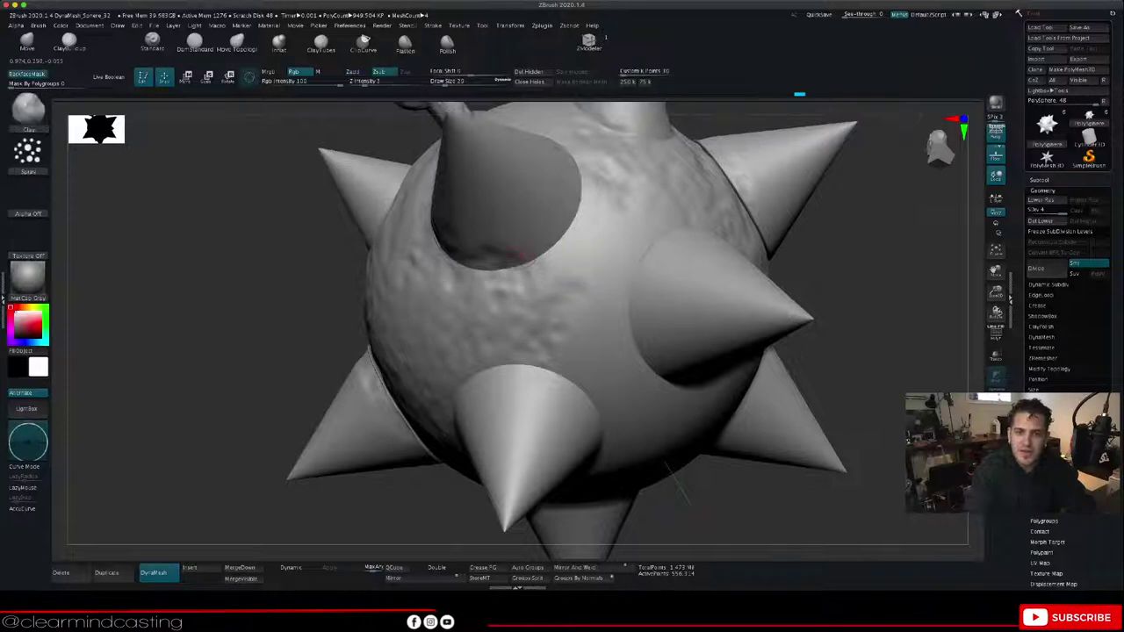
Step: Texture the large upper spike's base rim and fill the smooth sphere area between it and the two neighbouring spikes
left_click_drag(524, 255, 574, 180)
mouse_move(571, 308)
left_mouse_down()
mouse_move(628, 257)
mouse_move(626, 229)
left_mouse_up()
mouse_move(549, 358)
left_mouse_down()
mouse_move(558, 375)
mouse_move(608, 325)
left_mouse_up()
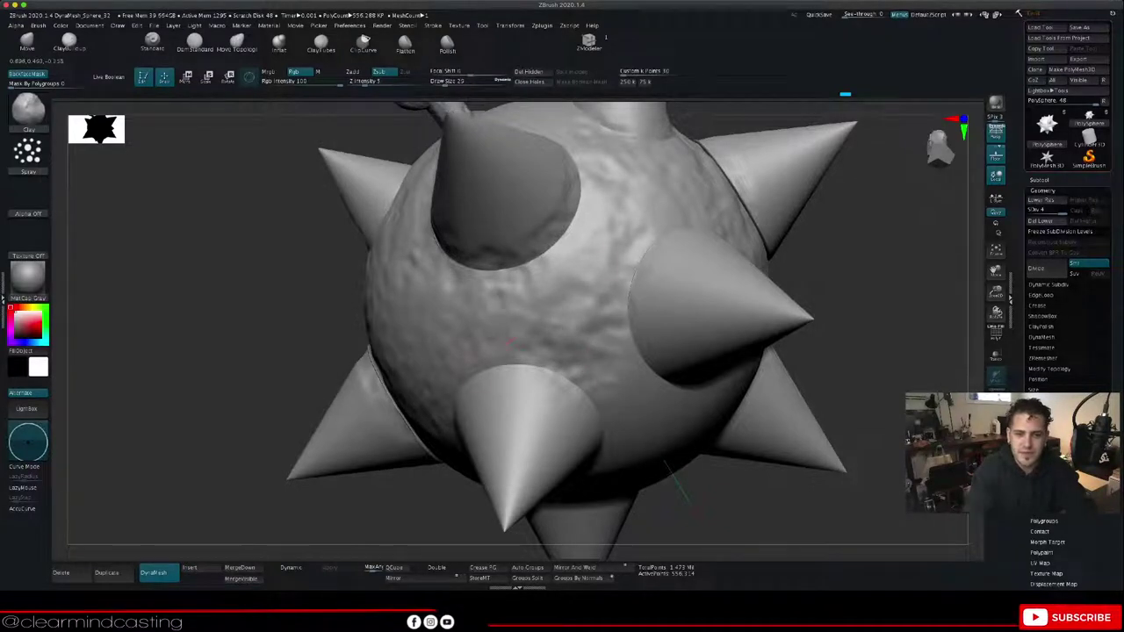
Step: Cover the base and side of the lower spike with the hammered Clay texture
mouse_move(520, 372)
left_mouse_down()
mouse_move(494, 425)
mouse_move(530, 406)
left_mouse_up()
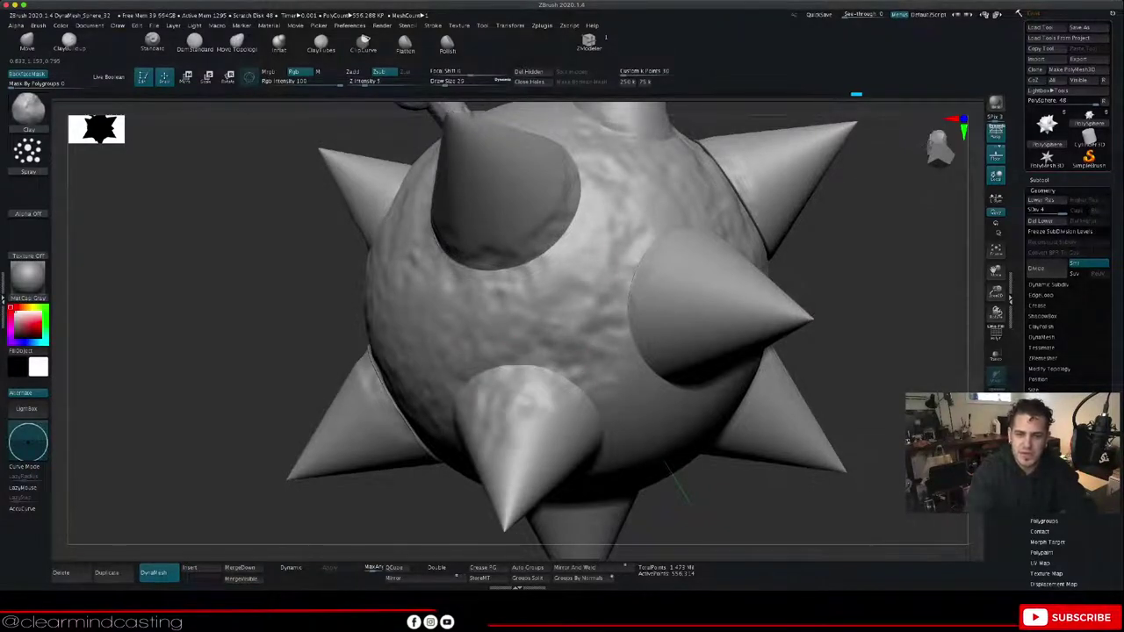
left_click_drag(308, 316, 241, 354)
mouse_move(527, 437)
left_mouse_down()
mouse_move(518, 466)
mouse_move(572, 446)
mouse_move(555, 406)
left_mouse_up()
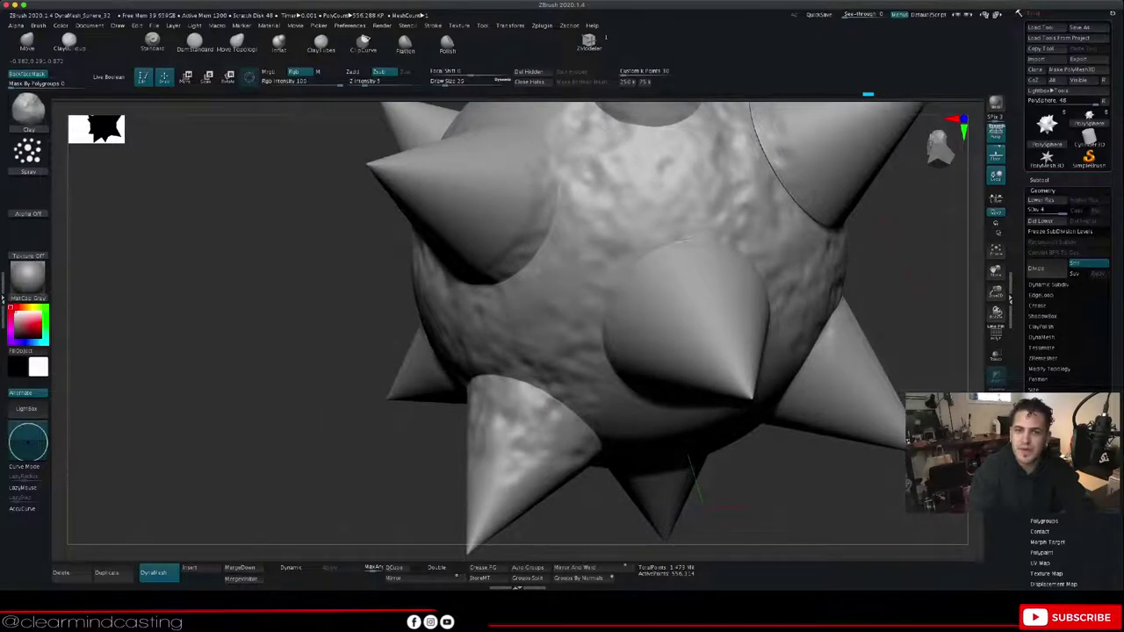
Step: Fill the remaining smooth sphere surface below the chain's attachment ring with the hammered texture
left_click_drag(909, 211, 908, 303)
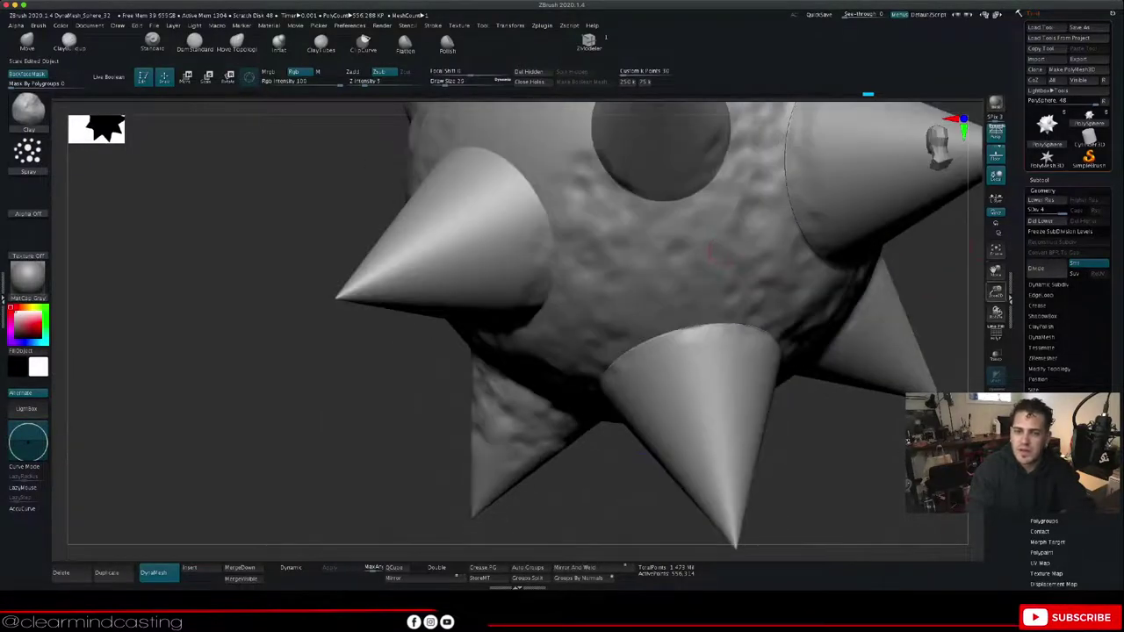
left_click_drag(709, 254, 735, 261, "alt")
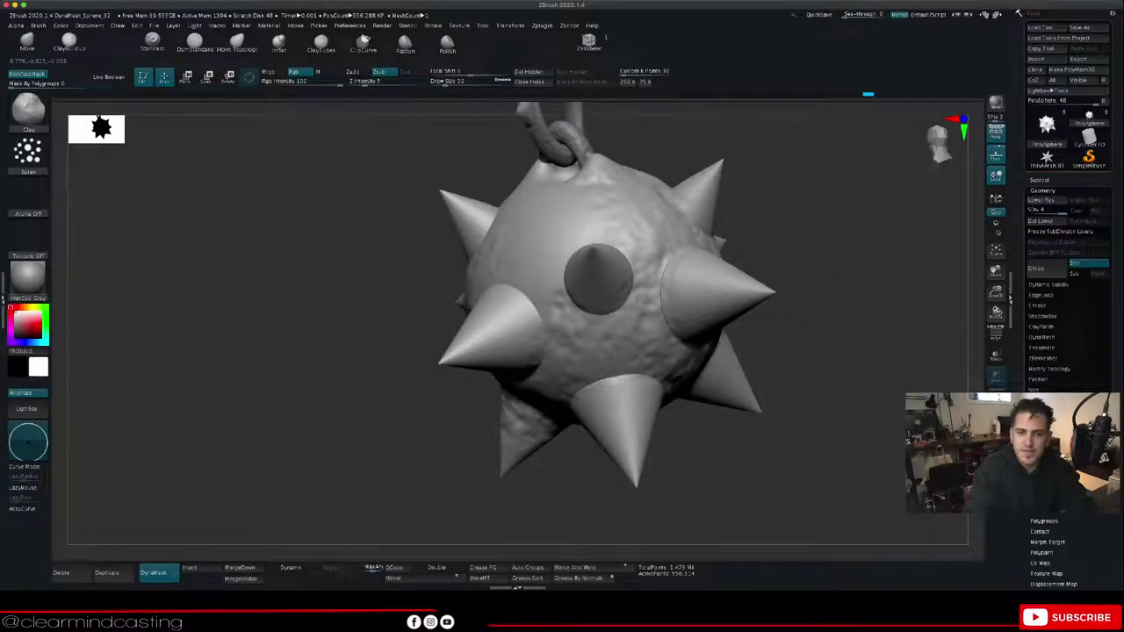
left_click_drag(615, 214, 602, 218)
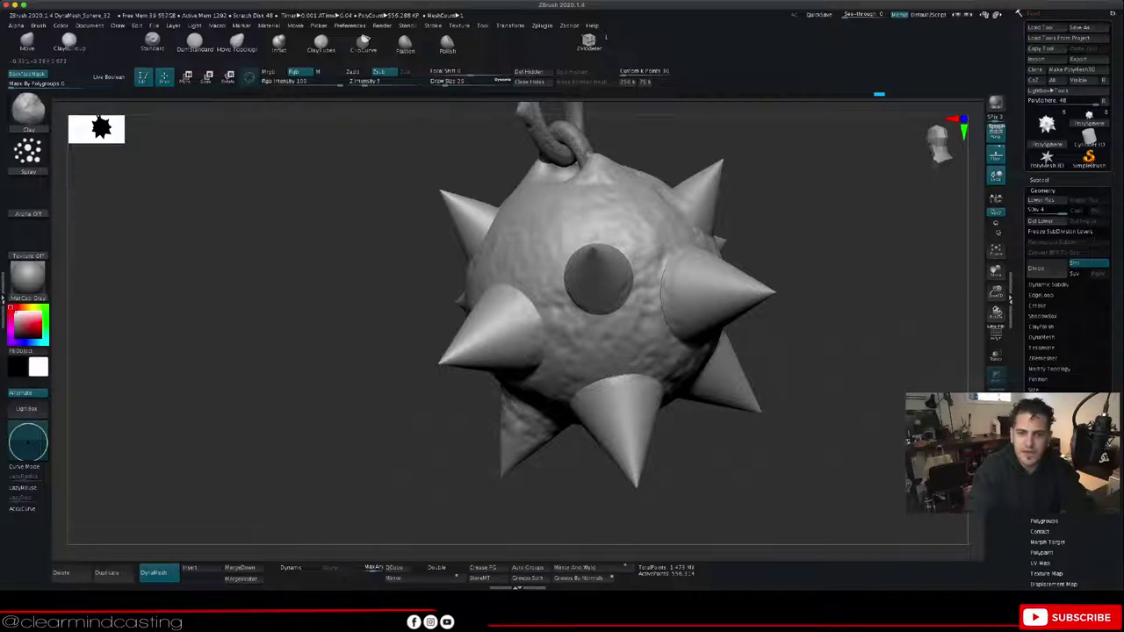
left_click_drag(808, 395, 738, 343)
left_click_drag(508, 227, 477, 236)
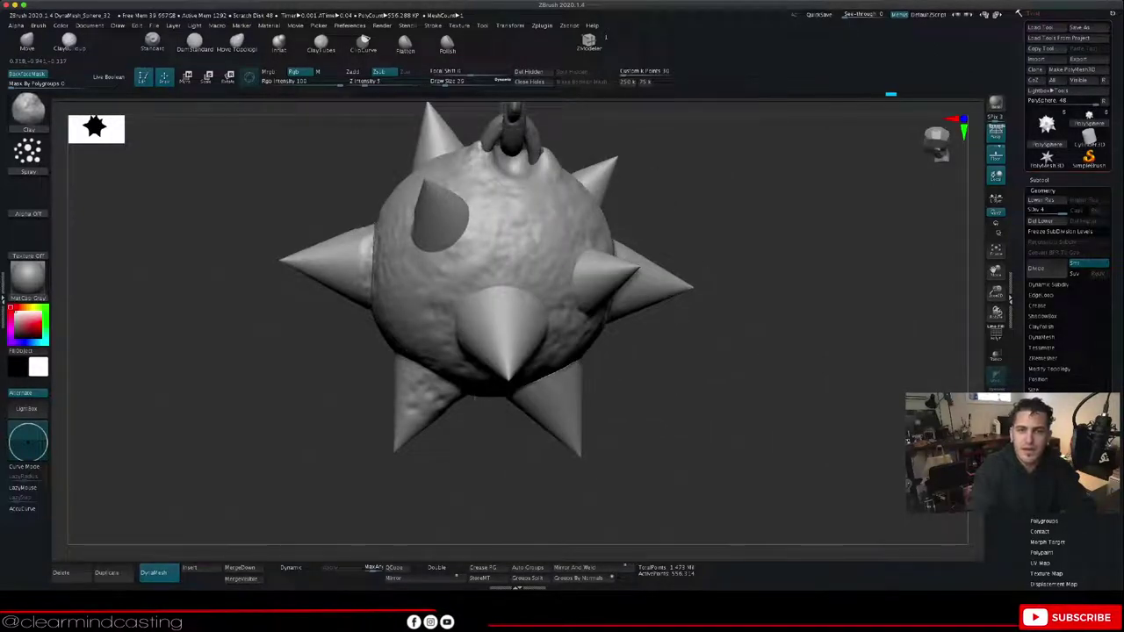
left_click_drag(500, 209, 506, 225)
Step: Touch up the hammered texture on the sphere right beside the chain's attachment point
left_click_drag(791, 360, 685, 408)
left_click_drag(791, 360, 742, 423)
left_click_drag(996, 271, 881, 503)
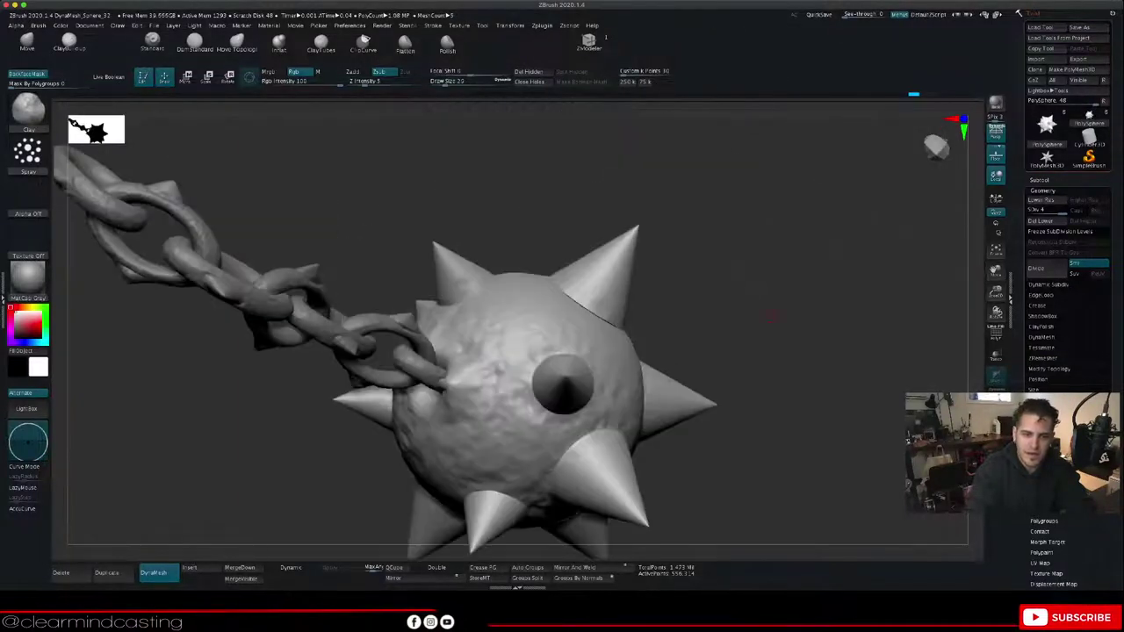
left_click_drag(791, 387, 812, 298)
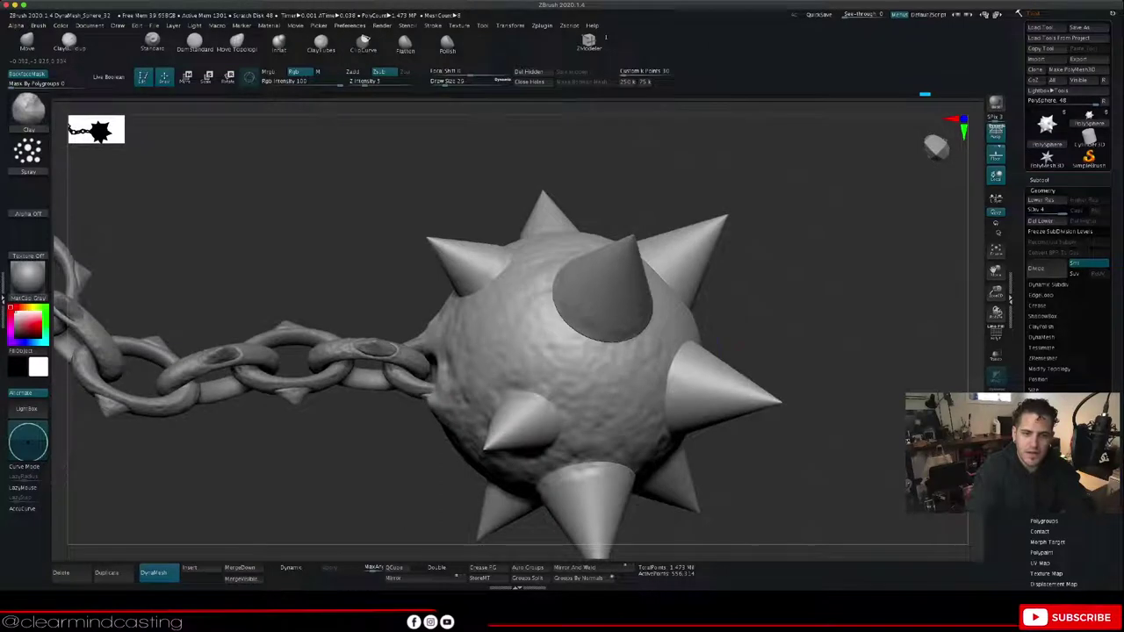
left_click_drag(427, 336, 430, 344)
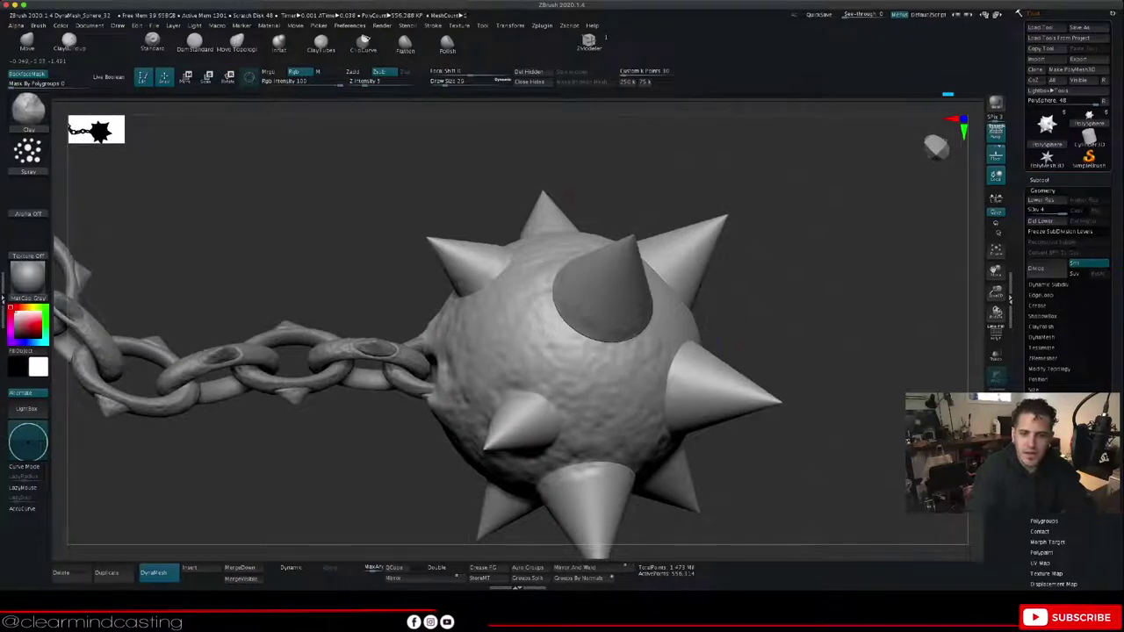
Step: Examine the textured ball, its spikes and the chain connection from several sides
left_click_drag(569, 195, 834, 215)
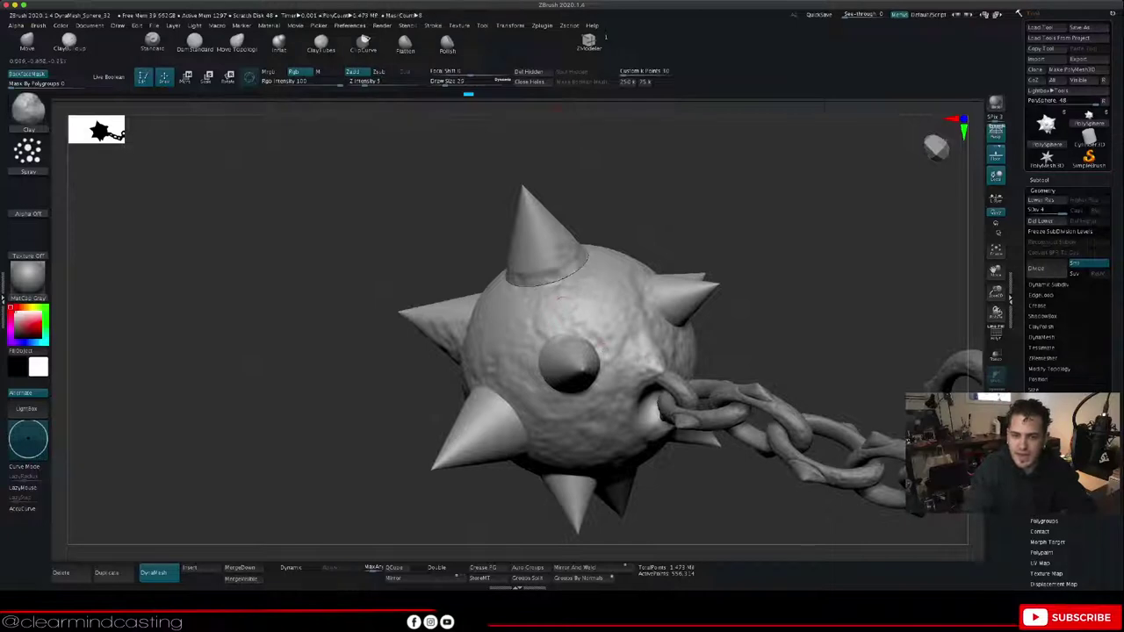
left_click_drag(817, 342, 674, 369)
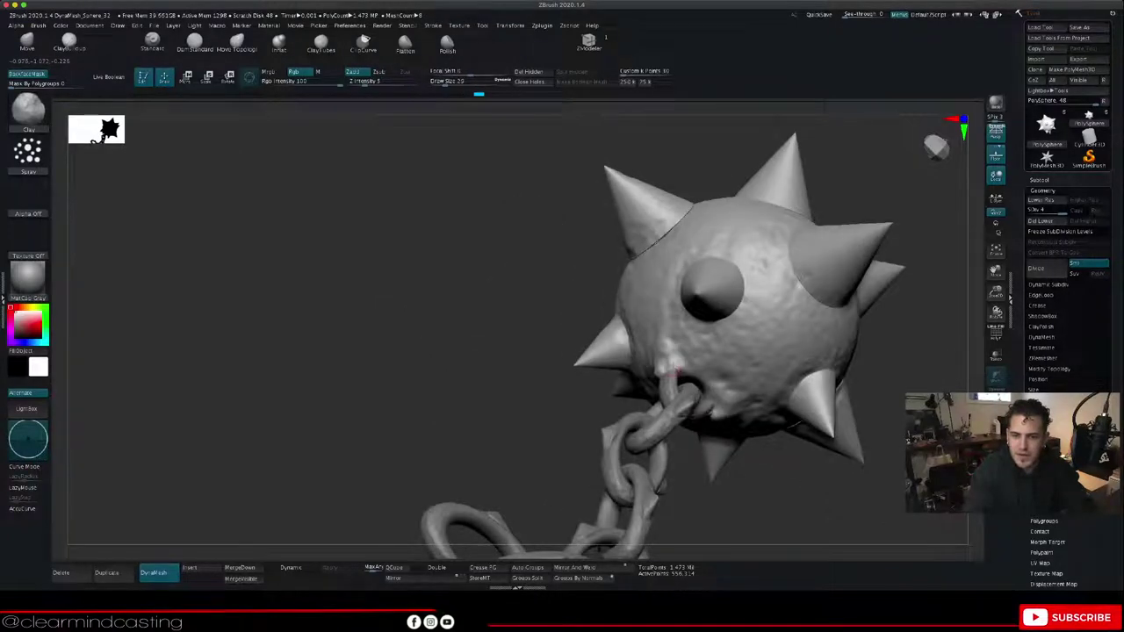
right_click_drag(720, 342, 809, 325)
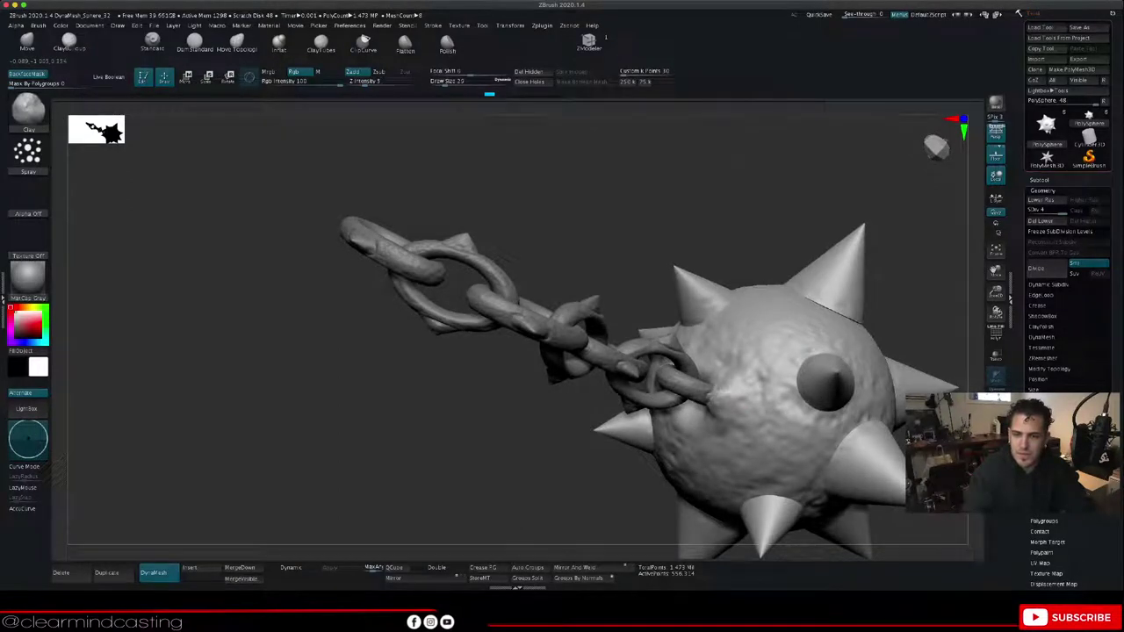
right_click_drag(702, 378, 641, 358)
left_click_drag(995, 271, 851, 205)
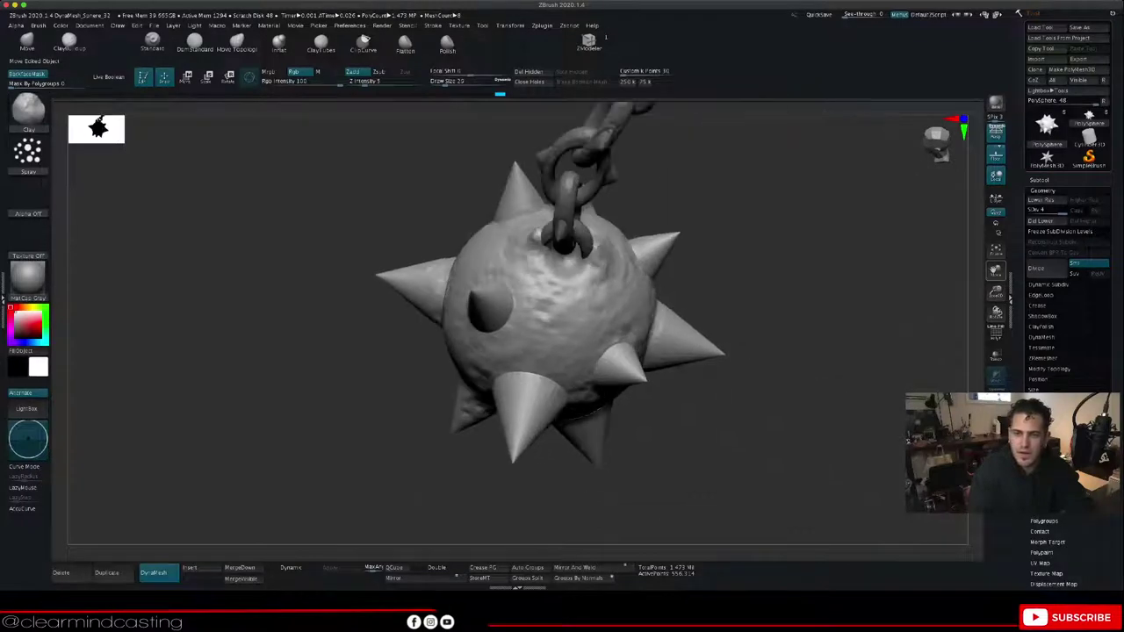
left_click_drag(996, 291, 995, 351)
mouse_move(996, 313)
left_mouse_down()
mouse_move(887, 290)
mouse_move(909, 228)
mouse_move(990, 294)
left_mouse_up()
Step: Enlarge the Clay brush's draw size to 77 and work over the sphere's front below the chain ring
left_click_drag(479, 187, 510, 197)
left_click_drag(475, 244, 458, 264)
left_click(453, 82)
left_click_drag(453, 81, 466, 82)
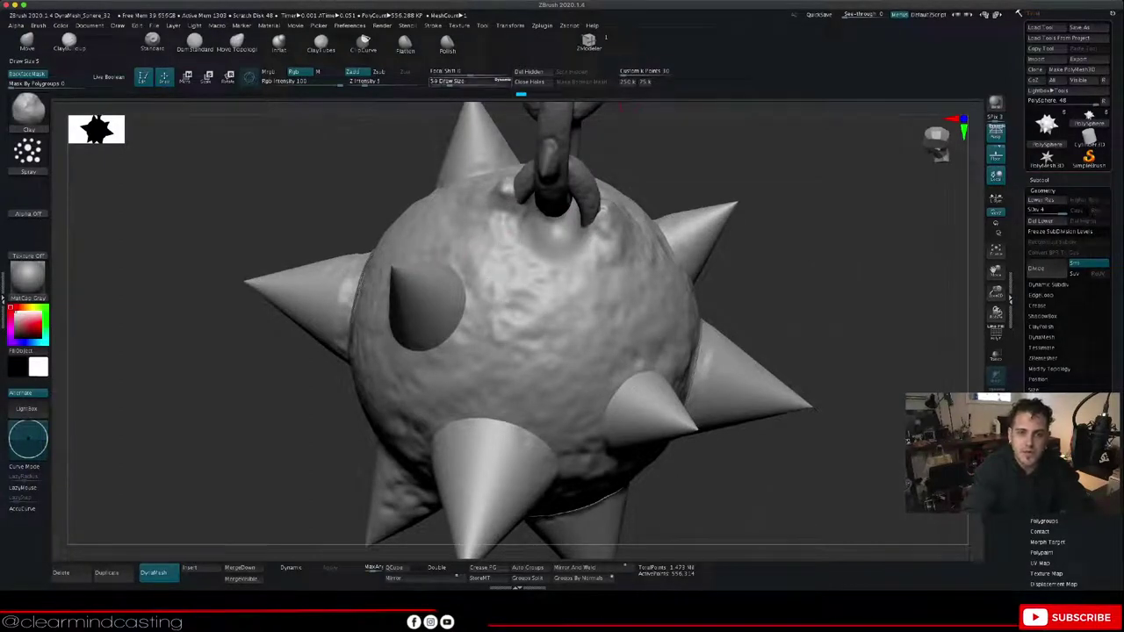
left_click_drag(515, 298, 502, 365)
left_click_drag(639, 309, 607, 359)
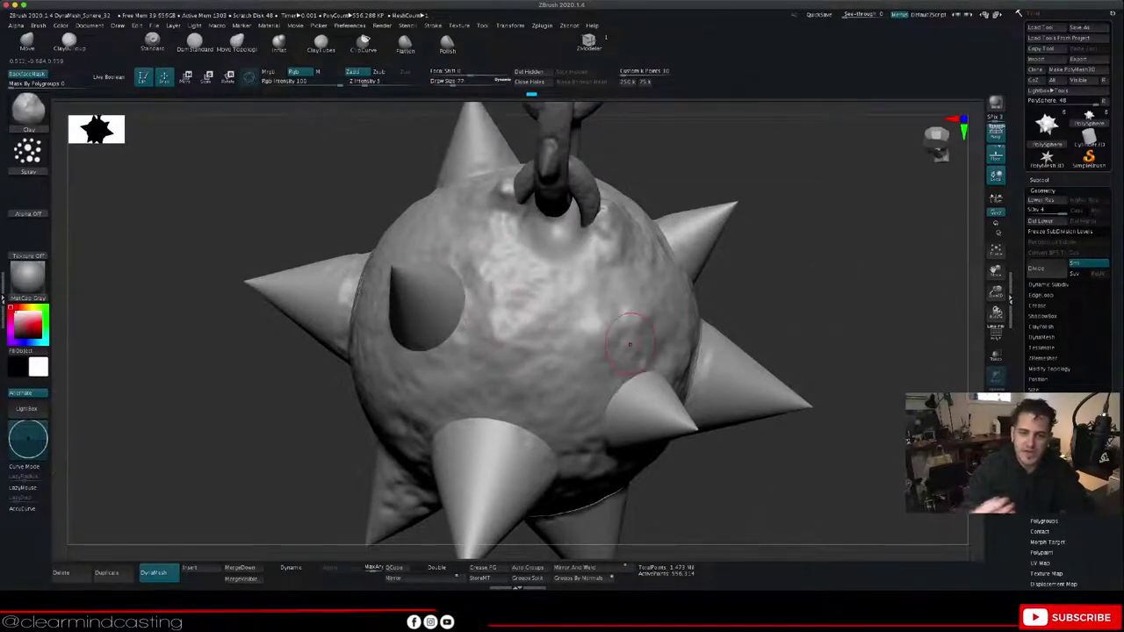
Step: Extend the hammered texture with the Clay brush at draw size 77 over the sphere's smooth side between the spikes
left_click_drag(878, 299, 790, 293)
left_click_drag(757, 157, 842, 264)
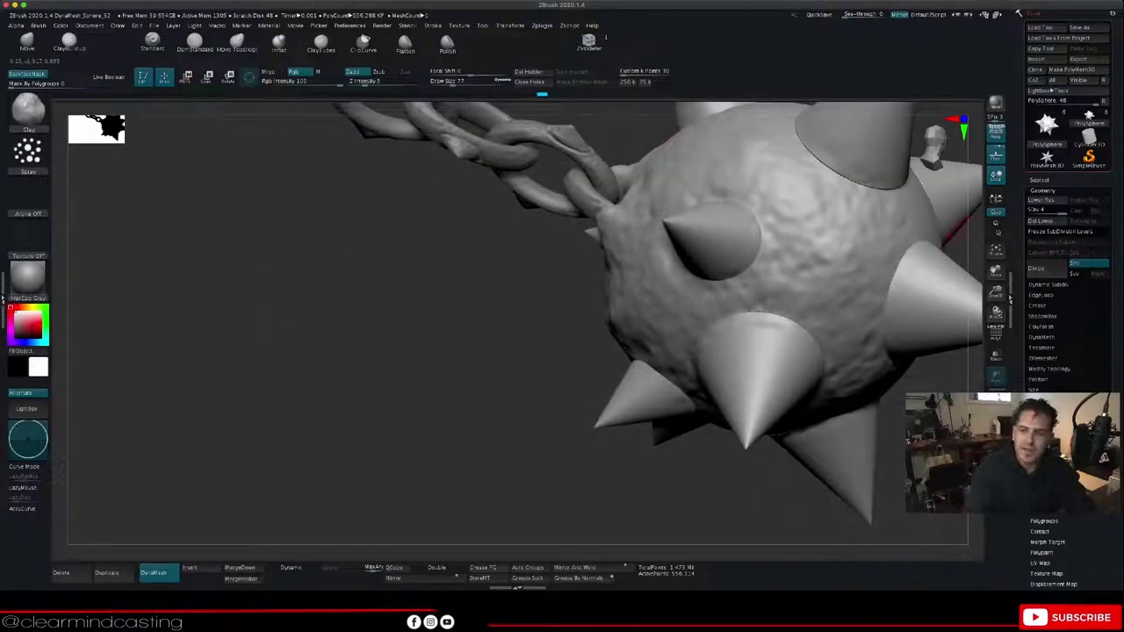
left_click_drag(888, 430, 790, 432)
left_click_drag(865, 349, 850, 321)
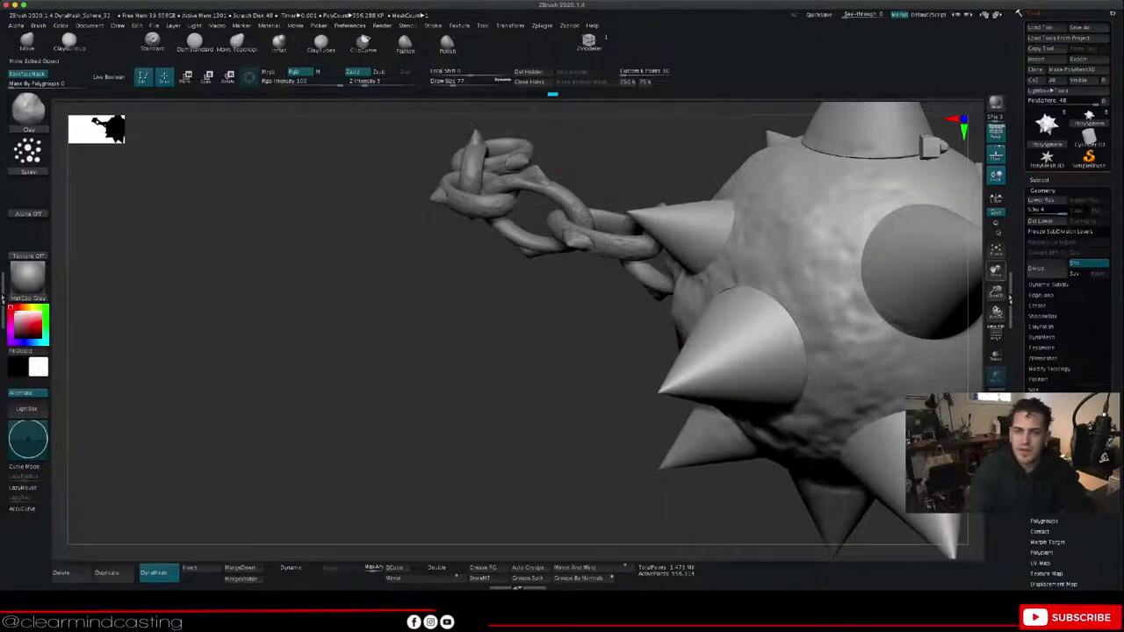
mouse_move(995, 271)
left_mouse_down()
mouse_move(705, 248)
mouse_move(618, 256)
left_mouse_up()
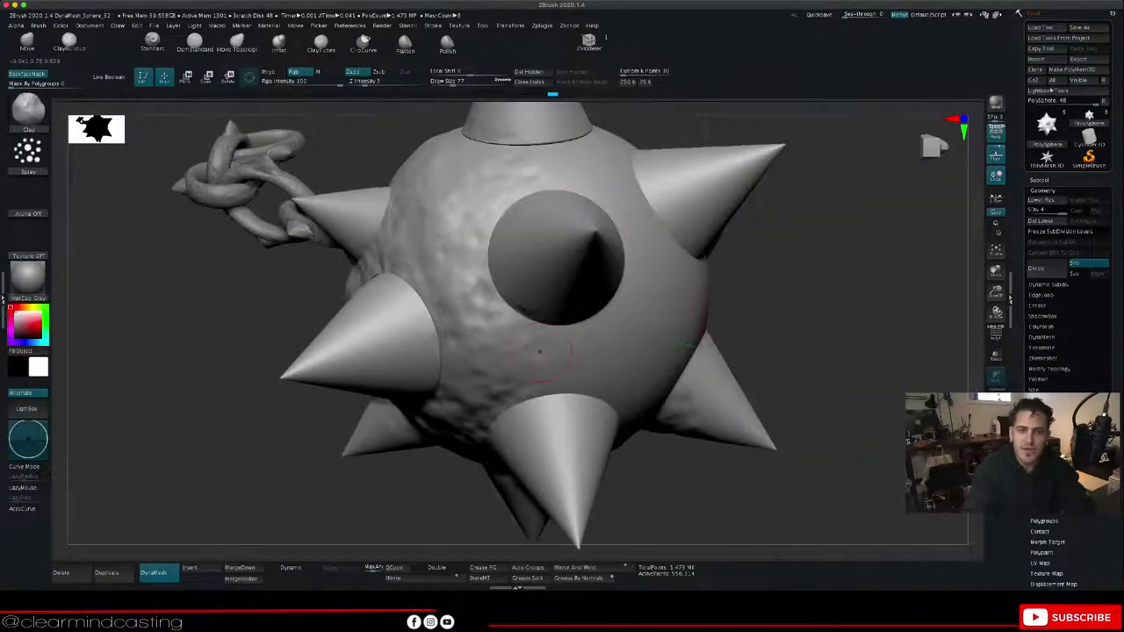
left_click_drag(488, 337, 470, 369)
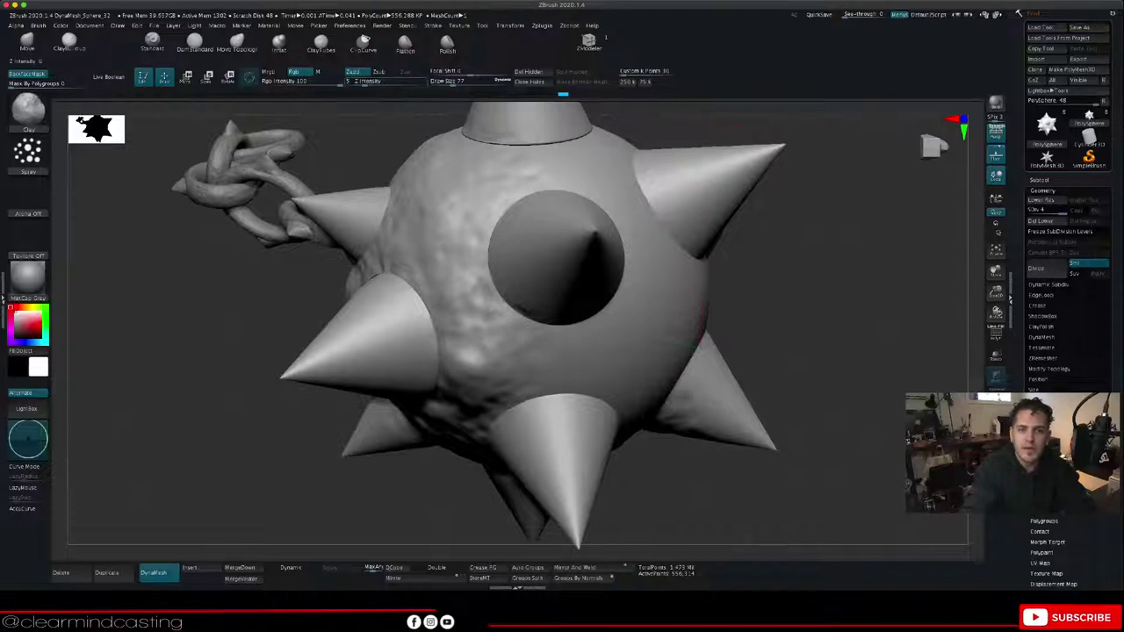
Step: Switch the Clay brush to Zsub with draw size 27 and carve small dents around the nearby spike bases
left_click(379, 72)
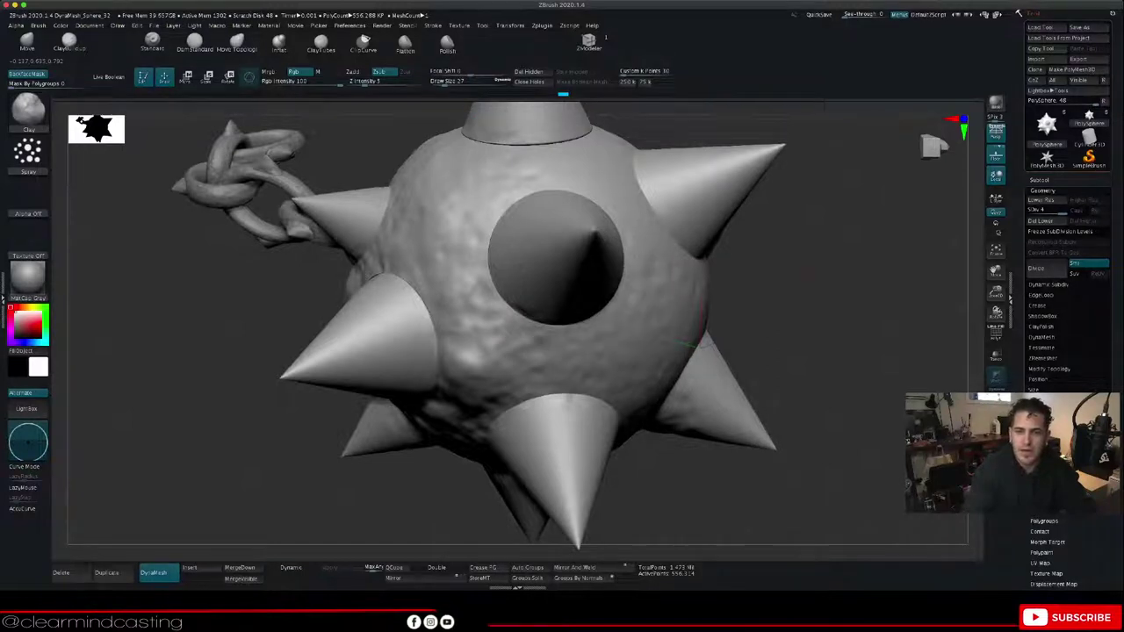
left_click_drag(386, 263, 619, 161)
mouse_move(566, 130)
left_mouse_down()
mouse_move(575, 174)
mouse_move(636, 182)
mouse_move(639, 244)
left_mouse_up()
mouse_move(606, 195)
left_mouse_down()
mouse_move(586, 220)
mouse_move(575, 200)
left_mouse_up()
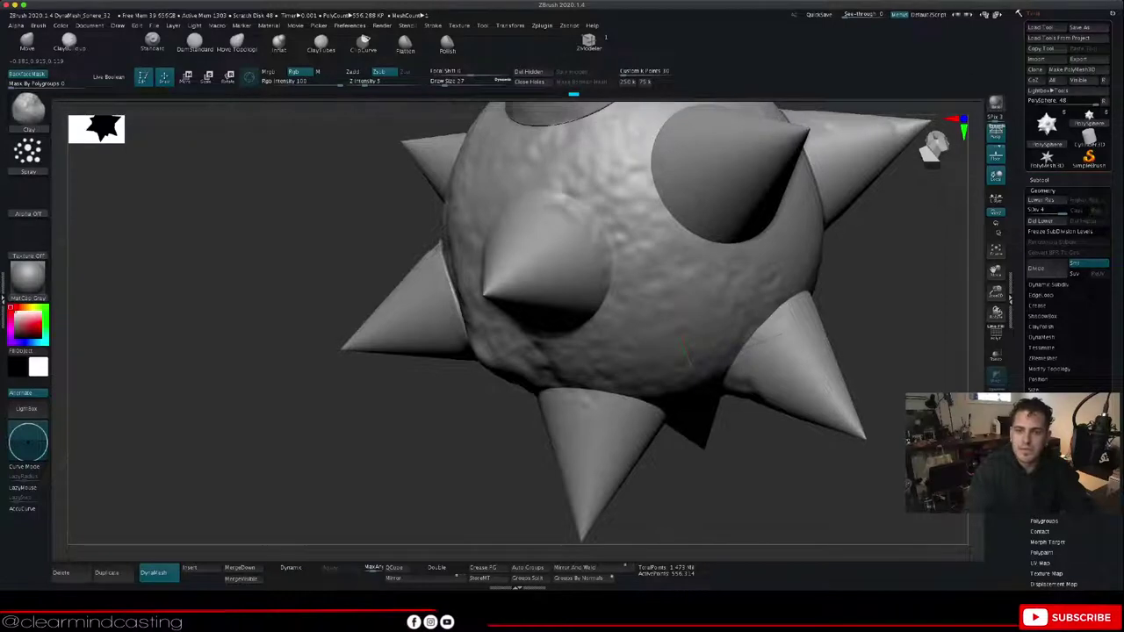
right_click_drag(486, 172, 571, 203)
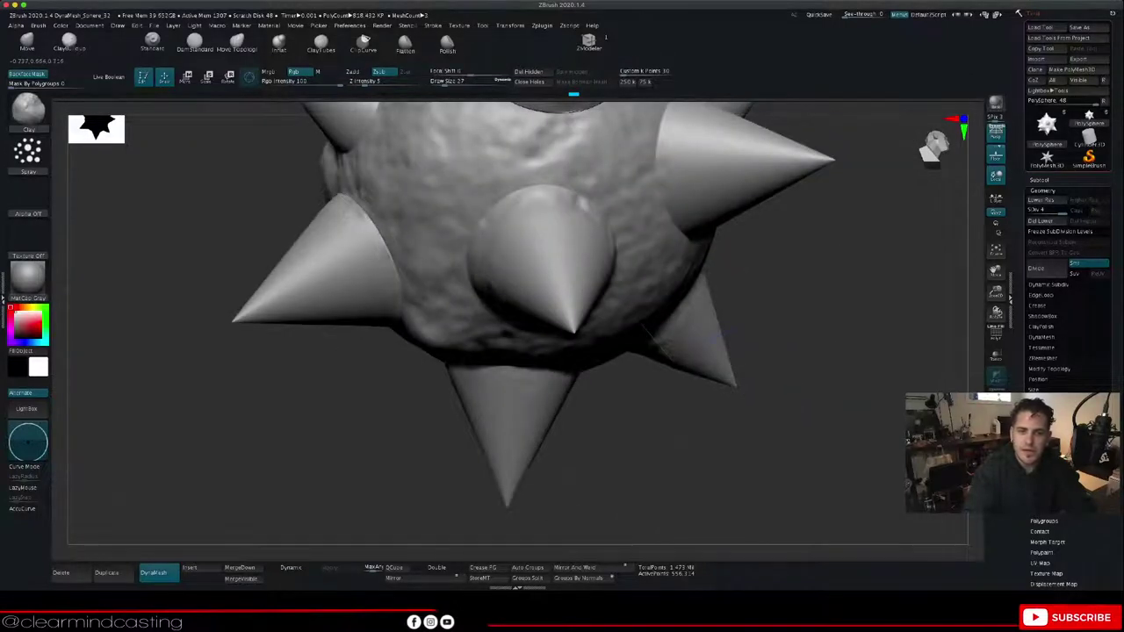
left_click_drag(518, 209, 525, 228)
mouse_move(525, 228)
right_mouse_down()
mouse_move(606, 234)
mouse_move(625, 308)
mouse_move(658, 303)
right_mouse_up()
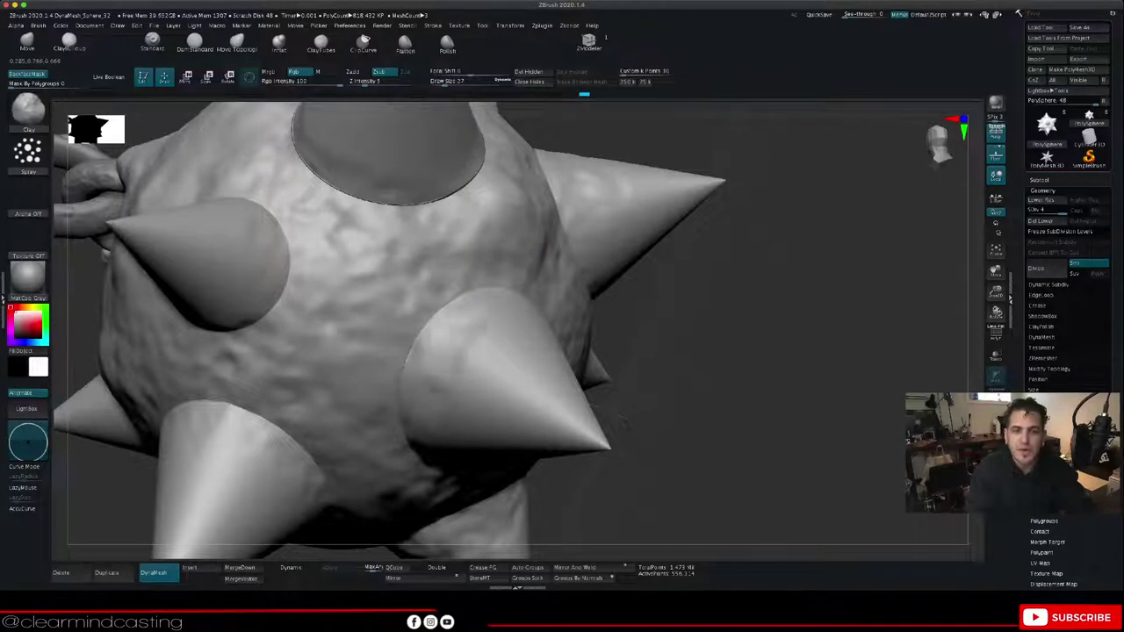
Step: Carve further dents into the bases of the spikes on the other sides of the ball
left_click_drag(683, 336, 577, 325)
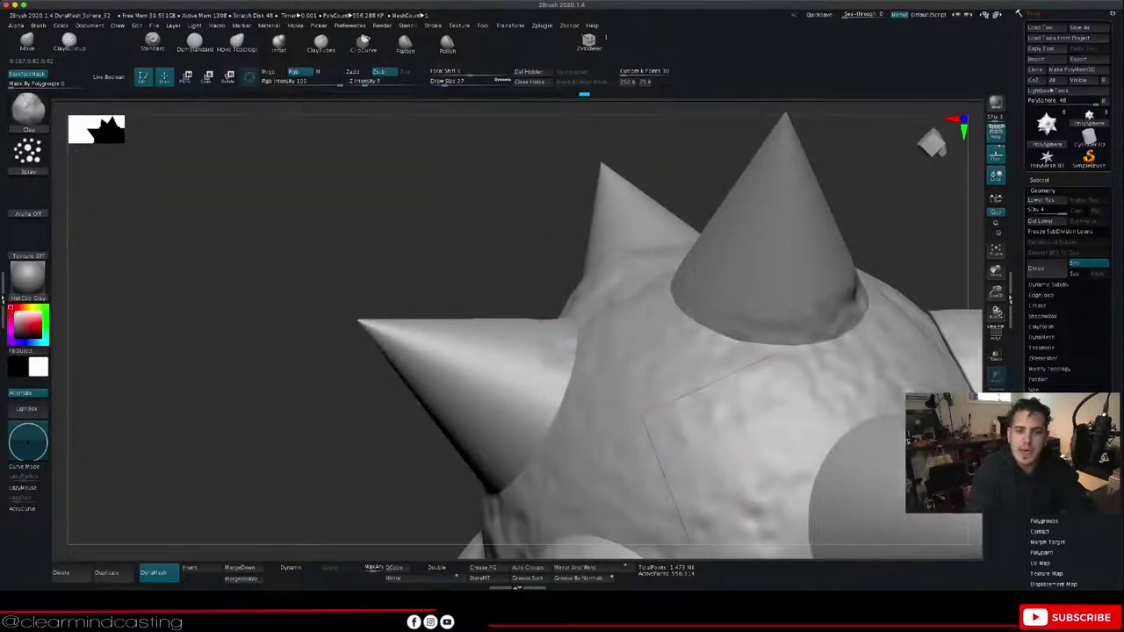
mouse_move(569, 276)
right_mouse_down()
mouse_move(645, 279)
mouse_move(639, 254)
mouse_move(654, 250)
right_mouse_up()
left_click_drag(516, 202, 467, 216)
mouse_move(605, 184)
right_mouse_down()
mouse_move(613, 259)
mouse_move(659, 281)
right_mouse_up()
left_click_drag(567, 195, 537, 143)
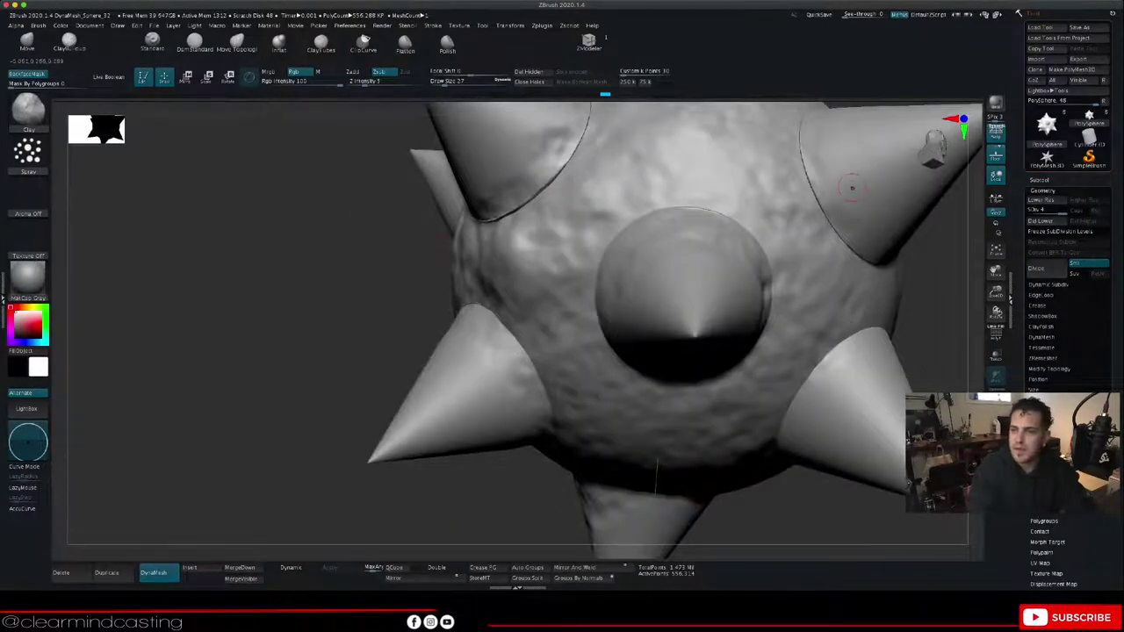
left_click_drag(995, 270, 953, 305)
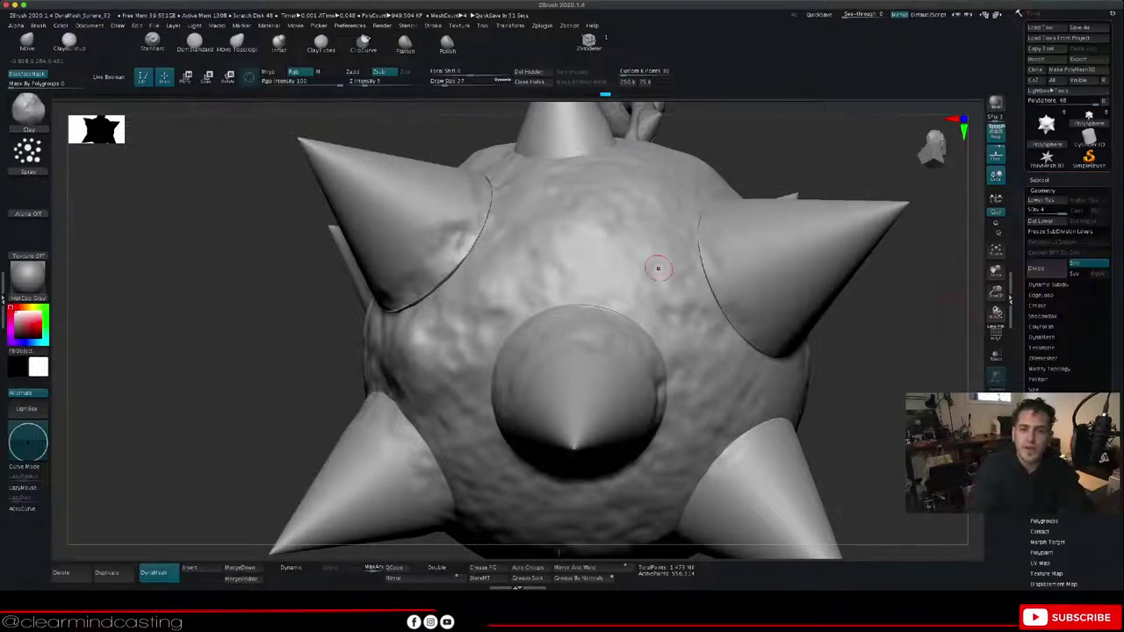
Step: Roughen the ball's smooth surface between the spikes with the Clay brush and Spray stroke
left_click_drag(753, 362, 760, 381)
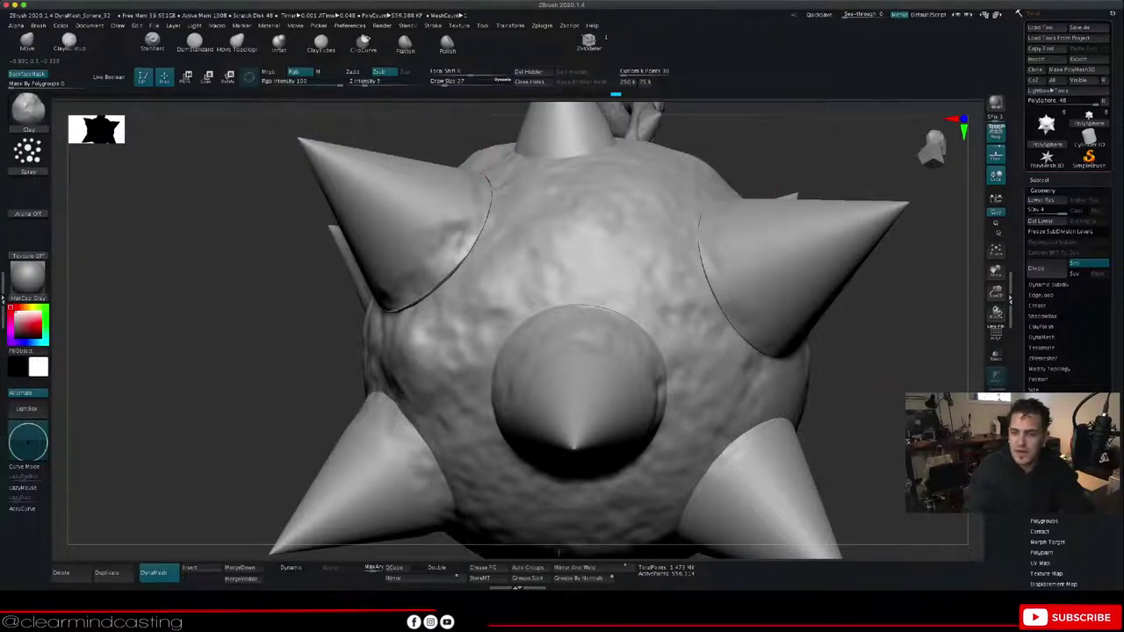
mouse_move(887, 369)
left_mouse_down()
mouse_move(772, 347)
mouse_move(855, 423)
mouse_move(876, 363)
left_mouse_up()
left_click_drag(457, 479, 225, 291, "alt")
mouse_move(531, 416)
left_mouse_down()
mouse_move(502, 419)
mouse_move(550, 453)
left_mouse_up()
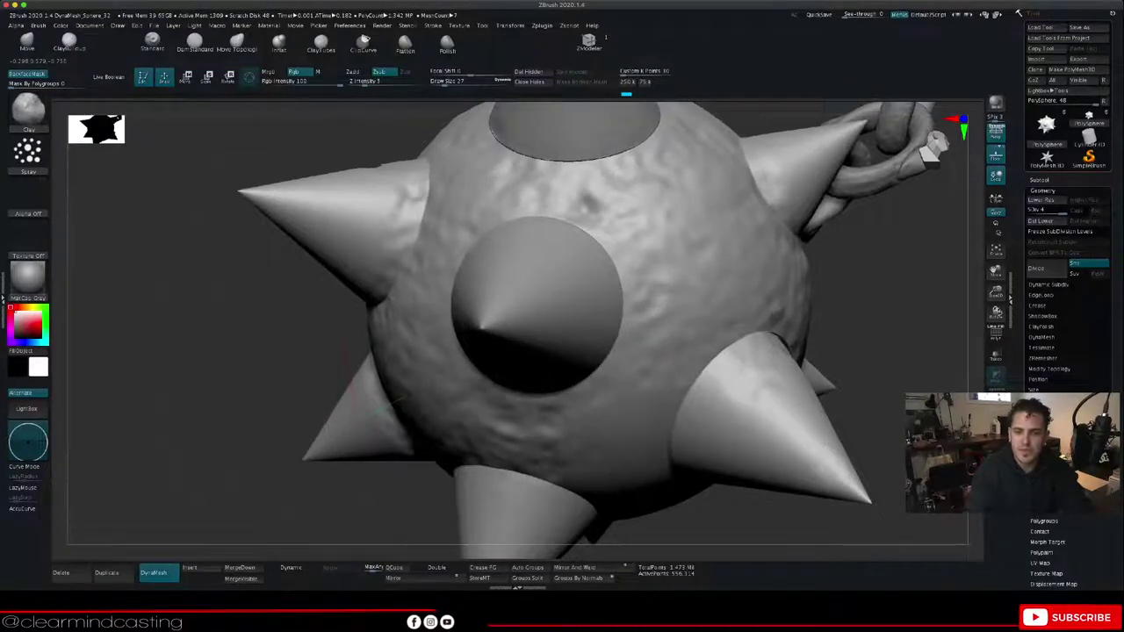
mouse_move(661, 386)
left_mouse_down()
mouse_move(651, 446)
mouse_move(635, 364)
left_mouse_up()
mouse_move(634, 289)
left_mouse_down()
mouse_move(623, 262)
mouse_move(546, 210)
left_mouse_up()
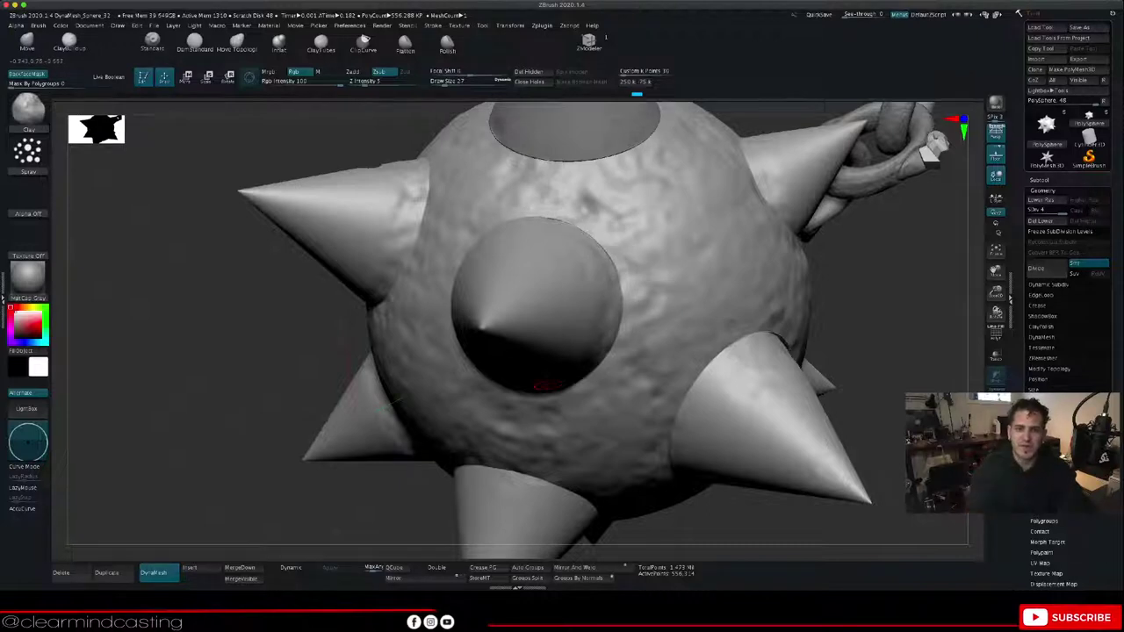
Step: Spray Clay texture onto the base and sides of the front spike and the spike beside it
mouse_move(878, 308)
left_mouse_down()
mouse_move(738, 308)
mouse_move(562, 264)
left_mouse_up()
left_click_drag(462, 325, 493, 357)
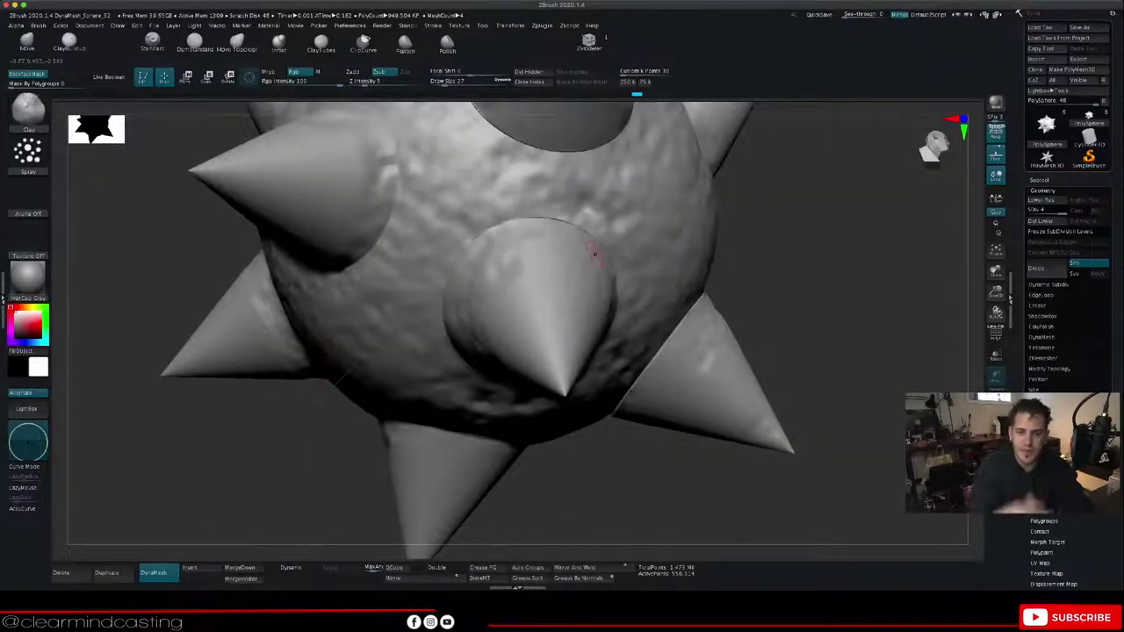
left_click_drag(738, 274, 865, 283)
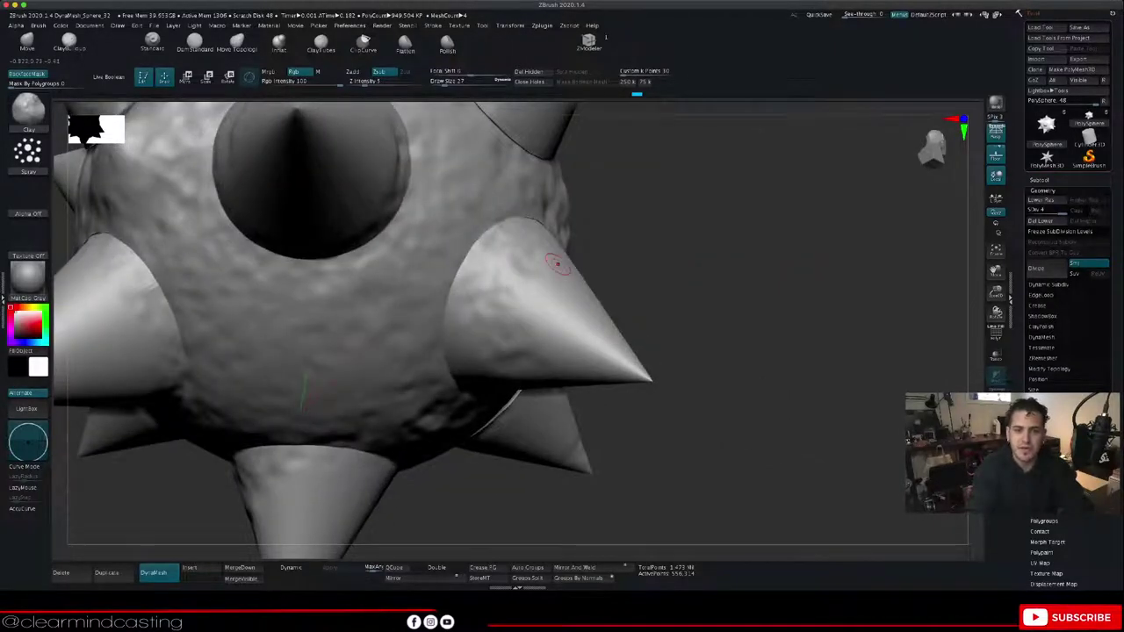
mouse_move(475, 278)
left_mouse_down()
mouse_move(461, 402)
mouse_move(457, 312)
left_mouse_up()
mouse_move(702, 281)
left_mouse_down()
mouse_move(790, 395)
mouse_move(772, 294)
left_mouse_up()
mouse_move(481, 379)
left_mouse_down()
mouse_move(501, 352)
mouse_move(537, 373)
mouse_move(501, 290)
left_mouse_up()
Step: Continue the hammered Clay texture on the next spikes around the ball, including the bottom spike
left_click_drag(746, 290, 720, 386)
left_click_drag(307, 287, 342, 372)
left_click_drag(512, 230, 488, 254)
mouse_move(150, 378)
left_mouse_down()
mouse_move(316, 369)
mouse_move(345, 333)
mouse_move(278, 350)
mouse_move(378, 413)
left_mouse_up()
left_click_drag(747, 395, 746, 272, "alt")
mouse_move(746, 369)
left_mouse_down()
mouse_move(699, 395)
mouse_move(676, 308)
mouse_move(663, 303)
mouse_move(694, 369)
mouse_move(746, 395)
mouse_move(826, 391)
mouse_move(764, 325)
left_mouse_up()
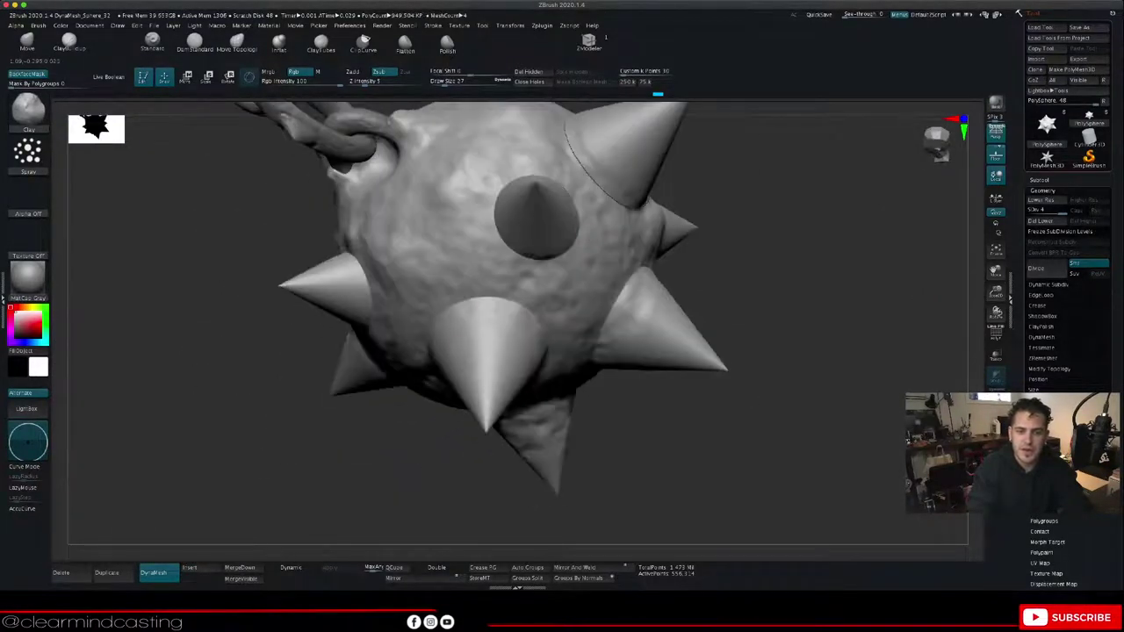
Step: Roughen the lower spikes on the chain side of the ball with Clay strokes
left_click_drag(720, 290, 606, 329)
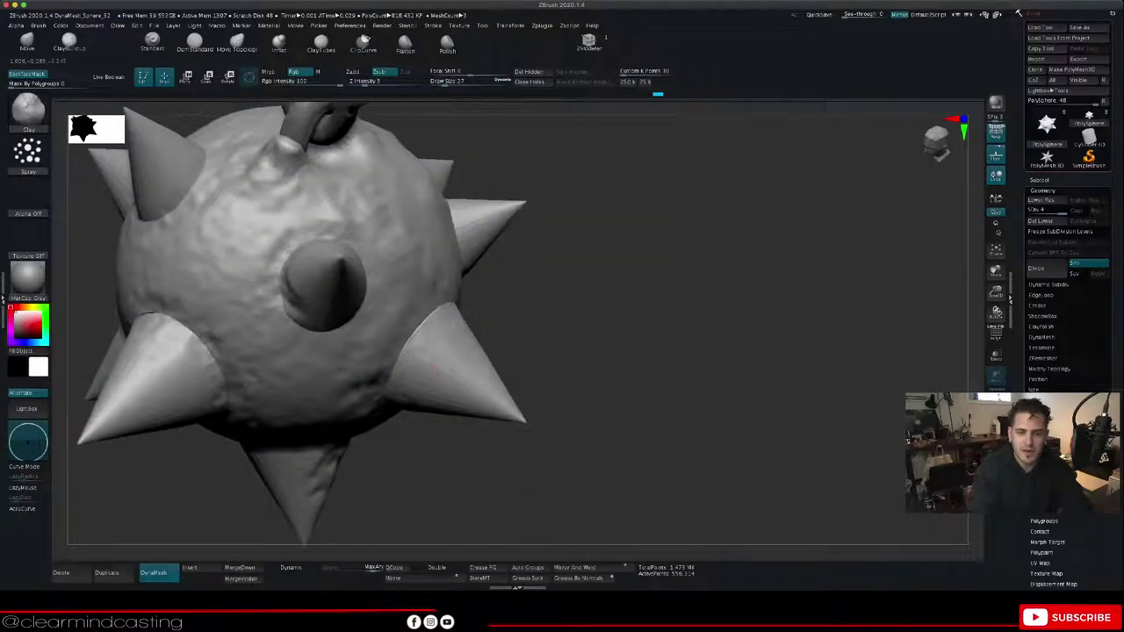
left_click_drag(426, 325, 416, 391)
left_click_drag(606, 351, 729, 338)
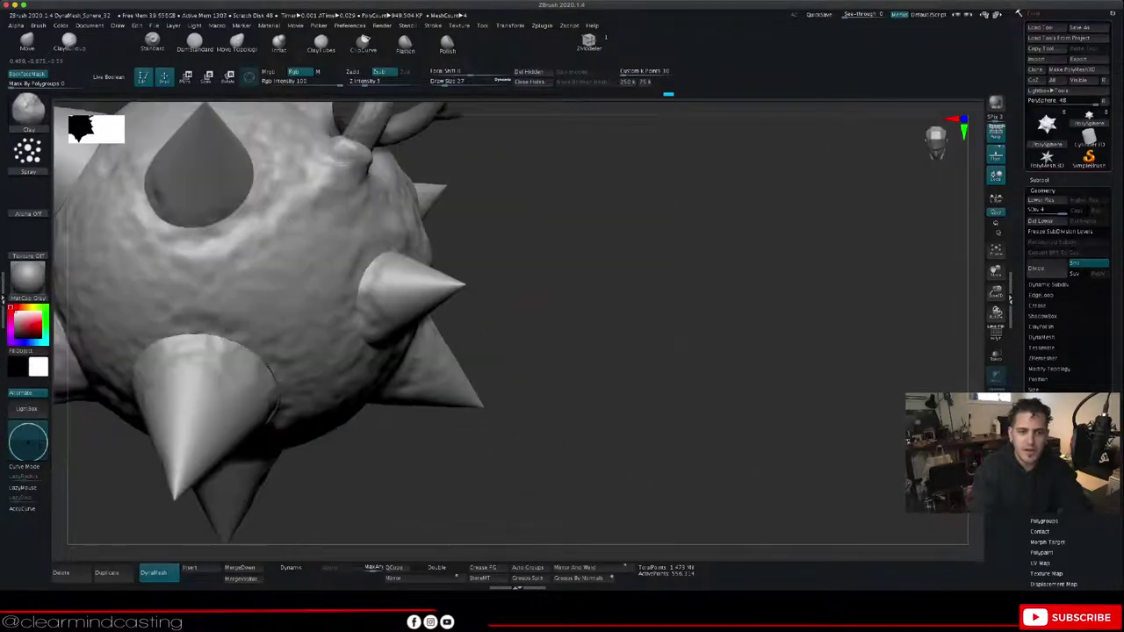
left_click_drag(386, 294, 404, 274)
left_click_drag(703, 351, 491, 338)
left_click_drag(449, 300, 442, 273)
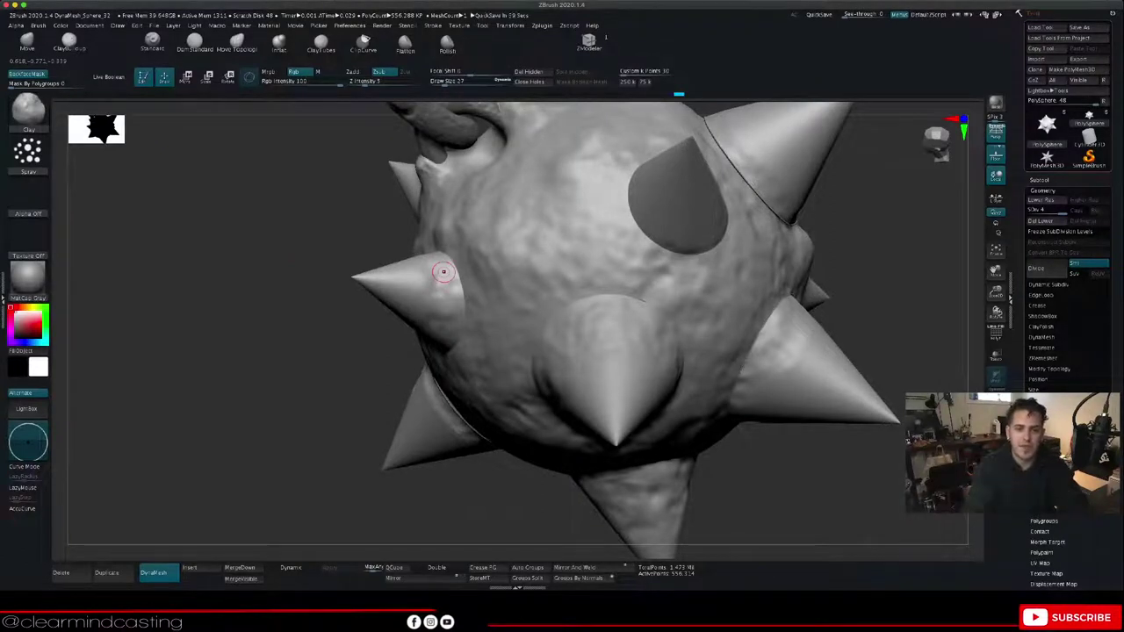
Step: Texture the small spike below the chain attachment and the neighbouring lower spike with the Clay brush
left_click_drag(451, 297, 409, 284)
left_click_drag(263, 308, 402, 266)
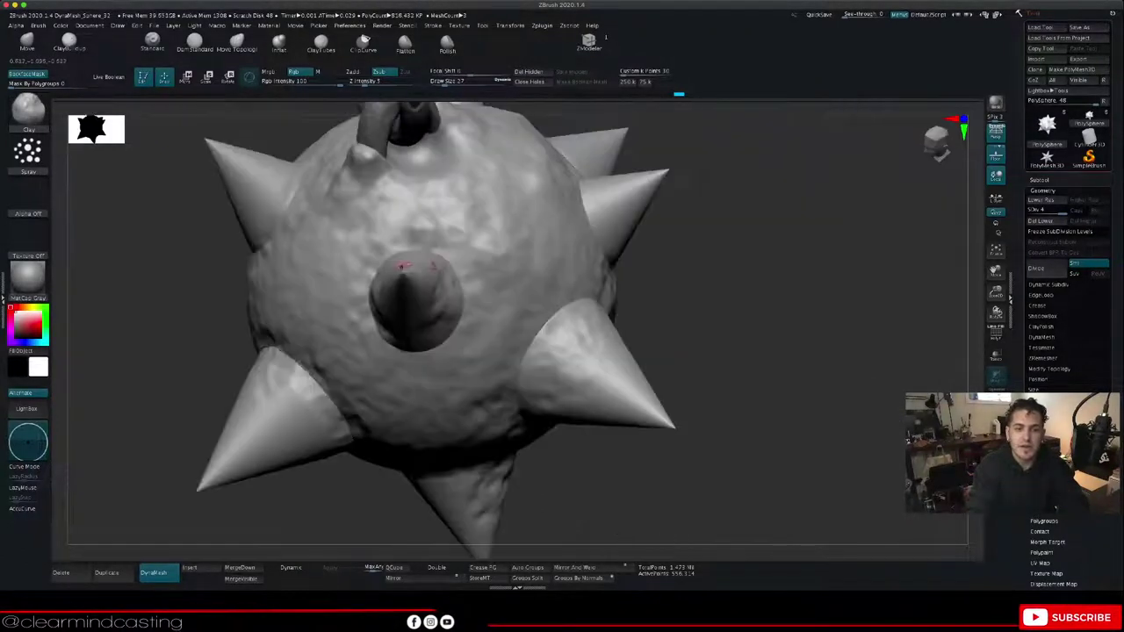
left_click_drag(206, 272, 239, 339)
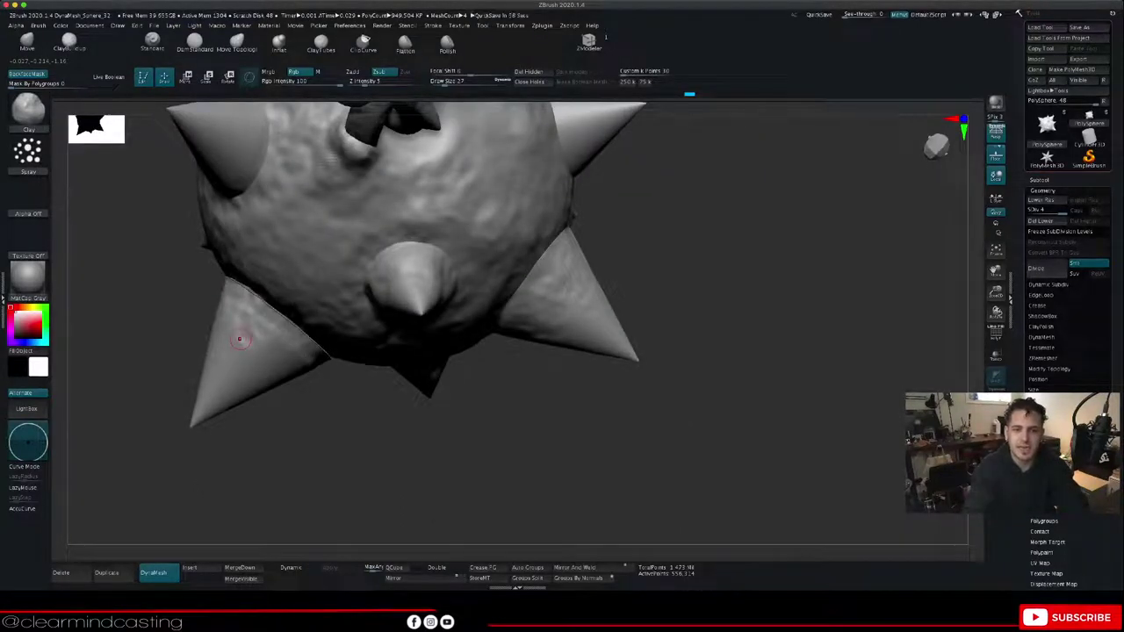
left_click_drag(245, 332, 407, 254)
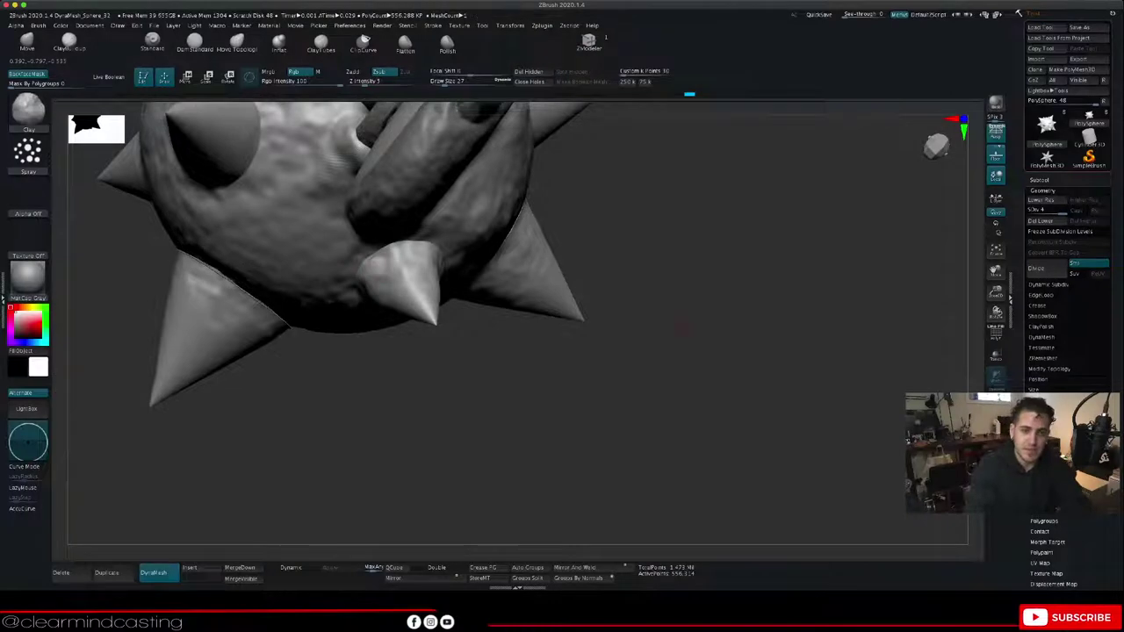
left_click_drag(632, 290, 694, 369)
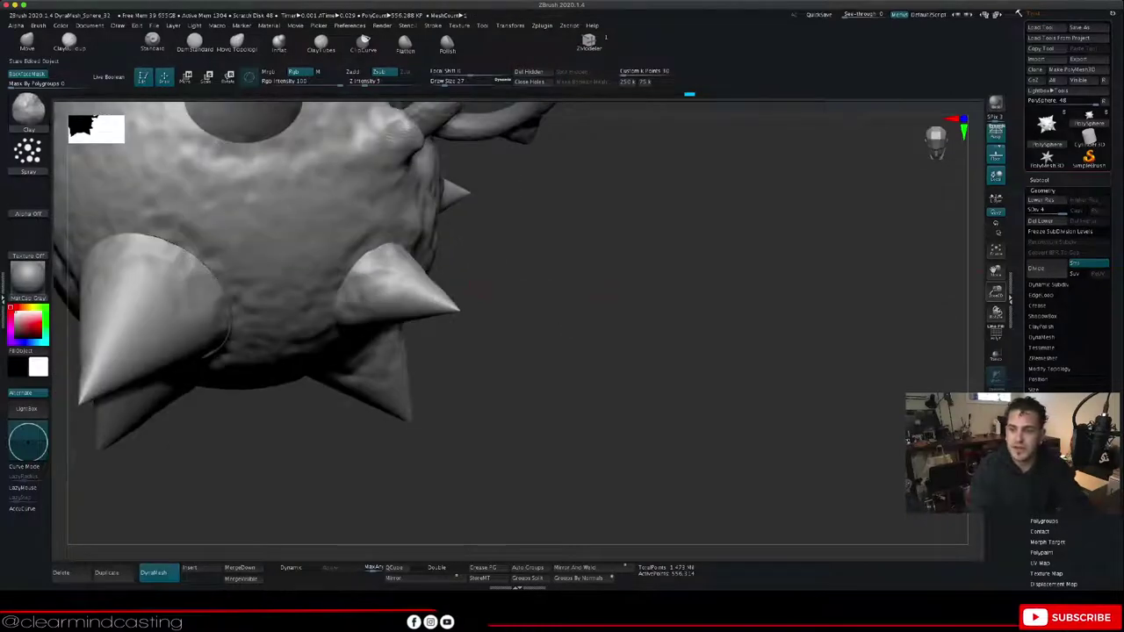
left_click_drag(996, 292, 1116, 330)
left_click_drag(703, 255, 758, 275)
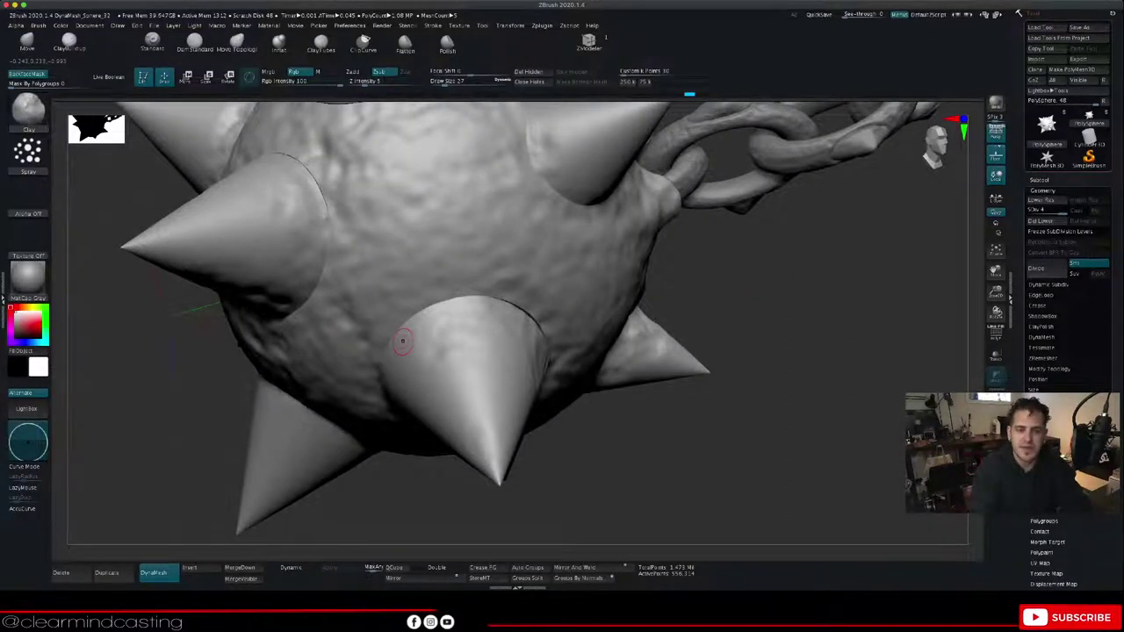
Step: Cover the smooth lower front spike and its underside with uneven Clay texture
mouse_move(437, 322)
left_mouse_down()
mouse_move(395, 378)
mouse_move(443, 336)
left_mouse_up()
left_click_drag(693, 273, 830, 264)
mouse_move(379, 417)
left_mouse_down()
mouse_move(404, 433)
mouse_move(429, 421)
left_mouse_up()
left_click_drag(456, 353, 513, 411)
mouse_move(632, 395)
left_mouse_down()
mouse_move(615, 220)
mouse_move(650, 206)
left_mouse_up()
mouse_move(442, 417)
left_mouse_down()
mouse_move(451, 485)
mouse_move(503, 492)
left_mouse_up()
mouse_move(483, 418)
left_mouse_down()
mouse_move(504, 409)
mouse_move(483, 400)
left_mouse_up()
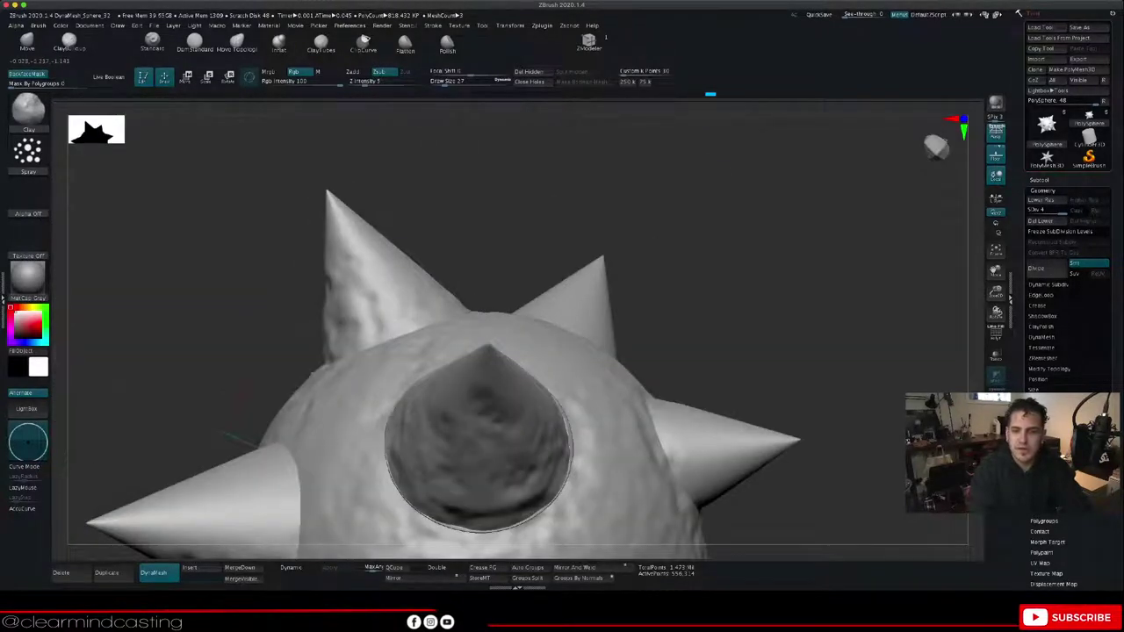
Step: Roughen the sides of the upright spikes on top of the ball with Clay strokes from several angles
mouse_move(703, 439)
left_mouse_down()
mouse_move(689, 455)
mouse_move(728, 461)
left_mouse_up()
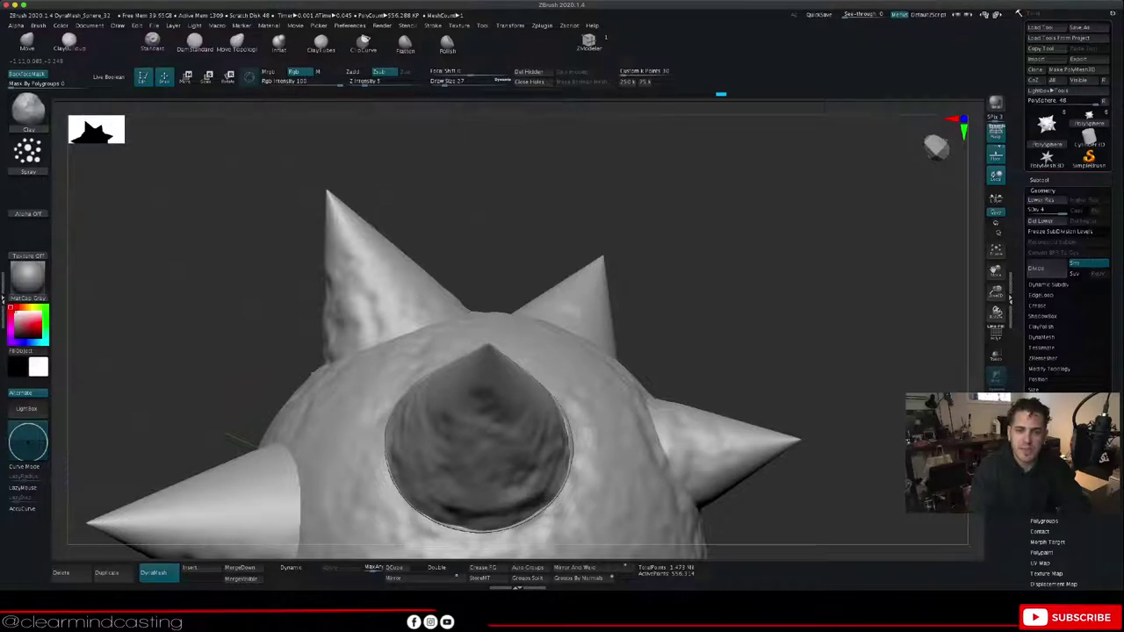
left_click_drag(755, 352, 694, 303)
left_click_drag(610, 311, 561, 334)
mouse_move(615, 286)
left_mouse_down()
mouse_move(587, 341)
mouse_move(609, 286)
left_mouse_up()
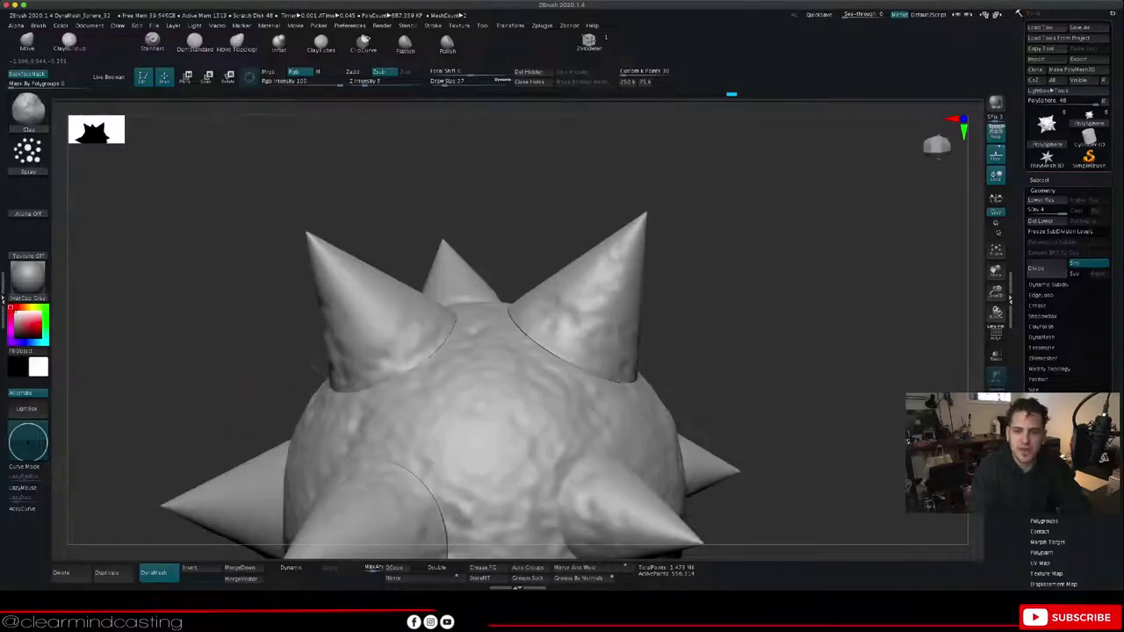
mouse_move(791, 351)
left_mouse_down()
mouse_move(703, 338)
mouse_move(668, 281)
left_mouse_up()
left_click_drag(603, 268, 617, 347)
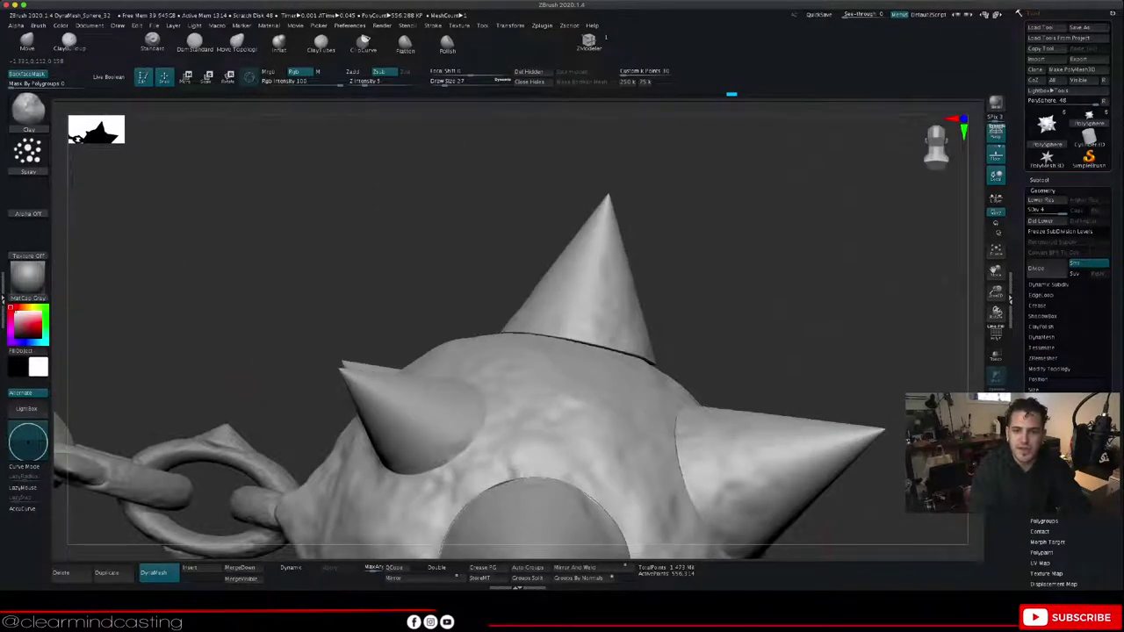
mouse_move(755, 289)
left_mouse_down()
mouse_move(790, 307)
mouse_move(773, 351)
left_mouse_up()
mouse_move(593, 318)
left_mouse_down()
mouse_move(612, 288)
mouse_move(634, 297)
left_mouse_up()
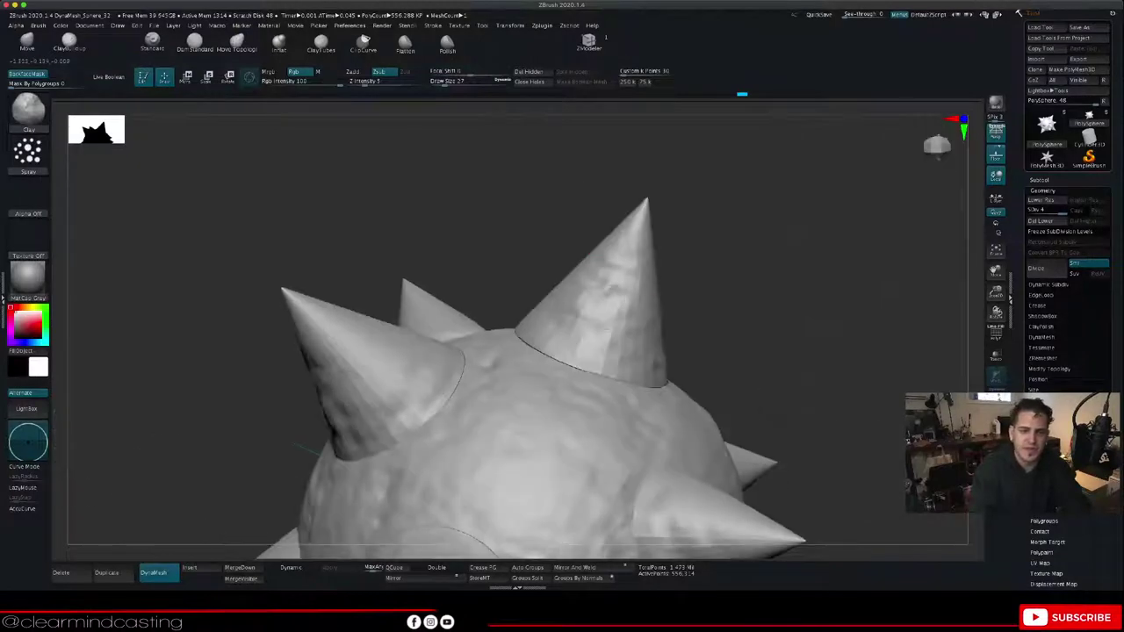
Step: Work close up on the large spikes away from the chain, spreading Clay texture from their bases towards the tips
mouse_move(290, 351)
left_mouse_down()
mouse_move(351, 386)
mouse_move(369, 369)
mouse_move(439, 386)
mouse_move(454, 432)
left_mouse_up()
left_click_drag(755, 290, 720, 273)
mouse_move(755, 342)
left_mouse_down("alt")
mouse_move(439, 281)
mouse_move(465, 303)
left_mouse_up("alt")
left_click_drag(360, 346, 317, 303)
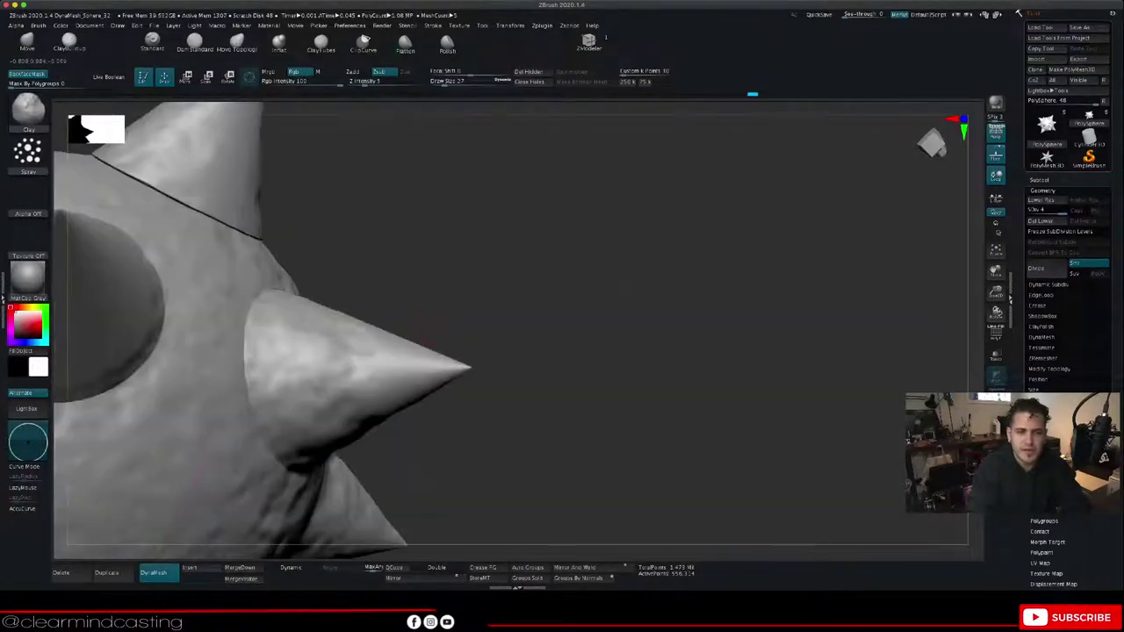
mouse_move(756, 343)
left_mouse_down()
mouse_move(562, 290)
mouse_move(632, 338)
mouse_move(448, 323)
left_mouse_up()
left_click_drag(325, 422, 281, 461)
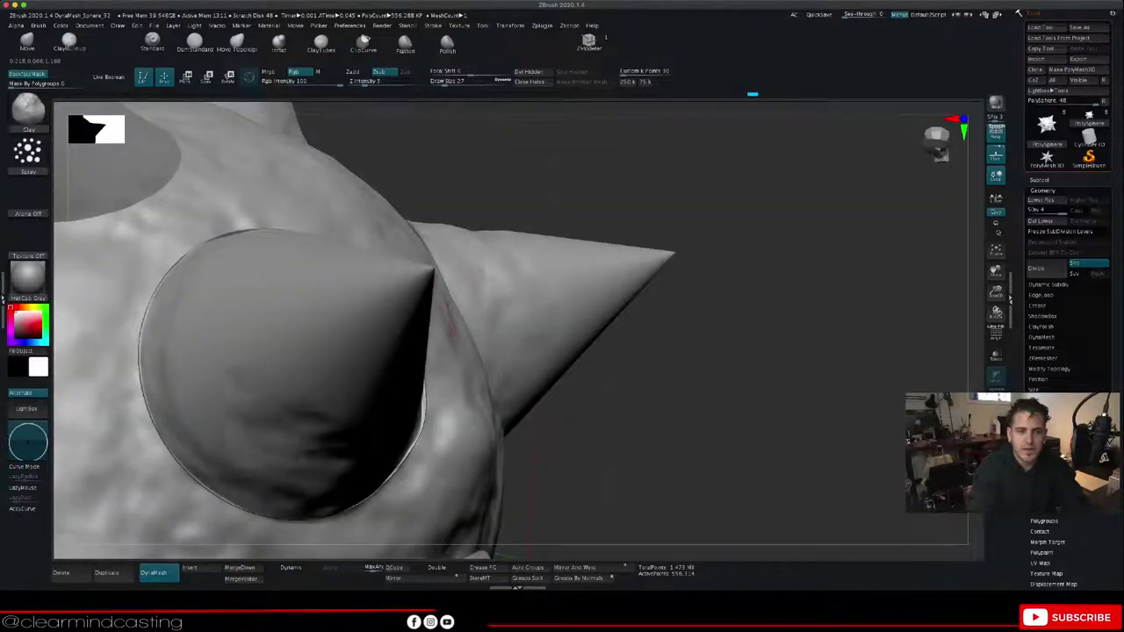
mouse_move(346, 316)
left_mouse_down()
mouse_move(294, 408)
mouse_move(188, 342)
mouse_move(254, 308)
mouse_move(361, 293)
left_mouse_up()
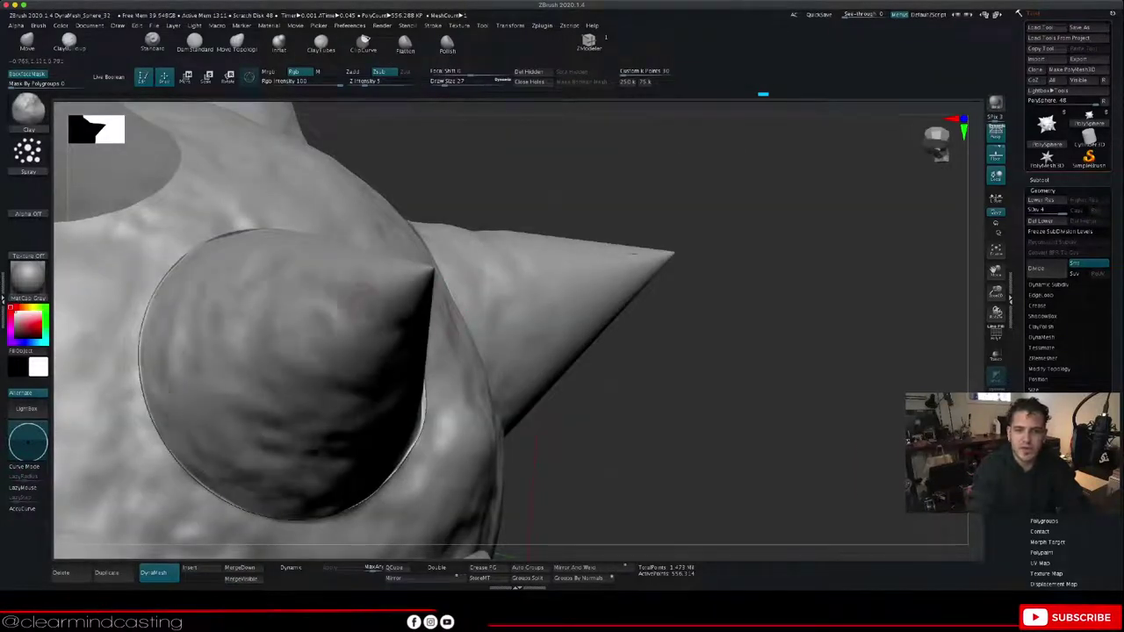
left_click_drag(720, 307, 614, 369)
mouse_move(556, 224)
left_mouse_down()
mouse_move(584, 267)
mouse_move(734, 267)
left_mouse_up()
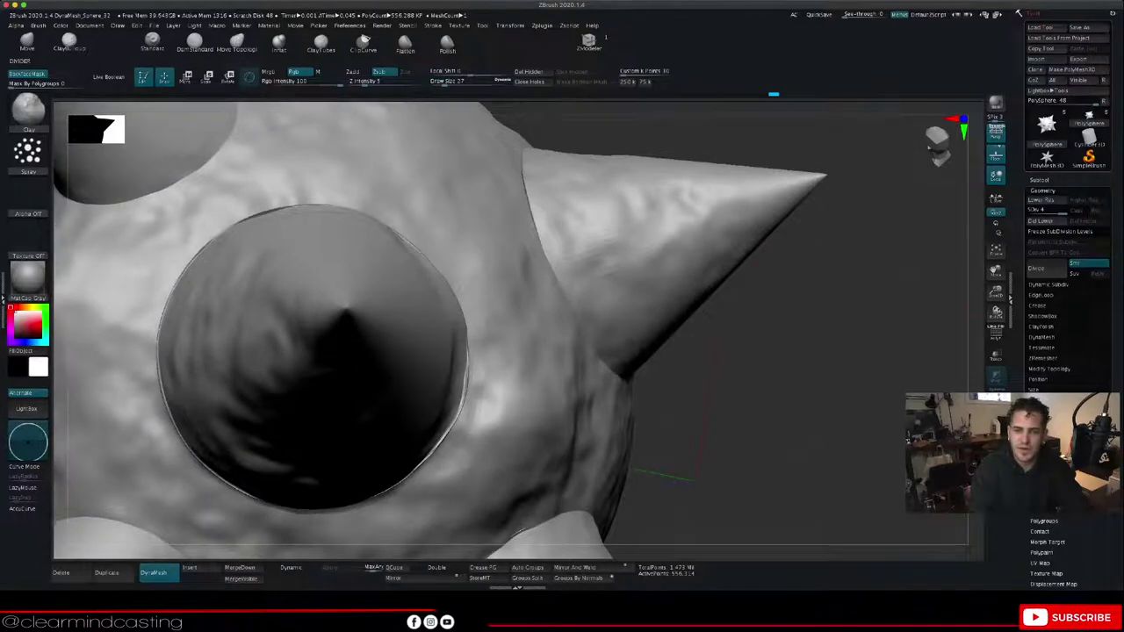
Step: Find the remaining smooth spikes around the ball and roughen them with the Clay brush
left_click_drag(996, 292, 944, 202)
left_click_drag(790, 307, 694, 303)
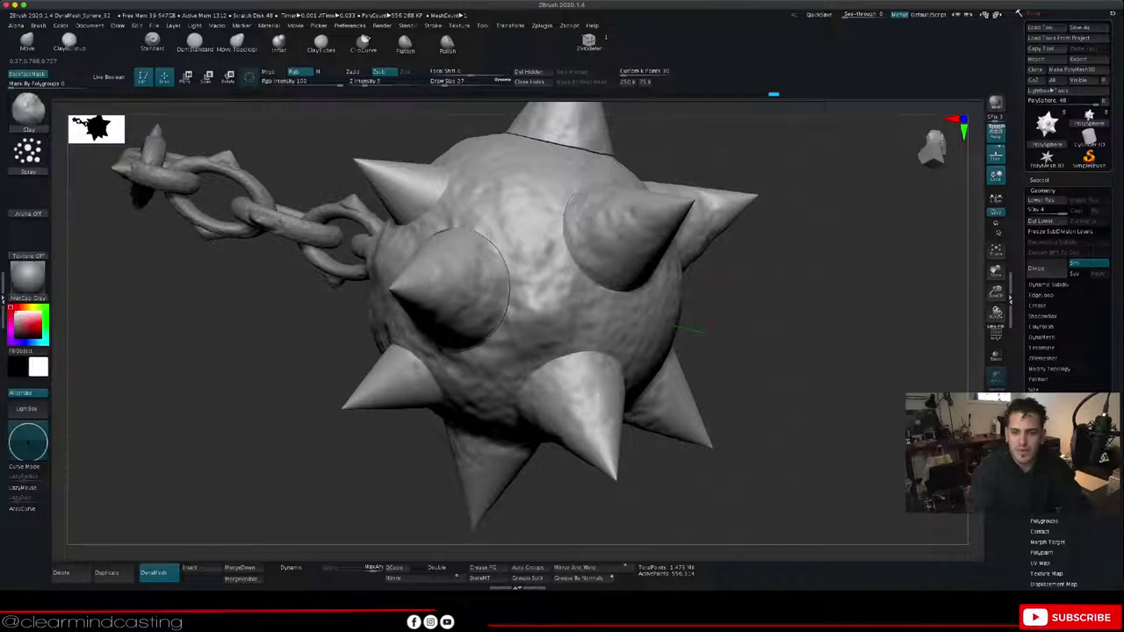
left_click_drag(689, 330, 730, 413)
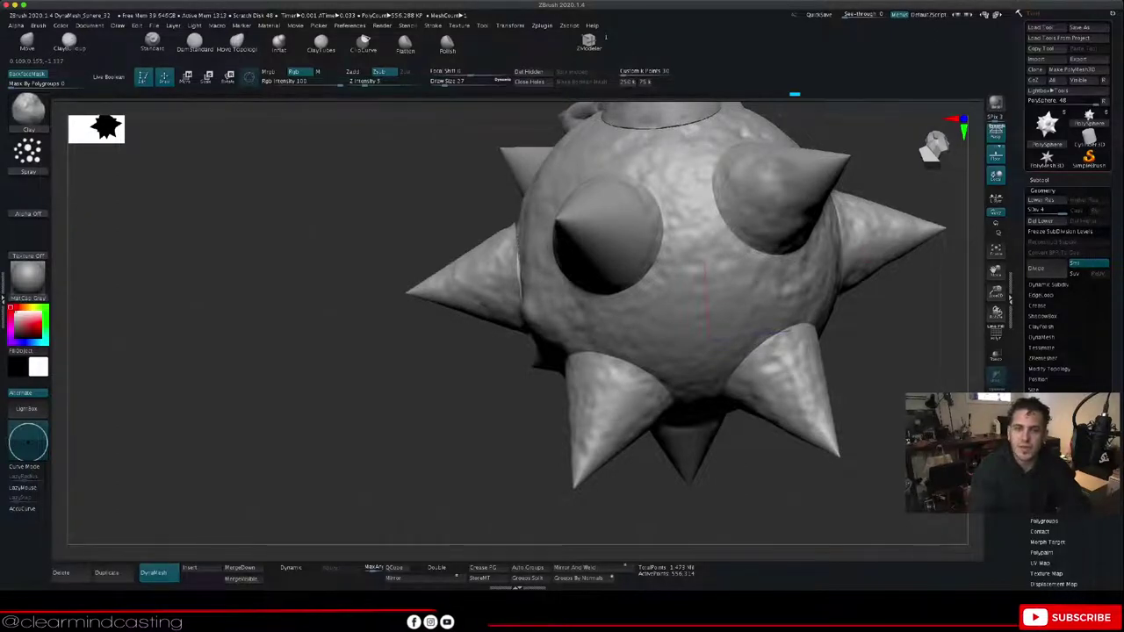
right_click_drag(739, 224, 688, 273)
left_click_drag(567, 260, 606, 250)
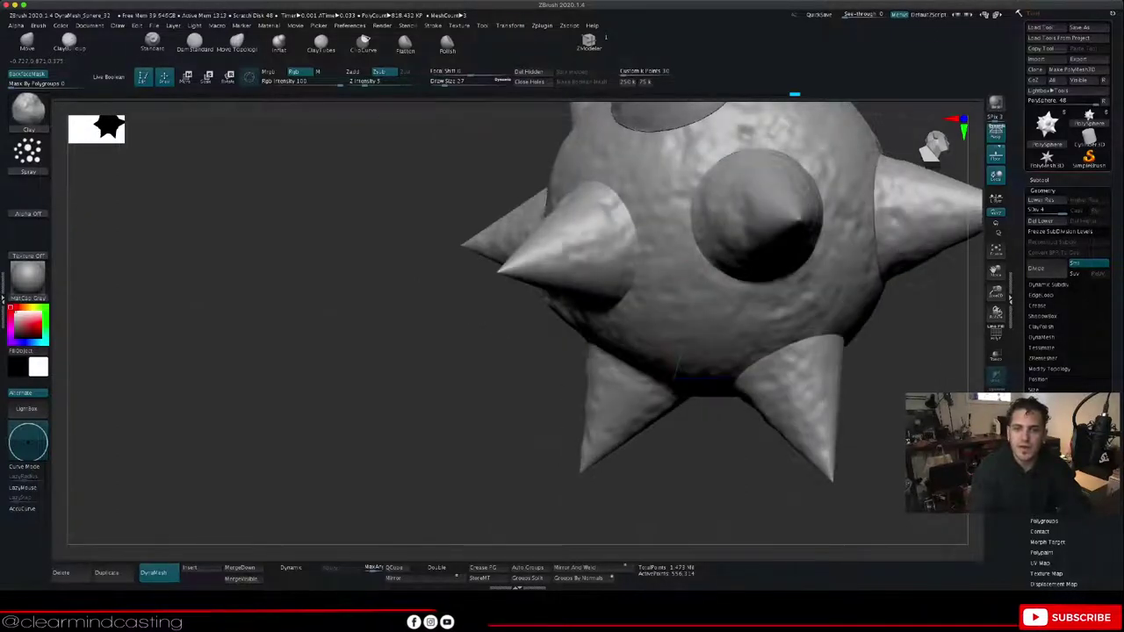
left_click_drag(610, 293, 587, 284)
left_click_drag(395, 303, 532, 315)
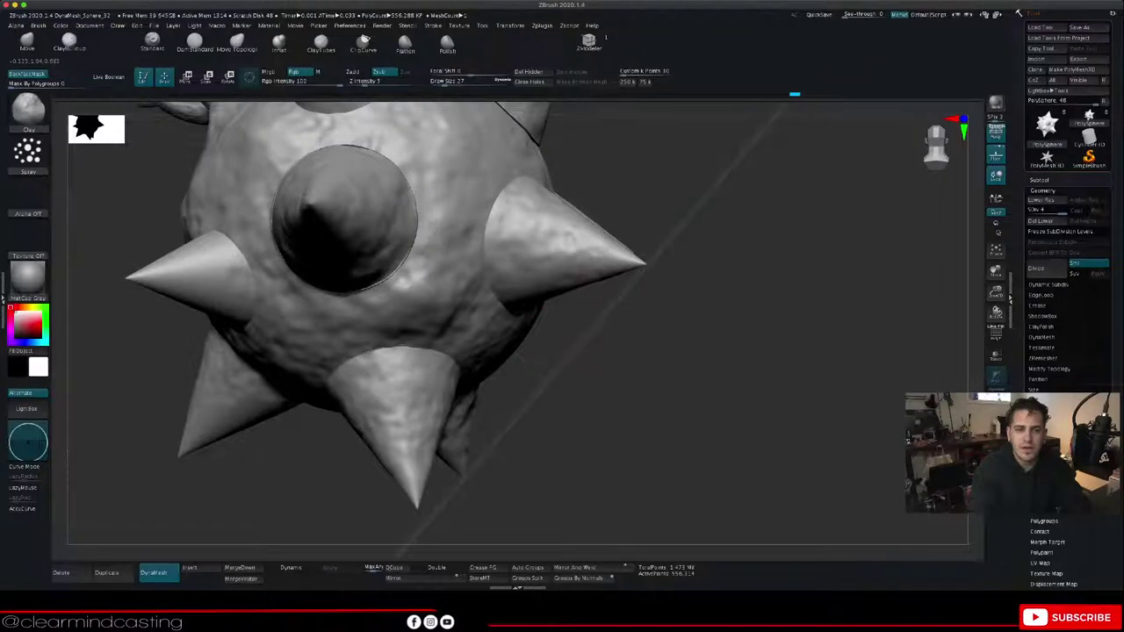
Step: Examine the textured ball, spikes and chain from several sides for unfinished areas
left_click_drag(522, 358, 608, 367)
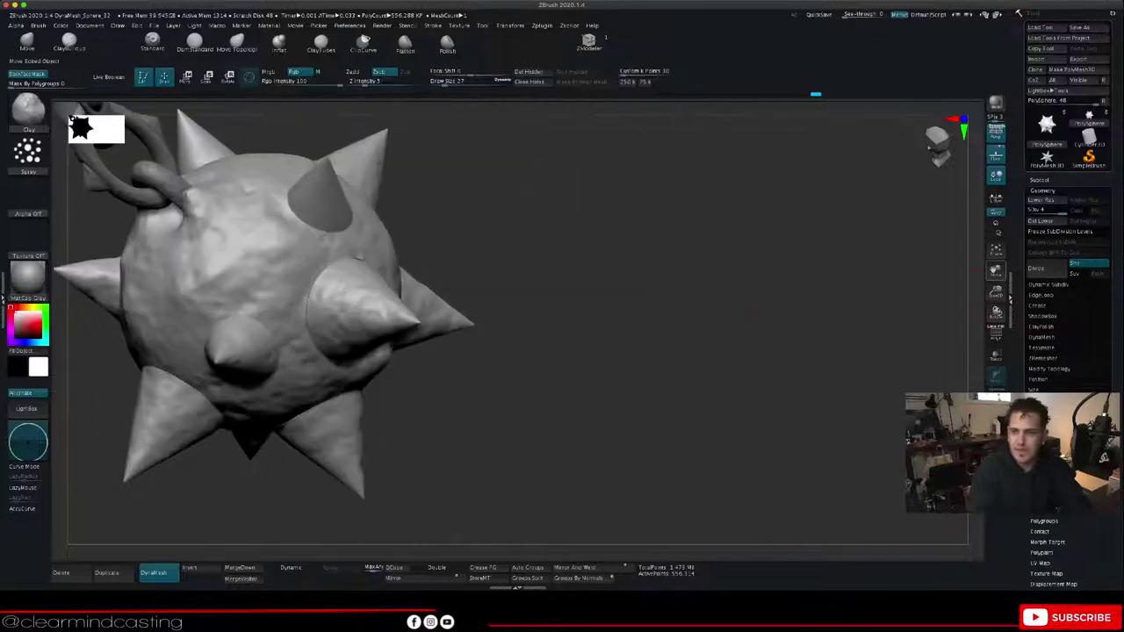
left_click_drag(672, 209, 780, 279, "alt")
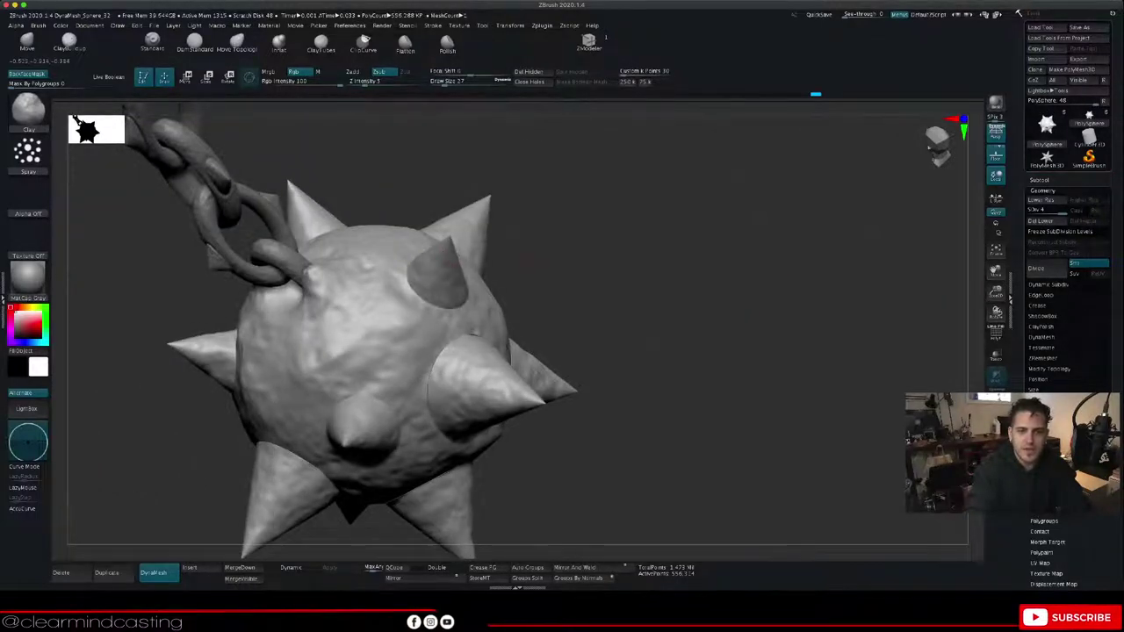
left_click_drag(650, 290, 887, 285)
left_click_drag(395, 352, 565, 308)
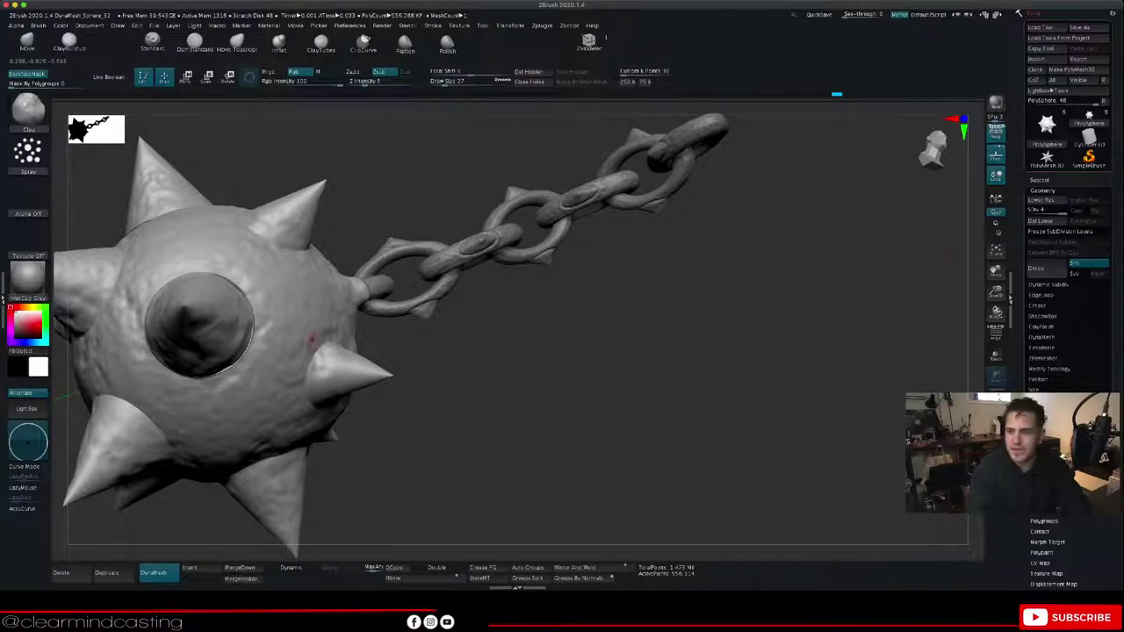
left_click_drag(995, 271, 1120, 290)
left_click_drag(667, 413, 479, 309)
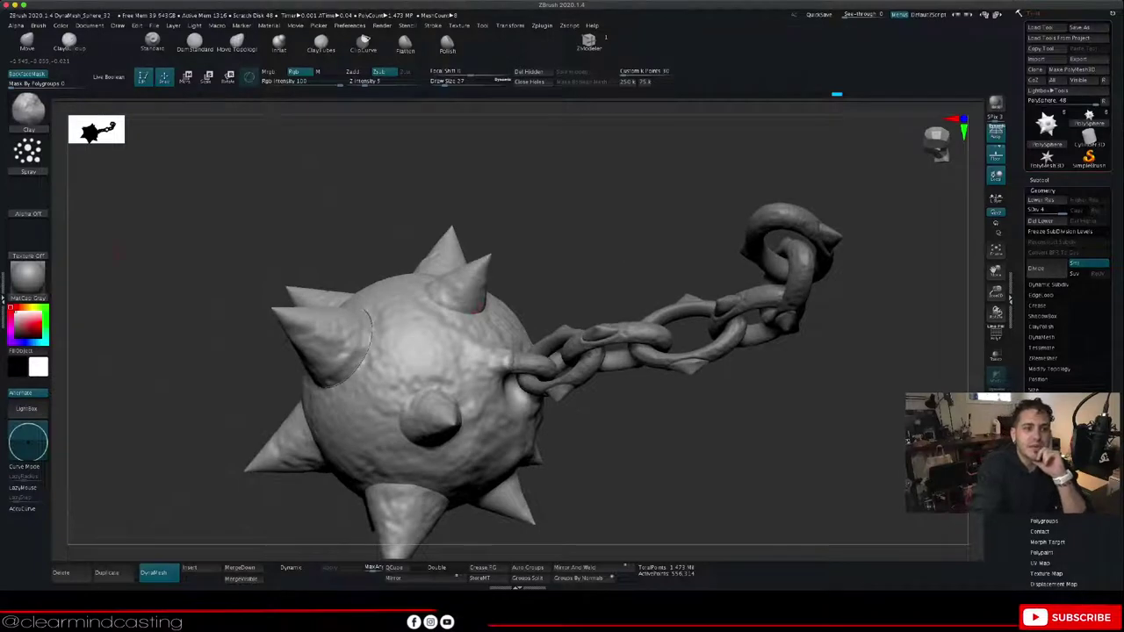
Step: Pull the tip of the small spike beside the chain out of line using the Move Topological brush at draw size 55
left_click(237, 44)
left_click_drag(145, 351, 221, 364)
left_click_drag(464, 81, 474, 81)
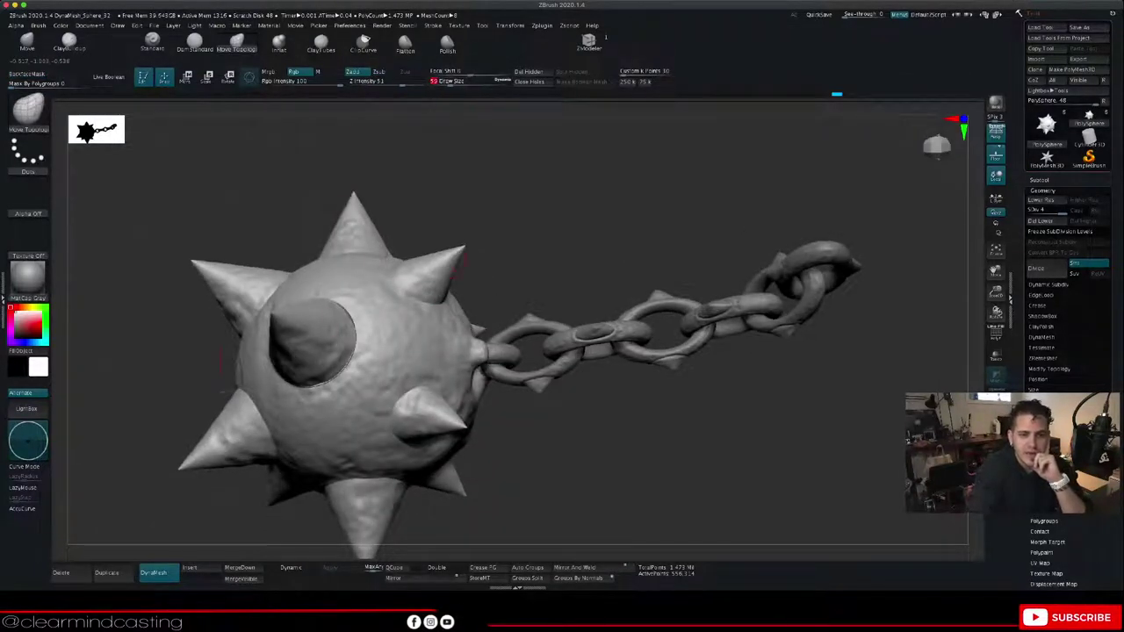
mouse_move(790, 167)
left_mouse_down()
mouse_move(843, 211)
mouse_move(795, 219)
left_mouse_up()
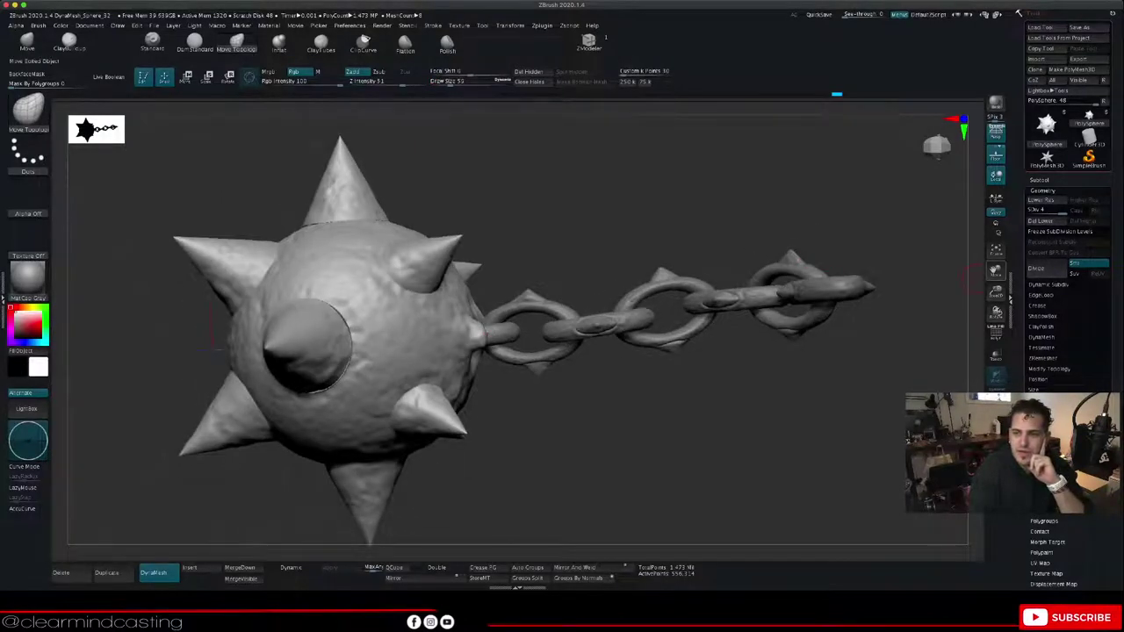
left_click_drag(996, 271, 1000, 318)
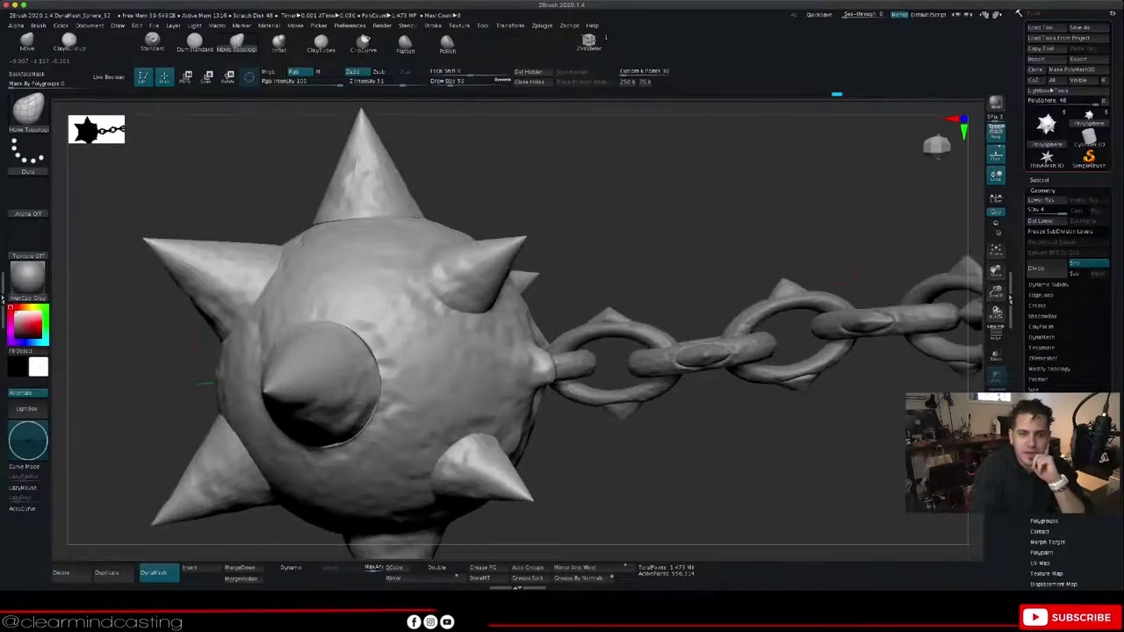
left_click_drag(504, 258, 501, 261)
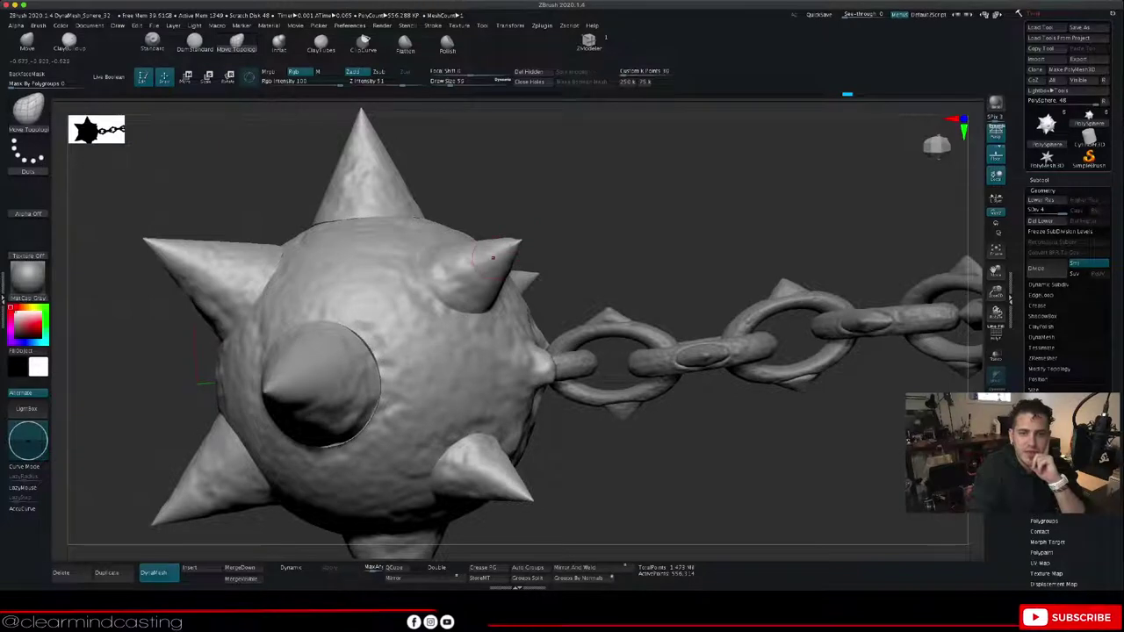
mouse_move(650, 227)
left_mouse_down()
mouse_move(497, 253)
mouse_move(562, 242)
left_mouse_up()
mouse_move(477, 242)
left_mouse_down()
mouse_move(466, 234)
mouse_move(483, 253)
left_mouse_up()
mouse_move(650, 250)
left_mouse_down()
mouse_move(553, 241)
mouse_move(544, 144)
mouse_move(500, 141)
left_mouse_up()
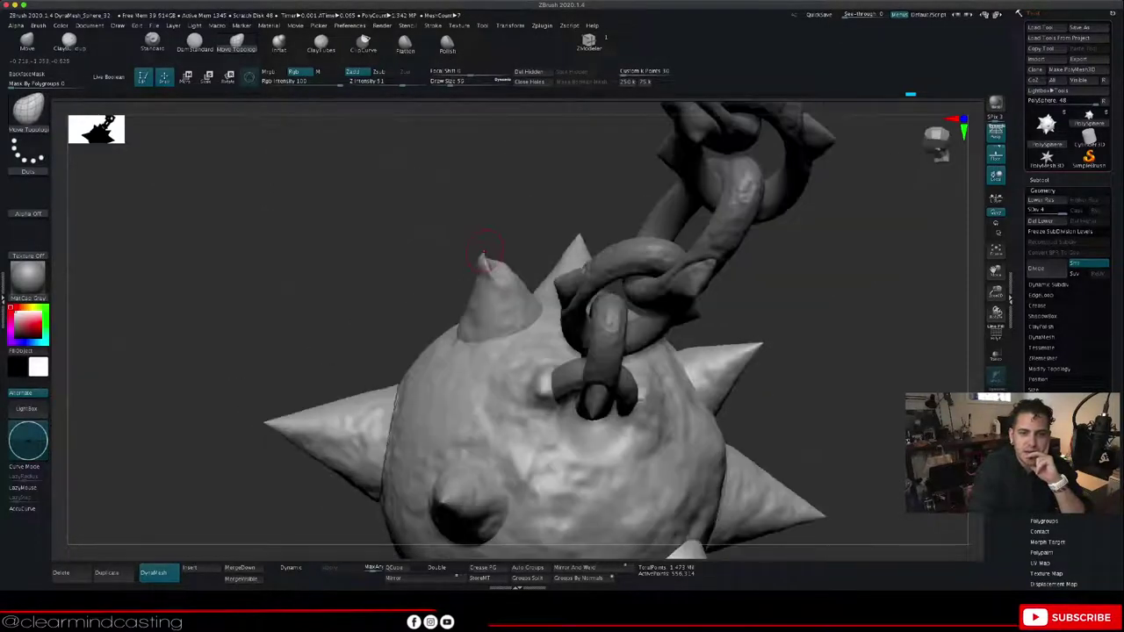
Step: Undo the last few distortions on the tip of the small spike beside the chain
key("ctrl")
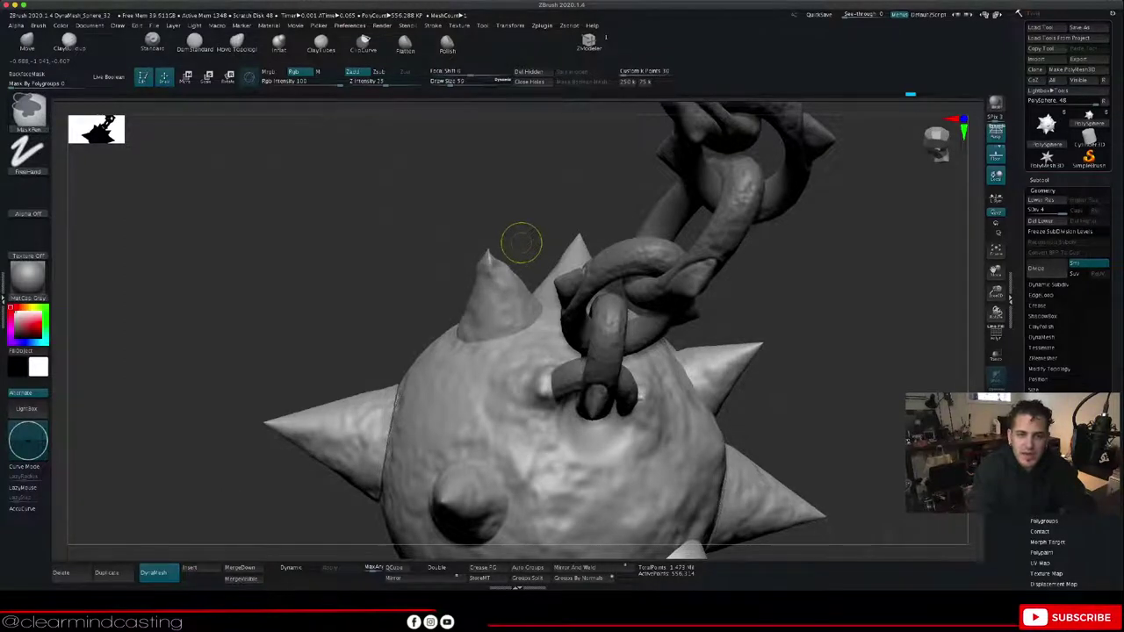
key("ctrl+z")
key("ctrl+z")
key("ctrl+z")
key("ctrl+z")
key("ctrl+z")
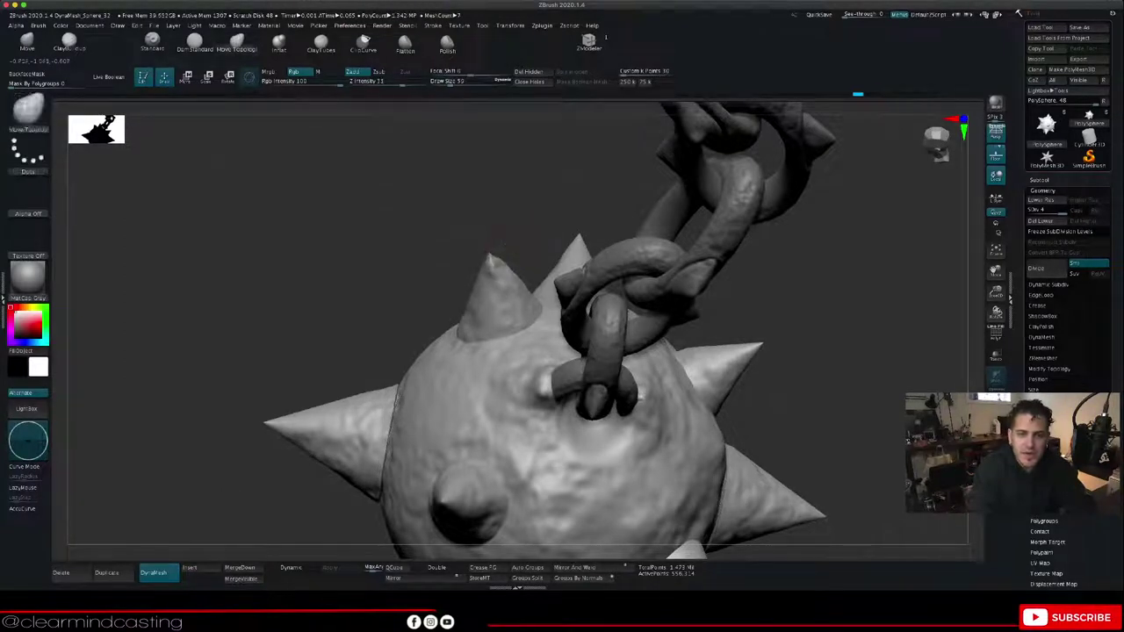
Step: Nudge that small spike's tip from several angles to form a short, crooked point
left_click_drag(490, 254, 493, 257)
right_click_drag(496, 263, 500, 351)
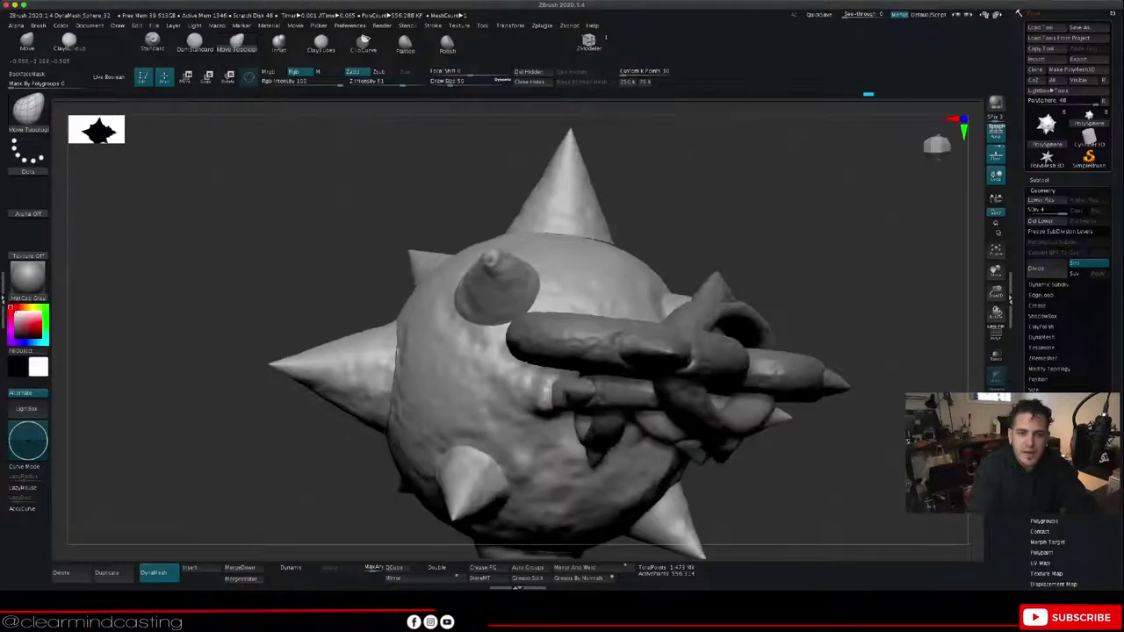
left_click_drag(496, 253, 491, 269)
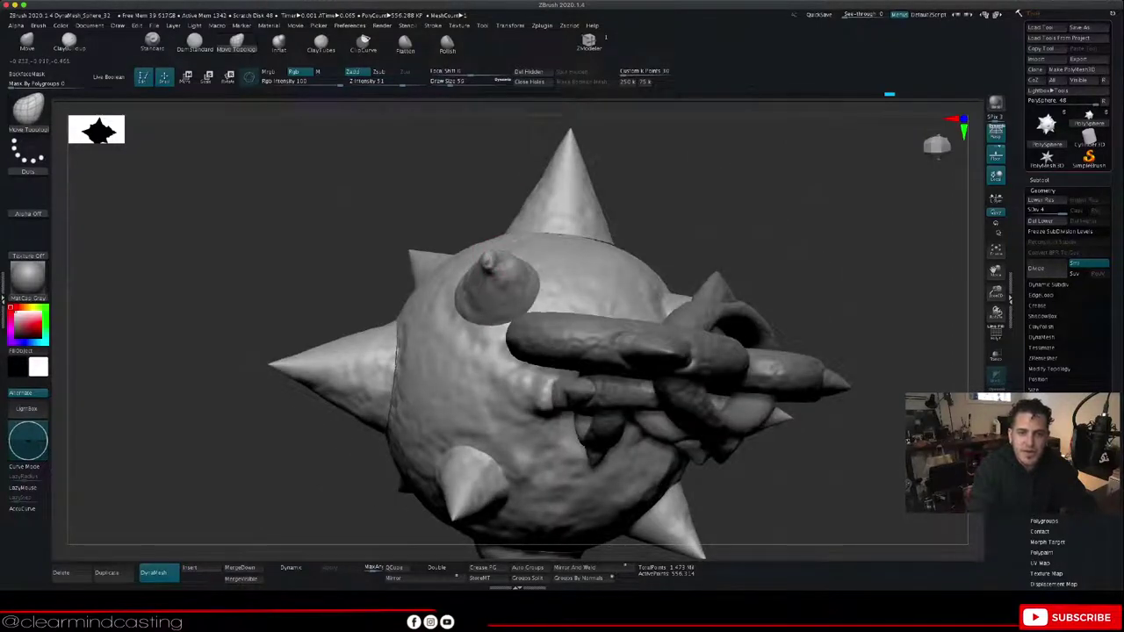
right_click_drag(496, 193, 488, 247)
left_click_drag(491, 261, 492, 268)
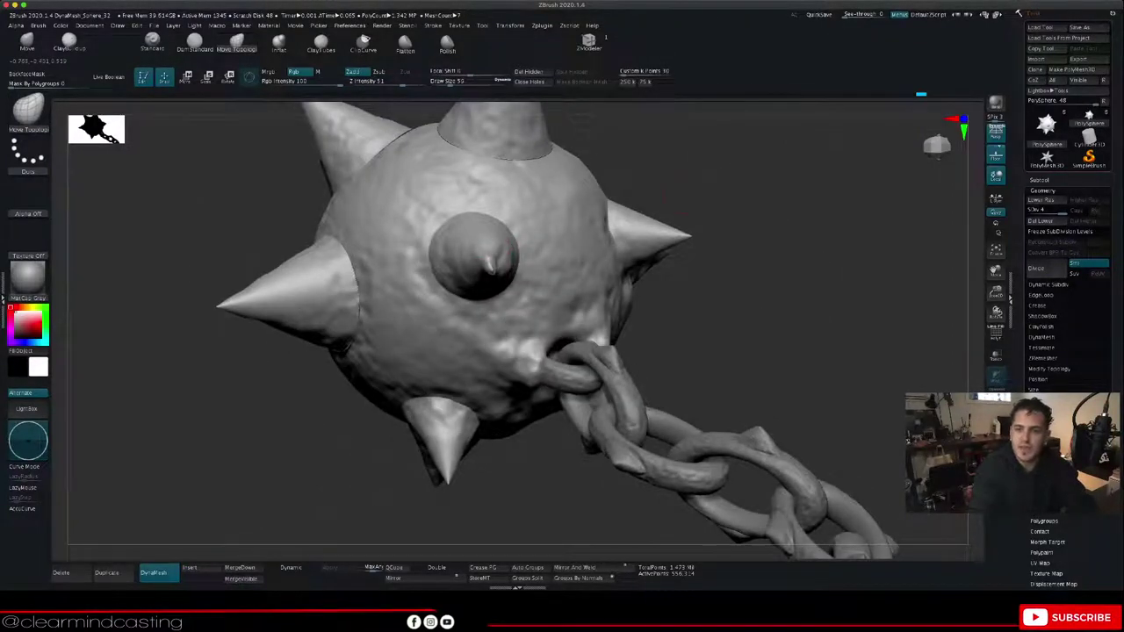
Step: Bend the tip of the small spike on the other side of the chain slightly off its axis
right_click_drag(509, 255, 325, 250)
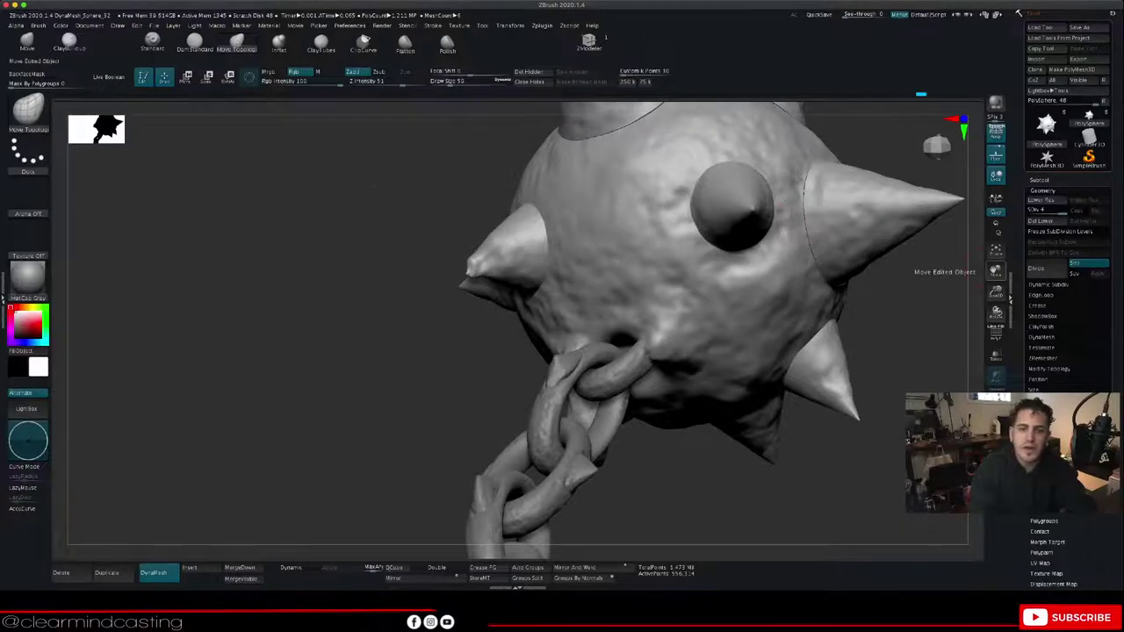
key("super+z")
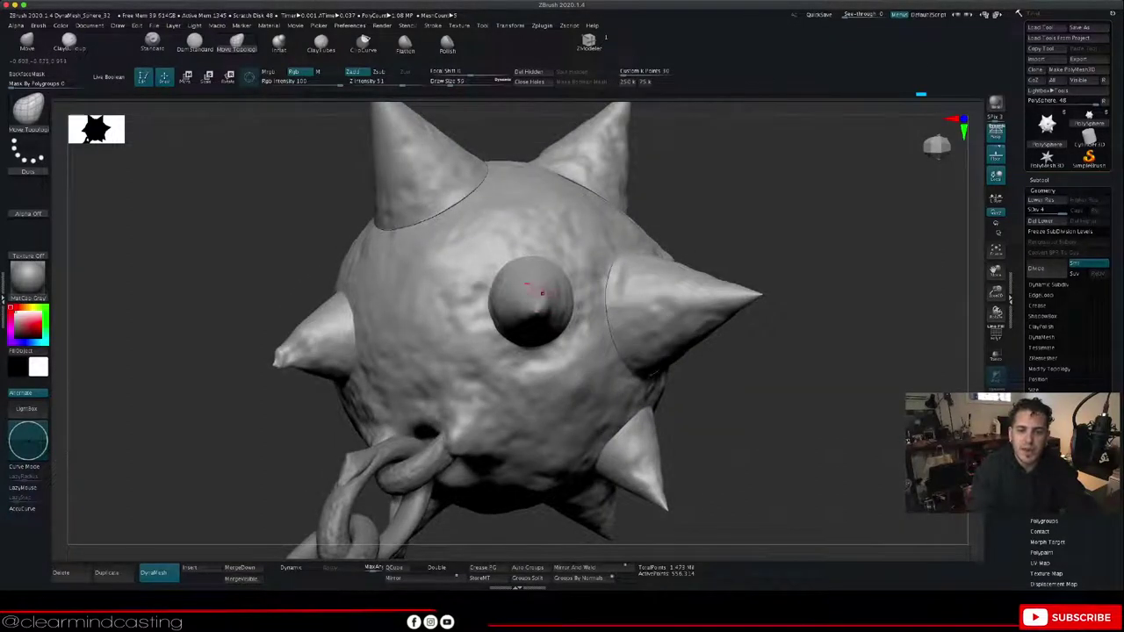
left_click_drag(537, 309, 518, 311)
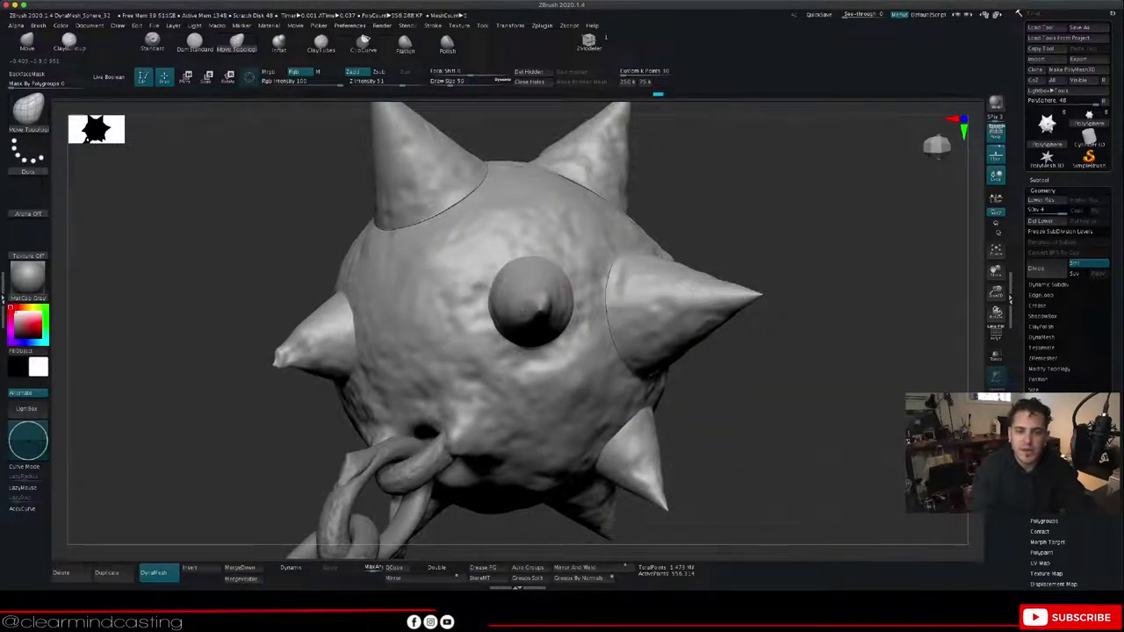
right_click_drag(534, 474, 541, 346)
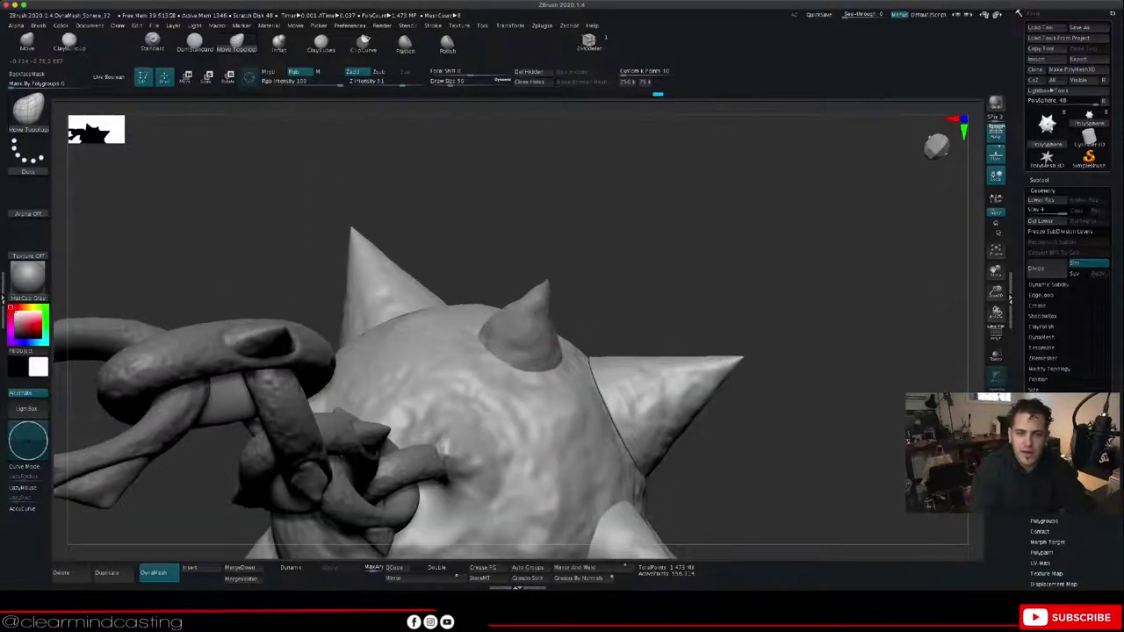
Step: Push in the sharp point of the large spike next to it and smooth it into a blunt tip
mouse_move(808, 298)
right_mouse_down()
mouse_move(794, 338)
mouse_move(668, 324)
right_mouse_up()
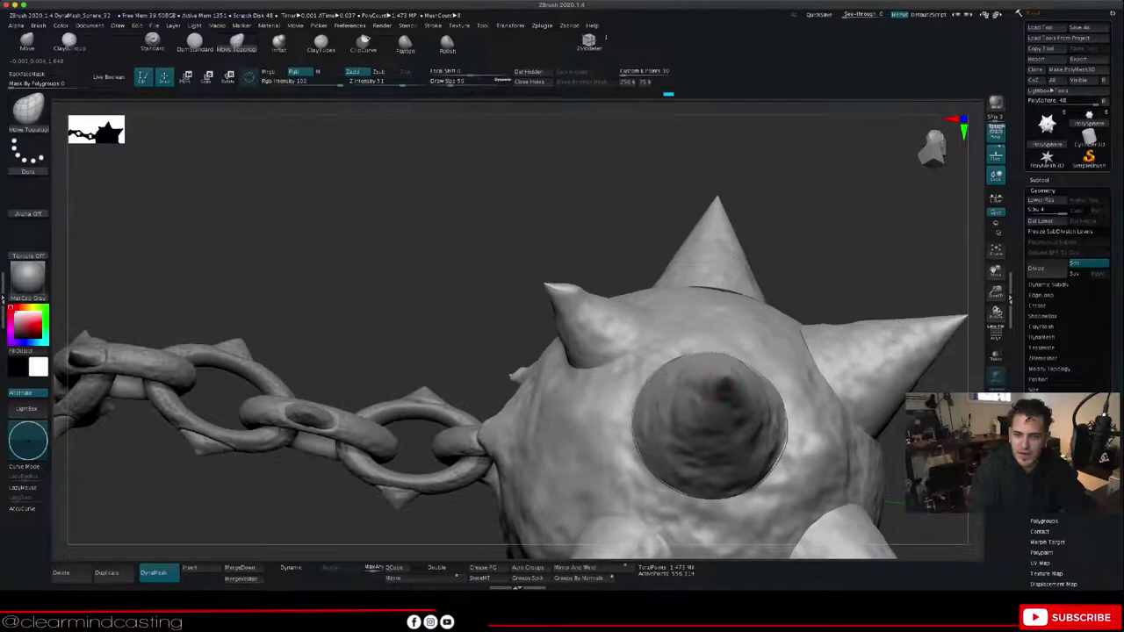
right_click_drag(728, 386, 730, 263)
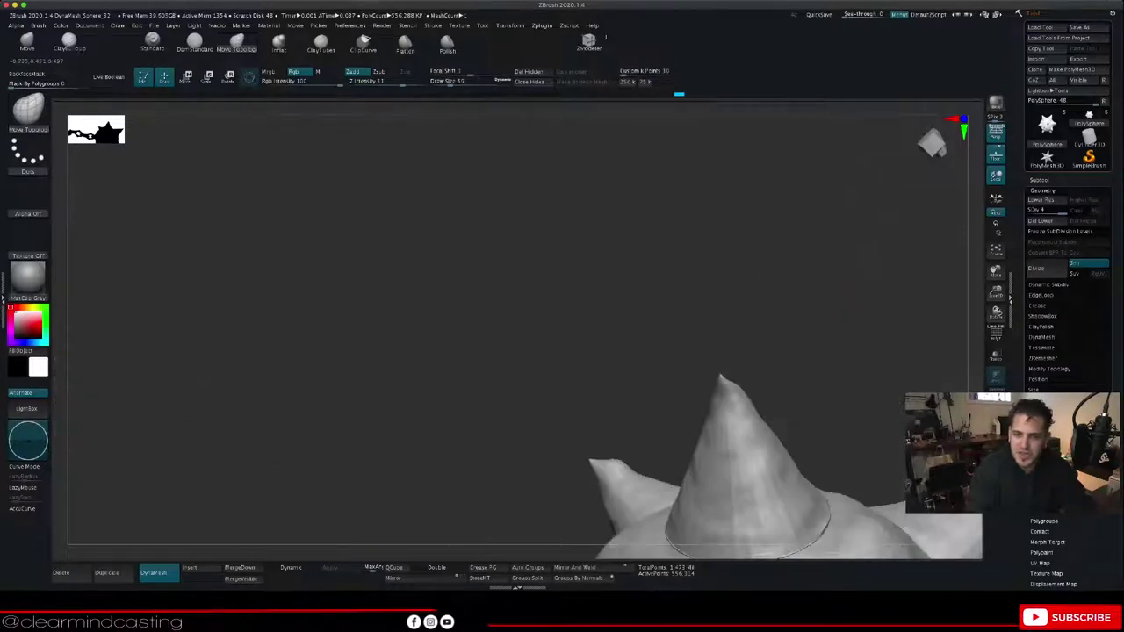
key("shift")
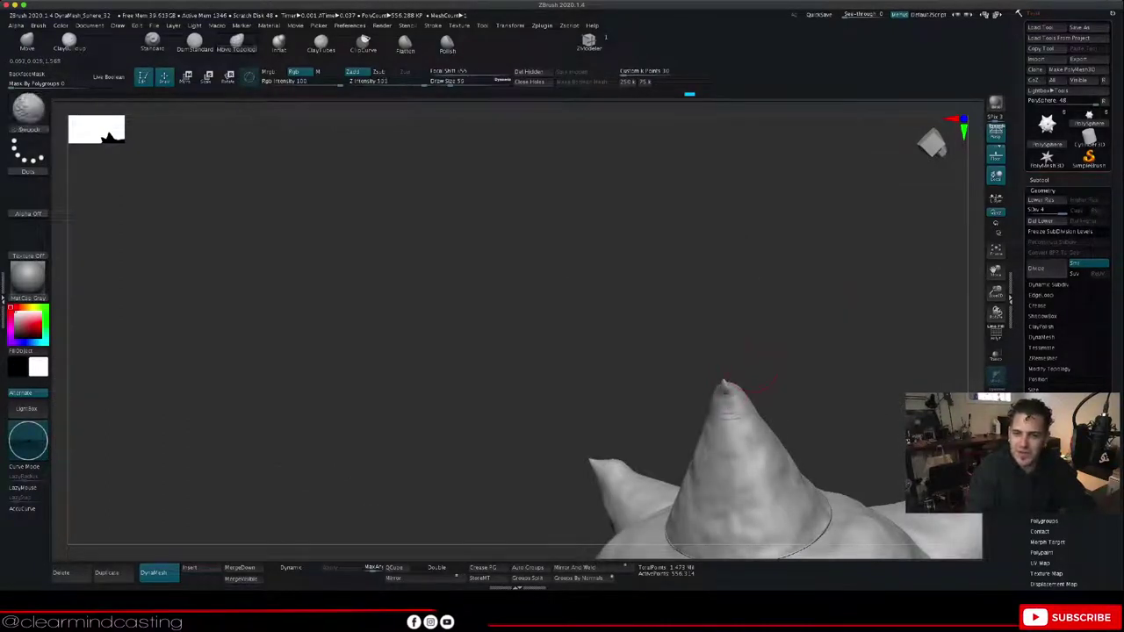
left_click_drag(724, 383, 728, 393)
key("shift")
key("shift")
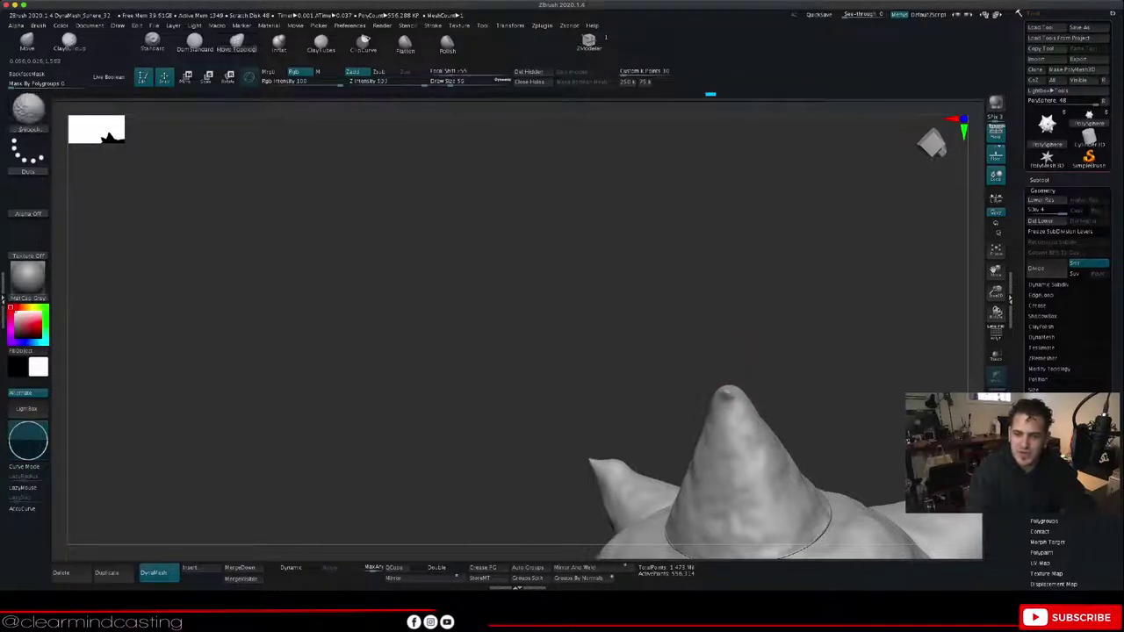
Step: Refine the large spike's blunt tip from other sides with small moves and smoothing
left_click_drag(791, 333, 737, 320, "shift")
left_click_drag(676, 375, 677, 381)
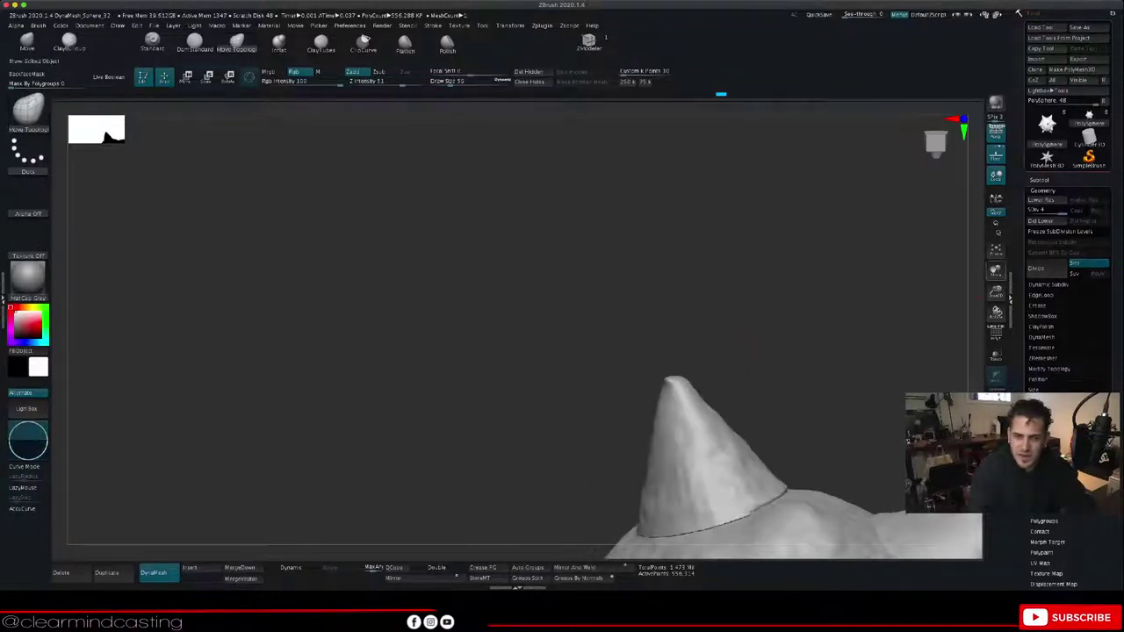
mouse_move(746, 325)
left_mouse_down("alt")
mouse_move(527, 247)
mouse_move(606, 351)
mouse_move(415, 431)
left_mouse_up("alt")
left_click_drag(338, 430, 348, 442)
mouse_move(545, 325)
left_mouse_down()
mouse_move(677, 343)
mouse_move(656, 358)
left_mouse_up()
left_click_drag(318, 444, 324, 436)
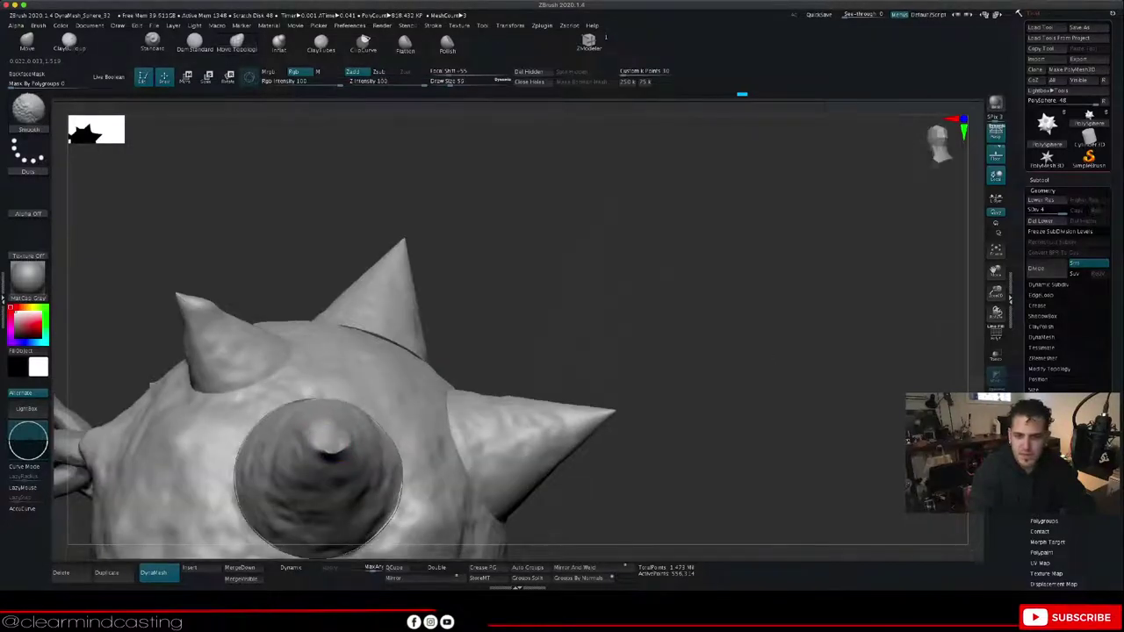
Step: Push back the point of the neighbouring large spike and smooth its dented tip
left_click_drag(613, 411, 600, 415)
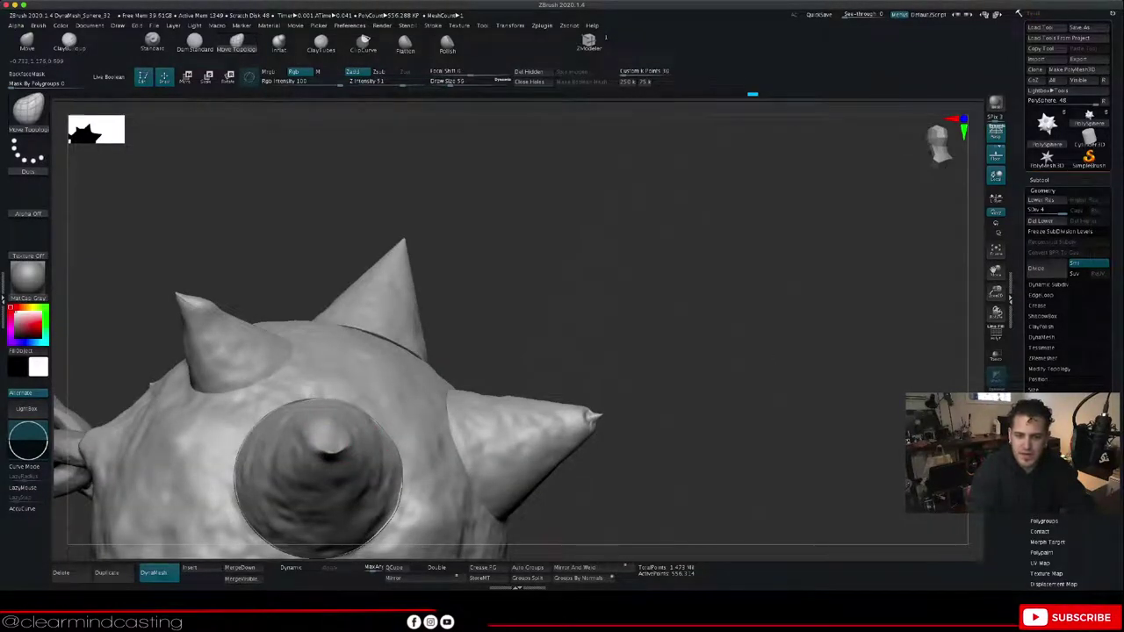
mouse_move(680, 387)
left_mouse_down()
mouse_move(562, 391)
mouse_move(602, 420)
left_mouse_up()
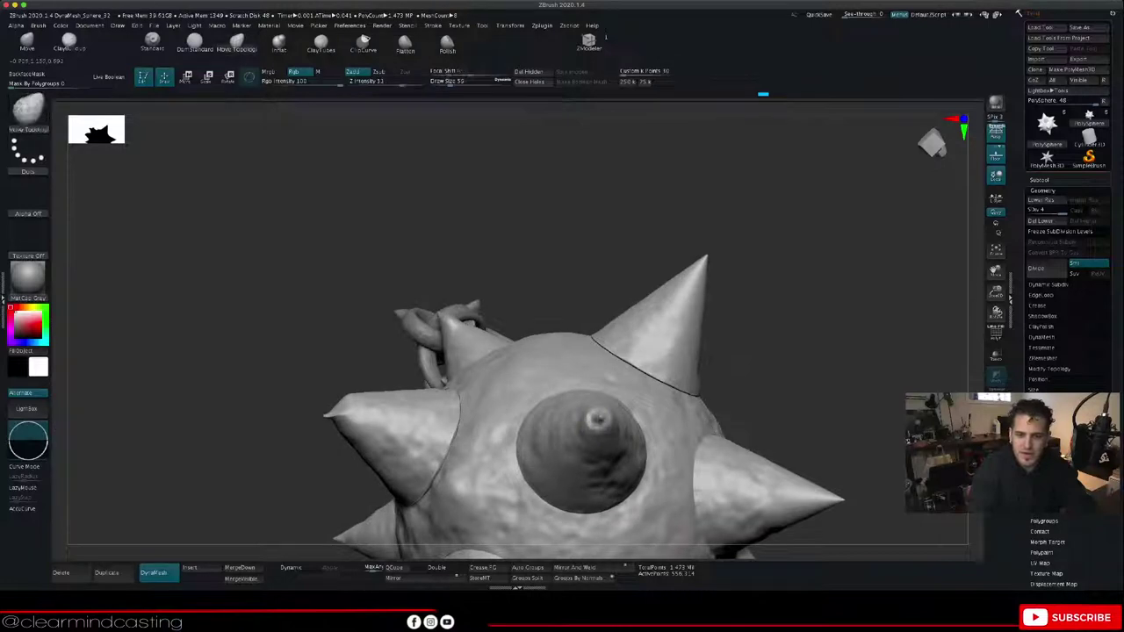
left_click_drag(707, 373, 735, 362)
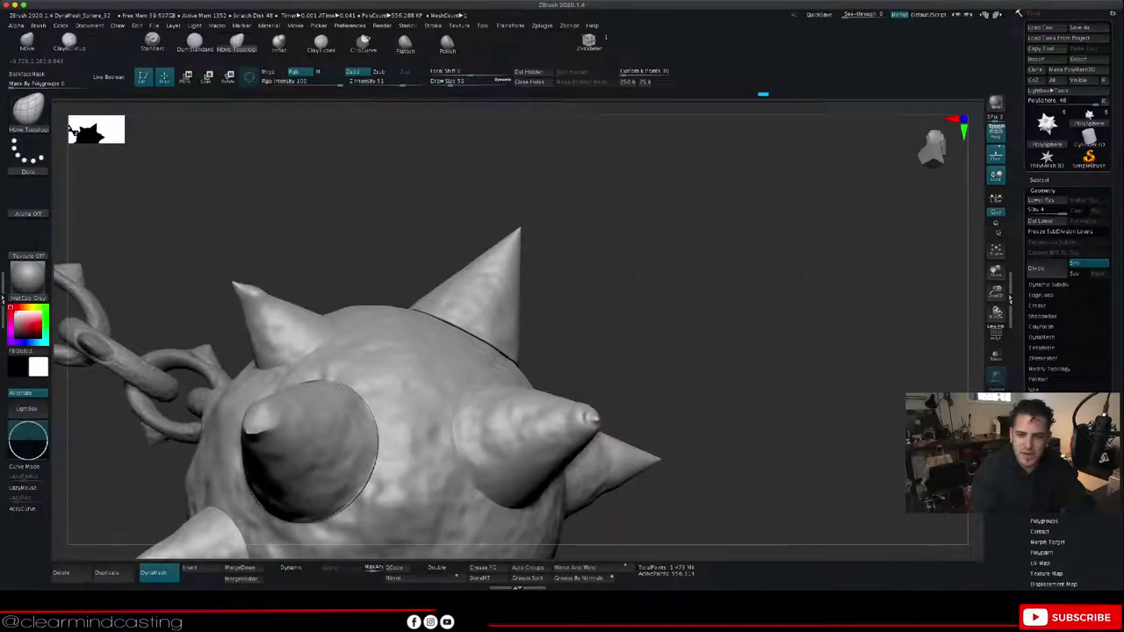
left_click_drag(592, 415, 589, 424, "shift")
left_click_drag(687, 374, 639, 369)
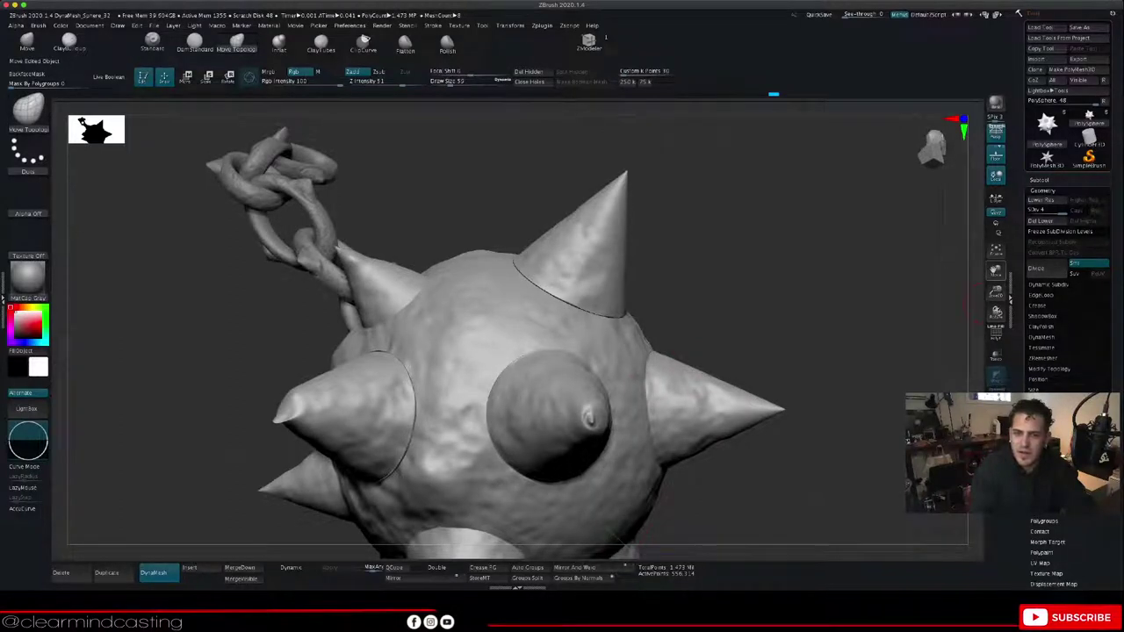
Step: Bend the upper part of the large spike facing away from the chain, enlarging the Move Topological draw size to 112
left_click_drag(995, 271, 930, 379)
left_click_drag(641, 150, 591, 237)
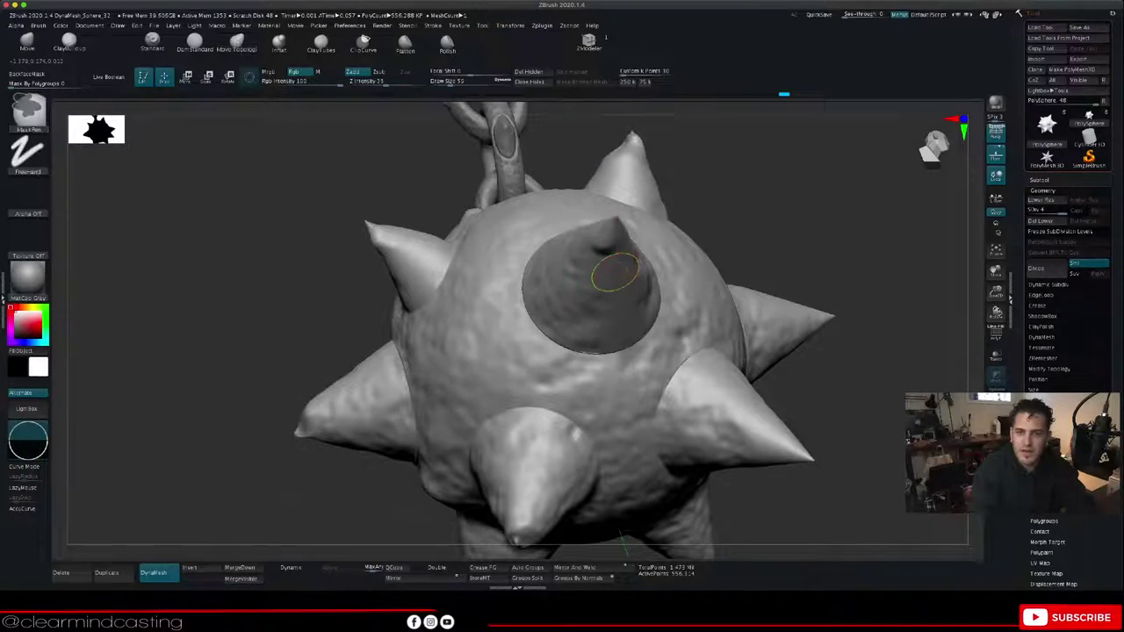
key("space")
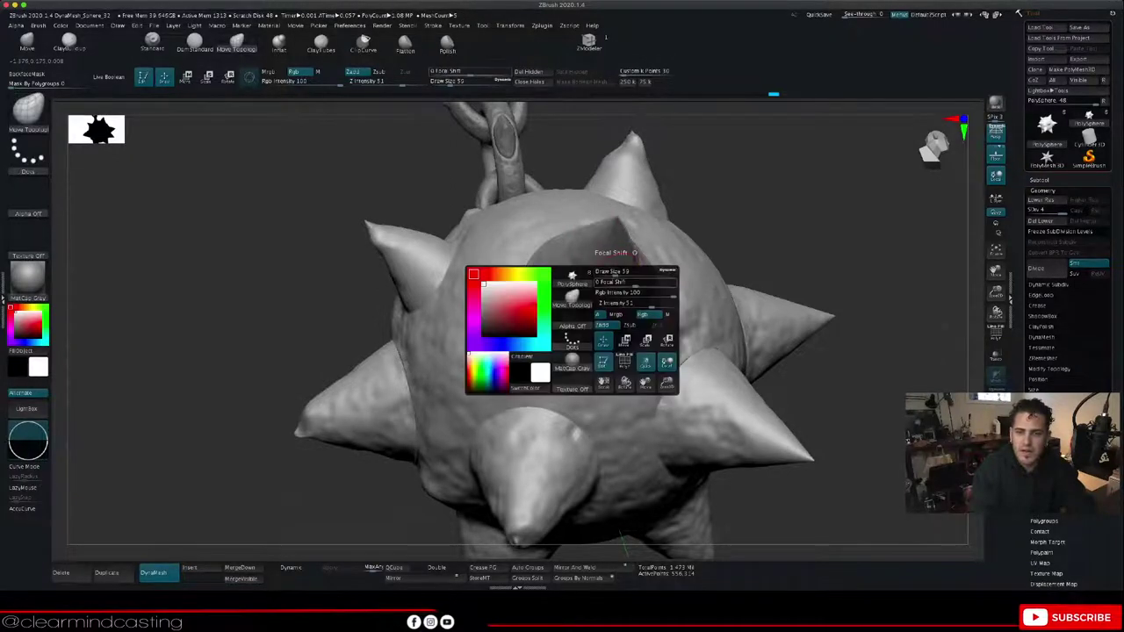
left_click_drag(616, 272, 621, 272)
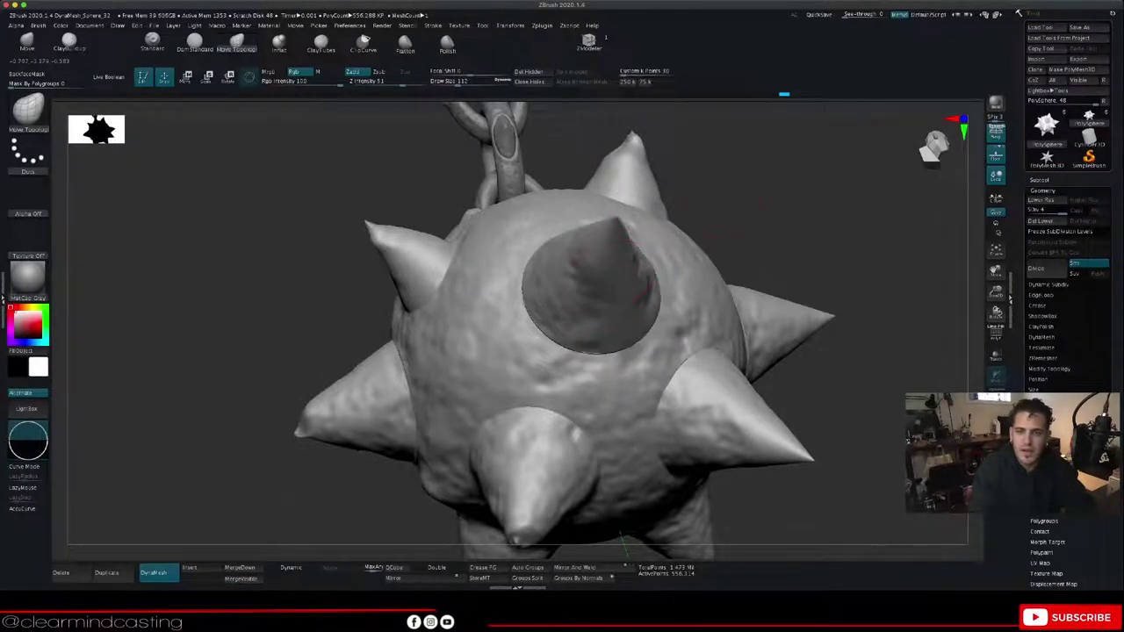
Step: Work around the ball bending more large spikes off-axis with the enlarged Move Topological brush
left_click_drag(747, 224, 676, 228)
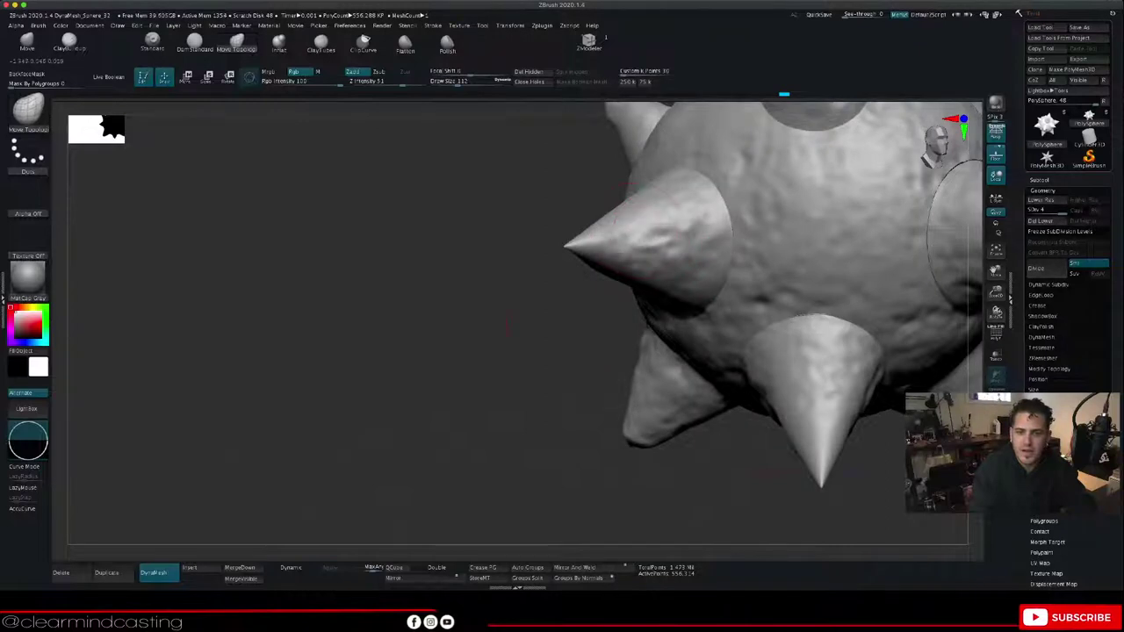
mouse_move(508, 323)
left_mouse_down()
mouse_move(597, 325)
mouse_move(619, 307)
left_mouse_up()
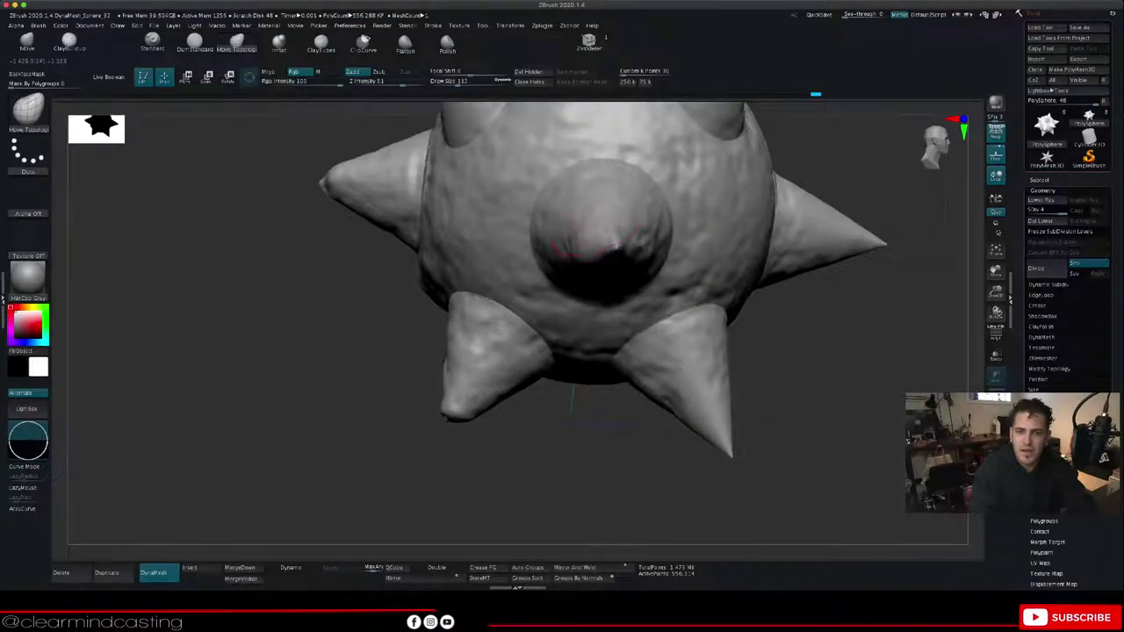
mouse_move(617, 246)
right_mouse_down()
mouse_move(703, 271)
mouse_move(922, 271)
mouse_move(865, 285)
mouse_move(707, 404)
mouse_move(931, 387)
right_mouse_up()
mouse_move(978, 304)
right_mouse_down()
mouse_move(949, 341)
mouse_move(931, 343)
mouse_move(878, 263)
right_mouse_up()
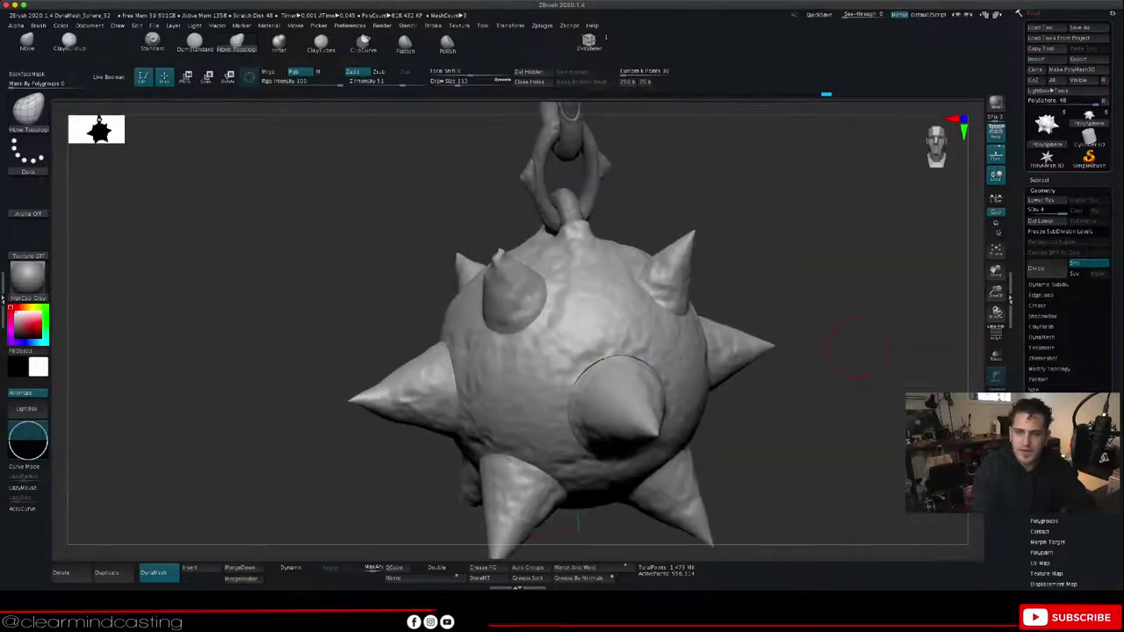
right_click_drag(702, 399, 606, 419)
left_click_drag(586, 470, 577, 468)
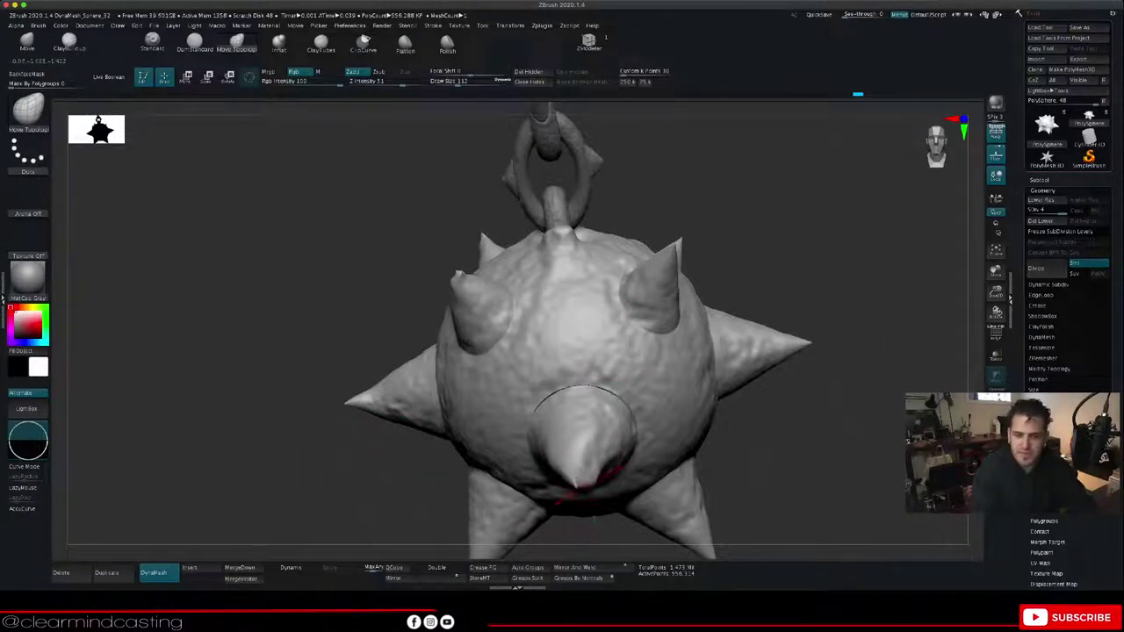
Step: Smooth the sharp end of the bent large spike into a rounder tip
left_click_drag(391, 483, 364, 359)
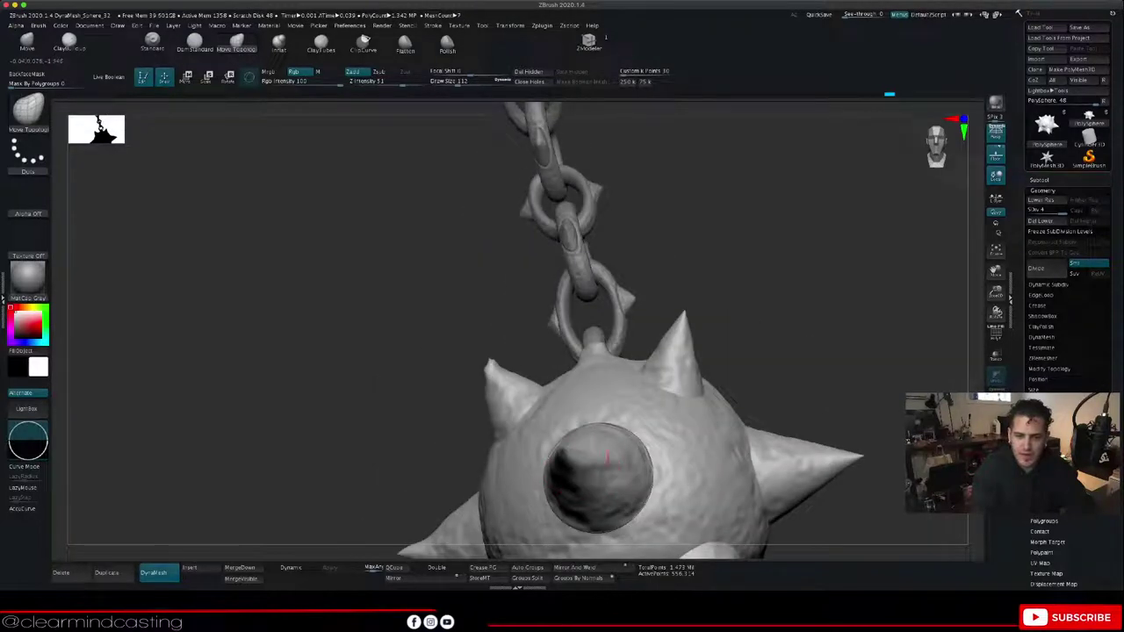
key("shift")
left_click_drag(557, 455, 564, 450)
key("shift")
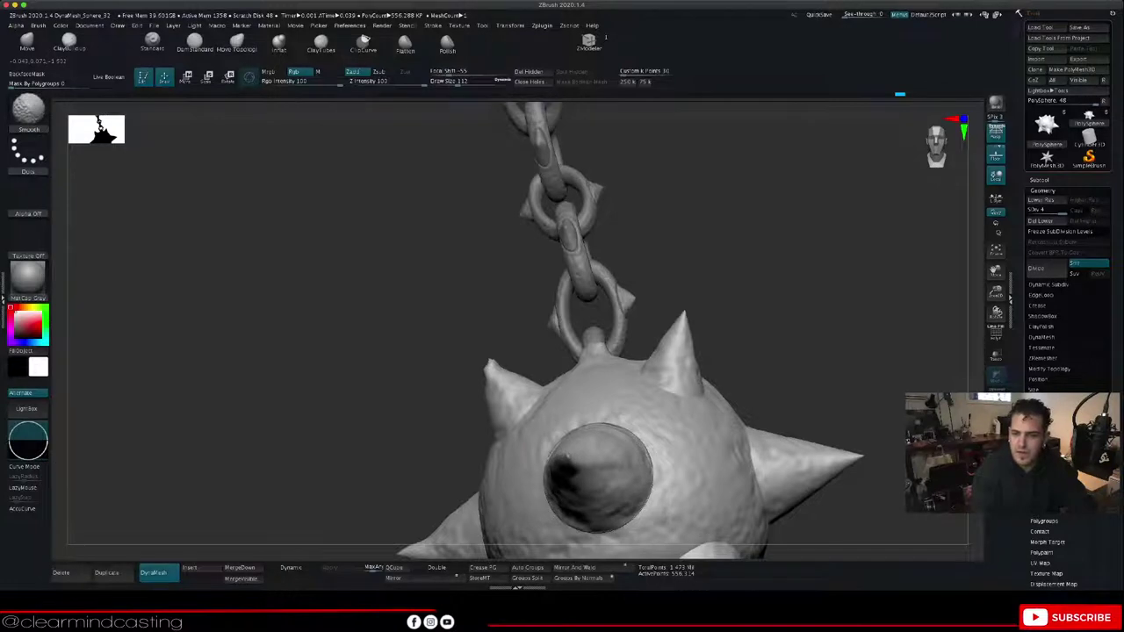
Step: Push back the point of a lower large spike with the Move Topological brush to blunt its tip
left_click_drag(953, 355, 897, 436)
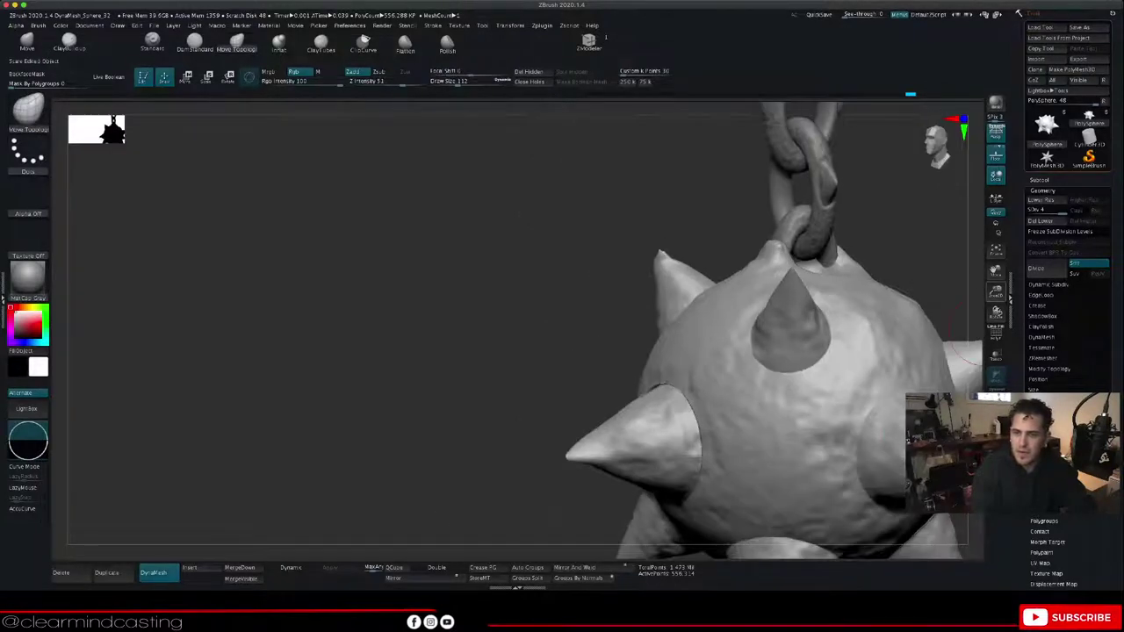
left_click_drag(981, 336, 865, 285, "alt")
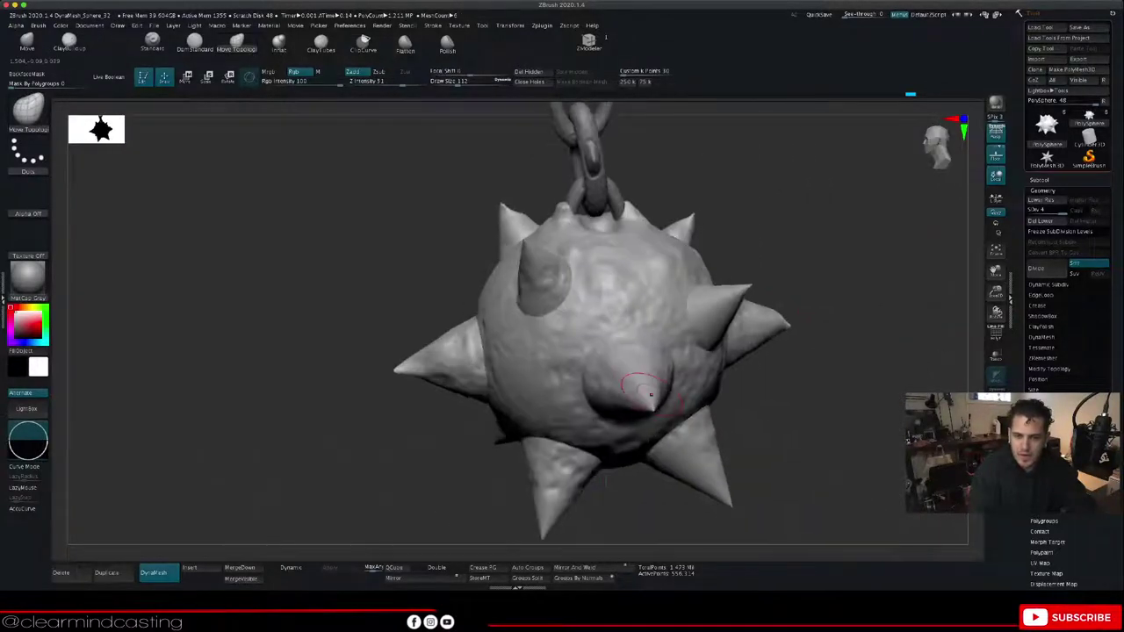
mouse_move(635, 393)
left_mouse_down()
mouse_move(631, 402)
mouse_move(649, 397)
mouse_move(648, 384)
left_mouse_up()
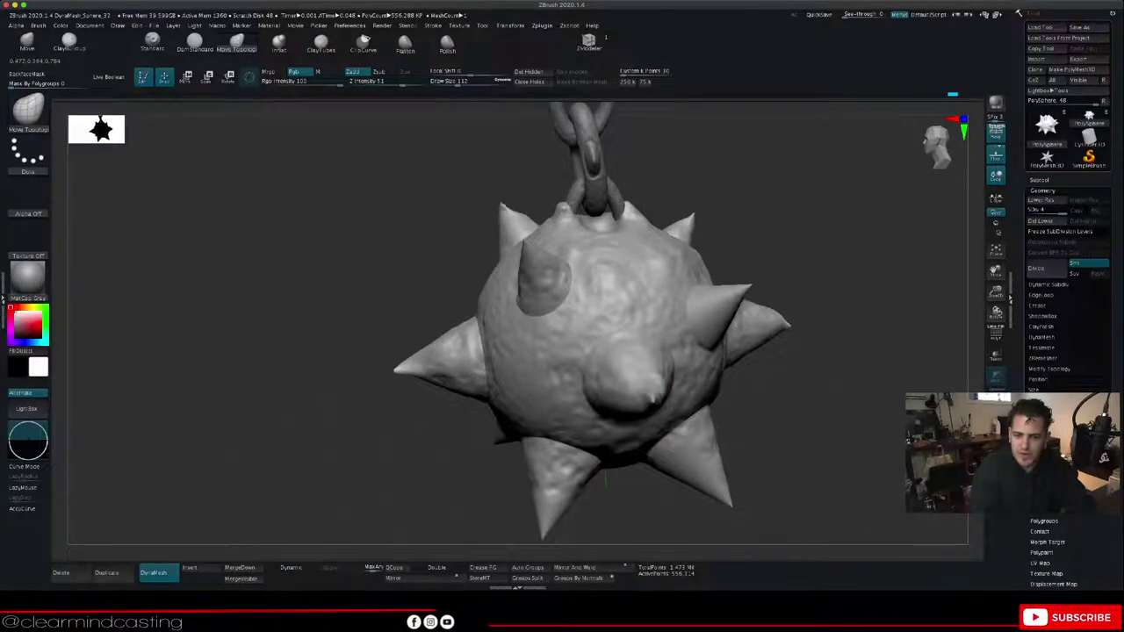
mouse_move(773, 397)
left_mouse_down()
mouse_move(701, 394)
mouse_move(664, 372)
left_mouse_up()
key("shift")
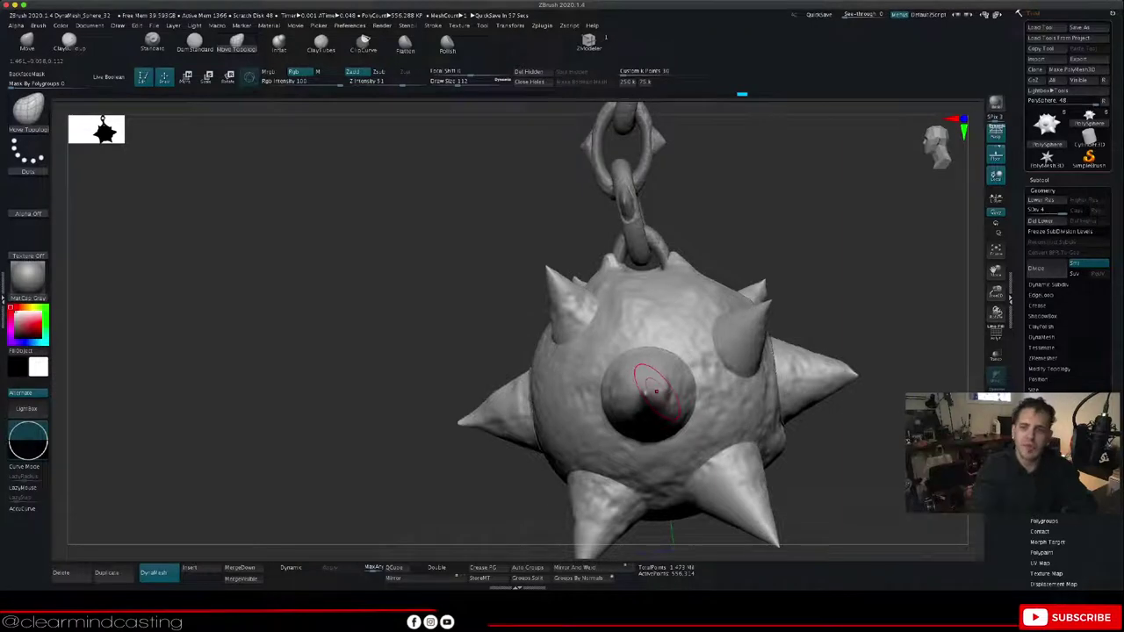
Step: Smooth the sharp ends of two more large spikes on the ball into blunter tips
mouse_move(823, 307)
left_mouse_down()
mouse_move(778, 287)
mouse_move(773, 237)
left_mouse_up()
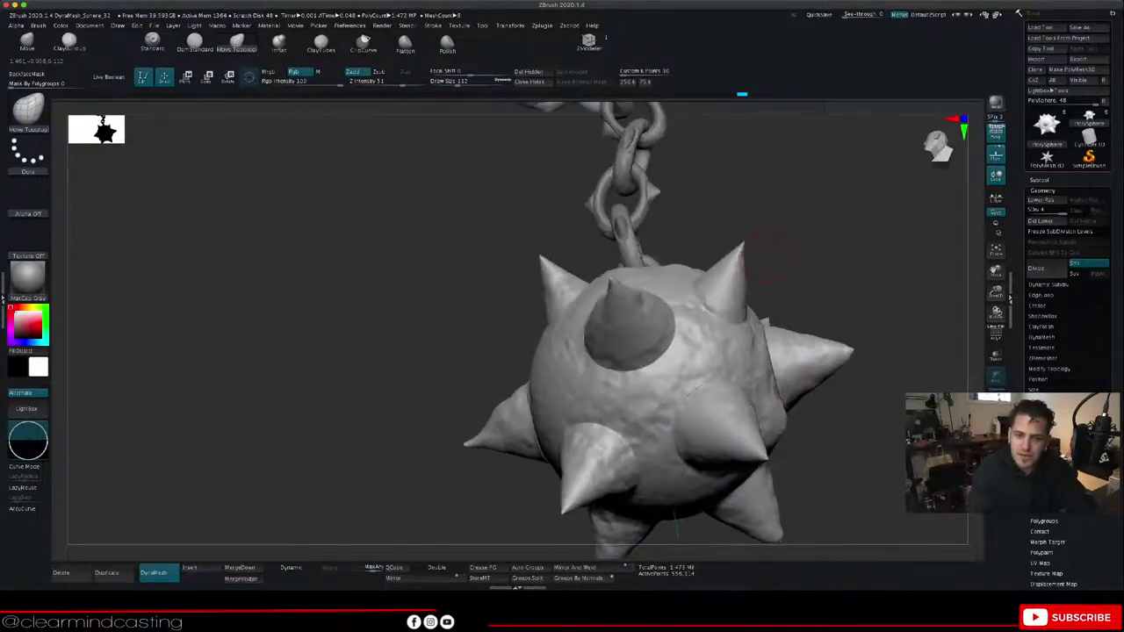
left_click_drag(611, 279, 610, 282, "shift")
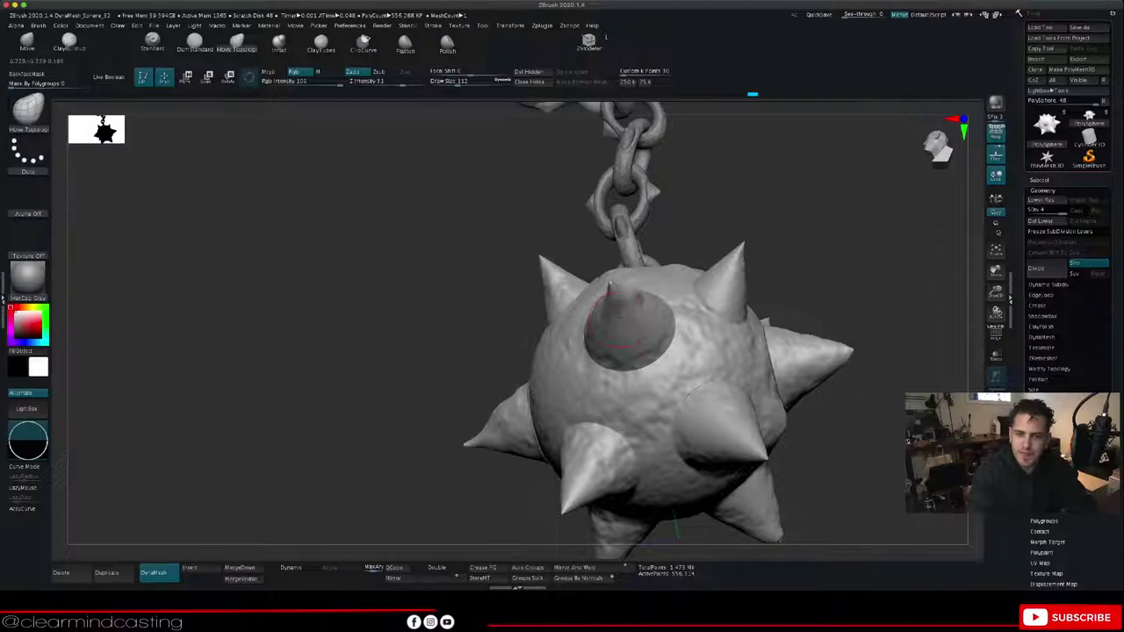
mouse_move(817, 386)
left_mouse_down()
mouse_move(790, 325)
mouse_move(747, 352)
mouse_move(808, 316)
left_mouse_up()
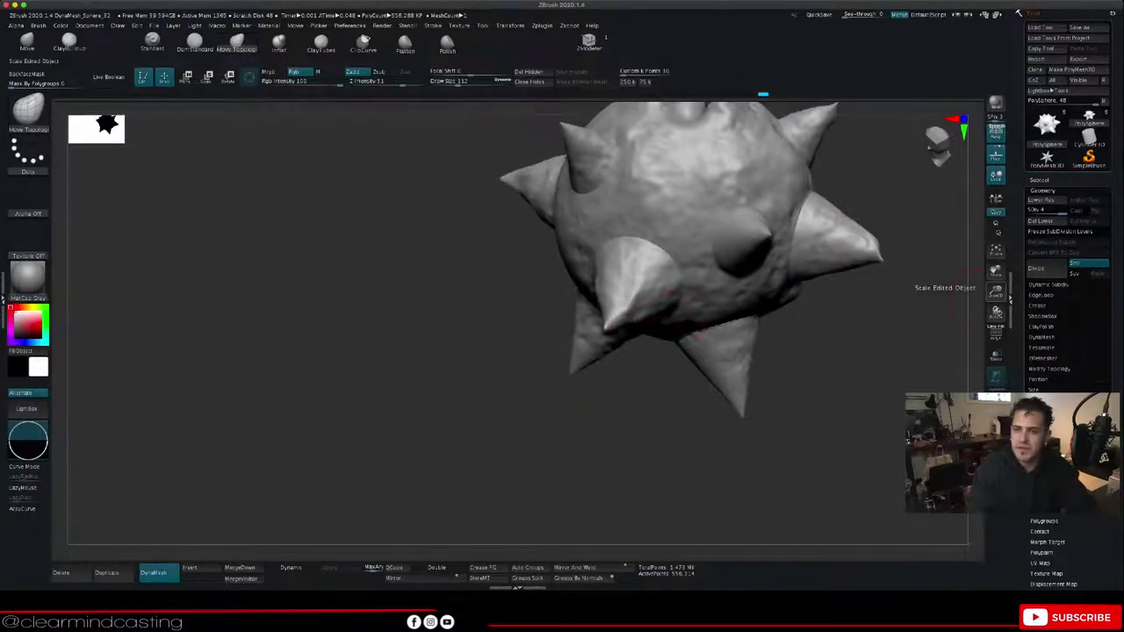
left_click_drag(996, 292, 738, 439)
key("shift")
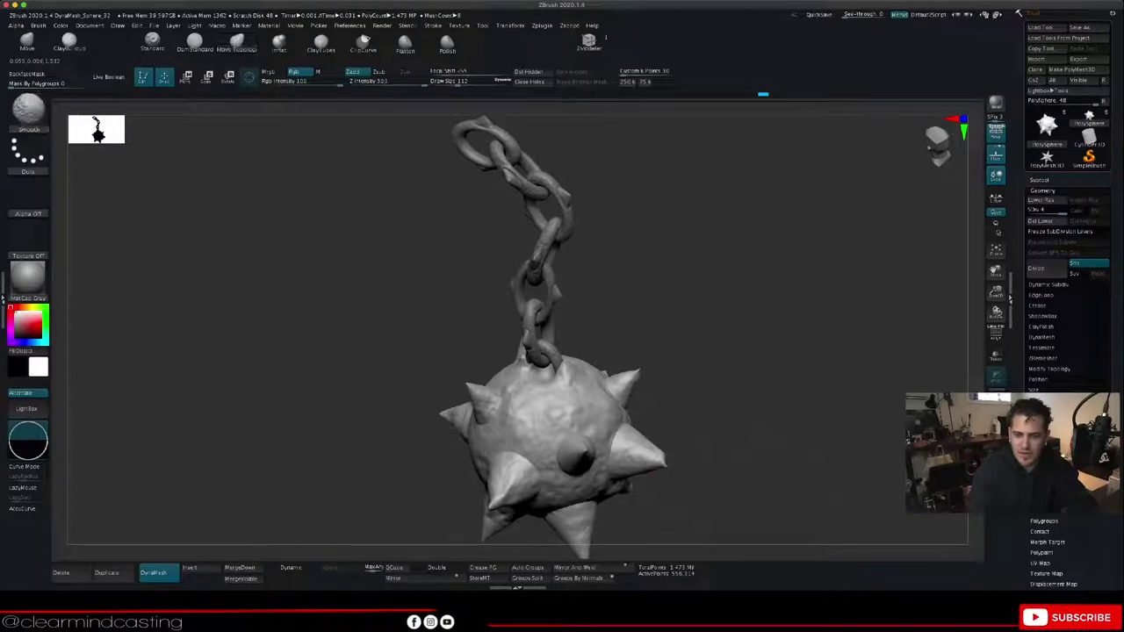
left_click_drag(663, 462, 656, 455, "shift")
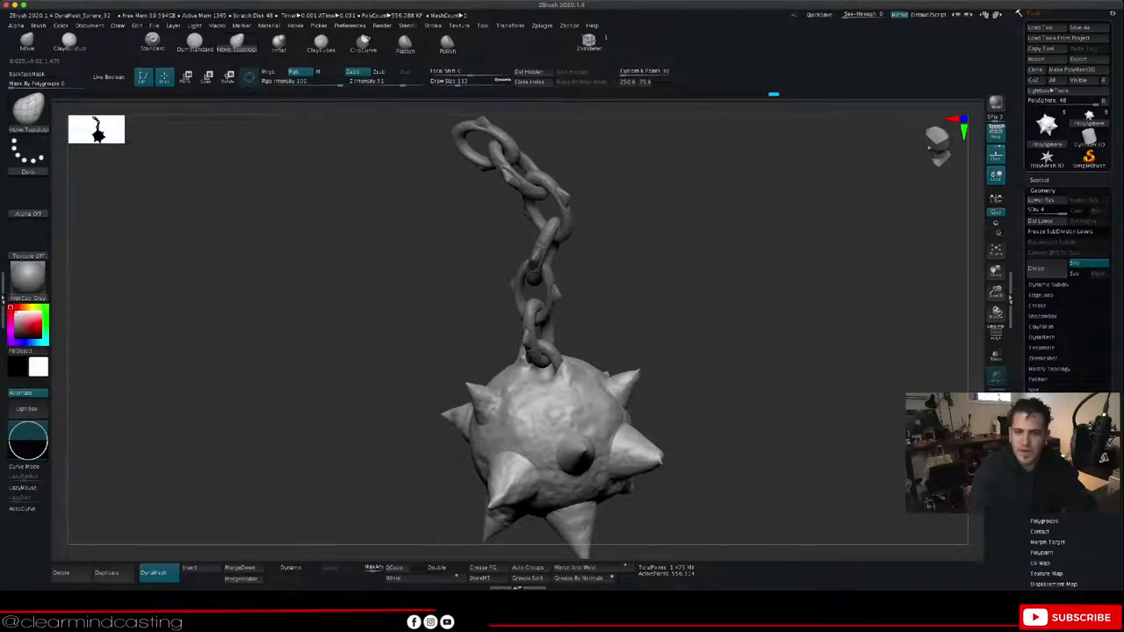
Step: Append a Cylinder3D subtool to the flail and select it for editing
left_click_drag(737, 439, 806, 440)
left_click_drag(946, 309, 861, 297)
left_click_drag(996, 291, 973, 267)
mouse_move(996, 313)
left_mouse_down()
mouse_move(976, 319)
mouse_move(981, 303)
left_mouse_up()
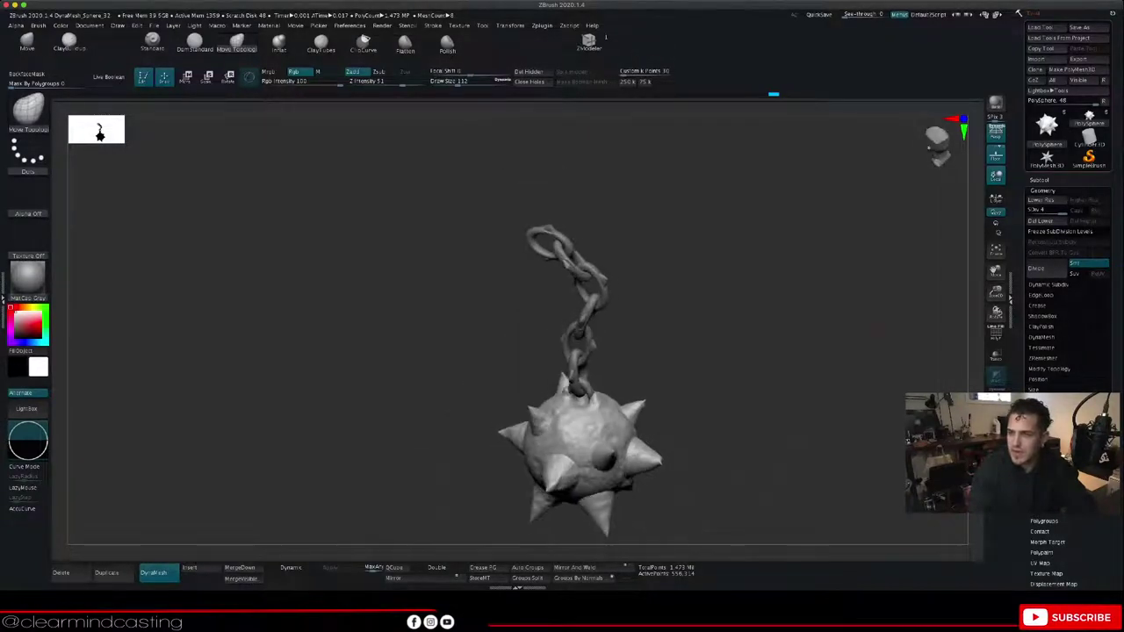
left_click(1042, 190)
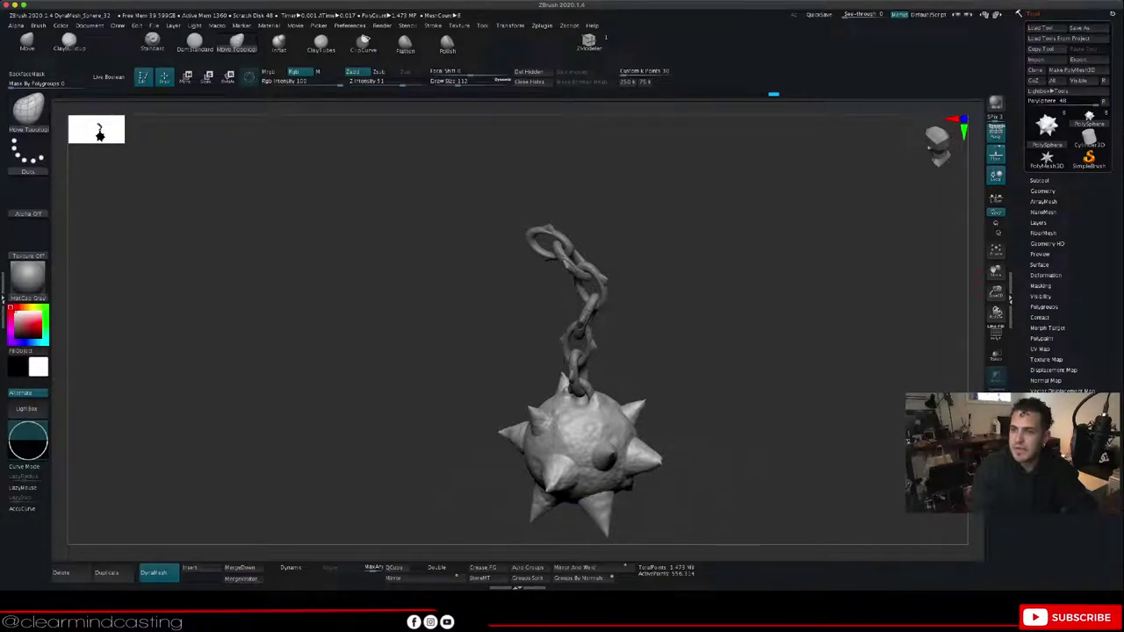
left_click(1039, 180)
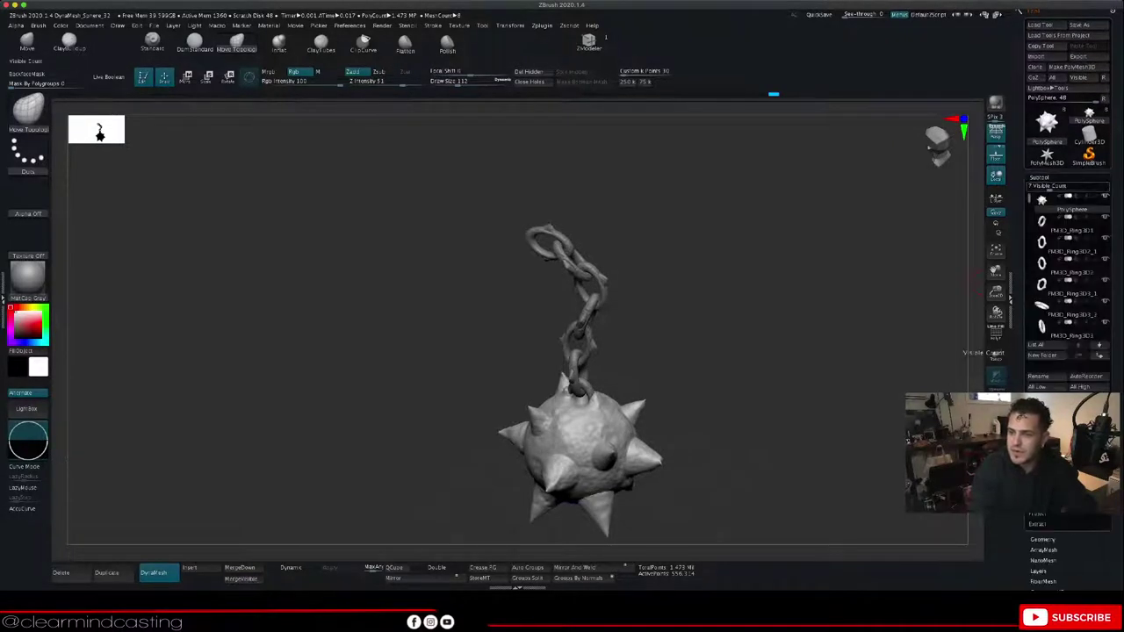
left_click(1080, 423)
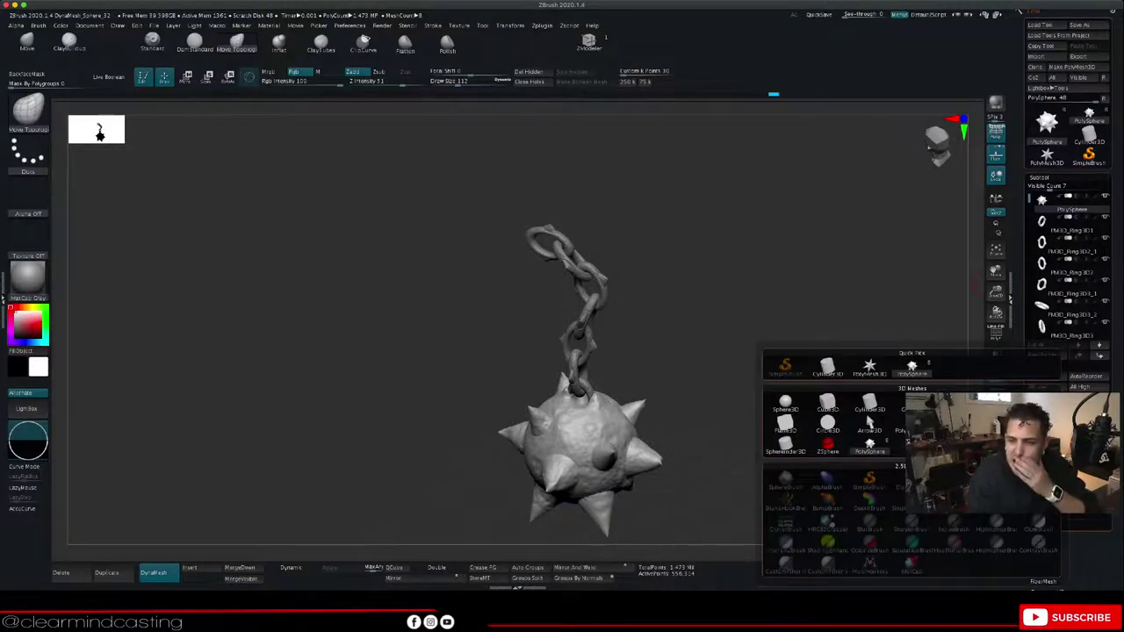
left_click(869, 406)
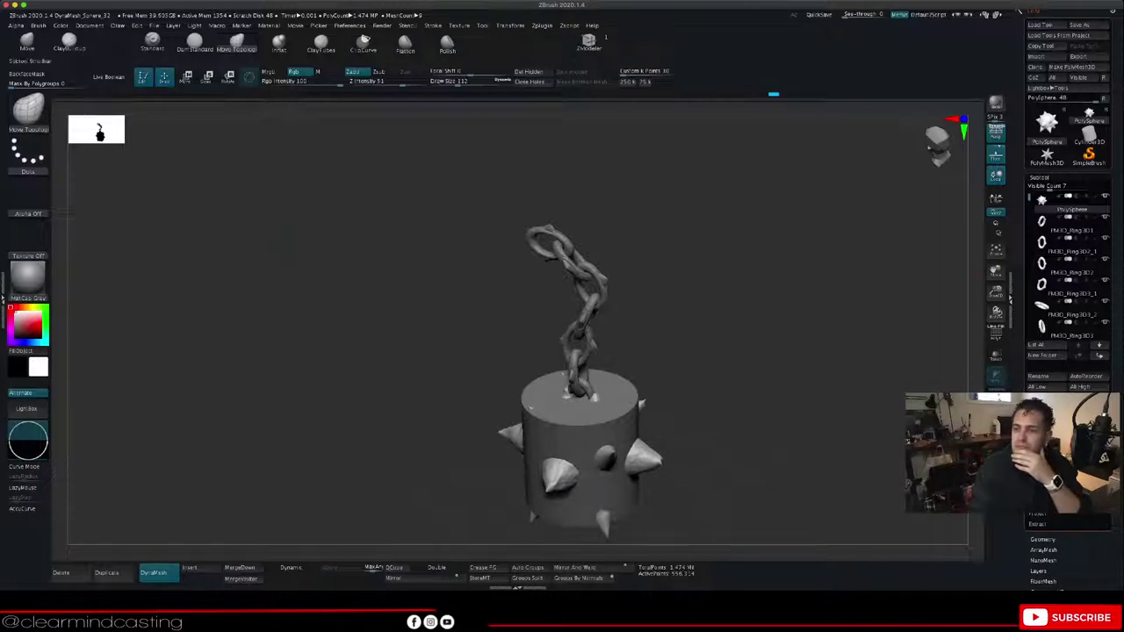
left_click_drag(1029, 199, 1029, 318)
left_click(1067, 224)
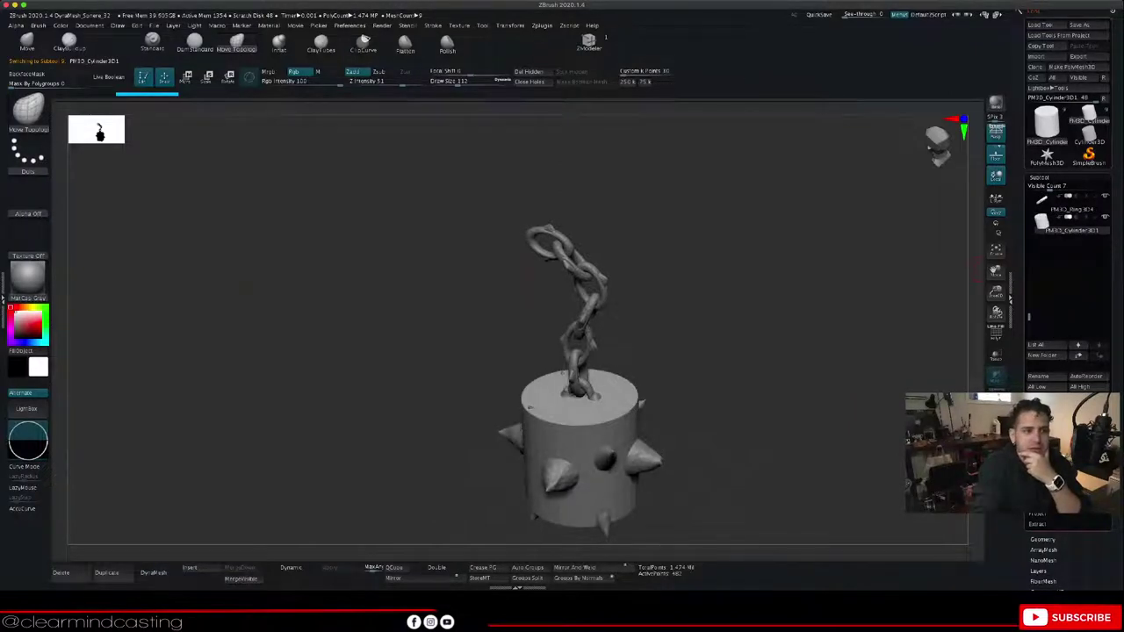
Step: Reshape the cylinder into a long, thin handle and place it slanted beside the top end of the chain
key("w")
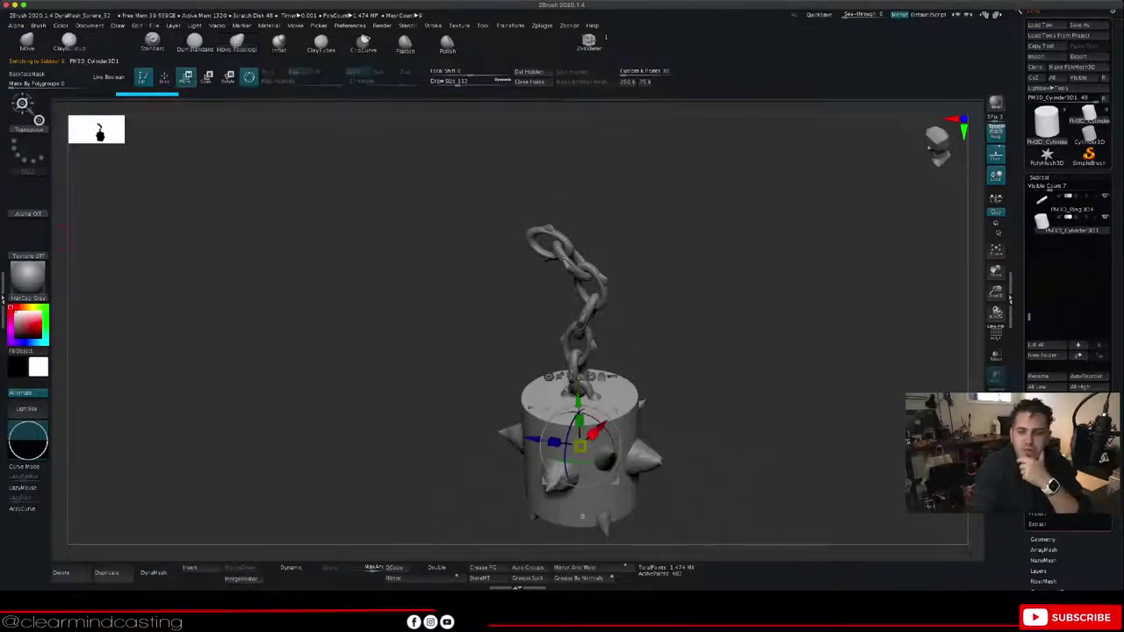
left_click_drag(578, 400, 627, 230)
left_click_drag(676, 290, 614, 267)
left_click_drag(574, 229, 528, 273)
left_click_drag(518, 360, 568, 320)
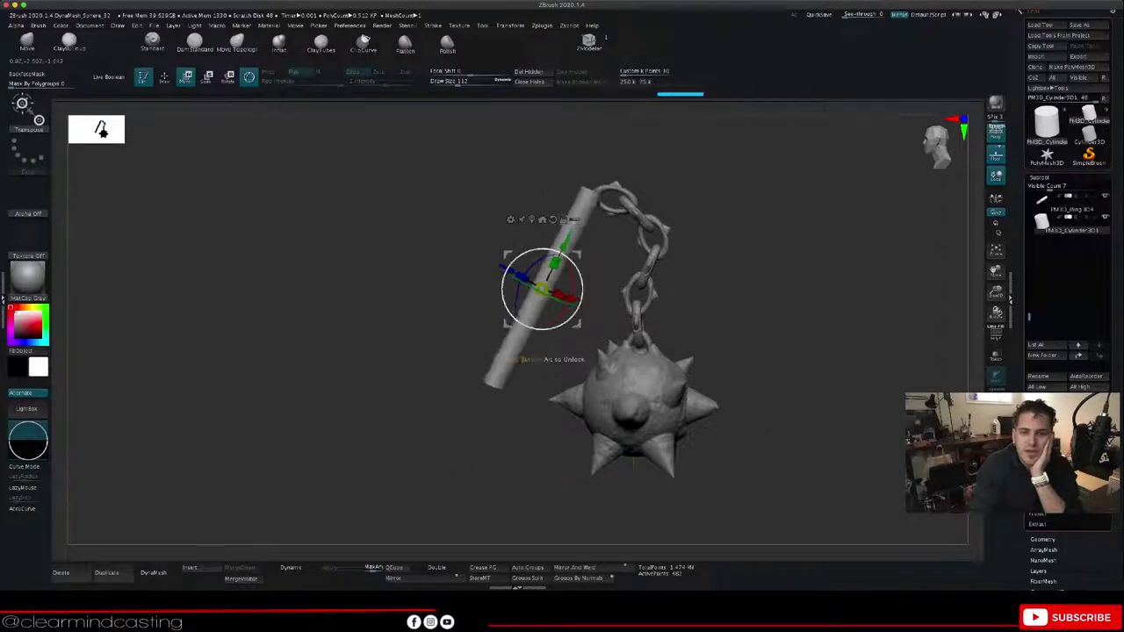
Step: Slide the handle along its length and shift it sideways to line its upper end up with the last chain link
left_click_drag(563, 247, 555, 261)
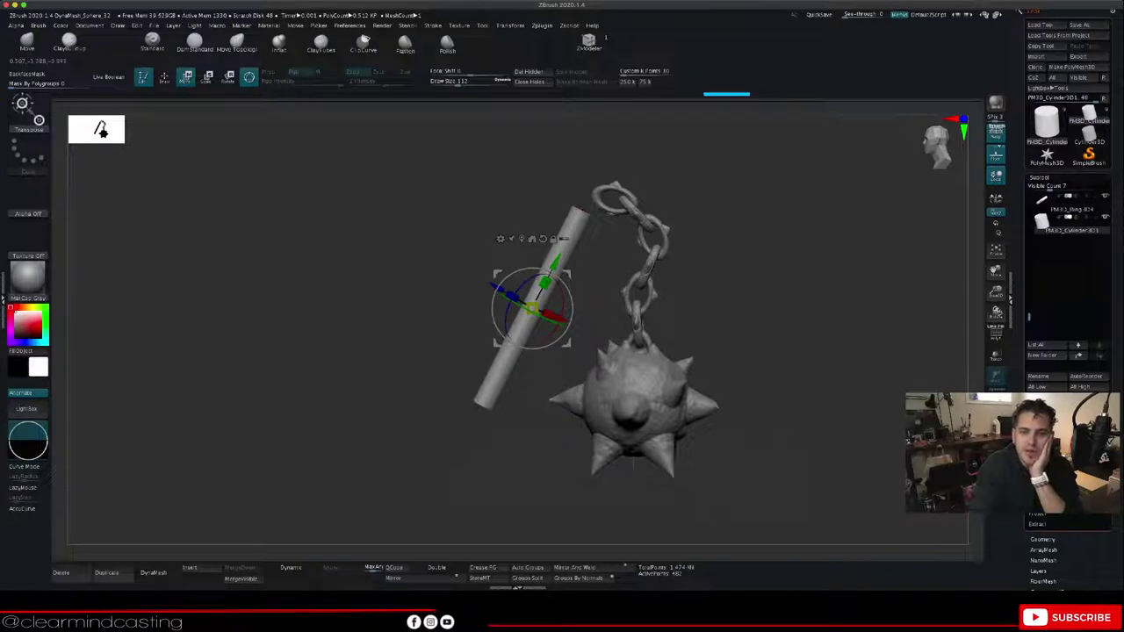
left_click_drag(422, 352, 478, 448)
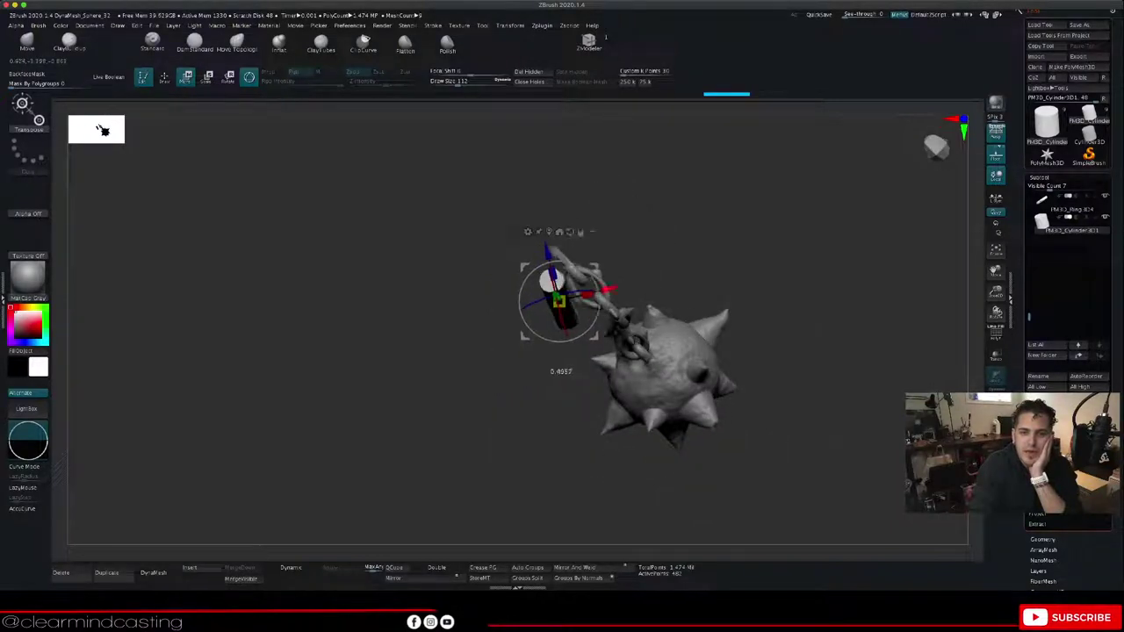
left_click_drag(624, 285, 622, 286)
left_click_drag(558, 249, 557, 247)
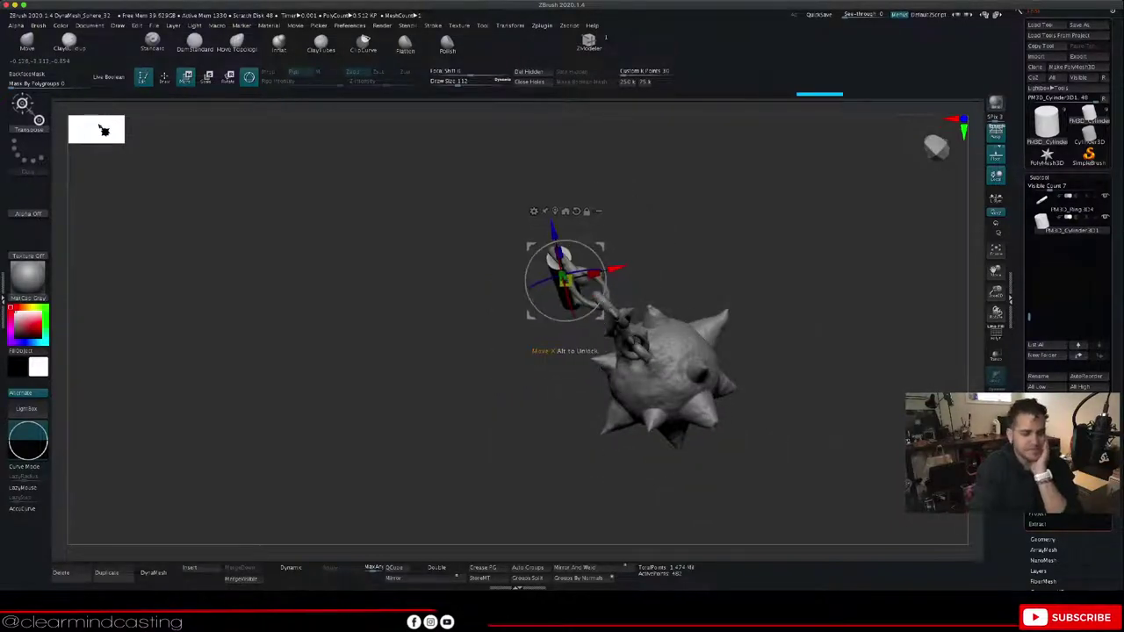
left_click_drag(422, 377, 497, 314)
left_click_drag(544, 234, 543, 232)
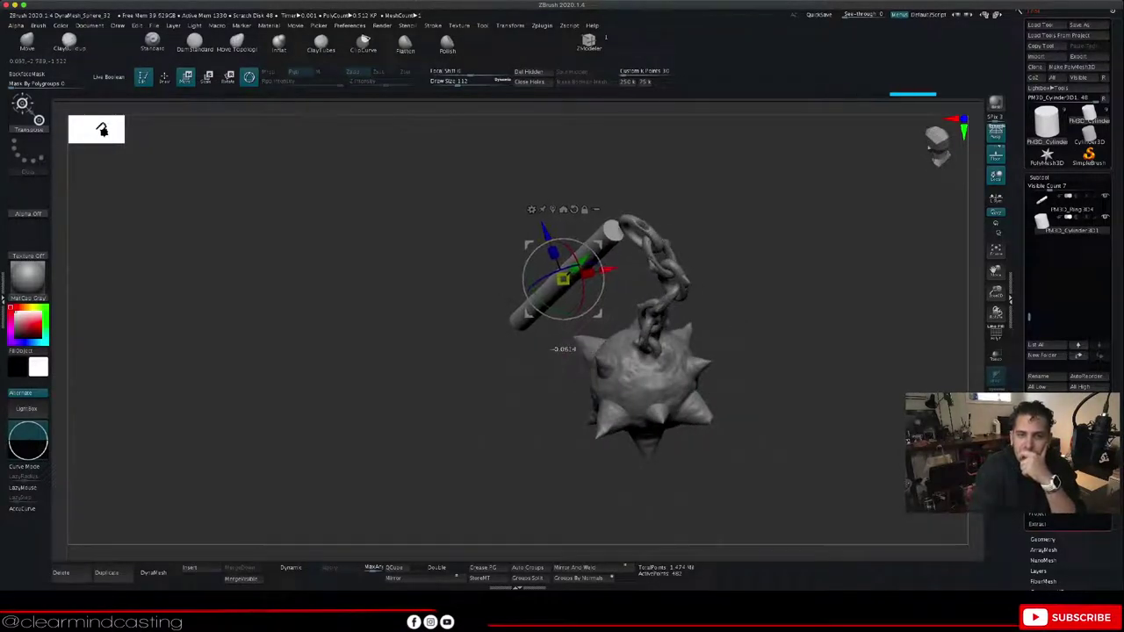
Step: Scale up the handle and slide it back along its axis, leaving a gap to the last chain link
left_click_drag(479, 369, 450, 358)
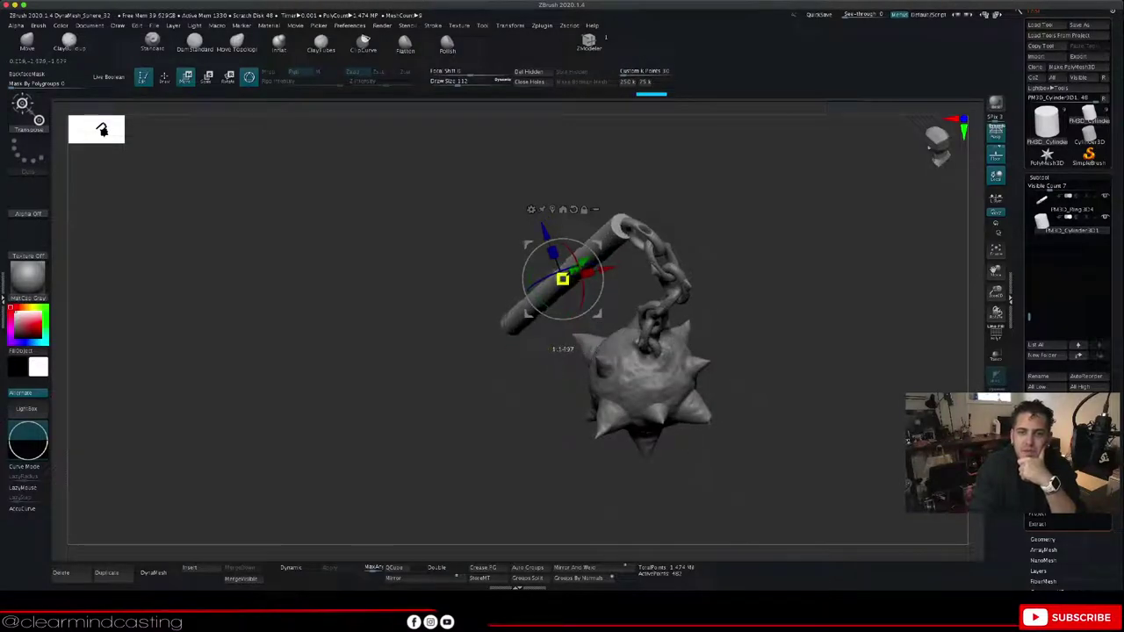
left_click_drag(563, 279, 569, 274)
left_click_drag(447, 360, 498, 380)
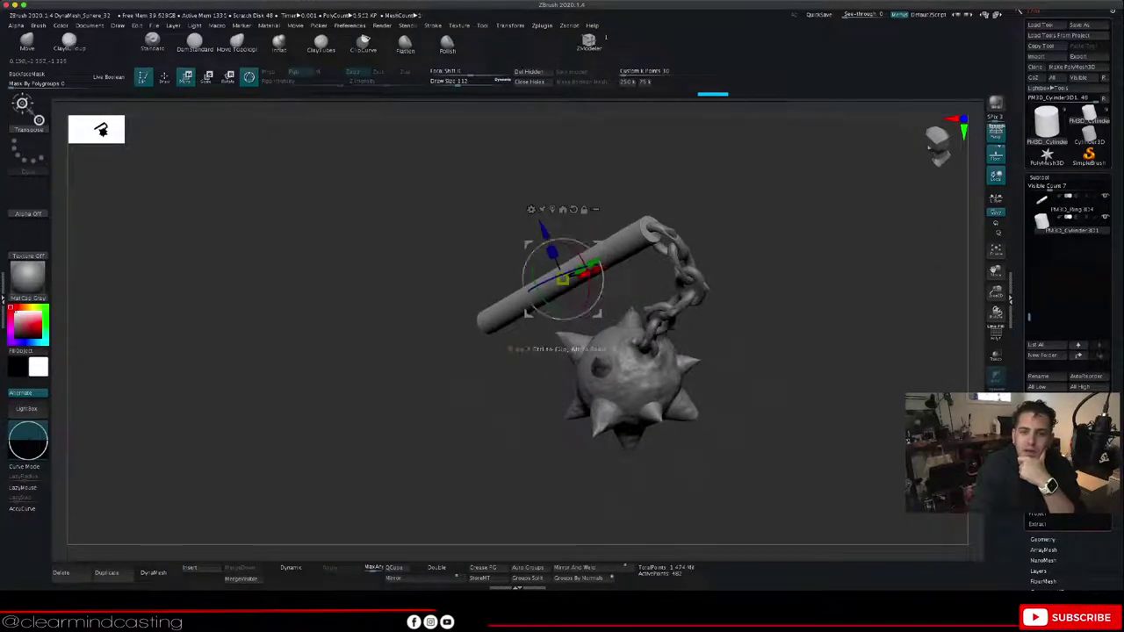
left_click_drag(594, 264, 574, 274)
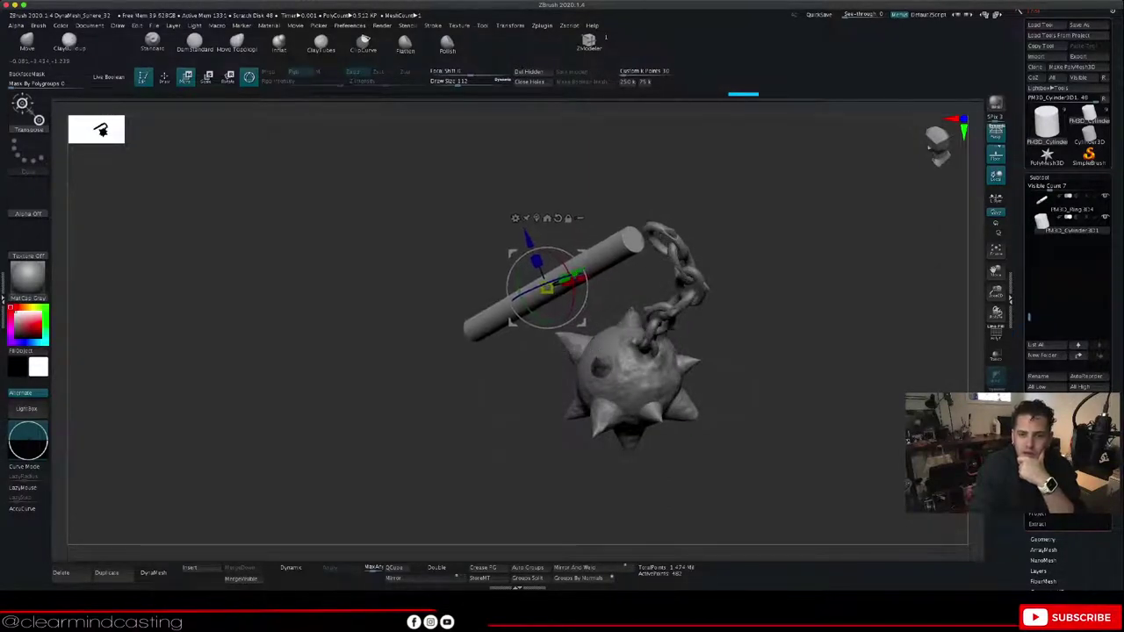
left_click_drag(456, 395, 423, 387)
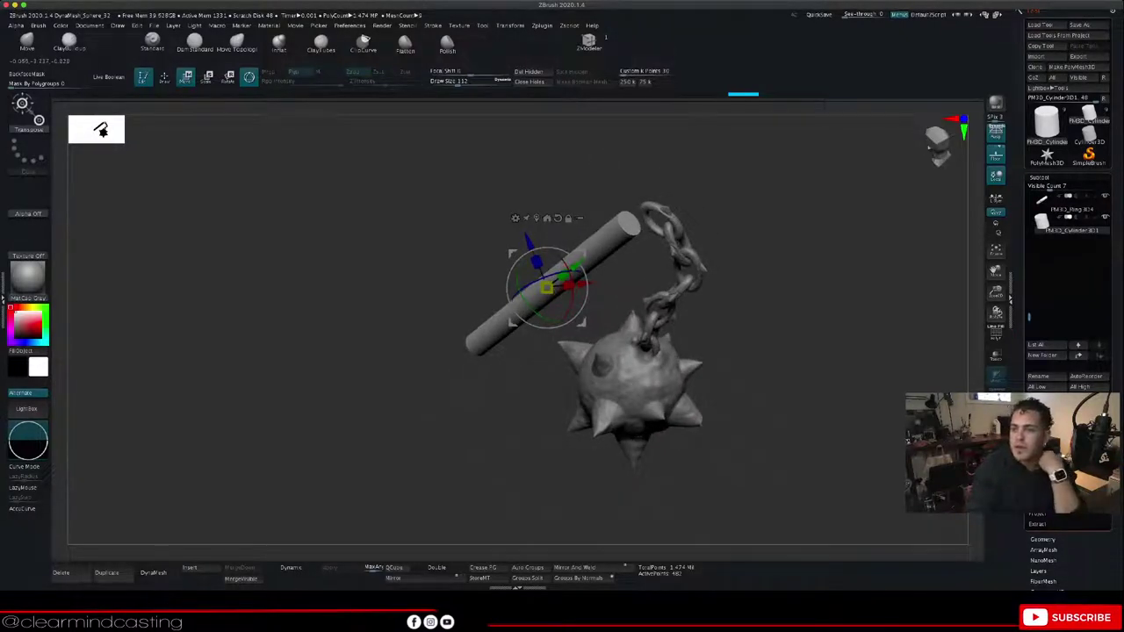
Step: Append a Ring3D subtool and select it for editing
left_click(1086, 418)
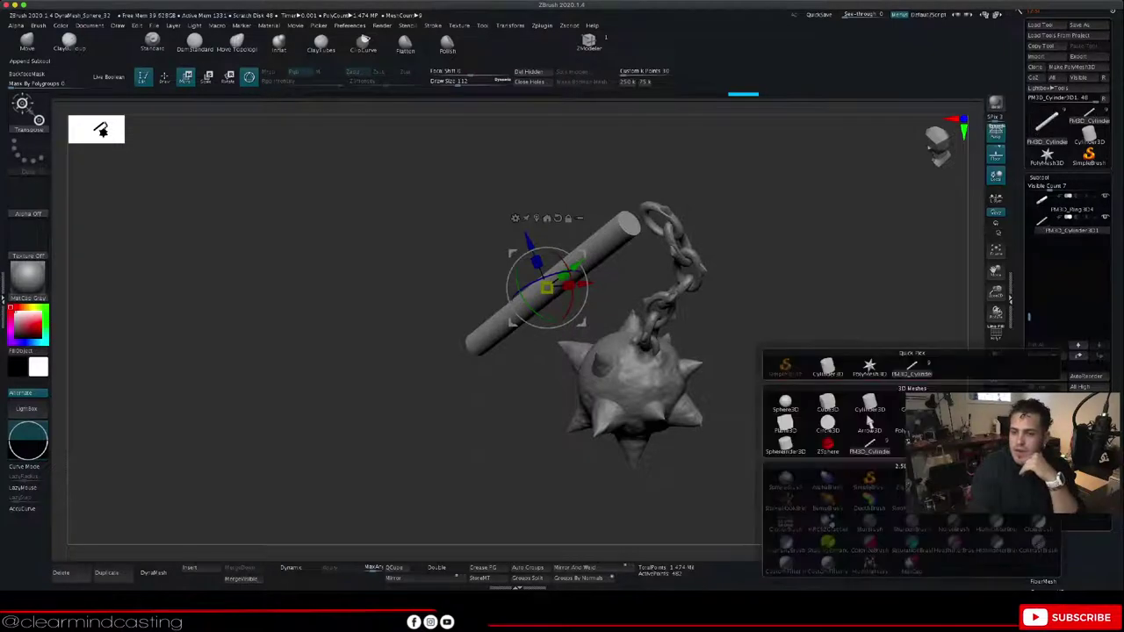
left_click(870, 424)
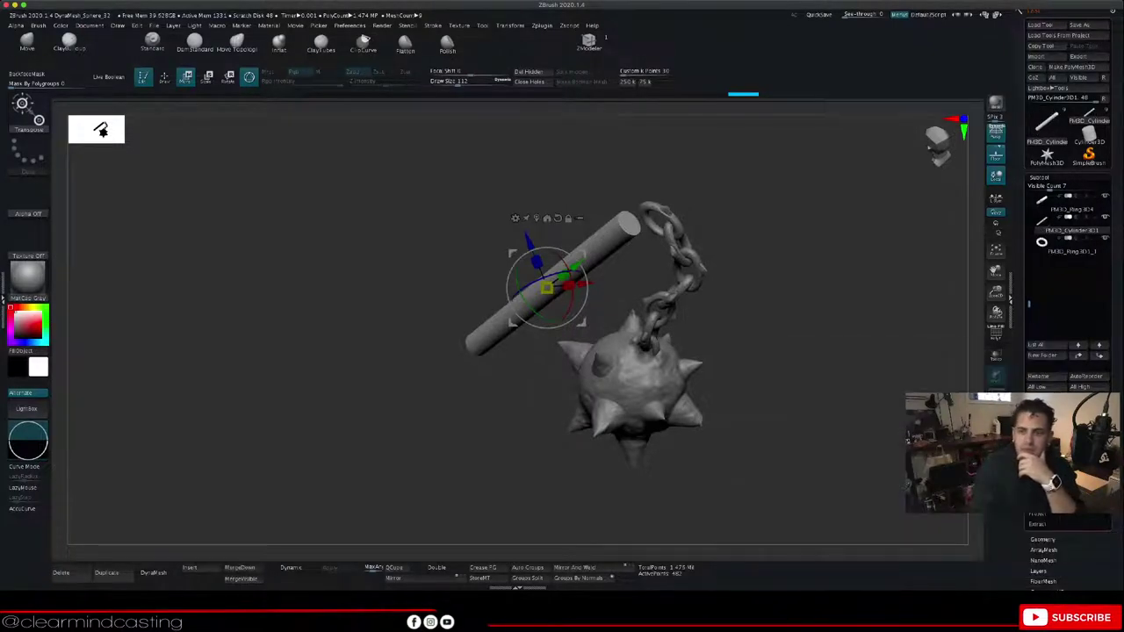
left_click(1071, 250)
Step: Rotate the new ring around the chain's top links and scale it down closer to the size of a link
left_click_drag(664, 348, 717, 207)
left_click_drag(781, 263, 780, 221)
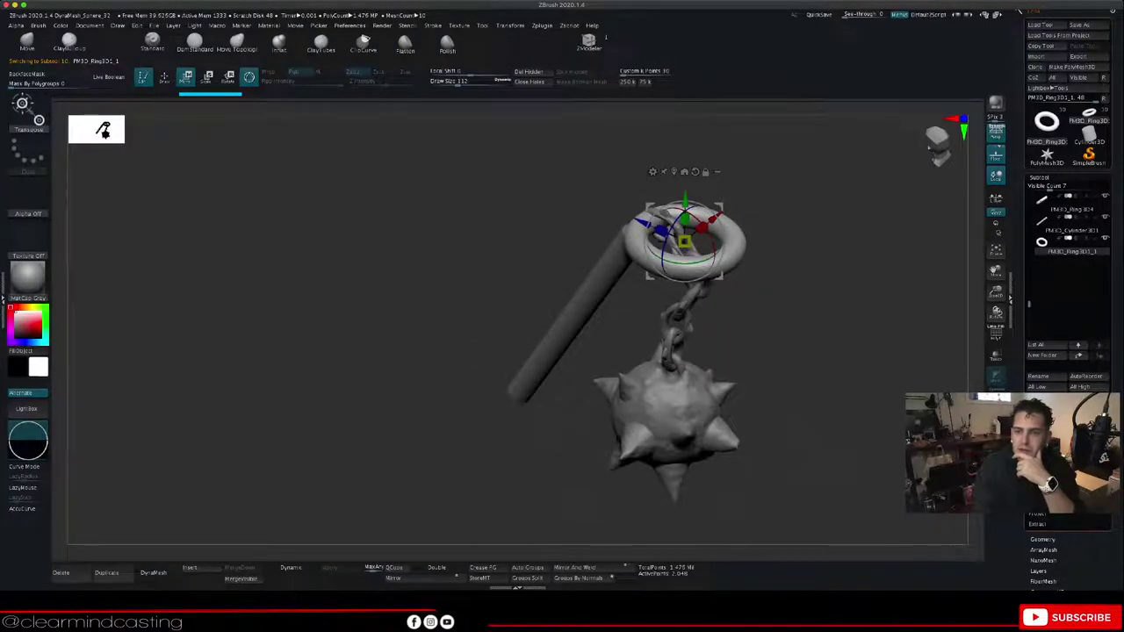
left_click_drag(786, 263, 703, 360, "alt")
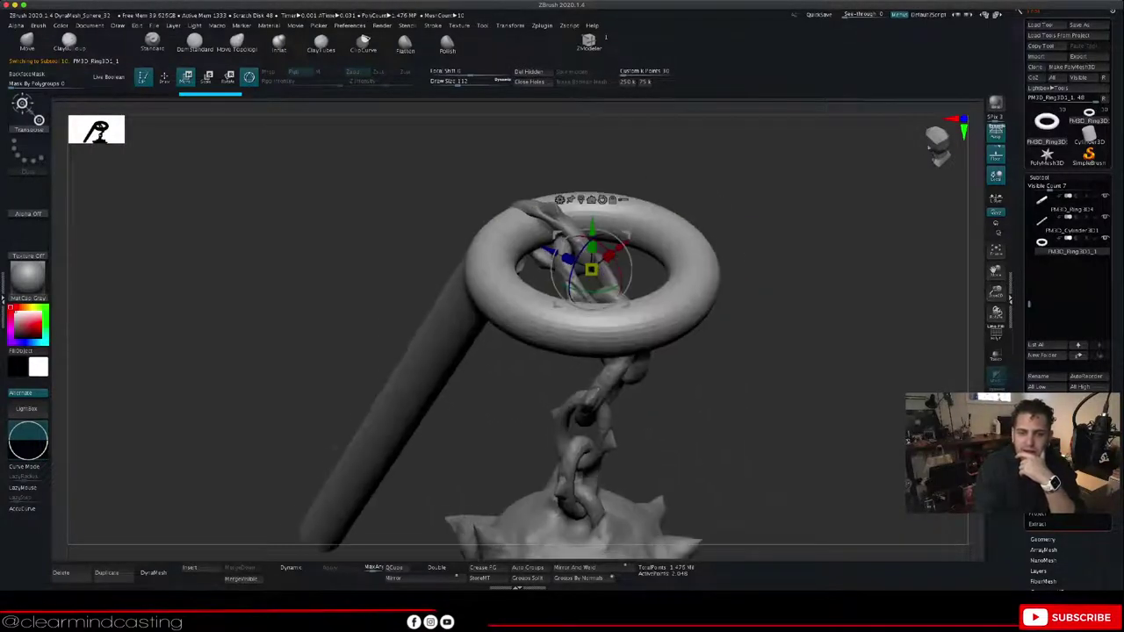
left_click_drag(790, 334, 751, 344)
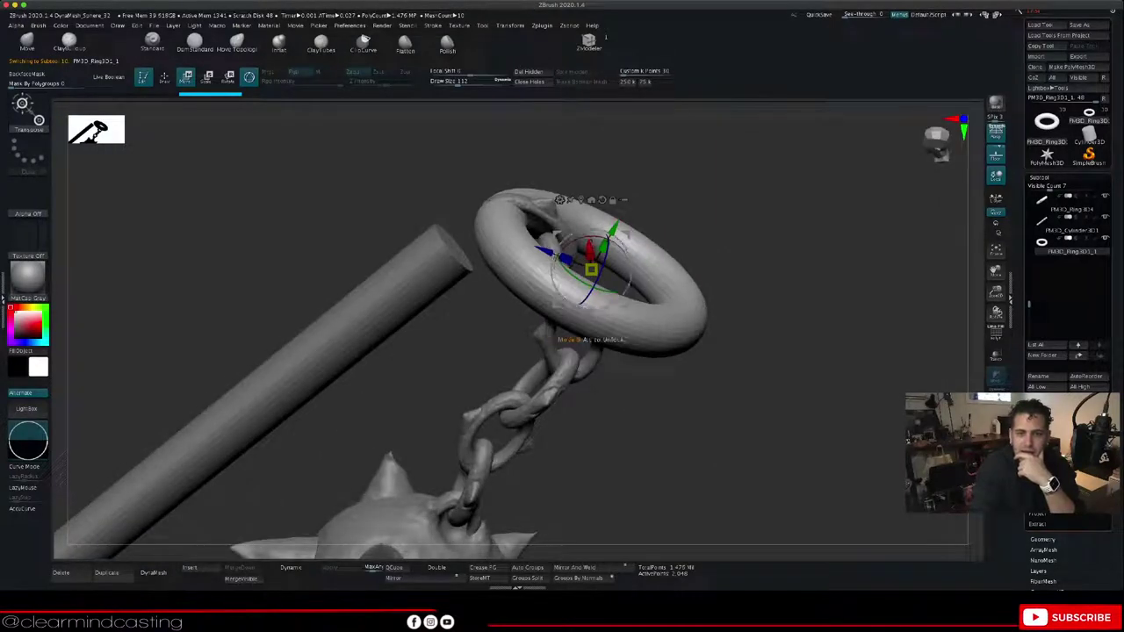
left_click_drag(631, 277, 612, 236)
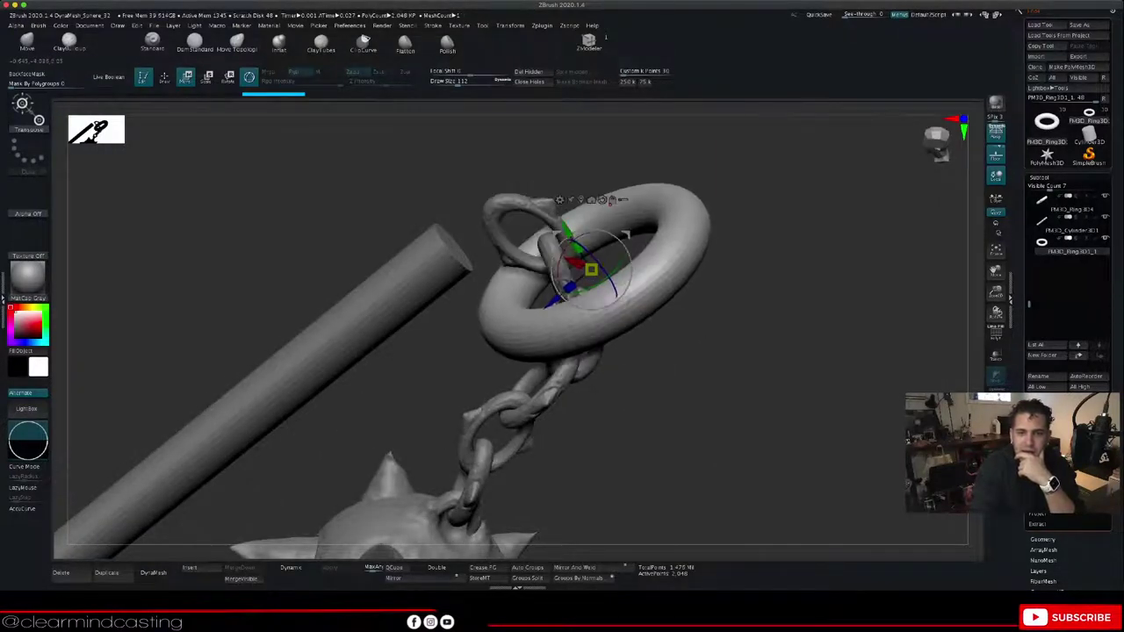
left_click_drag(764, 290, 757, 461)
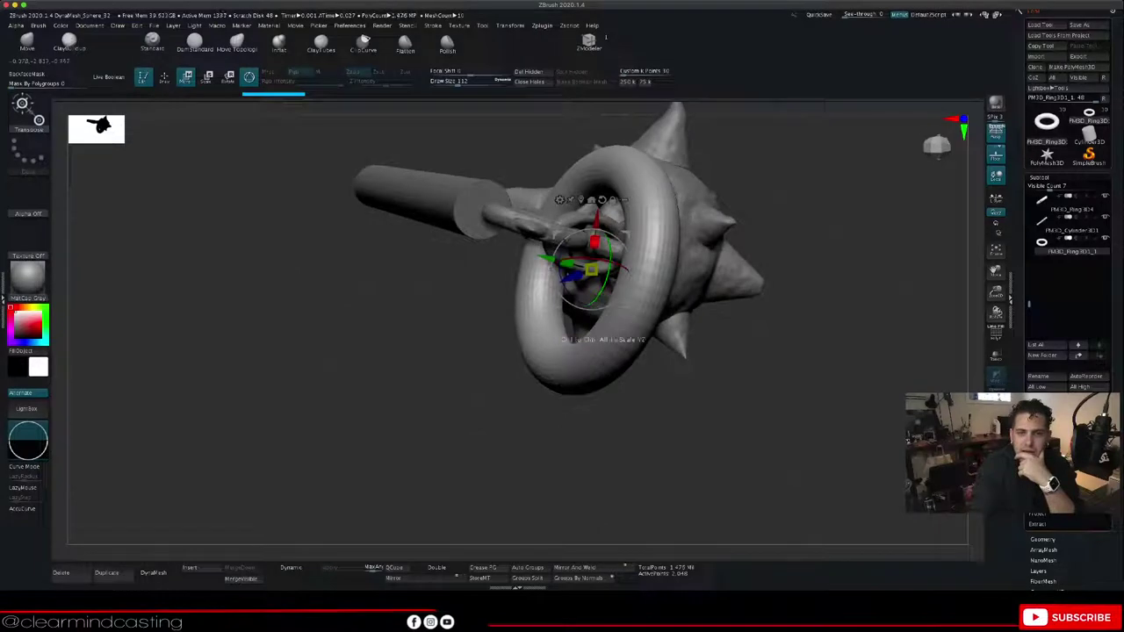
mouse_move(595, 221)
left_mouse_down()
mouse_move(593, 245)
mouse_move(599, 195)
mouse_move(595, 227)
left_mouse_up()
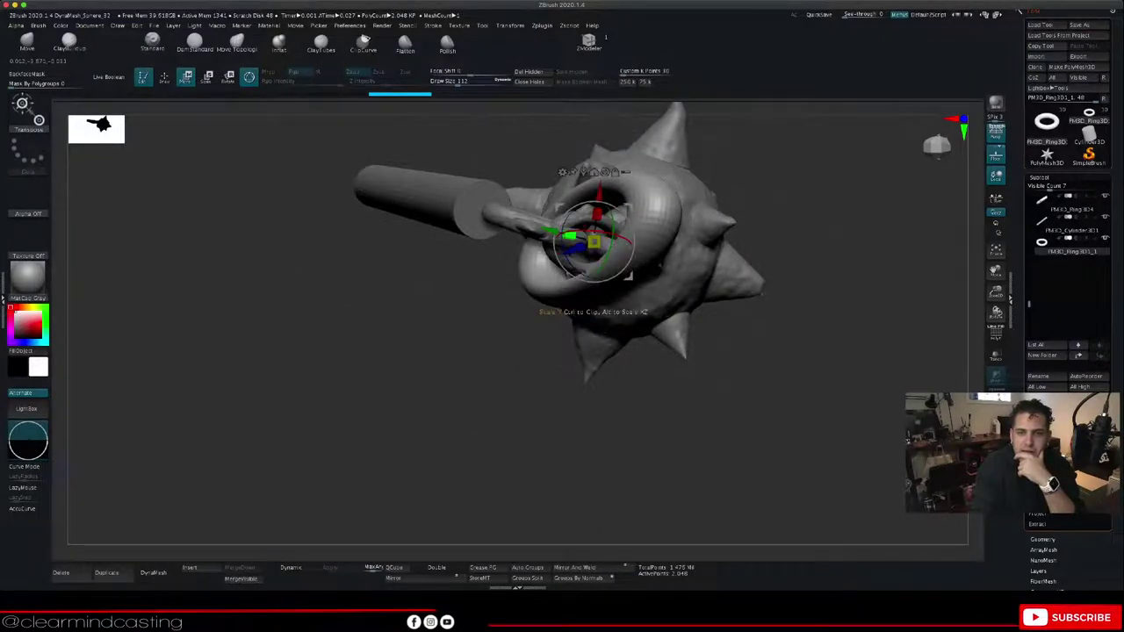
left_click_drag(598, 212, 573, 266)
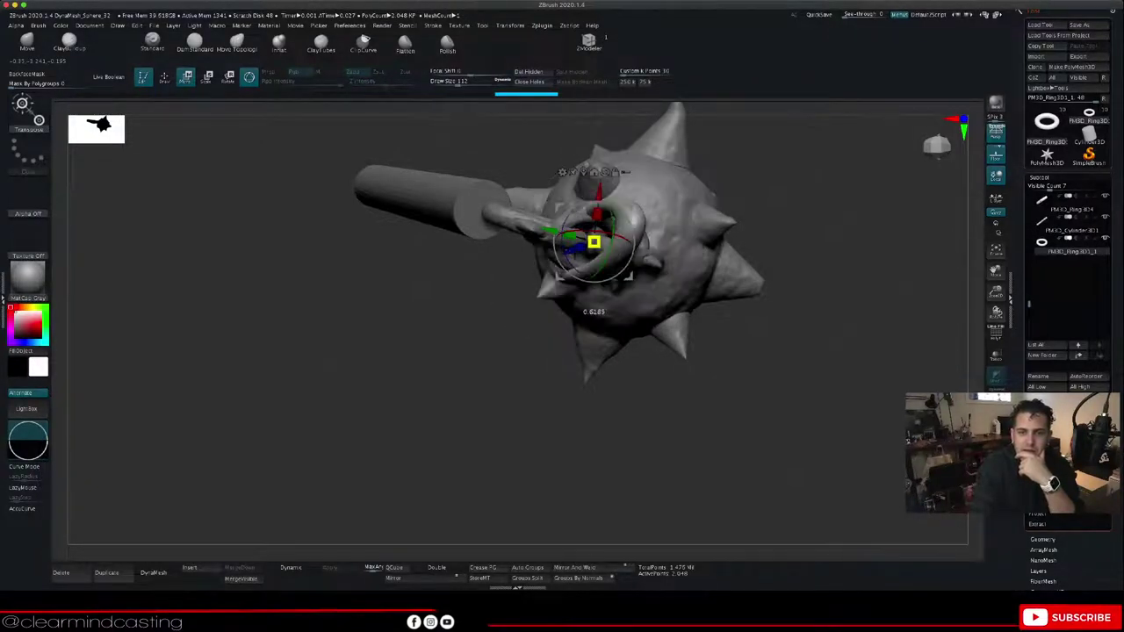
Step: Reposition the new ring and slide it along the handle's axis until it overlaps the handle's upper end and reaches the last chain link
left_click_drag(526, 413, 605, 261)
left_click_drag(556, 212, 490, 153)
left_click_drag(625, 426, 637, 514)
left_click_drag(553, 153, 560, 163)
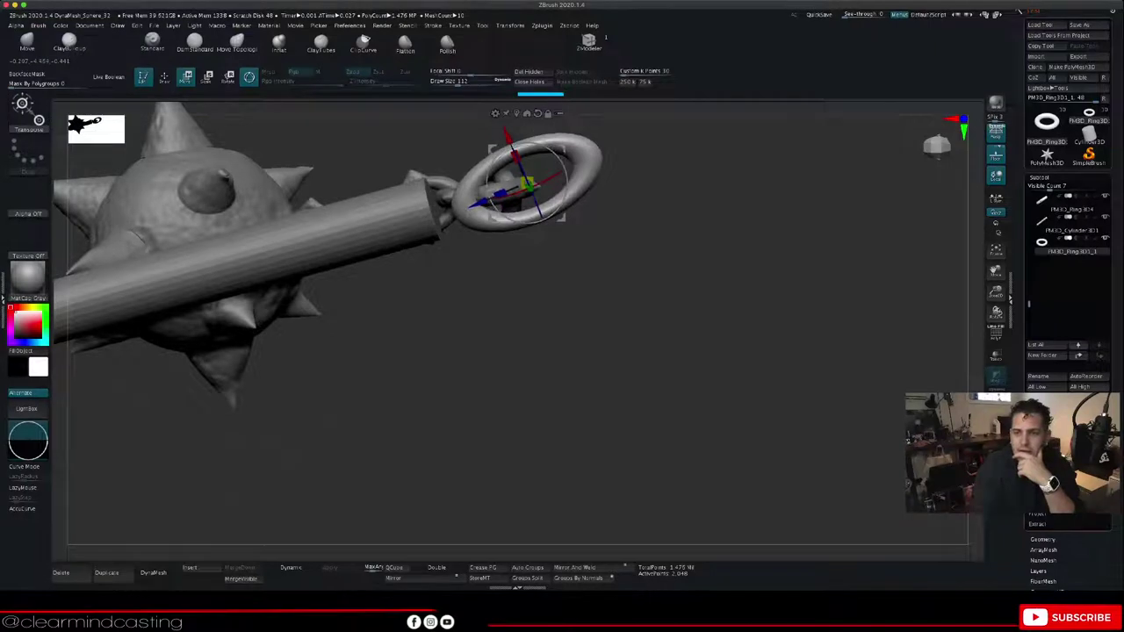
left_click_drag(649, 289, 702, 379, "alt")
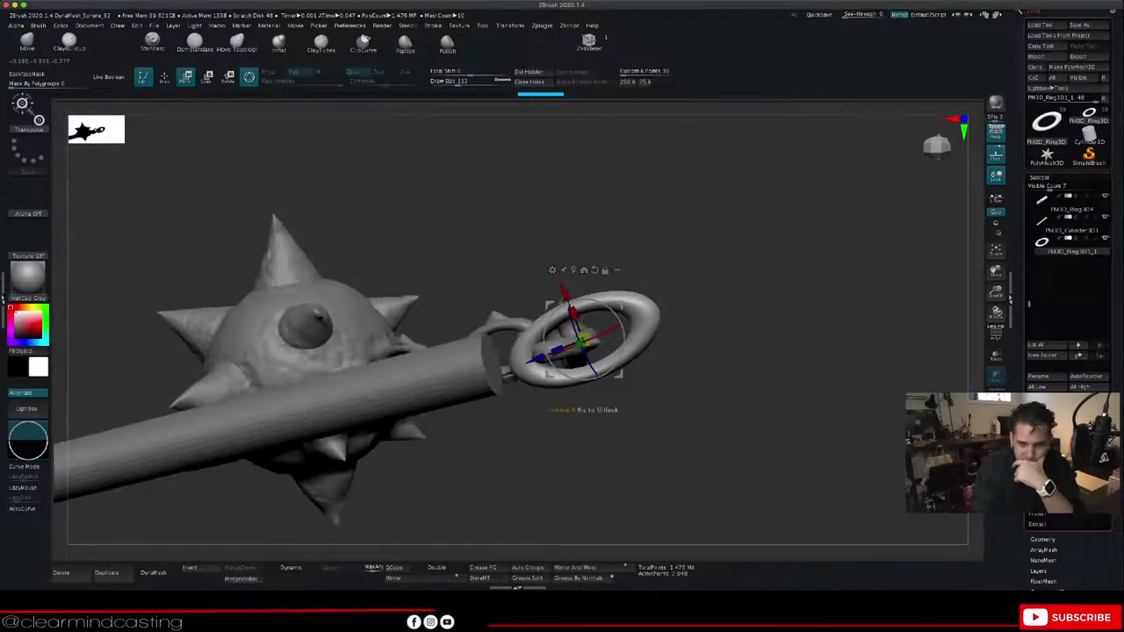
left_click_drag(614, 366, 607, 373)
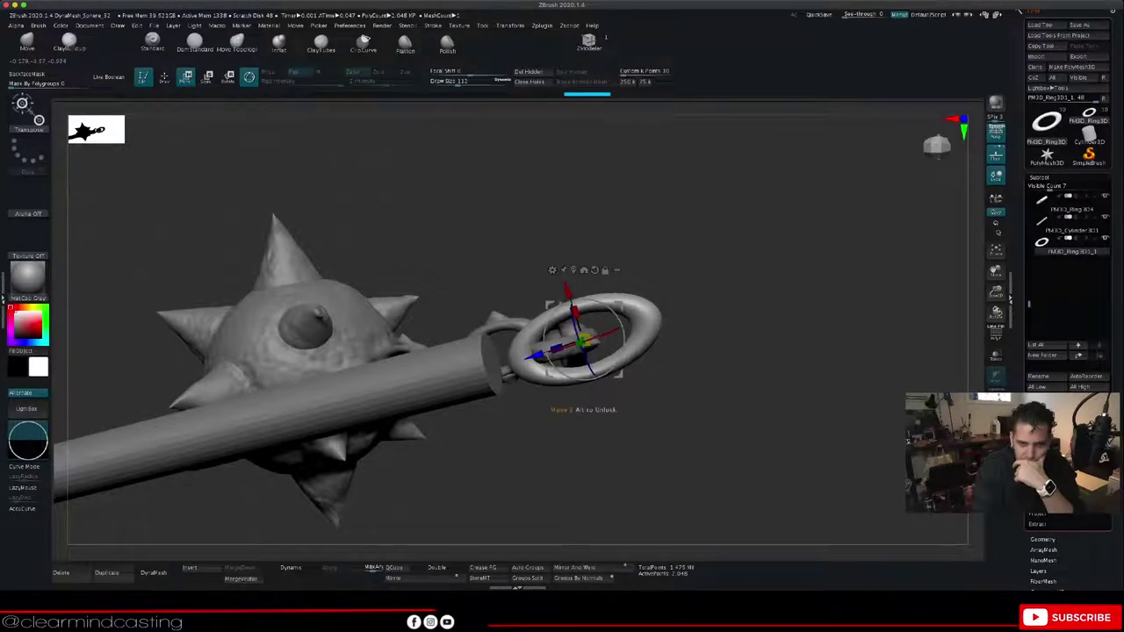
left_click_drag(535, 359, 443, 384)
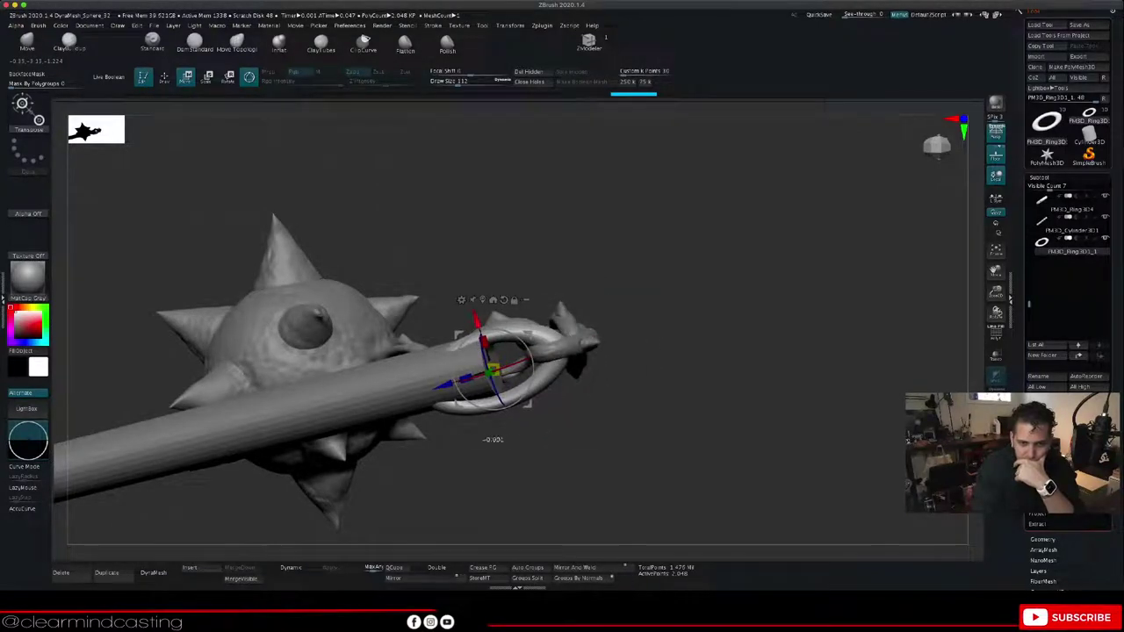
Step: Nudge the ring sideways and vertically to centre it on the handle's end, checking the alignment from several angles
left_click_drag(476, 320, 474, 313)
left_click_drag(685, 408, 529, 414)
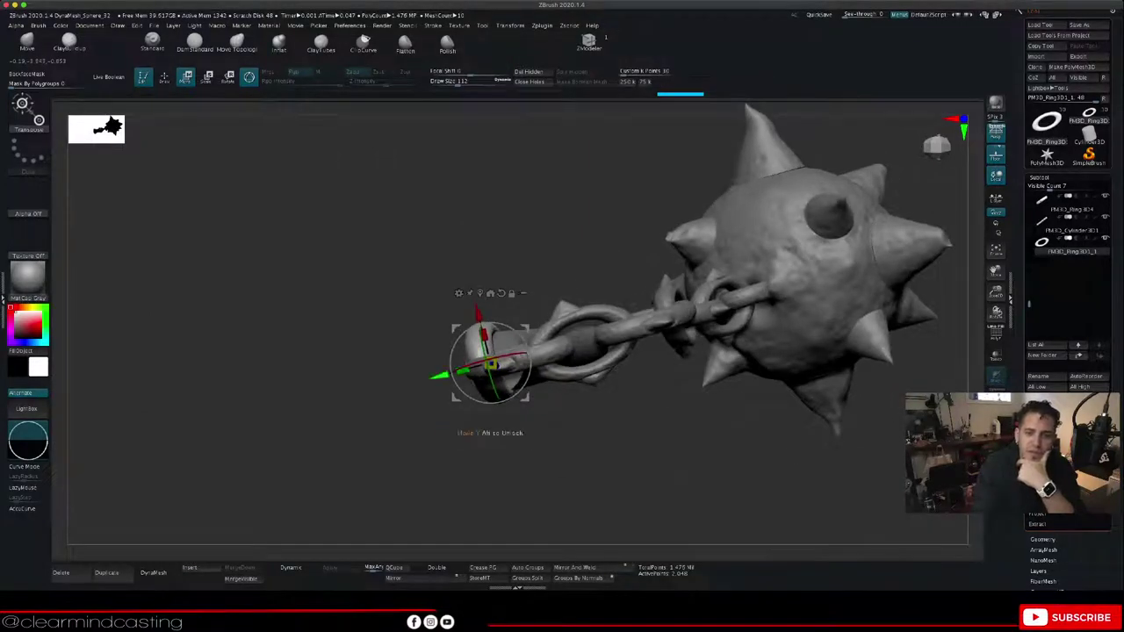
left_click_drag(439, 376, 442, 375)
left_click_drag(307, 431, 509, 338)
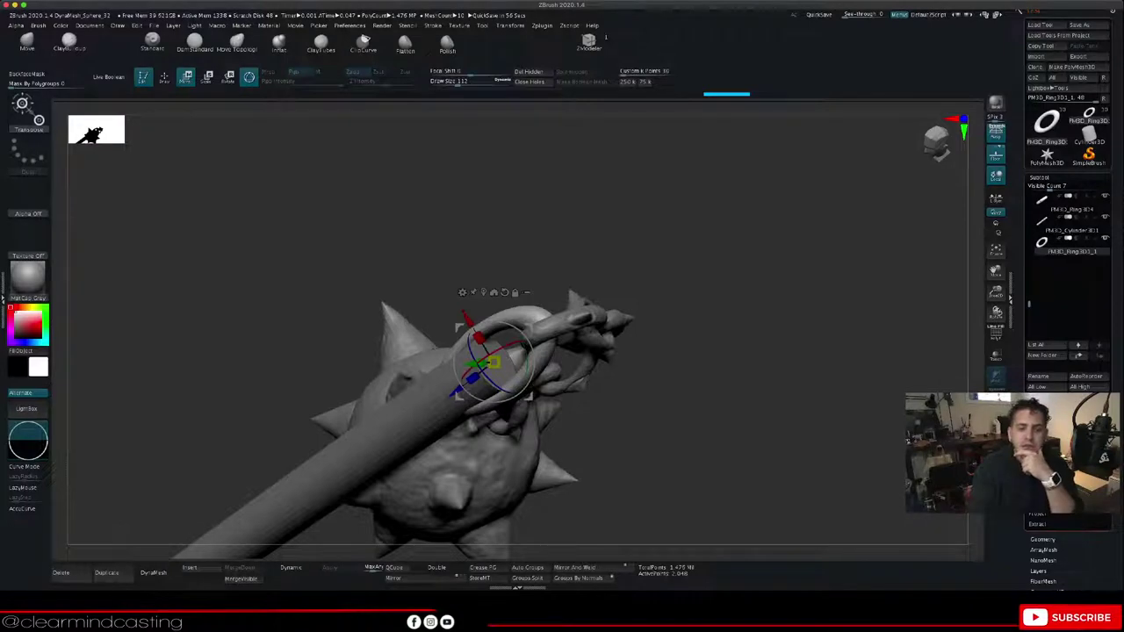
left_click_drag(667, 422, 492, 421)
left_click_drag(615, 475, 727, 446)
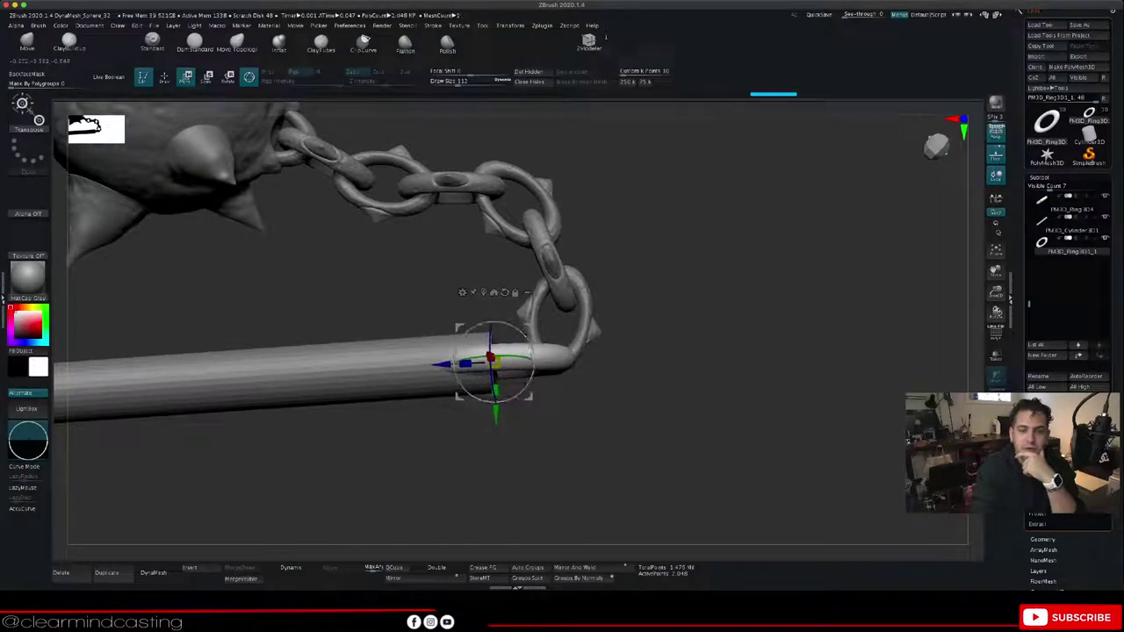
left_click_drag(703, 386, 663, 531)
left_click_drag(484, 313, 484, 310)
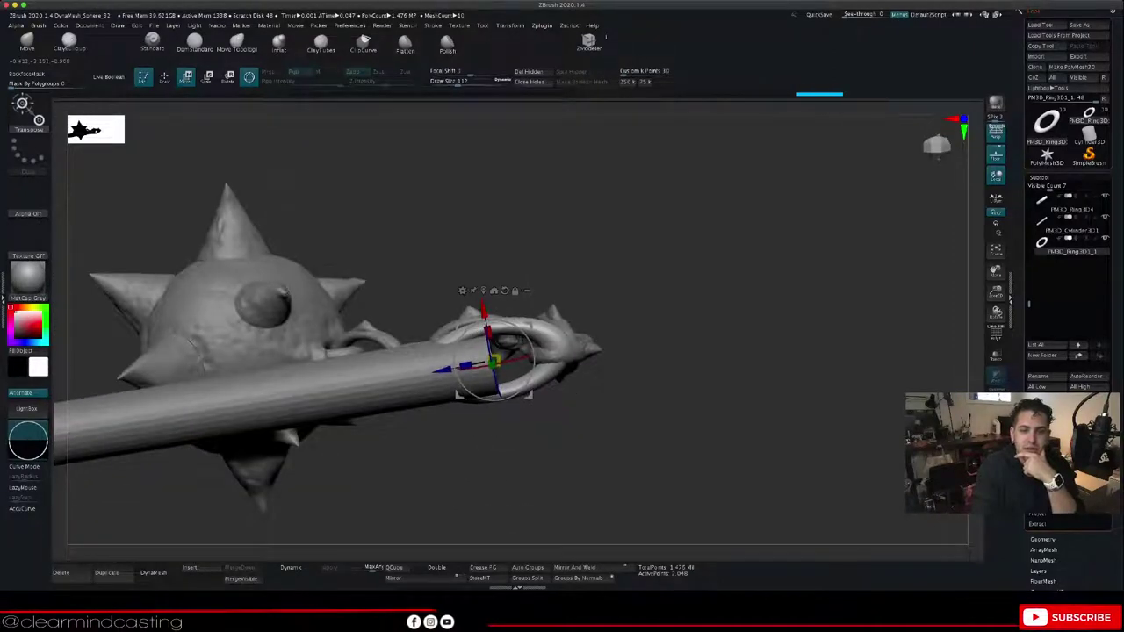
left_click_drag(650, 422, 663, 509)
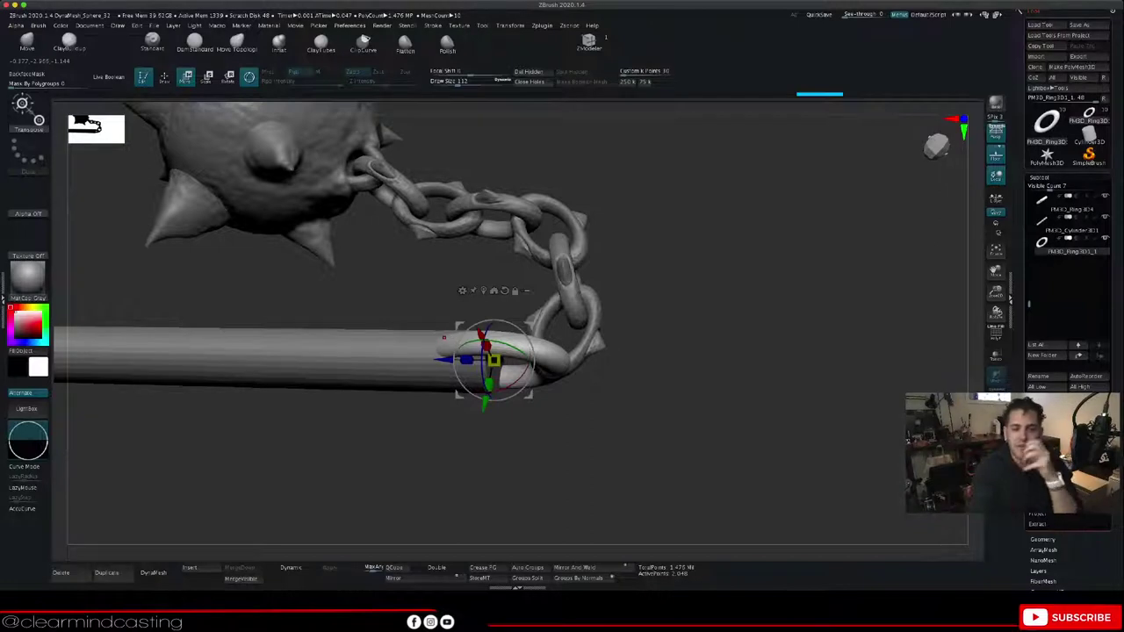
left_click_drag(703, 395, 786, 360)
left_click_drag(283, 369, 455, 200, "alt")
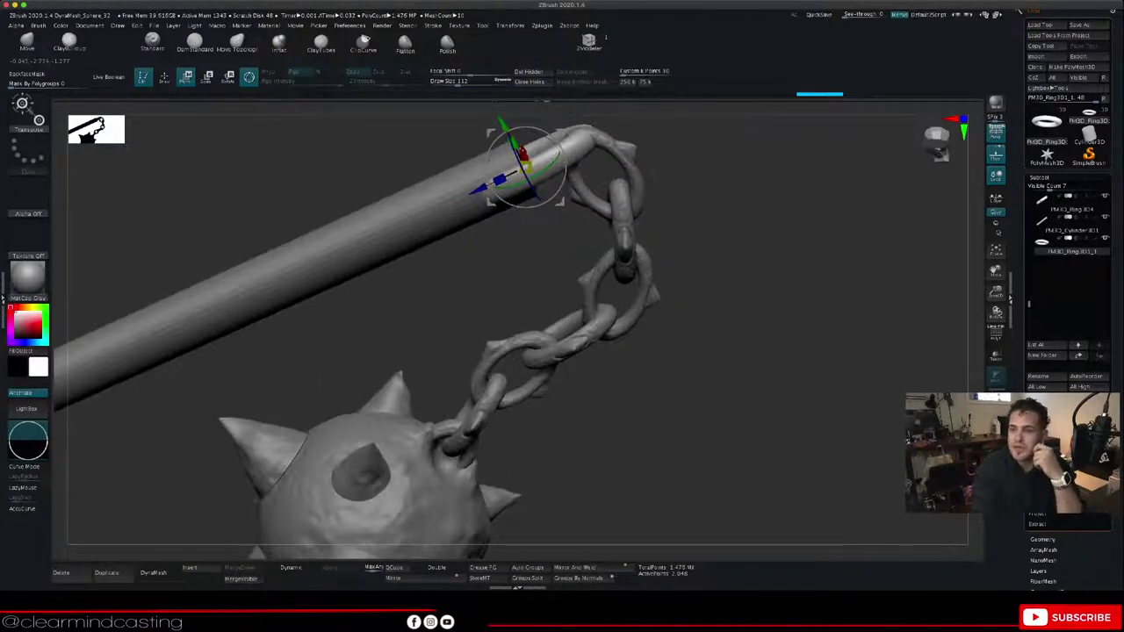
Step: Select the cylinder handle subtool and merge it down with the ring subtool below it
left_click(1059, 217)
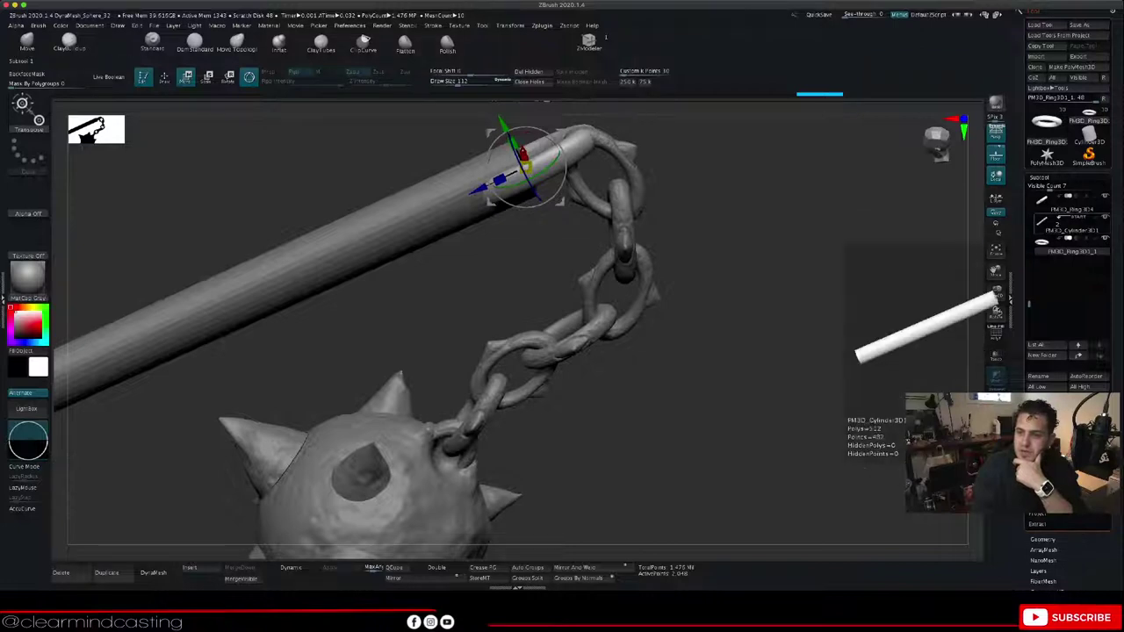
left_click(1065, 228)
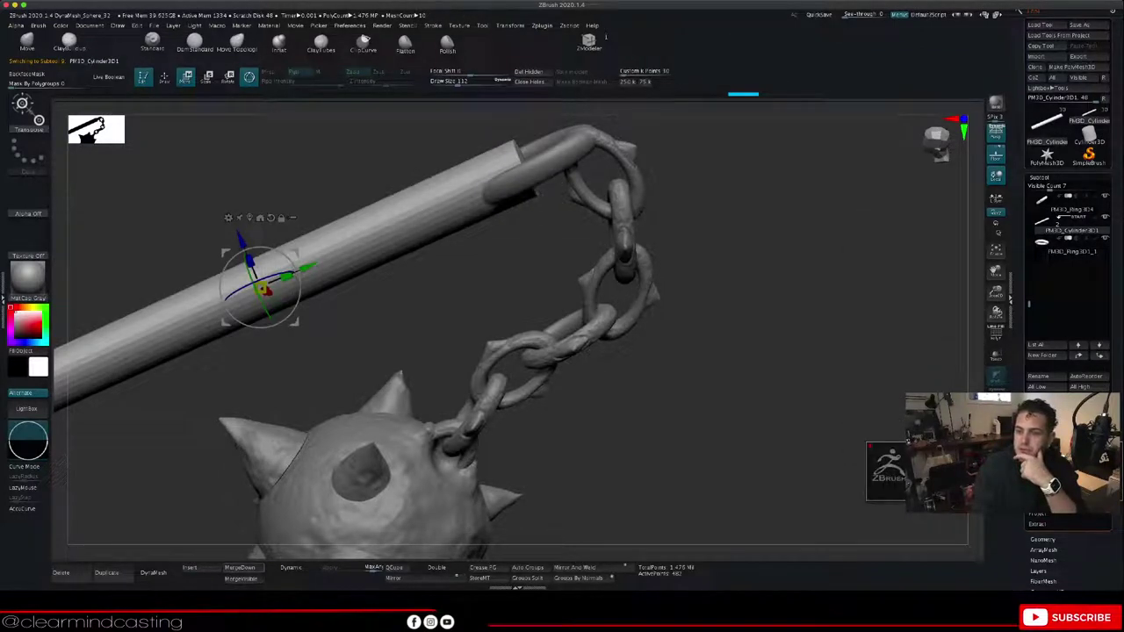
key("Return")
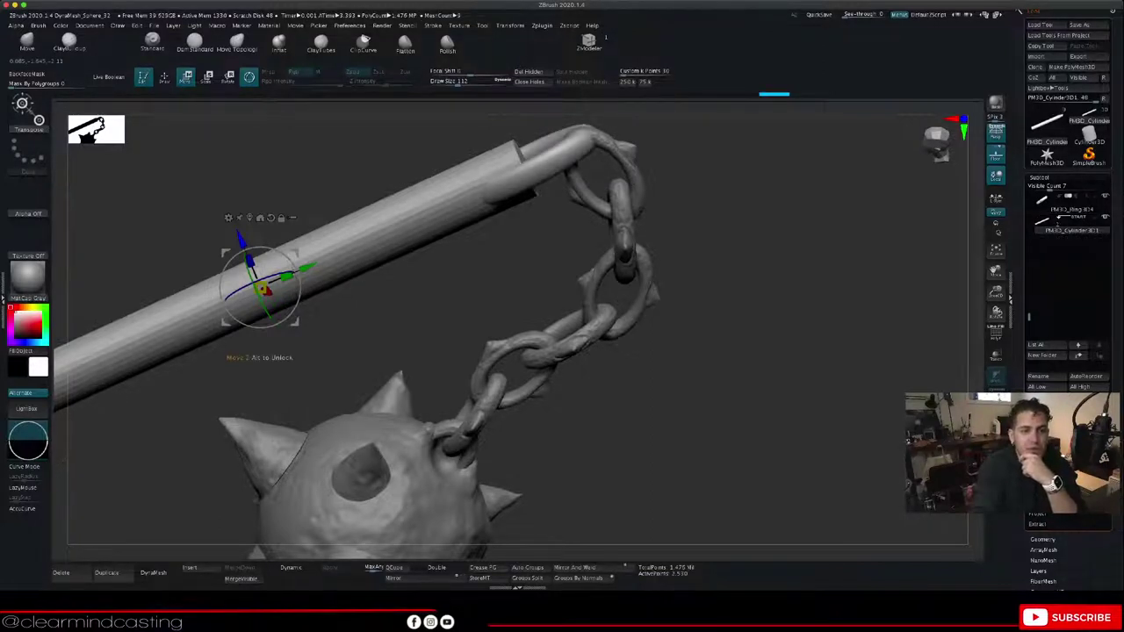
Step: Shift and slightly rotate the merged handle and ring so the ring passes through the last chain link
left_click_drag(307, 267, 318, 262)
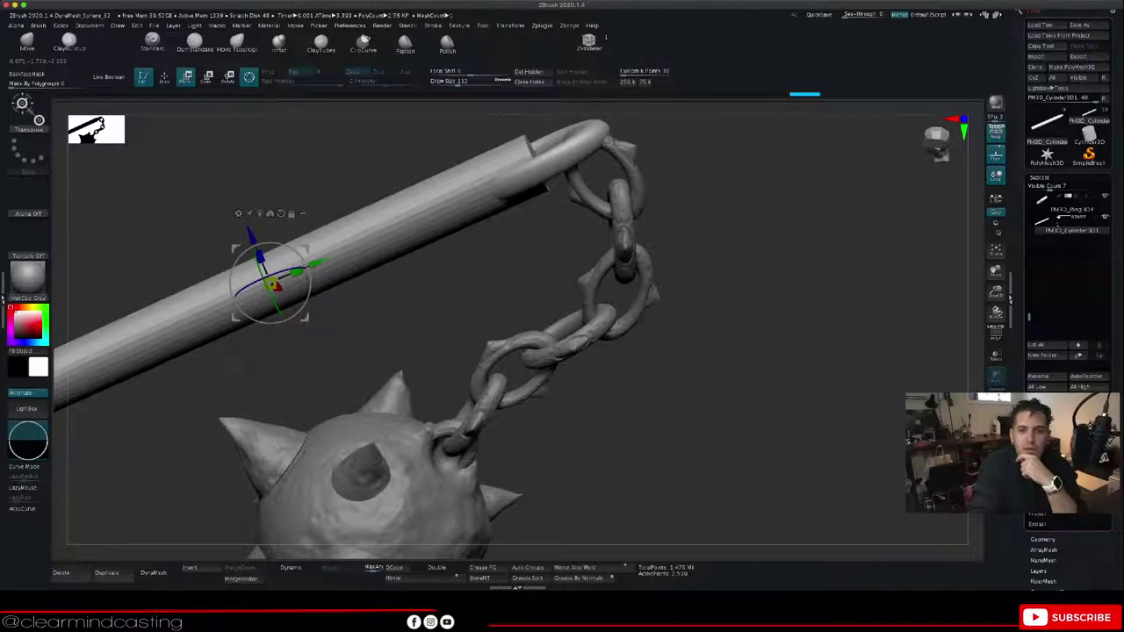
left_click_drag(252, 235, 260, 256)
left_click_drag(281, 308, 316, 304)
left_click_drag(249, 274, 245, 264)
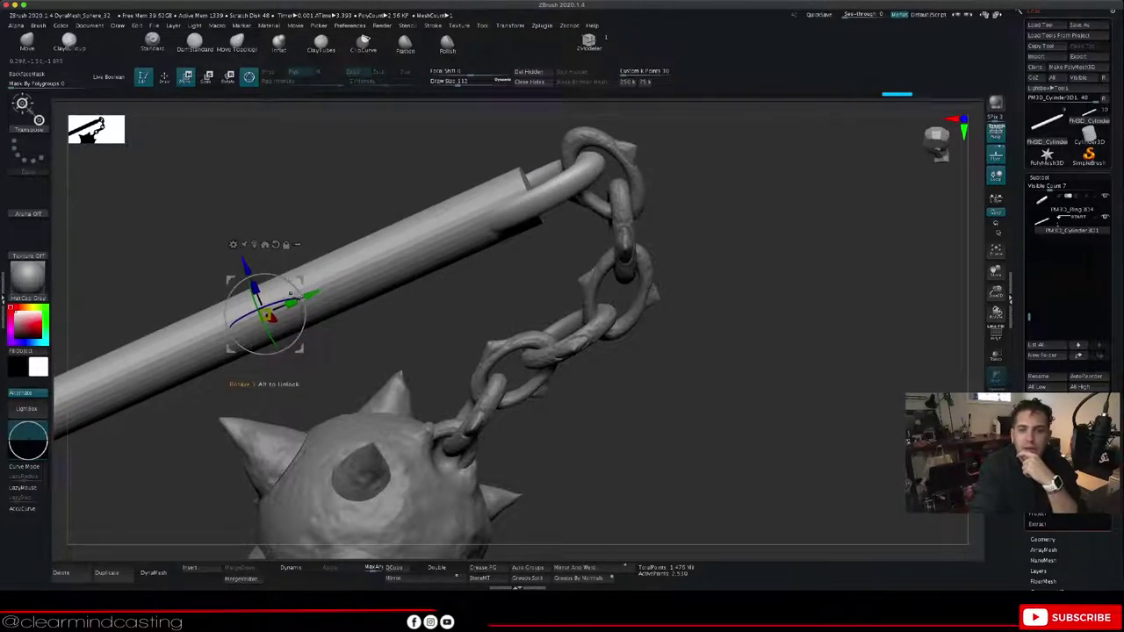
left_click_drag(311, 295, 318, 292)
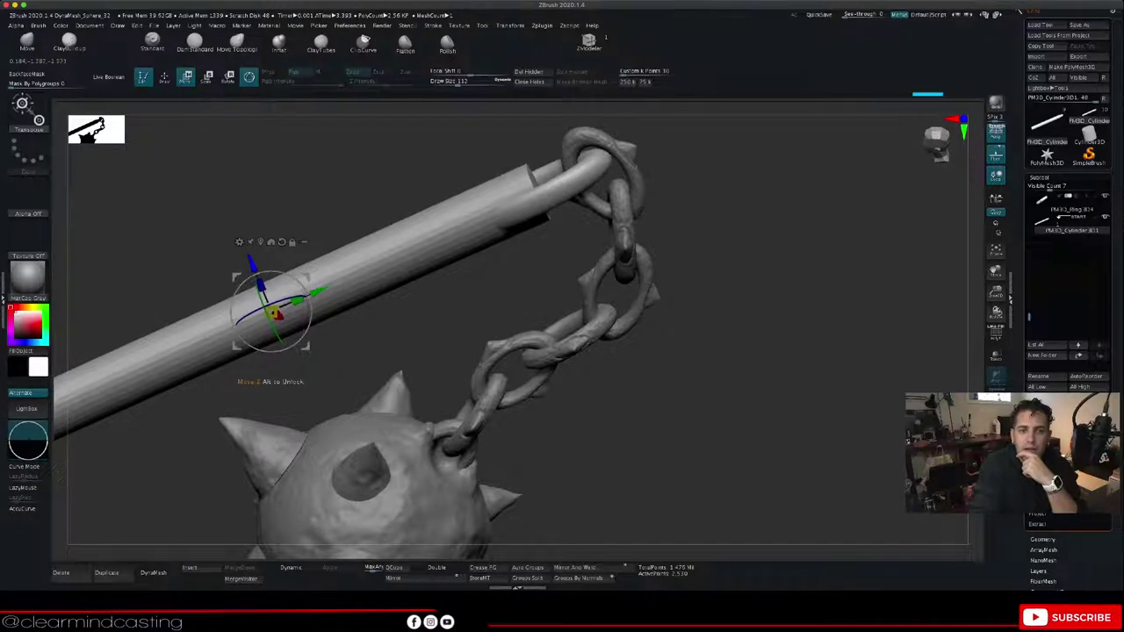
left_click_drag(252, 263, 251, 260)
left_click_drag(317, 288, 311, 291)
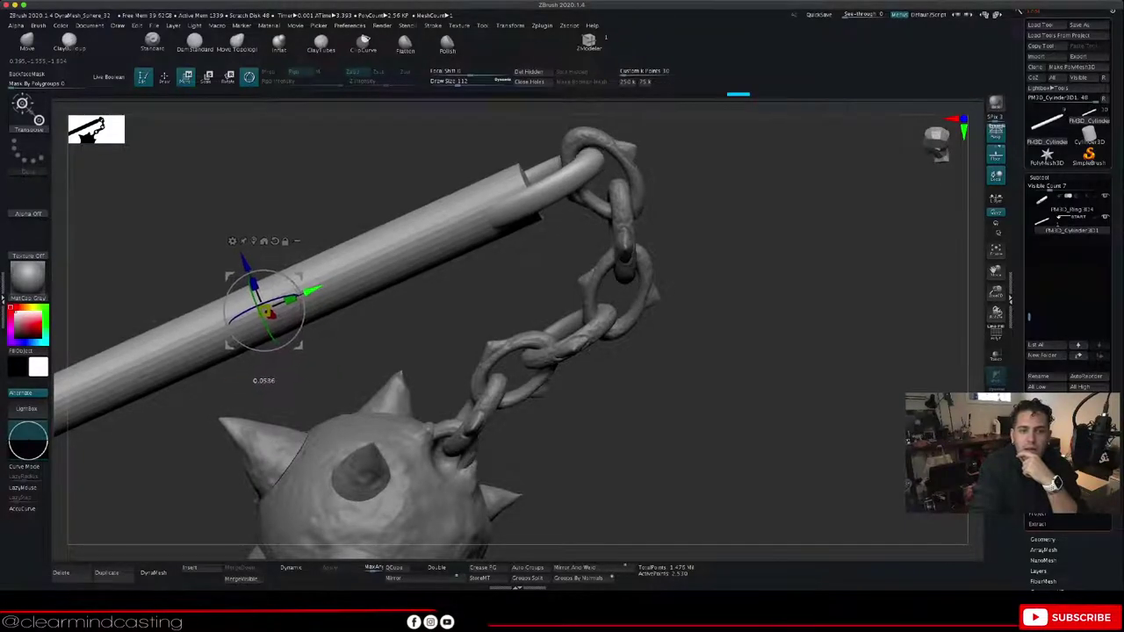
left_click_drag(246, 262, 244, 260)
mouse_move(207, 195)
left_mouse_down()
mouse_move(235, 264)
mouse_move(209, 195)
mouse_move(146, 219)
mouse_move(207, 235)
mouse_move(189, 195)
mouse_move(203, 202)
left_mouse_up()
left_click_drag(996, 272, 1108, 303)
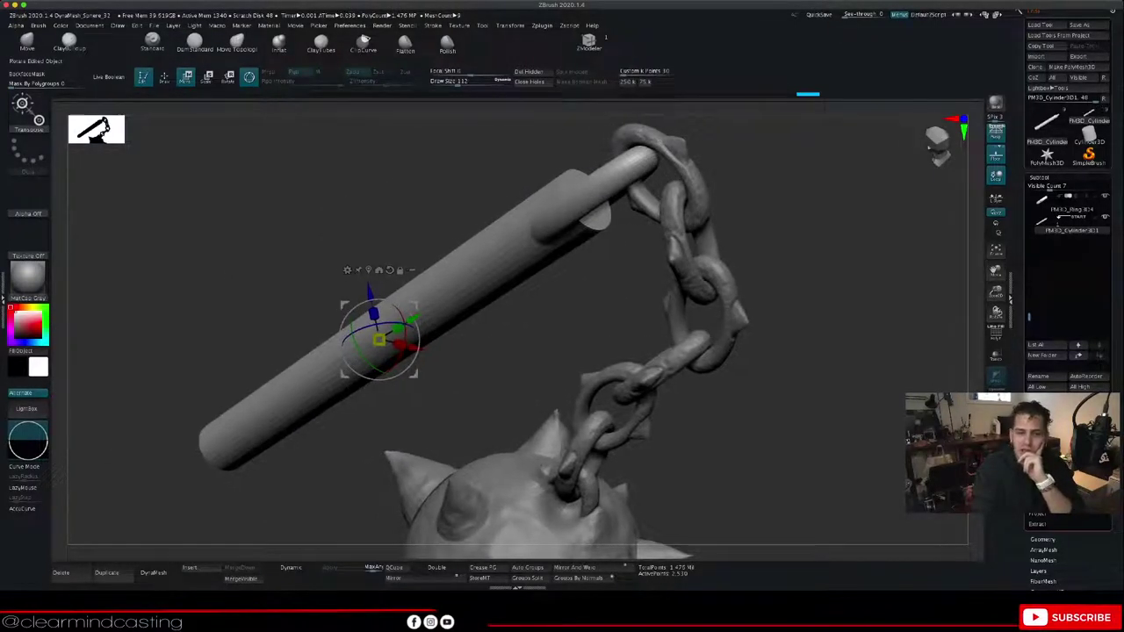
left_click_drag(996, 291, 993, 237)
left_click_drag(747, 220, 742, 314)
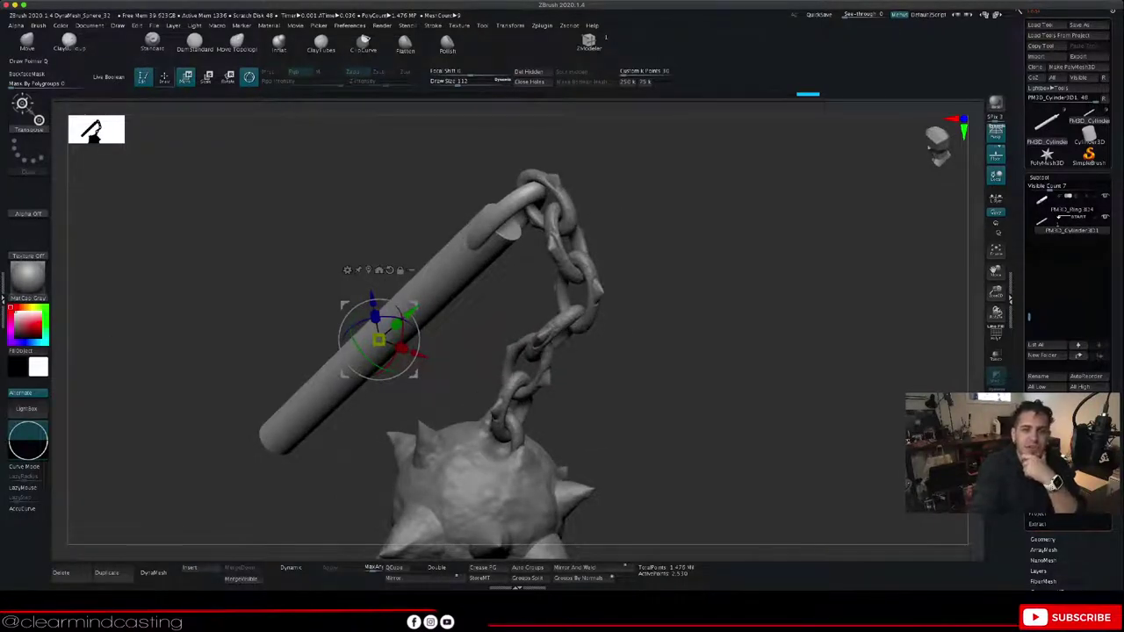
Step: Return to draw mode at the handle's ring end, choose the Clay brush and reduce its draw size to 31
key("q")
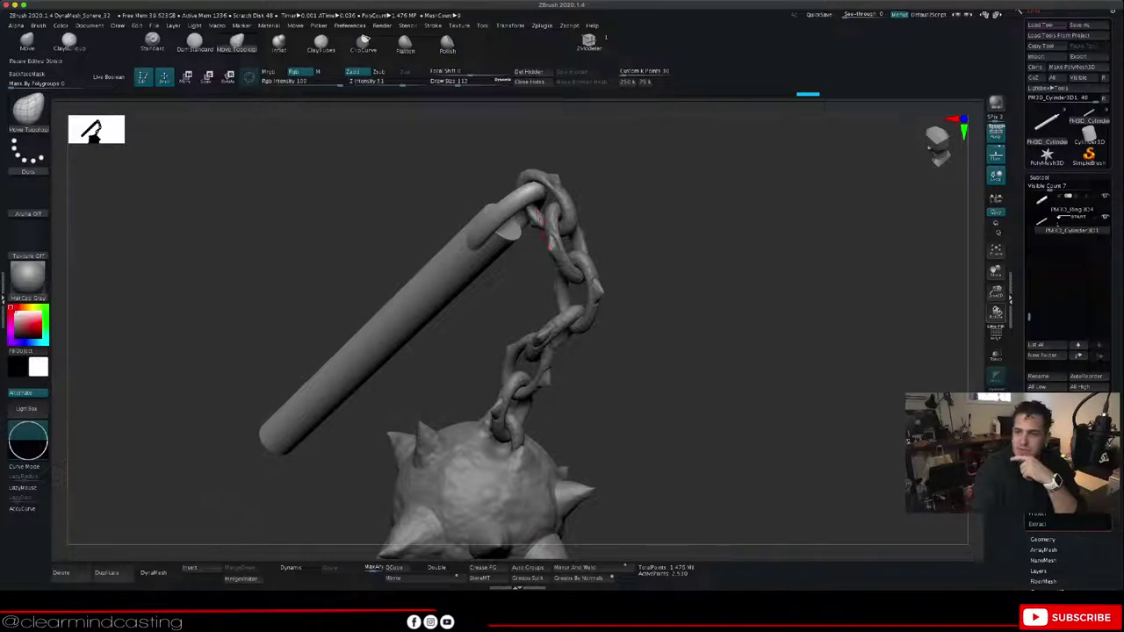
left_click_drag(996, 291, 979, 323)
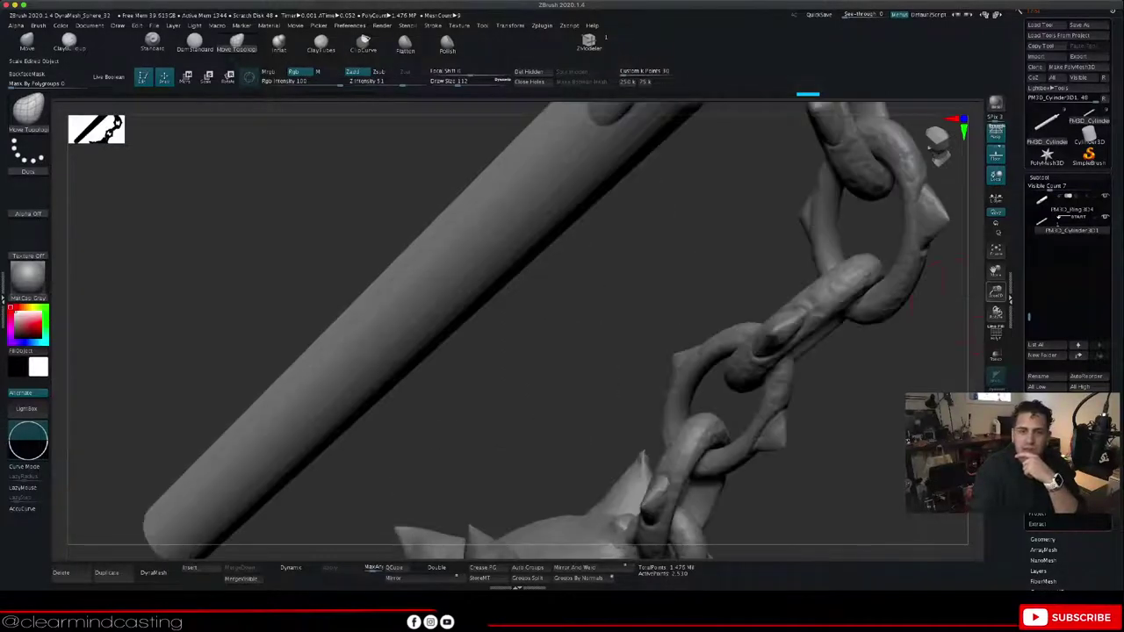
left_click_drag(996, 272, 842, 518)
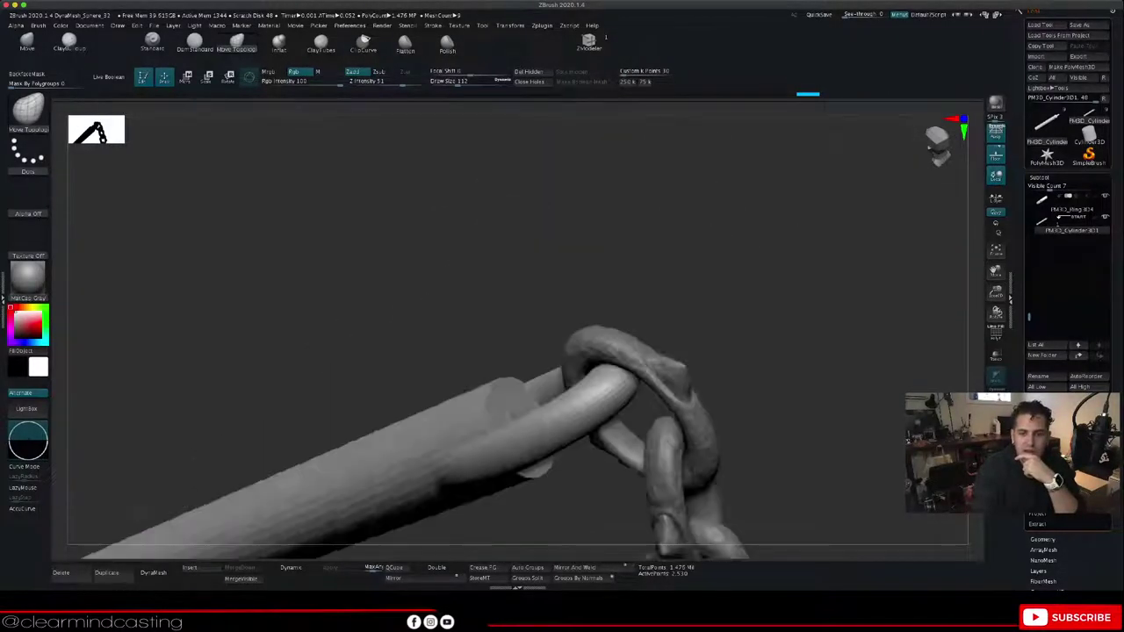
left_click_drag(724, 360, 742, 279)
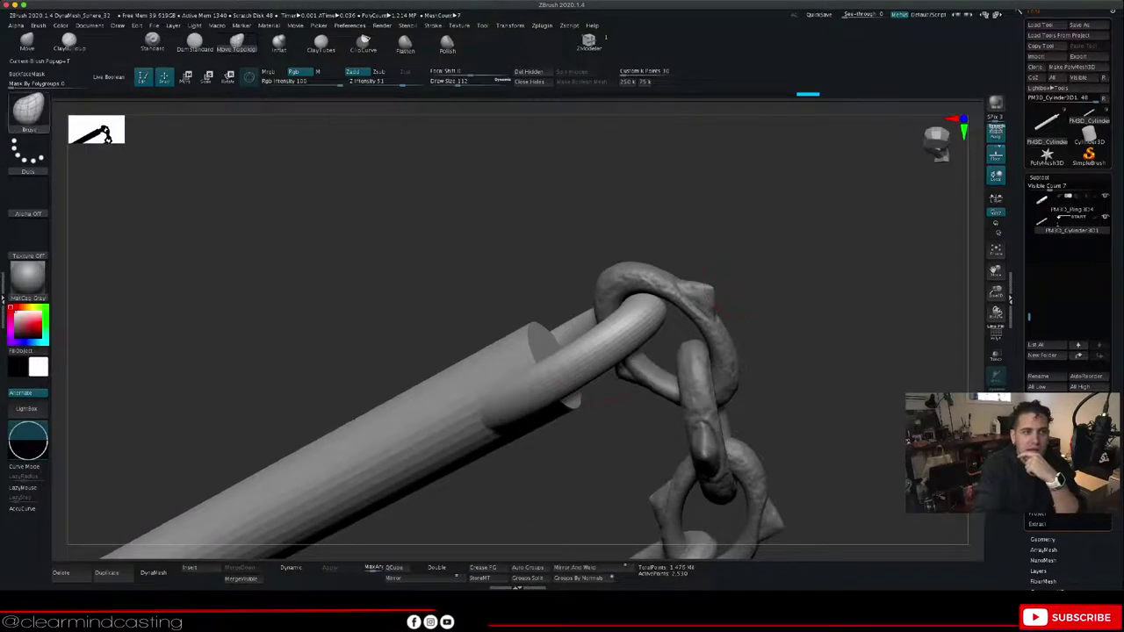
left_click(29, 112)
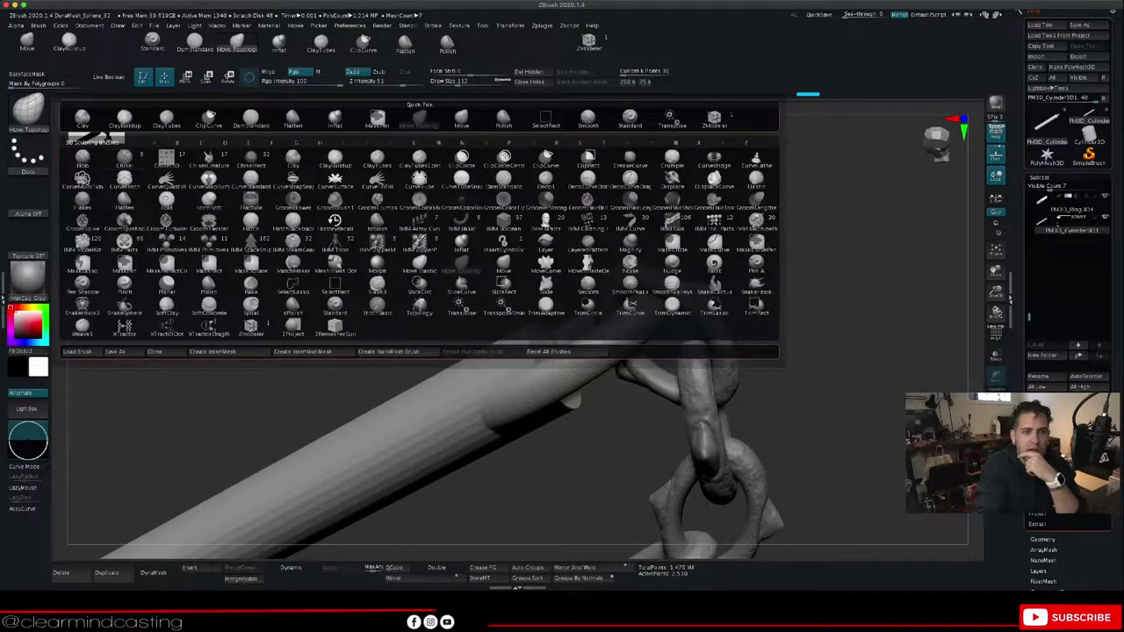
left_click(293, 160)
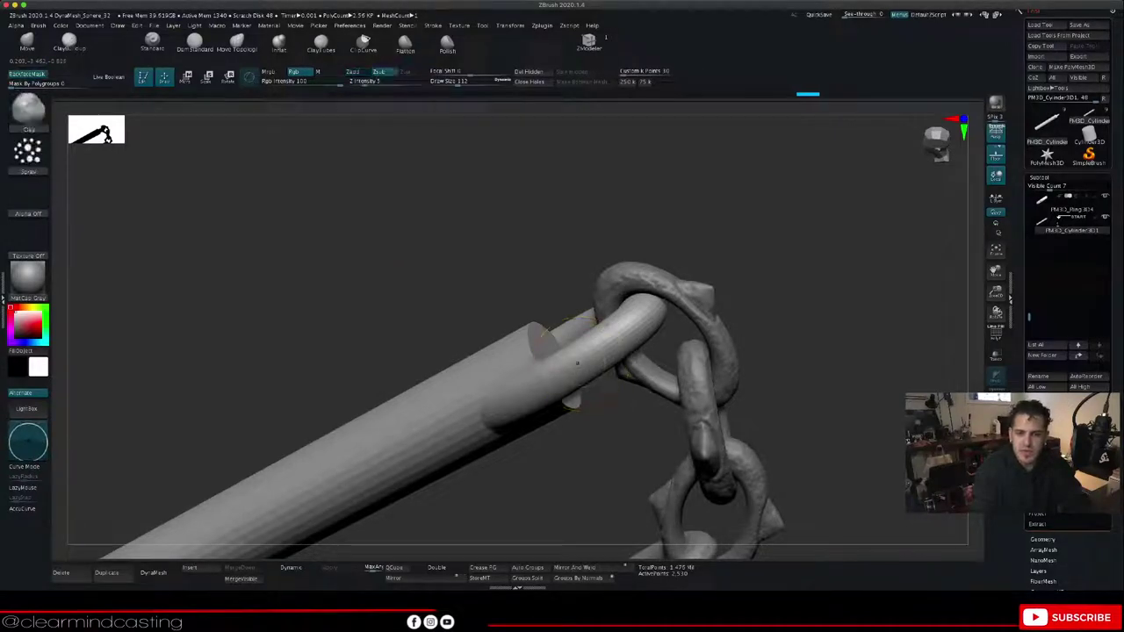
key("space")
left_click_drag(576, 362, 562, 362)
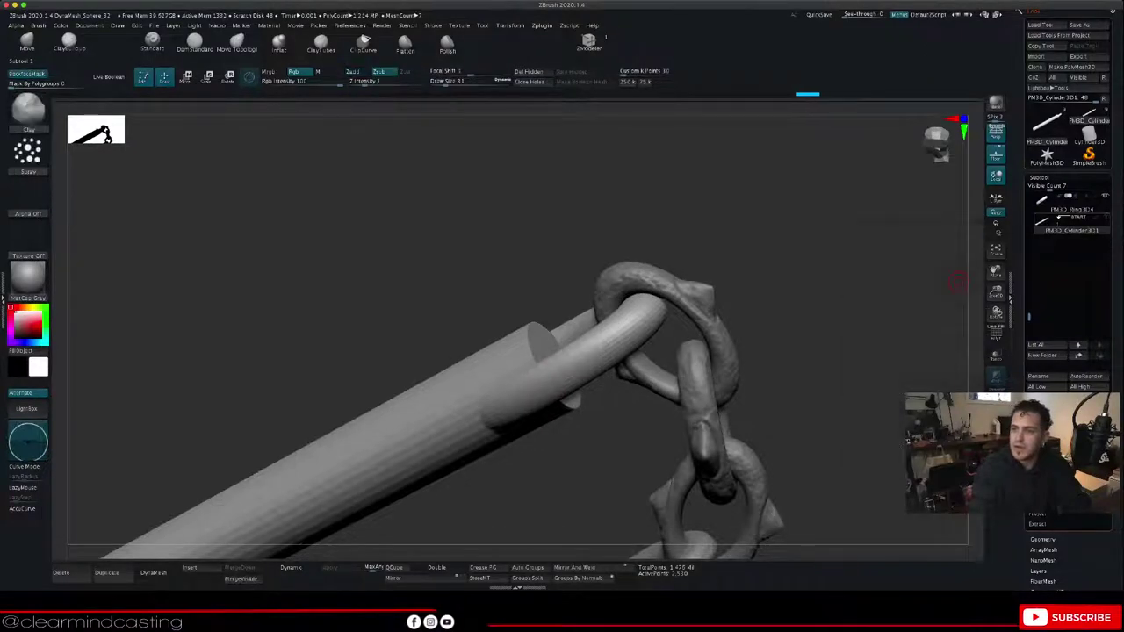
Step: Divide the merged handle's geometry twice to subdivision level 3 and inspect its end cap
left_click(1040, 177)
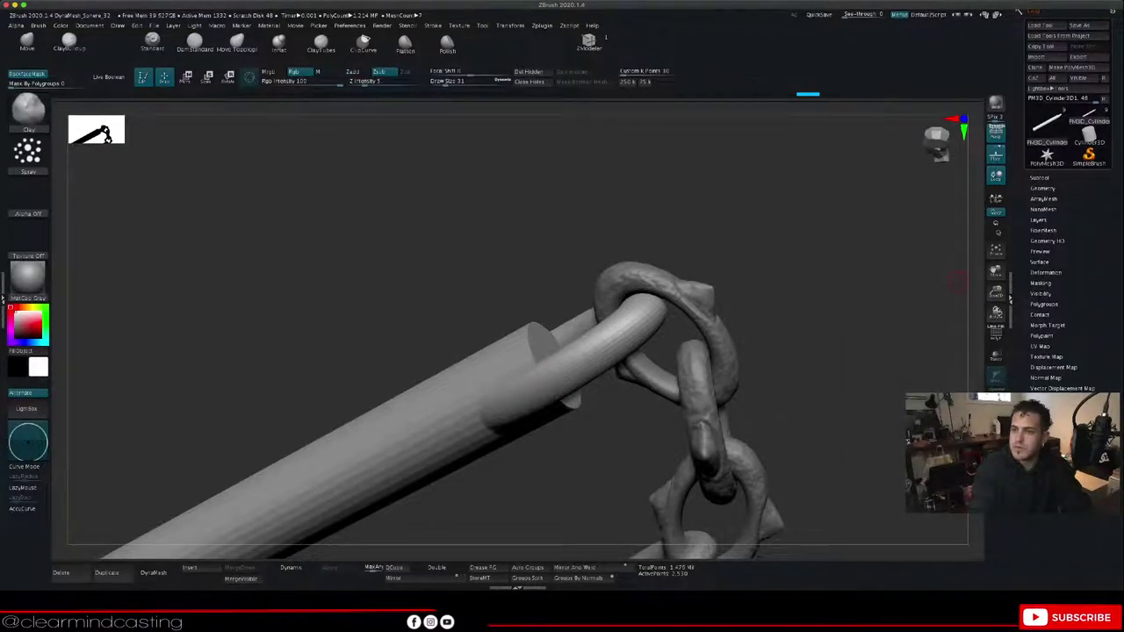
left_click(1042, 188)
left_click(1046, 266)
left_click(1046, 267)
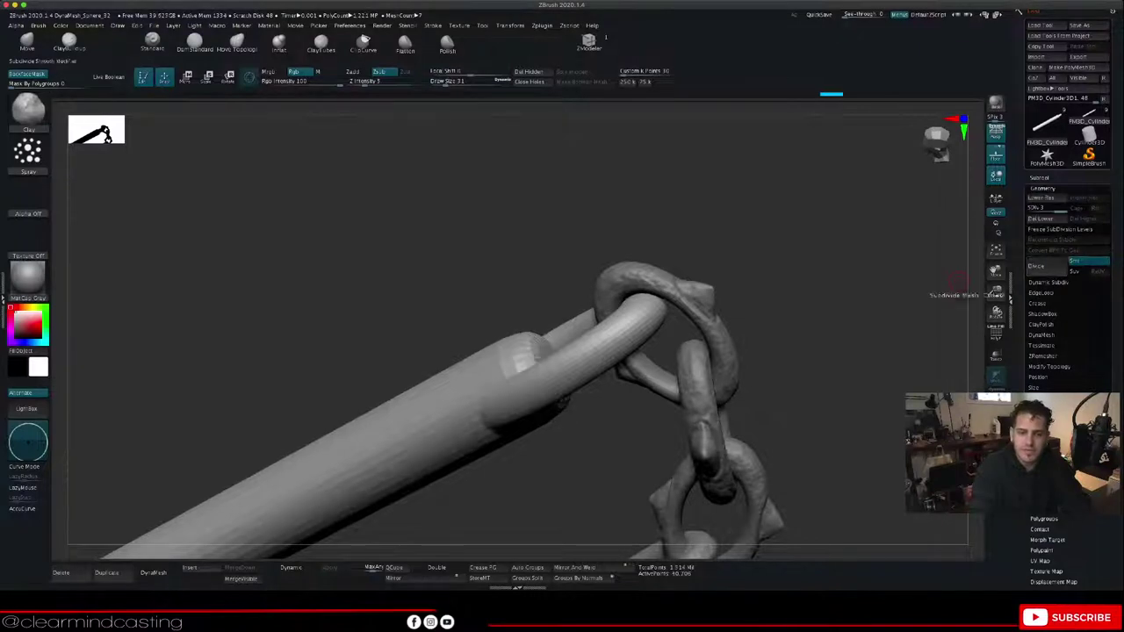
left_click_drag(878, 290, 869, 360)
left_click_drag(522, 353, 511, 352)
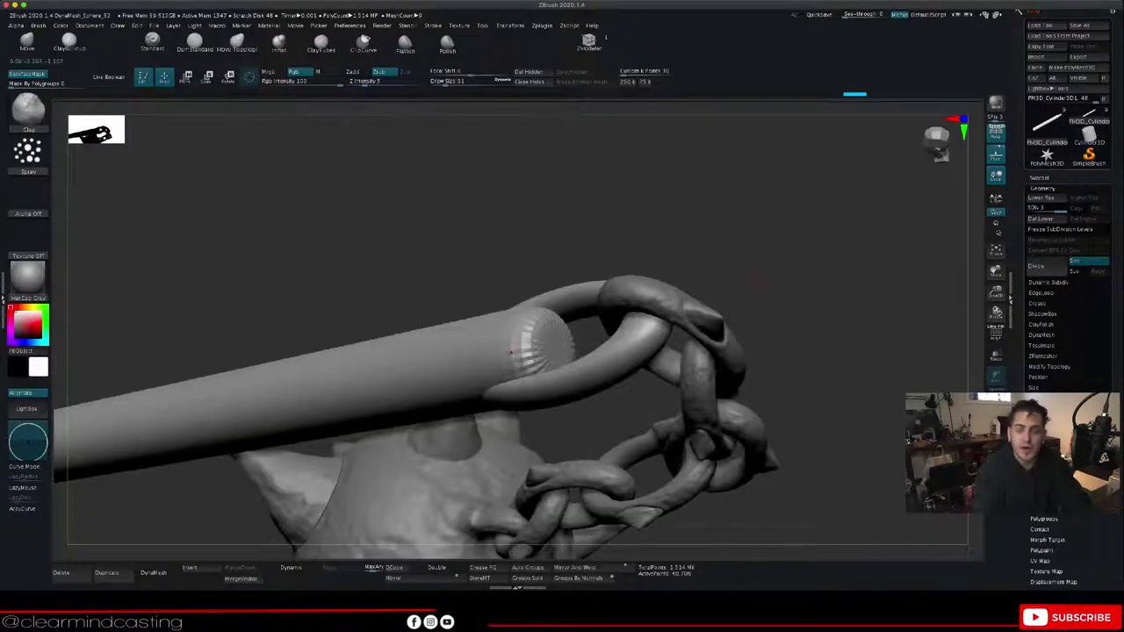
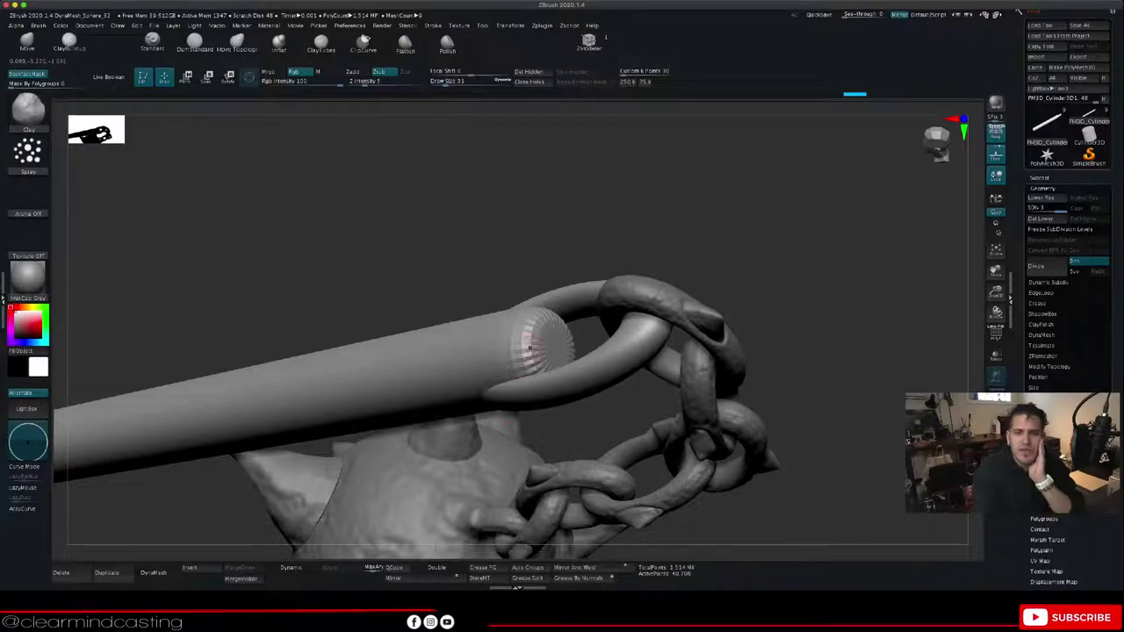
Step: Switch to the ZModeler brush and bring up its point actions over the handle's end cap
left_click(589, 43)
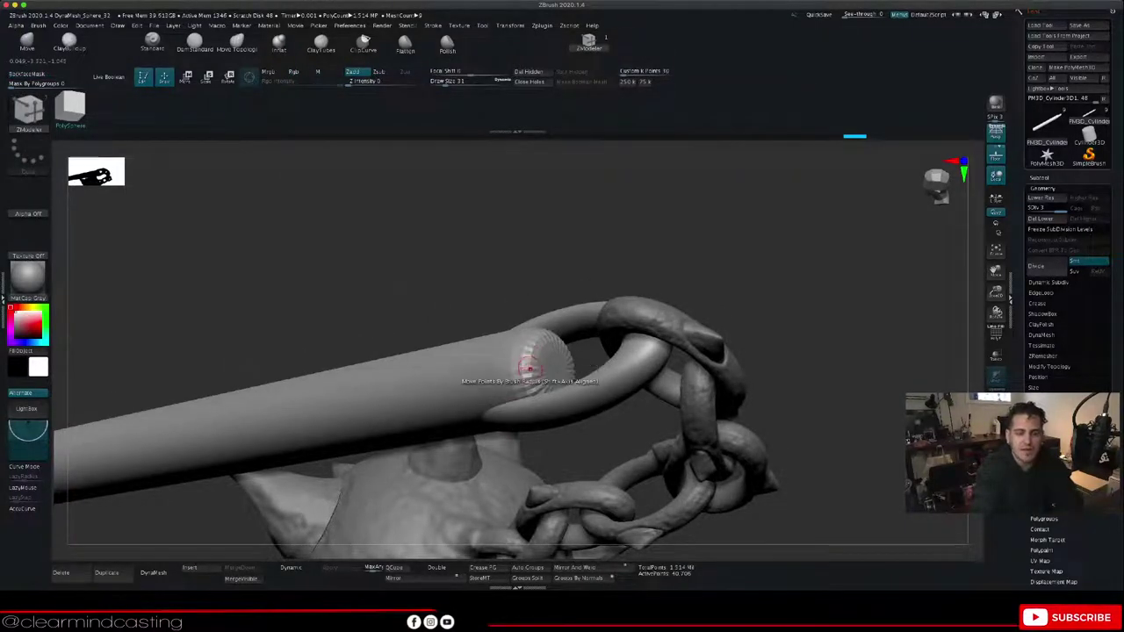
key("space")
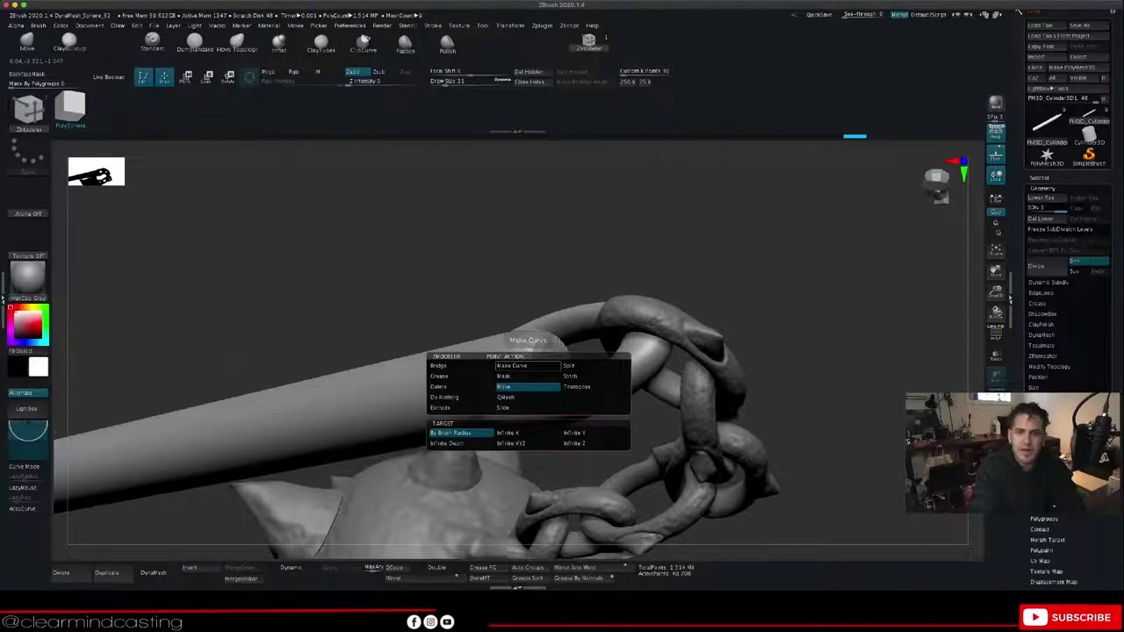
key("b")
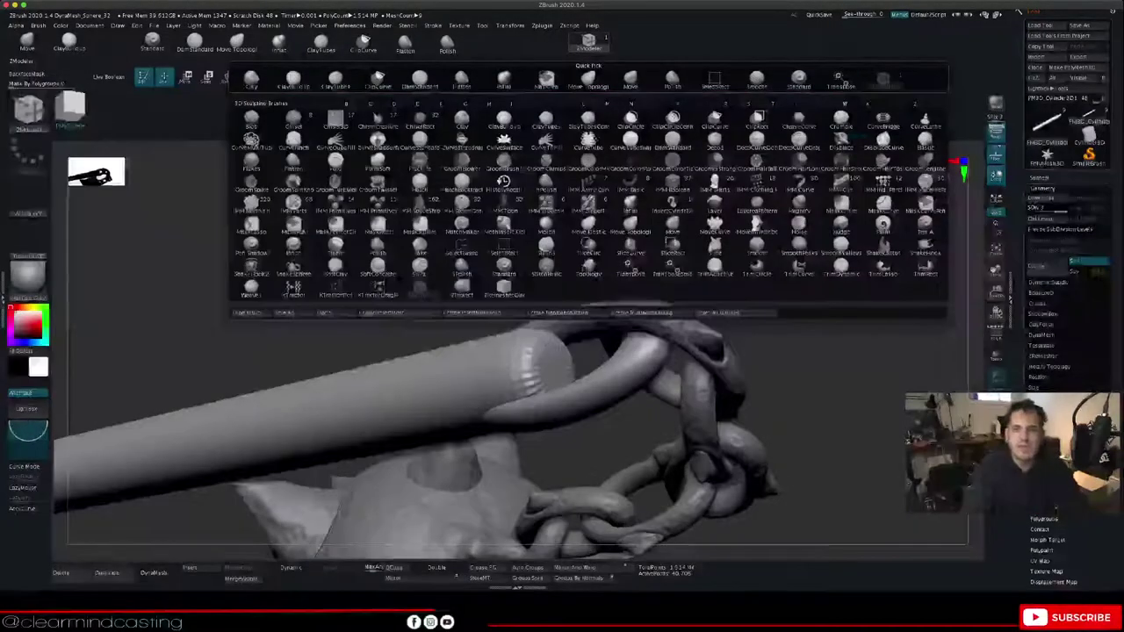
left_click(589, 43)
left_click(589, 43)
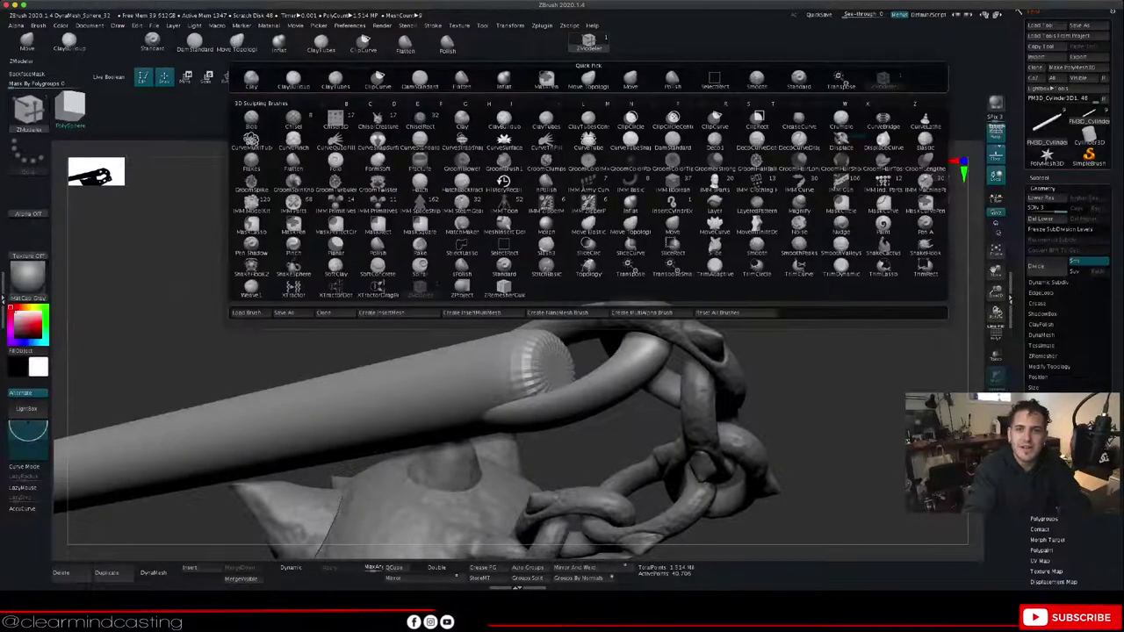
left_click(590, 43)
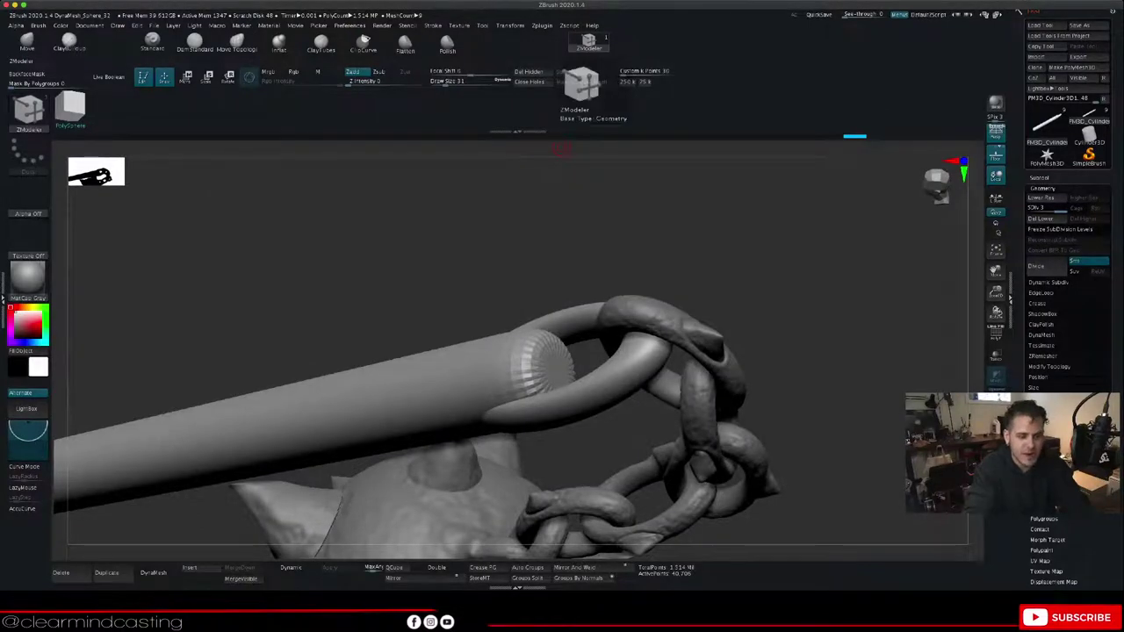
key("ctrl+z")
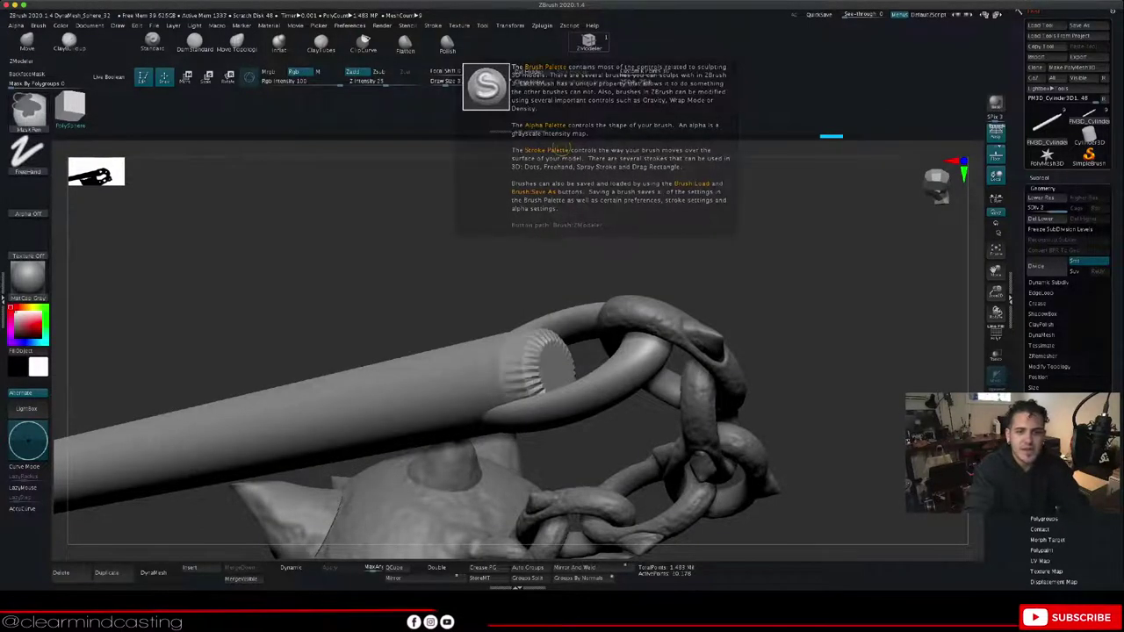
key("ctrl+z")
key("ctrl+shift+z")
key("ctrl+shift+z")
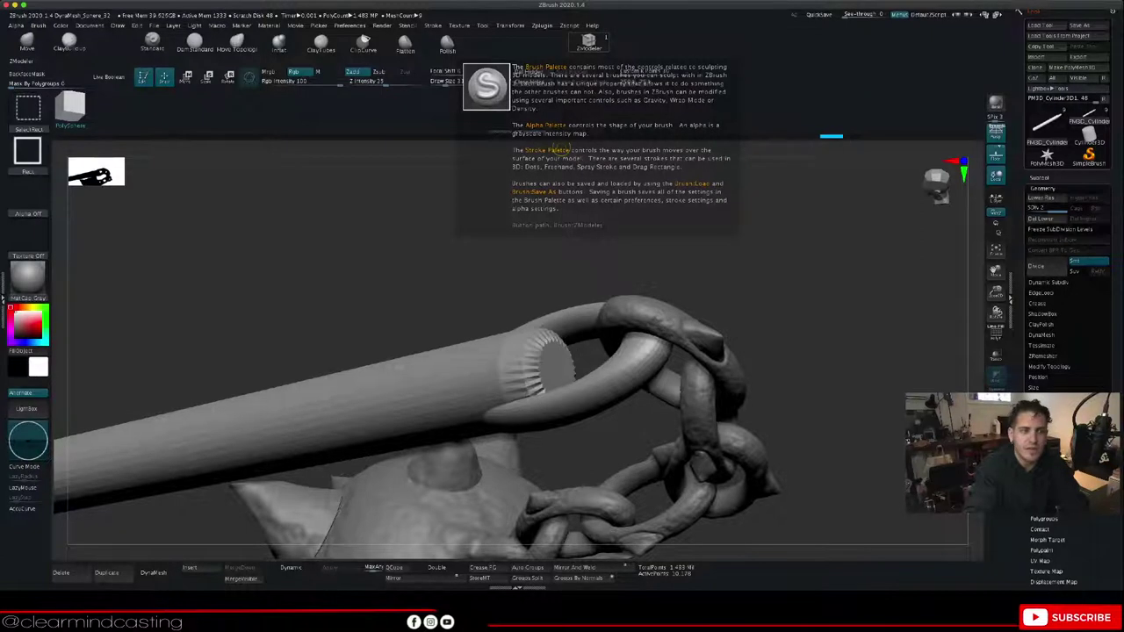
key("q")
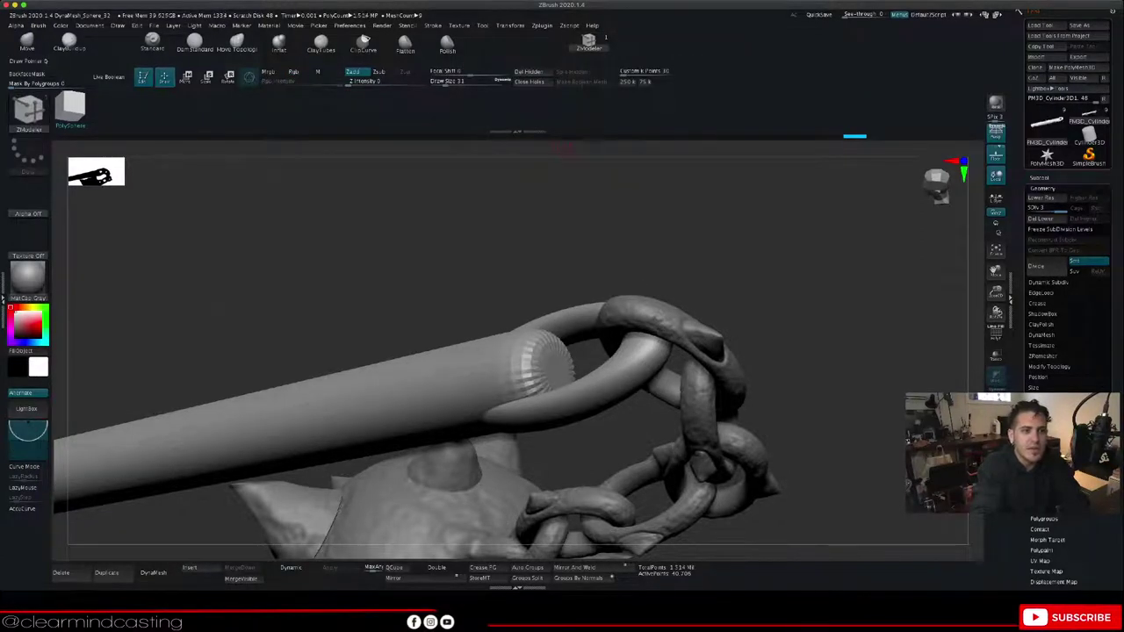
key("w")
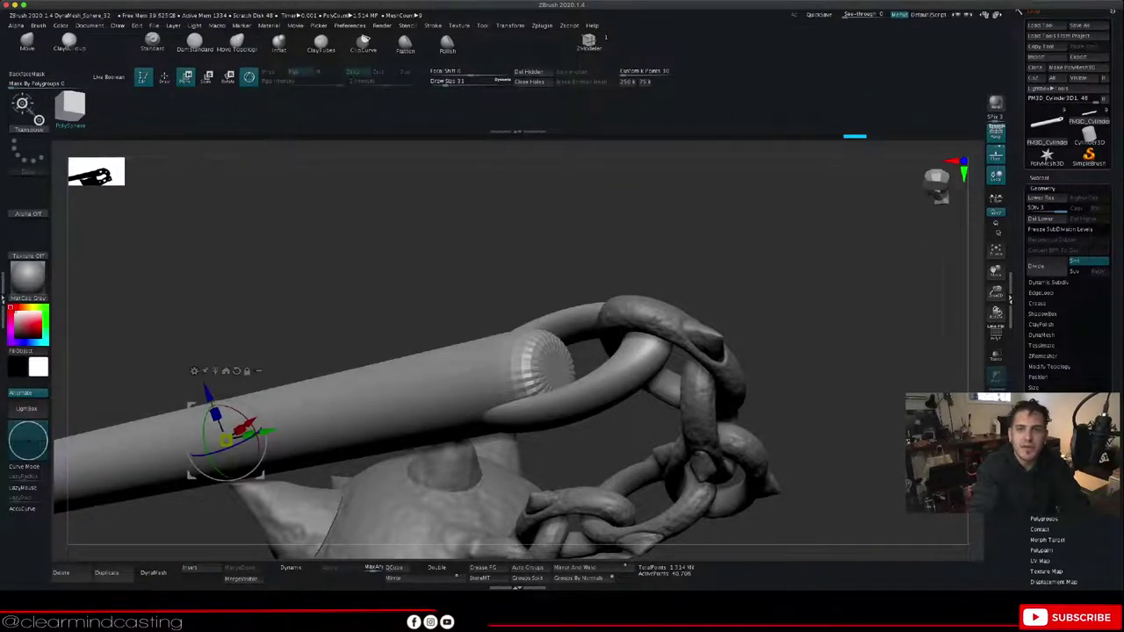
left_click(588, 43)
left_click(588, 43)
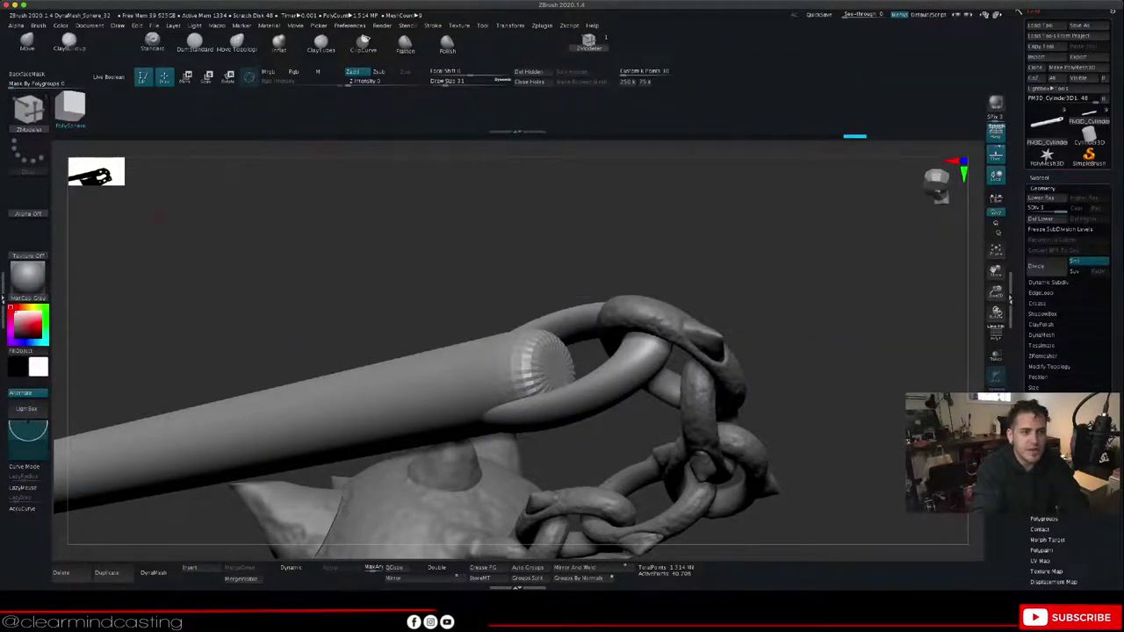
Step: Compare the handle's end cap at subdivision levels 2 and 3
key("shift+d")
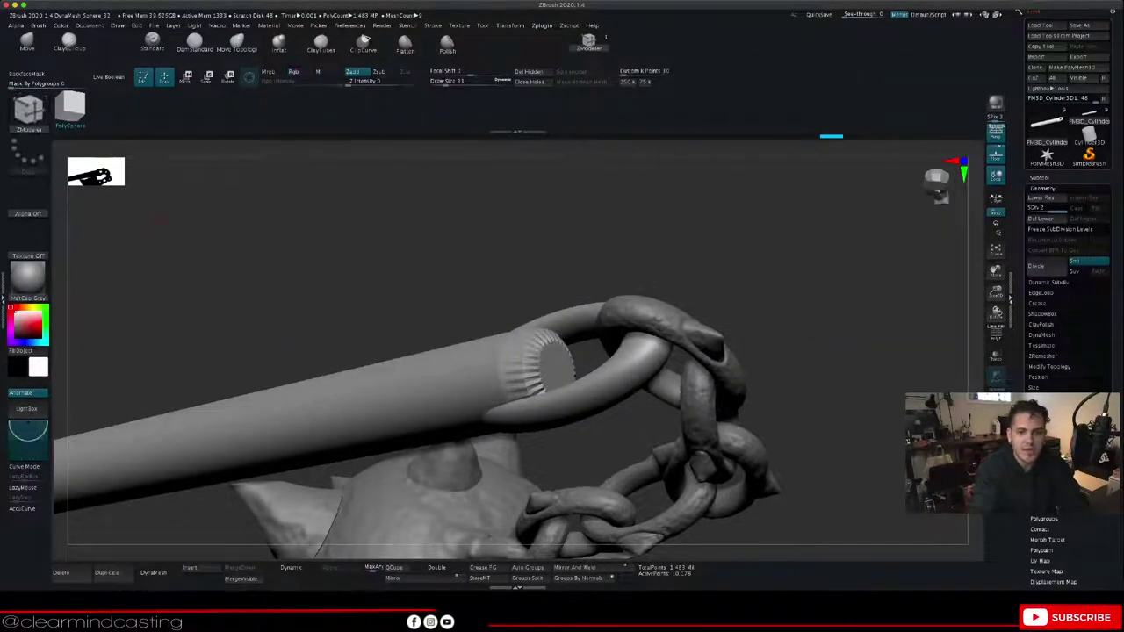
key("ctrl+d")
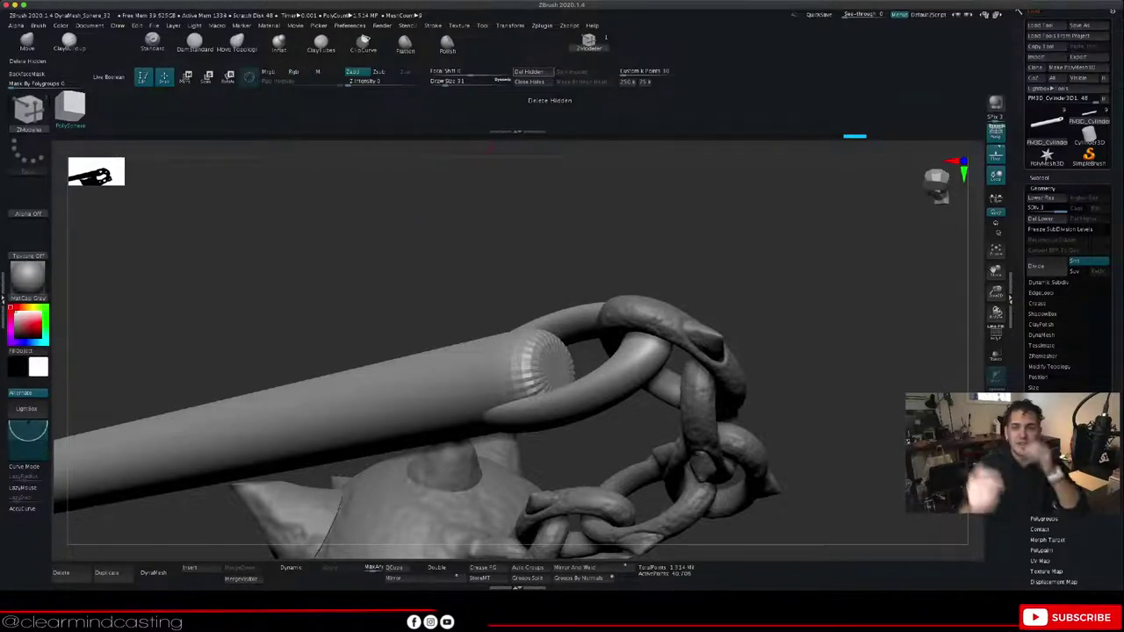
left_click_drag(562, 237, 558, 197)
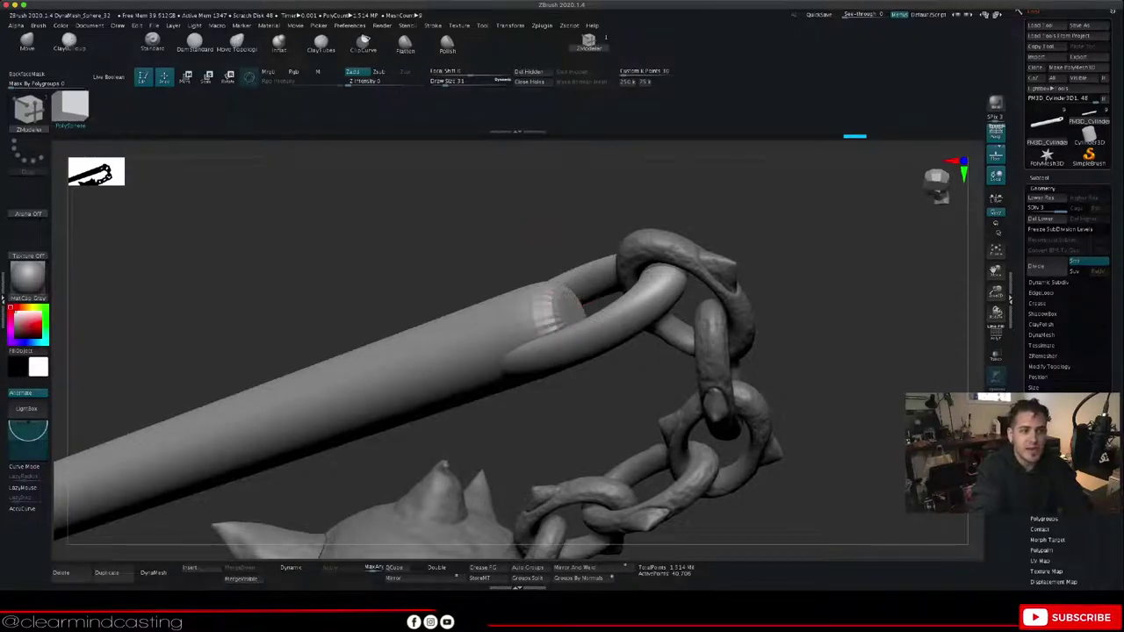
Step: Switch to the Clay brush and set its draw size to 22
left_click(28, 112)
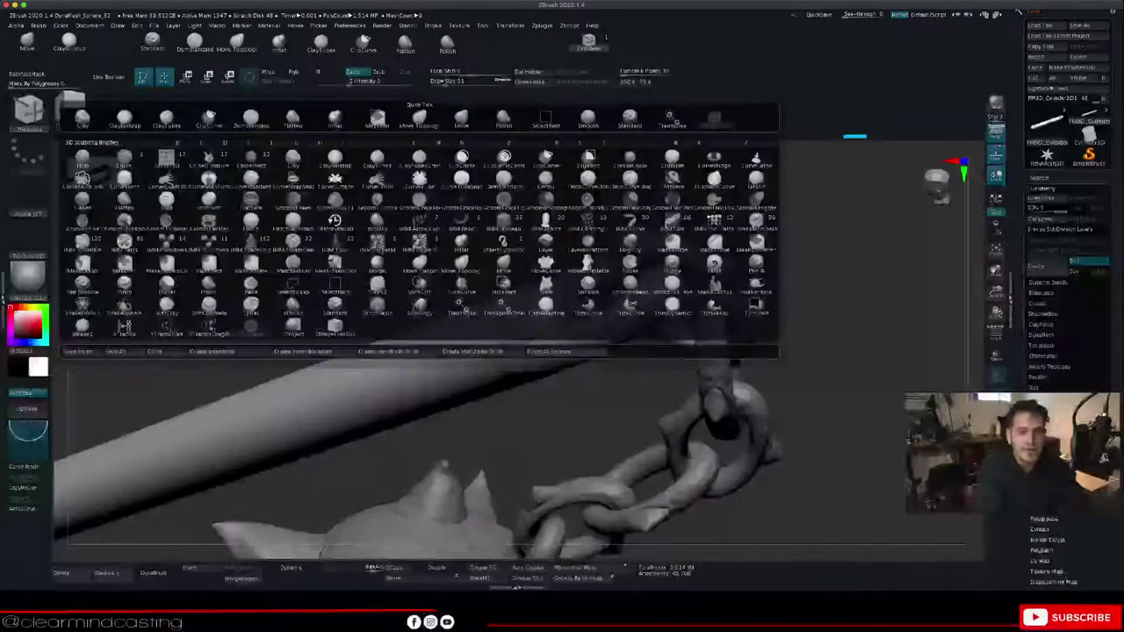
left_click(290, 159)
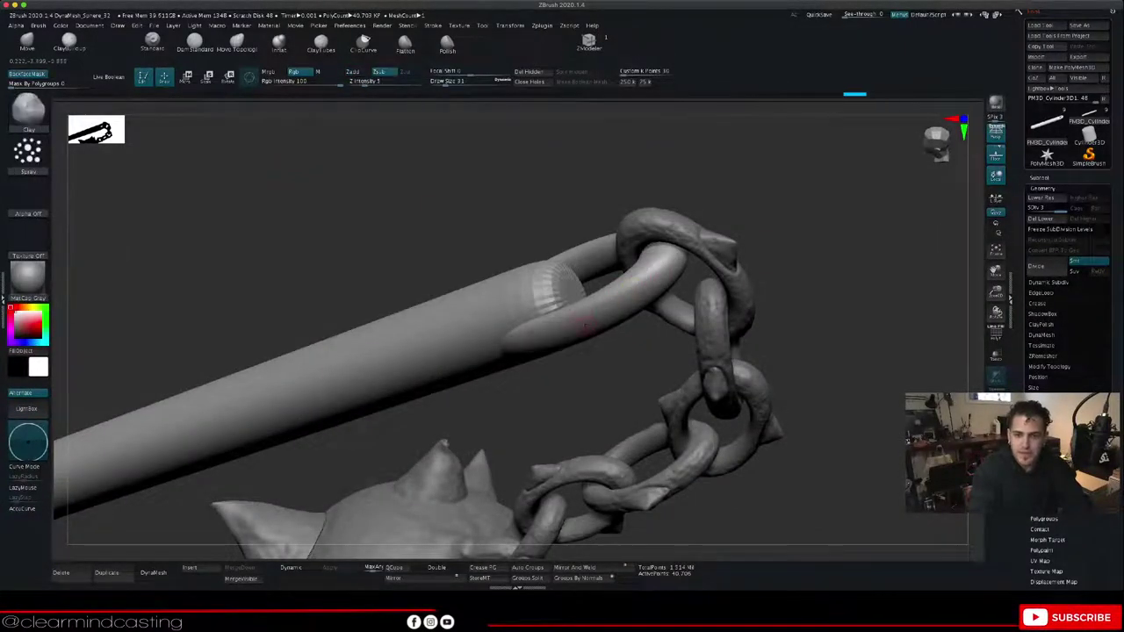
key("space")
left_click(574, 325)
left_click_drag(834, 351, 624, 246)
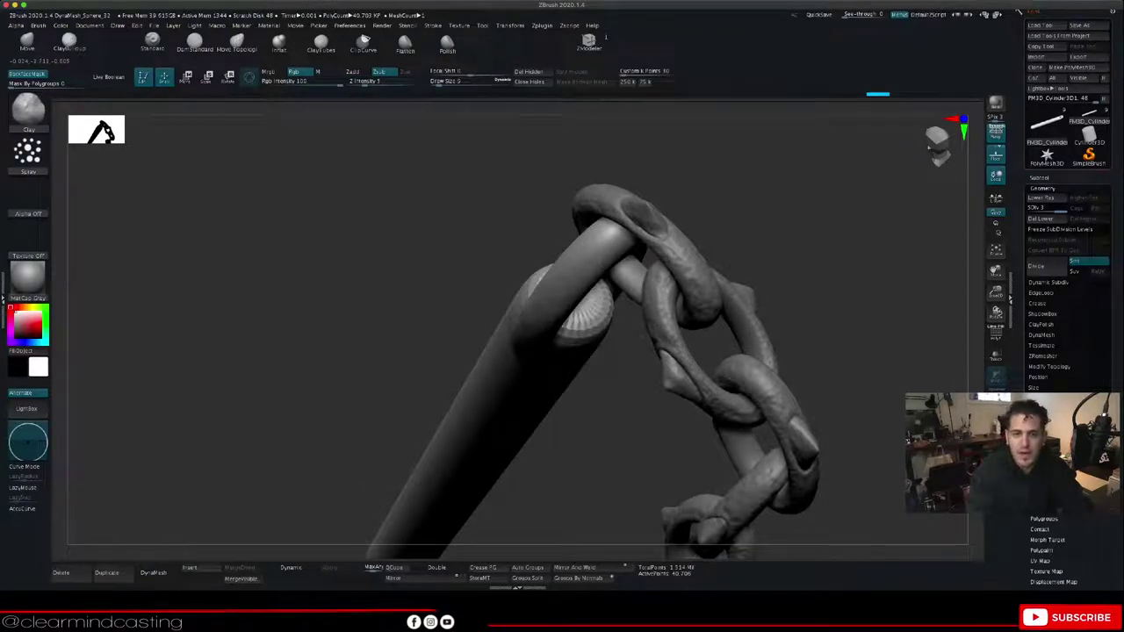
key("space")
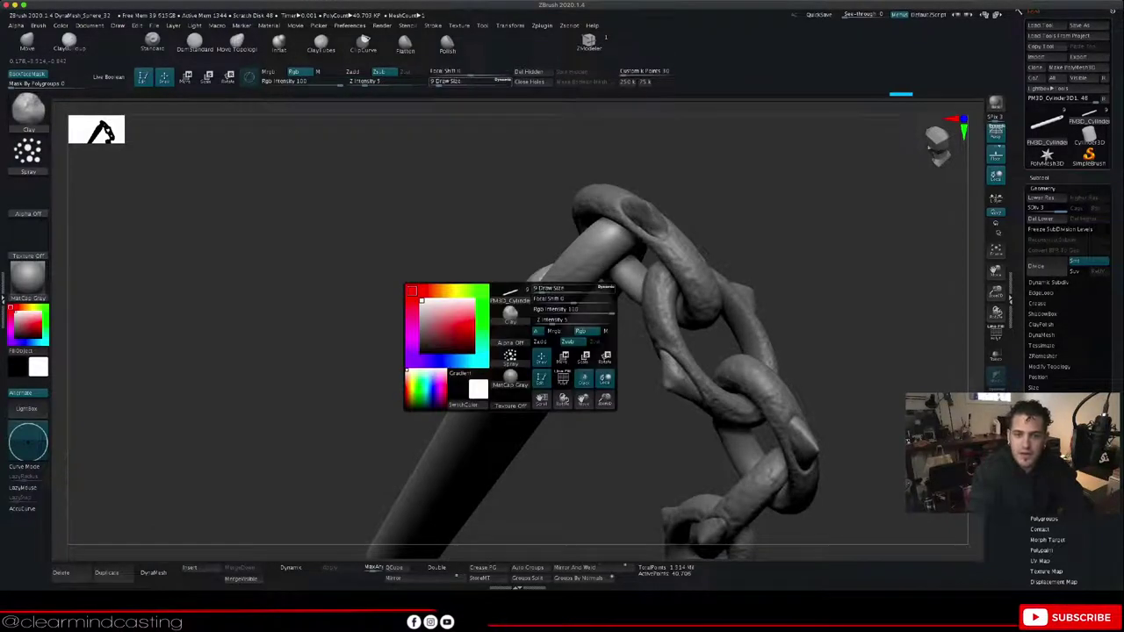
left_click_drag(543, 289, 548, 289)
Step: Carve shallow, uneven dents along one arm of the connecting ring, down to where it meets the handle
left_click_drag(607, 235, 603, 242)
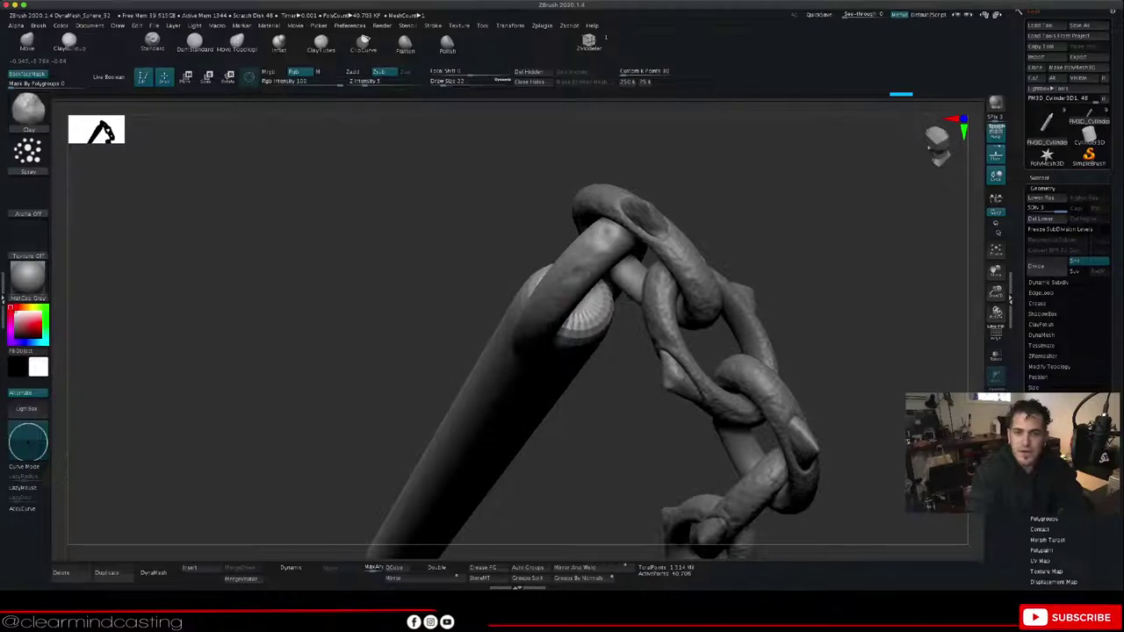
left_click_drag(722, 263, 782, 315)
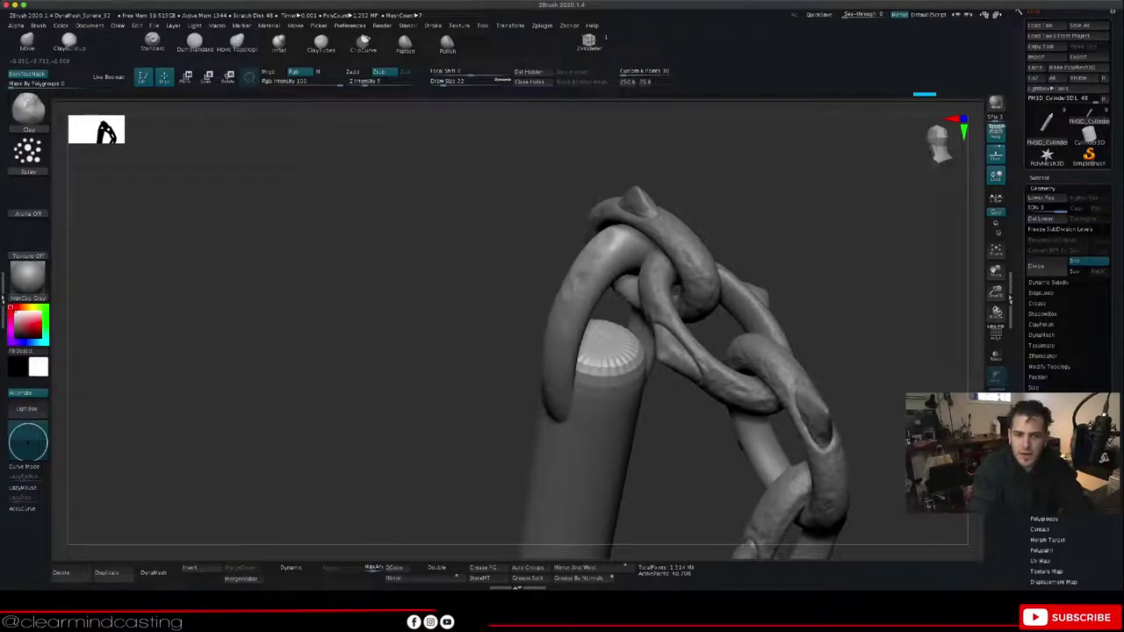
mouse_move(439, 303)
left_mouse_down()
mouse_move(600, 264)
mouse_move(600, 274)
left_mouse_up()
left_click_drag(698, 189, 716, 285)
mouse_move(564, 216)
left_mouse_down()
mouse_move(518, 227)
mouse_move(422, 313)
left_mouse_up()
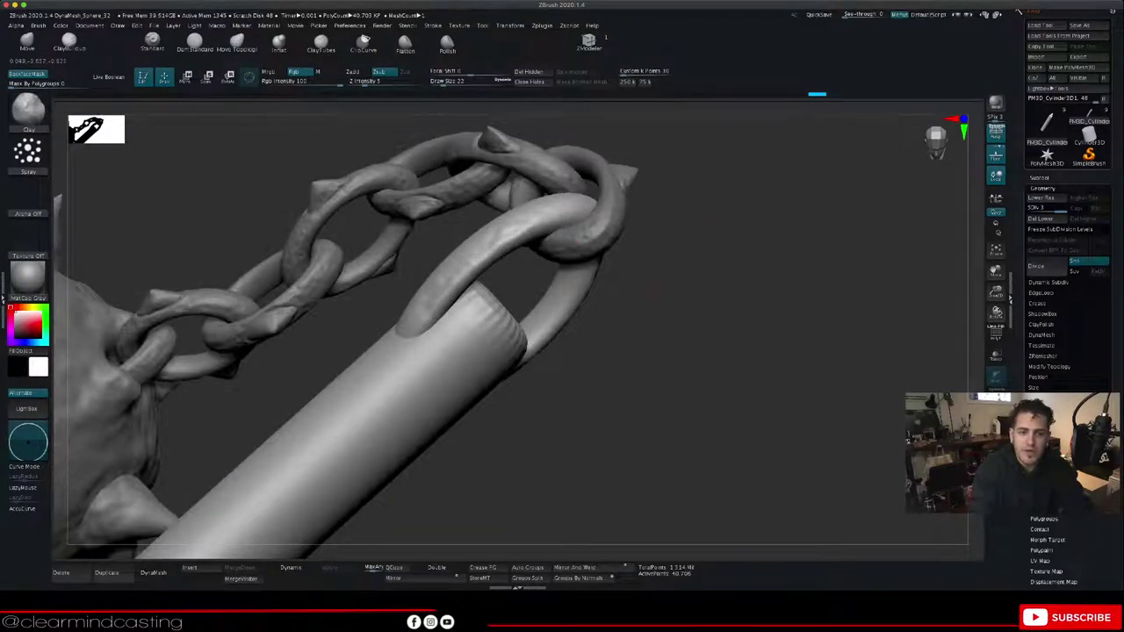
mouse_move(597, 378)
left_mouse_down()
mouse_move(659, 400)
mouse_move(681, 421)
left_mouse_up()
mouse_move(417, 325)
left_mouse_down()
mouse_move(403, 332)
mouse_move(416, 337)
left_mouse_up()
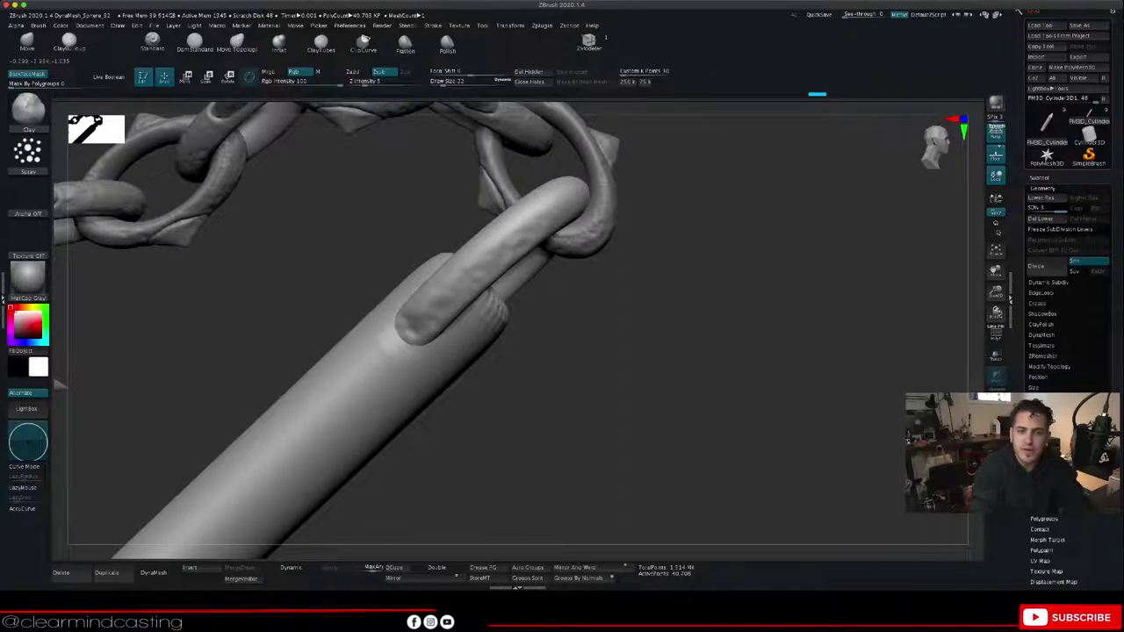
Step: Continue the hammered dents along the ring's outer edge and around its bend inside the last chain link
left_click_drag(449, 273, 562, 197)
left_click_drag(634, 227, 657, 262)
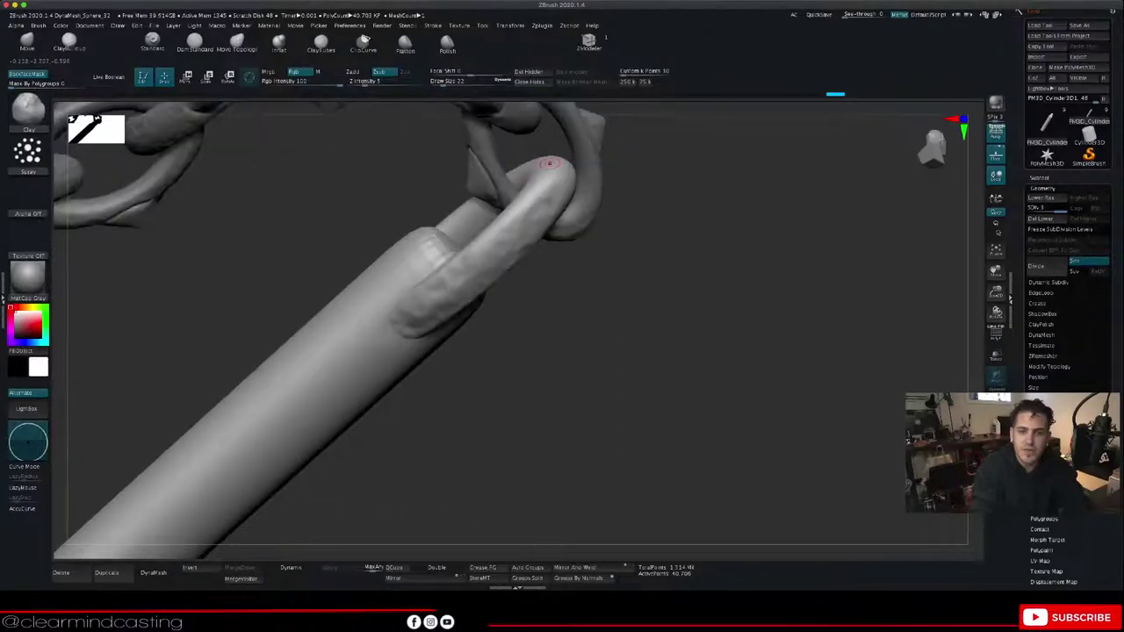
left_click_drag(540, 194, 518, 223)
left_click_drag(649, 281, 614, 228)
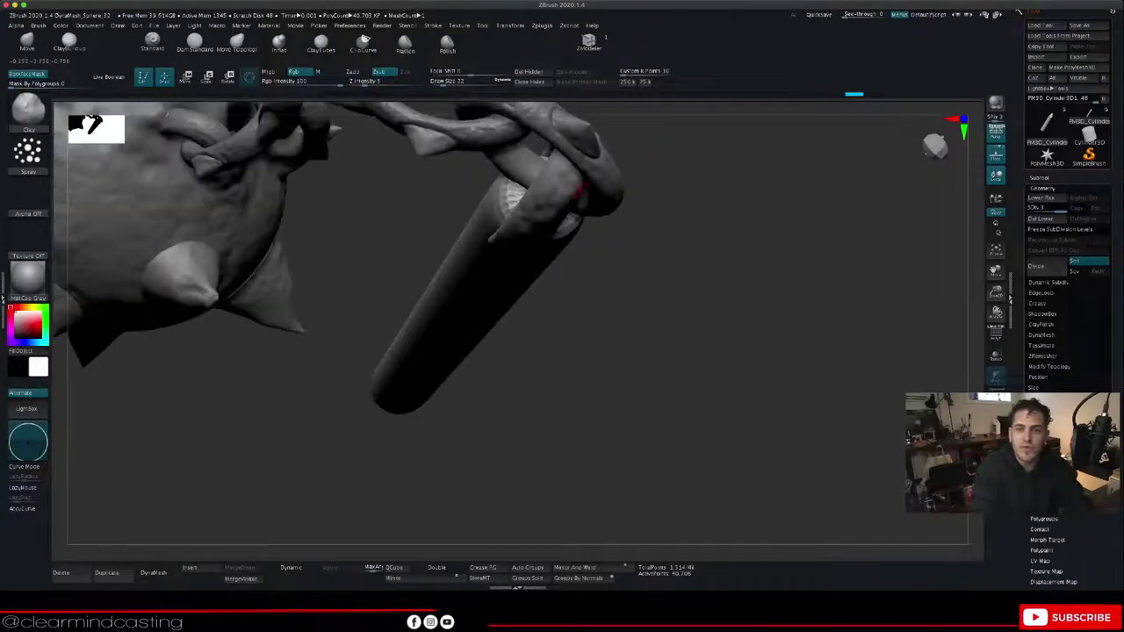
left_click_drag(567, 179, 555, 166)
mouse_move(615, 281)
left_mouse_down()
mouse_move(685, 237)
mouse_move(694, 251)
left_mouse_up()
left_click_drag(604, 181, 581, 153)
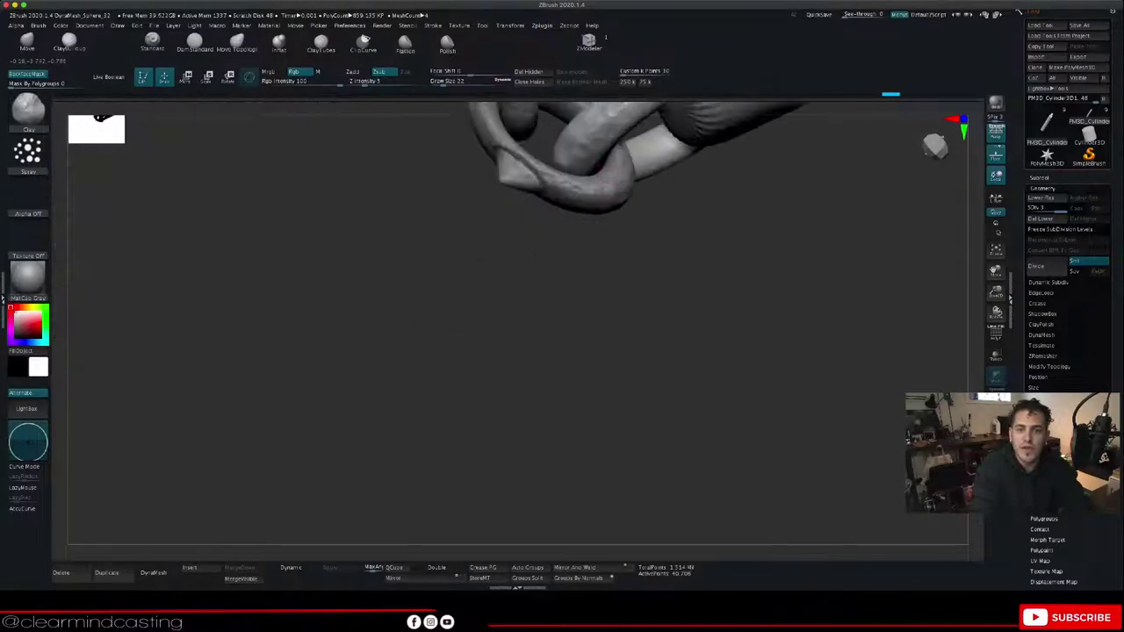
Step: Set the Clay brush to the Dots stroke with Zadd and build up two round rivets side by side on the dented arm's handle end
mouse_move(518, 263)
left_mouse_down()
mouse_move(535, 368)
mouse_move(562, 386)
mouse_move(465, 289)
mouse_move(443, 298)
left_mouse_up()
left_click_drag(995, 271, 803, 381)
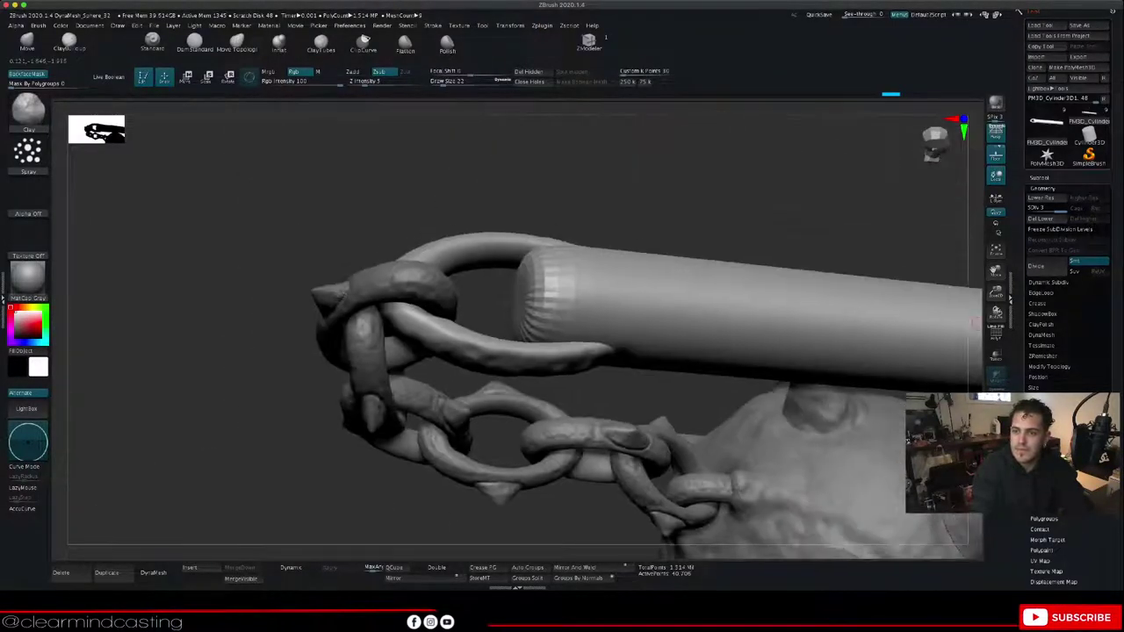
left_click_drag(996, 313, 913, 362)
left_click_drag(996, 272, 899, 266)
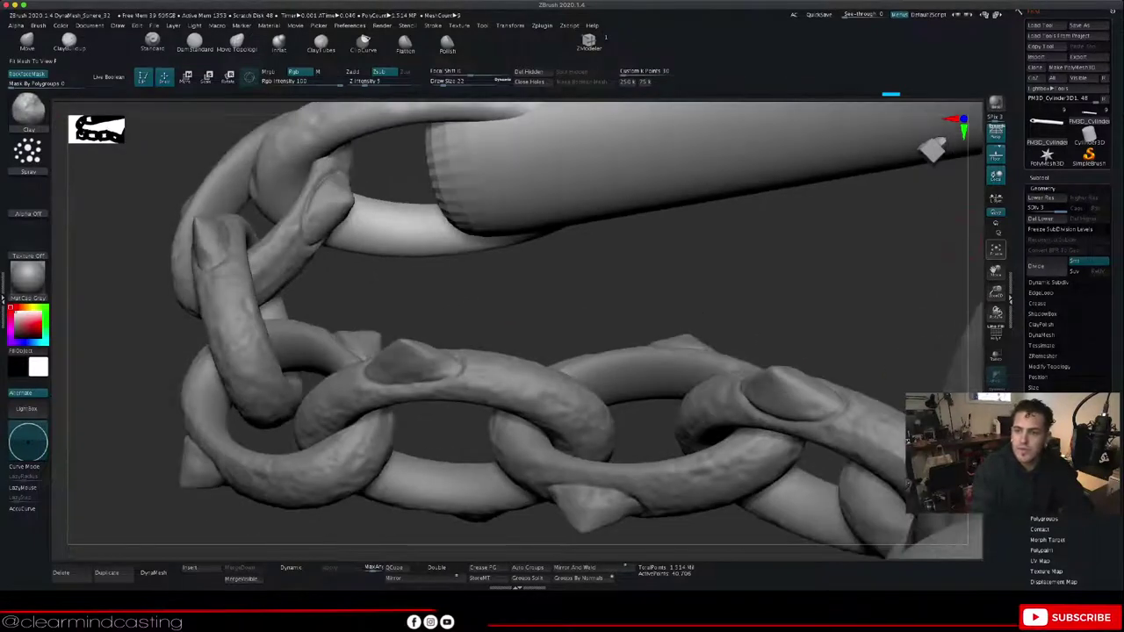
left_click_drag(996, 272, 1005, 469)
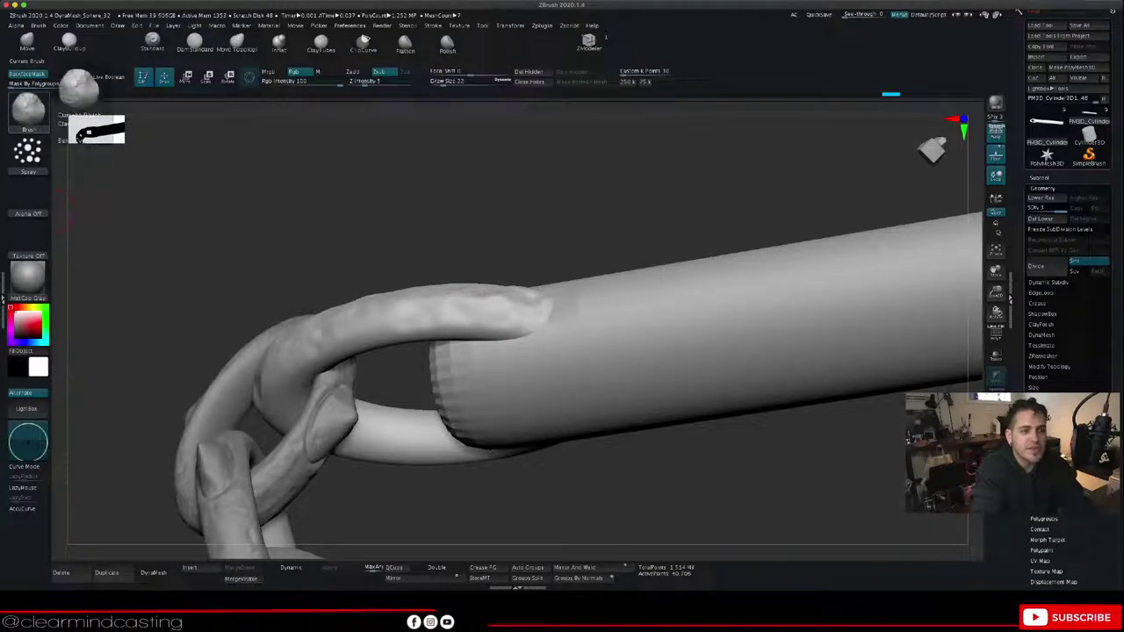
left_click(28, 154)
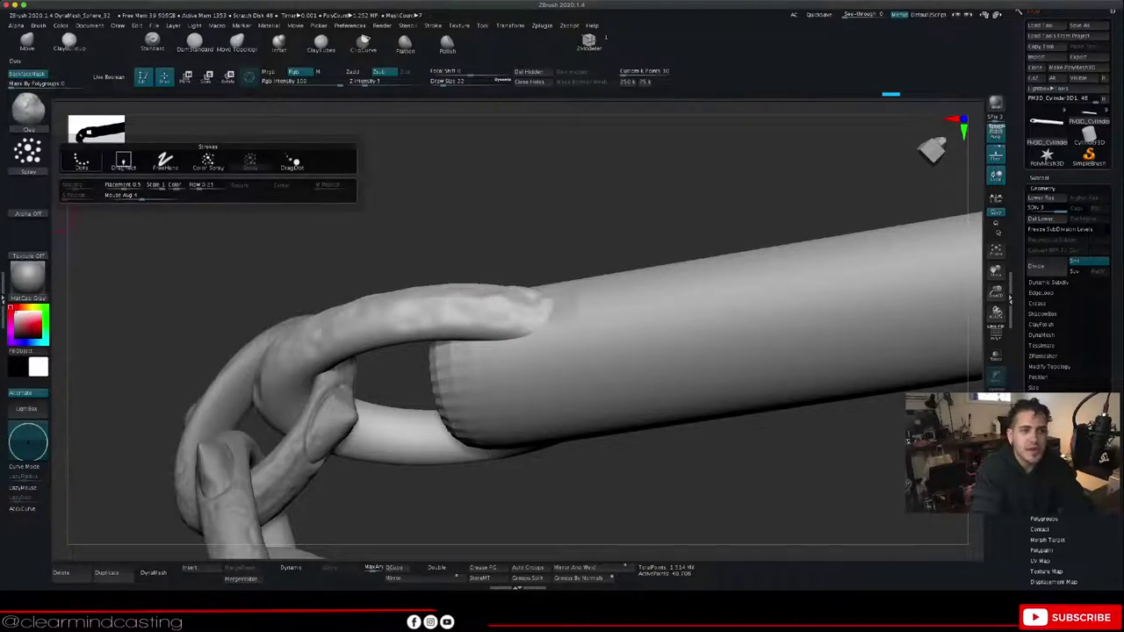
left_click(81, 161)
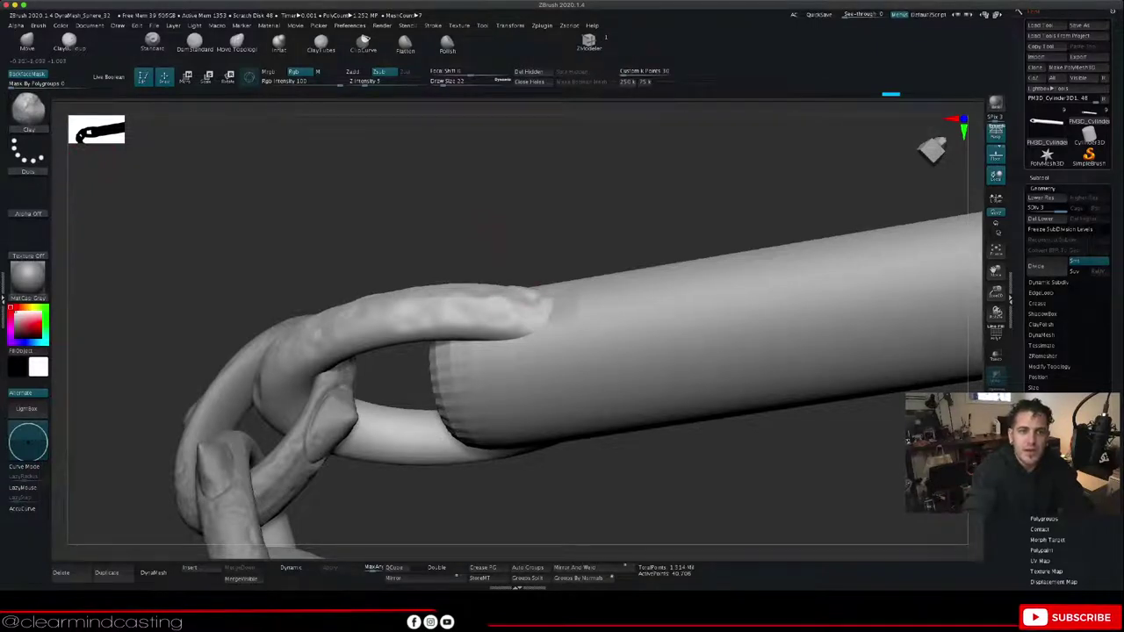
left_click(354, 72)
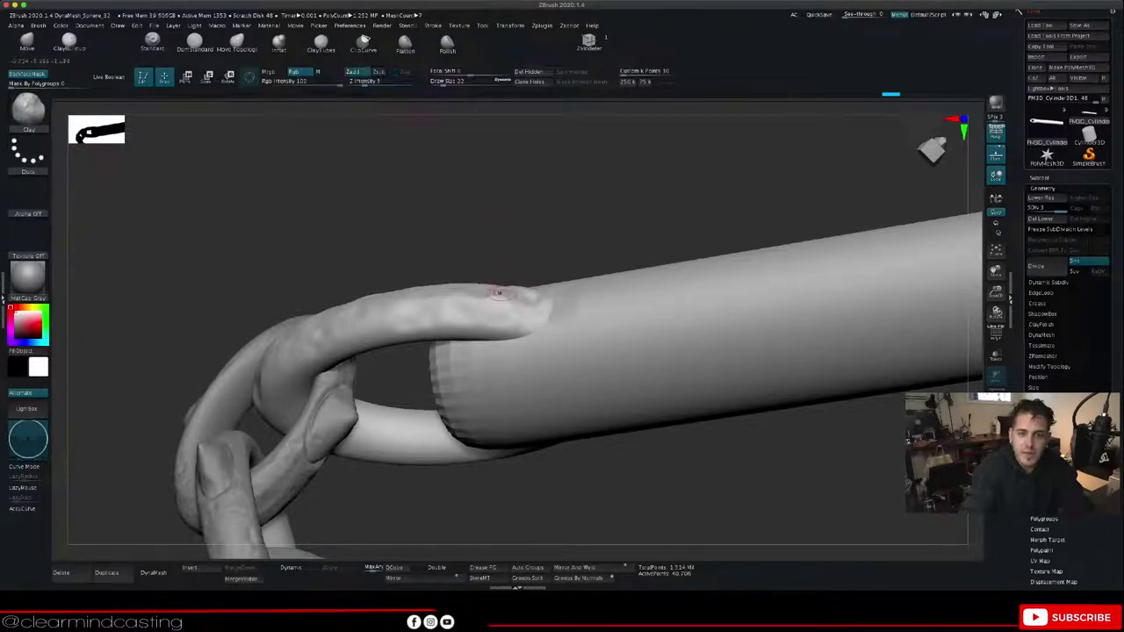
left_click_drag(527, 198, 511, 313)
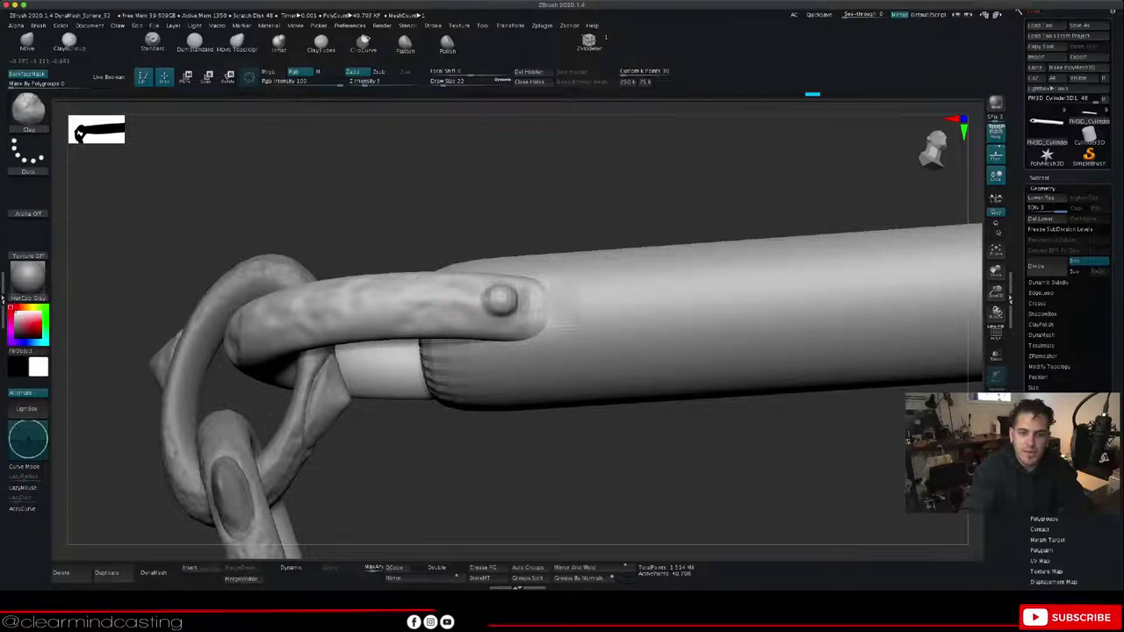
mouse_move(445, 311)
left_mouse_down()
mouse_move(448, 289)
mouse_move(445, 302)
mouse_move(460, 299)
mouse_move(437, 305)
mouse_move(443, 293)
left_mouse_up()
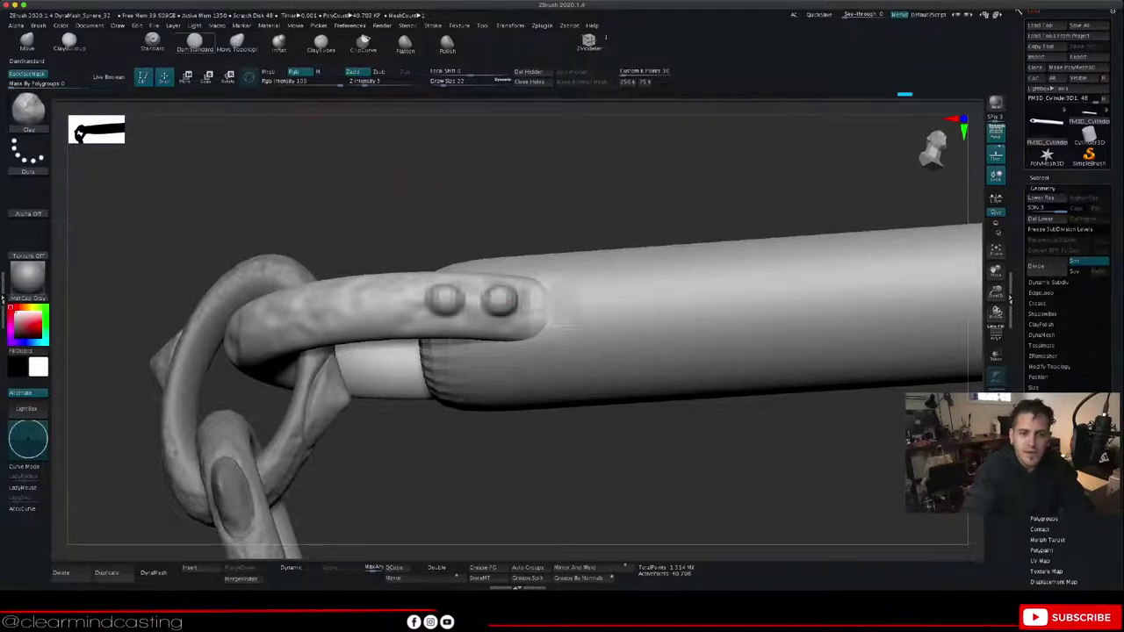
Step: Carve creases around the bases of both rivets with the DamStandard brush to define their edges
left_click(194, 41)
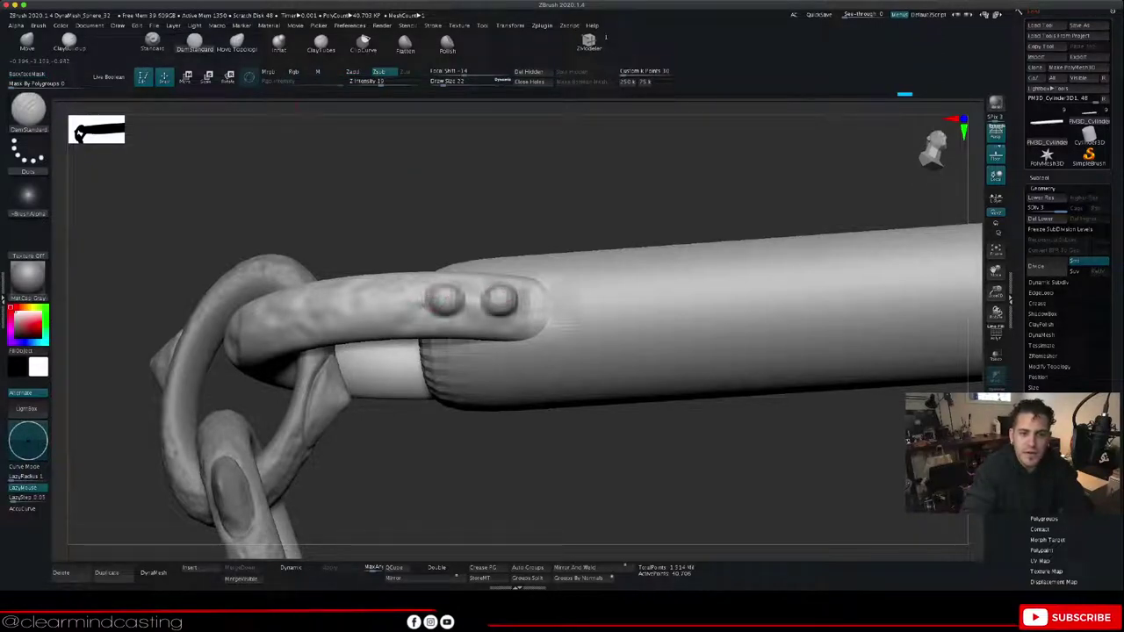
right_click_drag(465, 250, 458, 285)
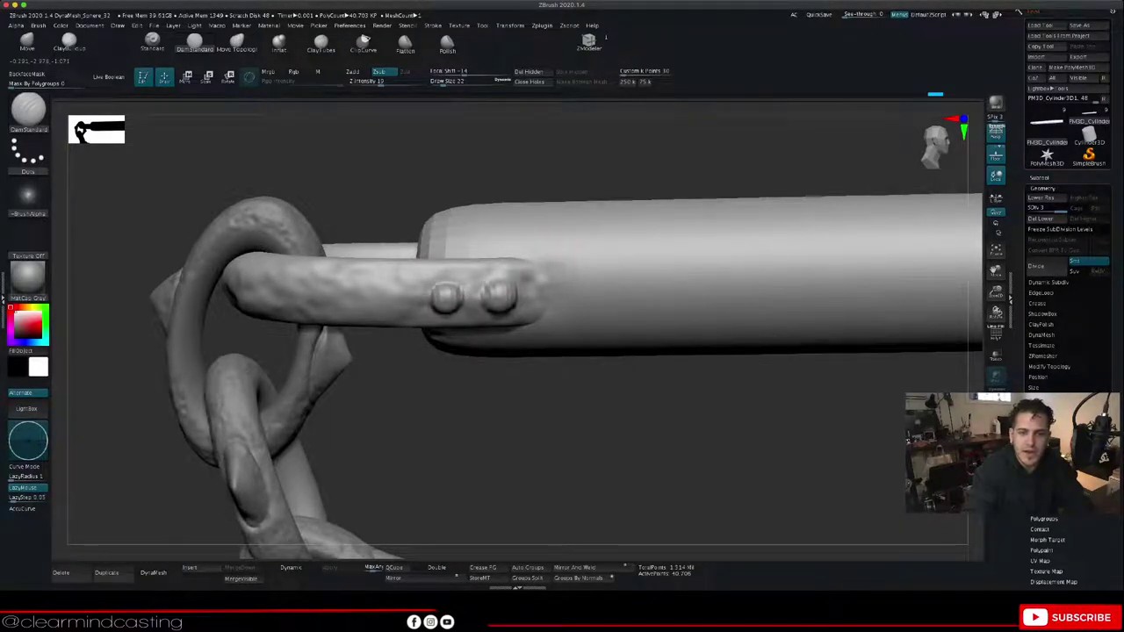
right_click_drag(510, 338, 478, 296)
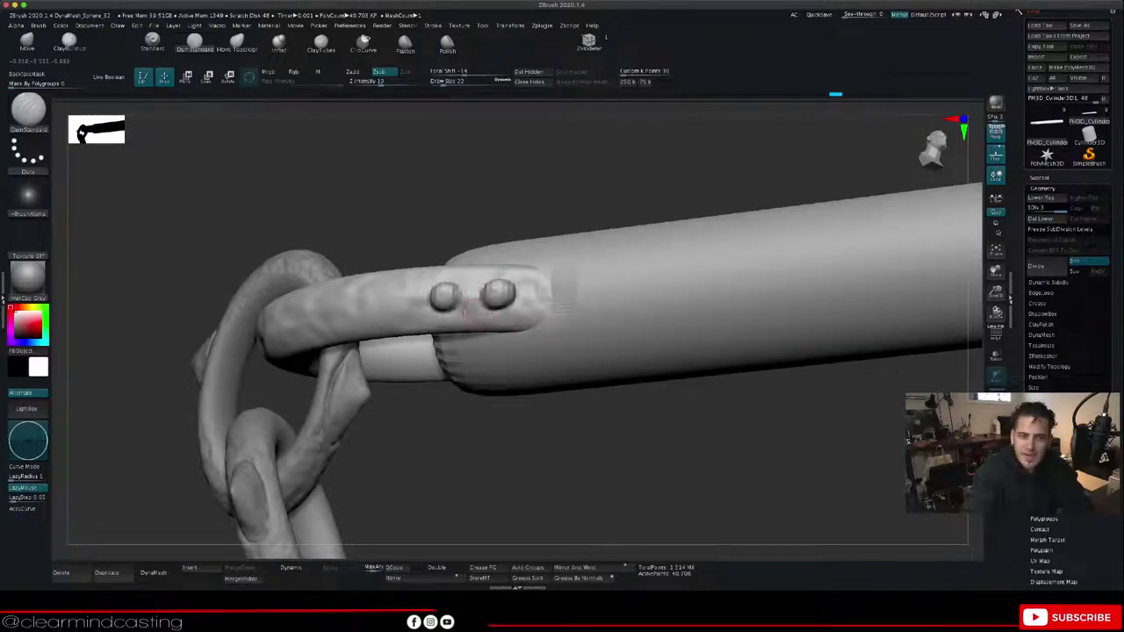
mouse_move(477, 314)
right_mouse_down()
mouse_move(465, 288)
mouse_move(466, 341)
right_mouse_up()
left_click_drag(452, 279, 429, 280)
right_click_drag(478, 180, 456, 238)
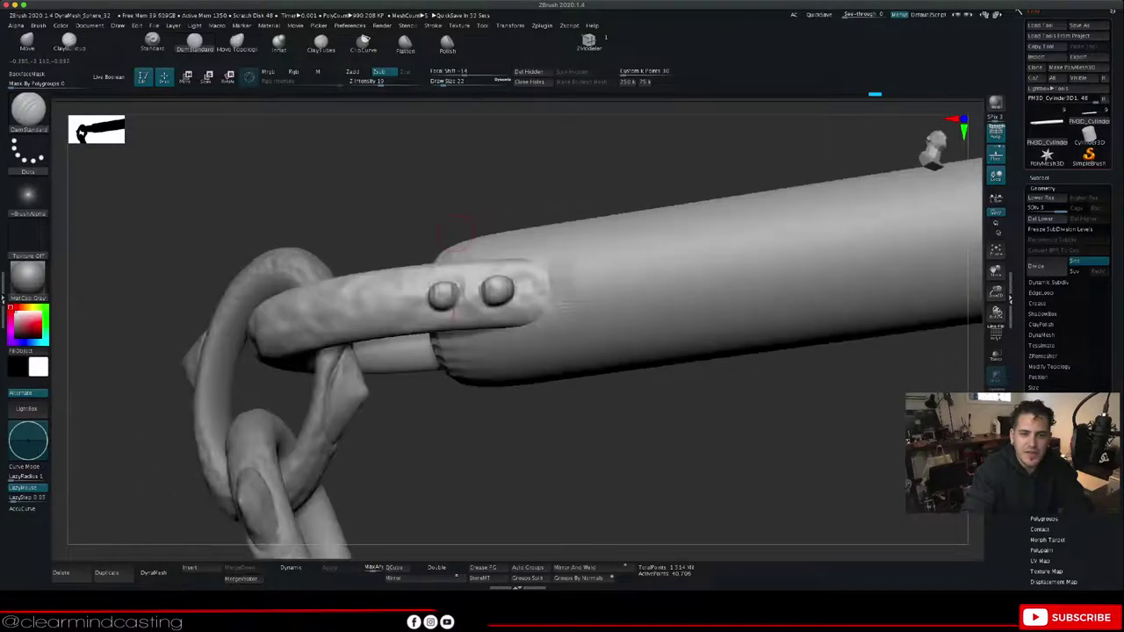
left_click_drag(430, 289, 437, 313)
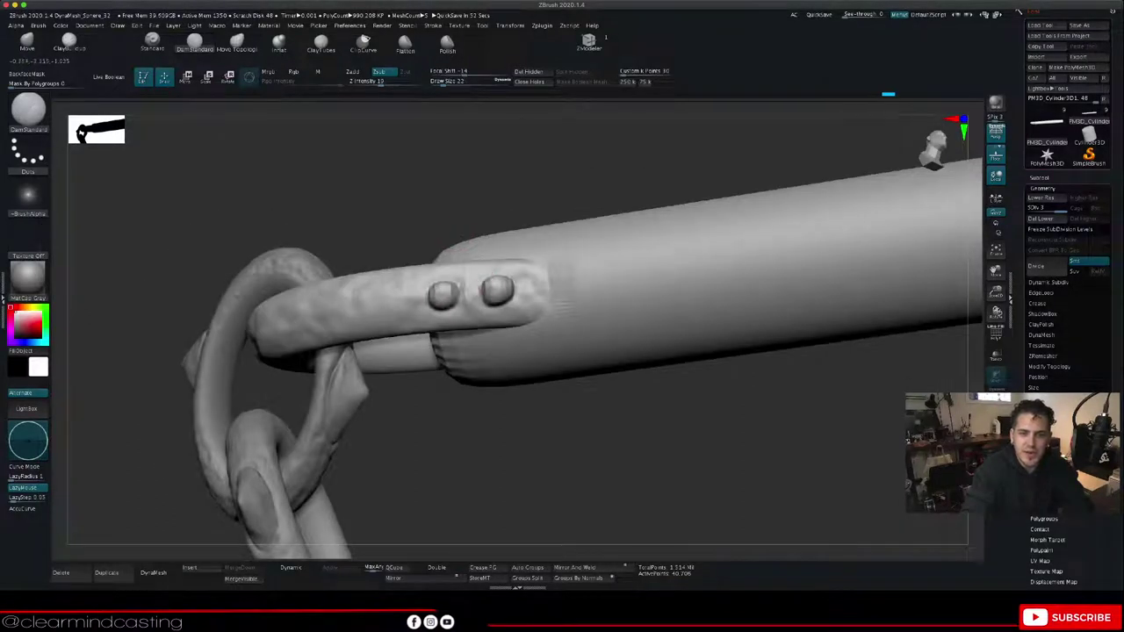
right_click_drag(499, 204, 507, 271)
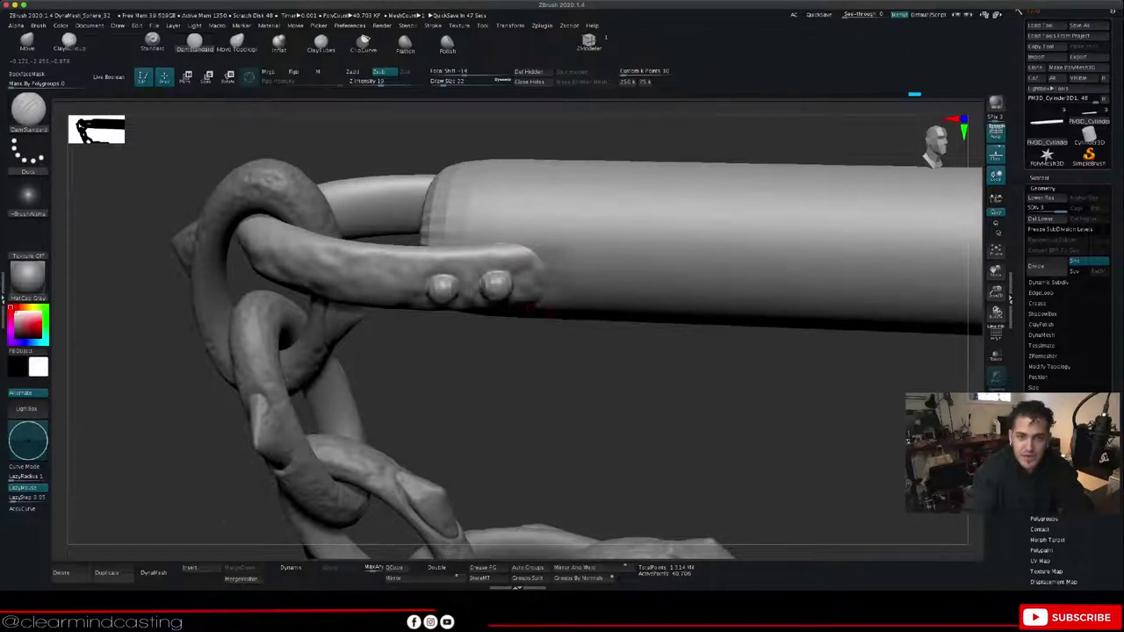
right_click_drag(530, 308, 512, 142)
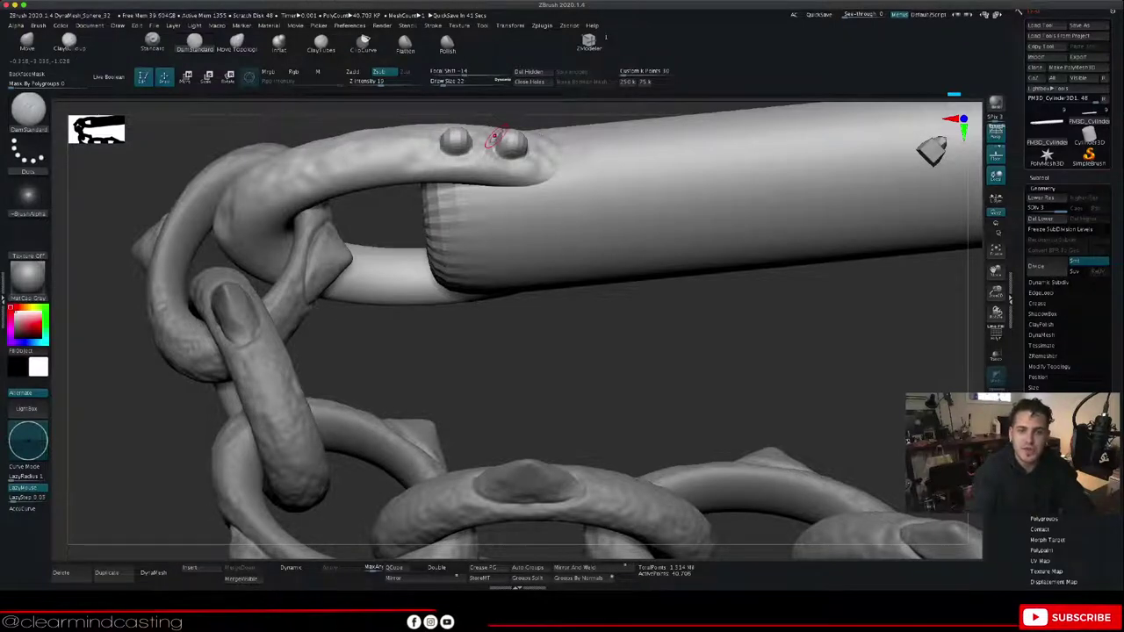
right_click_drag(601, 413, 626, 428)
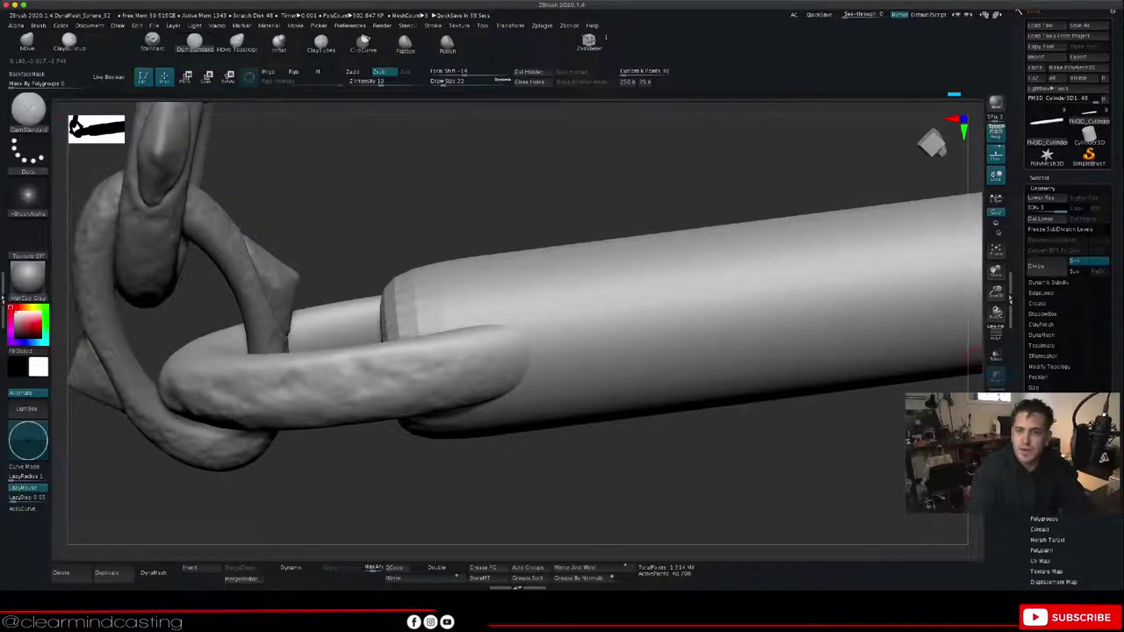
Step: Build up two round rivets side by side with the Clay brush on the handle end of the connecting ring's opposite arm
left_click_drag(976, 358, 1007, 357)
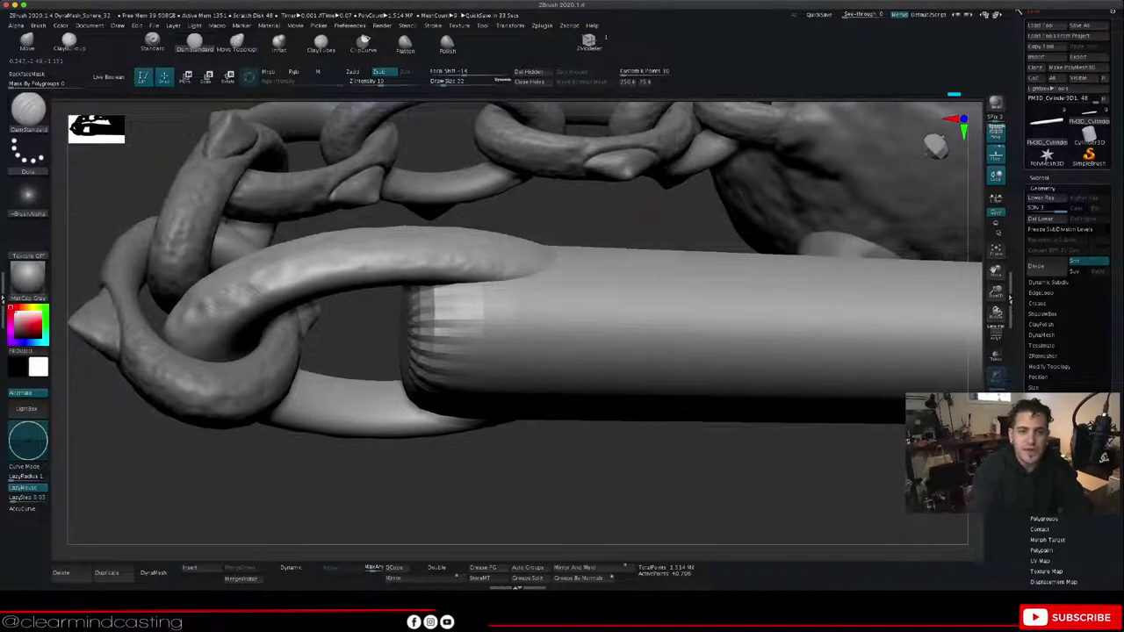
left_click_drag(650, 189, 651, 234)
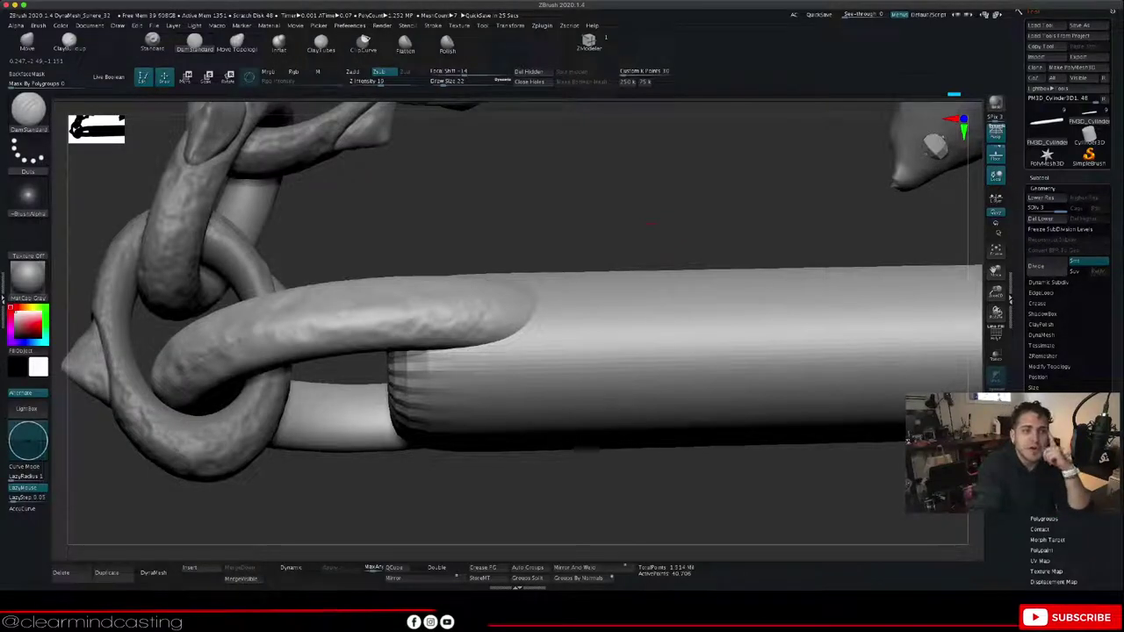
left_click(28, 109)
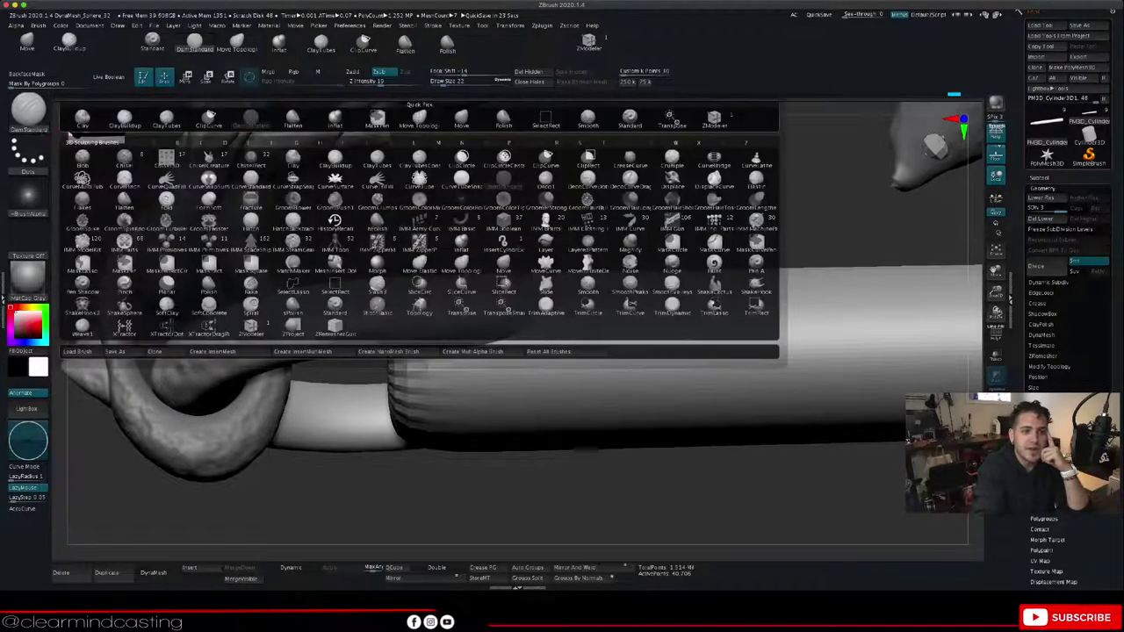
left_click(292, 159)
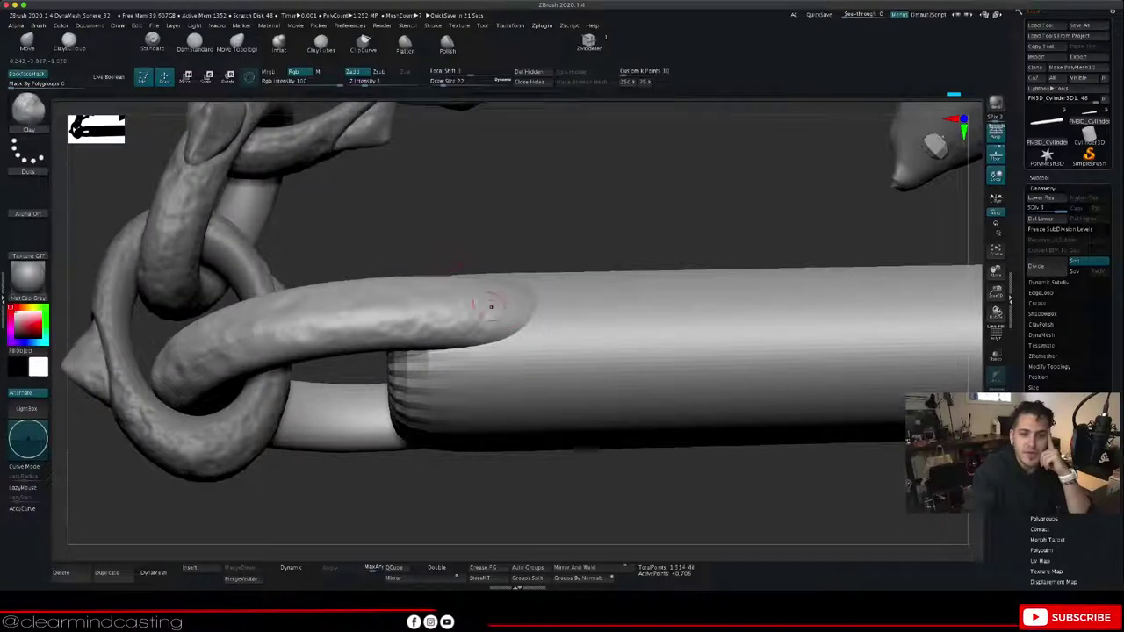
mouse_move(484, 293)
left_mouse_down()
mouse_move(495, 298)
mouse_move(481, 301)
left_mouse_up()
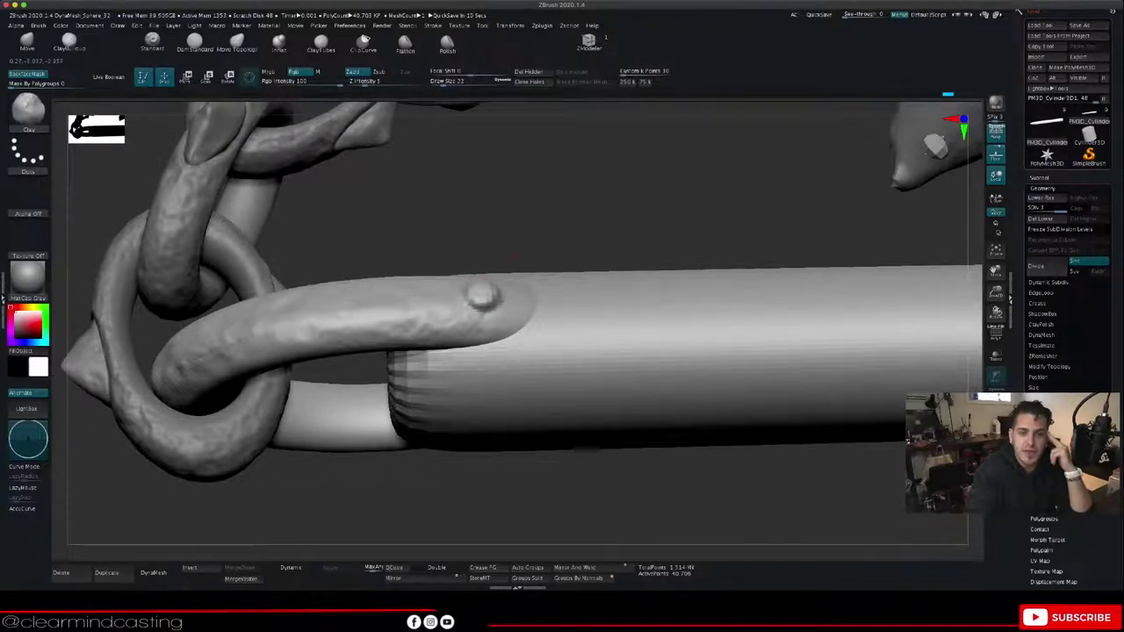
left_click_drag(505, 220, 492, 299)
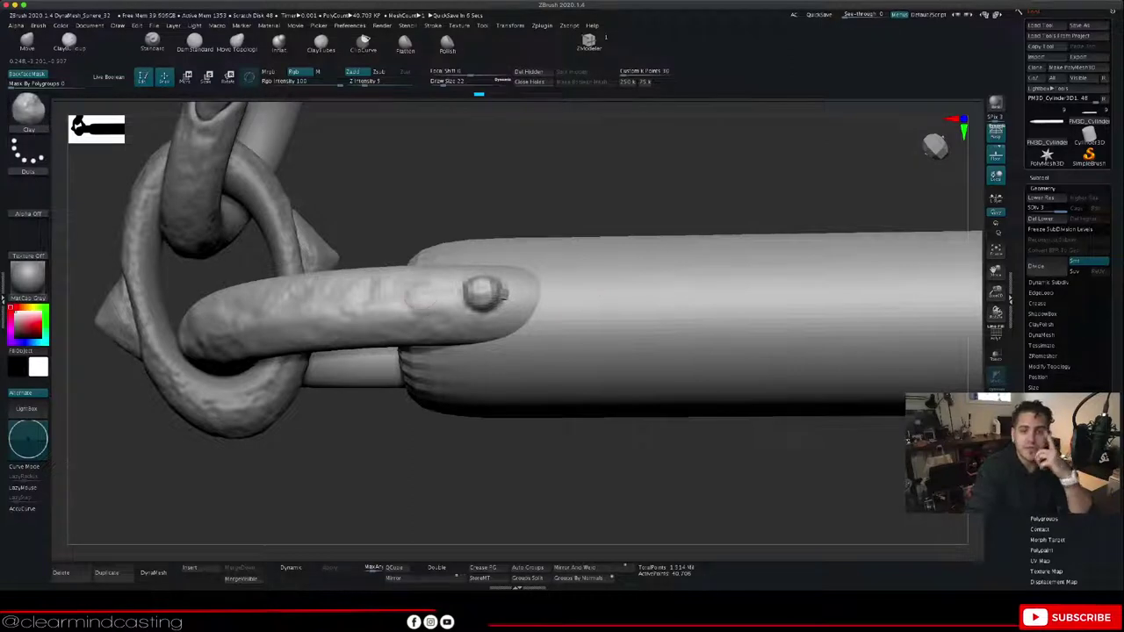
left_click(421, 295)
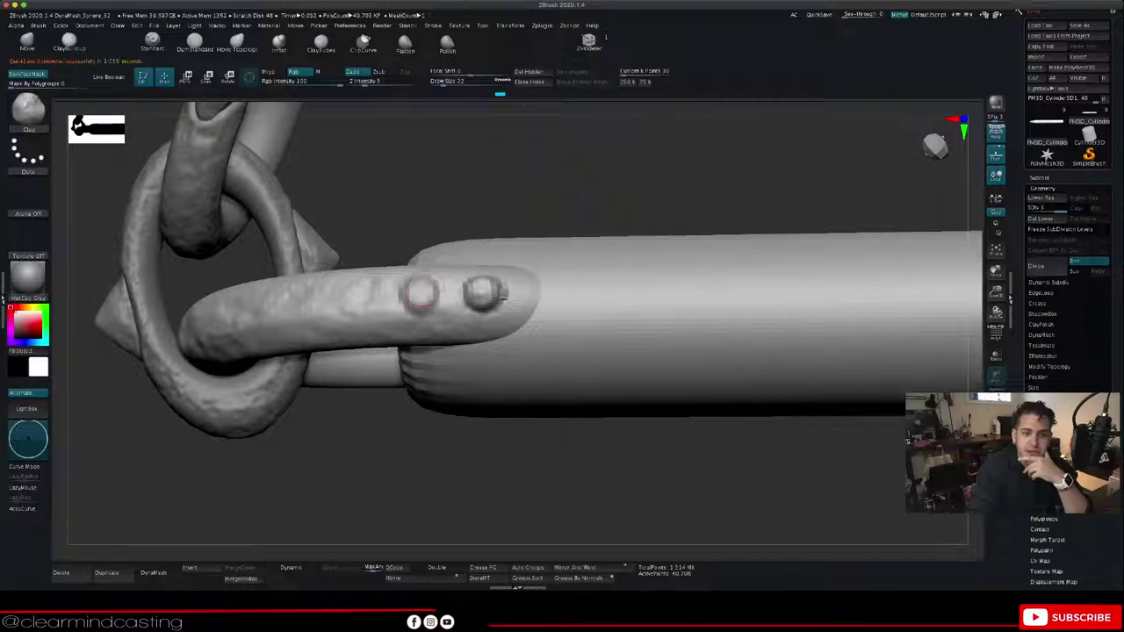
left_click(421, 294)
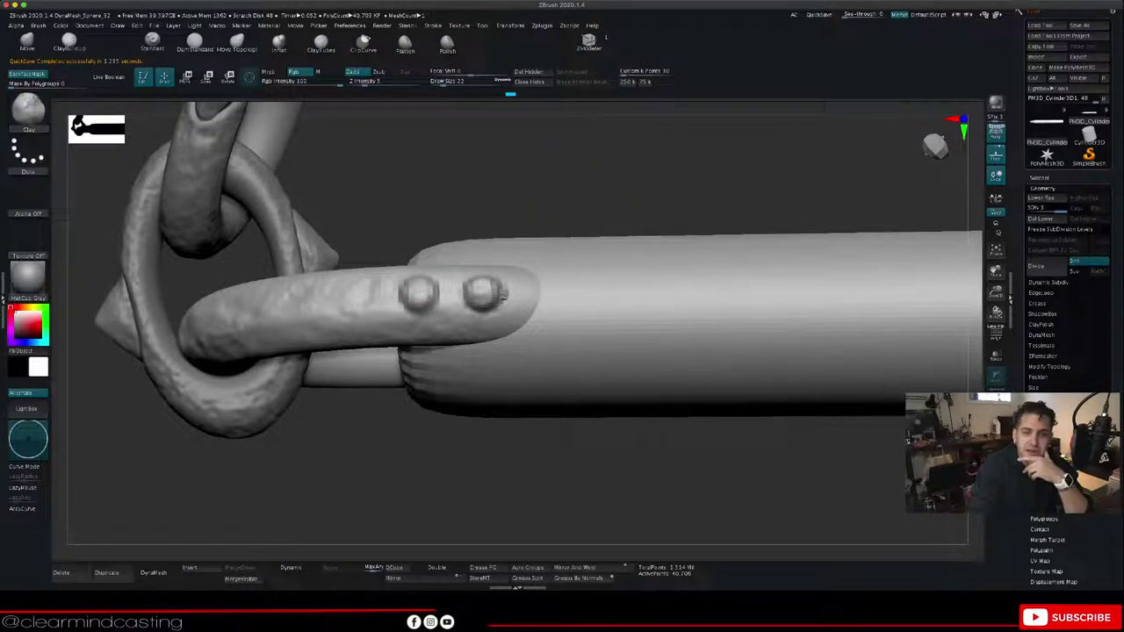
Step: Carve around the end rivet on this arm with the DamStandard brush and smooth the rough spot beside its base
left_click_drag(518, 172, 515, 206)
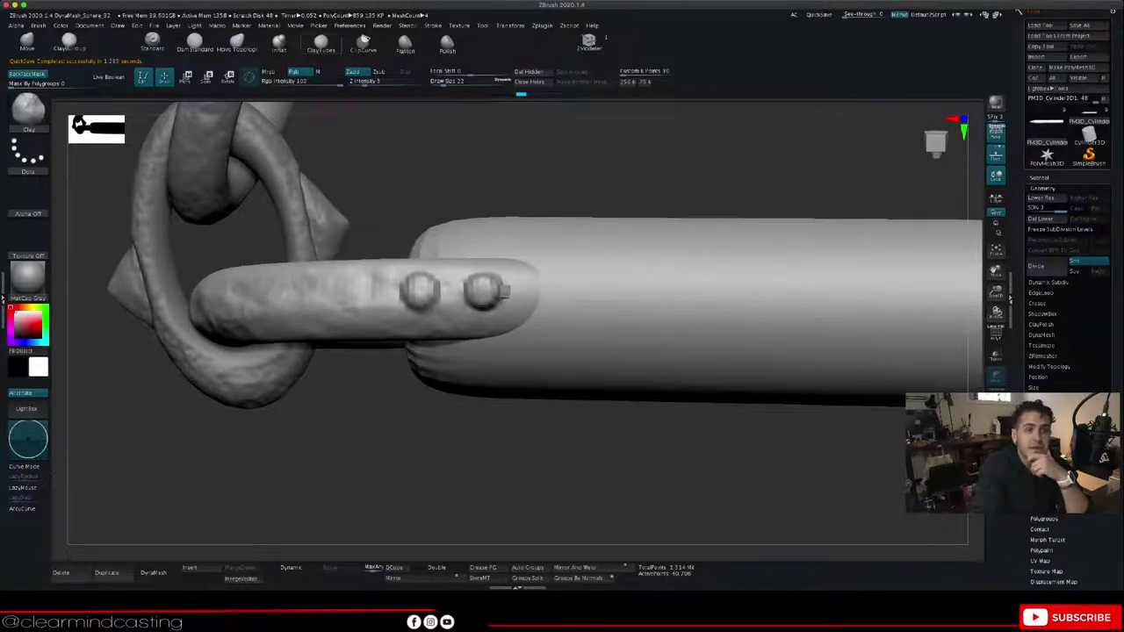
left_click(195, 44)
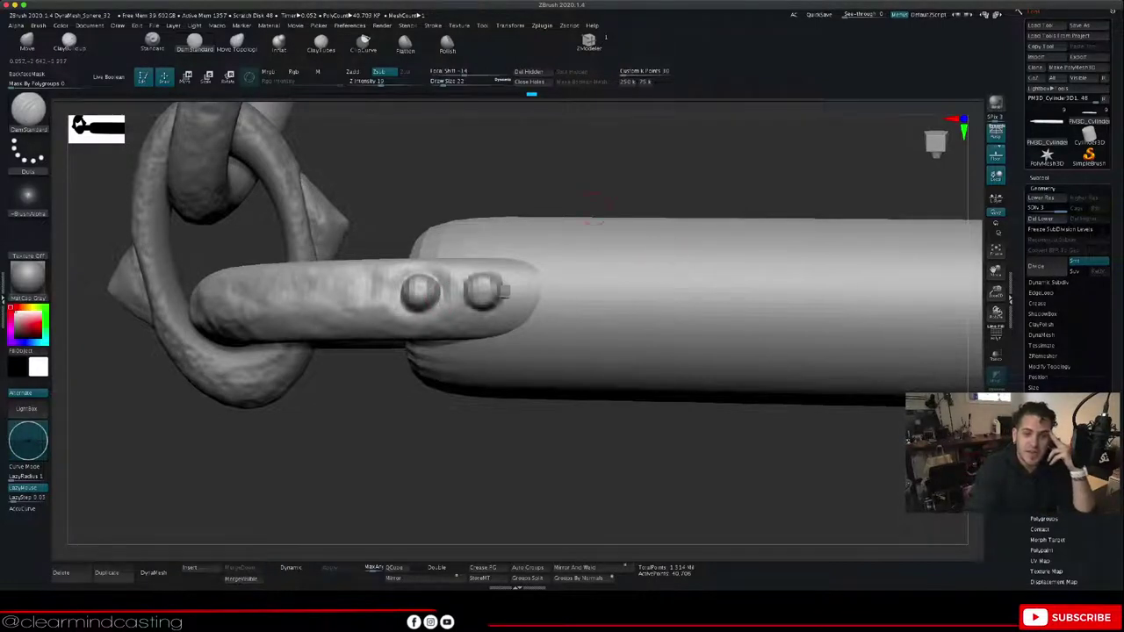
mouse_move(676, 188)
left_mouse_down()
mouse_move(720, 158)
mouse_move(702, 167)
left_mouse_up()
right_click_drag(504, 299, 495, 271)
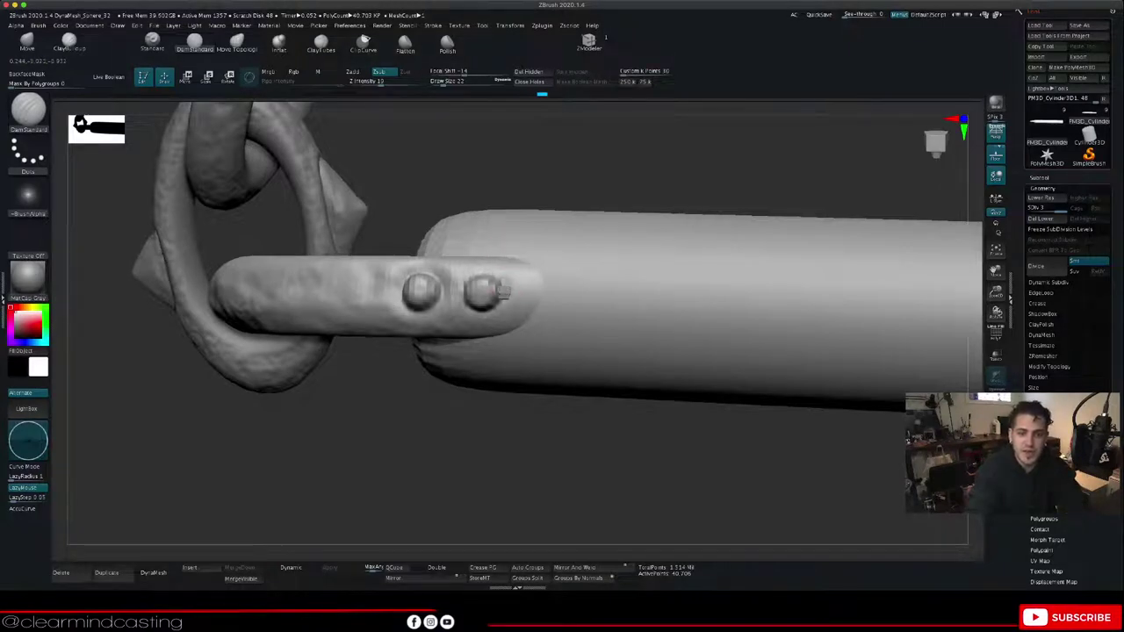
key("ctrl+z")
left_click_drag(517, 292, 503, 287)
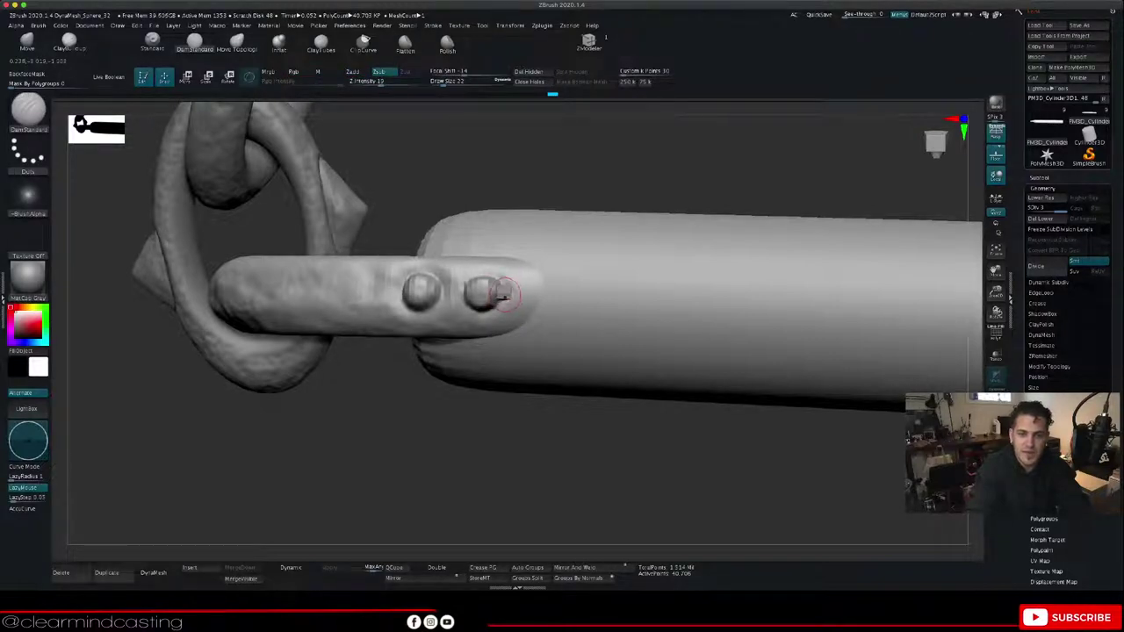
key("shift")
key("shift")
left_click_drag(503, 293, 494, 283, "shift")
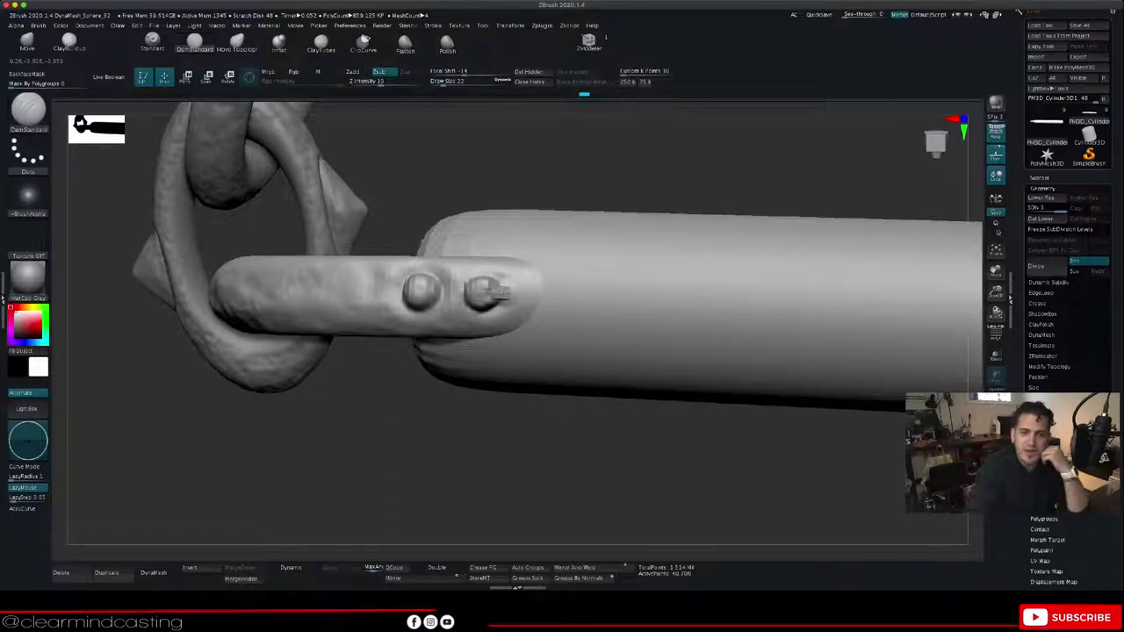
Step: Switch back to the Clay brush and touch up the rivet nearest the arm's tip
mouse_move(506, 281)
right_mouse_down()
mouse_move(570, 211)
mouse_move(511, 280)
mouse_move(542, 220)
mouse_move(537, 252)
right_mouse_up()
left_click(28, 110)
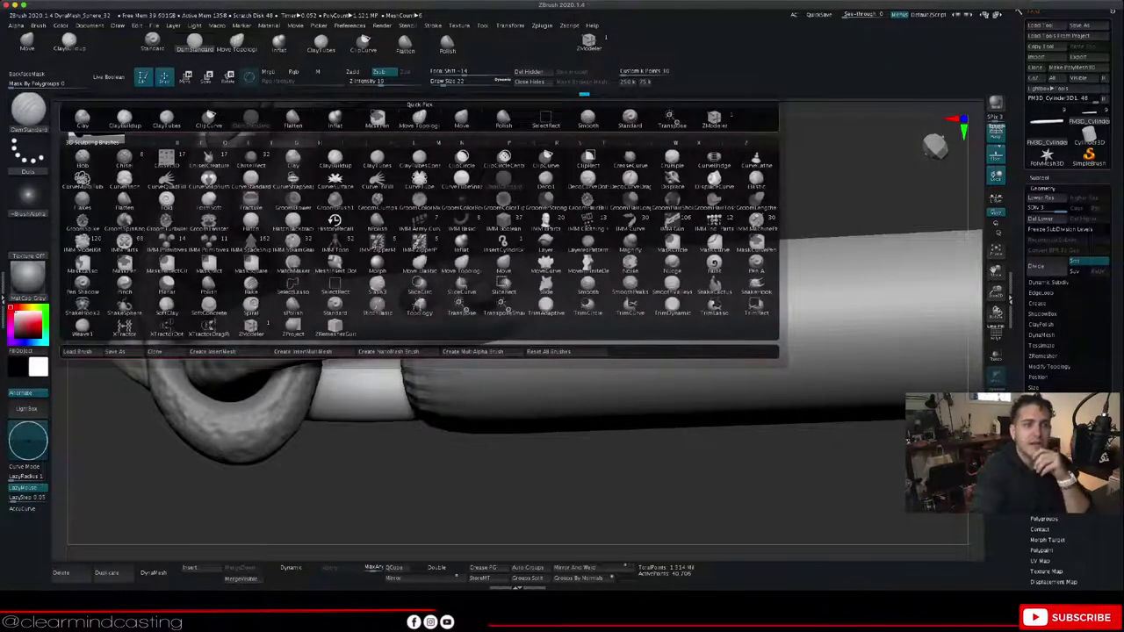
left_click(82, 119)
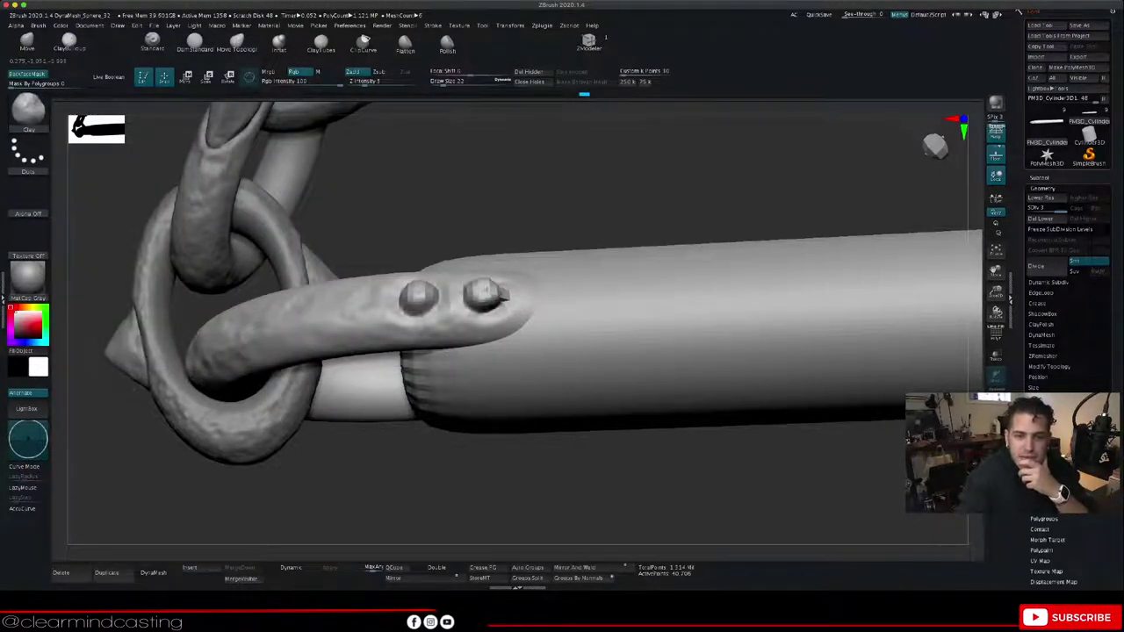
right_click_drag(485, 291, 504, 292)
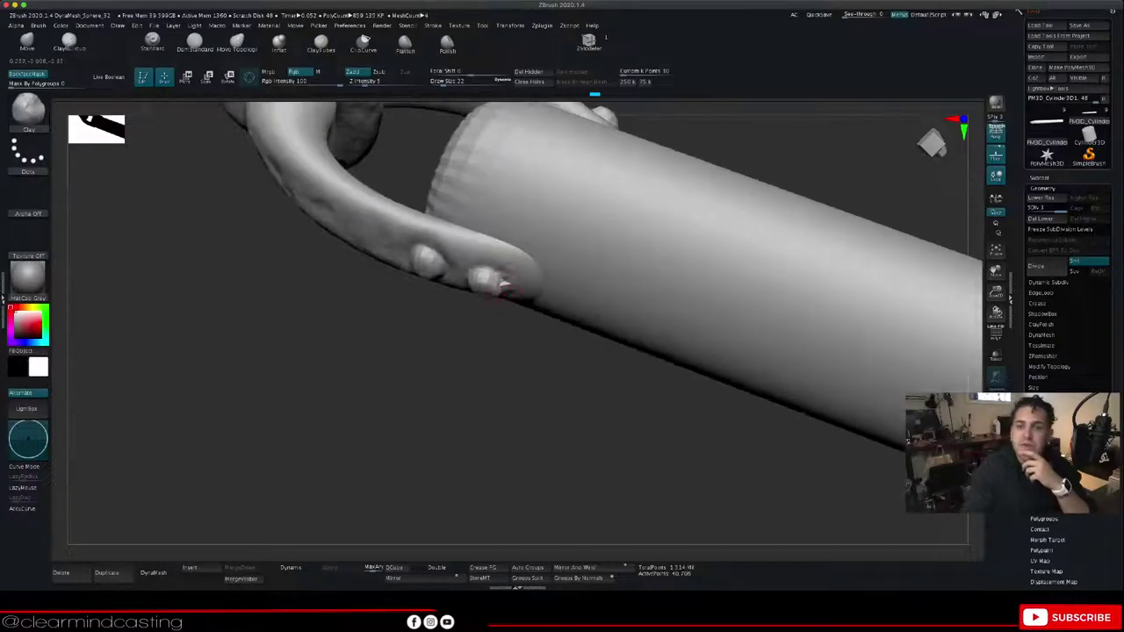
Step: Examine the riveted arms on both sides of the handle and the overall shape of the flail
left_click_drag(761, 474, 465, 369)
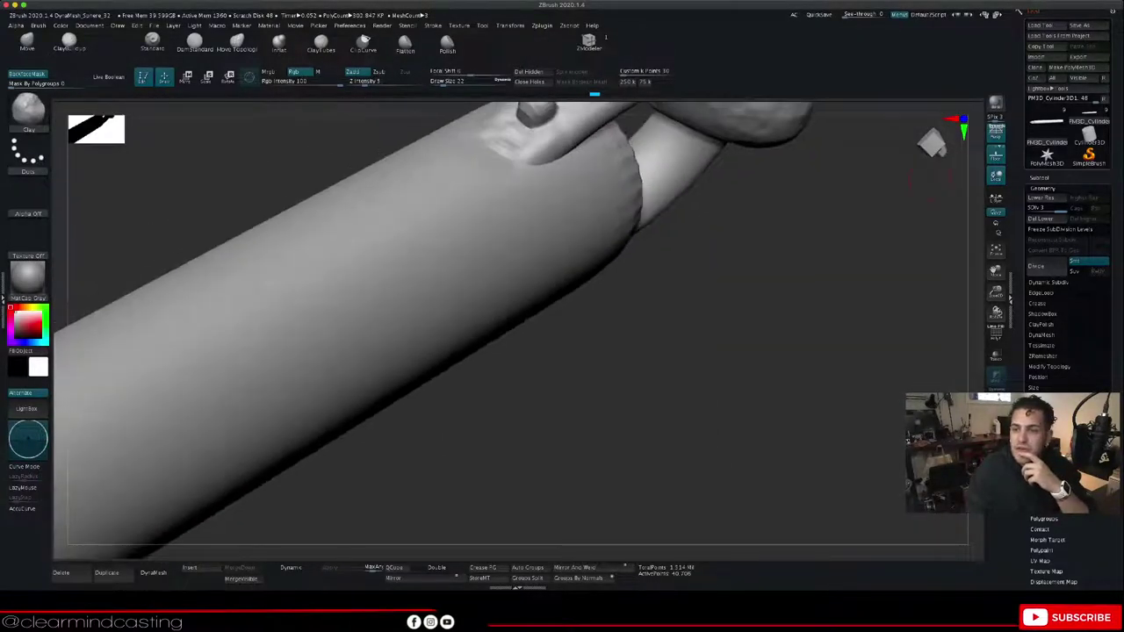
left_click_drag(996, 270, 883, 395)
left_click_drag(772, 439, 751, 400)
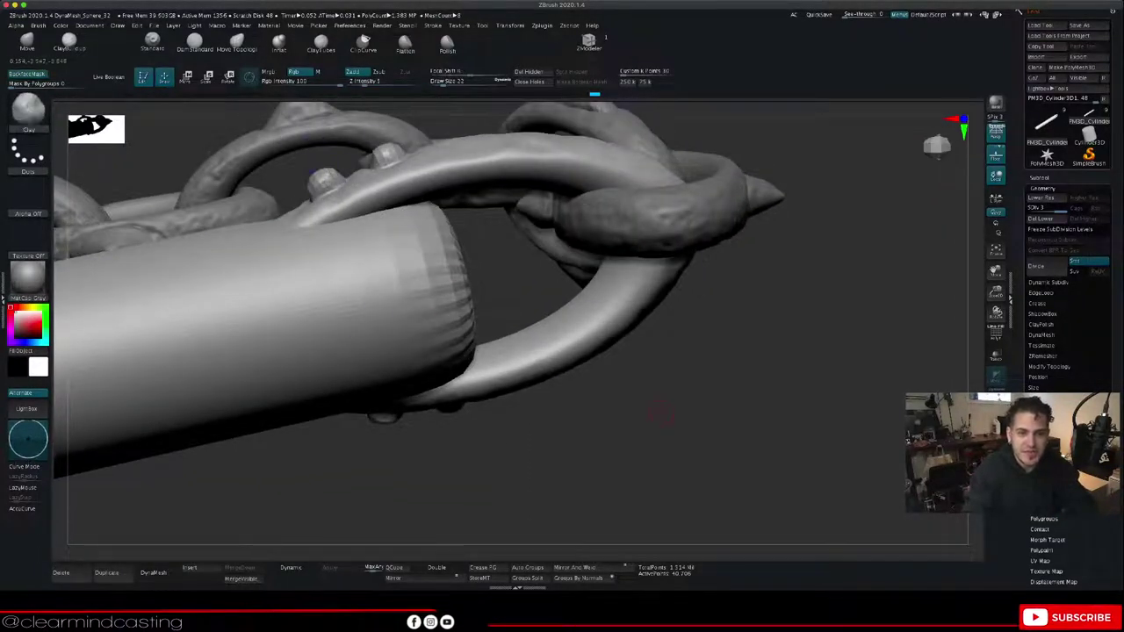
mouse_move(662, 415)
left_mouse_down()
mouse_move(665, 347)
mouse_move(660, 402)
left_mouse_up()
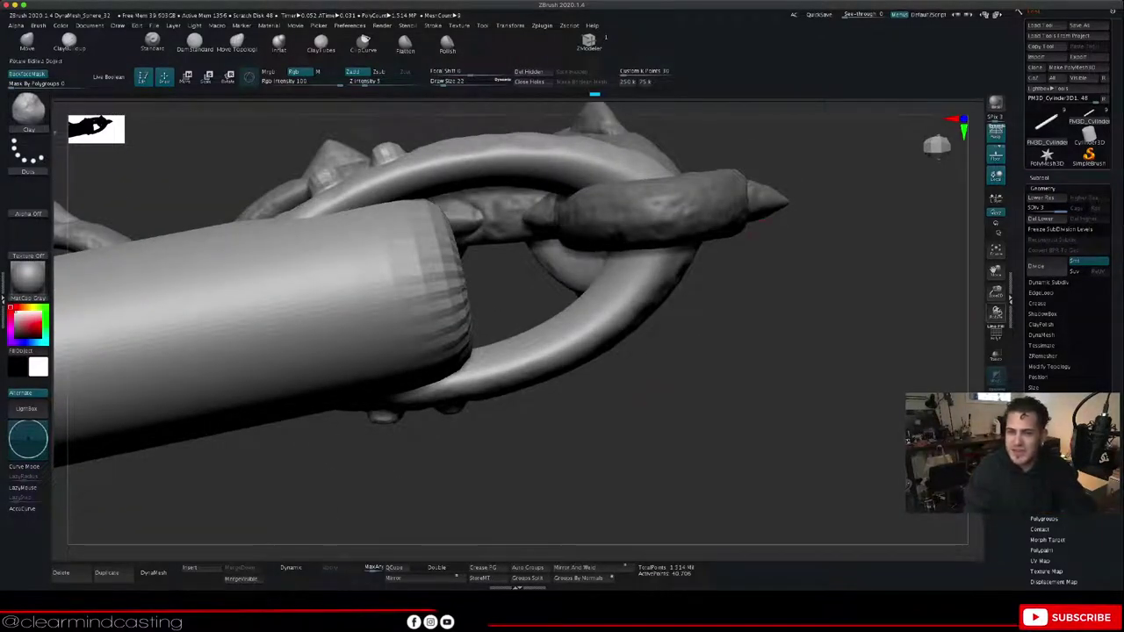
left_click_drag(995, 291, 994, 268)
left_click_drag(658, 395, 615, 303)
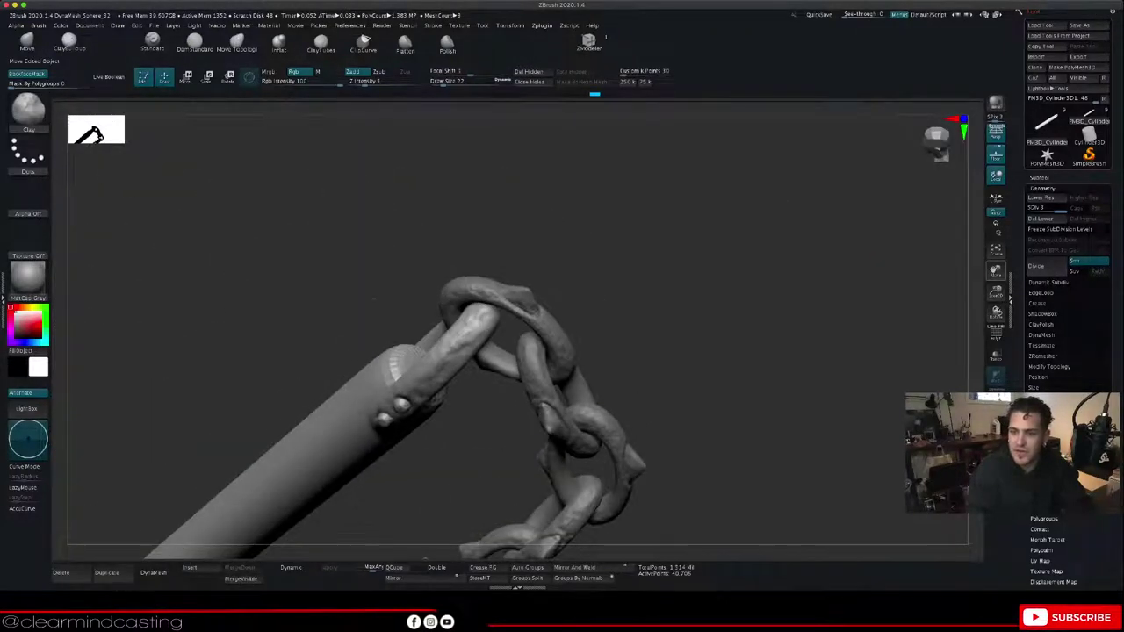
left_click_drag(996, 271, 1024, 123)
left_click_drag(996, 291, 993, 248)
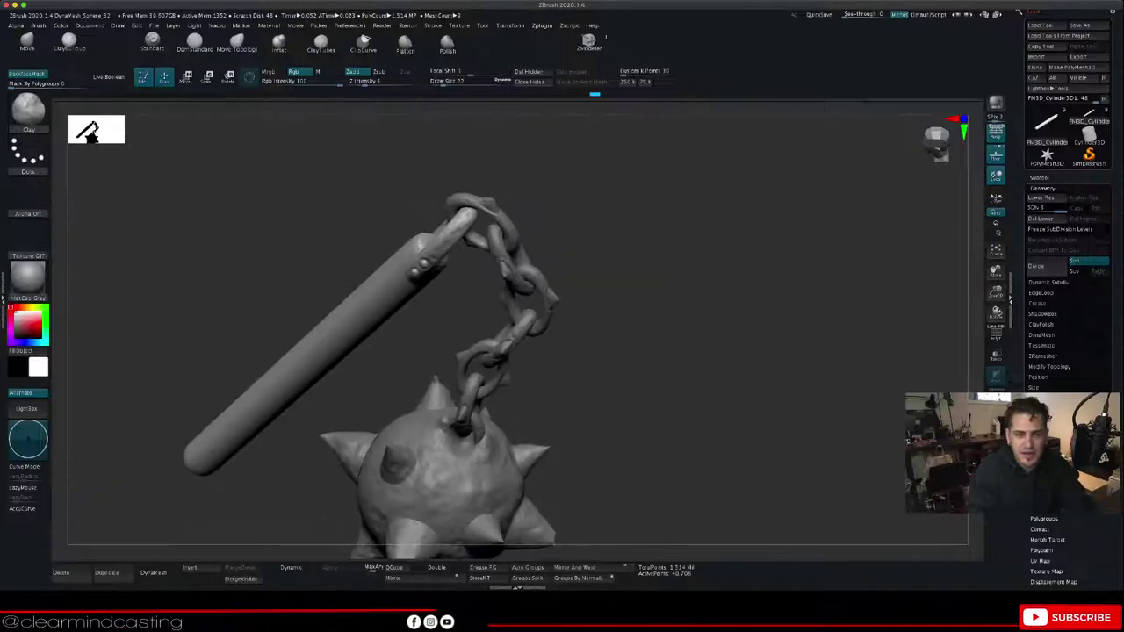
left_click_drag(703, 395, 716, 376)
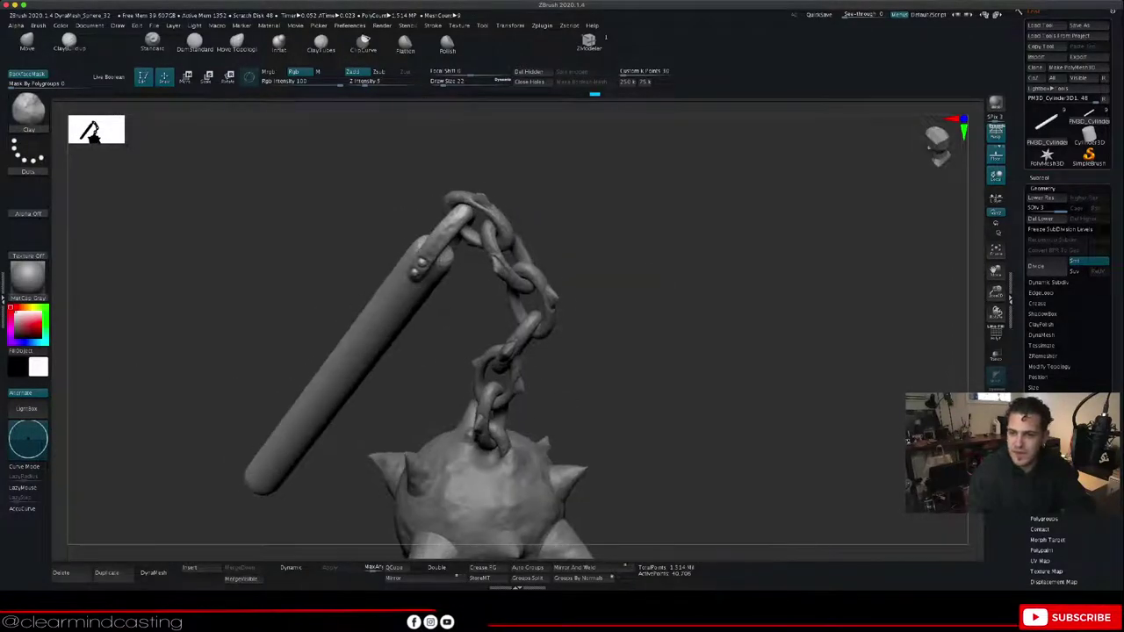
left_click_drag(996, 272, 1066, 199)
left_click_drag(702, 395, 787, 384)
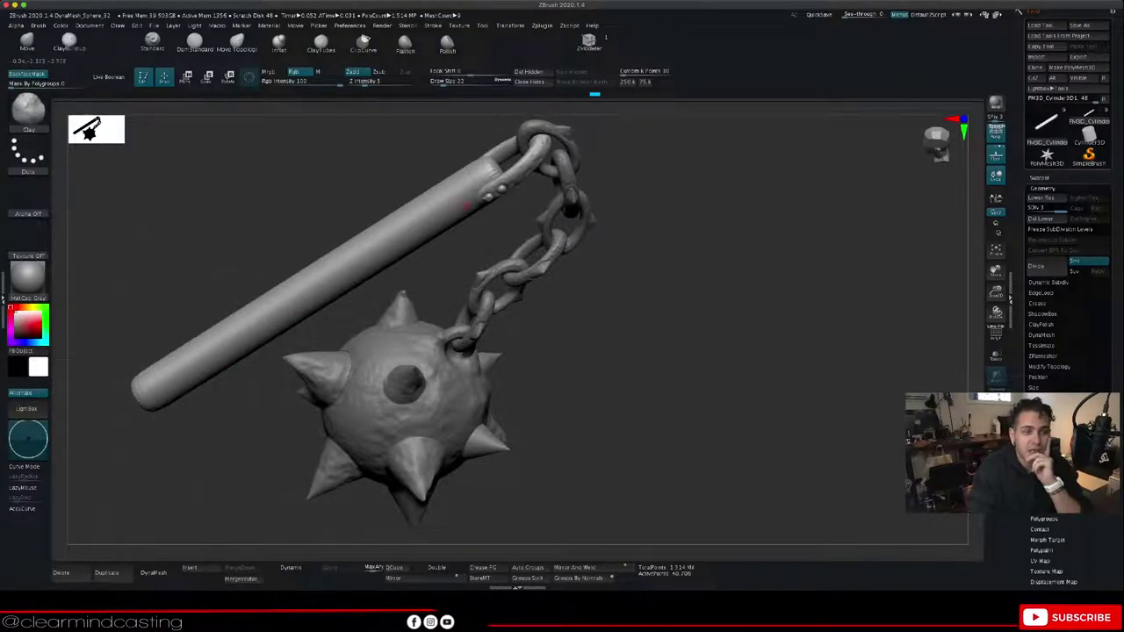
mouse_move(694, 351)
left_mouse_down()
mouse_move(675, 405)
mouse_move(699, 332)
mouse_move(708, 339)
left_mouse_up()
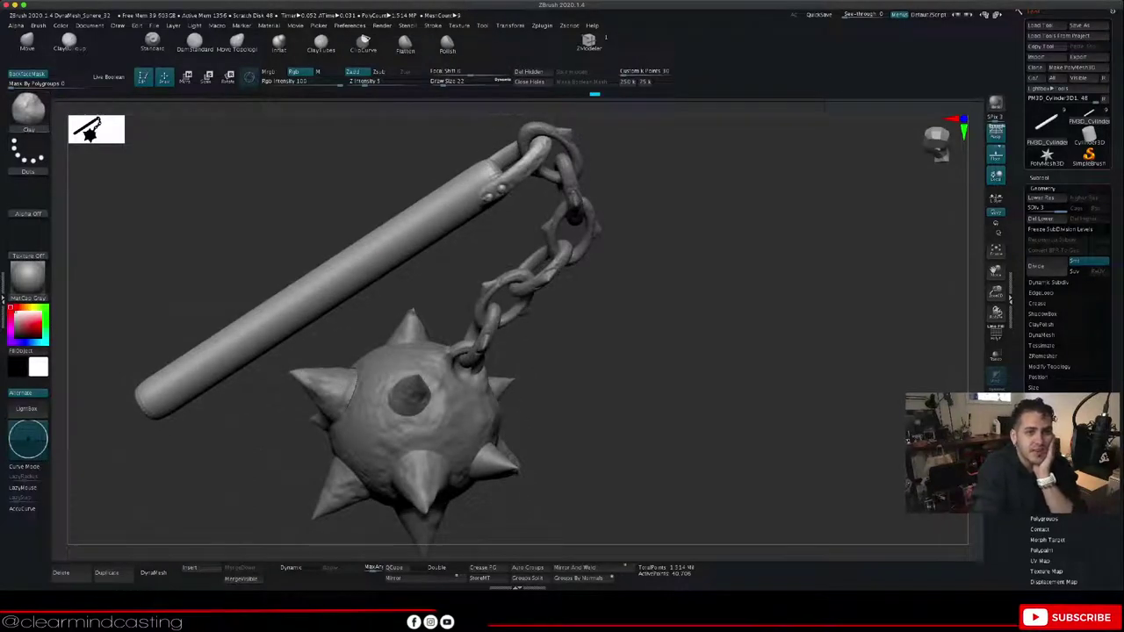
Step: Select the DamStandard brush and review the plain handle against the chain and spiked ball from several angles
left_click(194, 42)
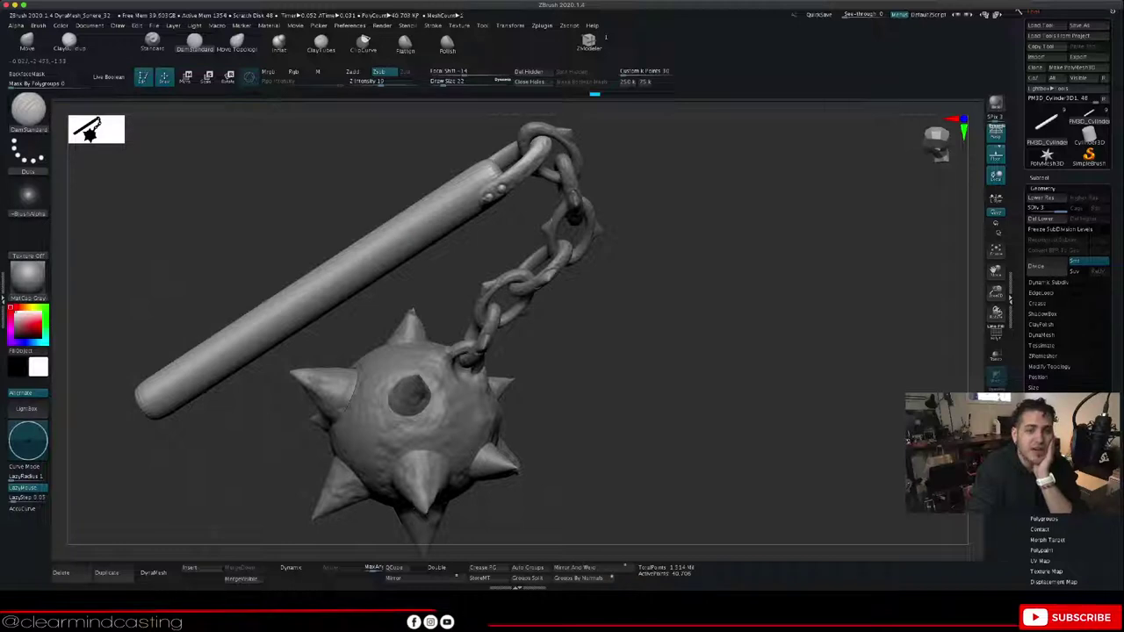
left_click_drag(379, 147, 400, 193)
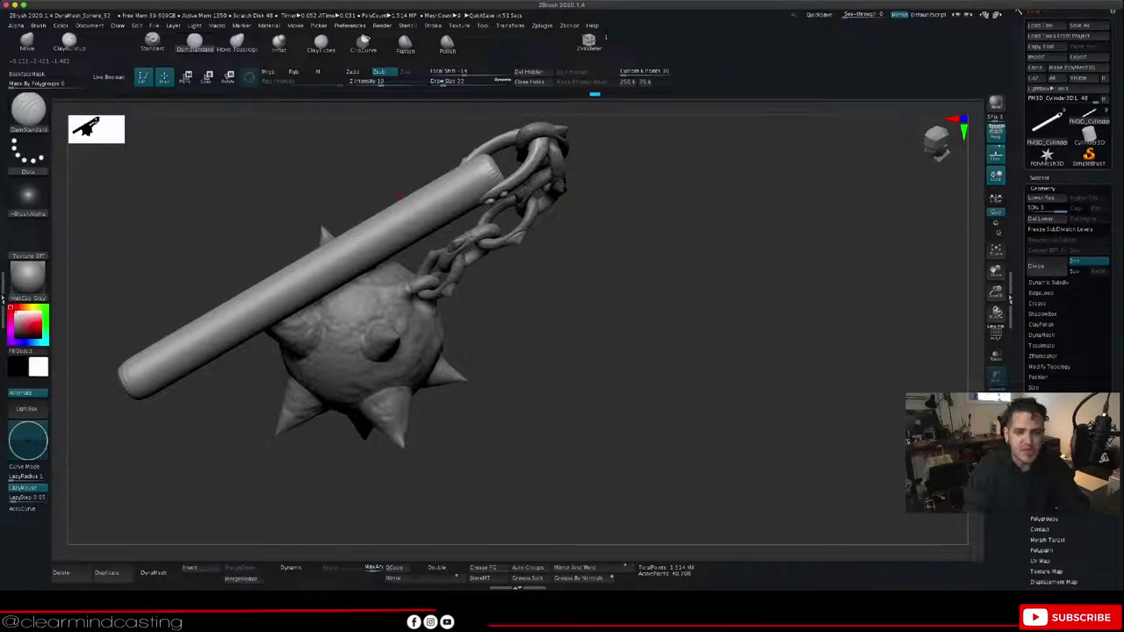
mouse_move(391, 186)
left_mouse_down()
mouse_move(400, 114)
mouse_move(400, 162)
mouse_move(404, 145)
mouse_move(360, 176)
mouse_move(379, 152)
left_mouse_up()
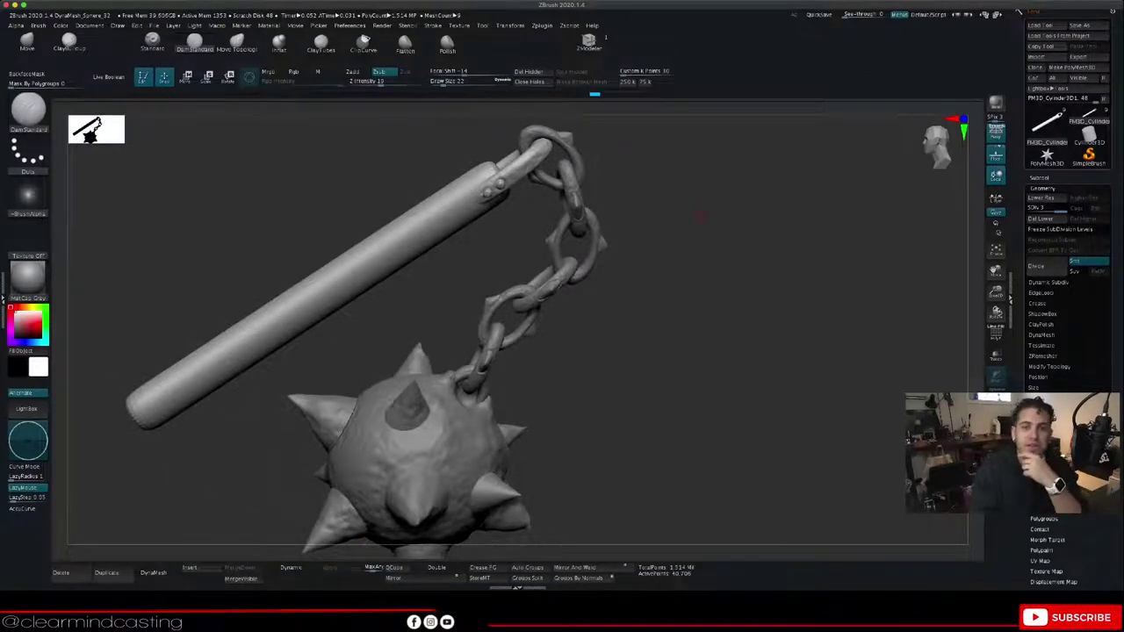
left_click_drag(746, 352, 680, 351)
left_click_drag(996, 271, 1054, 219)
left_click_drag(996, 292, 979, 254)
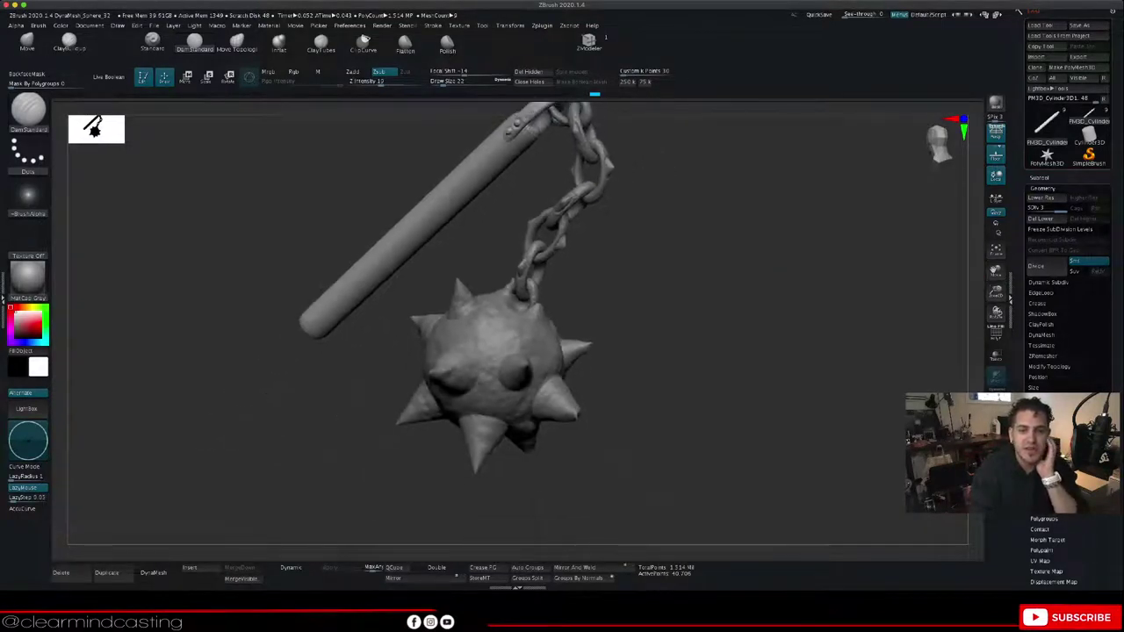
mouse_move(747, 352)
left_mouse_down()
mouse_move(637, 351)
mouse_move(702, 386)
mouse_move(750, 356)
left_mouse_up()
left_click_drag(995, 272, 999, 332)
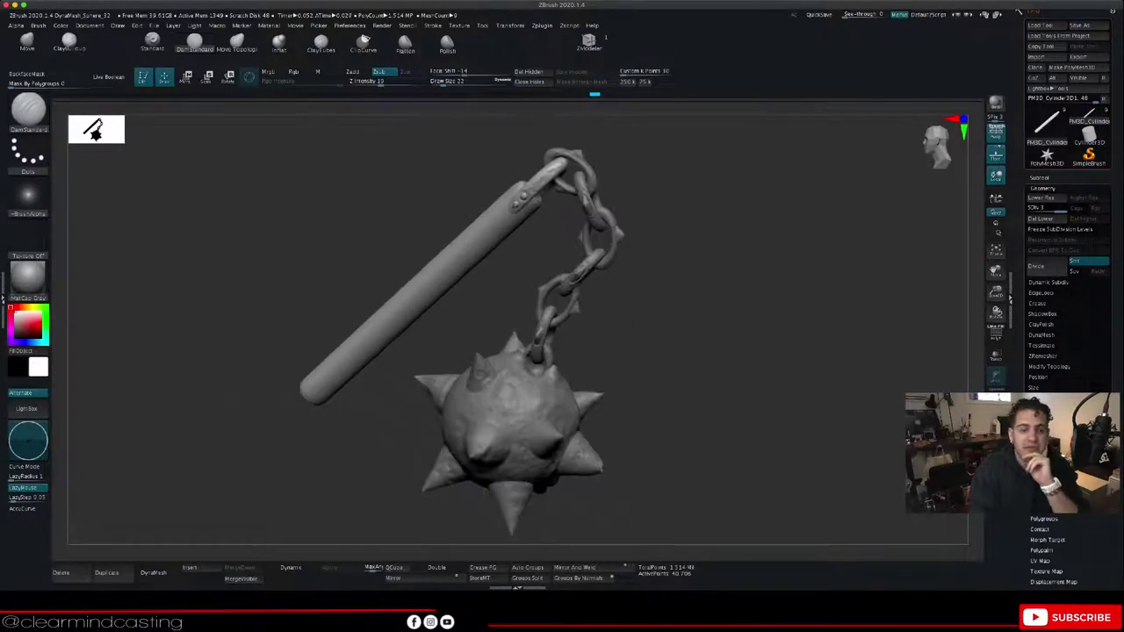
left_click_drag(746, 351, 716, 399)
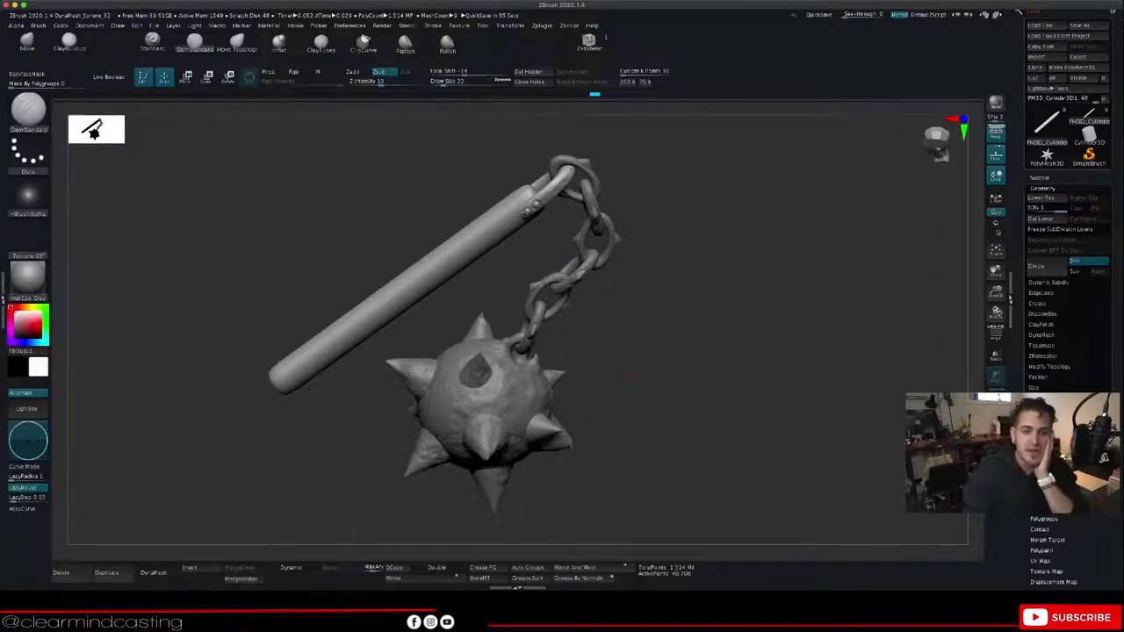
left_click_drag(626, 377, 654, 291)
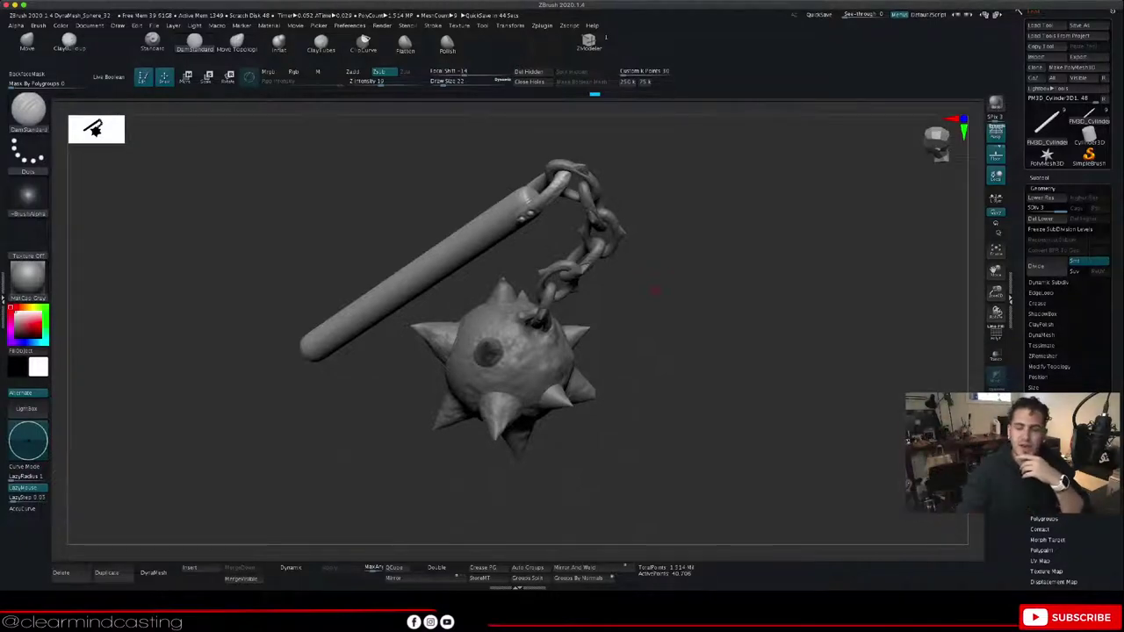
mouse_move(746, 377)
left_mouse_down()
mouse_move(834, 330)
mouse_move(772, 333)
mouse_move(742, 356)
left_mouse_up()
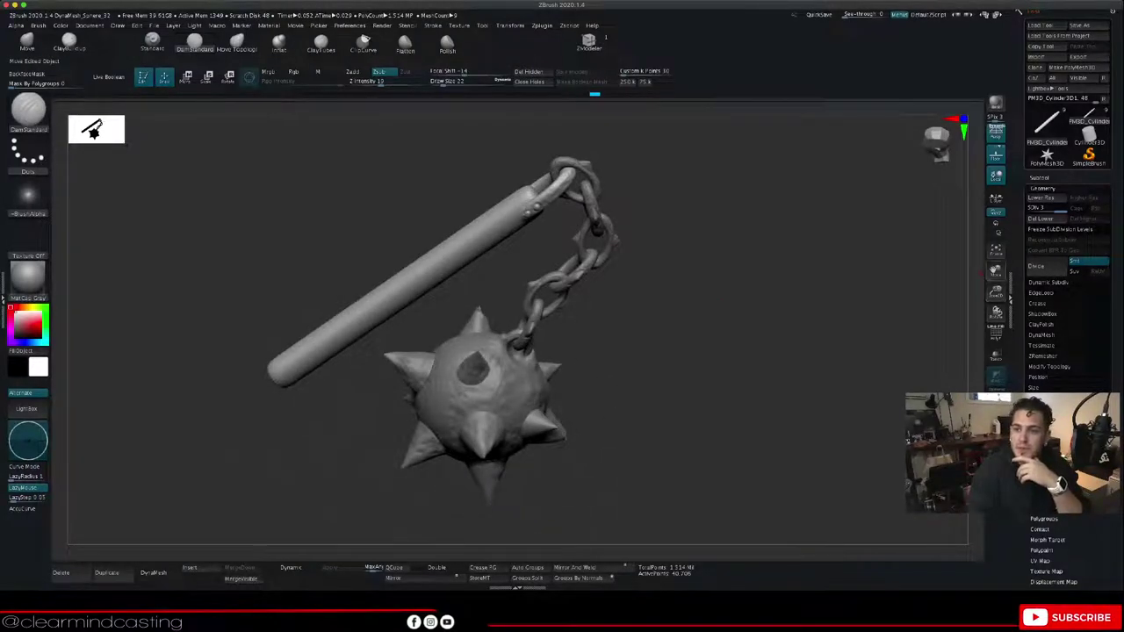
Step: Try to smooth the faceted edge at the chain end of the handle
mouse_move(996, 292)
left_mouse_down()
mouse_move(995, 347)
mouse_move(978, 323)
mouse_move(966, 329)
mouse_move(996, 302)
mouse_move(866, 394)
left_mouse_up()
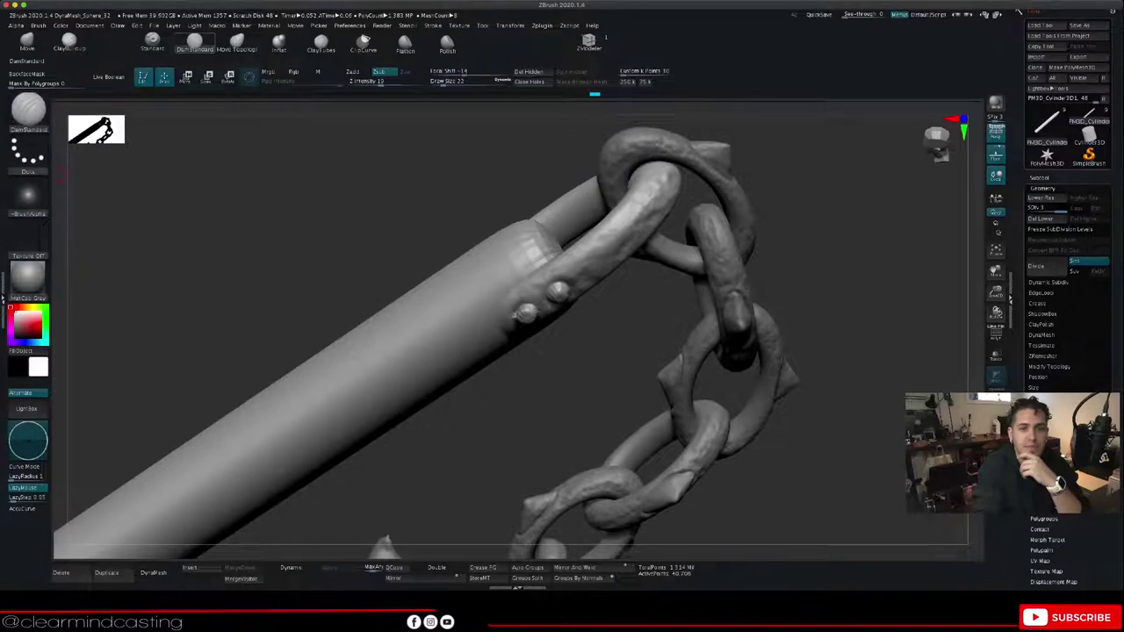
left_click_drag(595, 353, 544, 307)
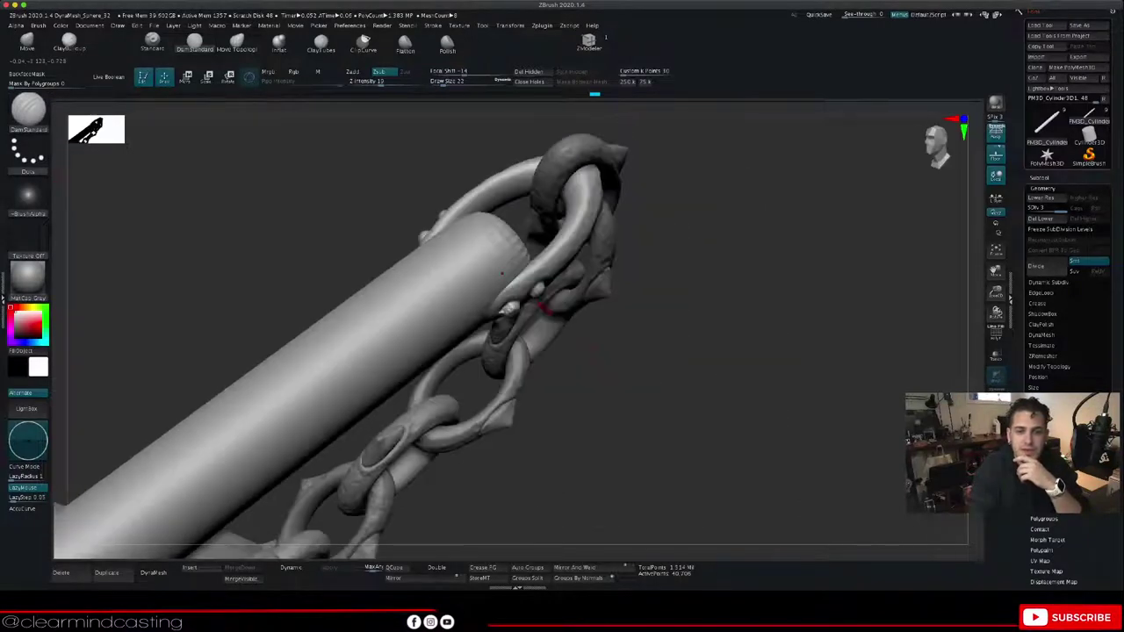
mouse_move(509, 308)
right_mouse_down()
mouse_move(654, 321)
mouse_move(522, 303)
right_mouse_up()
mouse_move(215, 412)
left_mouse_down()
mouse_move(116, 440)
mouse_move(149, 448)
mouse_move(193, 400)
mouse_move(149, 391)
left_mouse_up()
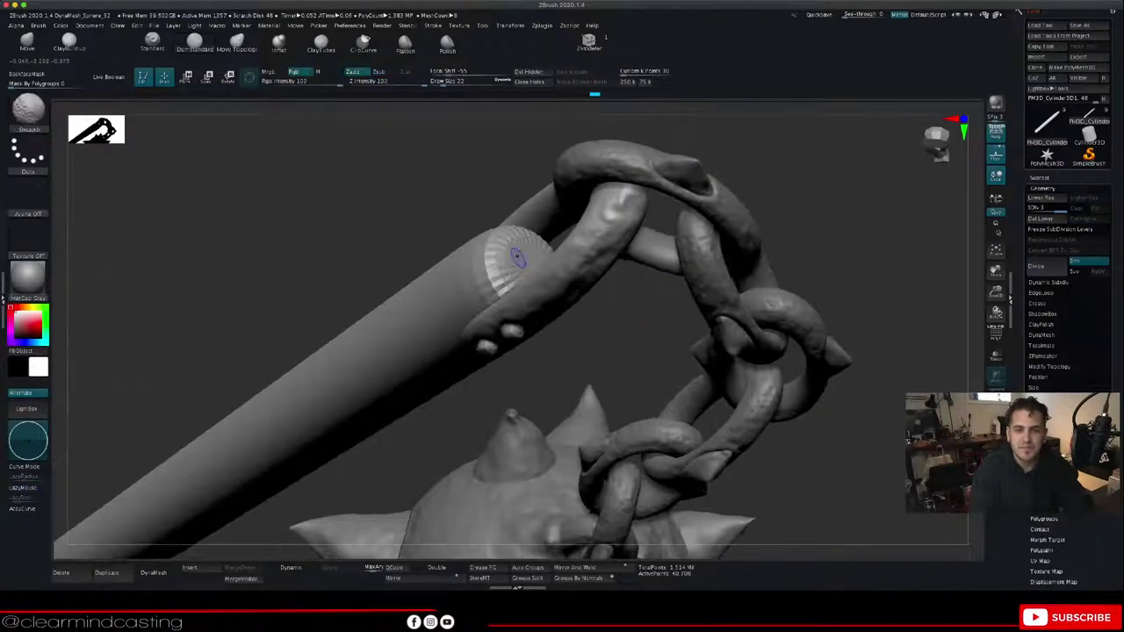
left_click_drag(510, 256, 498, 268, "shift")
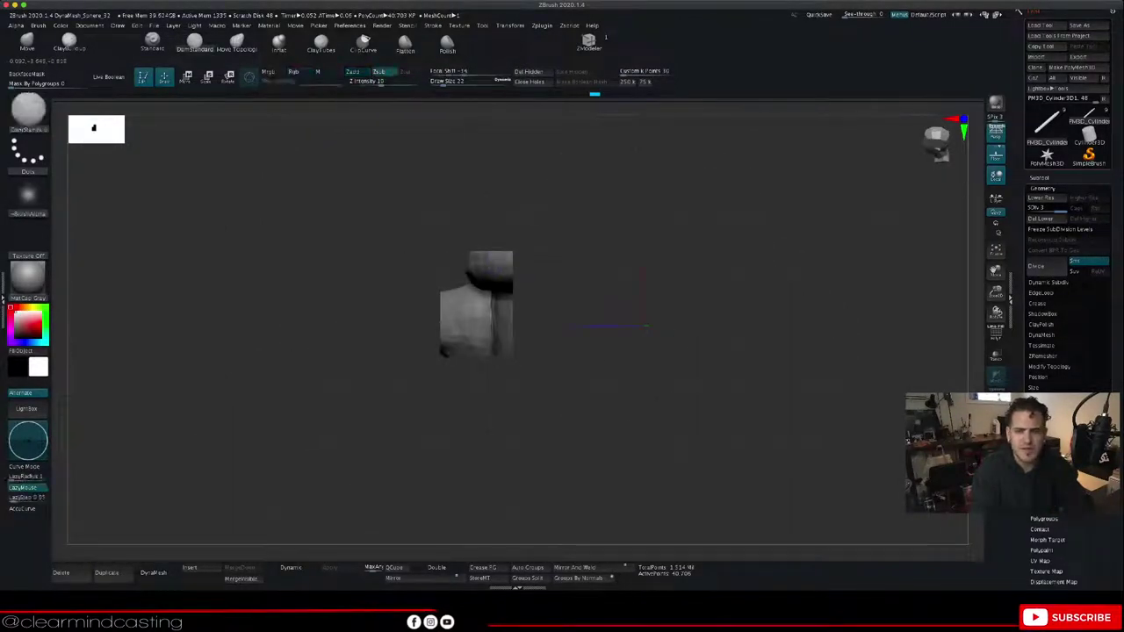
left_click(550, 271, "ctrl+shift")
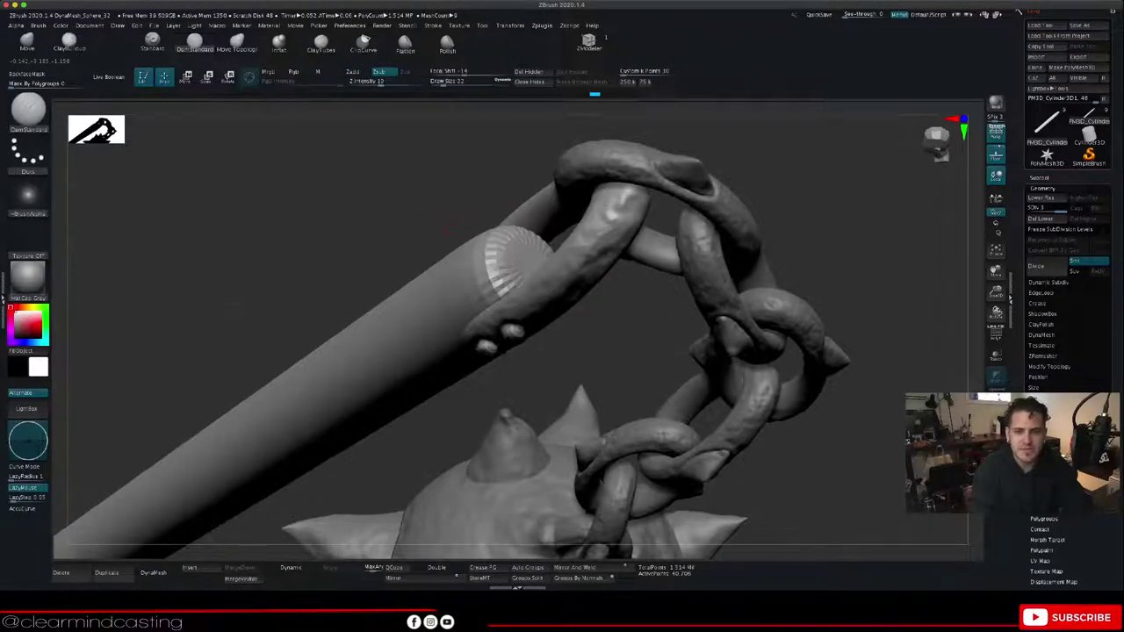
left_click_drag(447, 231, 437, 225)
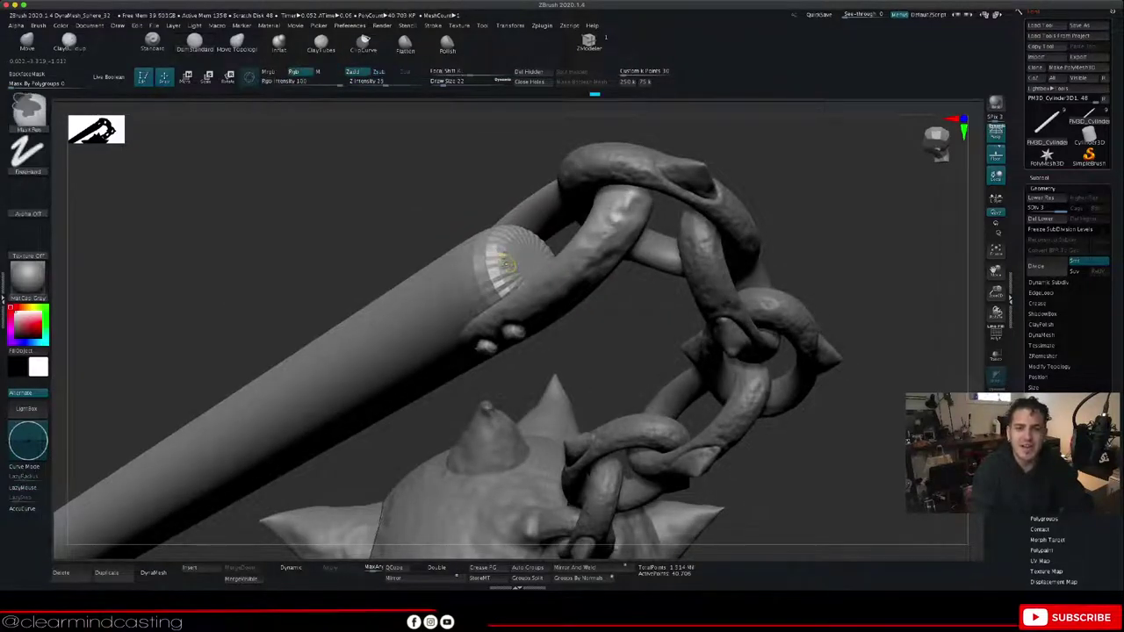
mouse_move(499, 255)
left_mouse_down("shift")
mouse_move(485, 267)
mouse_move(497, 288)
mouse_move(487, 249)
left_mouse_up("shift")
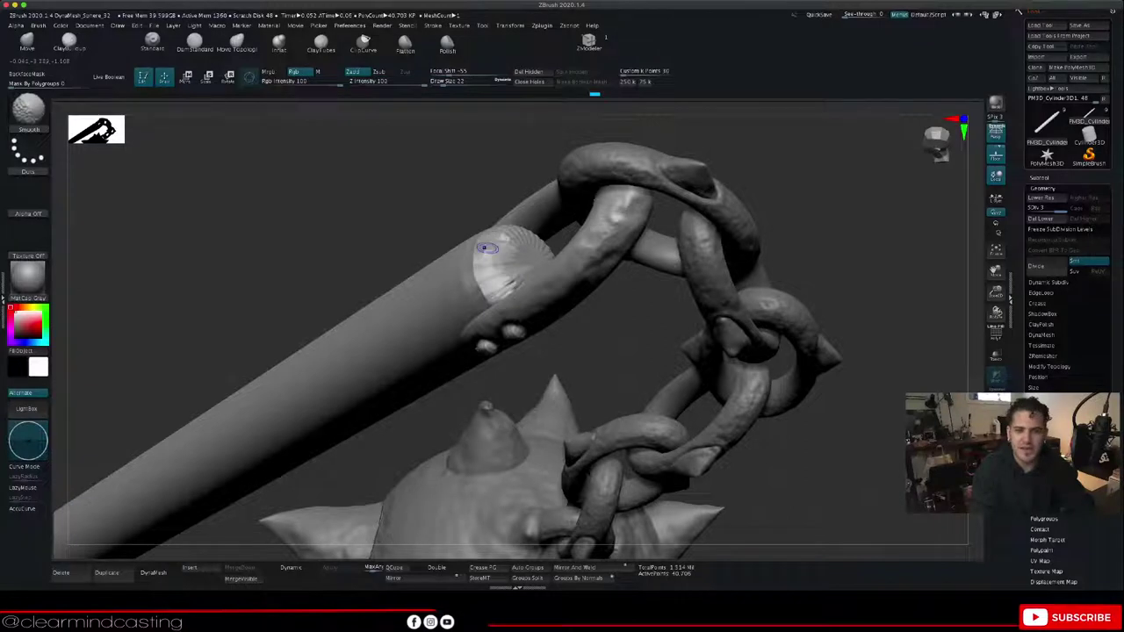
key("ctrl+z")
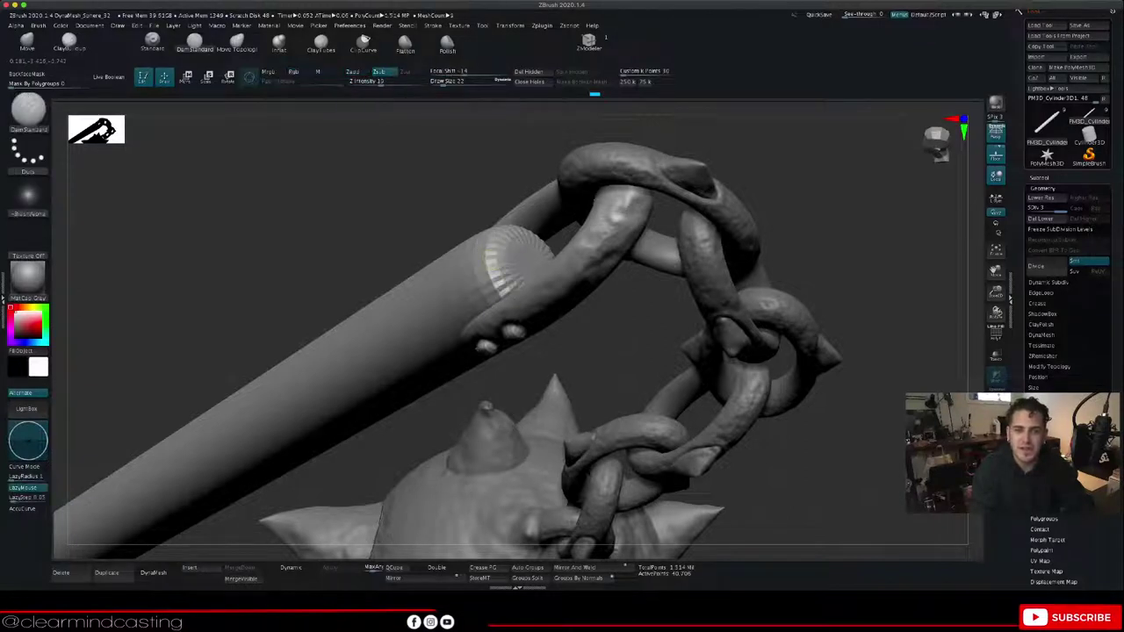
Step: Carve the first shallow lengthwise wood-grain grooves along the middle of the handle with the DamStandard brush
left_click_drag(562, 341, 724, 318)
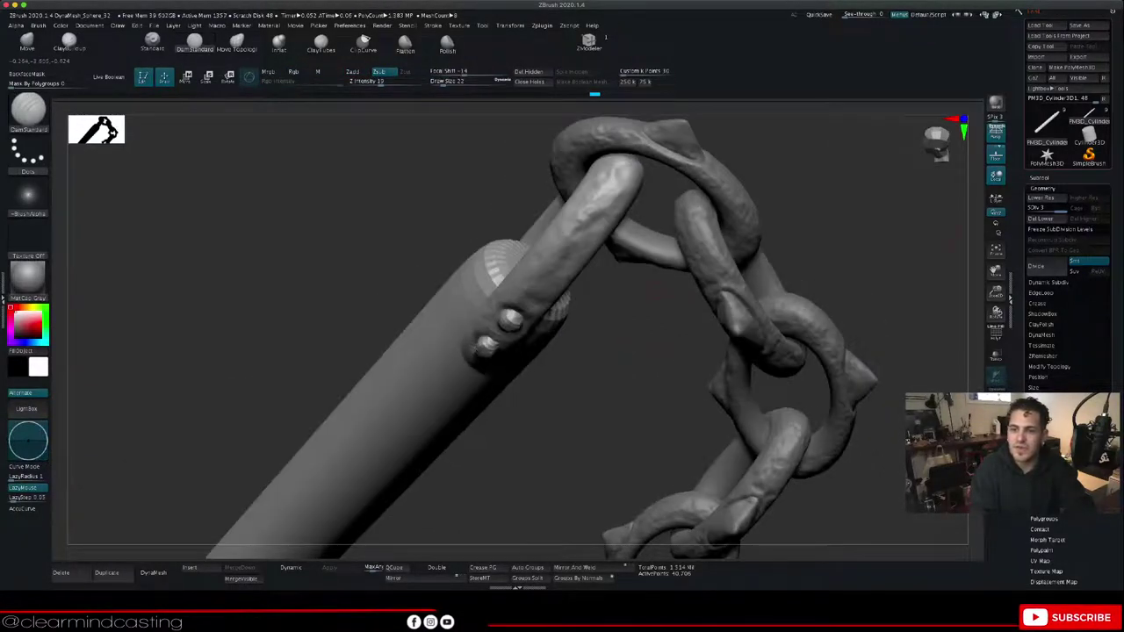
left_click_drag(996, 272, 904, 318)
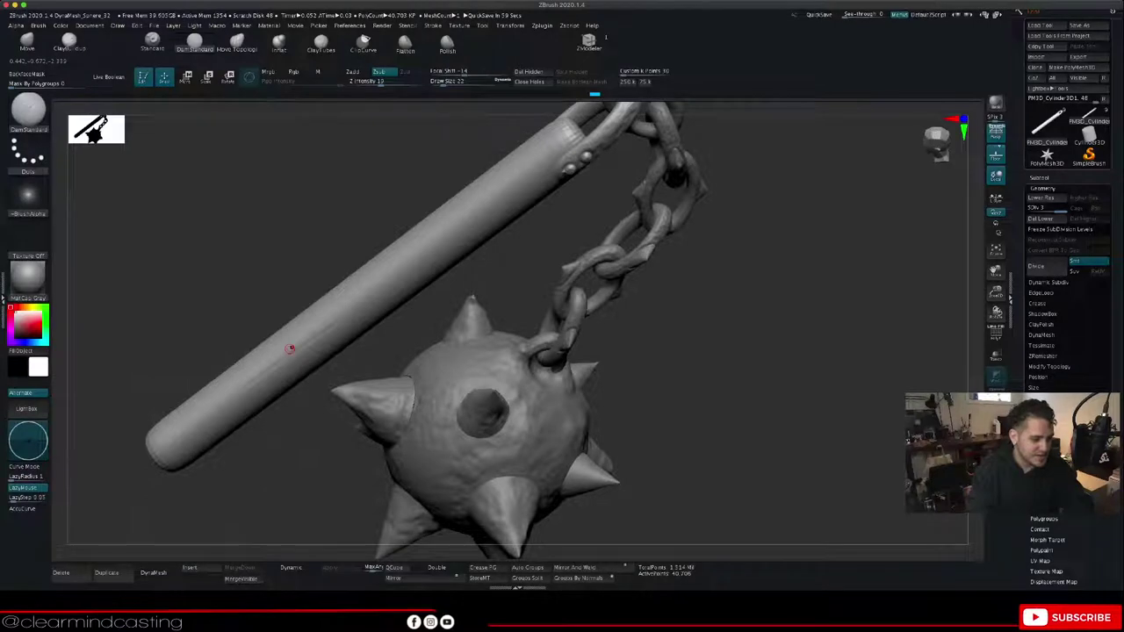
left_click_drag(472, 299, 471, 337)
left_click(272, 355)
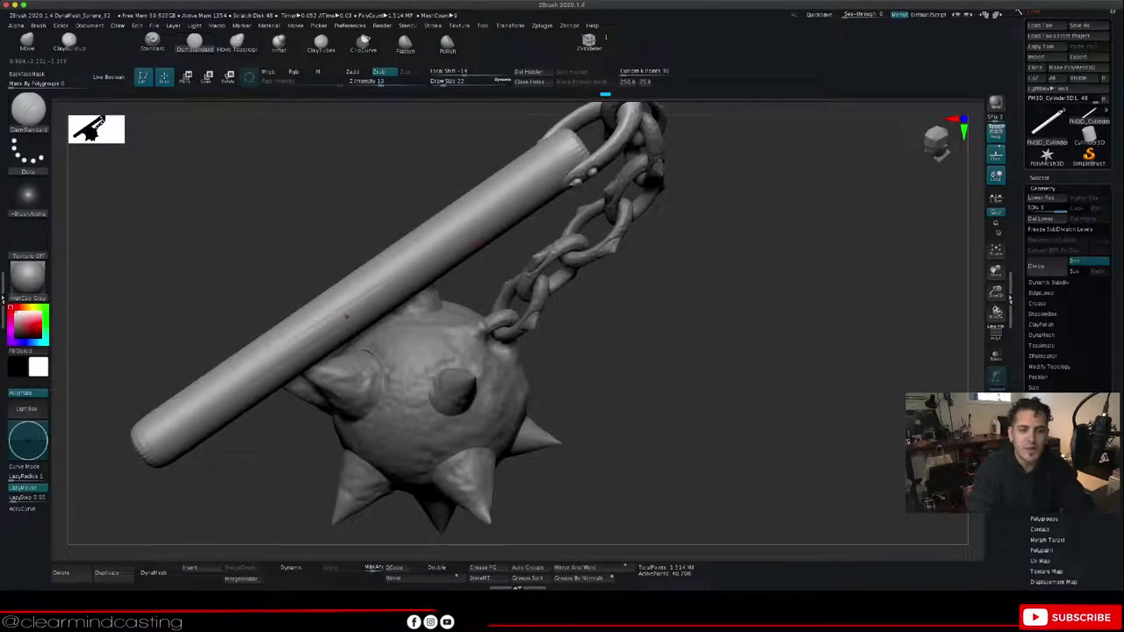
left_click_drag(351, 316, 510, 206)
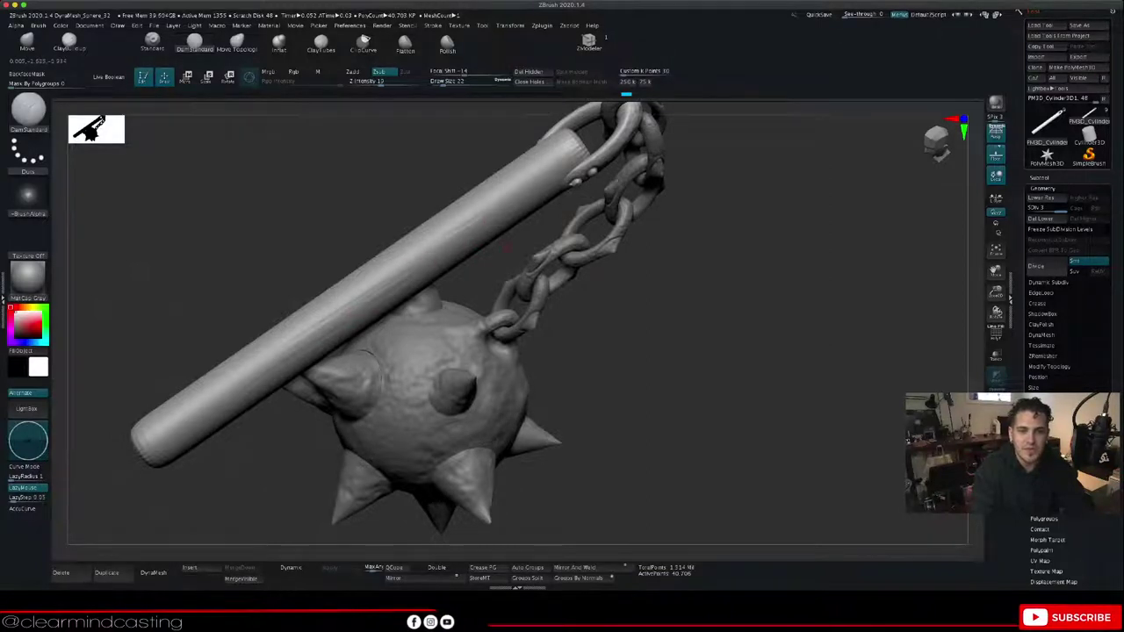
mouse_move(507, 249)
left_mouse_down()
mouse_move(525, 248)
mouse_move(471, 236)
mouse_move(438, 257)
left_mouse_up()
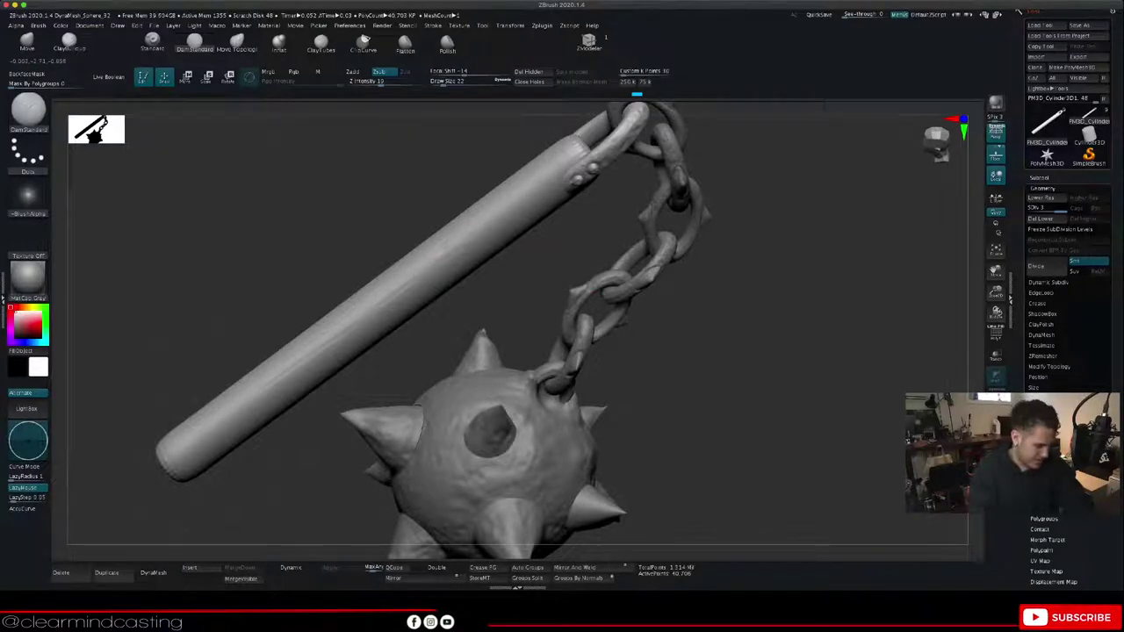
Step: Carve more fine grain lines lengthwise around the handle, covering the sides toward its free end
mouse_move(230, 478)
left_mouse_down()
mouse_move(291, 471)
mouse_move(189, 474)
mouse_move(256, 474)
mouse_move(291, 462)
mouse_move(307, 439)
mouse_move(259, 418)
left_mouse_up()
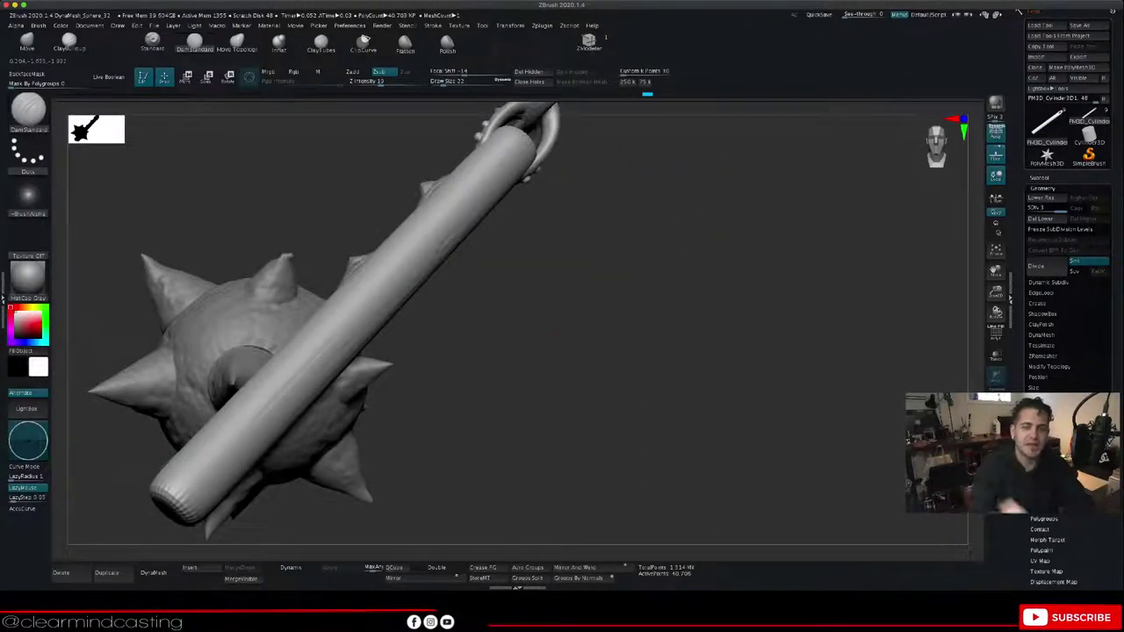
left_click_drag(364, 406, 413, 386)
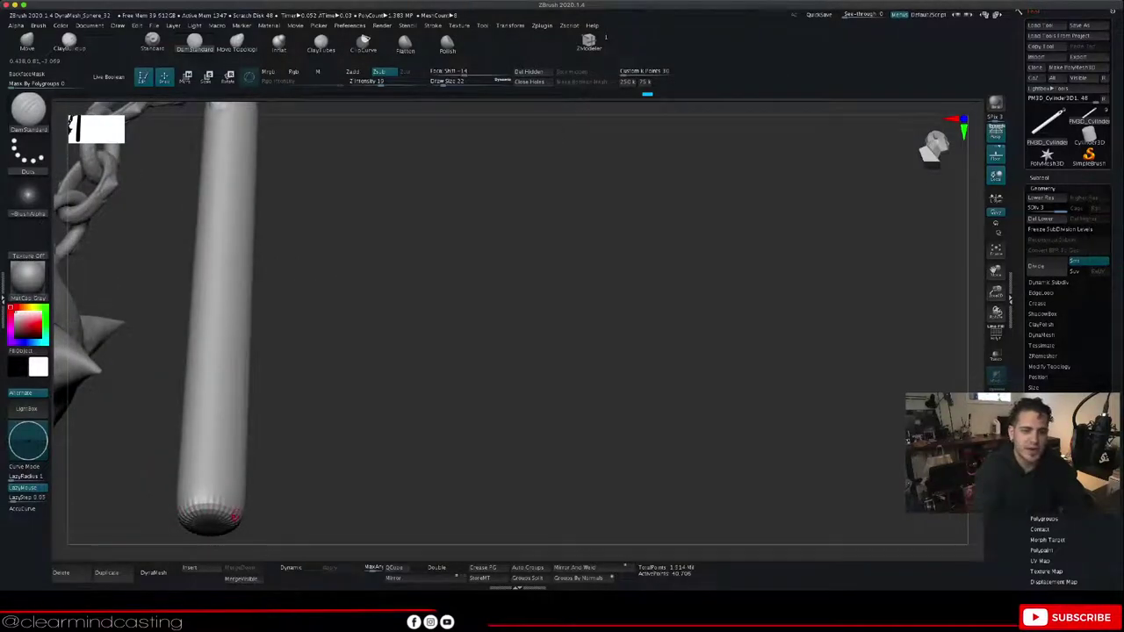
mouse_move(343, 439)
left_mouse_down()
mouse_move(255, 412)
mouse_move(193, 342)
mouse_move(263, 351)
left_mouse_up()
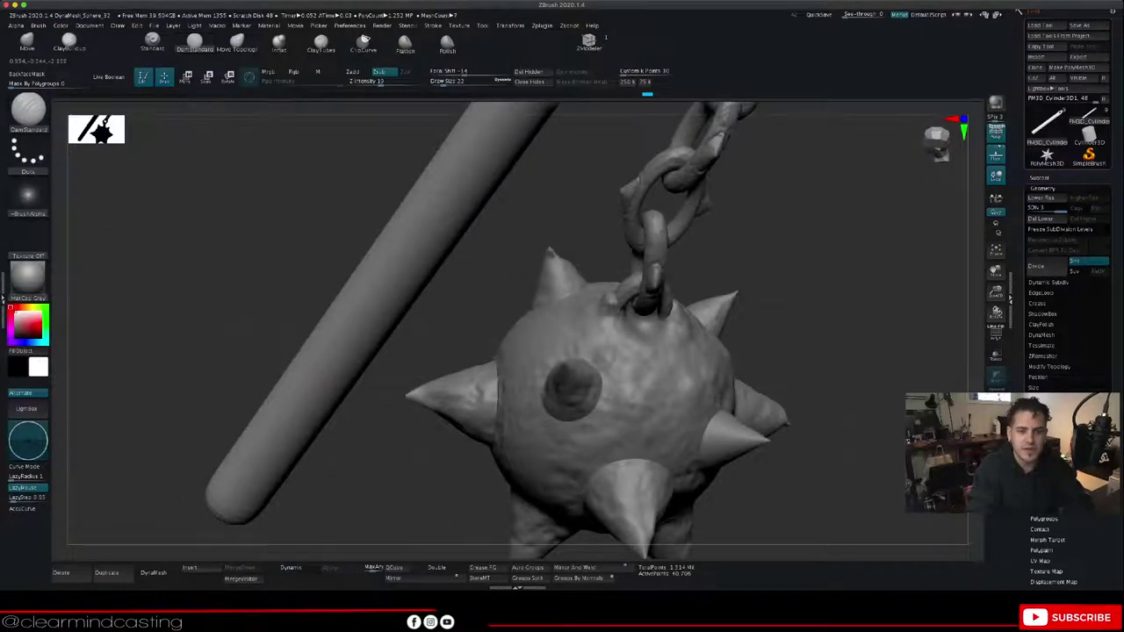
left_click_drag(385, 288, 400, 266)
left_click_drag(330, 250, 237, 255)
left_click_drag(273, 311, 424, 181)
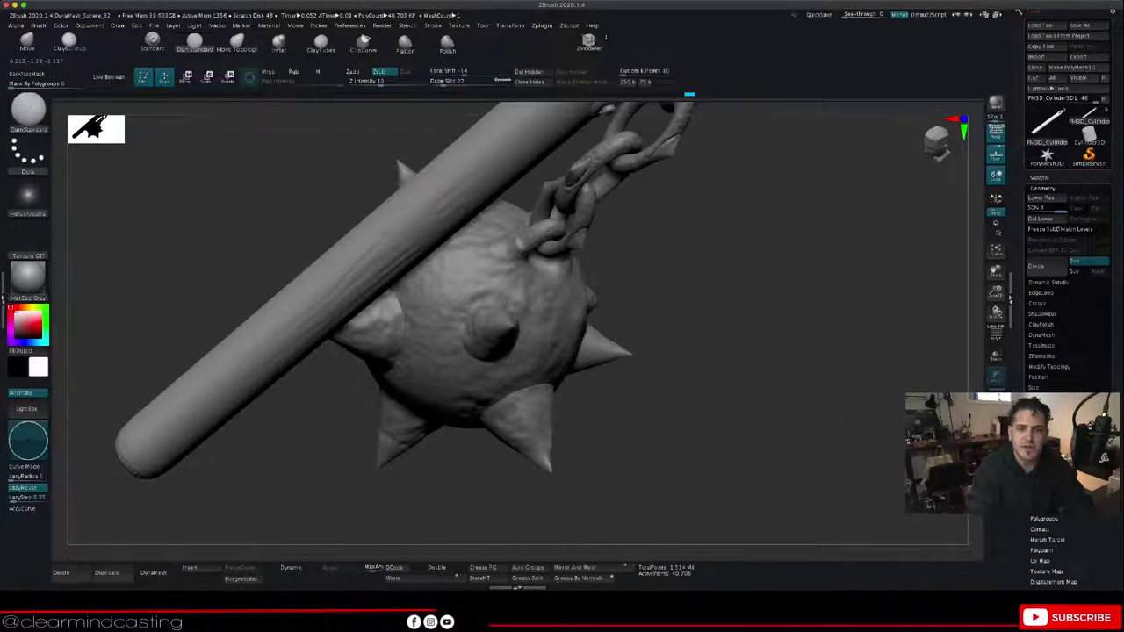
left_click_drag(299, 439, 329, 355)
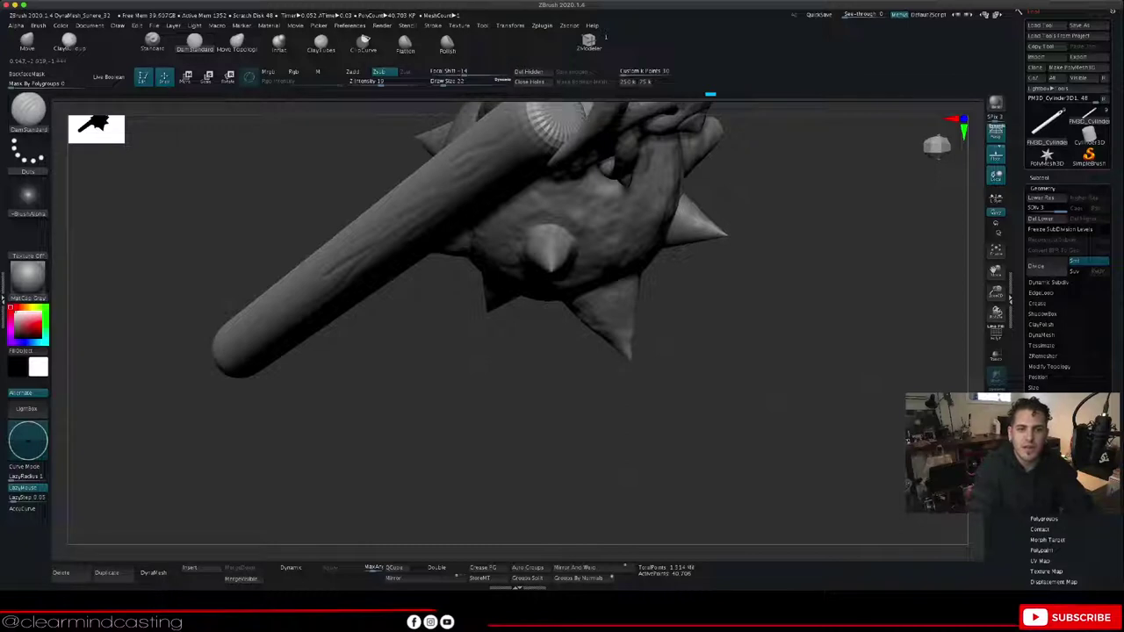
Step: Carve long wood-grain lines along the upper half of the handle, up to the riveted ring arm
left_click_drag(509, 401, 500, 496)
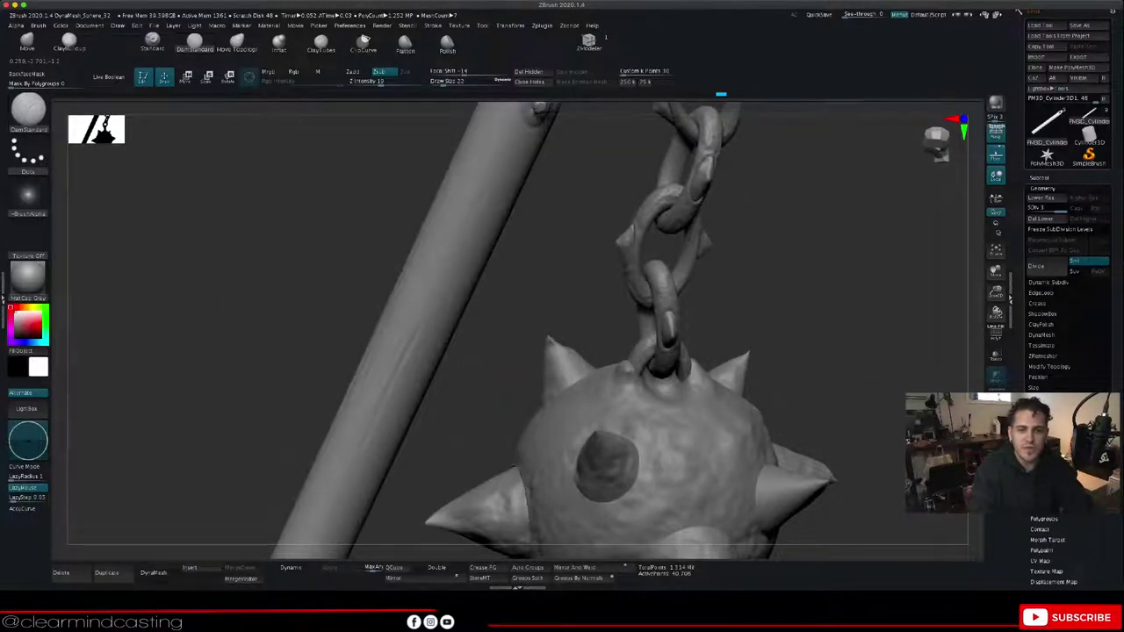
left_click_drag(523, 191, 606, 198)
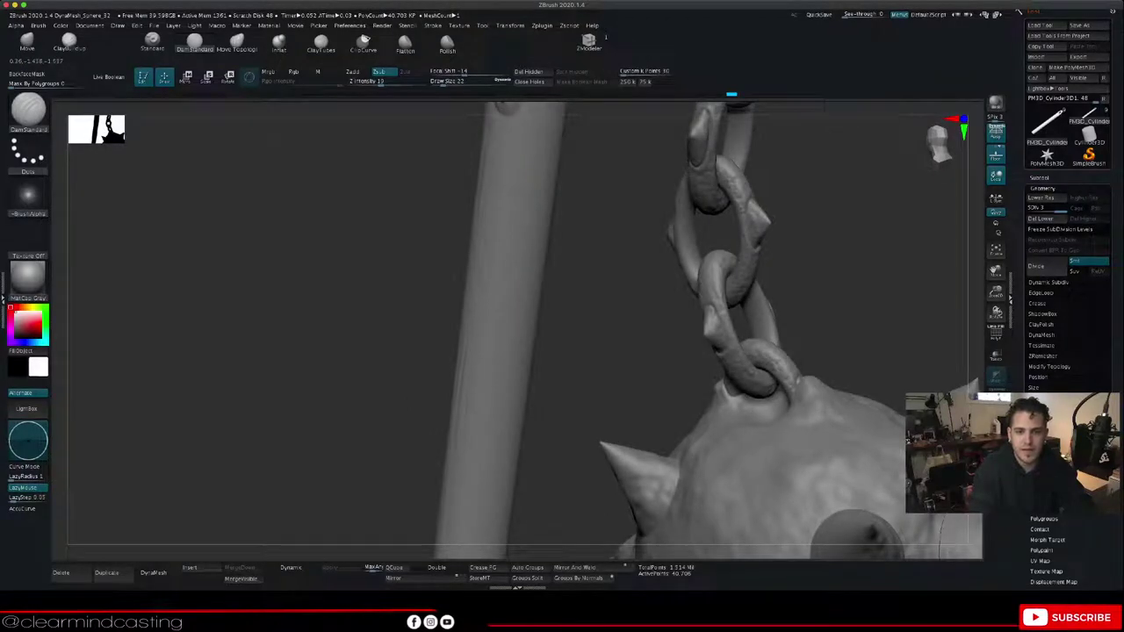
mouse_move(494, 430)
right_mouse_down()
mouse_move(489, 382)
mouse_move(511, 368)
mouse_move(494, 373)
right_mouse_up()
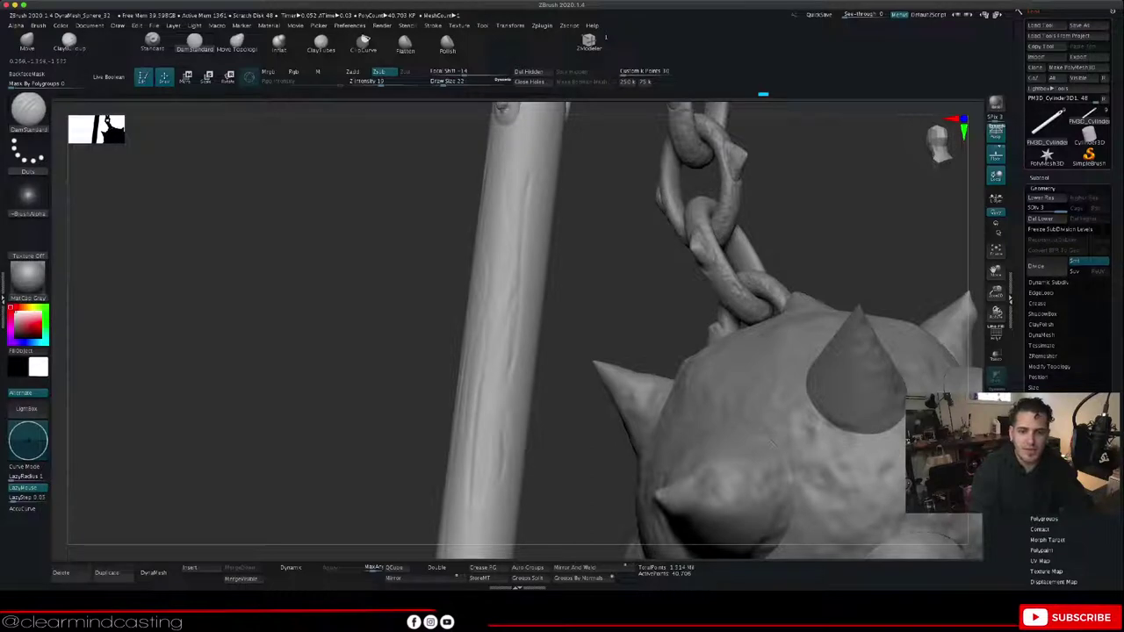
right_click_drag(509, 349, 507, 430)
mouse_move(509, 153)
right_mouse_down()
mouse_move(484, 525)
mouse_move(495, 502)
right_mouse_up()
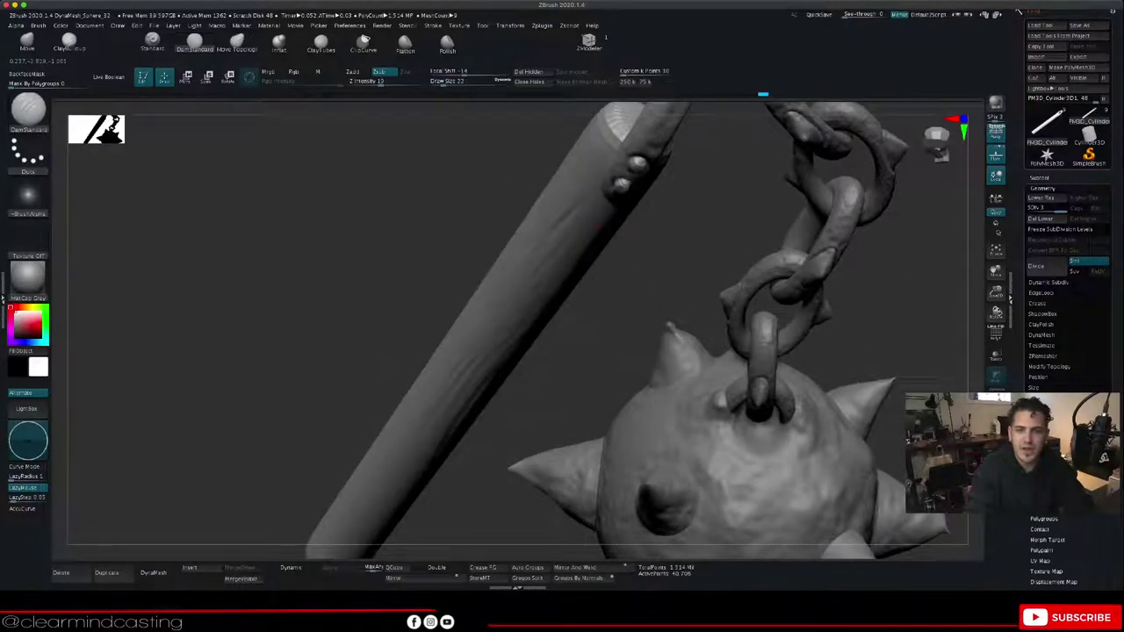
right_click_drag(633, 274, 614, 236)
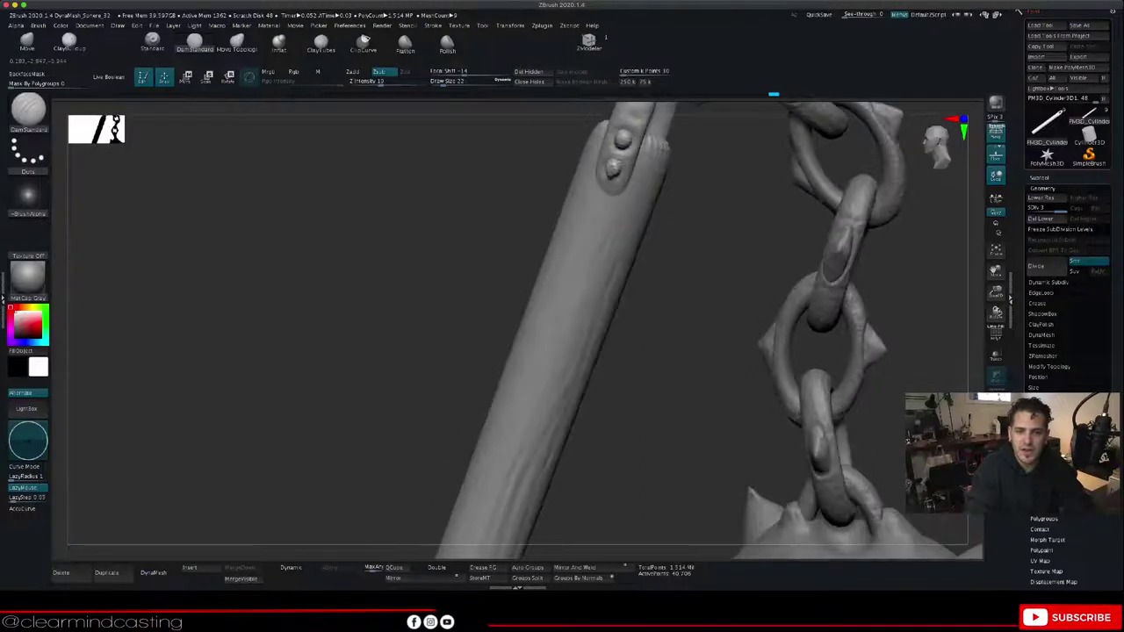
right_click_drag(548, 403, 554, 380)
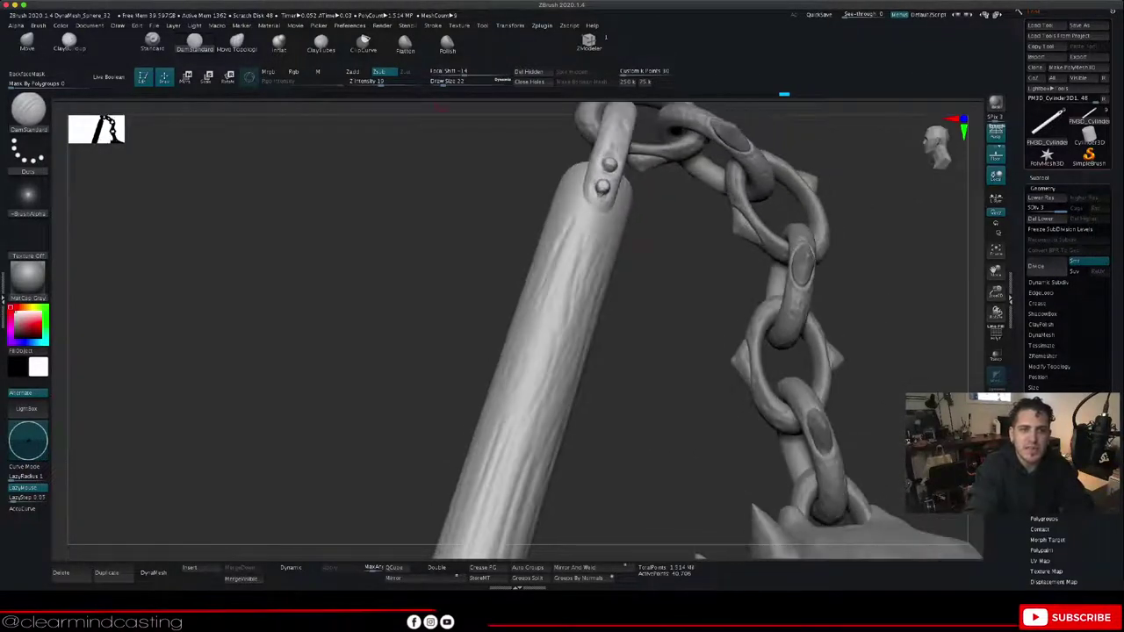
Step: Raise the brush's Z Intensity to about 20 and carve deeper grain grooves on the handle below the rivets
left_click_drag(378, 81, 383, 81)
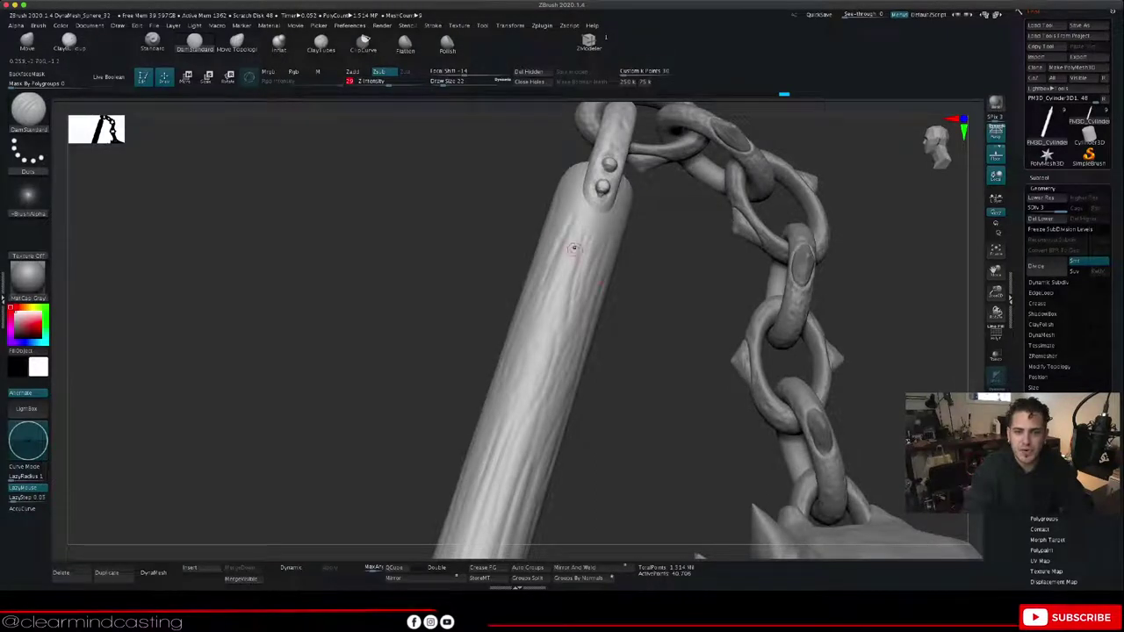
right_click_drag(516, 430, 555, 342)
left_click_drag(568, 238, 556, 275)
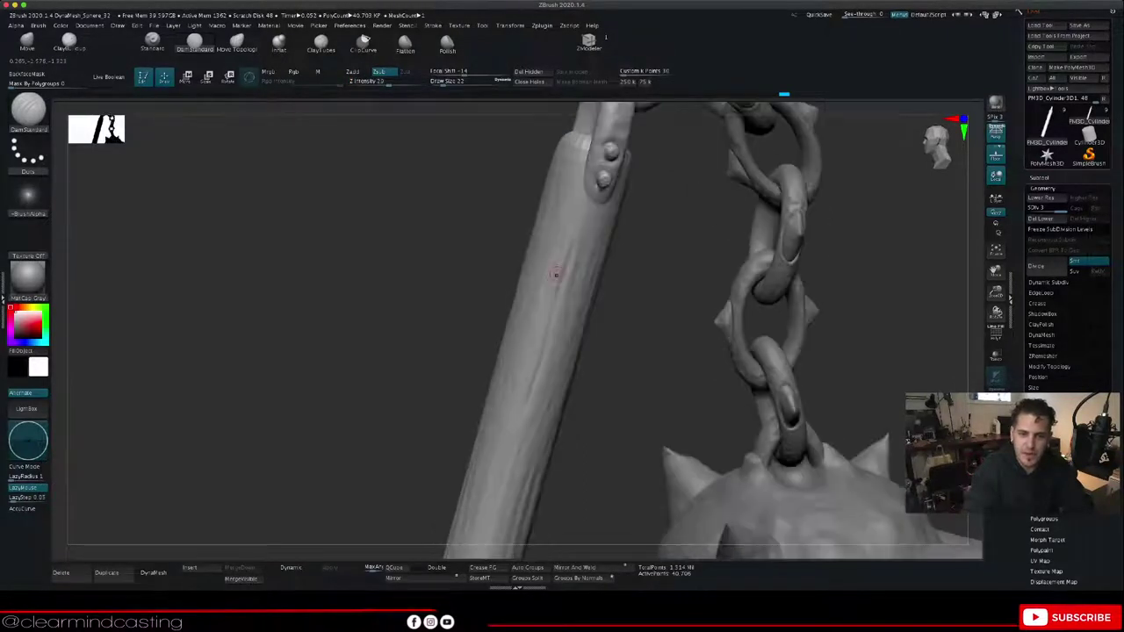
right_click_drag(488, 413, 541, 374)
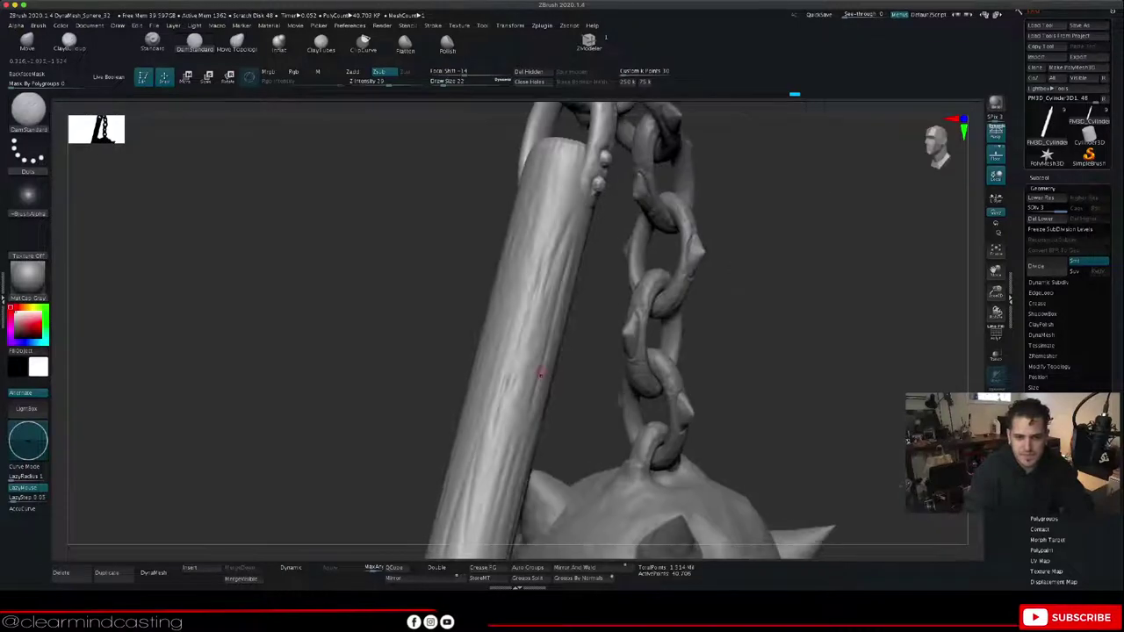
left_click_drag(536, 340, 499, 483)
left_click_drag(504, 418, 485, 485)
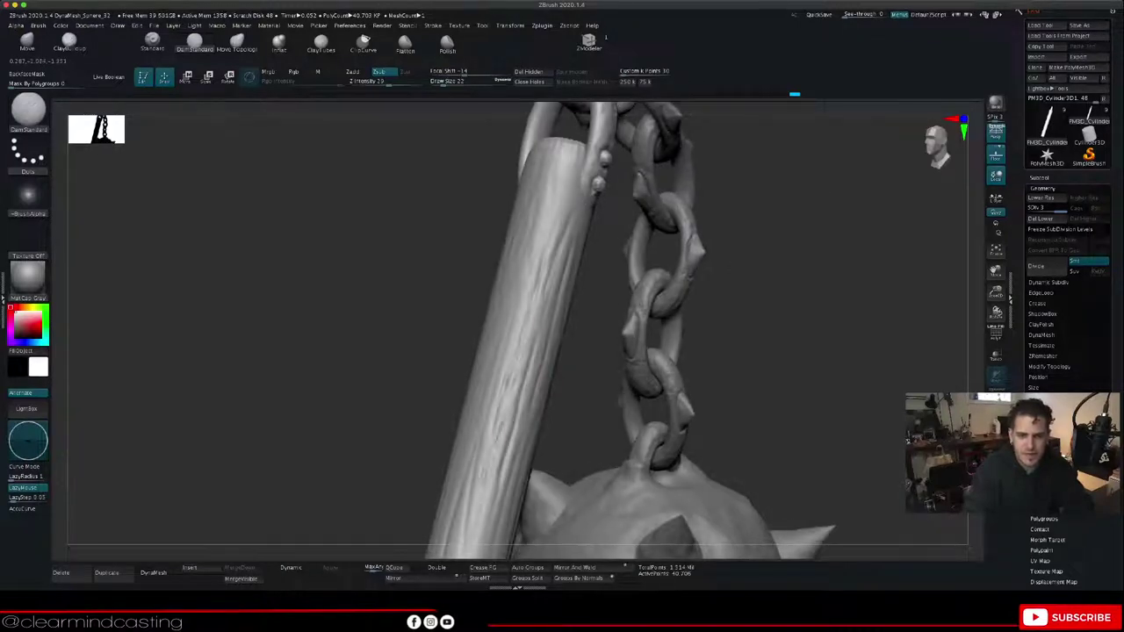
Step: Carve long, deep grain grooves down the handle's face between the two riveted ring arms
right_click_drag(491, 431, 587, 400)
left_click_drag(459, 195, 433, 437)
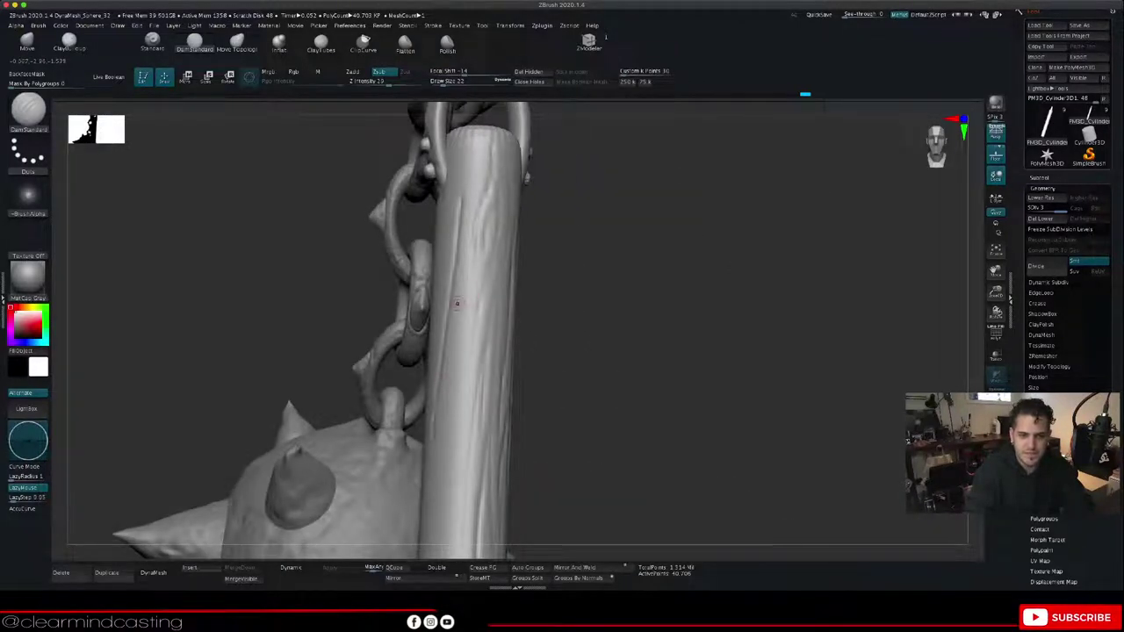
left_click_drag(458, 304, 444, 487)
left_click_drag(470, 333, 456, 524)
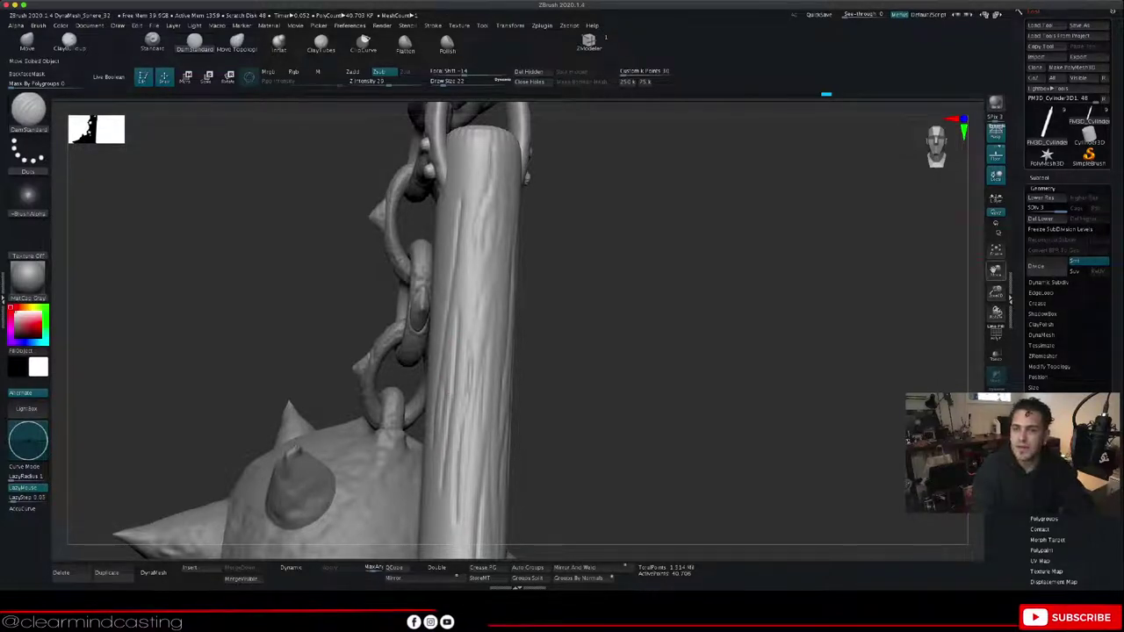
Step: Extend the deeper wood-grain grooves down past the middle of the handle with overlapping lengthwise strokes
left_click_drag(996, 271, 1047, 195)
left_click_drag(996, 292, 971, 228)
left_click_drag(523, 256, 522, 261)
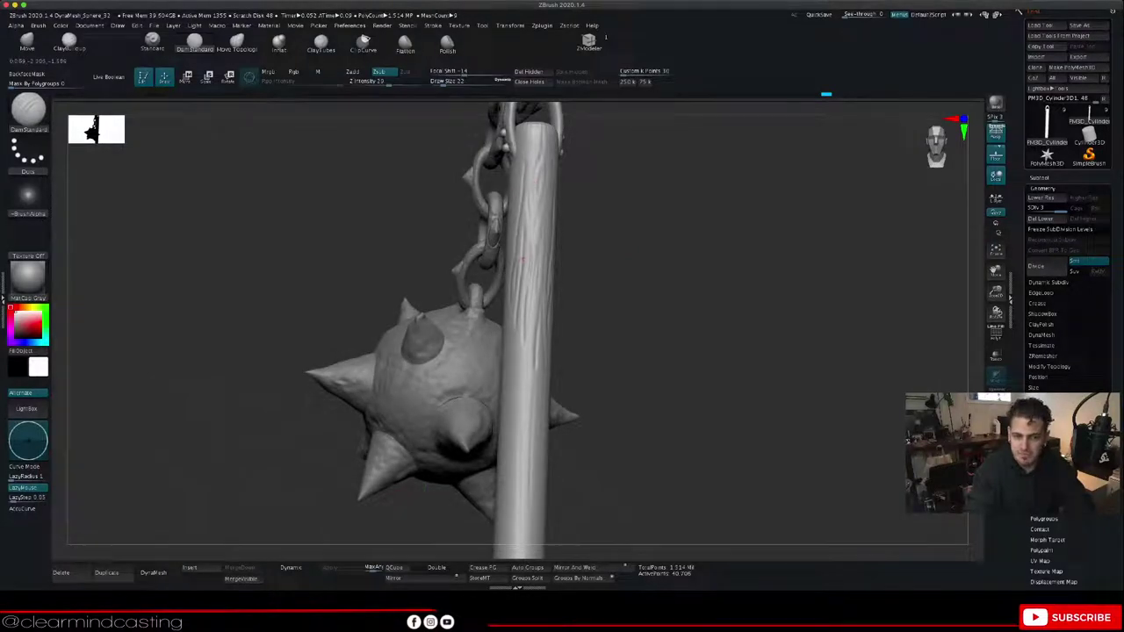
mouse_move(650, 395)
left_mouse_down()
mouse_move(606, 360)
mouse_move(703, 369)
mouse_move(654, 365)
left_mouse_up()
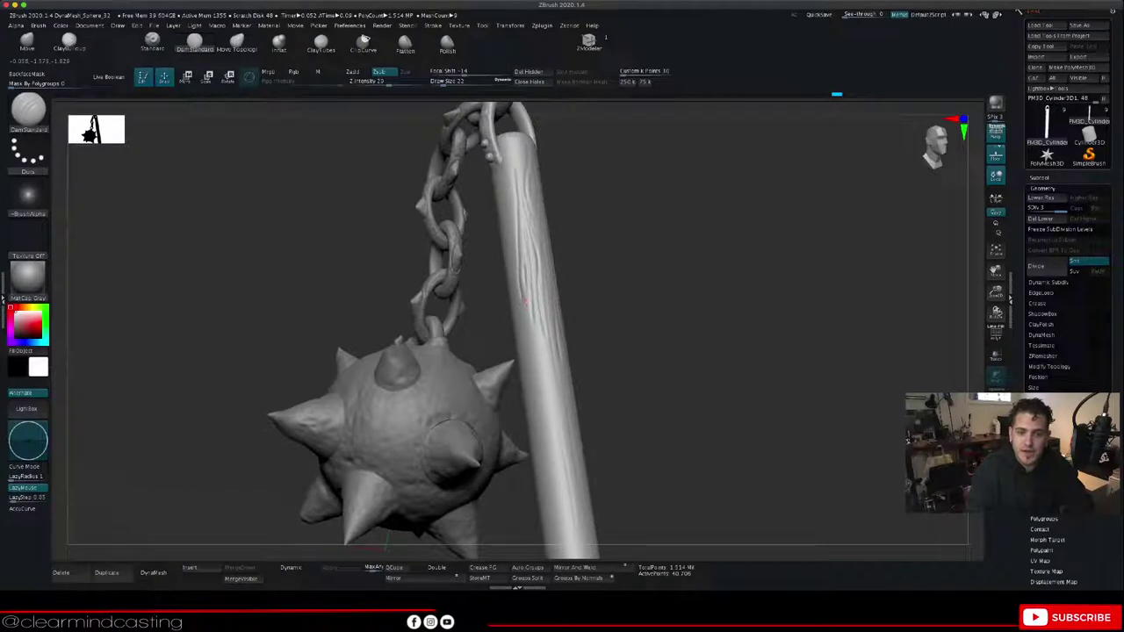
left_click_drag(552, 363, 552, 441)
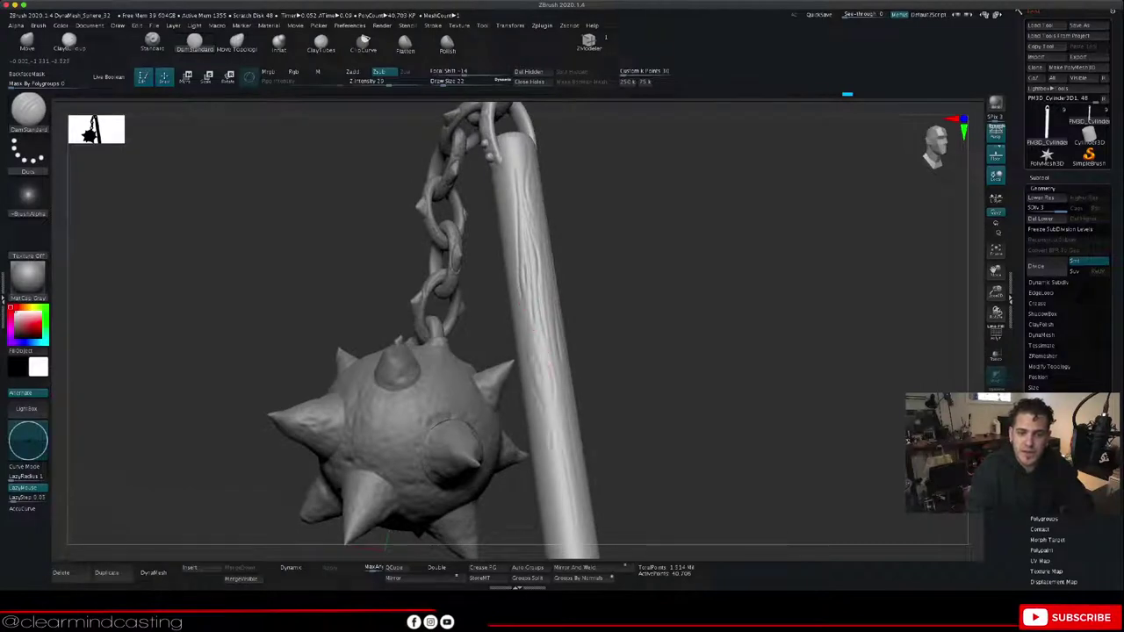
left_click_drag(550, 356, 545, 330)
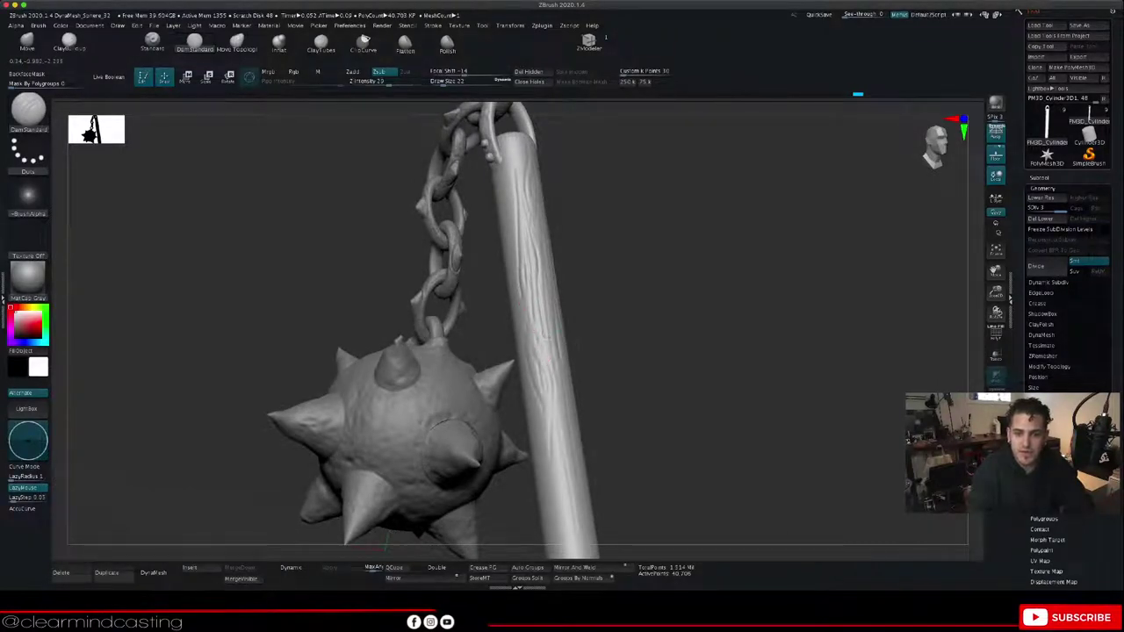
mouse_move(703, 369)
left_mouse_down()
mouse_move(597, 347)
mouse_move(747, 356)
left_mouse_up()
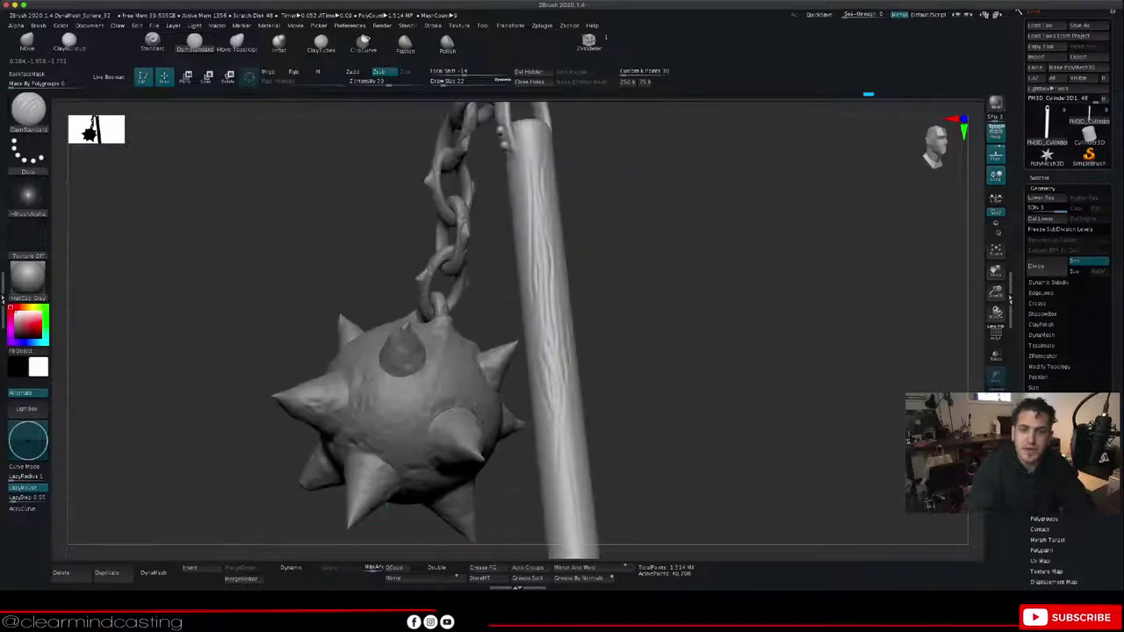
Step: Carve a lengthwise groove near the middle of the handle to continue the existing wood grain
left_click_drag(384, 512, 478, 501)
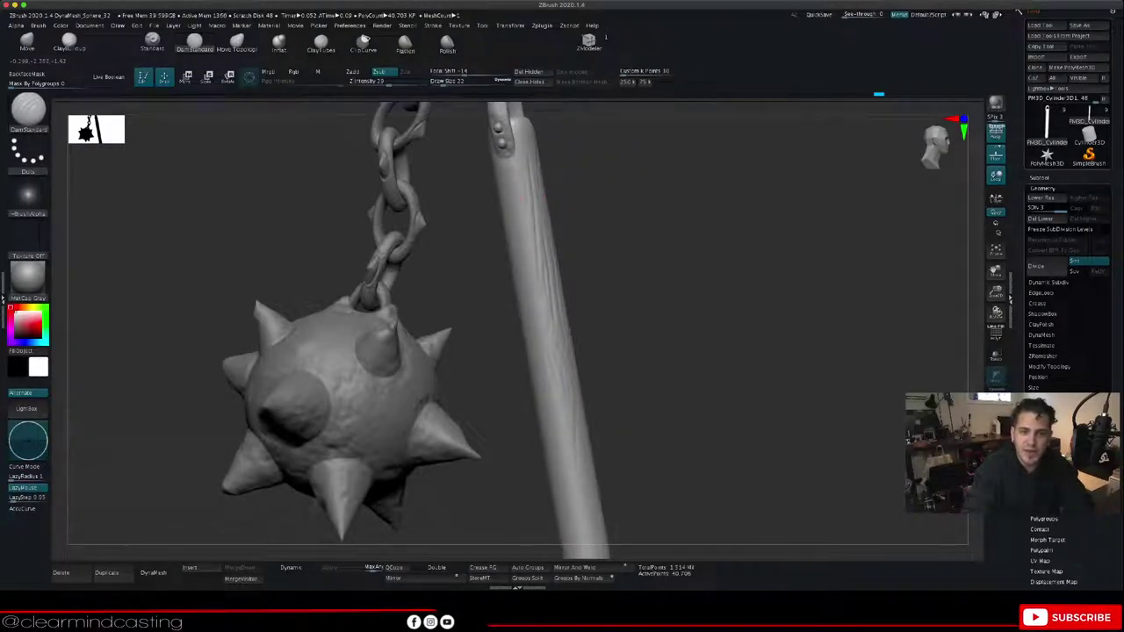
left_click_drag(310, 512, 387, 540)
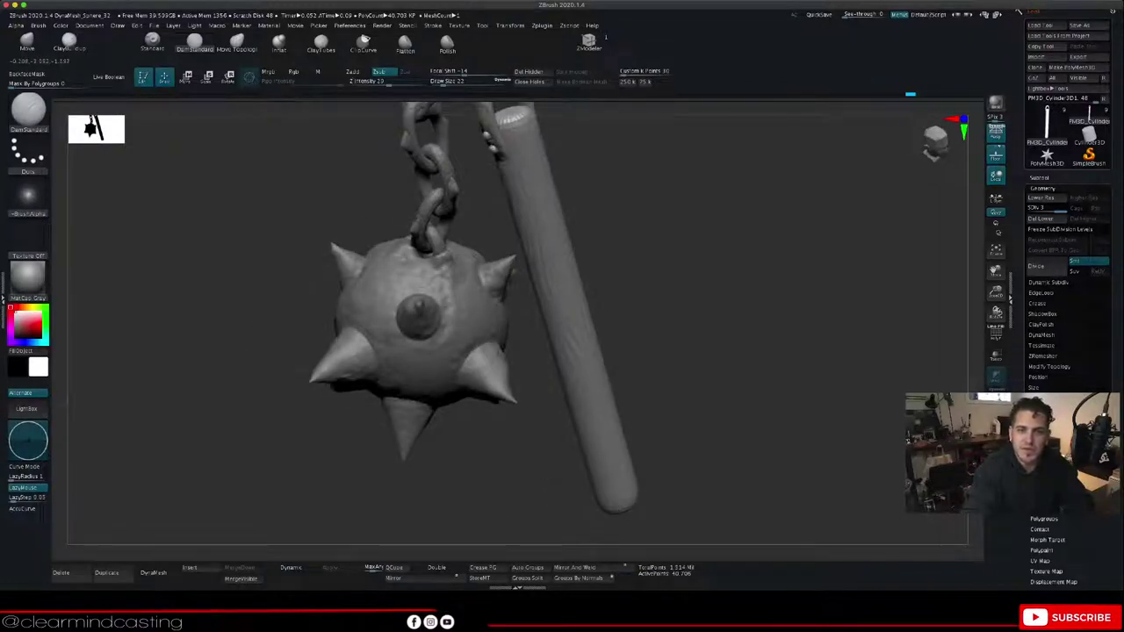
left_click_drag(667, 263, 757, 123)
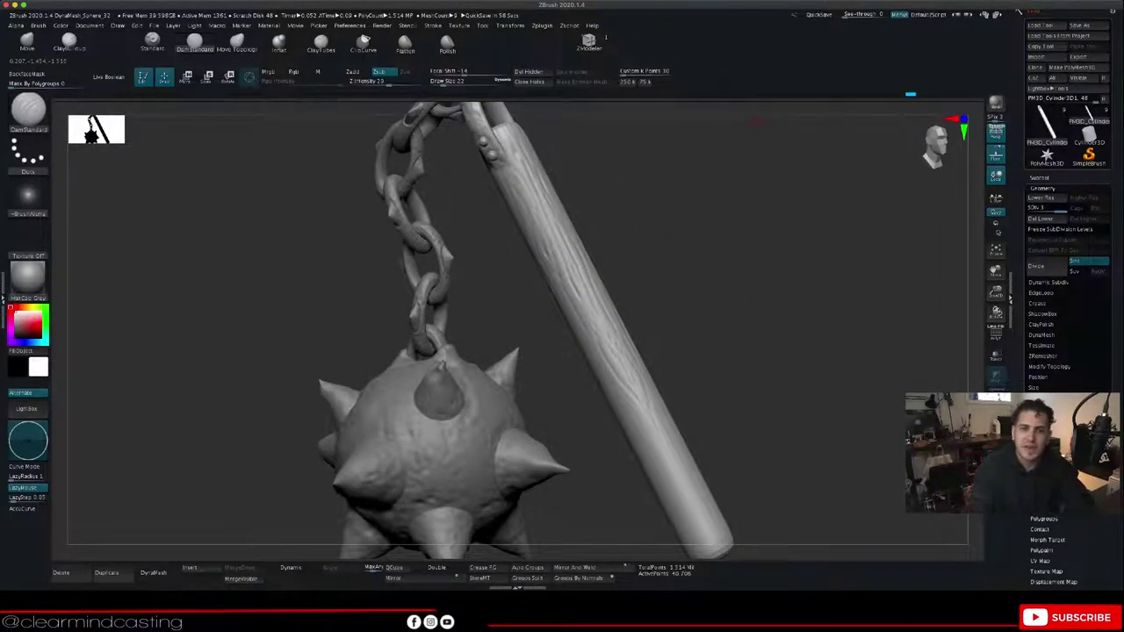
left_click_drag(757, 123, 808, 180)
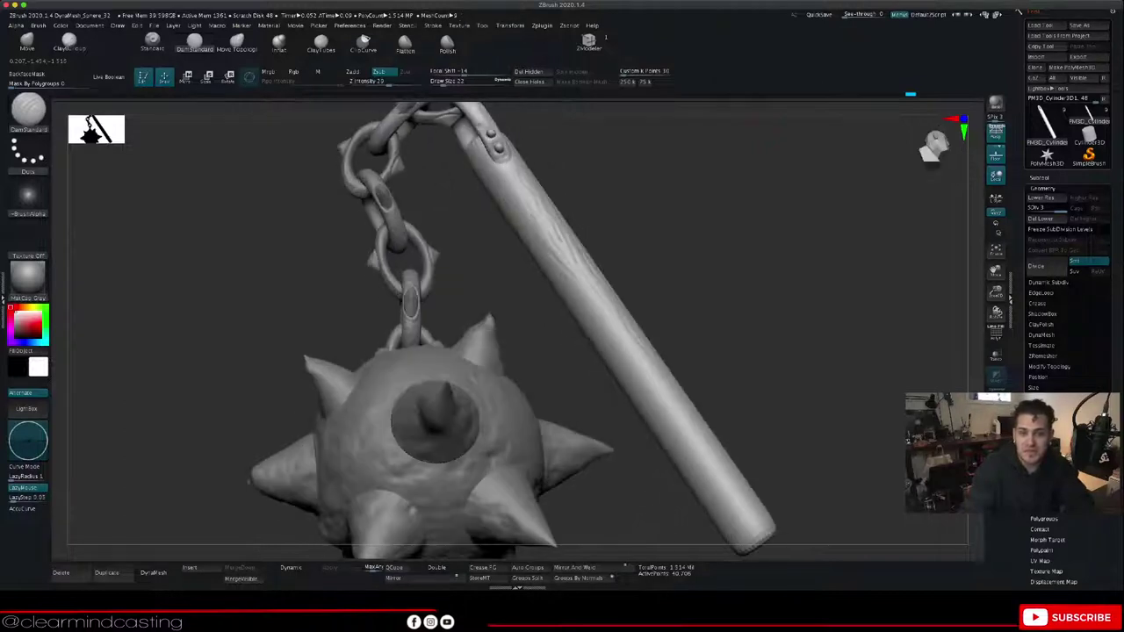
left_click_drag(595, 308, 633, 365)
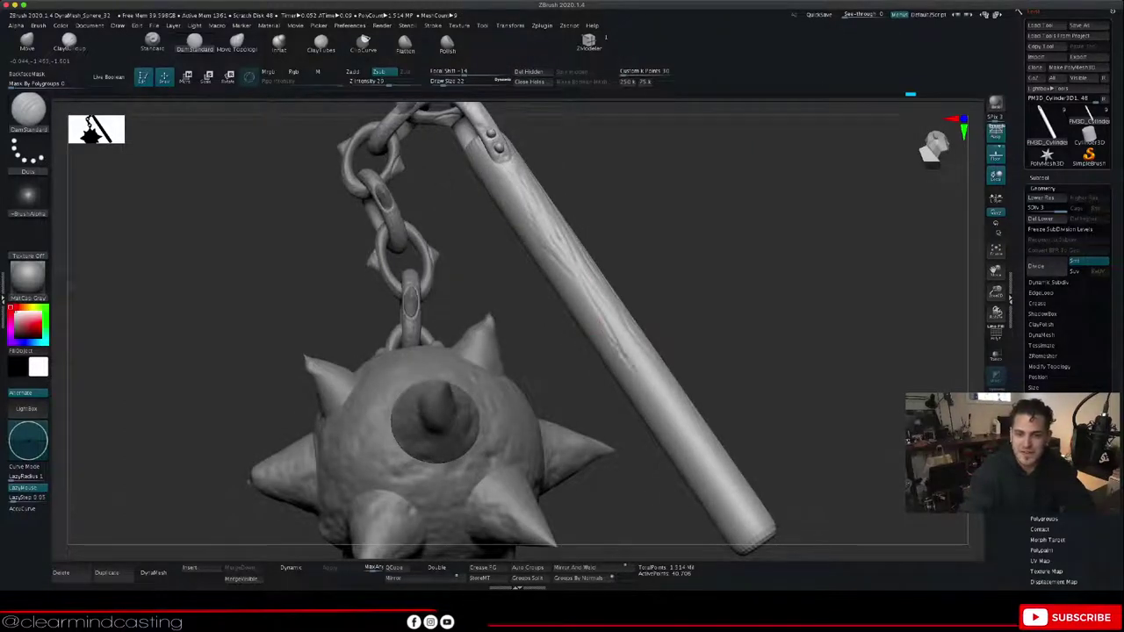
left_click_drag(773, 206, 702, 198)
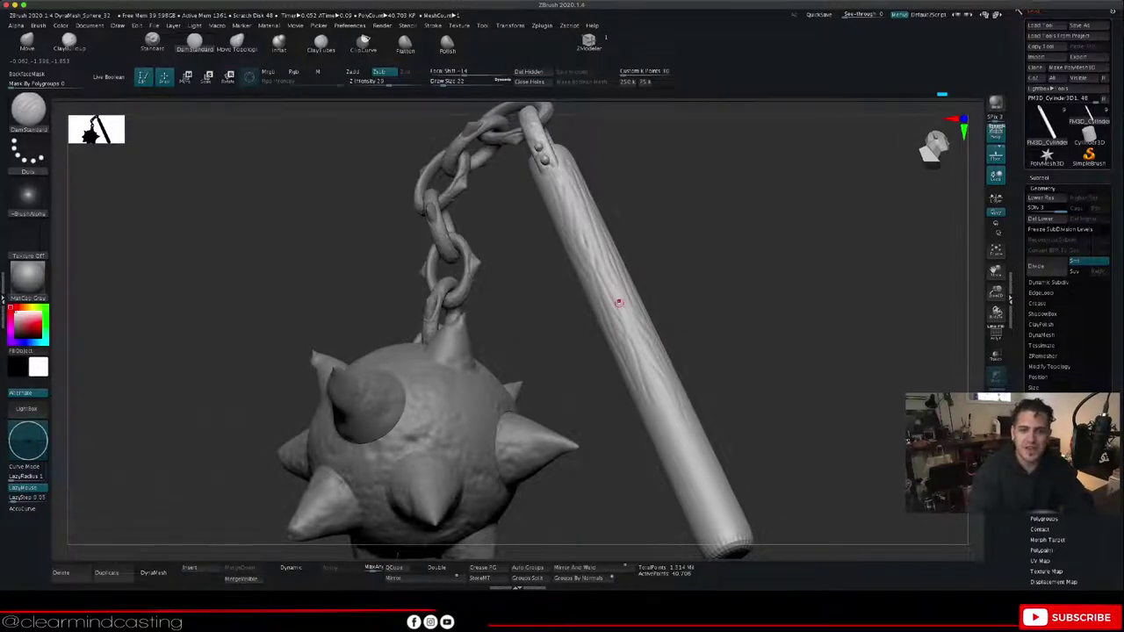
left_click_drag(773, 237, 729, 235)
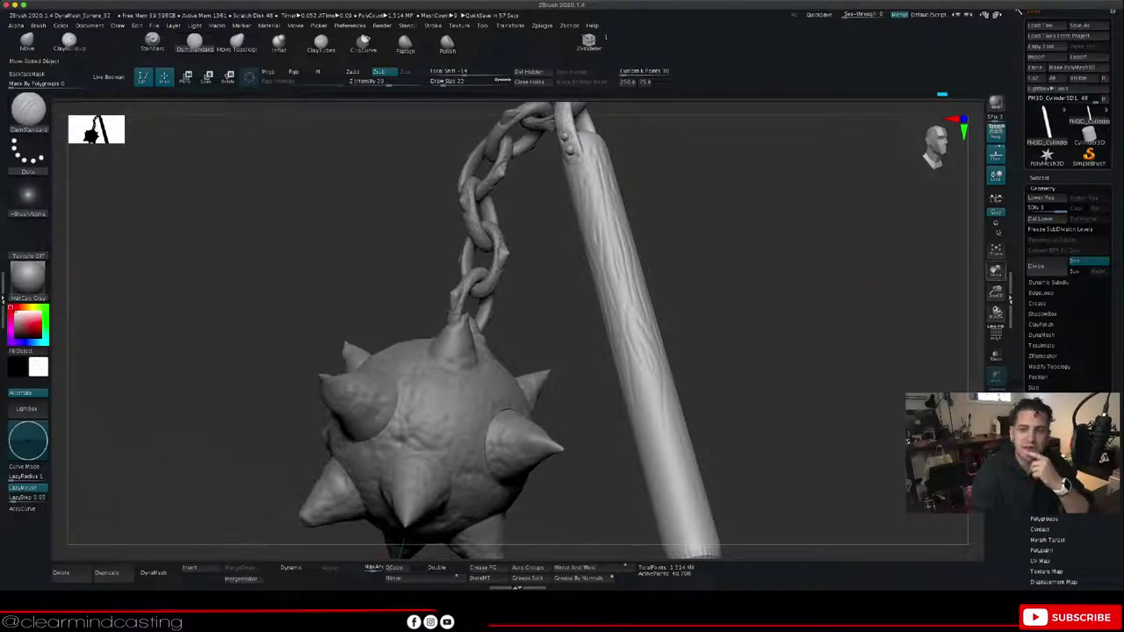
Step: Extend the grain grooves along the handle's lower half, down close to its butt end
left_click_drag(996, 271, 920, 188)
left_click_drag(755, 281, 760, 329)
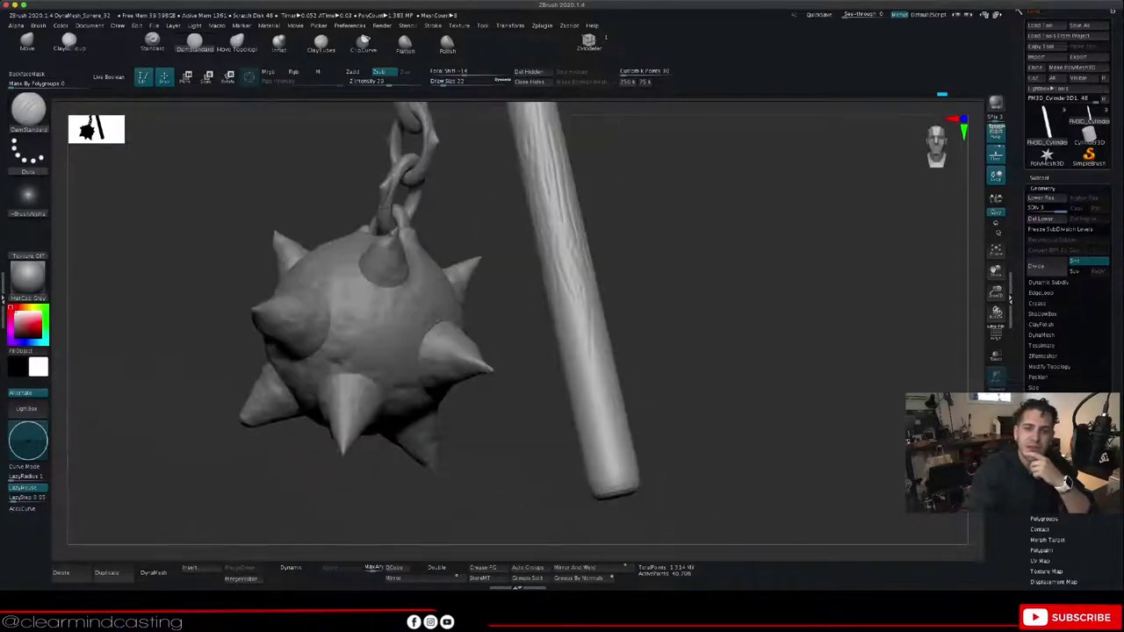
left_click_drag(543, 171, 547, 241)
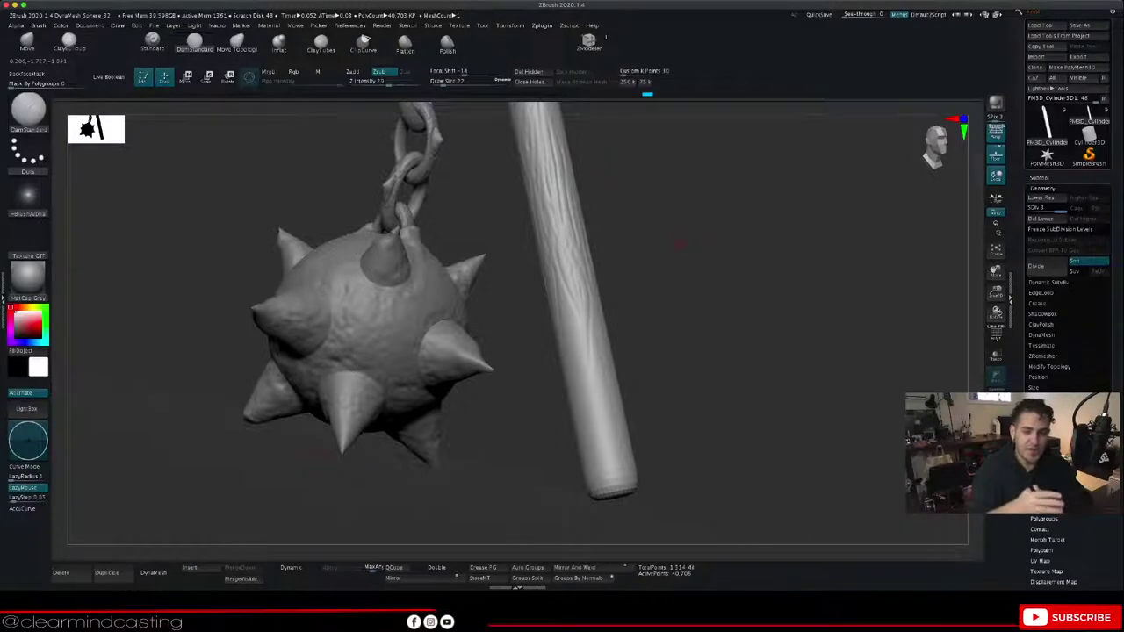
mouse_move(681, 244)
left_mouse_down()
mouse_move(578, 256)
mouse_move(606, 258)
mouse_move(551, 286)
left_mouse_up()
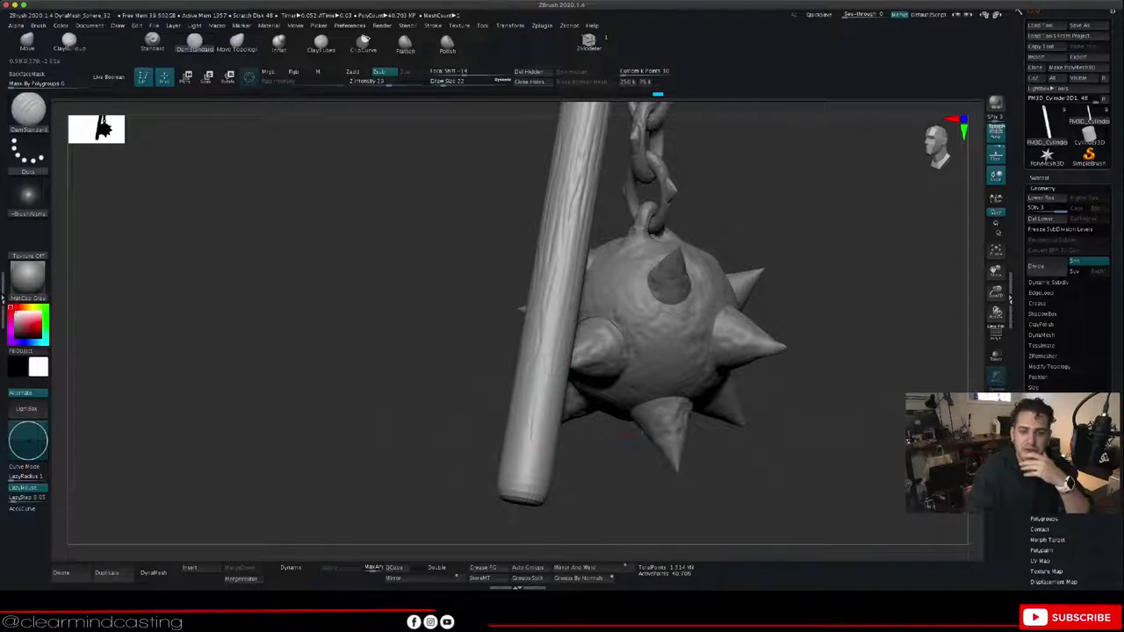
left_click_drag(590, 382, 608, 336)
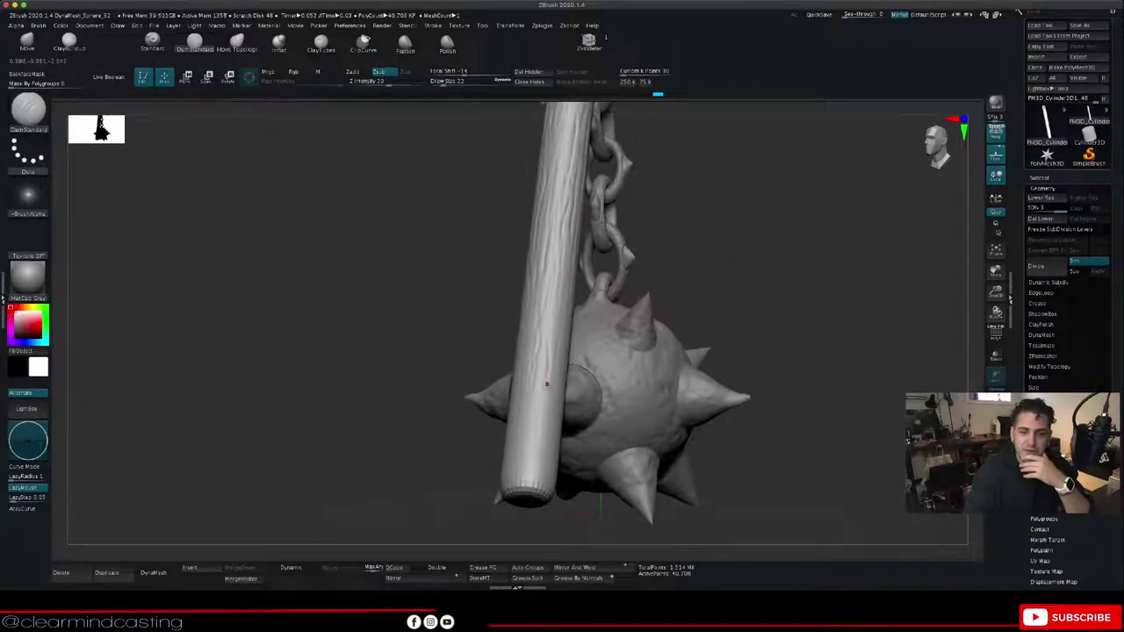
left_click_drag(681, 272, 792, 269)
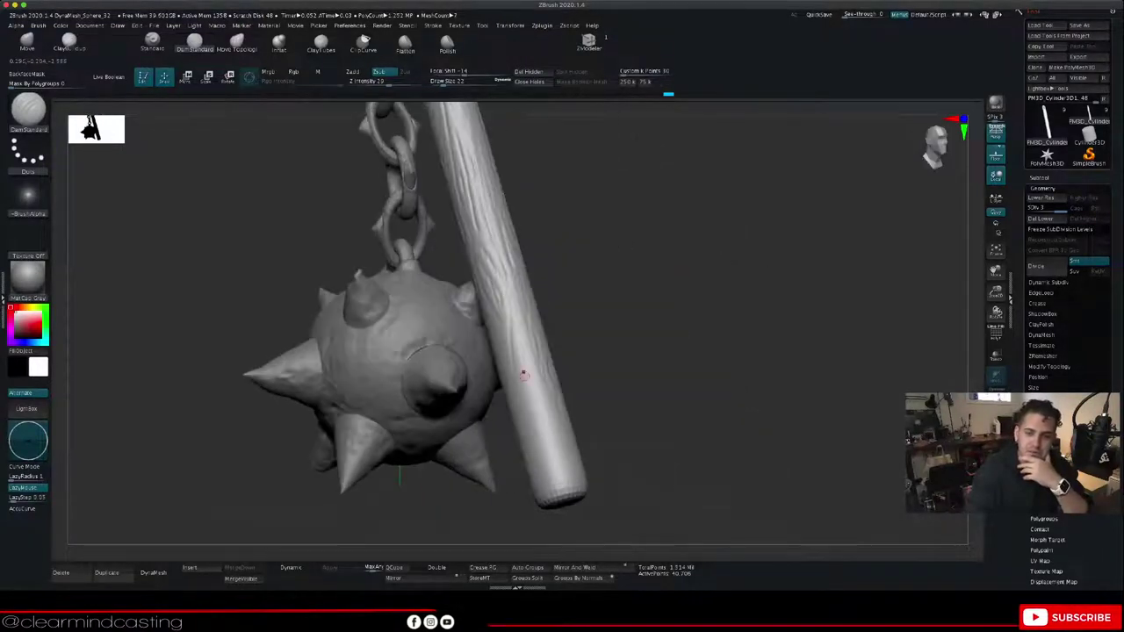
left_click_drag(537, 401, 540, 437)
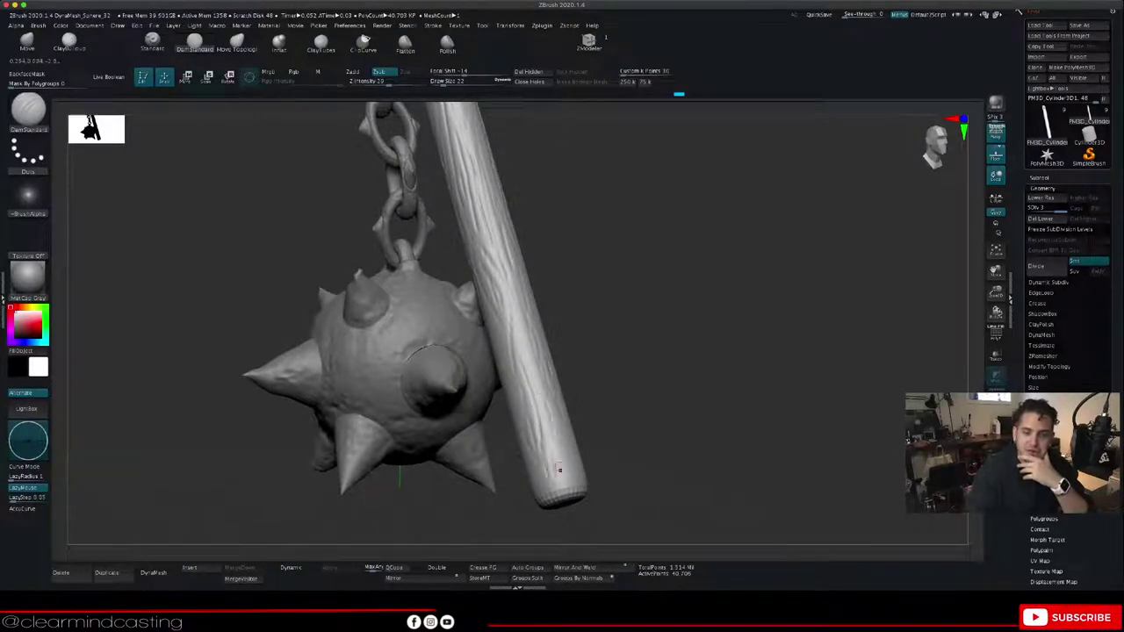
Step: Carve overlapping lengthwise grain grooves into the smooth adjacent side of the handle's lower third
left_click_drag(671, 369, 575, 380)
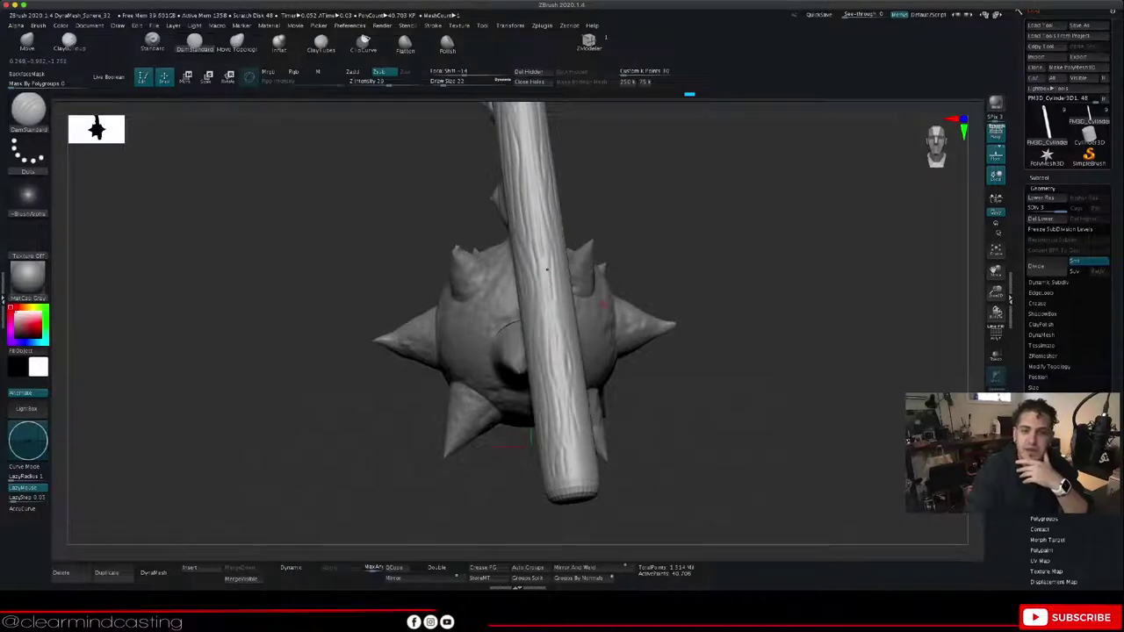
mouse_move(547, 270)
right_mouse_down()
mouse_move(600, 303)
mouse_move(606, 325)
right_mouse_up()
left_click_drag(555, 395, 546, 458)
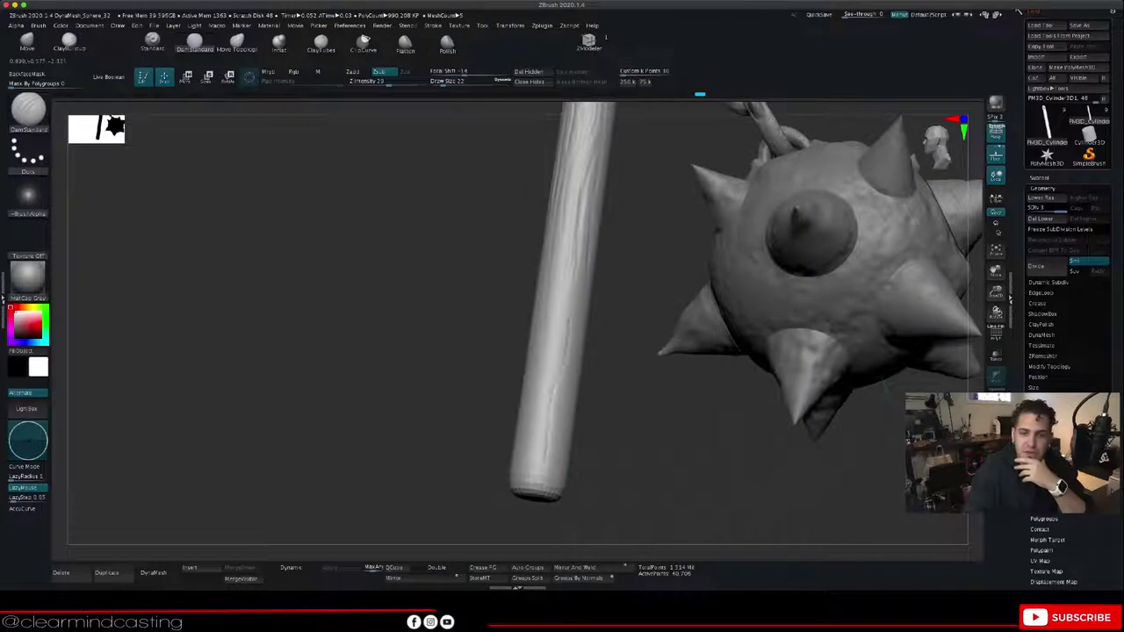
left_click_drag(549, 353, 547, 391)
left_click_drag(561, 336, 556, 356)
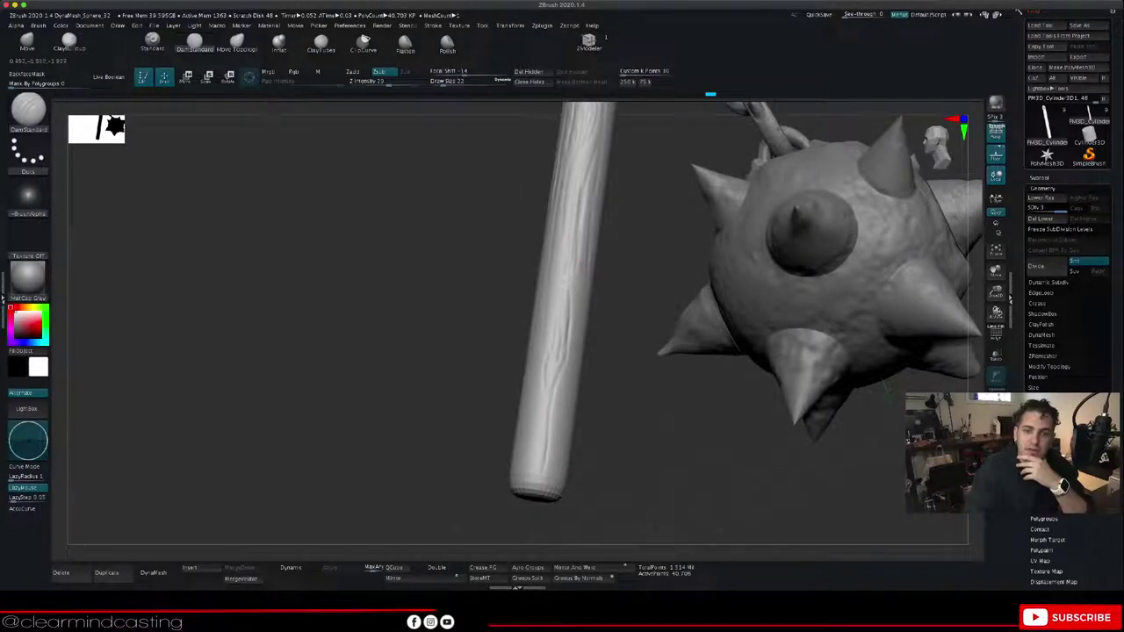
right_click_drag(554, 253, 569, 258)
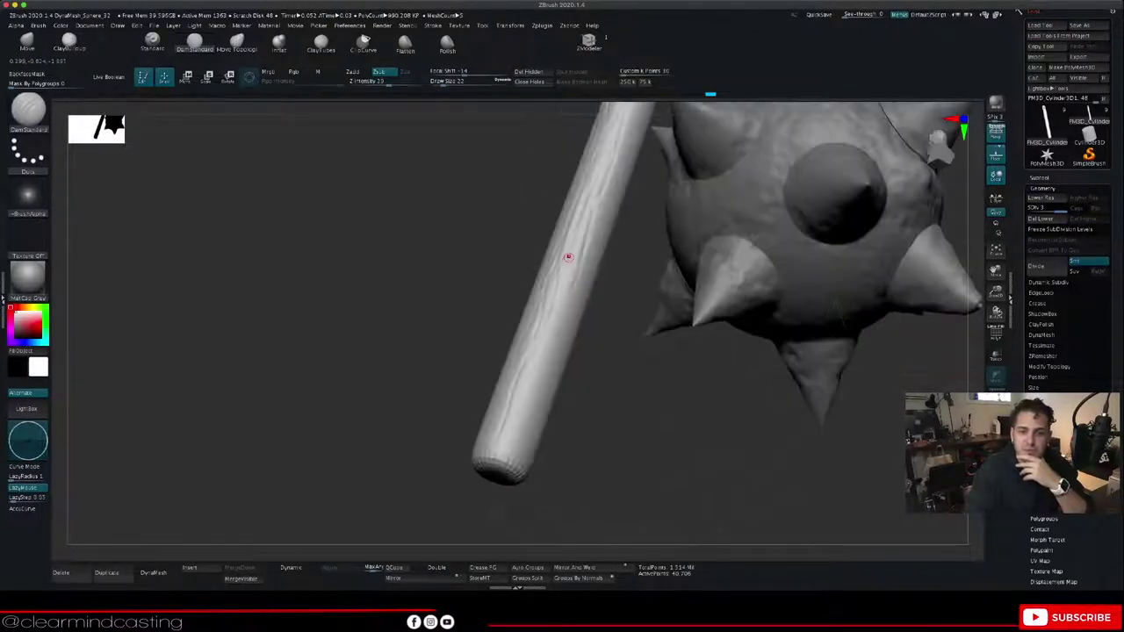
left_click_drag(551, 353, 534, 394)
left_click_drag(560, 321, 538, 367)
Step: Carve long grain grooves on another bare side of the handle, just above its butt end
right_click_drag(548, 338, 509, 338)
right_click_drag(725, 289, 502, 443)
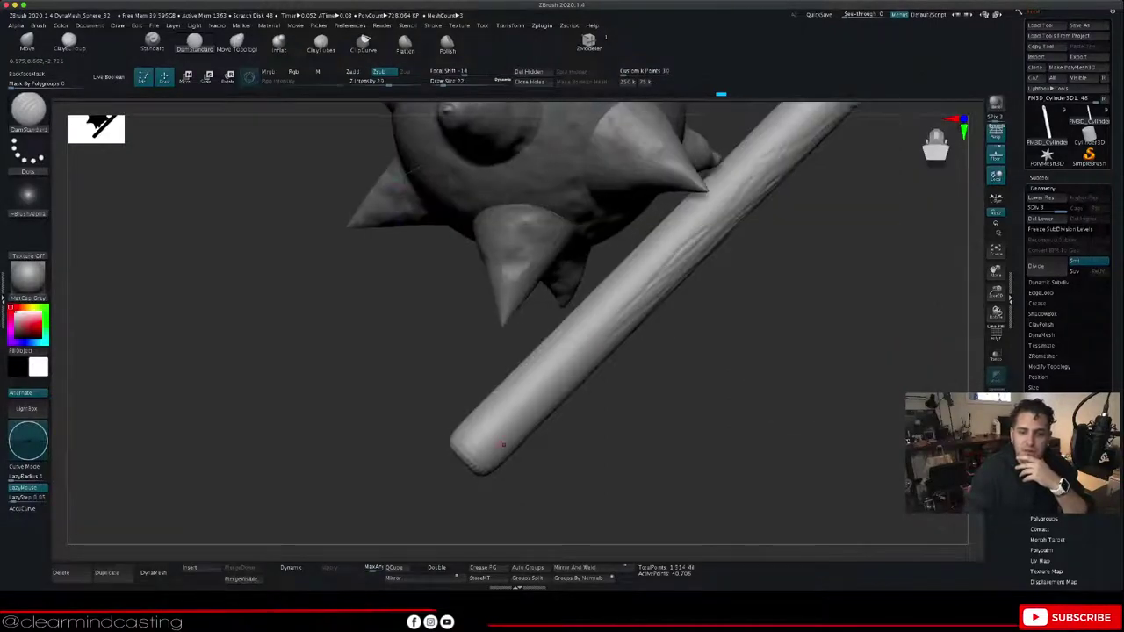
left_click_drag(548, 353, 488, 415)
left_click_drag(553, 376, 482, 454)
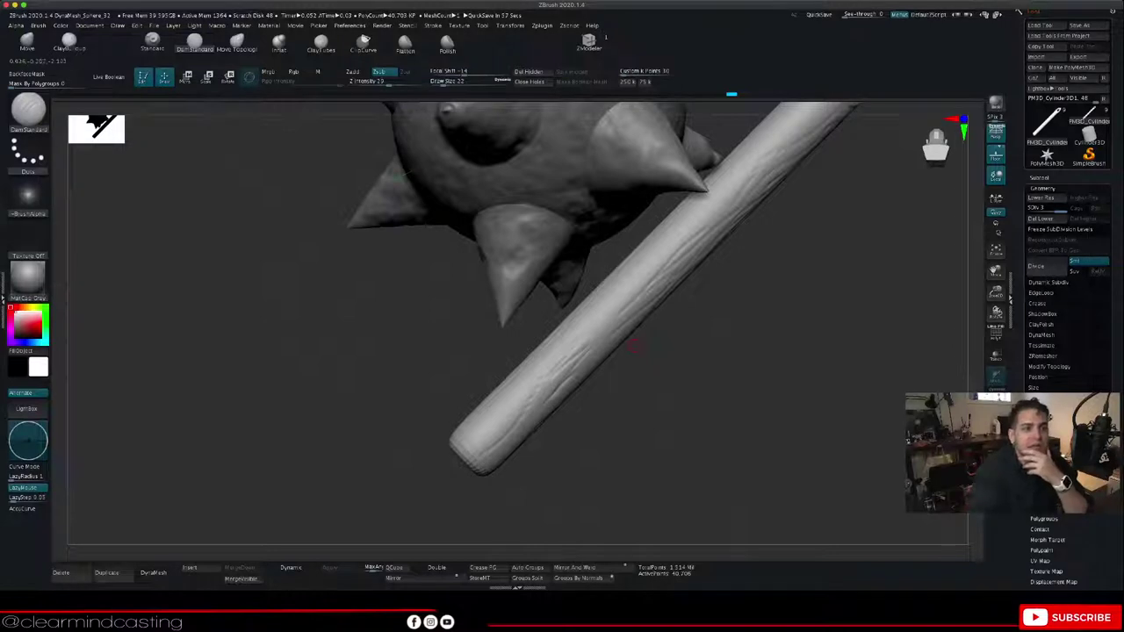
Step: Try reshaping the lower part of the handle with the Move brush at a draw size of 120, and undo it
left_click(29, 110)
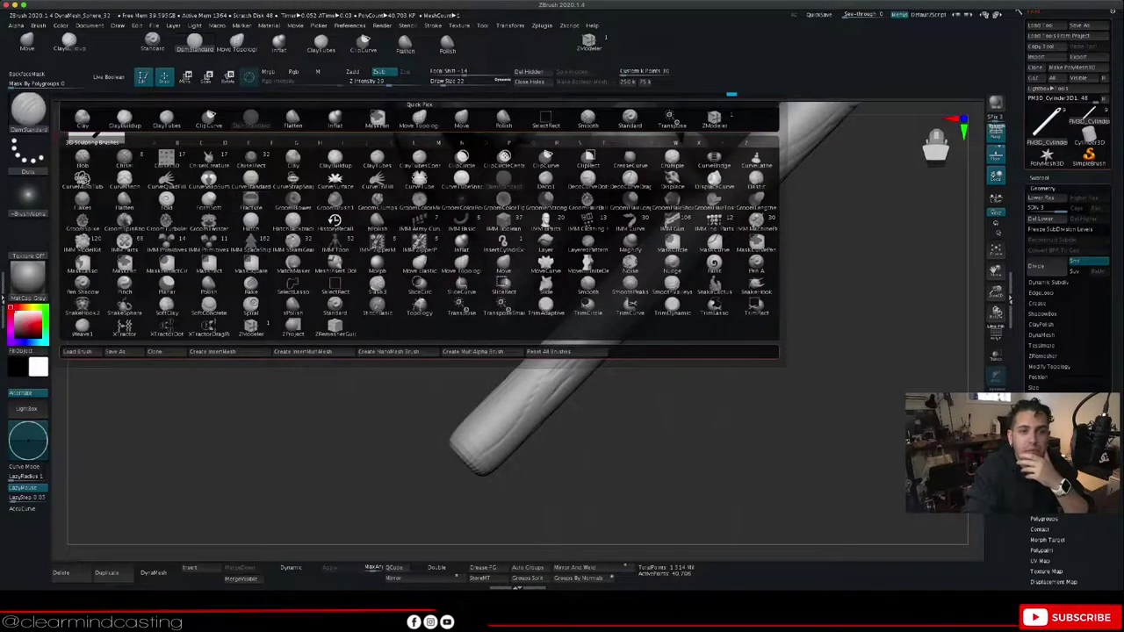
key("m")
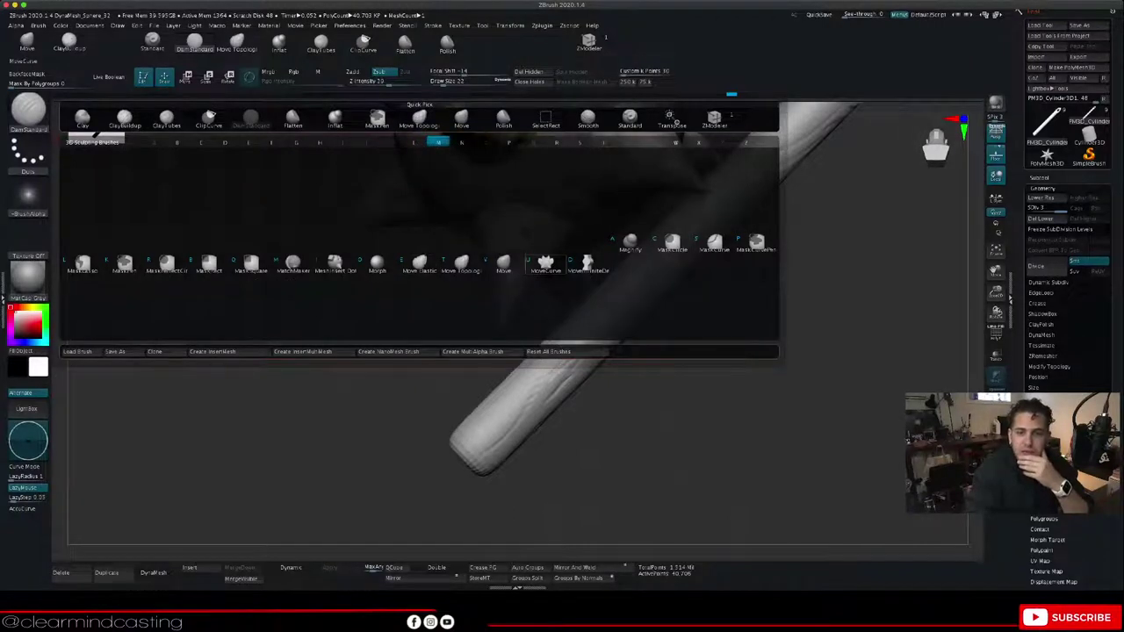
key("v")
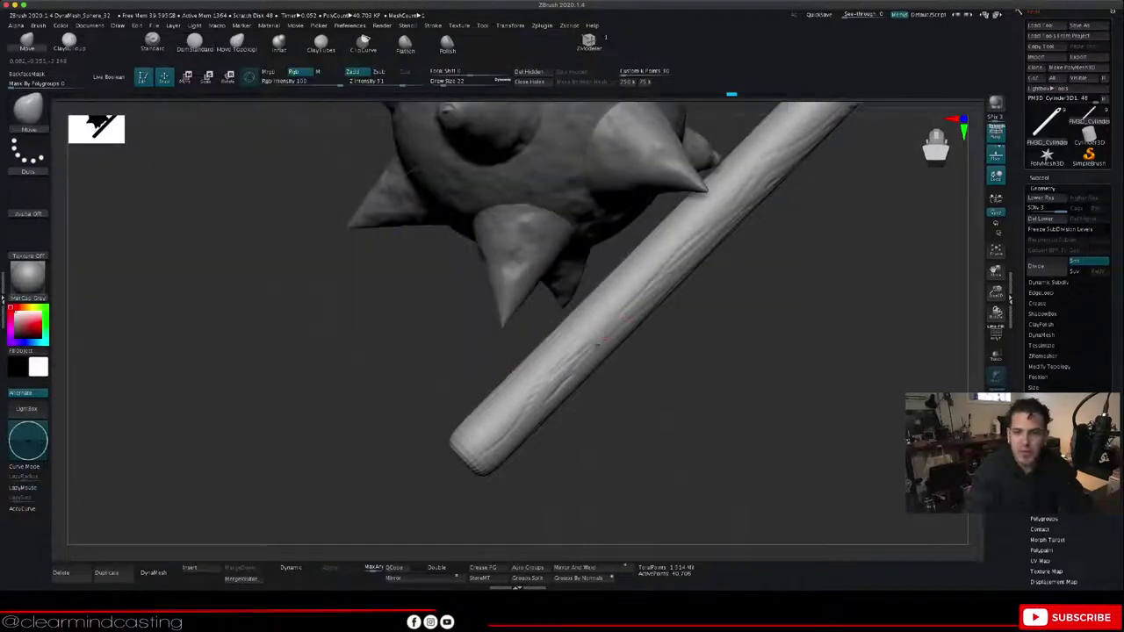
key("space")
mouse_move(598, 350)
left_mouse_down()
mouse_move(592, 371)
mouse_move(599, 362)
left_mouse_up()
key("ctrl+z")
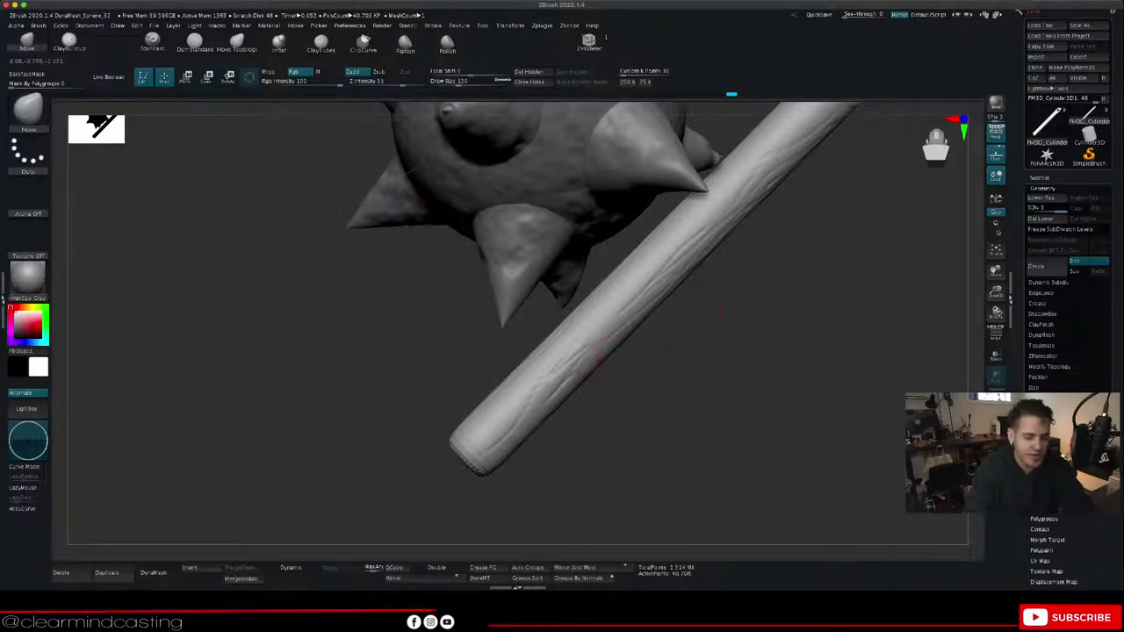
left_click_drag(707, 338, 779, 320)
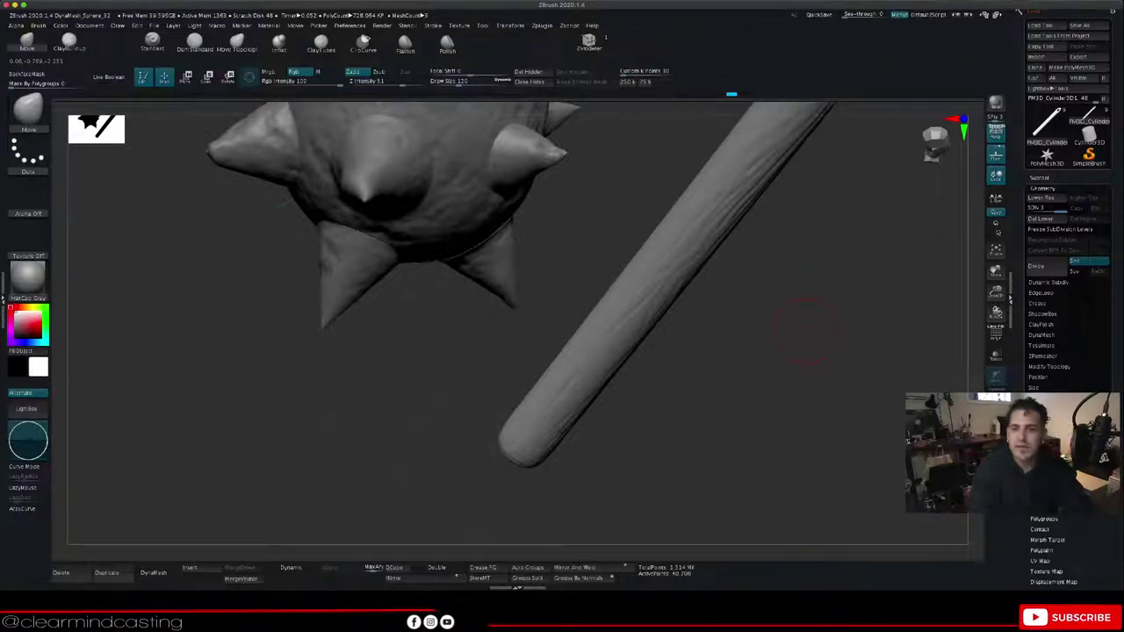
mouse_move(806, 328)
left_mouse_down()
mouse_move(839, 326)
mouse_move(834, 360)
mouse_move(808, 350)
mouse_move(813, 377)
mouse_move(852, 406)
left_mouse_up()
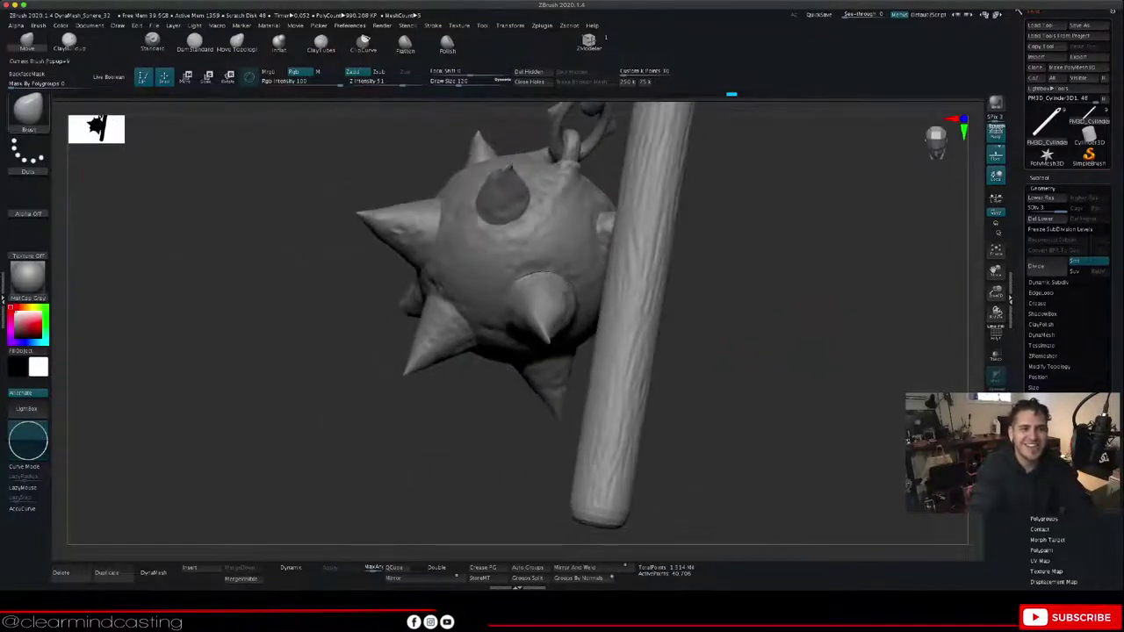
Step: Return to the DamStandard brush, reduce the draw size to about 20, and carve grain grooves along the lower handle's edge
left_click(29, 110)
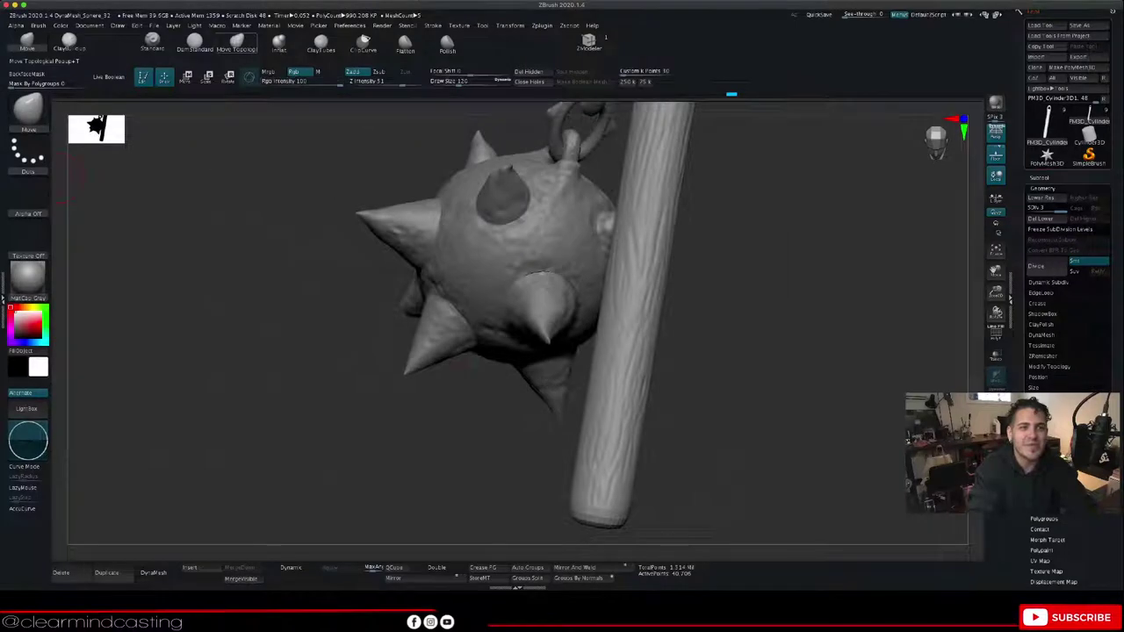
left_click(195, 44)
left_click_drag(747, 351, 852, 347)
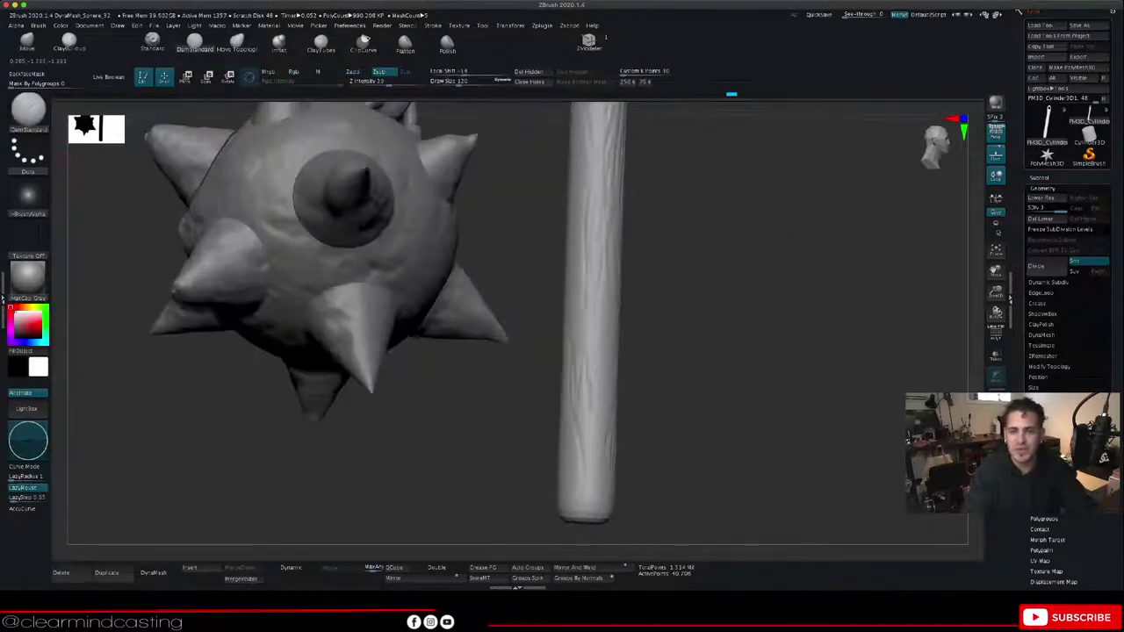
left_click_drag(603, 287, 603, 407)
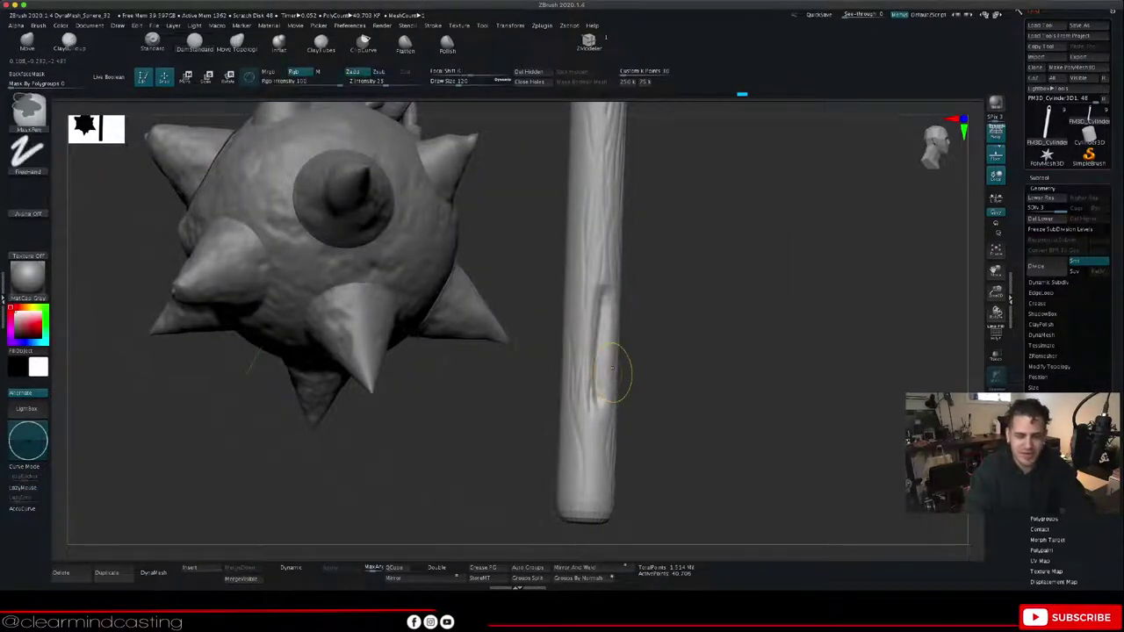
key("ctrl+z")
key("space")
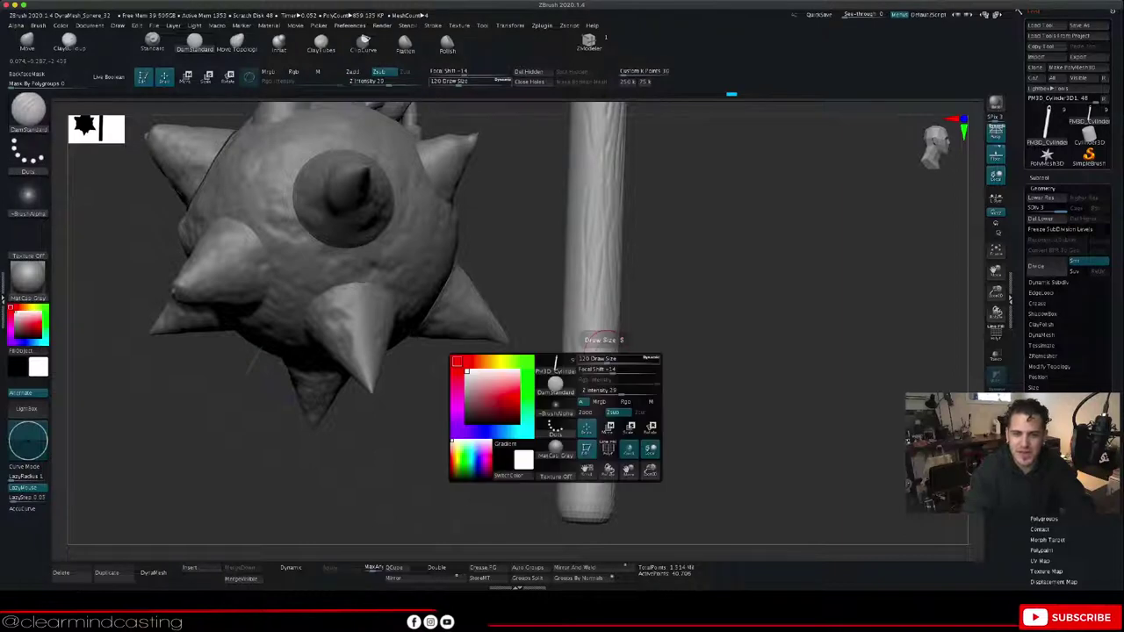
left_click_drag(604, 359, 592, 358)
left_click_drag(604, 302, 597, 405)
left_click_drag(608, 355, 606, 409)
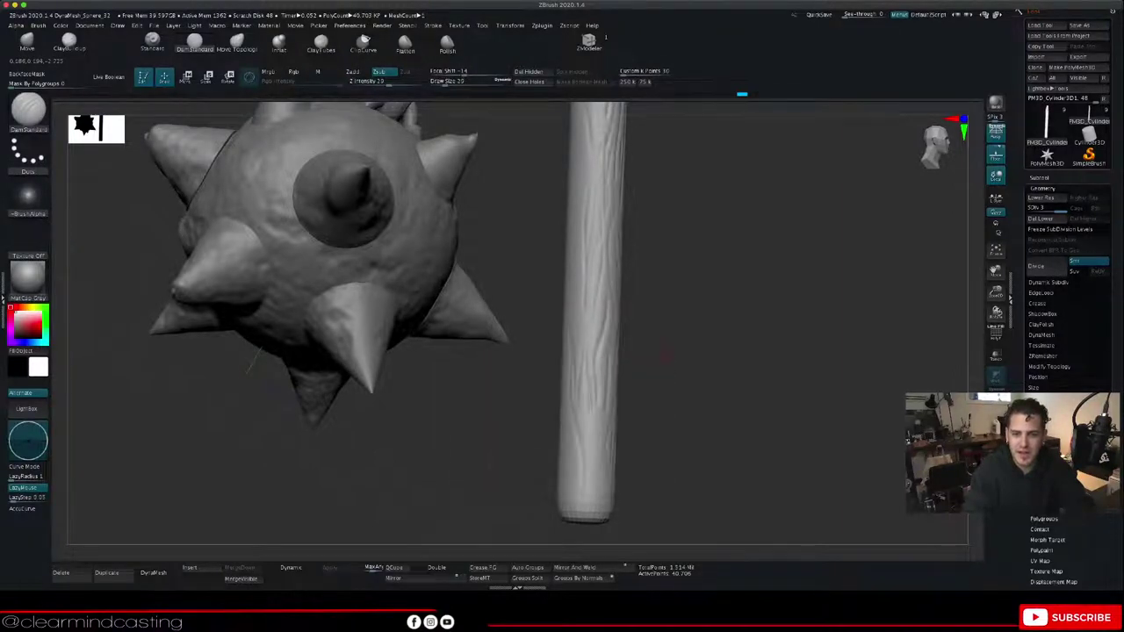
Step: Fill the next smooth strip of the lower handle with long grain grooves reaching toward the butt end
left_click_drag(661, 354, 733, 347)
left_click_drag(616, 329, 587, 419)
left_click_drag(616, 369, 560, 492)
left_click_drag(669, 378, 791, 374)
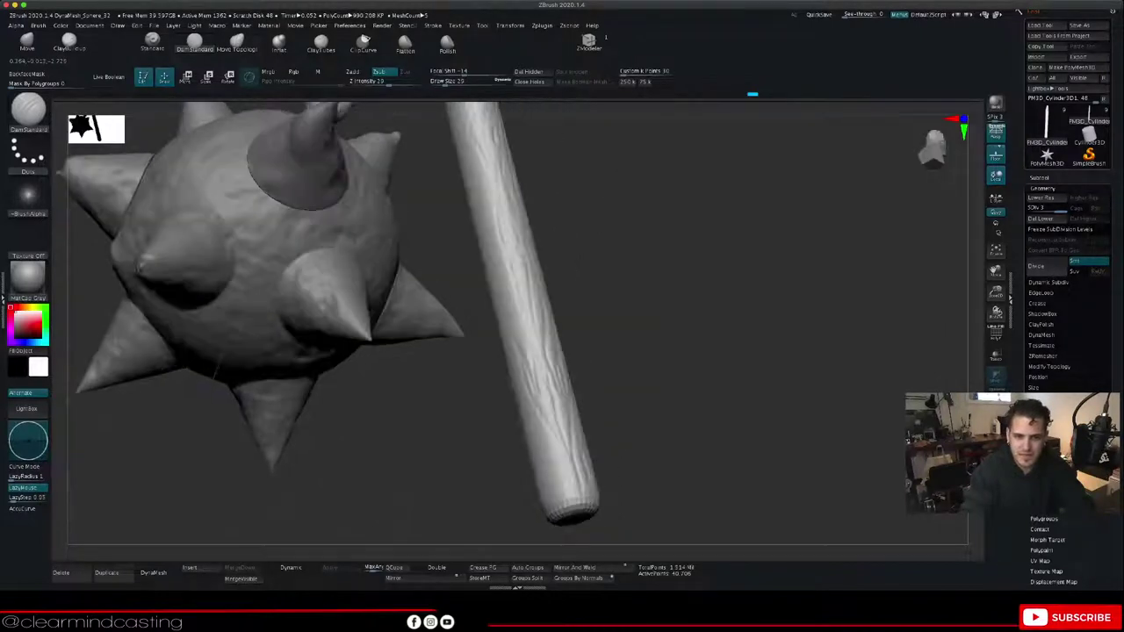
mouse_move(502, 266)
left_mouse_down()
mouse_move(530, 341)
mouse_move(529, 299)
left_mouse_up()
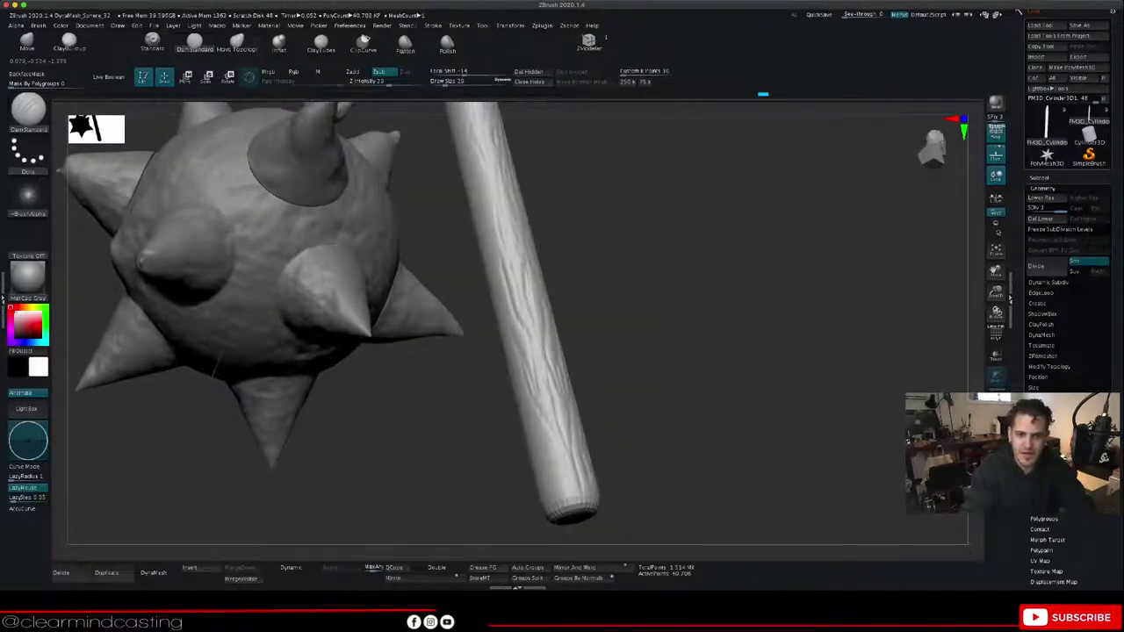
Step: Carve denser grain grooves around the lower handle, running down to the rim of its butt end
left_click_drag(658, 378, 702, 316)
left_click_drag(510, 293, 587, 395)
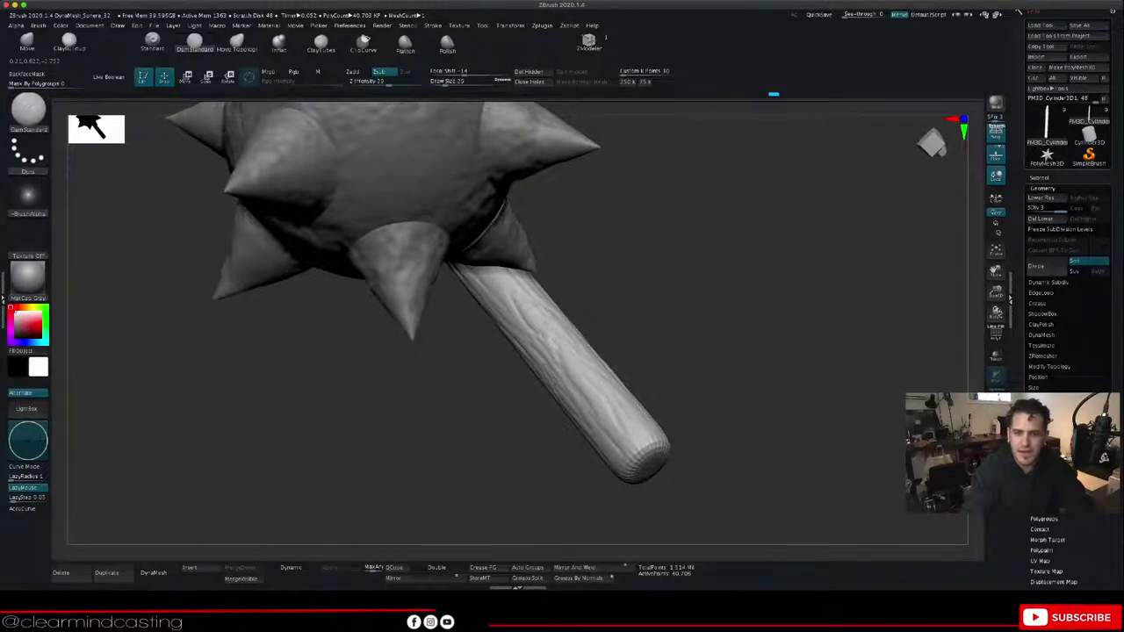
left_click_drag(756, 351, 706, 386)
left_click_drag(602, 366, 612, 387)
left_click_drag(612, 343, 638, 449)
left_click_drag(756, 360, 661, 441)
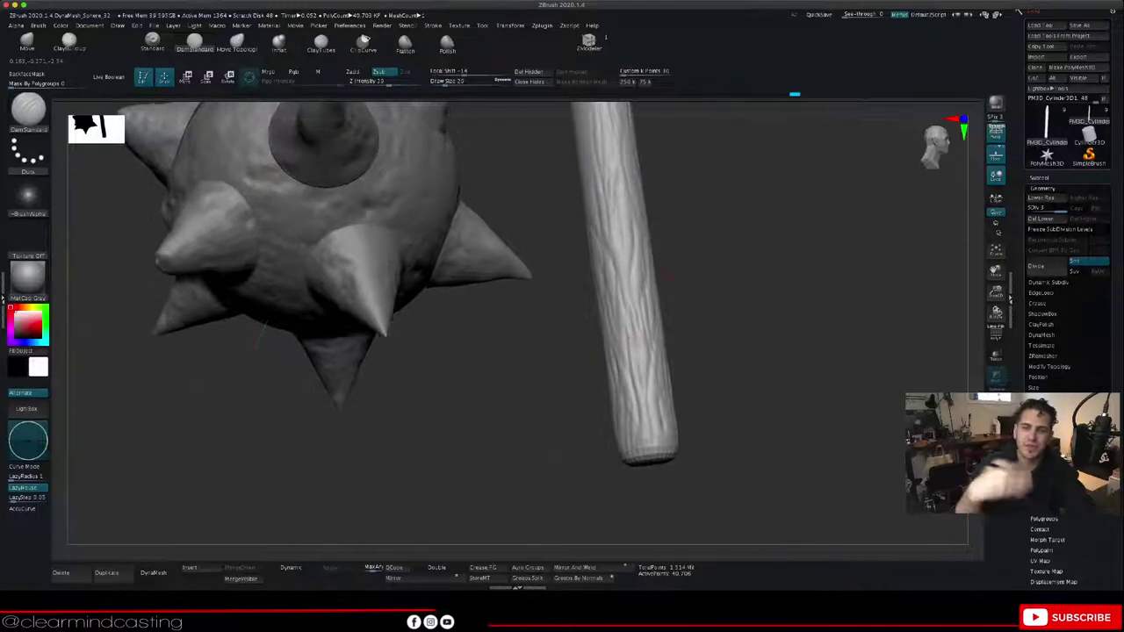
left_click_drag(667, 275, 653, 268)
left_click_drag(725, 334, 957, 337)
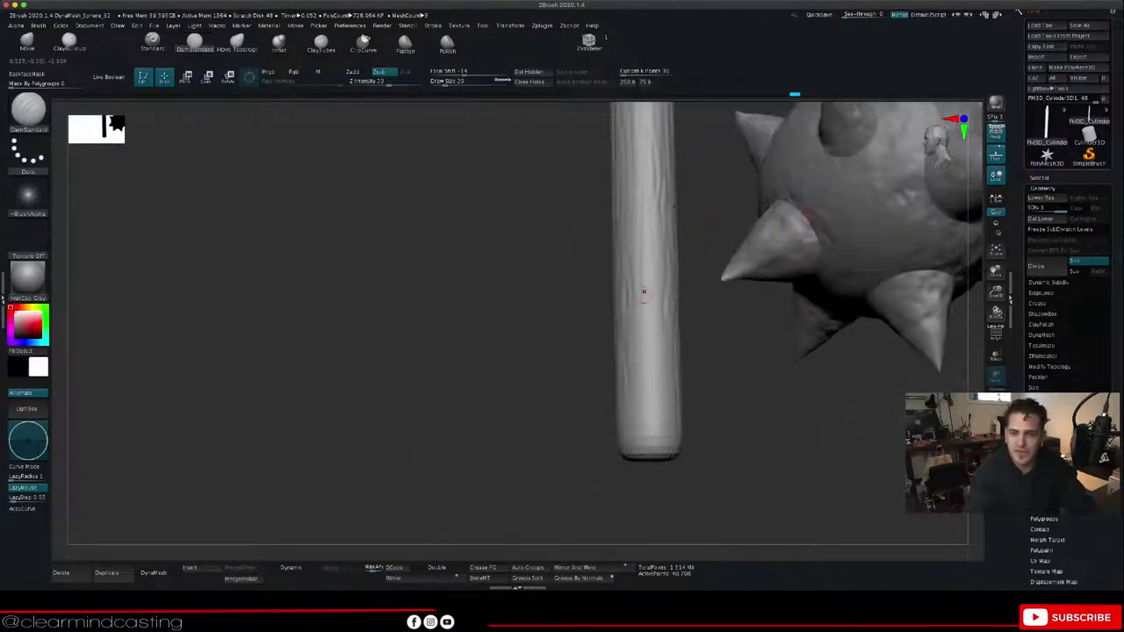
Step: Reduce the DamStandard draw size to 16 and carve finer grain grooves down the lower handle toward its butt end
left_click_drag(664, 351, 665, 364)
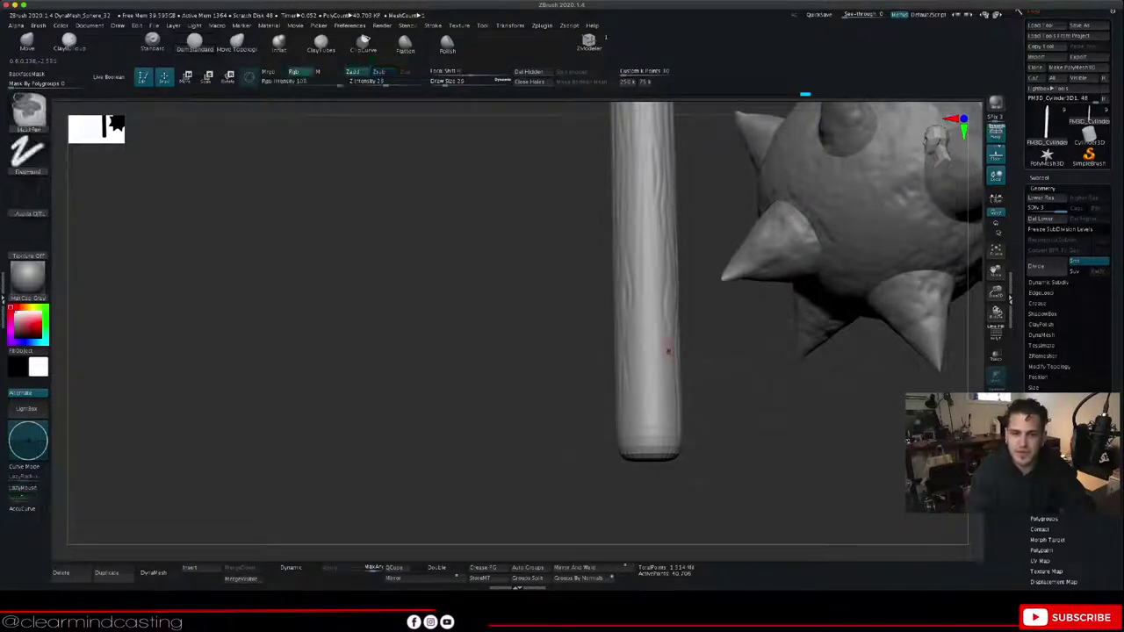
key("ctrl+z")
key("space")
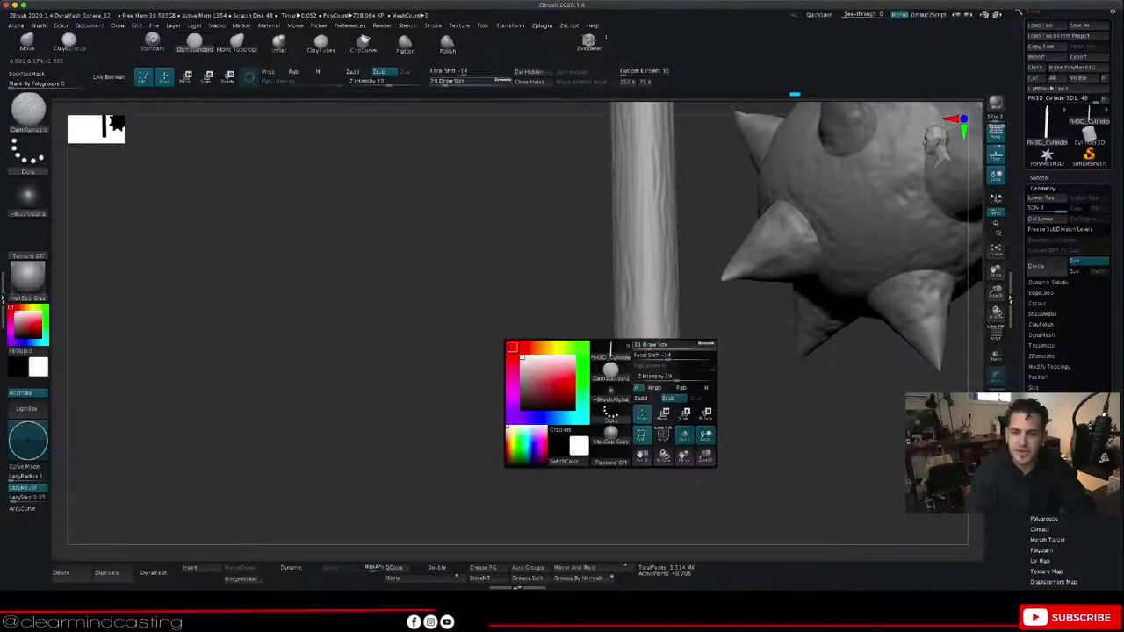
left_click_drag(650, 345, 646, 345)
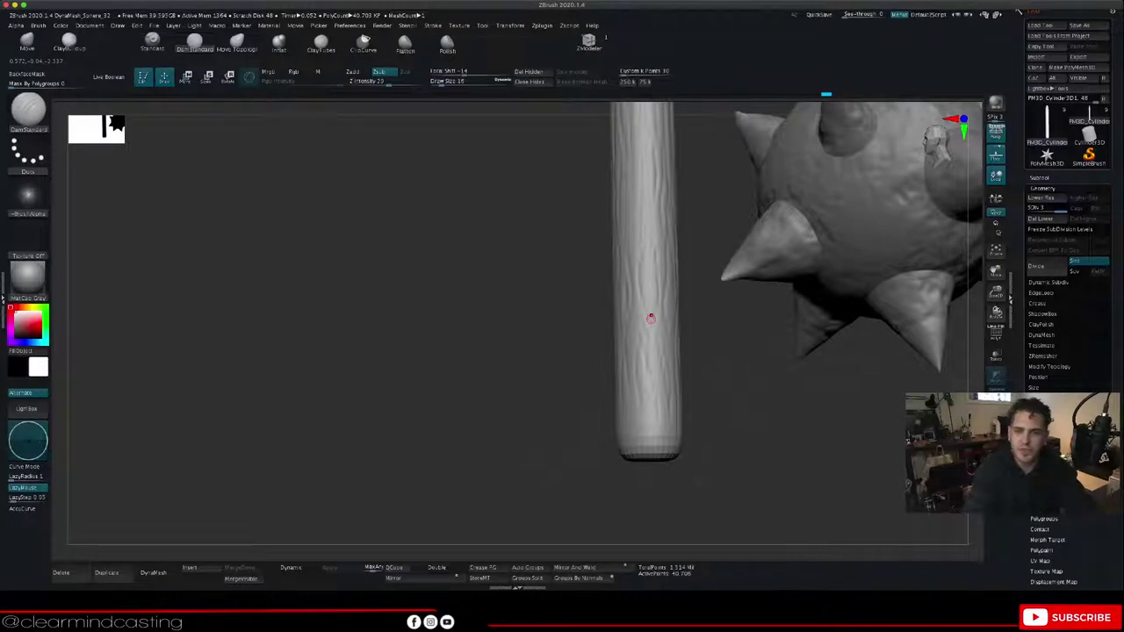
left_click_drag(567, 253, 674, 285)
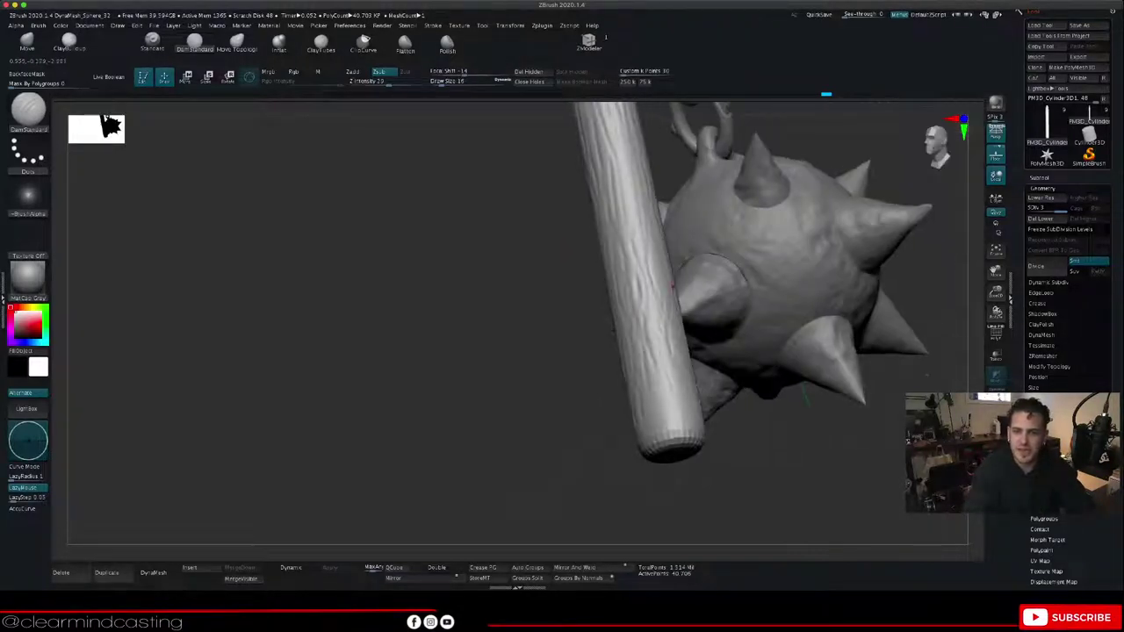
left_click_drag(725, 432, 656, 256)
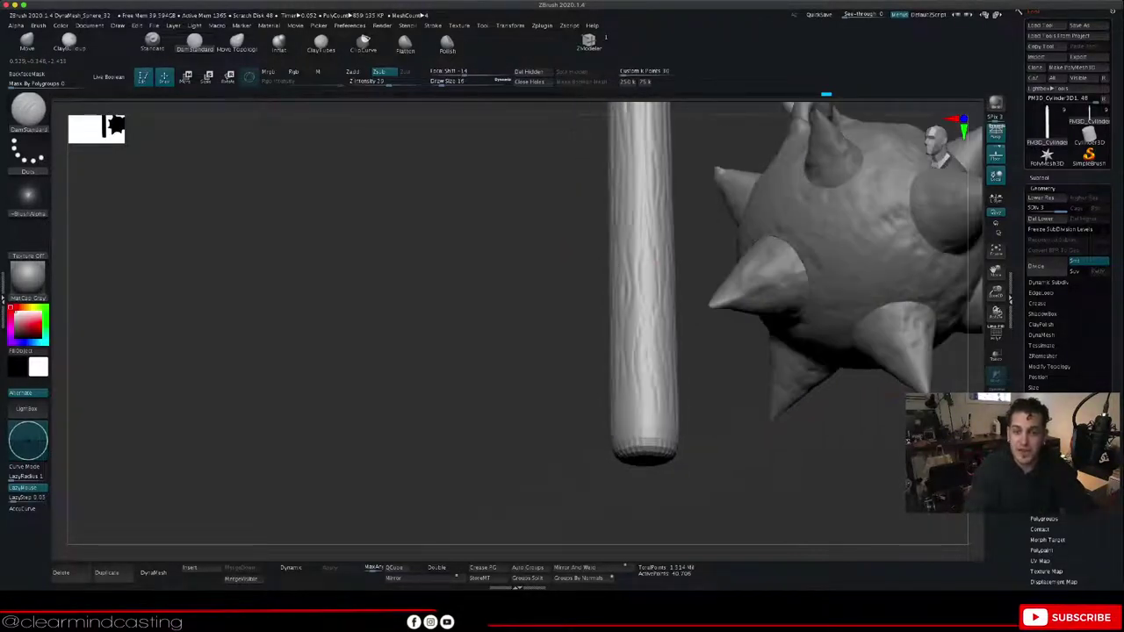
left_click_drag(885, 402, 713, 348)
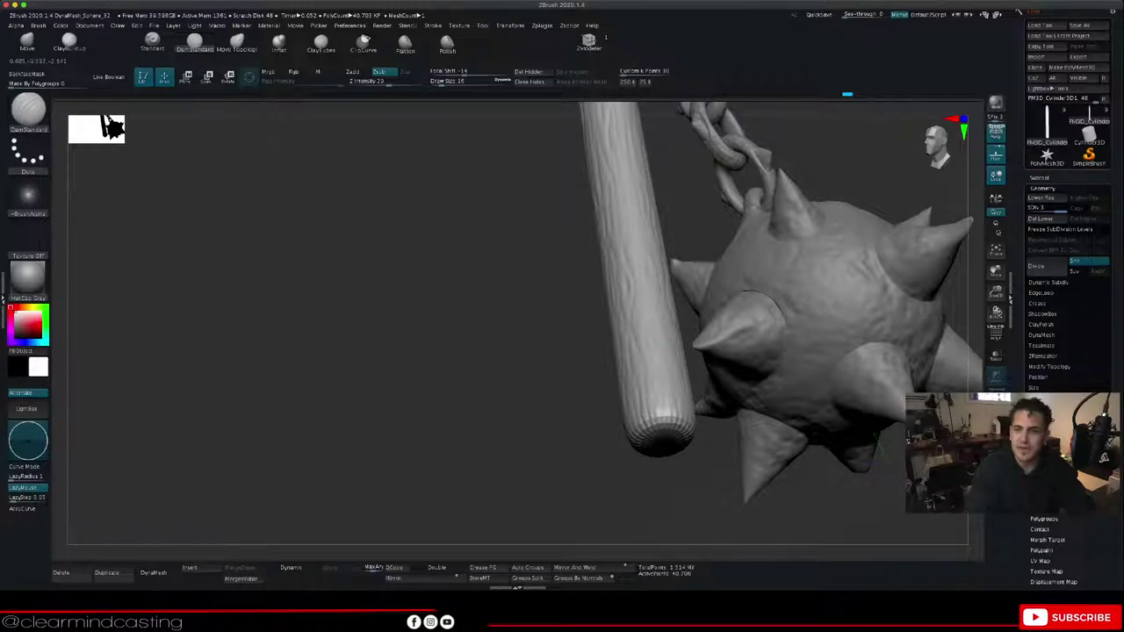
Step: Extend the fine wood grain grooves up along the middle of the handle, working around to its other side
left_click_drag(826, 167, 726, 211)
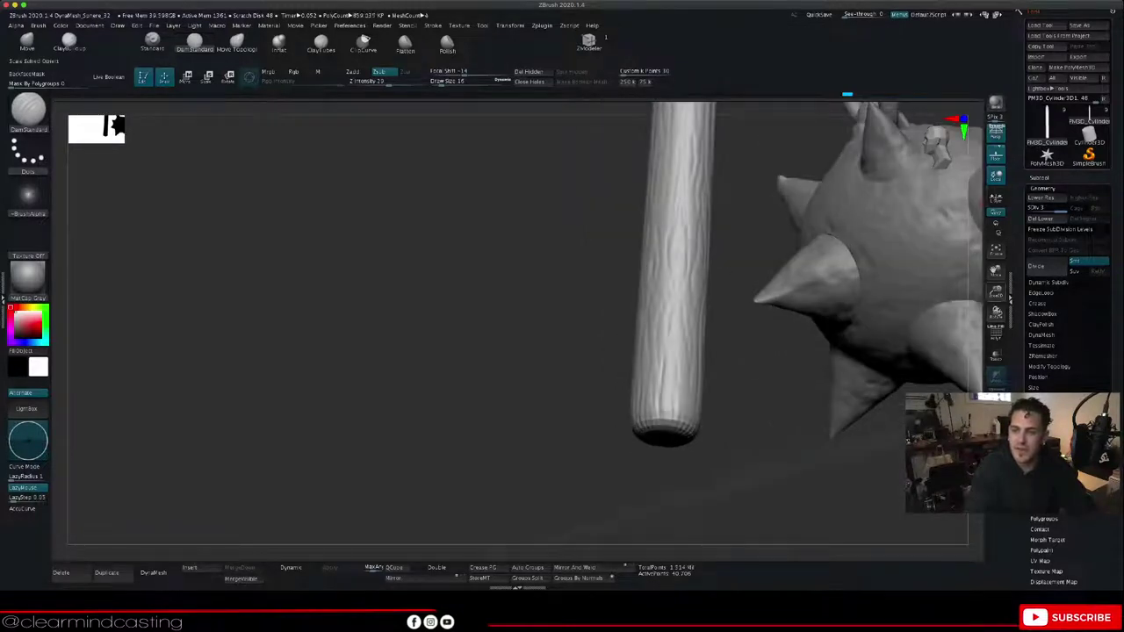
mouse_move(996, 291)
left_mouse_down()
mouse_move(996, 307)
mouse_move(996, 297)
left_mouse_up()
left_click_drag(862, 131, 794, 257, "alt")
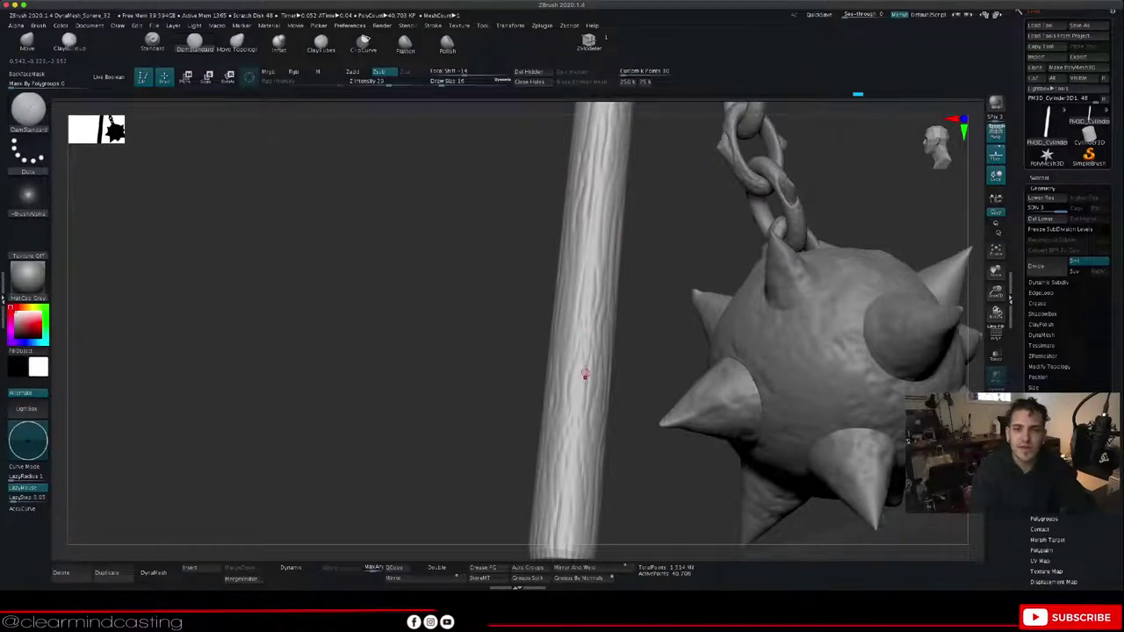
left_click_drag(634, 177, 664, 217)
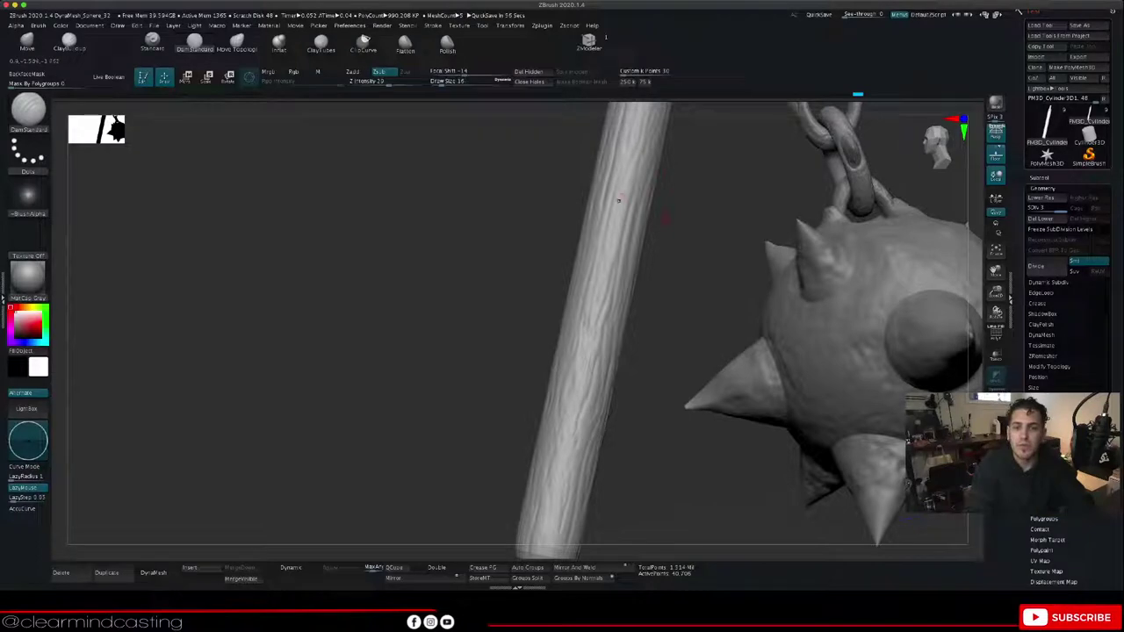
left_click_drag(665, 218, 696, 285)
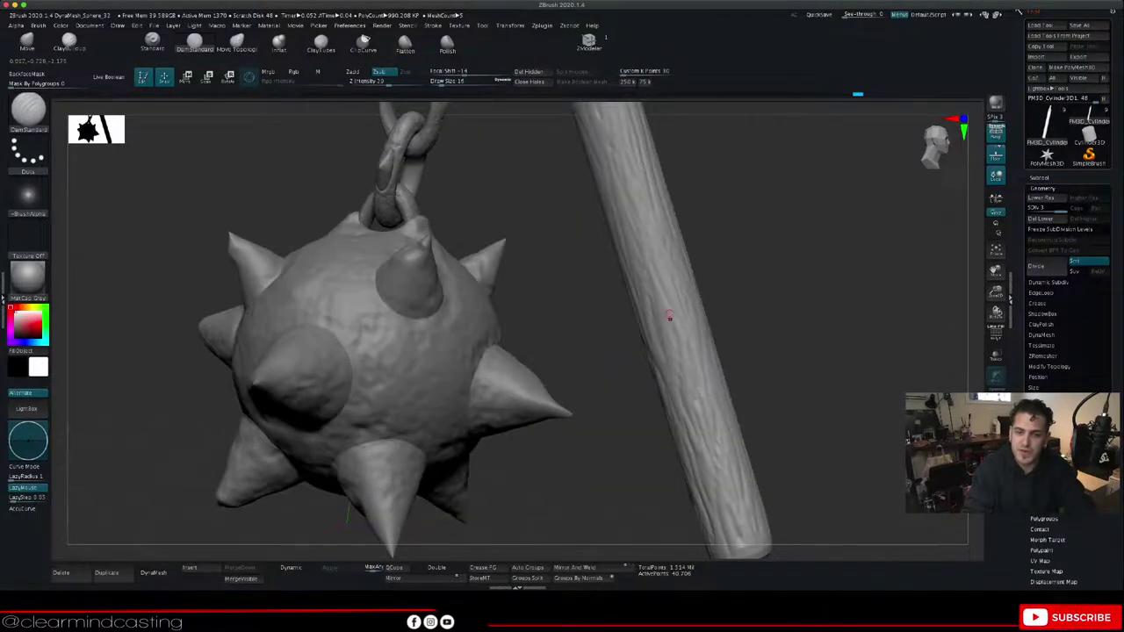
left_click_drag(843, 308, 800, 332)
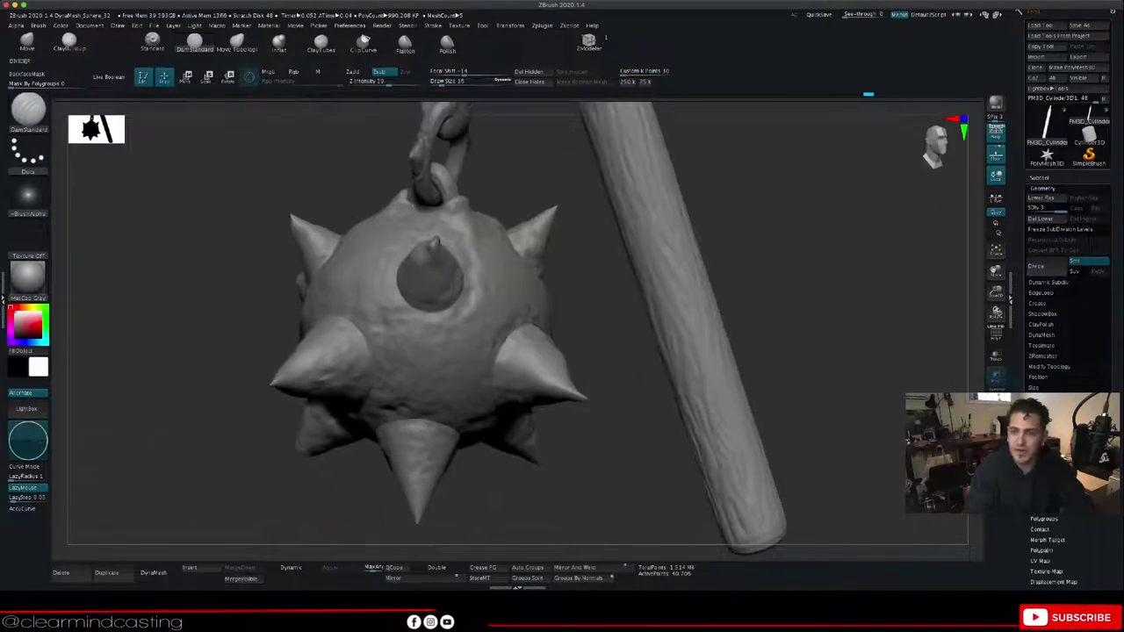
Step: Carve long grain grooves into the smooth upper part of the handle below the riveted ring
left_click_drag(557, 270, 466, 360, "alt")
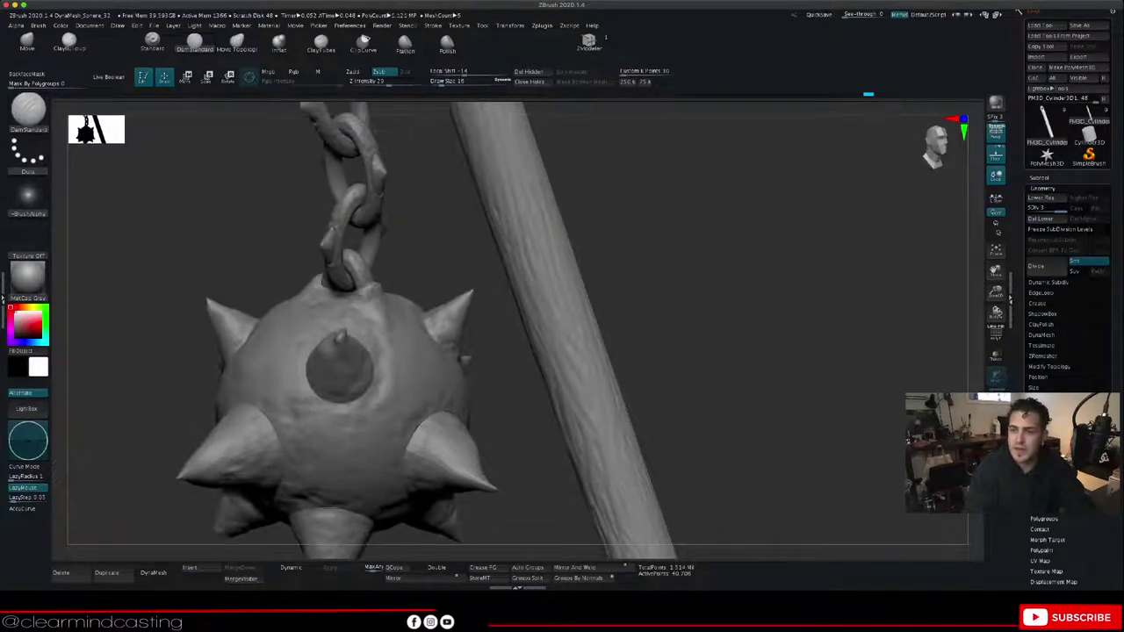
left_click_drag(773, 369, 762, 285, "alt")
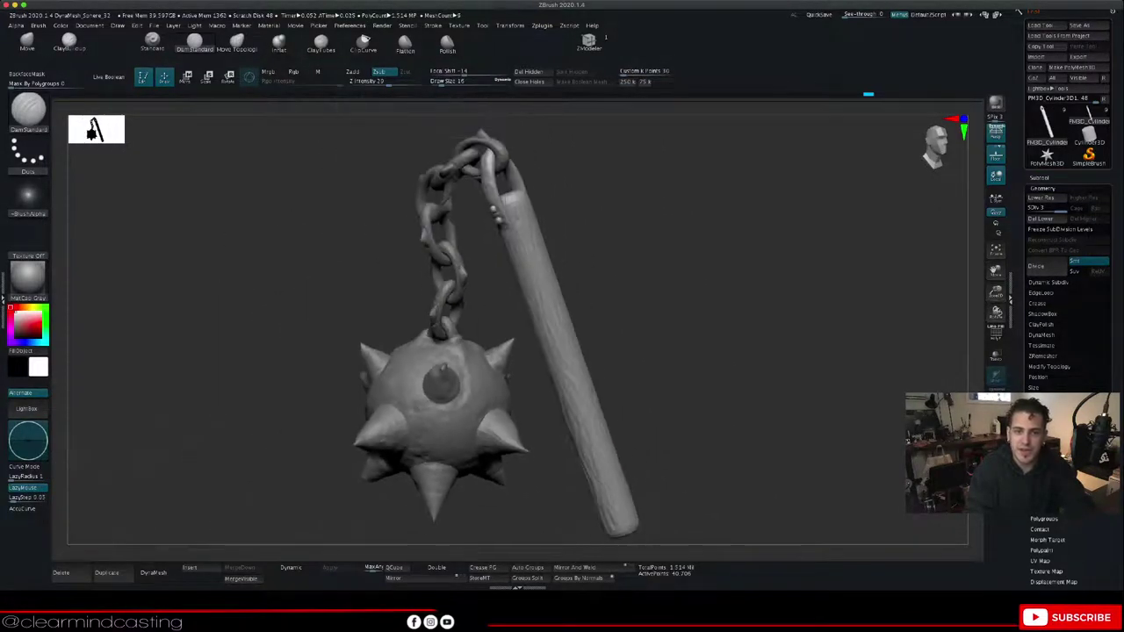
left_click_drag(773, 334, 298, 338)
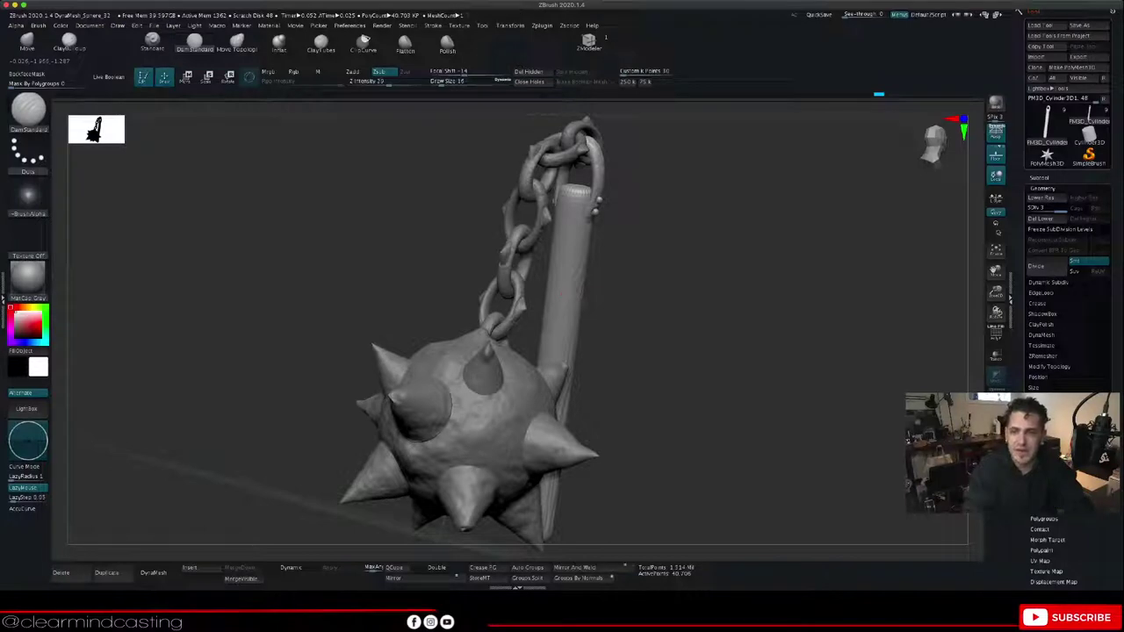
right_click_drag(567, 229, 570, 273, "ctrl")
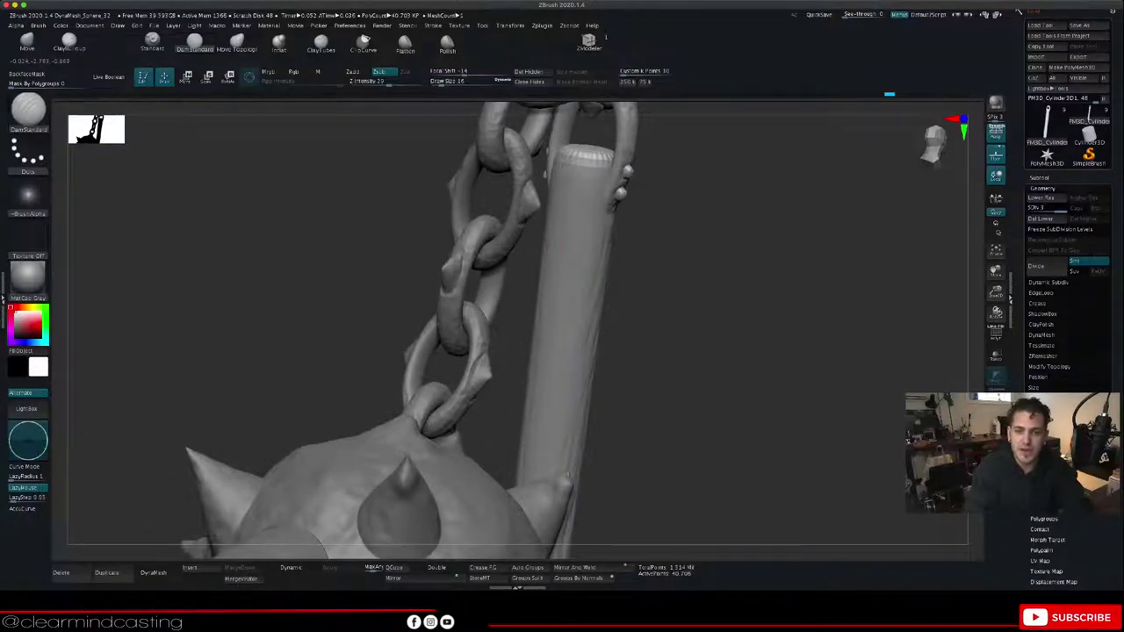
right_click_drag(561, 244, 542, 224)
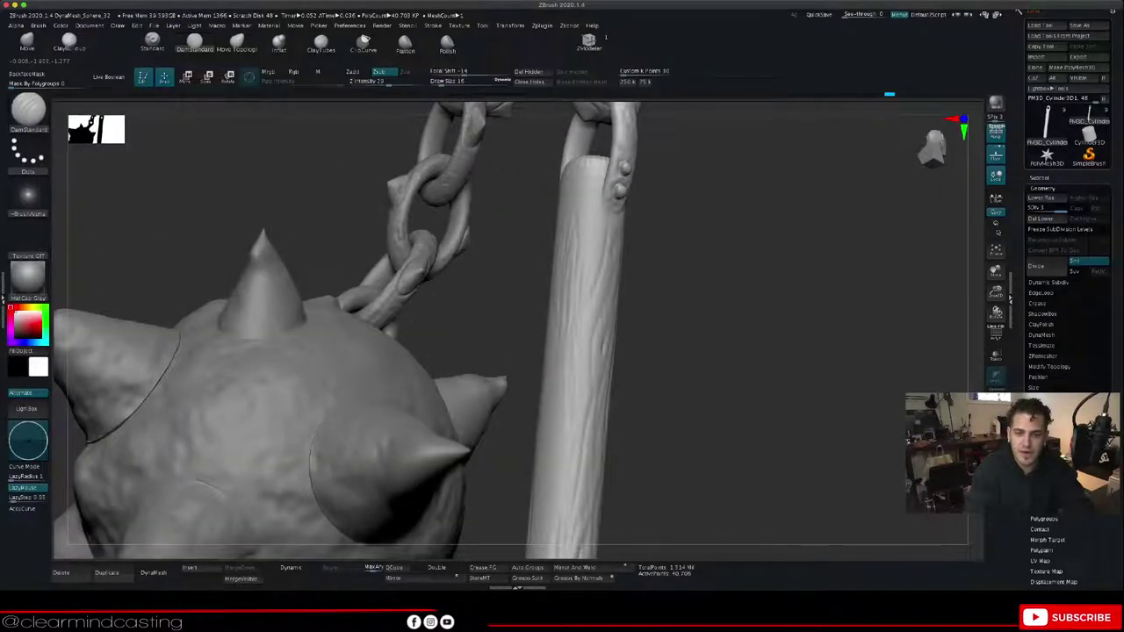
left_click_drag(556, 418, 581, 398)
Step: Work around the upper handle, carving grain grooves into its remaining smooth sides up to the ring's rivets
mouse_move(582, 397)
right_mouse_down()
mouse_move(592, 338)
mouse_move(671, 323)
right_mouse_up()
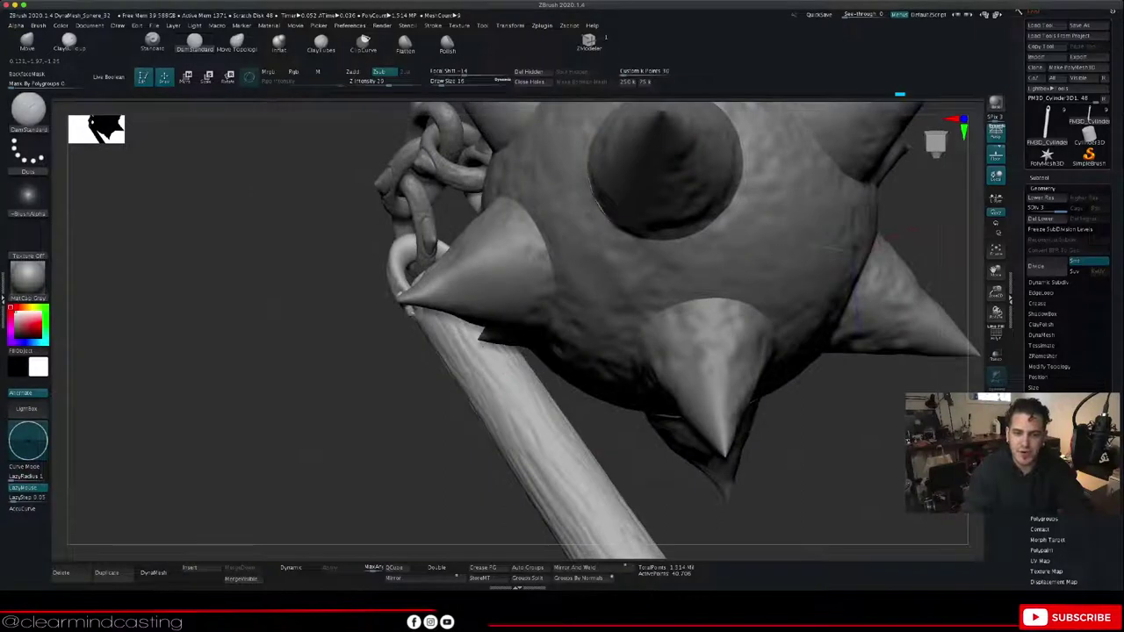
left_click_drag(519, 432, 485, 377)
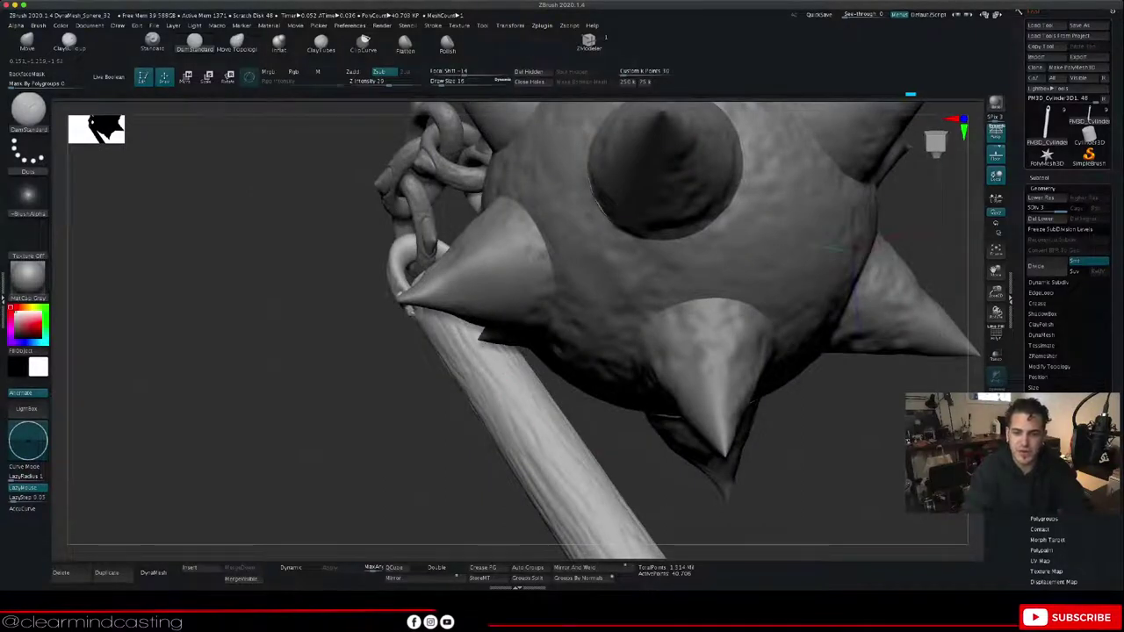
right_click_drag(421, 386, 501, 372)
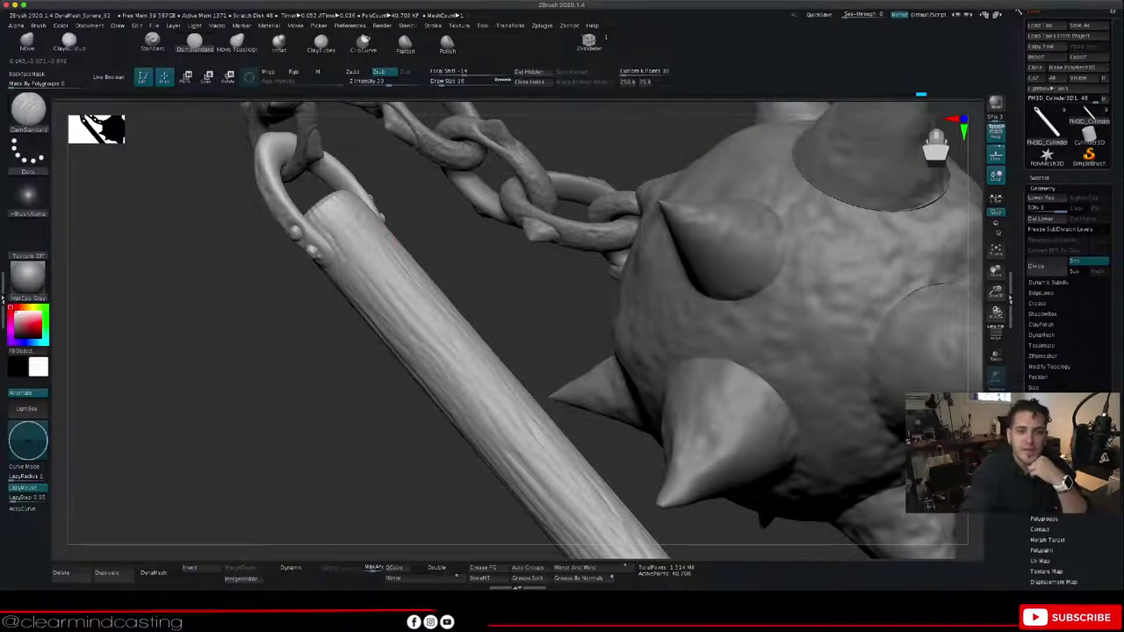
left_click_drag(548, 315, 369, 248)
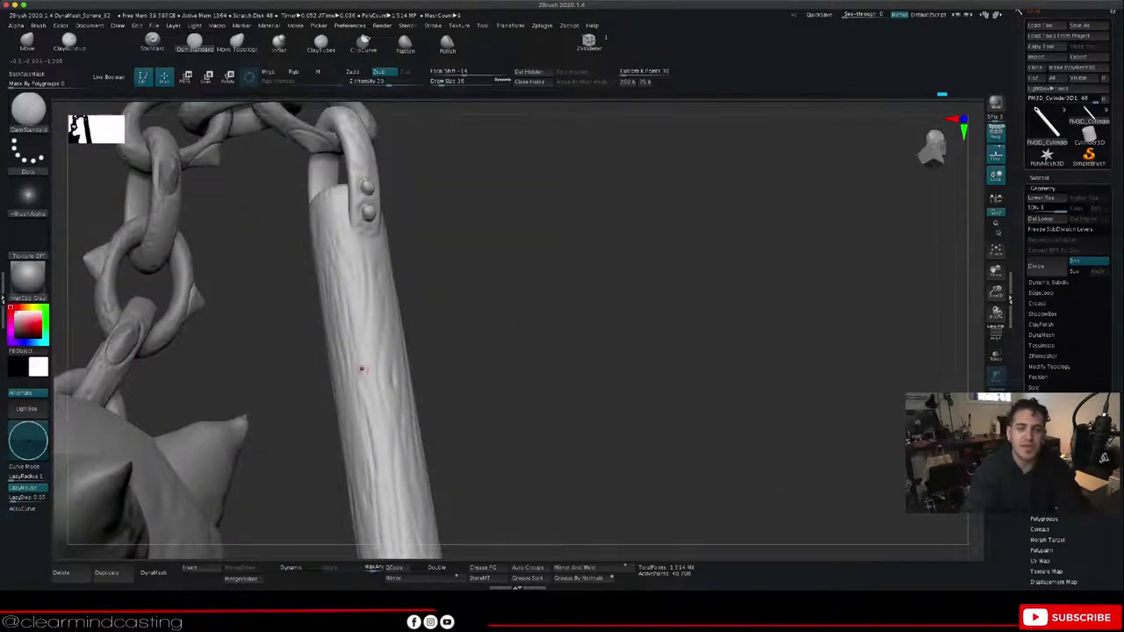
mouse_move(361, 369)
right_mouse_down()
mouse_move(527, 377)
mouse_move(650, 305)
mouse_move(790, 263)
mouse_move(975, 270)
right_mouse_up()
Step: Touch up the grain with a short groove on the handle's middle section, checking it from the butt end
left_click_drag(996, 291, 996, 250)
left_click_drag(747, 456, 570, 470)
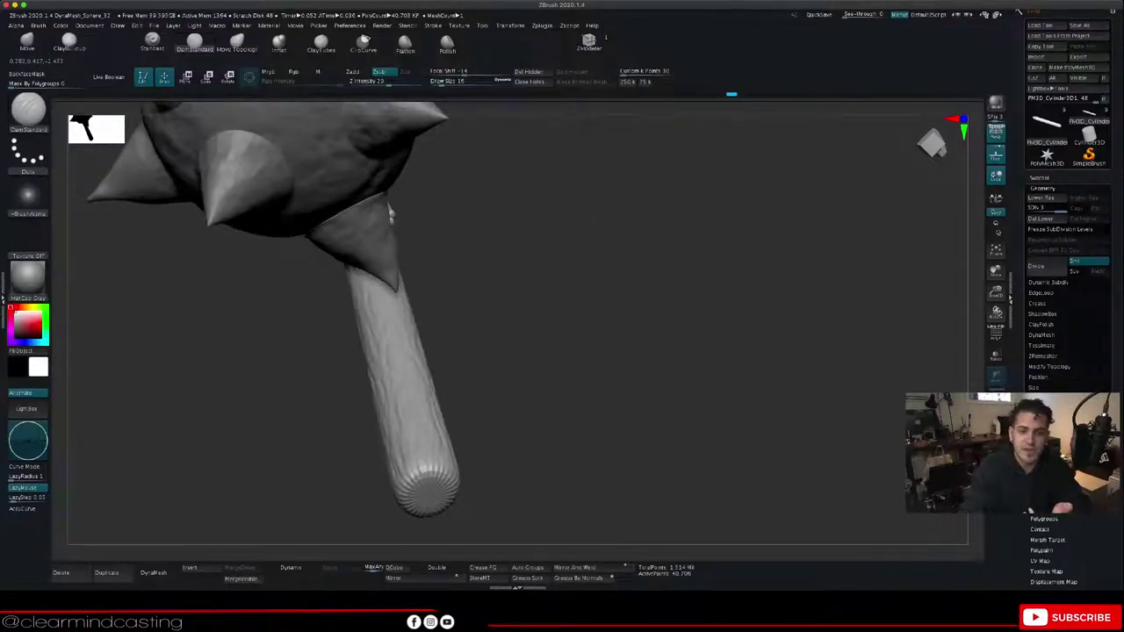
left_click_drag(606, 325, 527, 327)
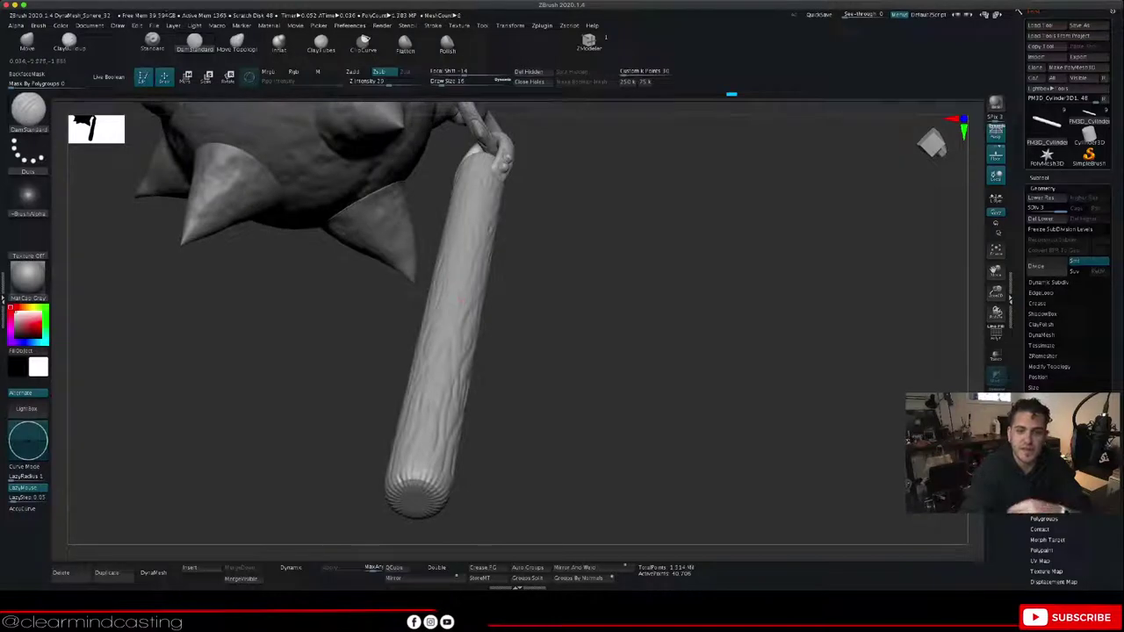
left_click_drag(452, 282, 462, 303)
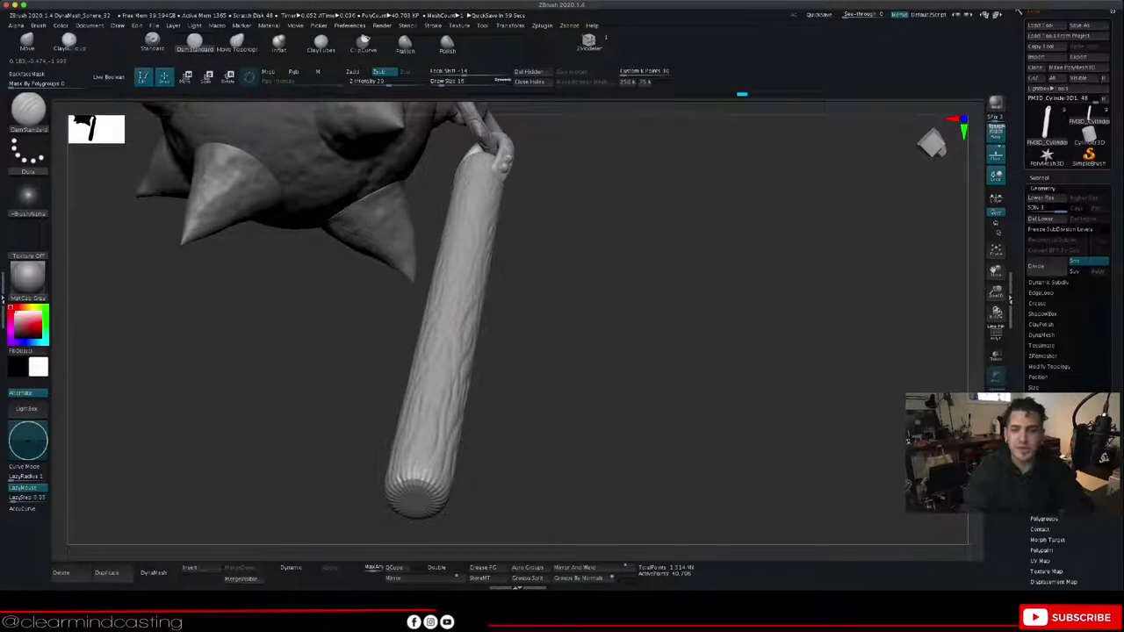
left_click_drag(668, 351, 659, 197)
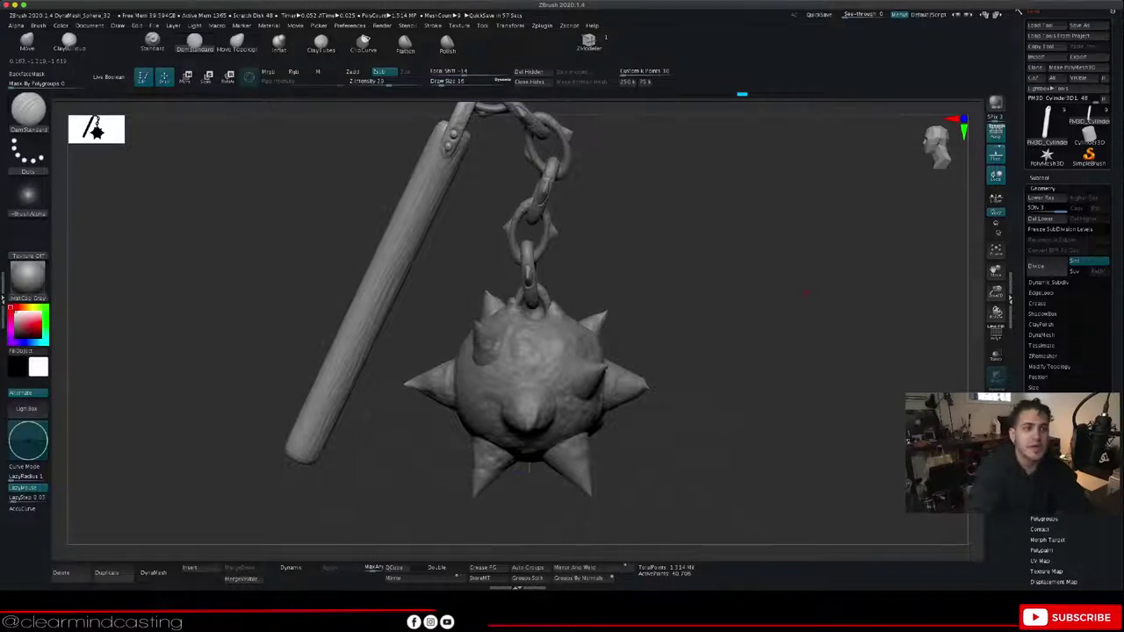
Step: Switch to the Move brush with a draw size of 430 and expand the list of subtools
left_click(29, 111)
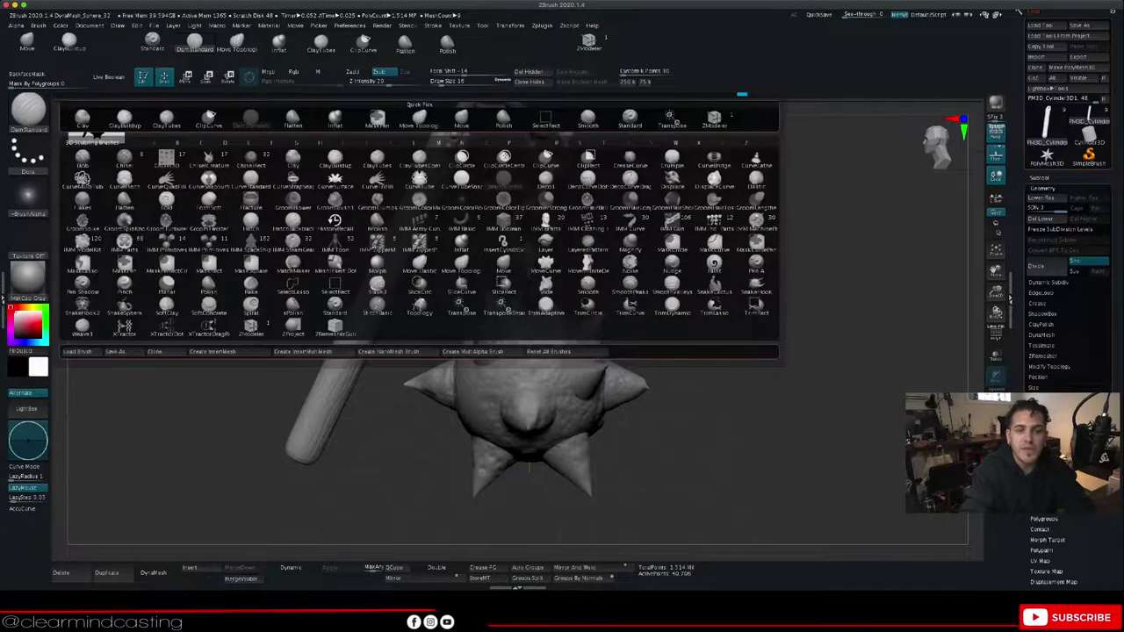
key("m")
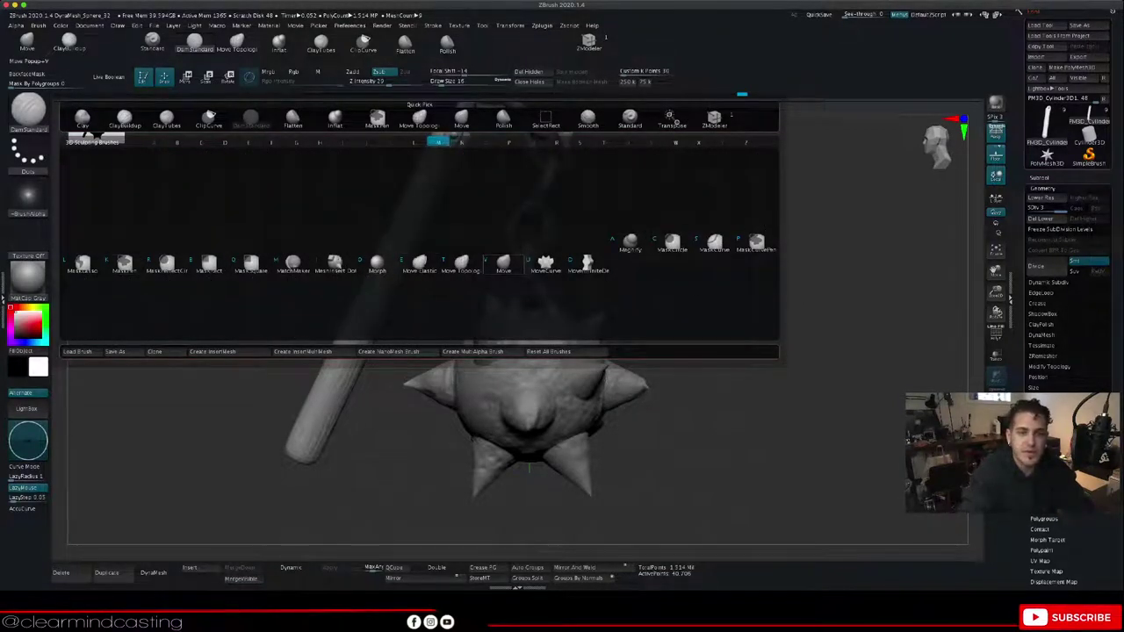
left_click(503, 261)
key("space")
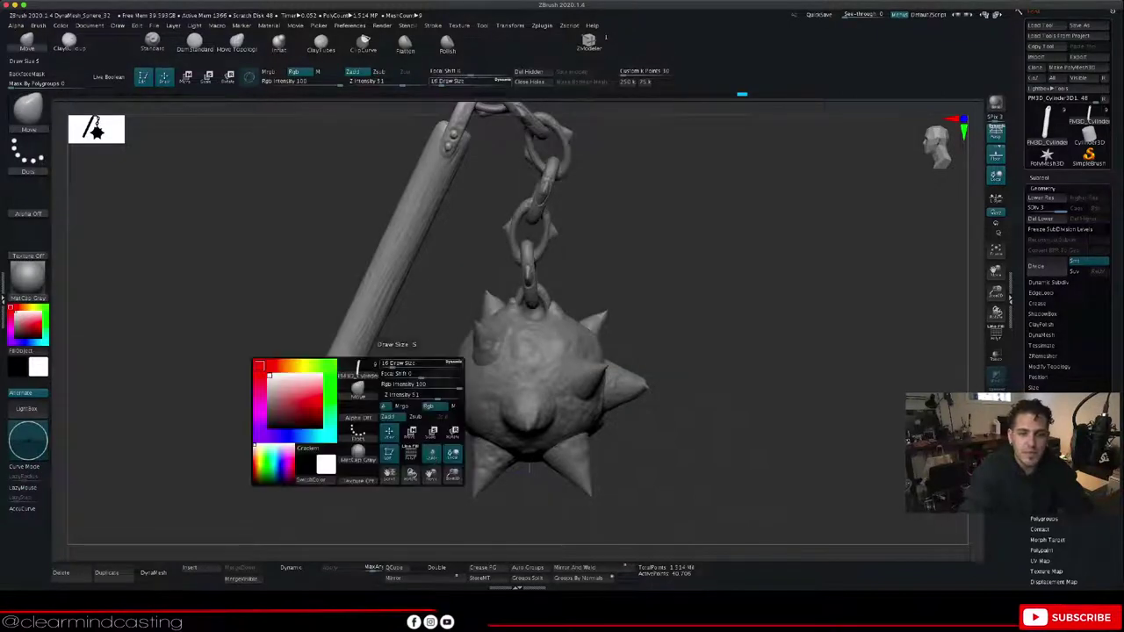
left_click_drag(431, 366, 434, 365)
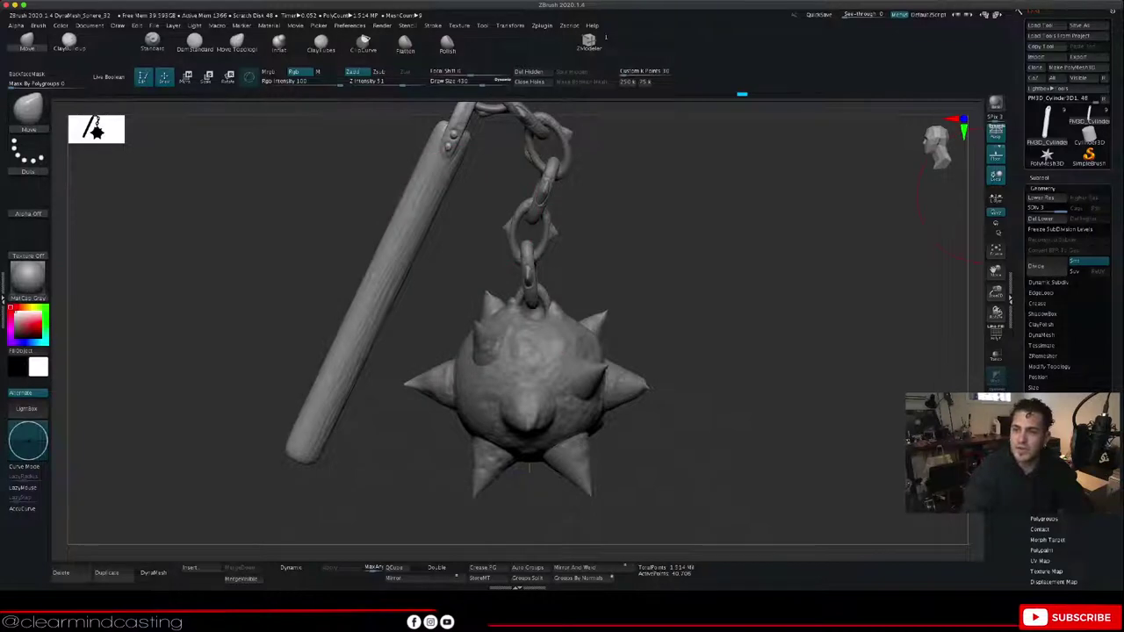
left_click(1039, 177)
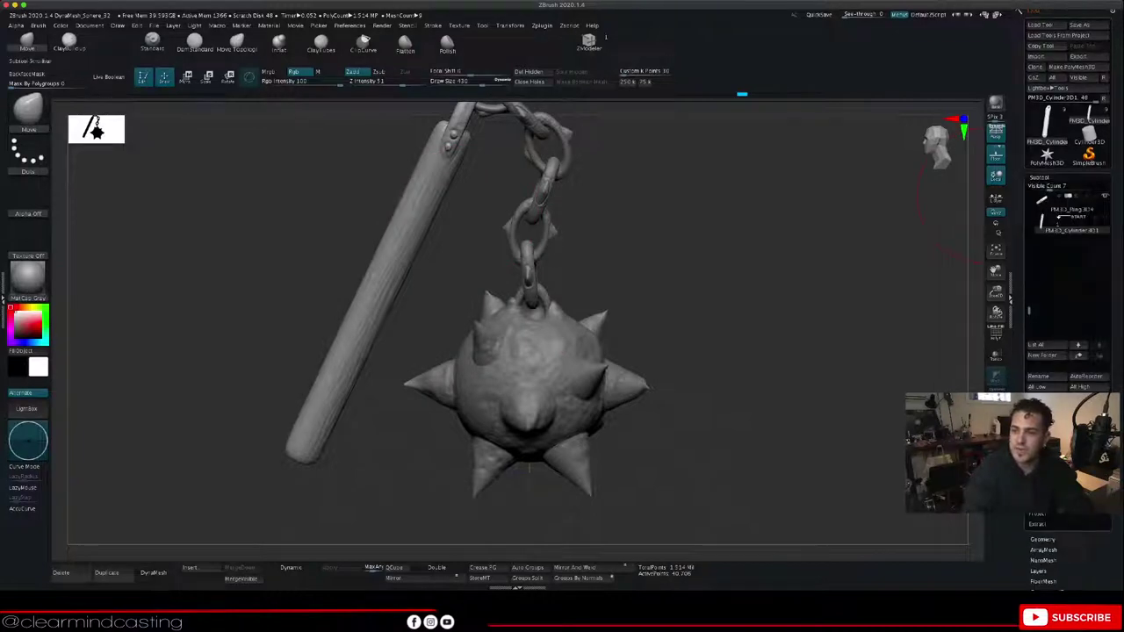
left_click_drag(1030, 305, 1029, 299)
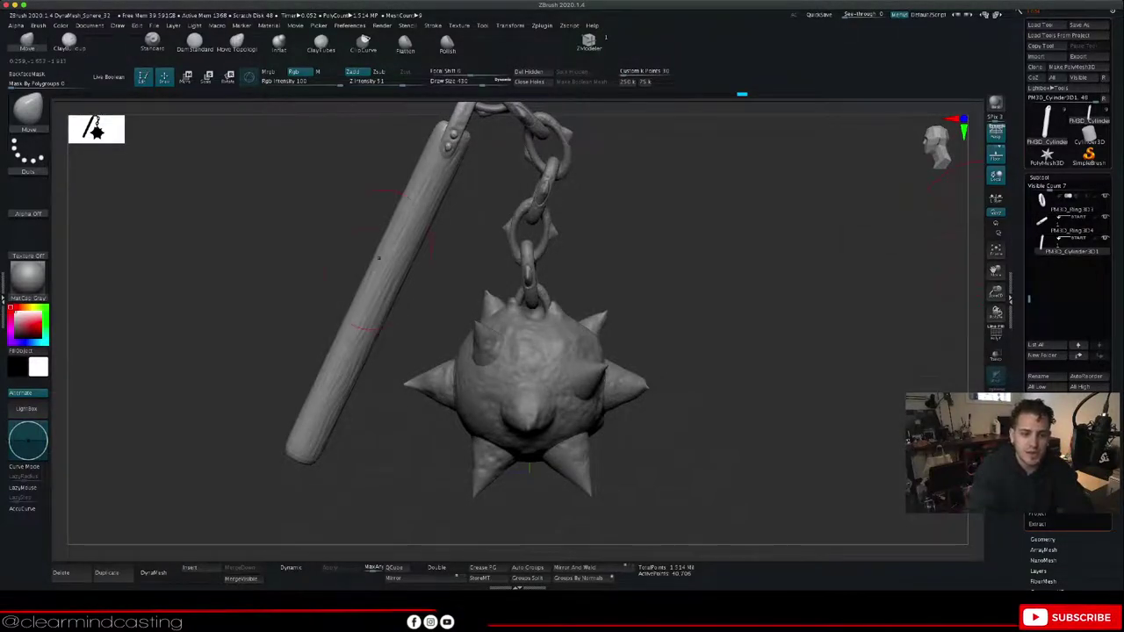
Step: Try bending the lower half of the handle sideways with the Move brush
left_click_drag(350, 383, 334, 370)
left_click_drag(391, 302, 383, 299)
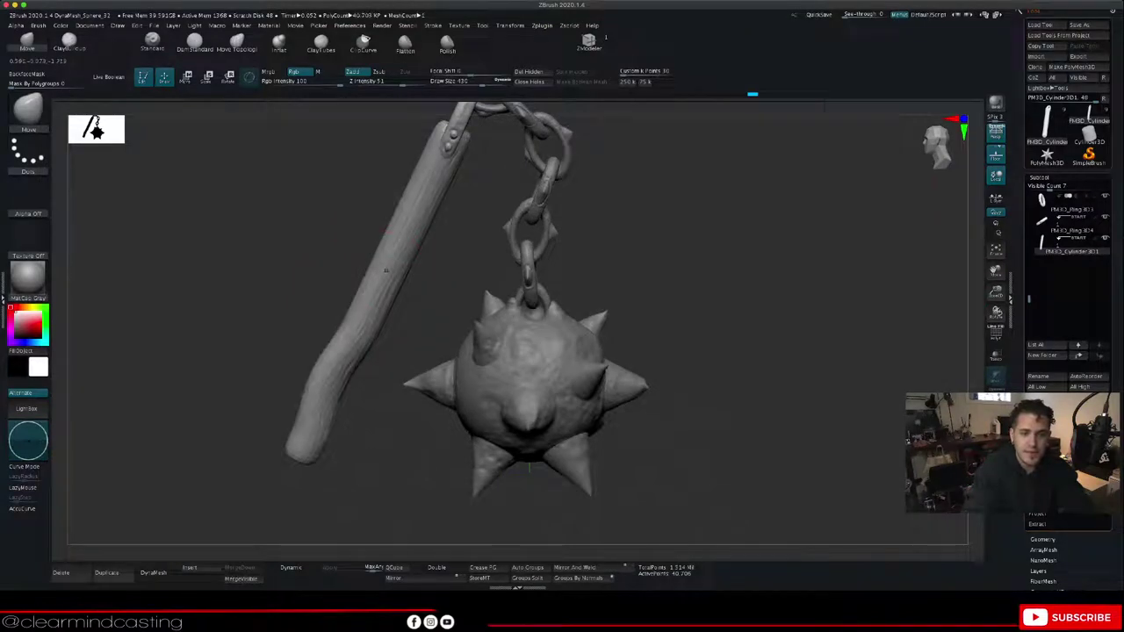
left_click_drag(402, 218, 414, 219)
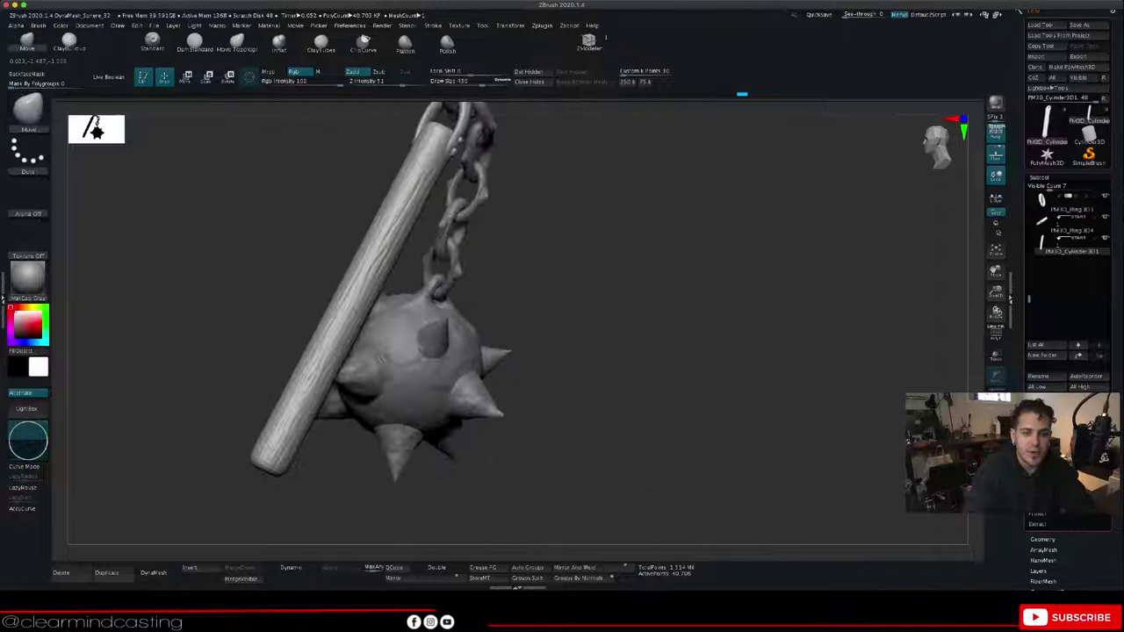
Step: Bend the handle from several angles with the Move brush into a gently crooked, branch-like shape
left_click_drag(189, 395, 299, 394)
left_click_drag(614, 351, 720, 352)
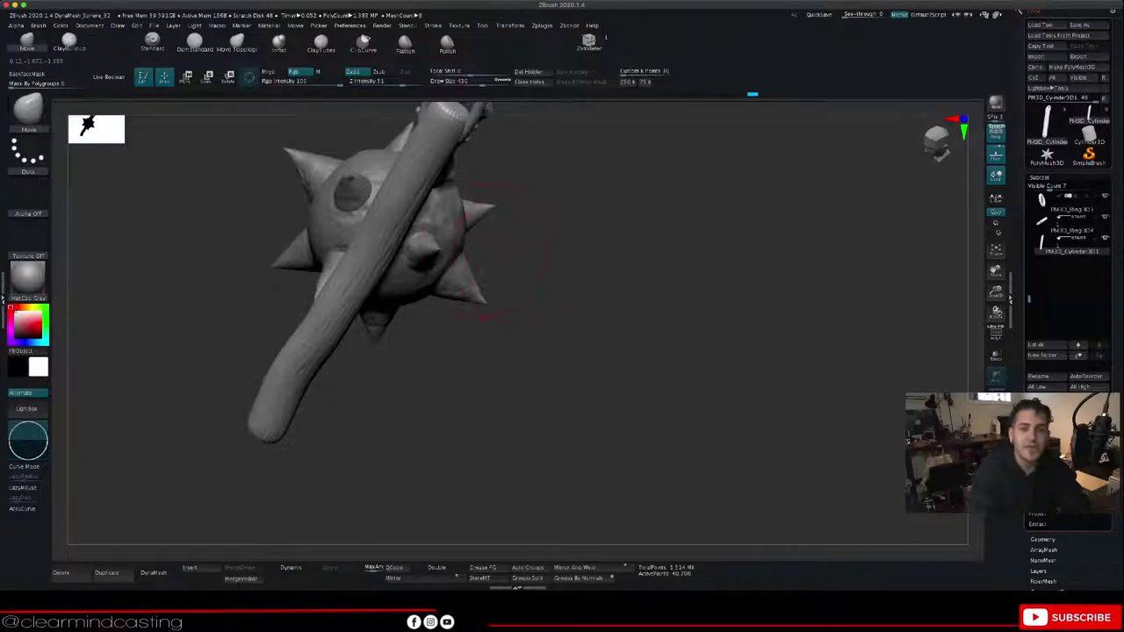
left_click_drag(481, 253, 558, 269)
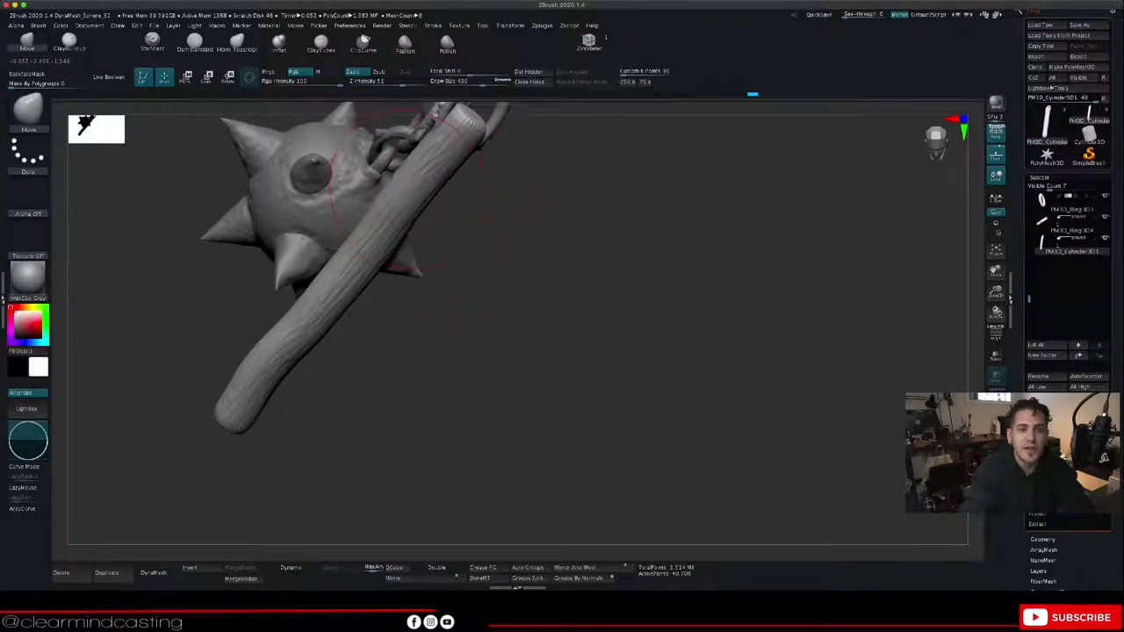
mouse_move(474, 281)
left_mouse_down()
mouse_move(606, 326)
mouse_move(663, 334)
mouse_move(683, 318)
left_mouse_up()
left_click_drag(416, 178, 434, 182)
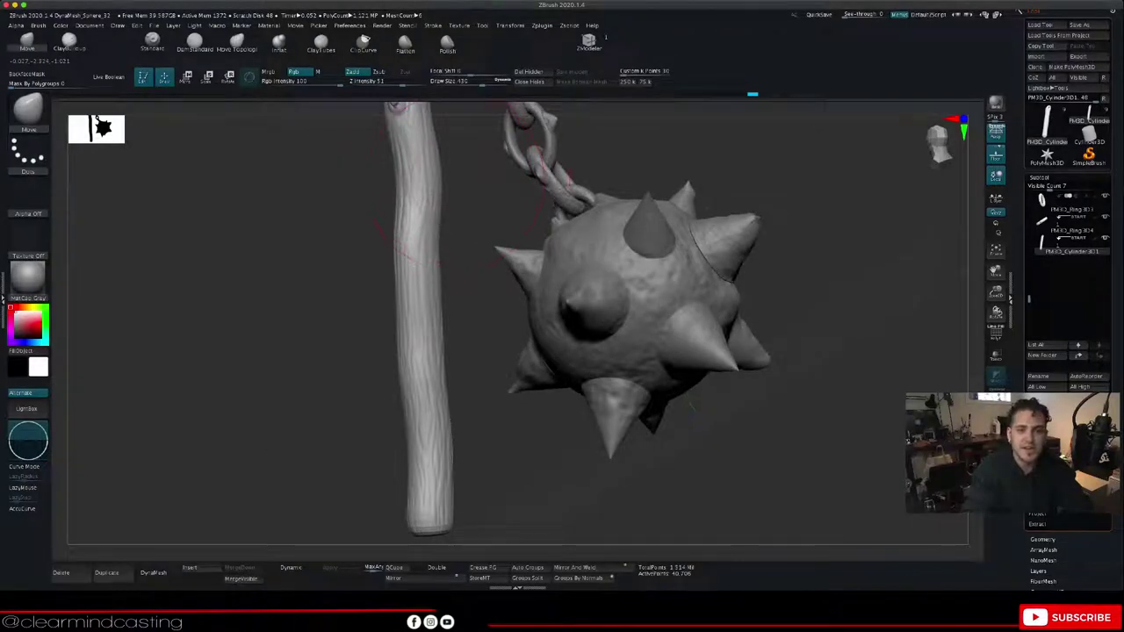
Step: Nudge the middle of the handle slightly sideways with the Move brush to refine its crooked bend
left_click_drag(416, 228, 433, 232)
left_click_drag(483, 307, 527, 311)
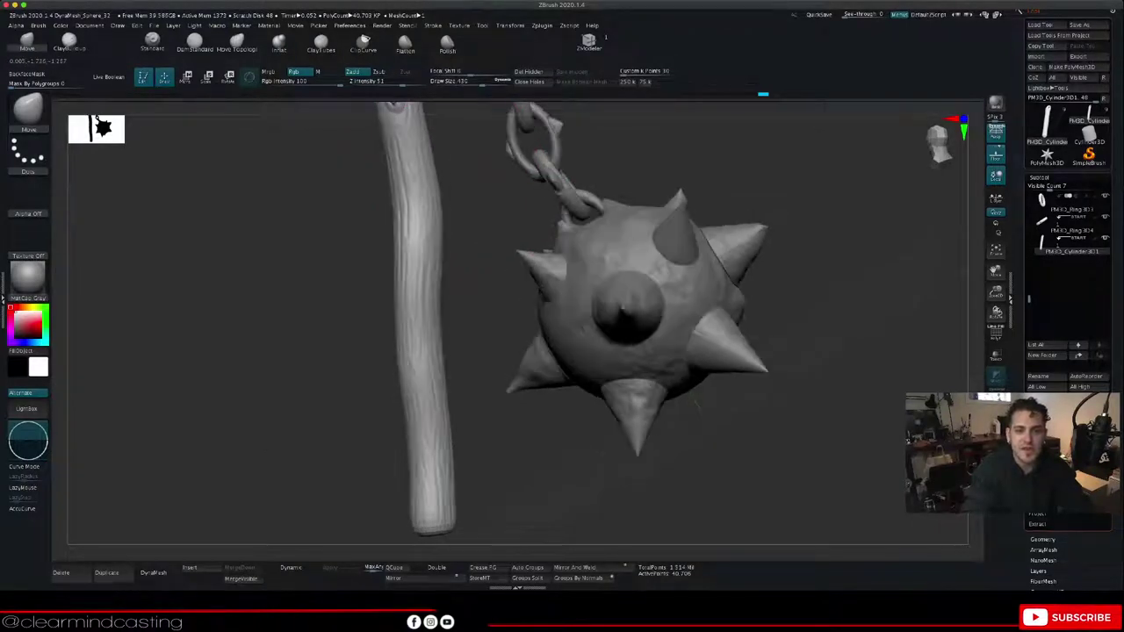
left_click_drag(698, 404, 826, 404)
Step: Examine the whole flail from several angles, checking the bent handle's shape against the chain and spiked ball
left_click_drag(996, 270, 962, 282)
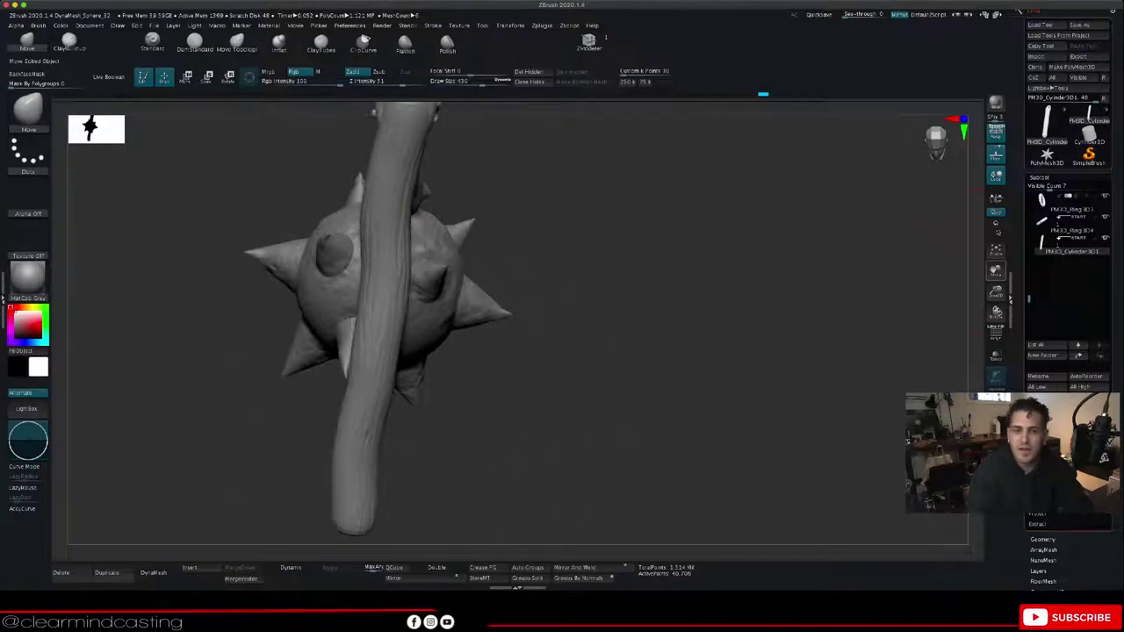
left_click_drag(615, 412, 734, 461, "alt")
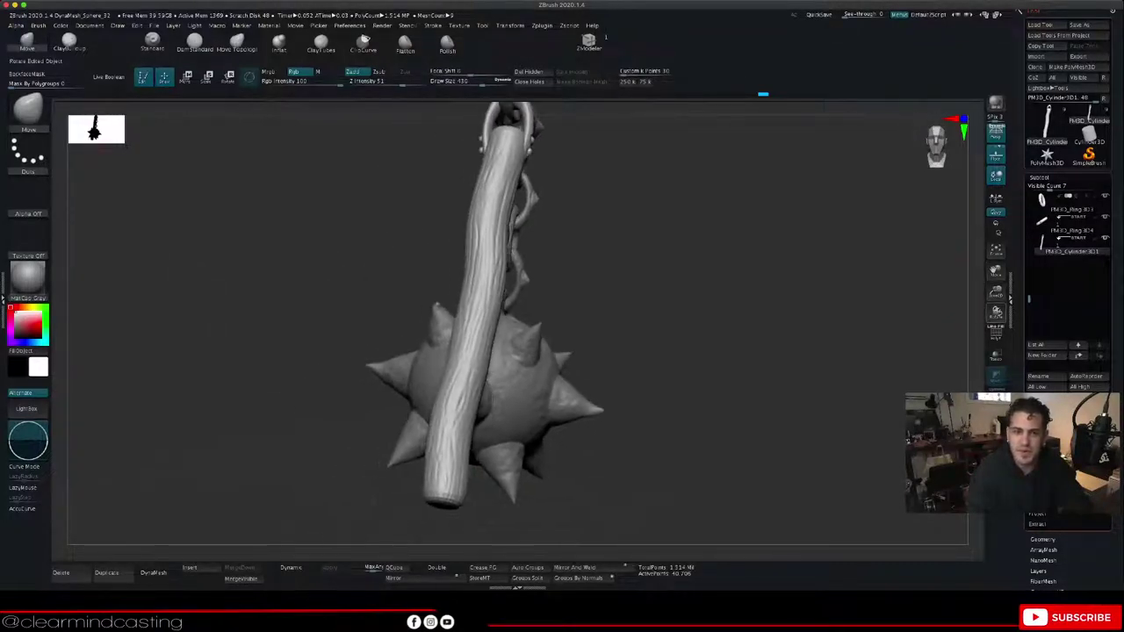
left_click_drag(996, 312, 929, 299)
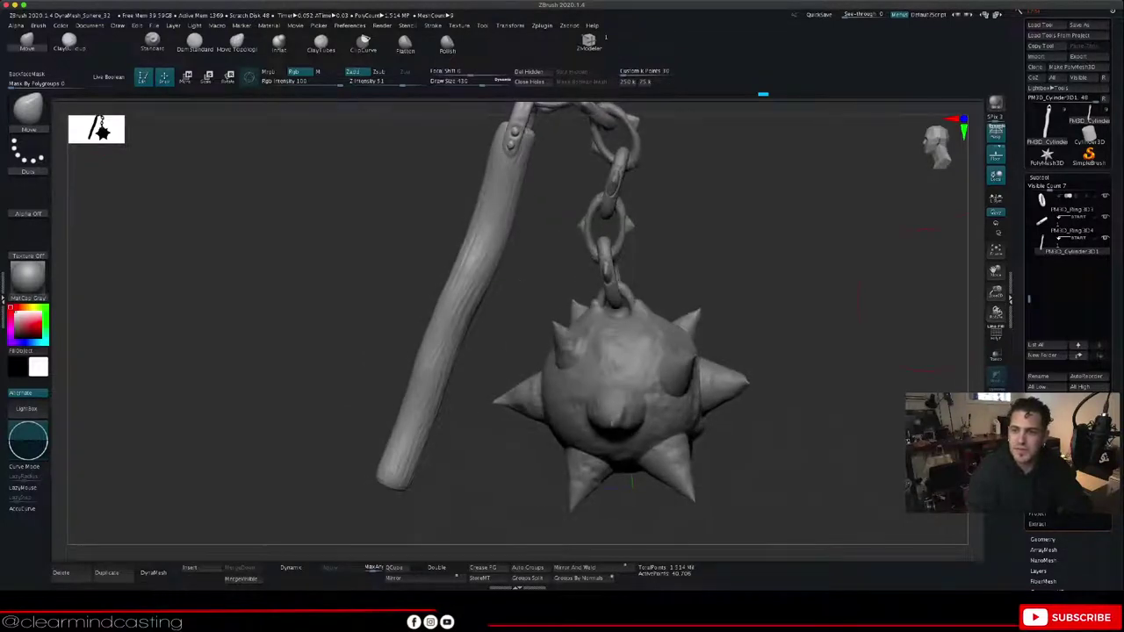
left_click_drag(742, 312, 952, 310, "alt")
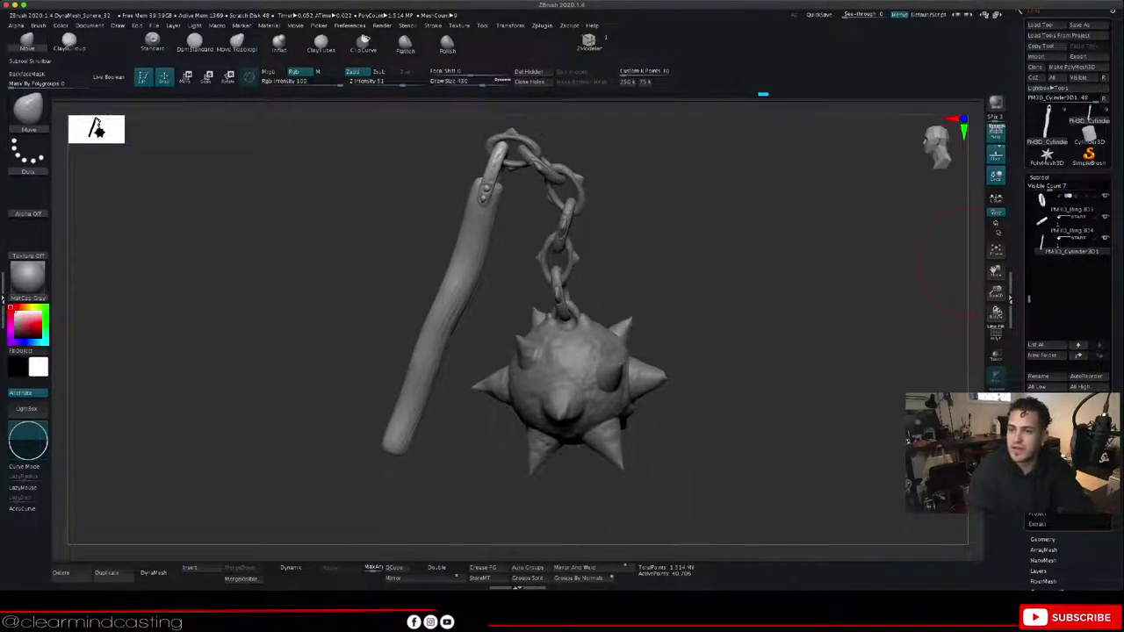
mouse_move(1029, 298)
left_mouse_down()
mouse_move(1029, 222)
mouse_move(1029, 300)
left_mouse_up()
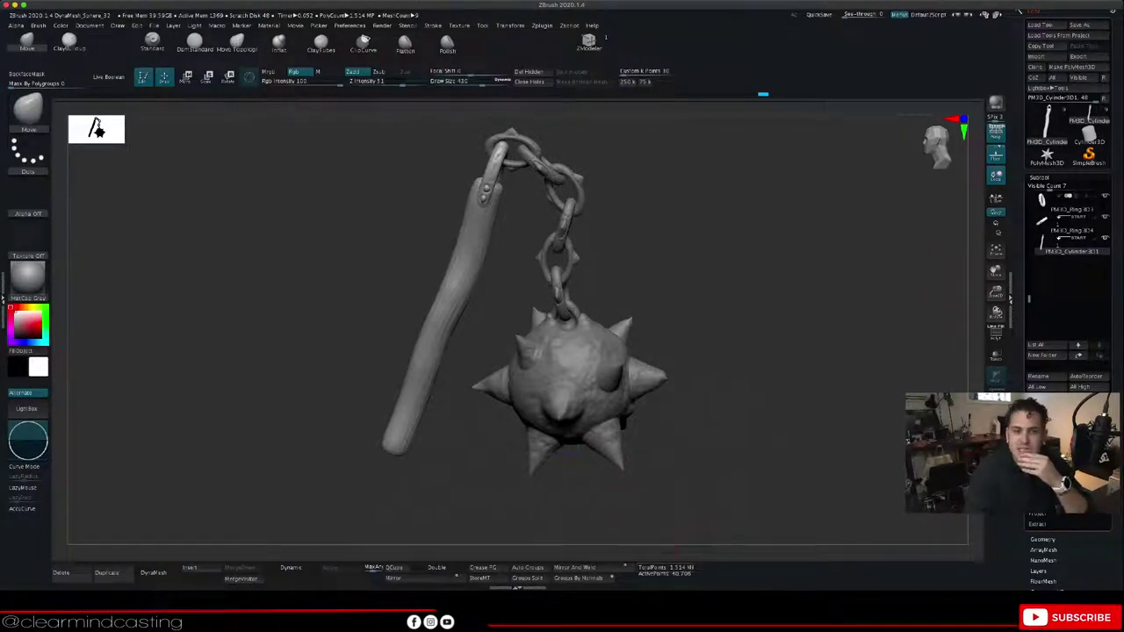
left_click_drag(655, 537, 654, 470)
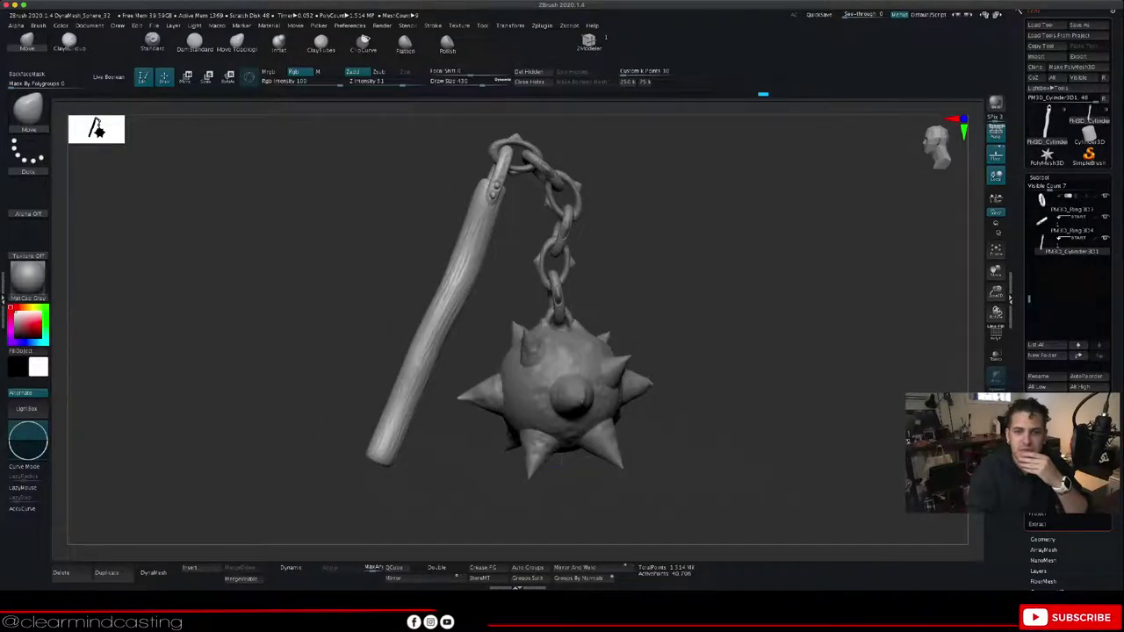
left_click_drag(707, 257, 687, 269)
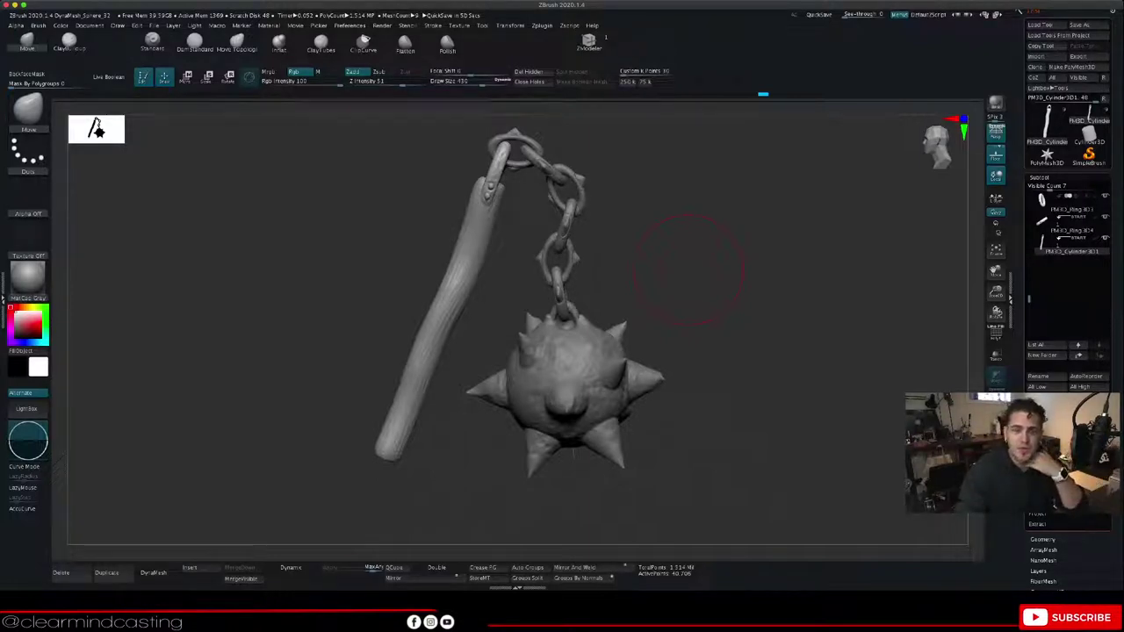
left_click_drag(733, 342, 746, 369)
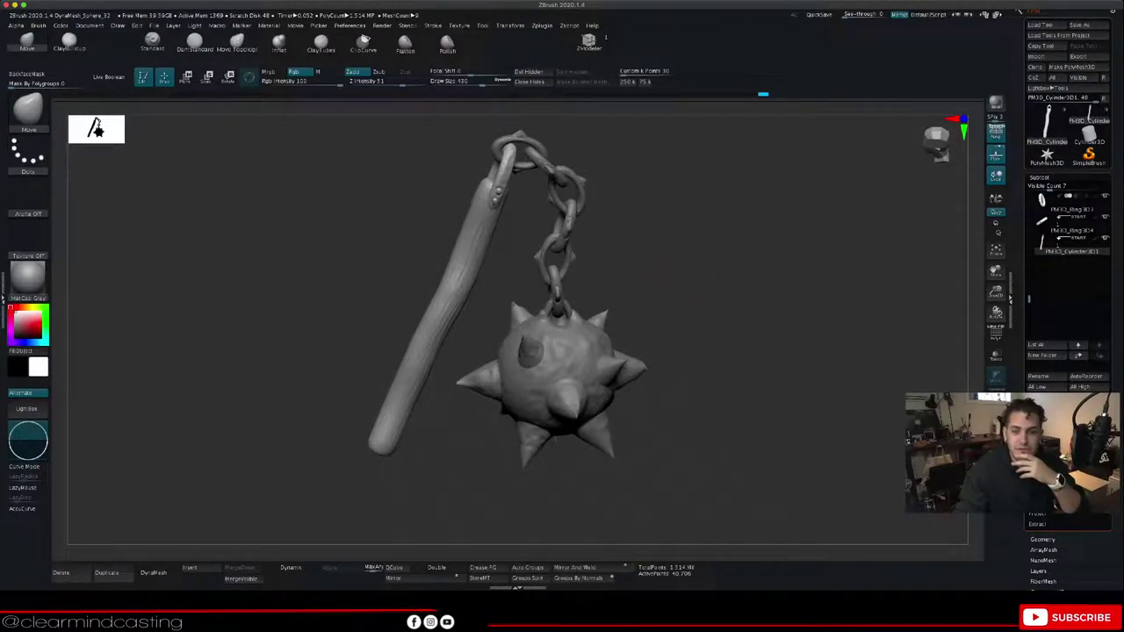